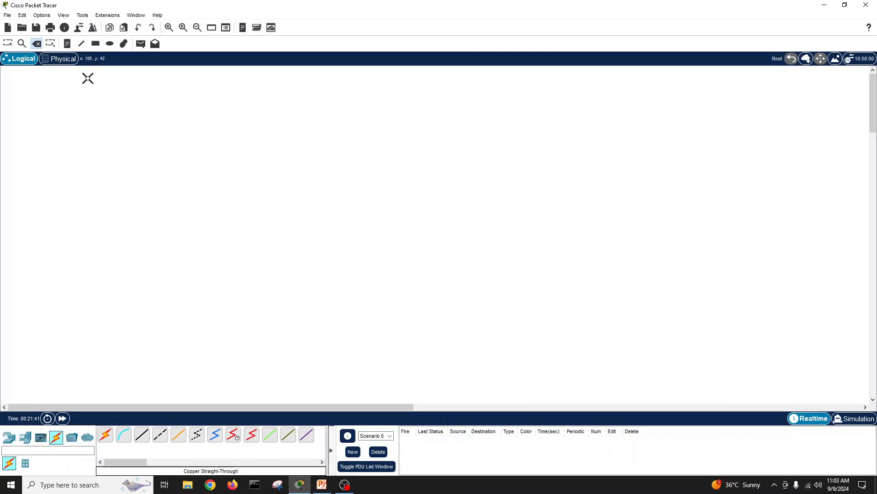
Step: Draw a large rectangle over the workspace and pick light yellow as its fill colour
left_click(96, 43)
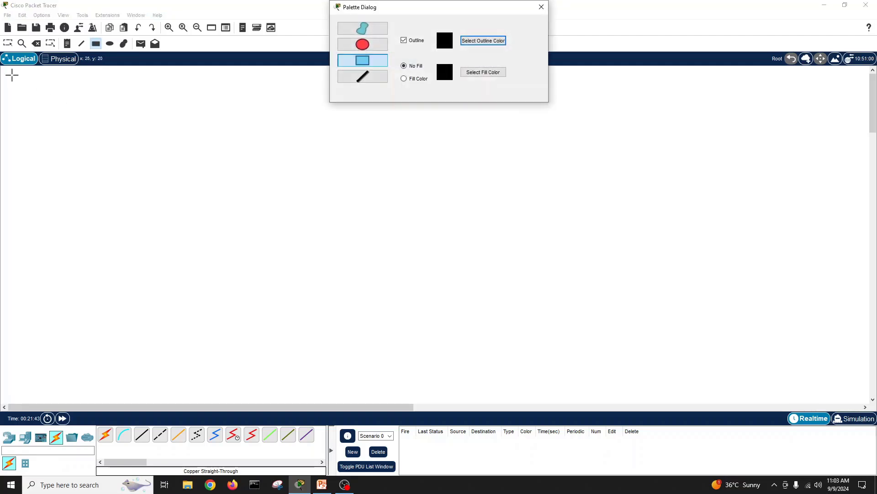
left_click_drag(12, 74, 431, 398)
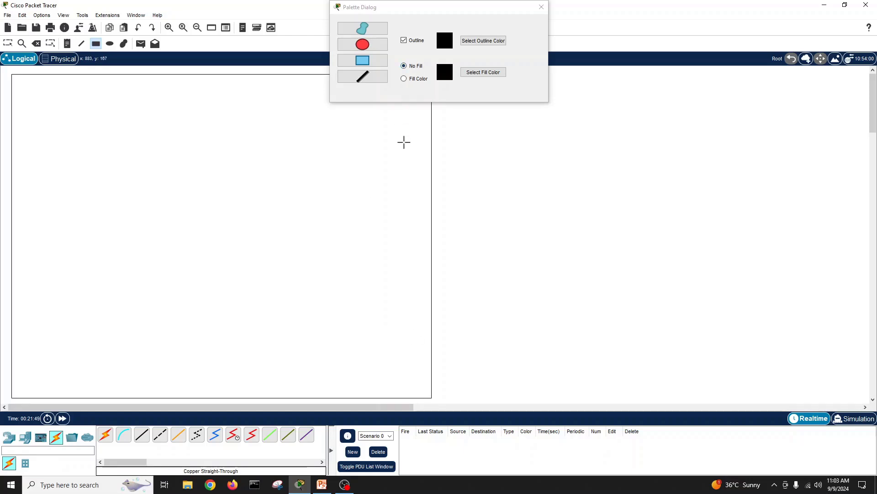
left_click(483, 73)
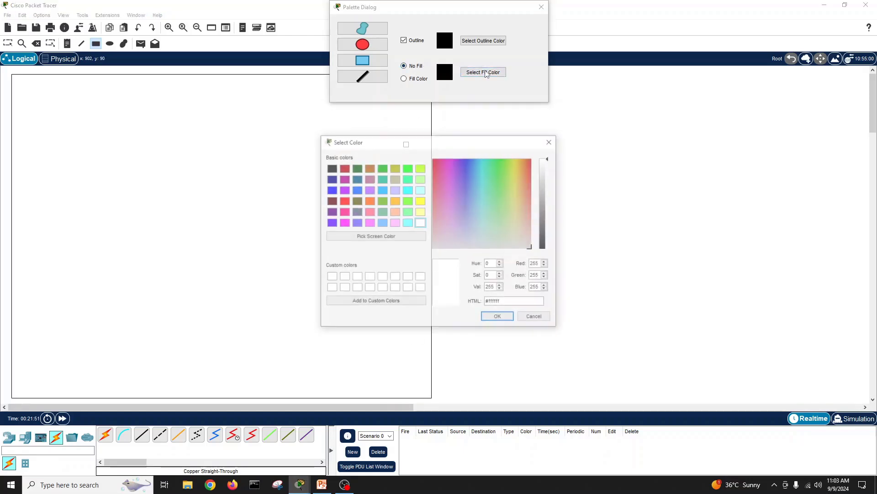
left_click(420, 212)
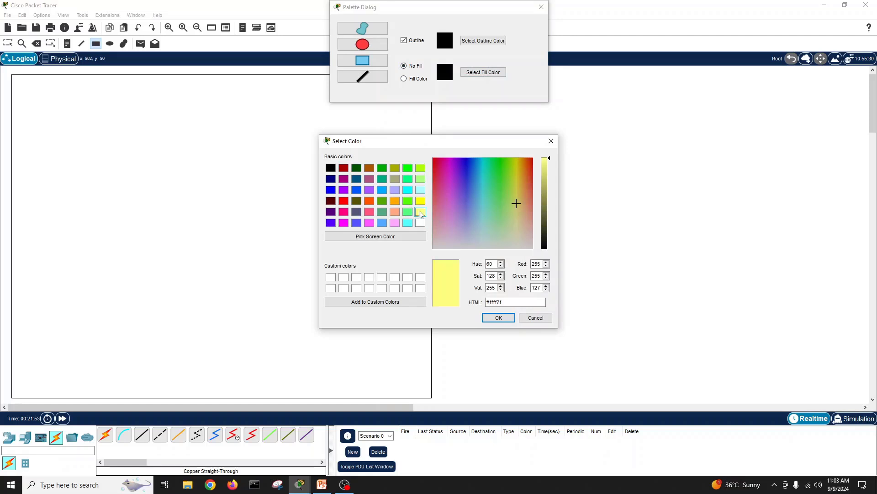
left_click(498, 318)
left_click(467, 147)
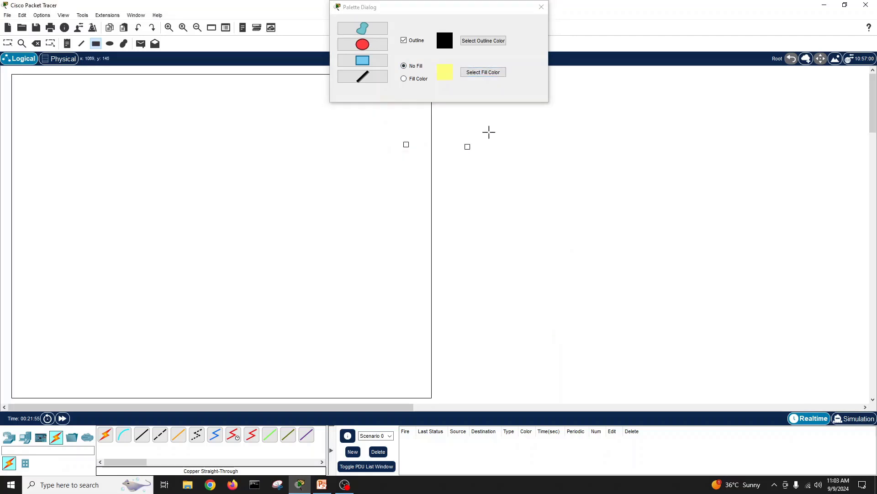
left_click(541, 7)
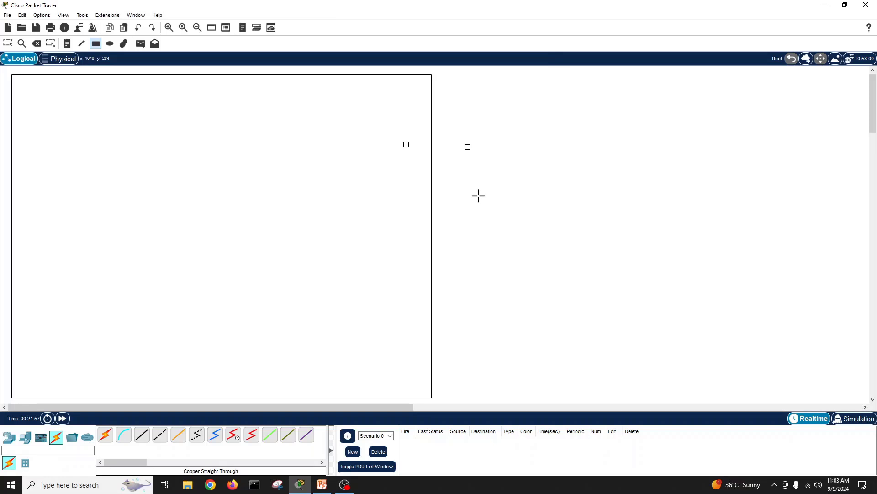
Step: Delete the unfilled rectangle and the two stray small squares
left_click(8, 43)
double_click(432, 127)
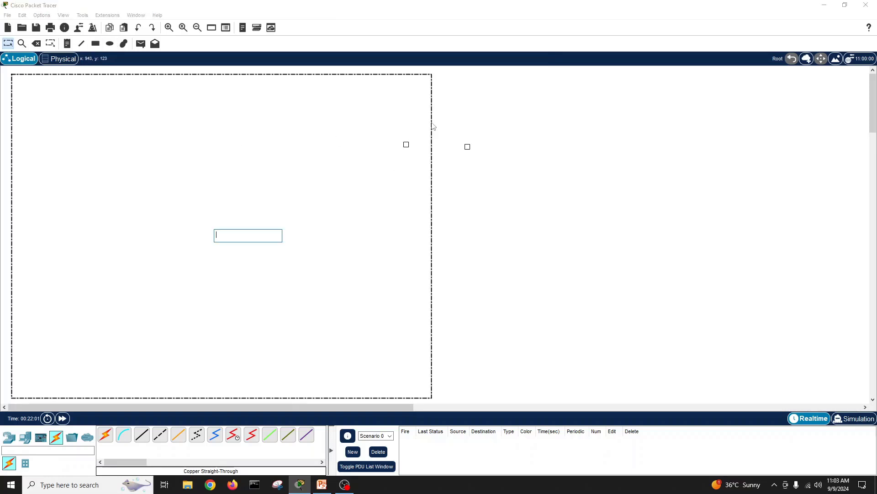
left_click(433, 116)
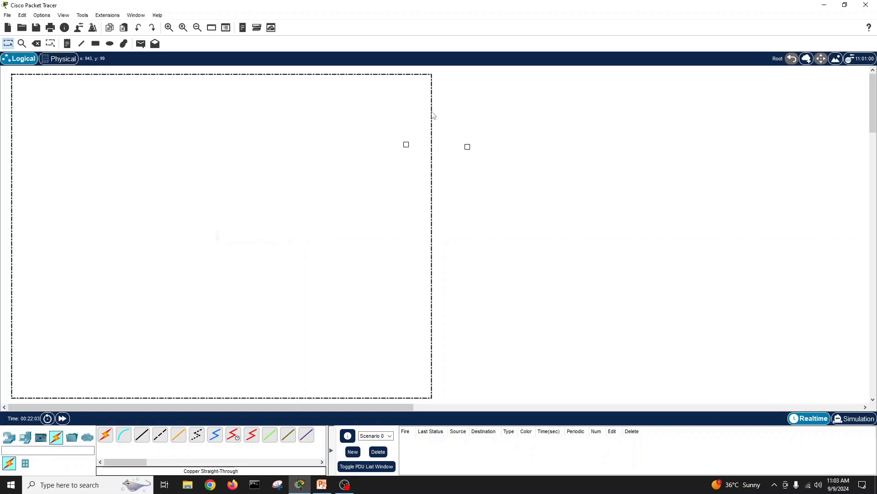
key("Delete")
left_click(441, 253)
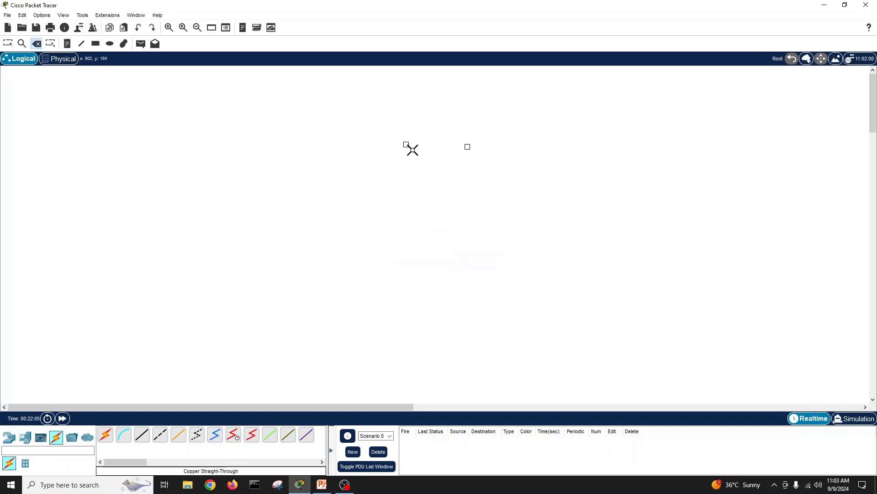
left_click(406, 145)
key("Delete")
left_click(441, 253)
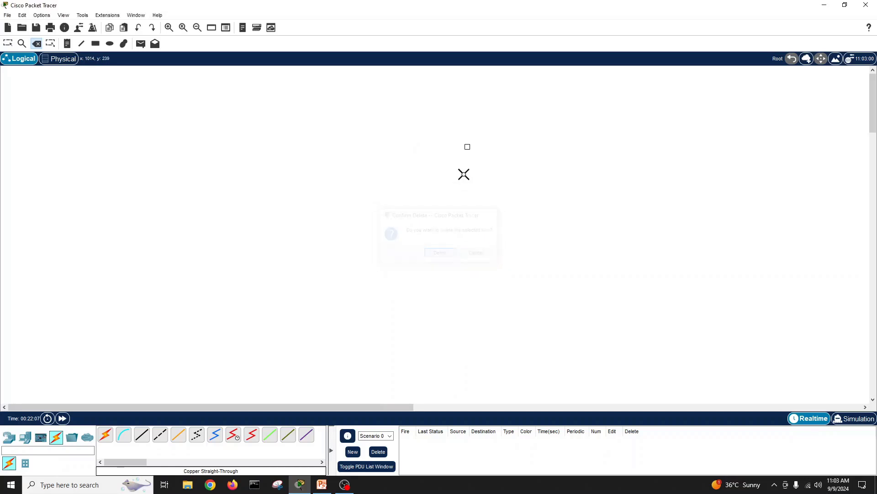
left_click(468, 146)
left_click(441, 253)
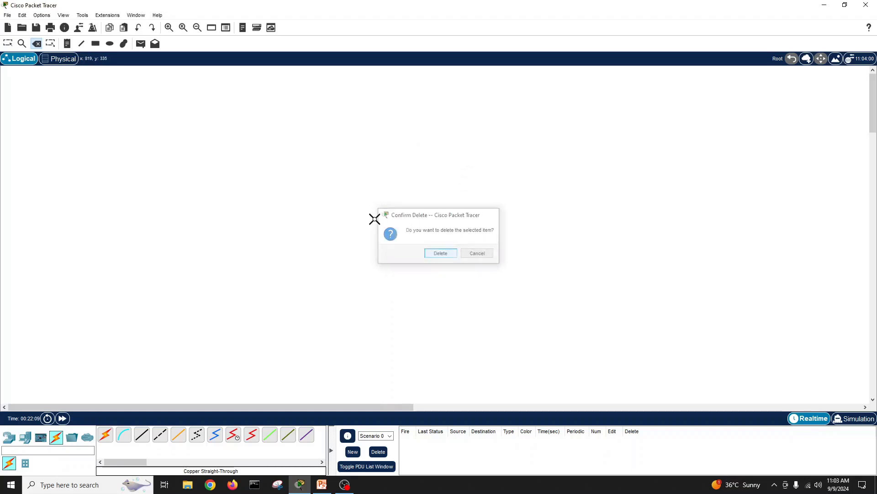
left_click(8, 43)
Step: With Fill Color on and light yellow chosen, draw the rectangle across the workspace's left half
left_click(95, 43)
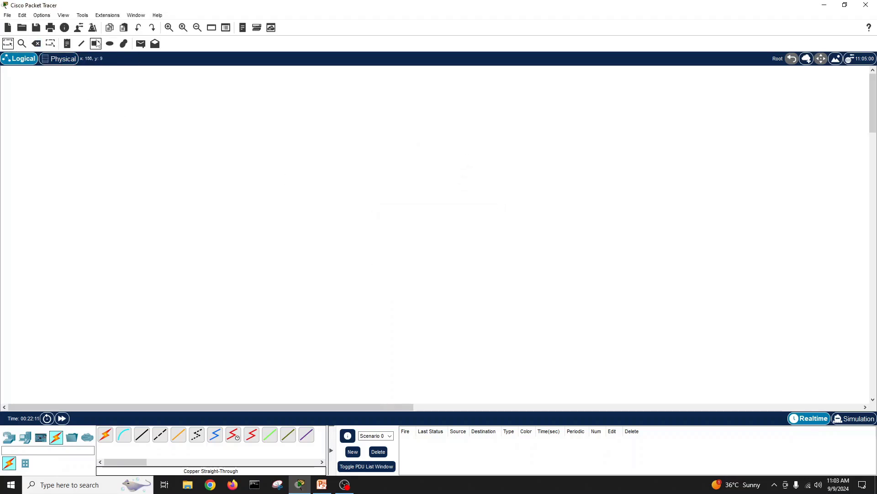
left_click(424, 81)
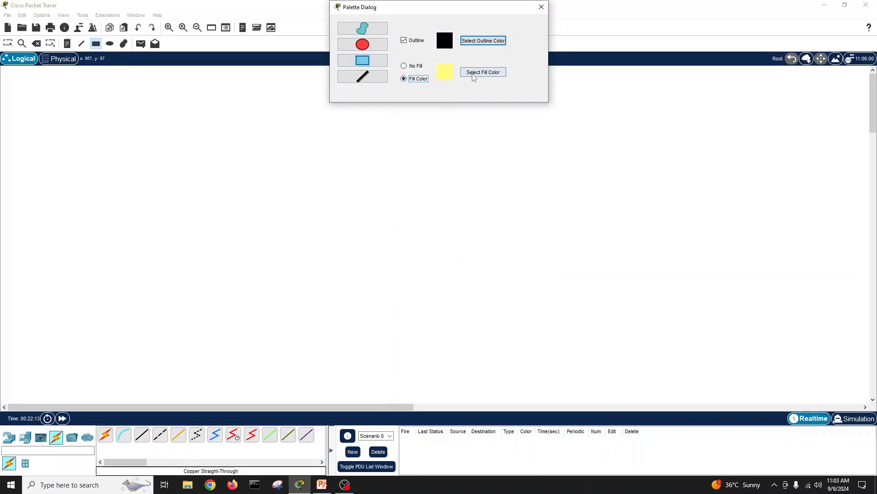
left_click(473, 73)
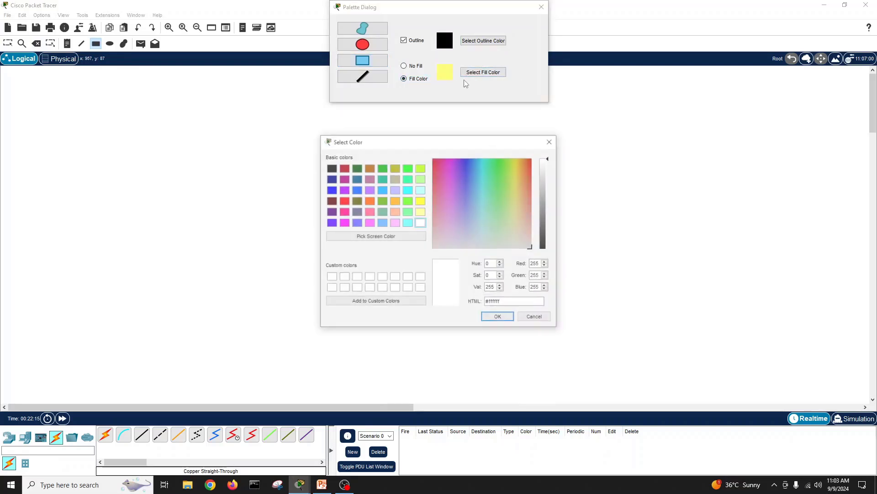
left_click(420, 212)
left_click(498, 317)
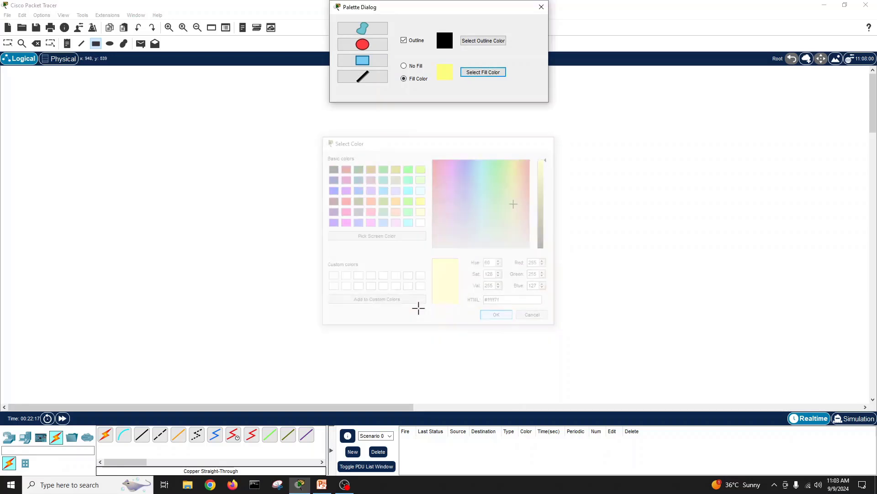
left_click_drag(5, 76, 464, 398)
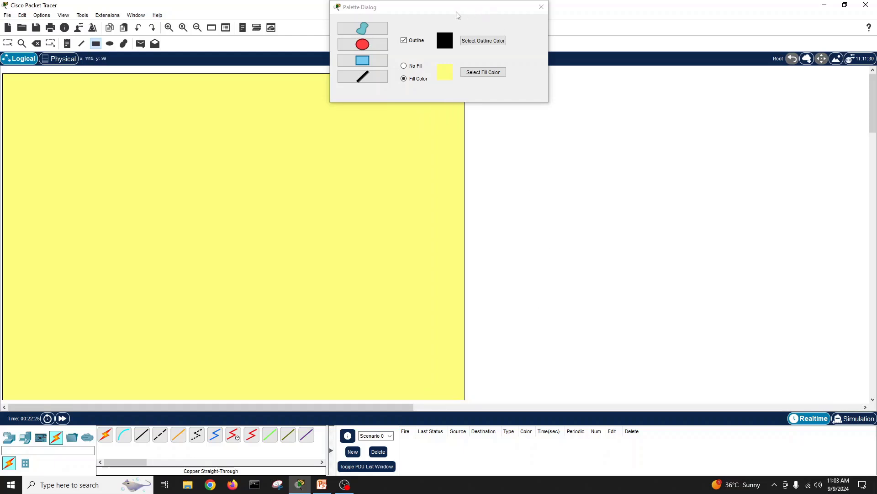
left_click(541, 6)
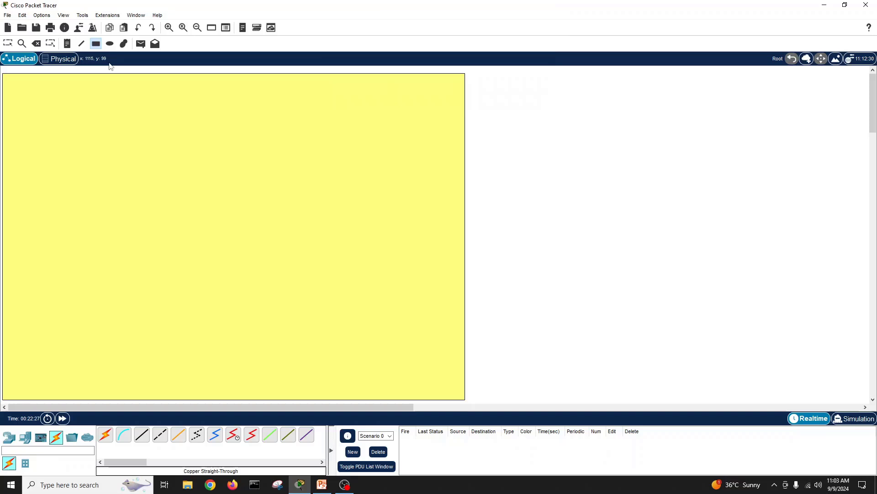
left_click(8, 43)
Step: Place a 'Main Head Office' note at the yellow area's top-left and compare with the reference slide
left_click(67, 44)
left_click(19, 85)
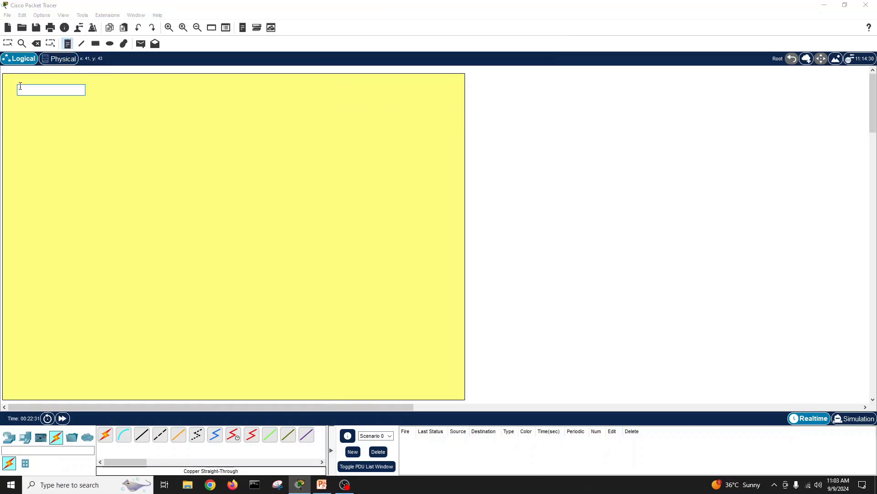
type("Main HeadOffice")
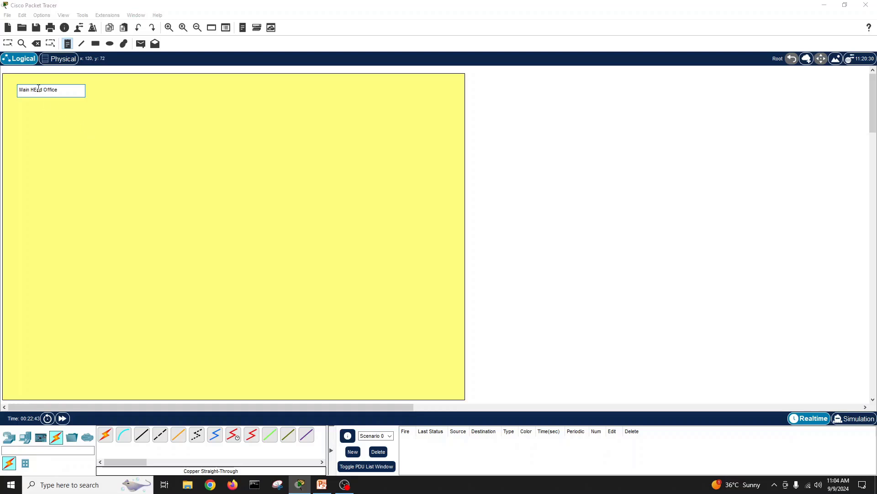
left_click(120, 114)
key("Escape")
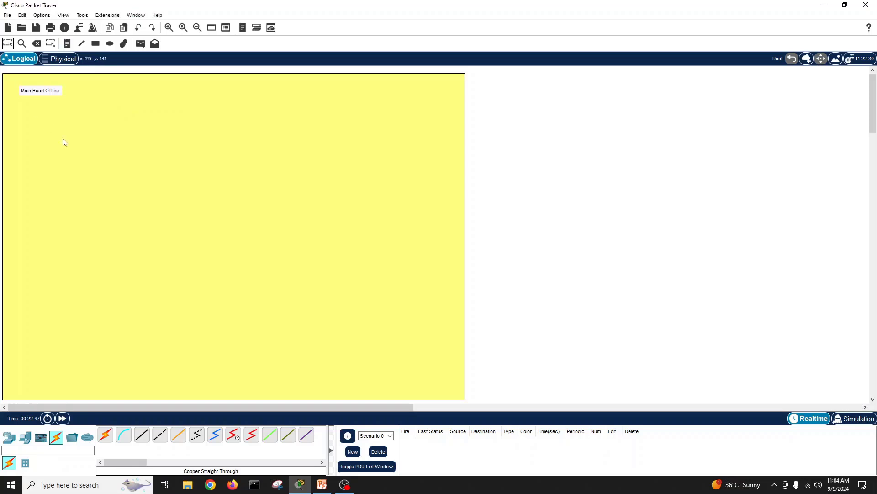
left_click(321, 485)
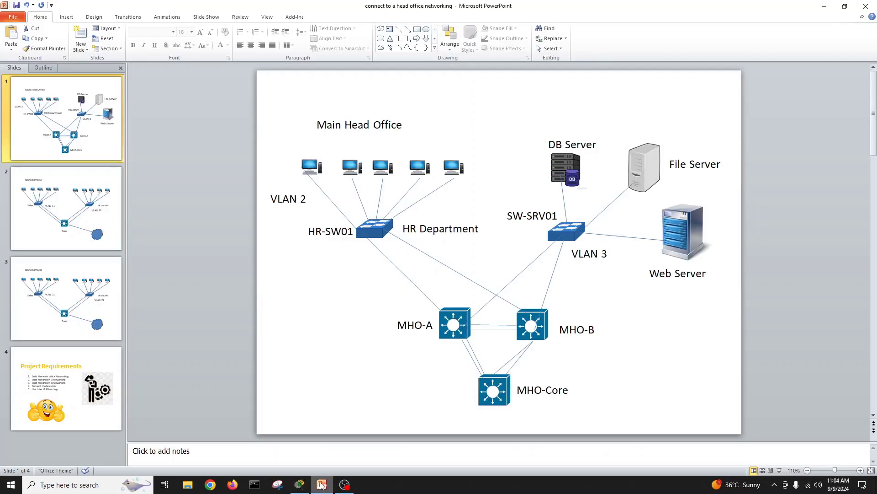
left_click(322, 484)
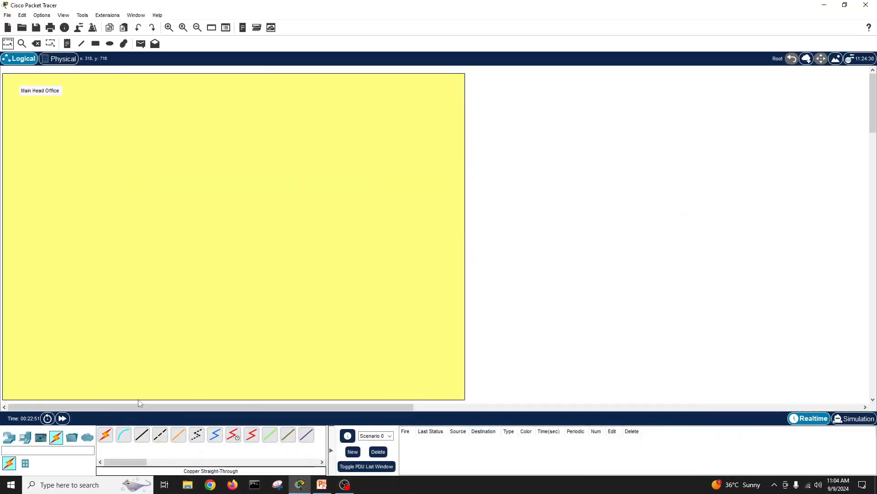
Step: Place 2960 switches Switch0 at left and Switch1 toward the right, then compare with the reference slide
left_click(11, 438)
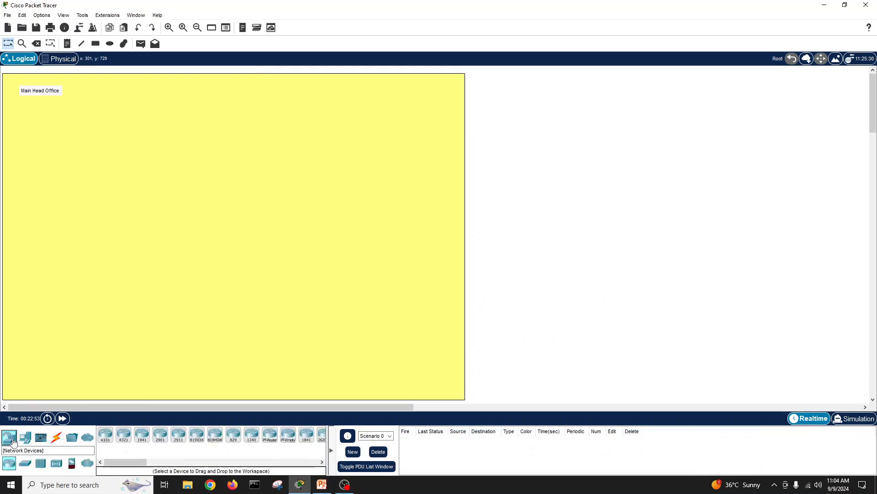
left_click(25, 463)
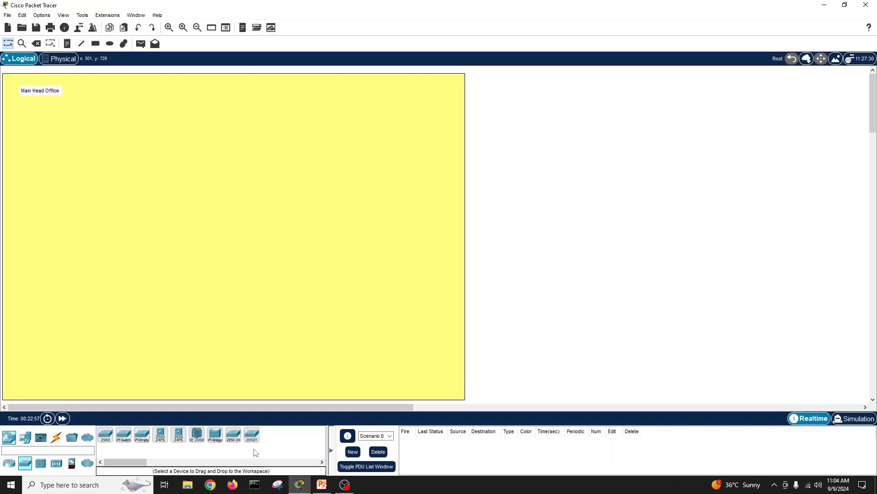
left_click_drag(105, 435, 97, 169)
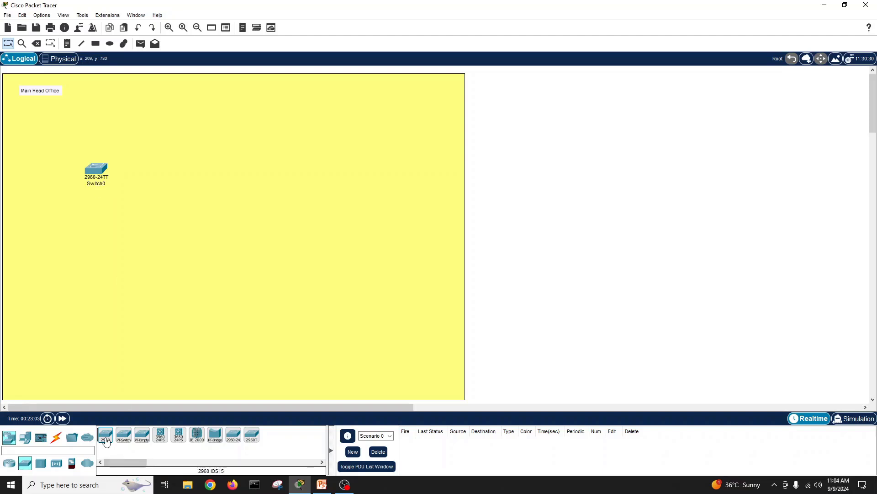
left_click_drag(106, 441, 370, 179)
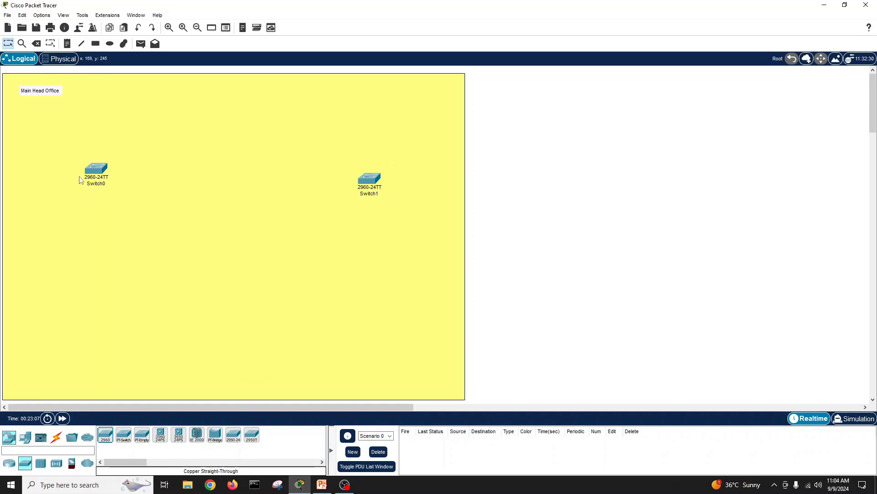
left_click_drag(80, 180, 71, 175)
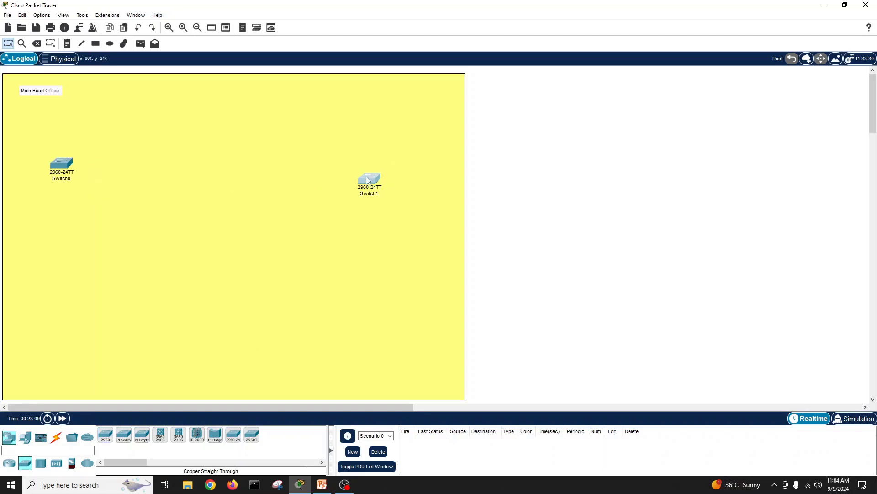
left_click_drag(370, 179, 368, 172)
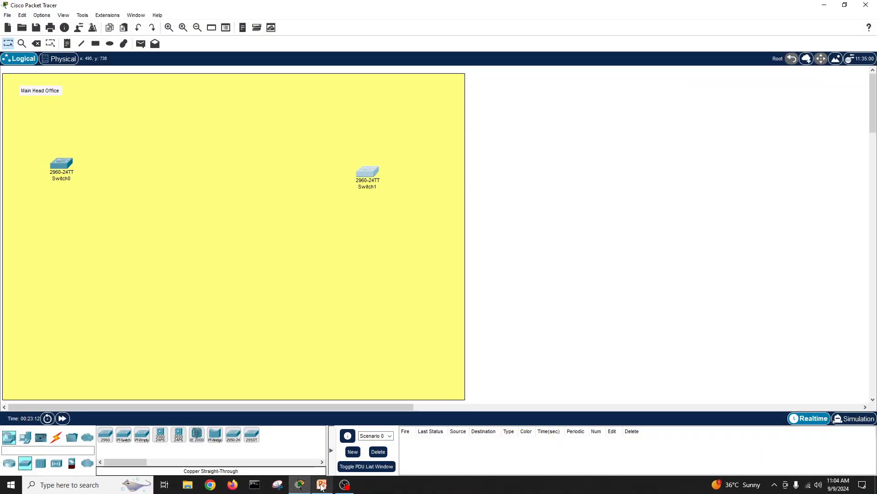
left_click(321, 485)
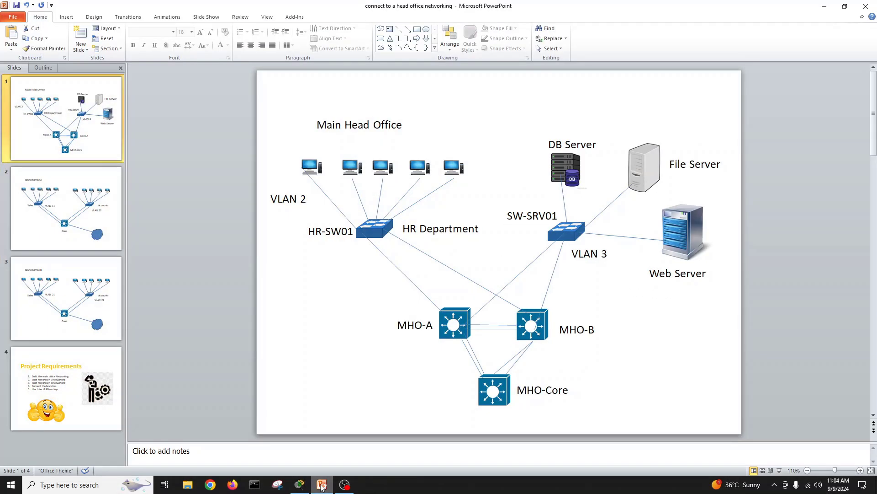
left_click(322, 486)
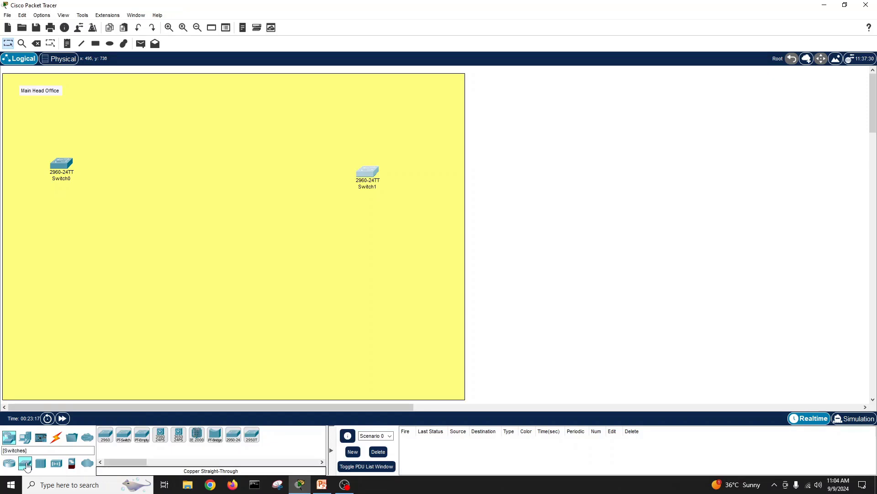
Step: Place three 3560-24PS multilayer switches in the yellow area, nudging Multilayer Switch2 right
left_click(160, 434)
left_click(138, 257)
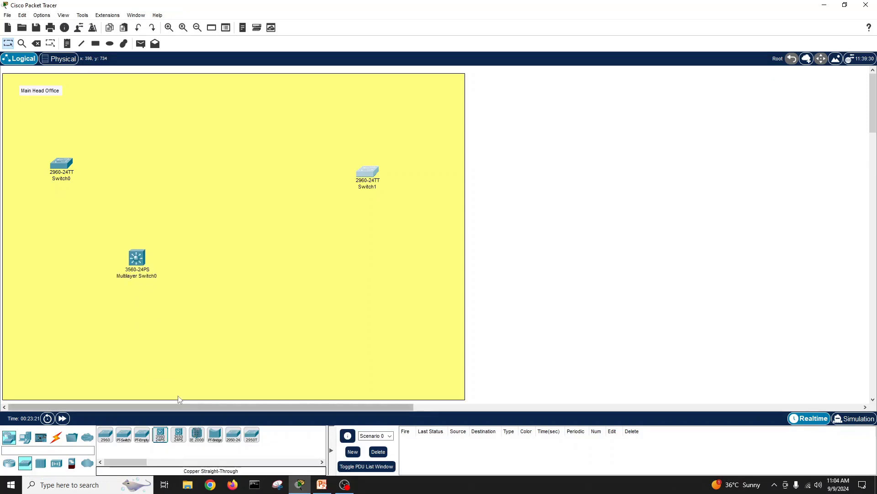
left_click(161, 438)
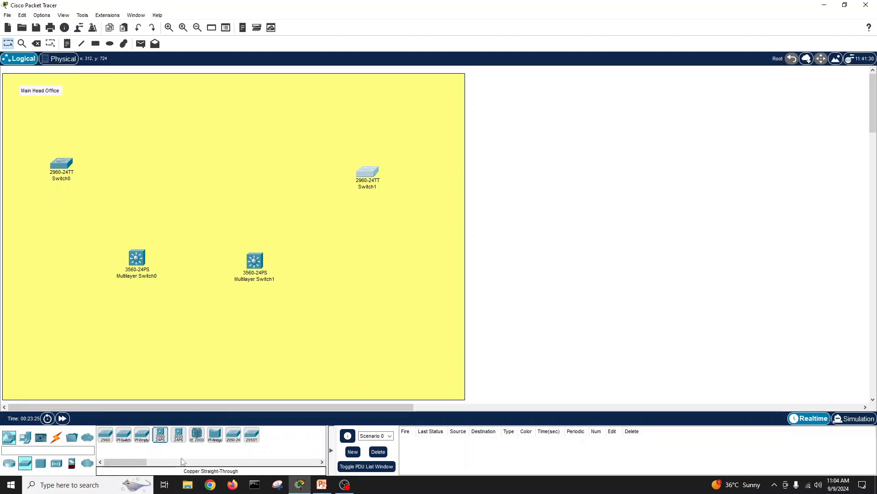
left_click(165, 440)
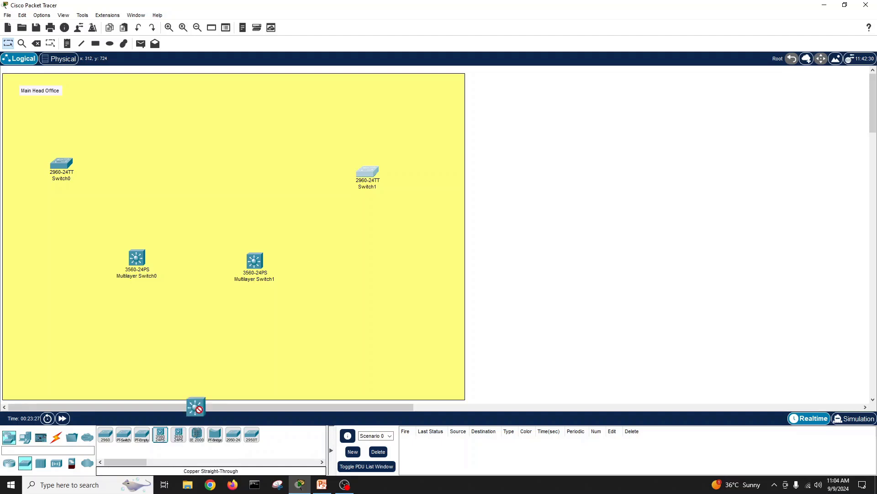
left_click(191, 338)
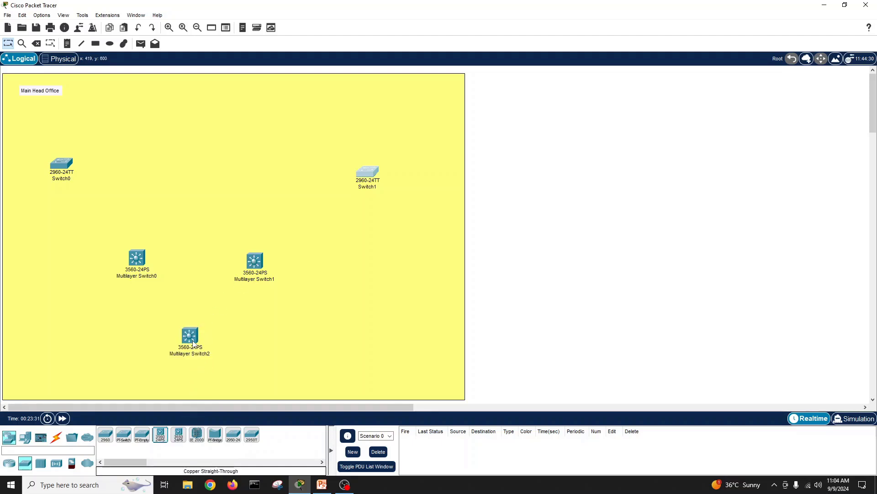
left_click(192, 341)
left_click_drag(194, 338, 199, 337)
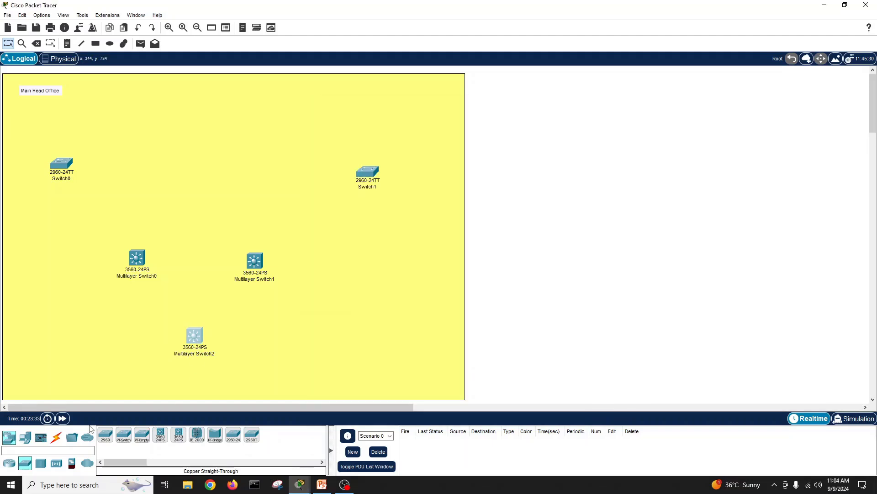
Step: Place Server1–Server3 in a row near the top right and shift Switch1 slightly right
left_click(25, 437)
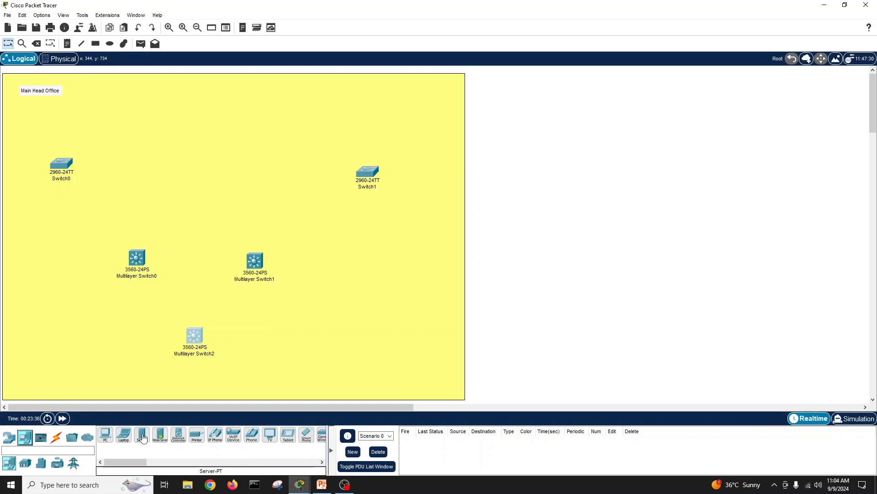
left_click_drag(143, 437, 319, 229)
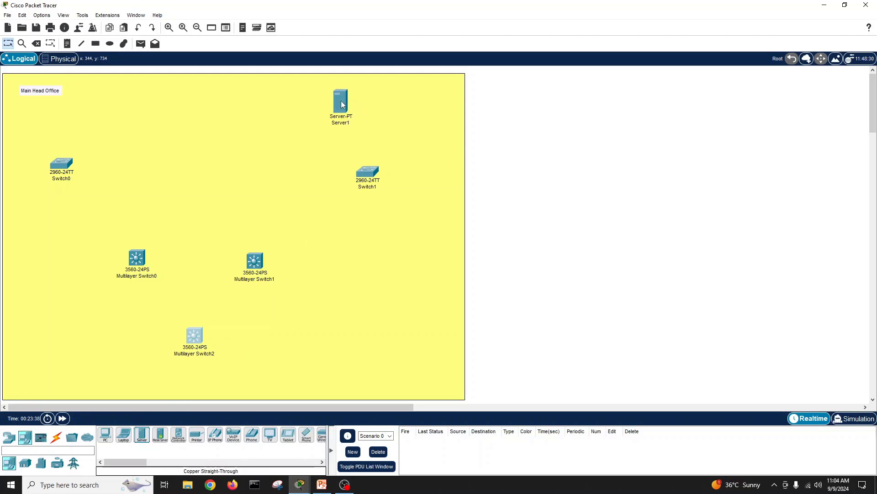
left_click(141, 435)
left_click(382, 104)
left_click(143, 435)
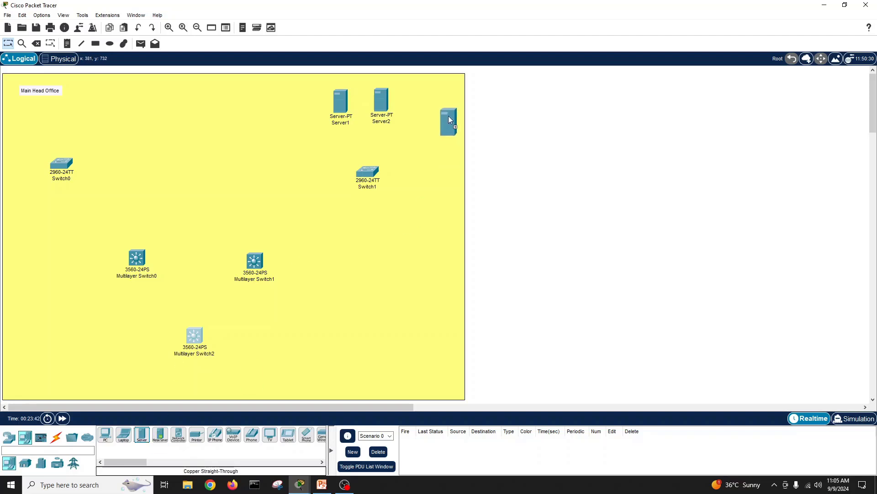
left_click(434, 106)
left_click_drag(385, 105, 392, 106)
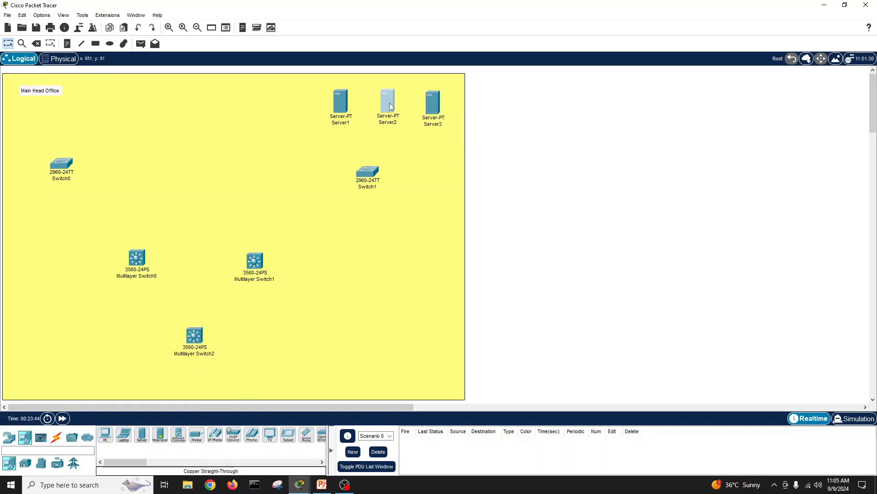
left_click_drag(371, 175, 389, 179)
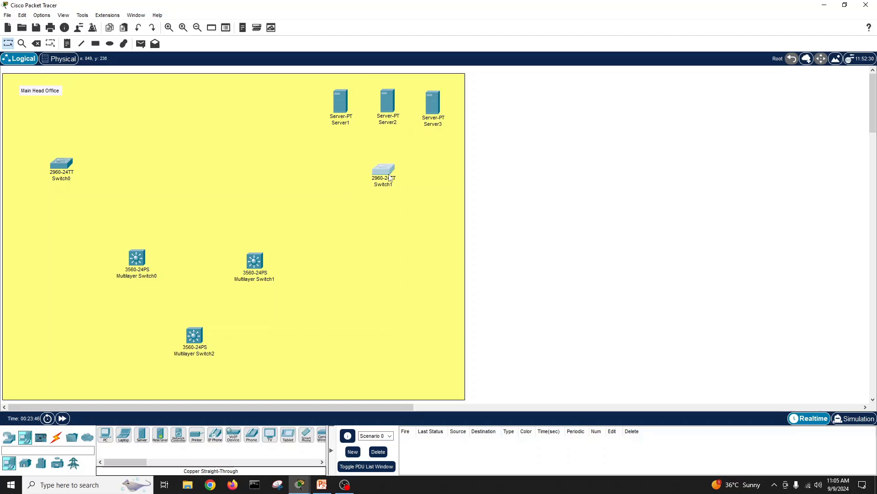
Step: Place five PCs, PC0 to PC4, in a row across the top-left of the yellow area
left_click(389, 224)
left_click(583, 207)
left_click(105, 434)
left_click(24, 132)
left_click(105, 434)
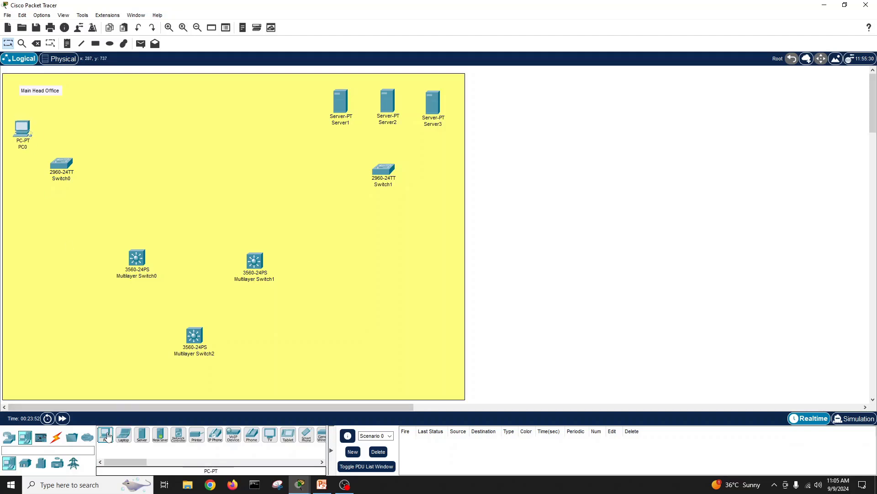
left_click(47, 128)
left_click(105, 434)
left_click(97, 139)
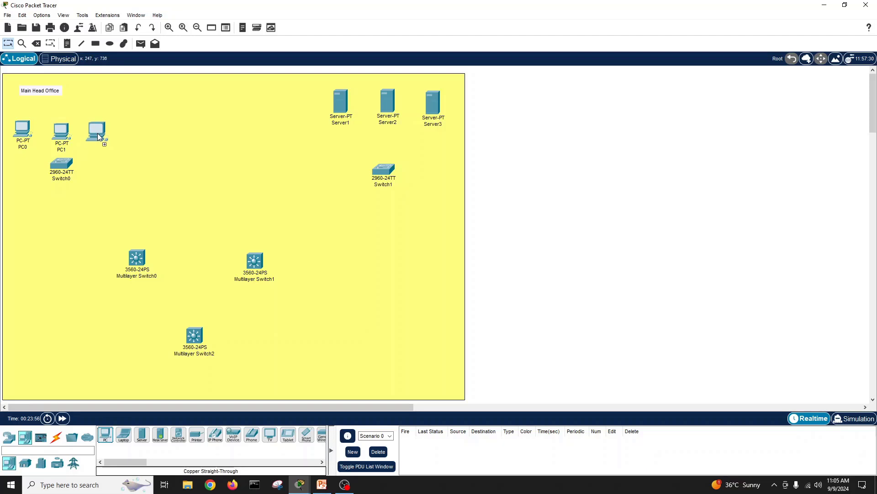
left_click(106, 434)
left_click(132, 146)
left_click(105, 434)
left_click(172, 139)
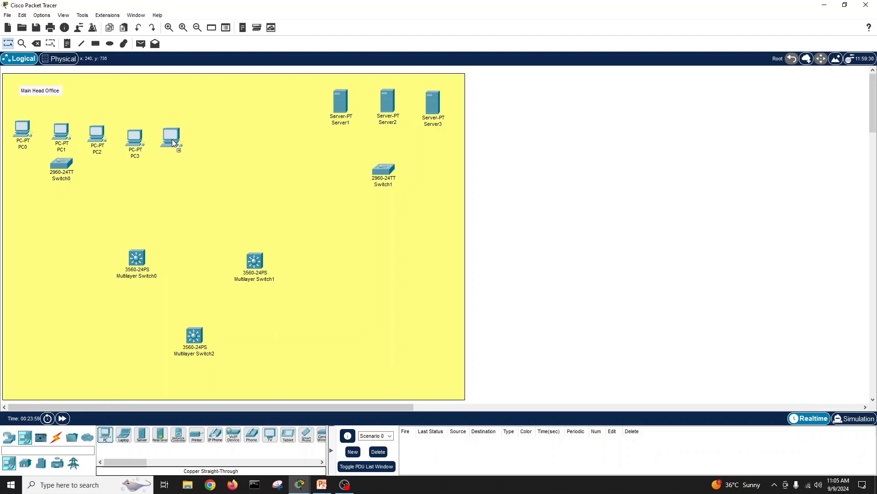
Step: Align PC2 and PC3 with the row and move Switch0 down-right beneath the PCs
mouse_move(172, 139)
left_mouse_down()
mouse_move(138, 132)
mouse_move(170, 133)
left_mouse_up()
left_click_drag(99, 146, 103, 143)
left_click_drag(69, 171, 95, 198)
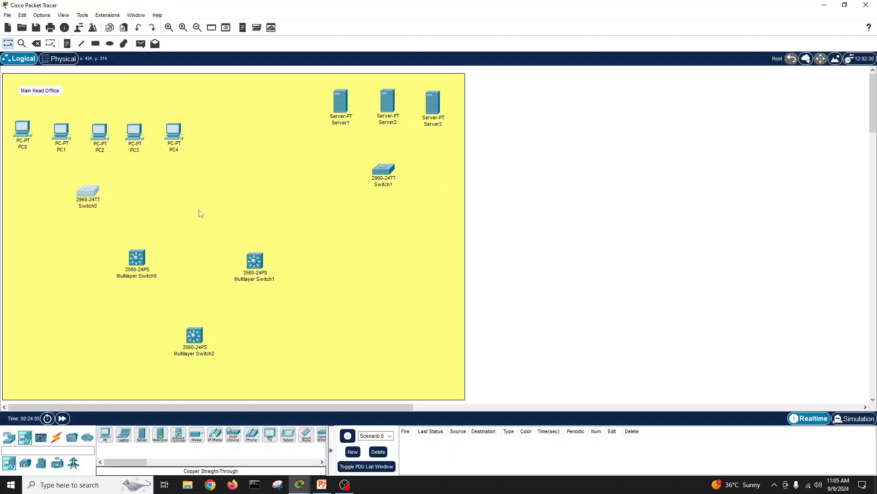
Step: Shift Multilayer Switches 0–2 right and move Switch1 down-left, closing its accidentally opened window
left_click(262, 214)
left_click(611, 227)
left_click_drag(136, 264, 167, 270)
left_click_drag(260, 268, 263, 271)
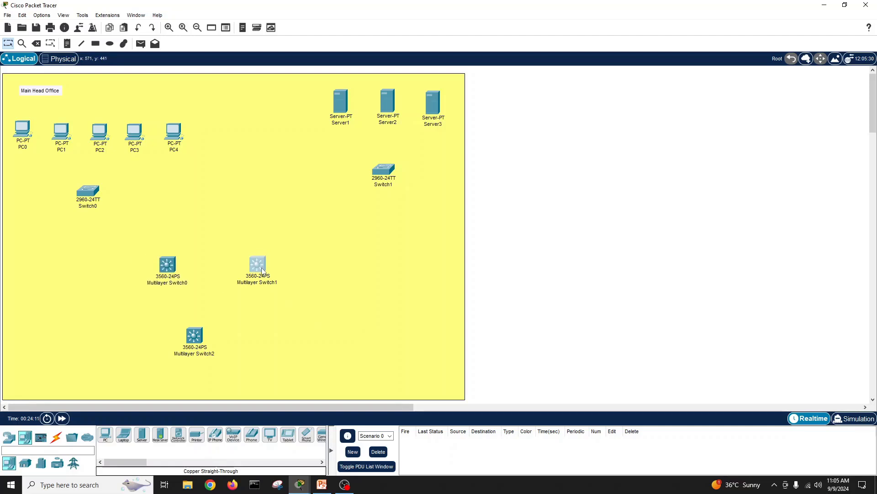
left_click_drag(195, 345, 215, 346)
left_click_drag(385, 172, 374, 184)
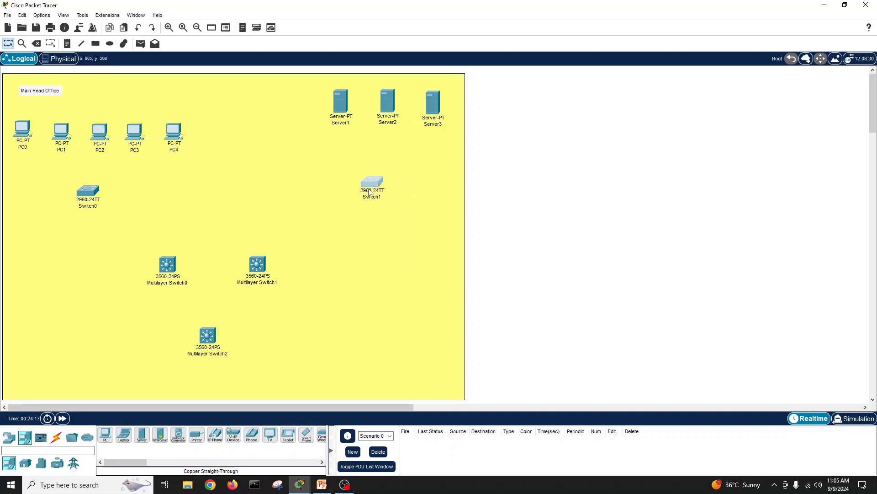
left_click(370, 187)
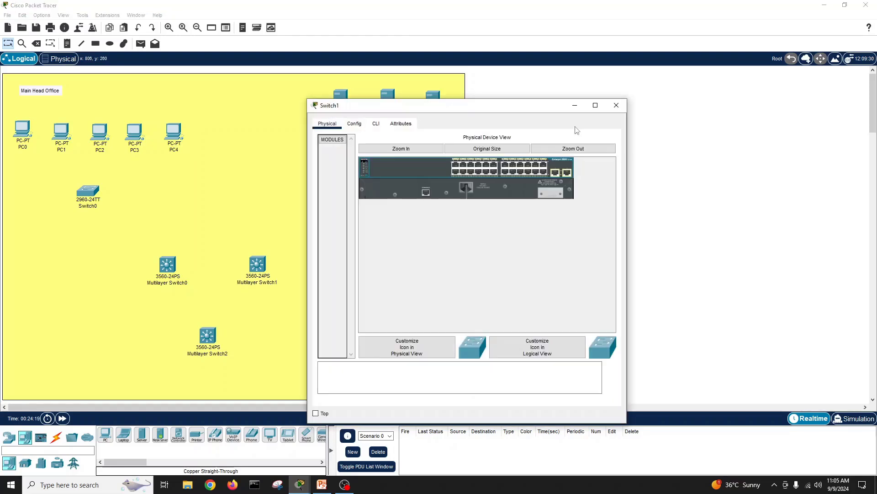
left_click(622, 100)
Step: Fine-tune the positions of Switch1 and Multilayer Switches 0–2, then bring up the reference diagram
left_click_drag(369, 191, 364, 200)
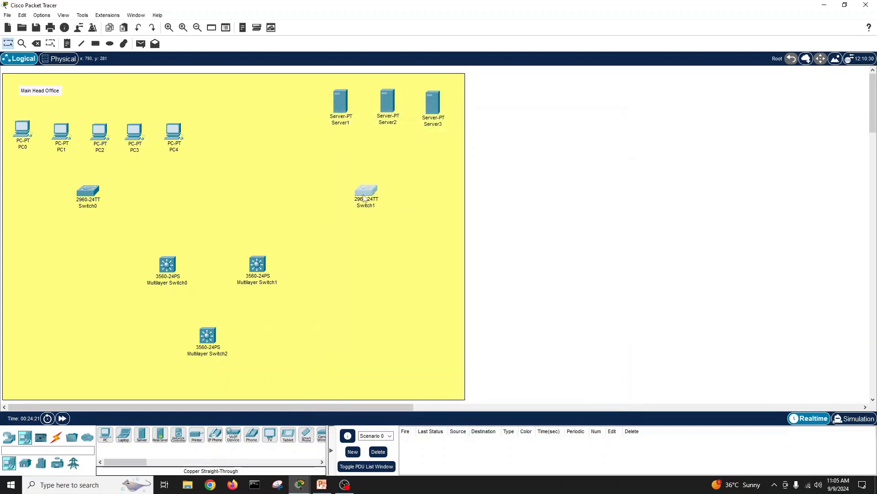
left_click_drag(213, 339, 221, 343)
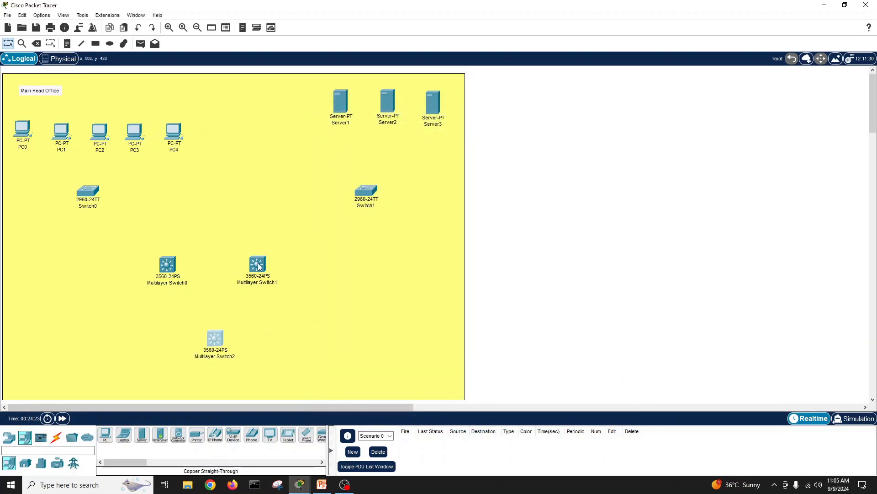
left_click_drag(258, 267, 291, 260)
left_click_drag(168, 264, 147, 250)
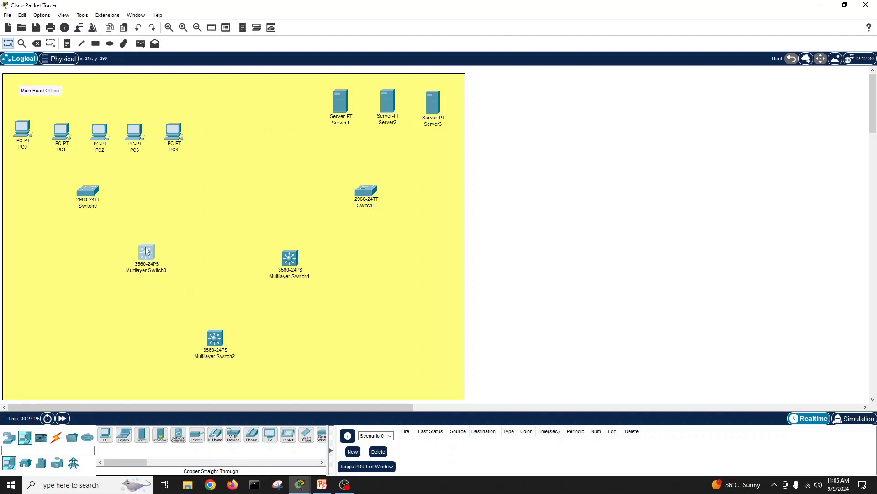
double_click(210, 343)
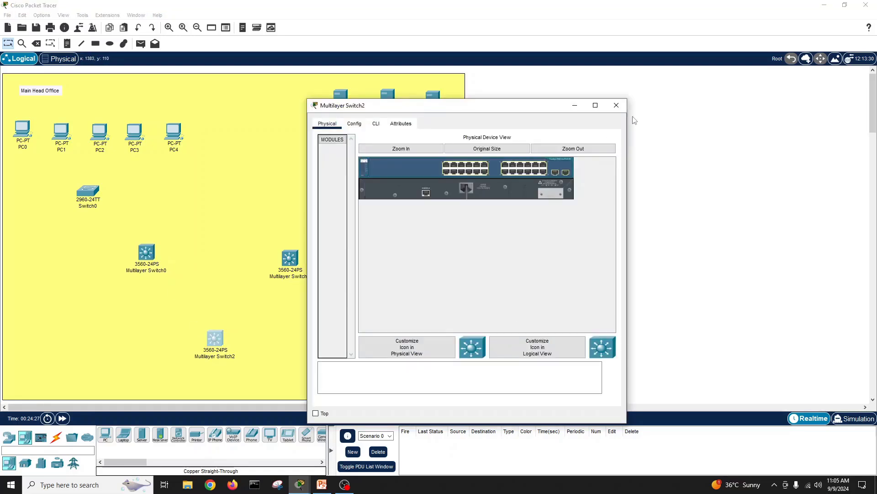
left_click(616, 105)
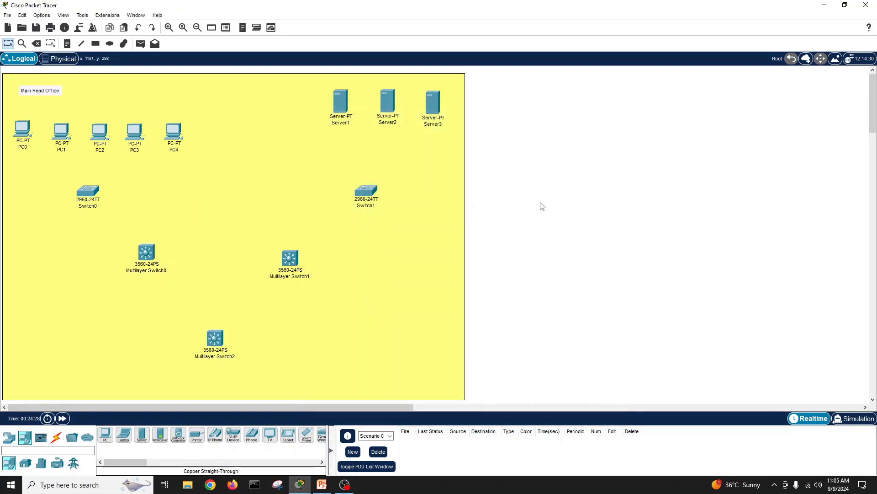
left_click(321, 484)
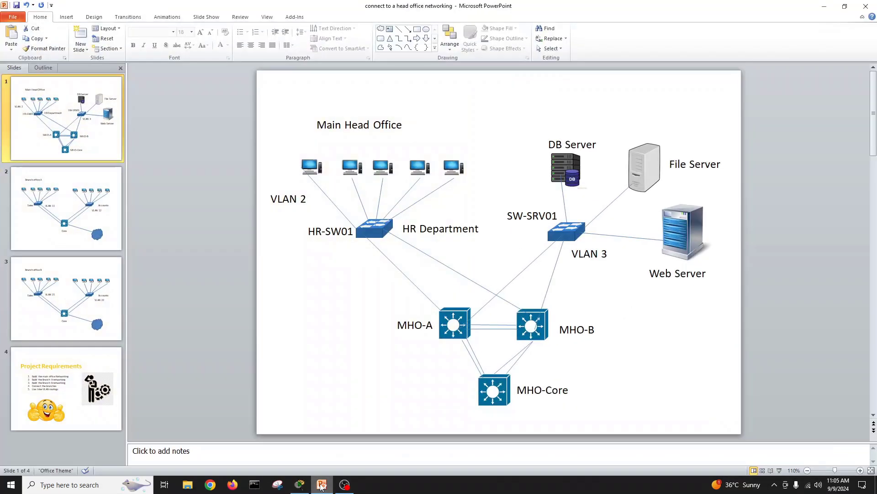
Step: Switch between the PowerPoint slide 1 diagram and Packet Tracer to compare the layouts
left_click(322, 484)
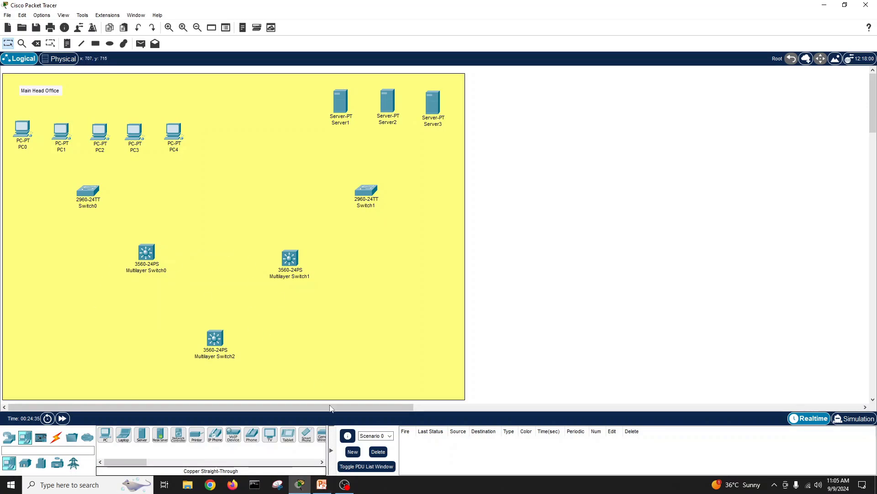
left_click(302, 486)
left_click(302, 488)
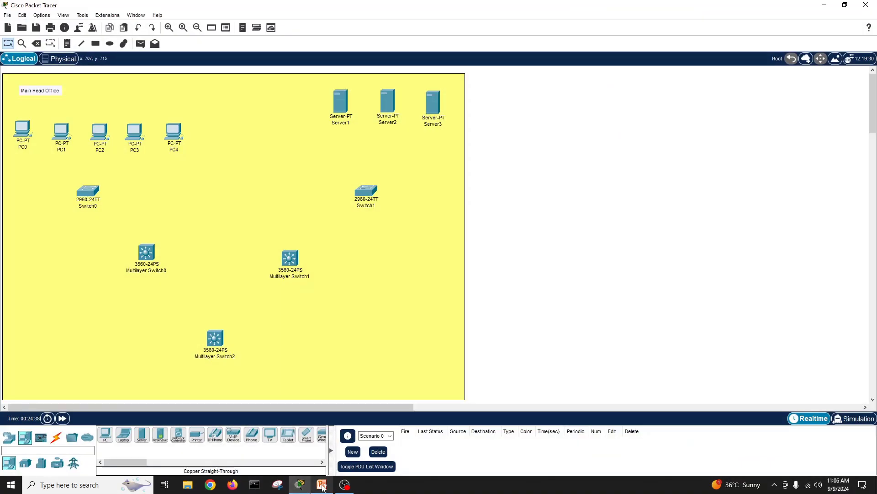
left_click(322, 485)
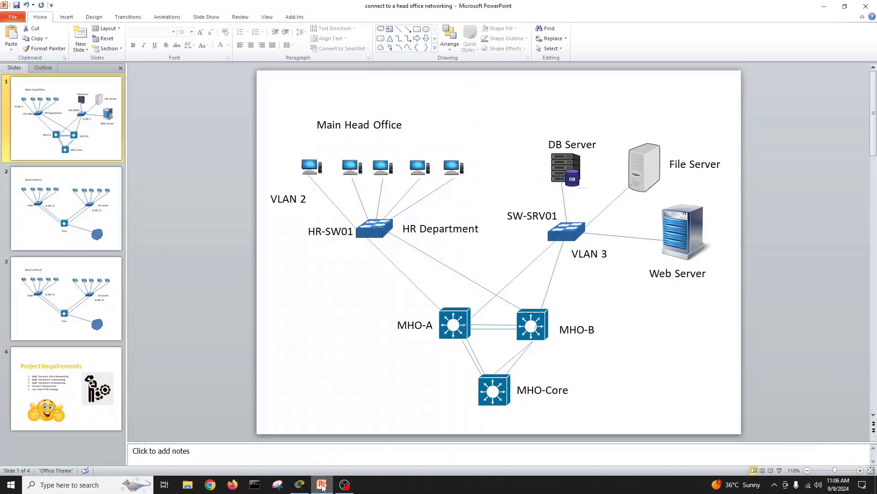
left_click(322, 485)
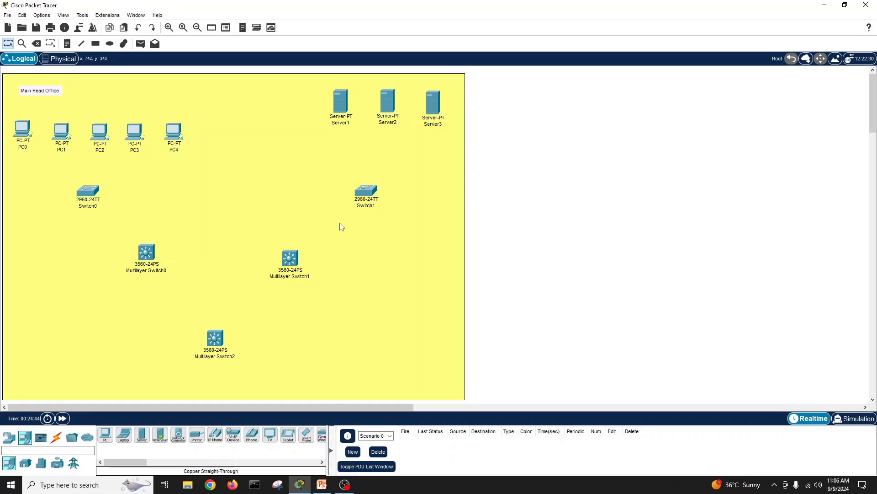
Step: Cable PC0's FastEthernet0 to Switch0 Fa0/1 with a copper straight-through cable
left_click(56, 437)
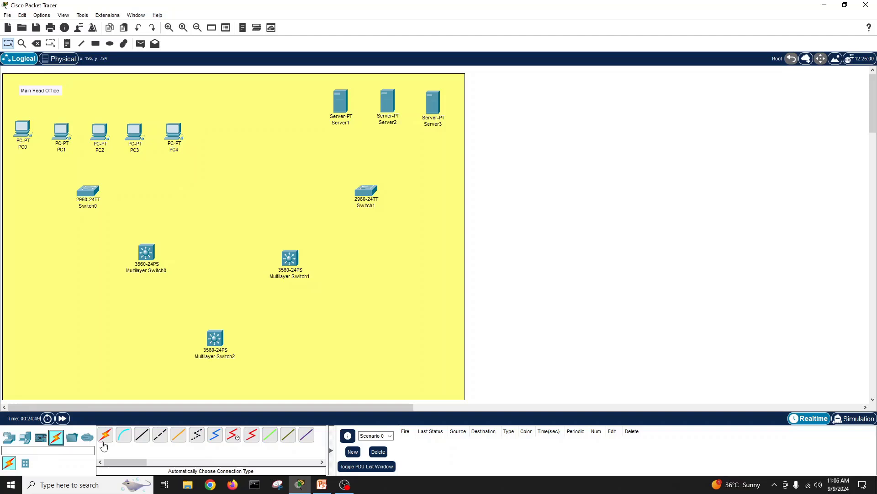
left_click(143, 436)
left_click(22, 130)
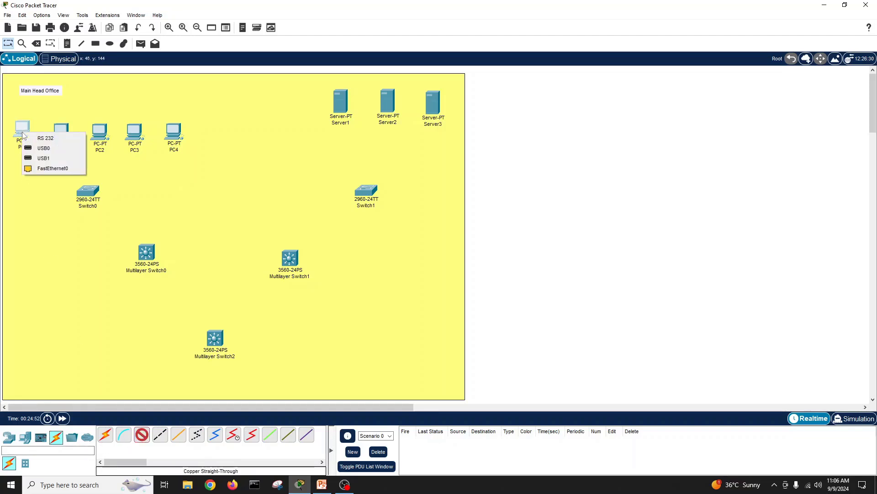
left_click(86, 193)
left_click(128, 210)
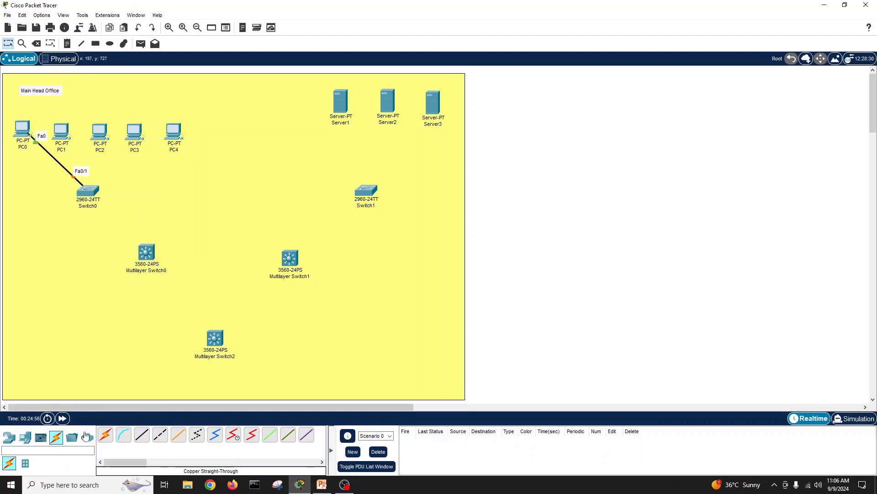
Step: Connect PC1 and PC2 FastEthernet0 to Switch0 ports Fa0/2 and Fa0/3
left_click(142, 435)
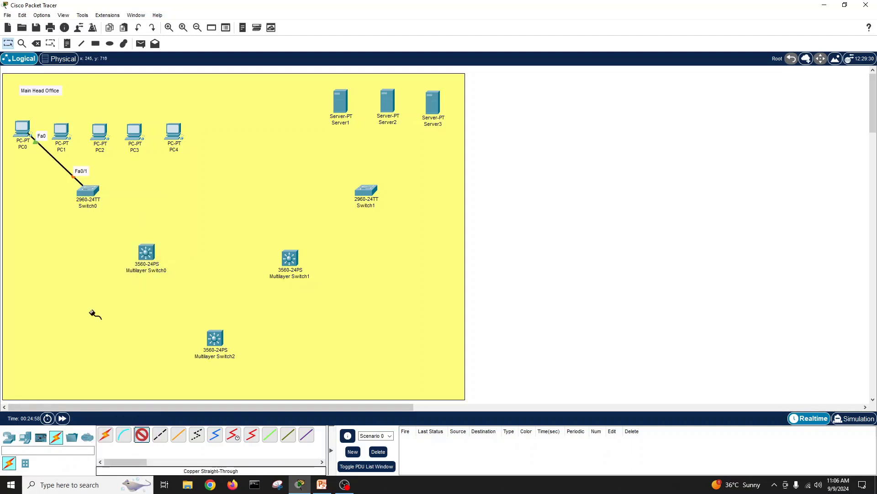
left_click(62, 133)
left_click(98, 170)
left_click(93, 190)
left_click(135, 211)
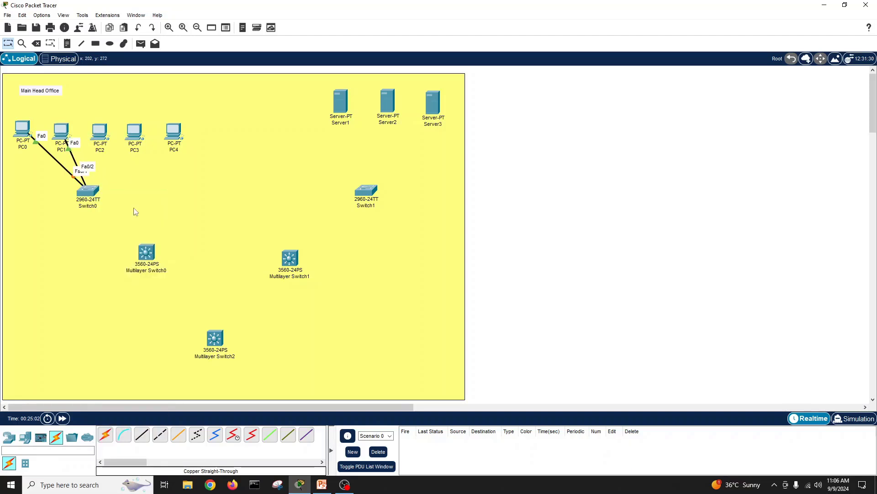
left_click(142, 435)
left_click(100, 132)
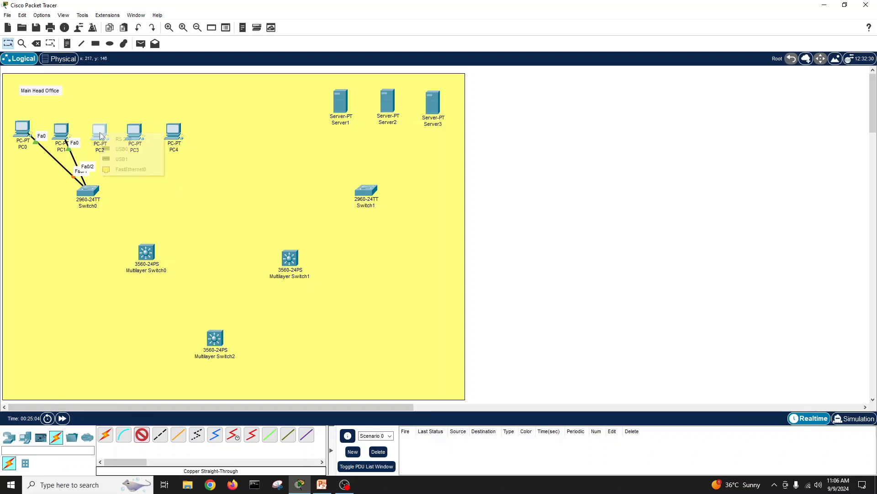
left_click(132, 168)
left_click(89, 190)
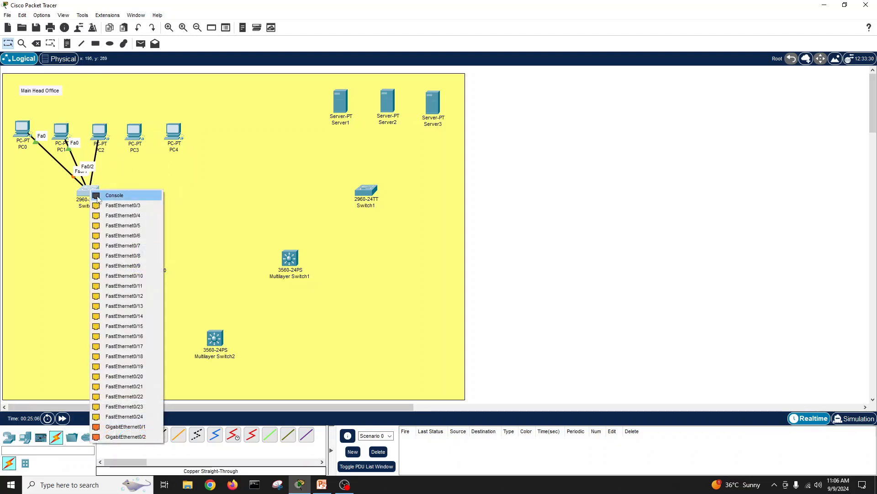
left_click(133, 221)
Step: Connect PC3 and PC4 FastEthernet0 to Switch0 ports Fa0/4 and Fa0/5
left_click(141, 435)
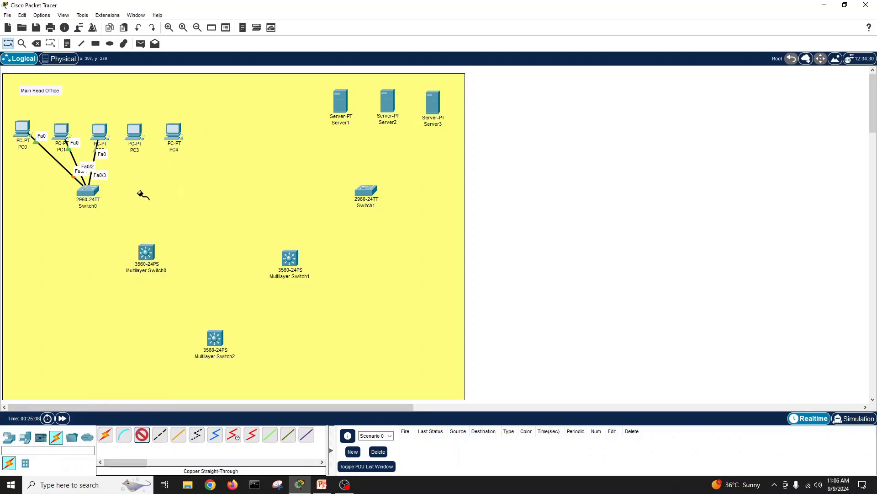
left_click(134, 132)
left_click(164, 164)
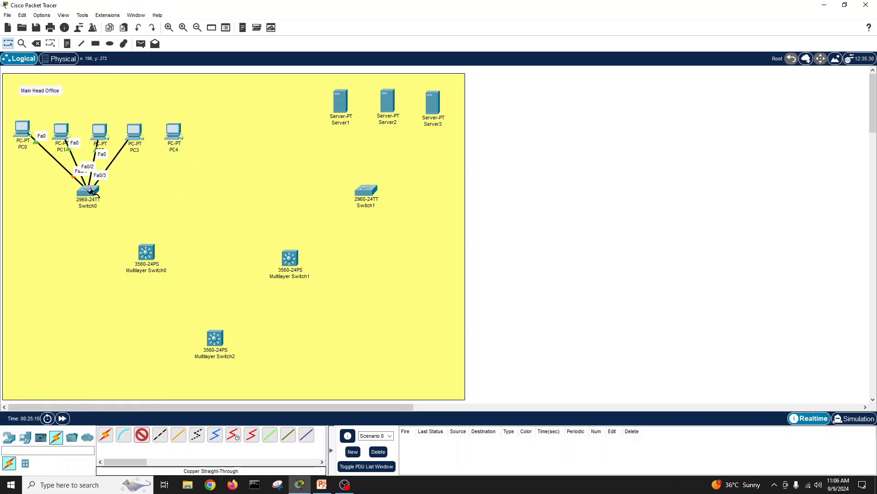
left_click(89, 189)
left_click(112, 206)
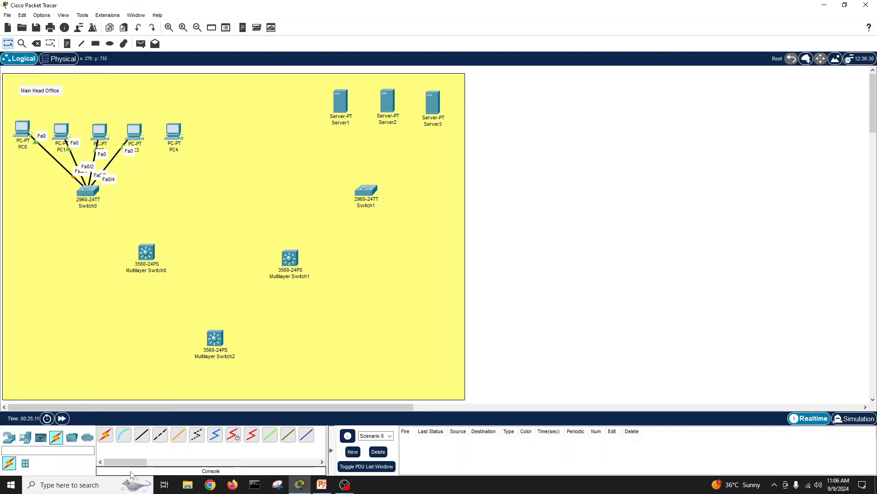
left_click(142, 435)
left_click(174, 134)
left_click(192, 149)
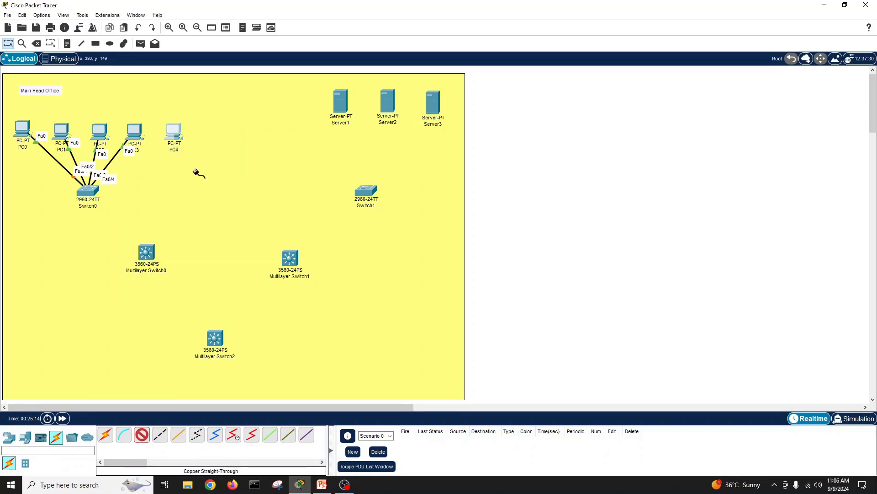
left_click(90, 194)
left_click(123, 206)
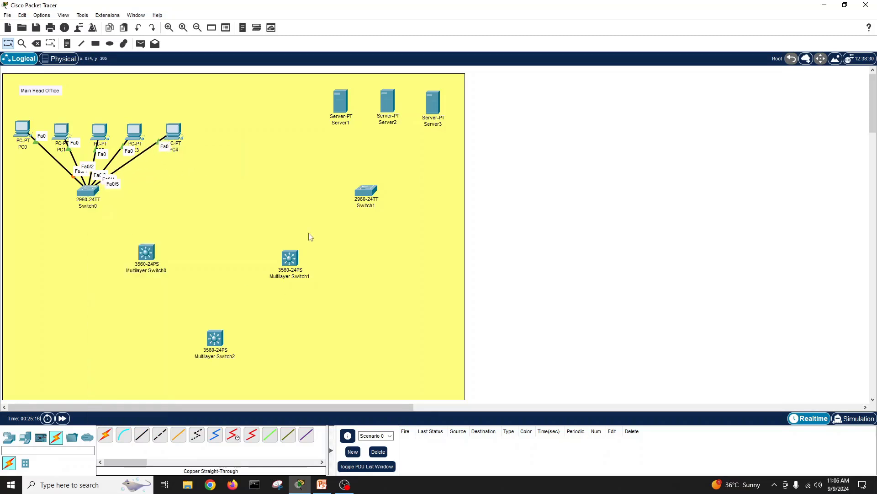
left_click(147, 437)
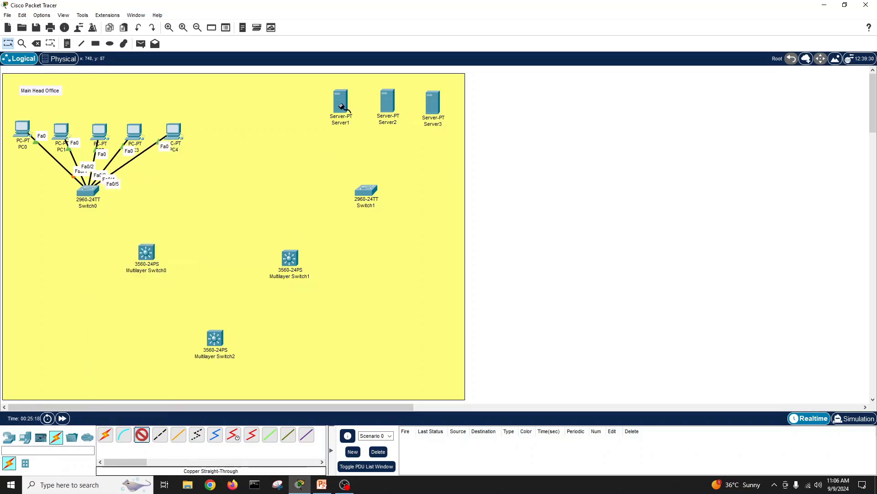
Step: Cable Server1 and Server2 FastEthernet0 to Switch1 ports Fa0/1 and Fa0/2
left_click(342, 107)
left_click(361, 113)
left_click(365, 191)
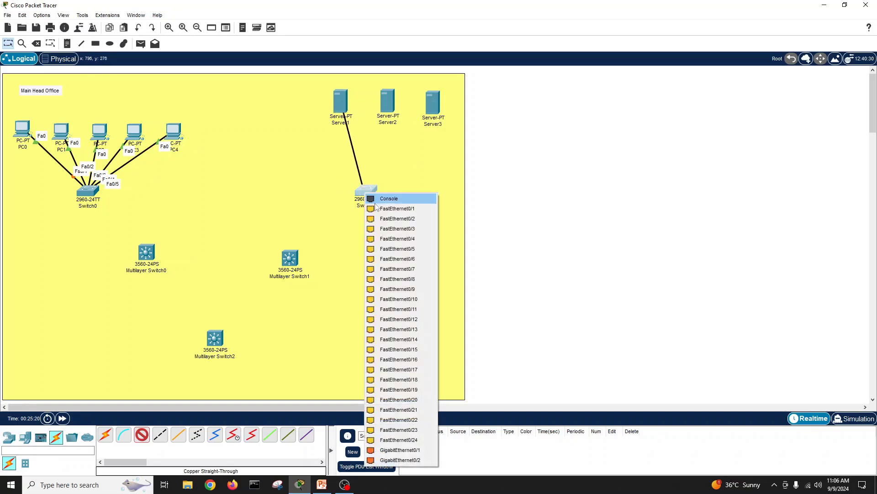
left_click(389, 199)
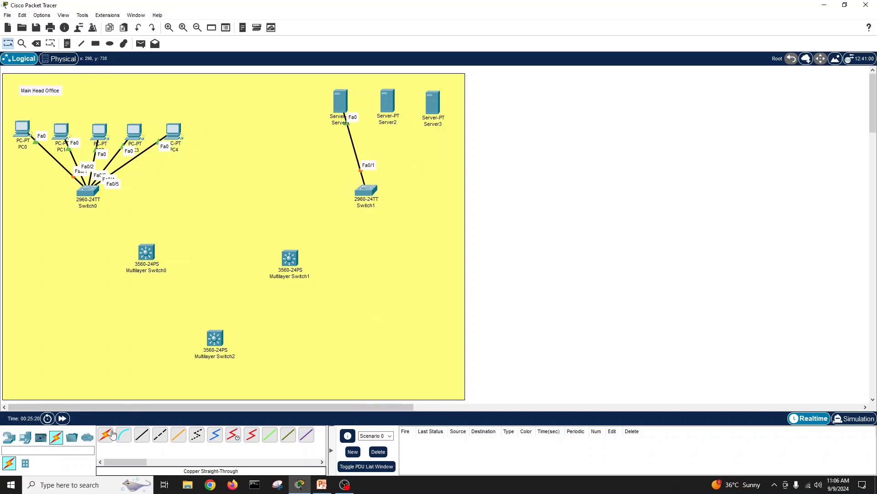
left_click(142, 434)
left_click(397, 102)
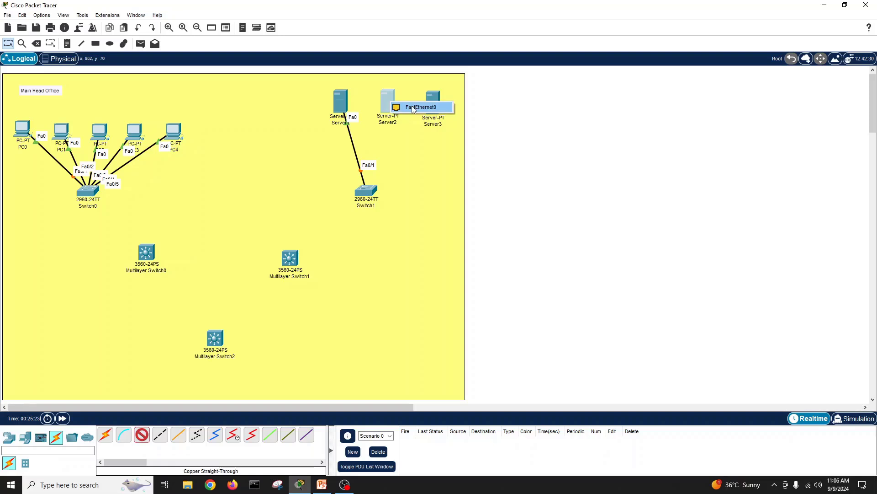
left_click(413, 106)
left_click(370, 192)
left_click(402, 210)
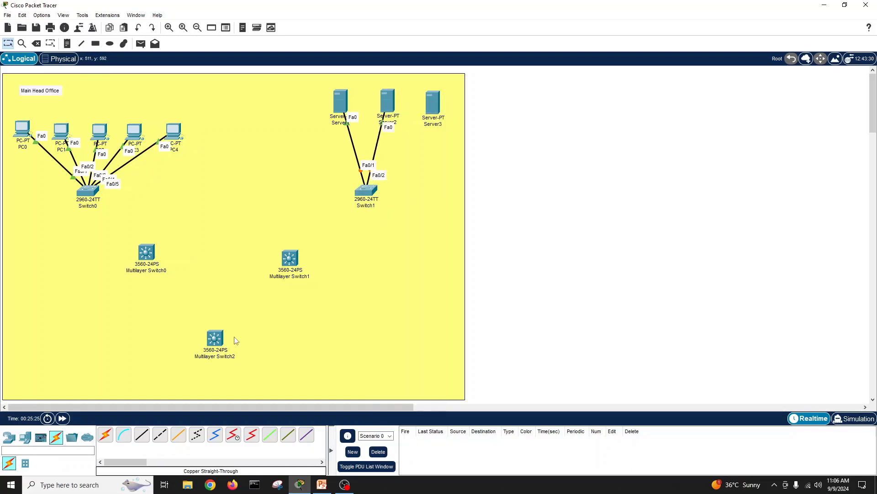
Step: Cable Server3 to Switch1 Fa0/3, nudge Switch1 below the servers, and view the reference diagram
left_click(141, 434)
left_click(436, 105)
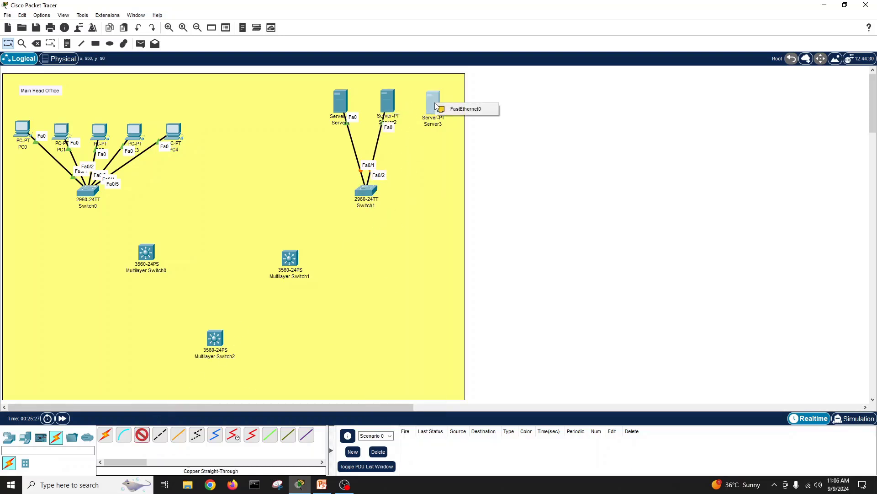
left_click(452, 110)
left_click(366, 190)
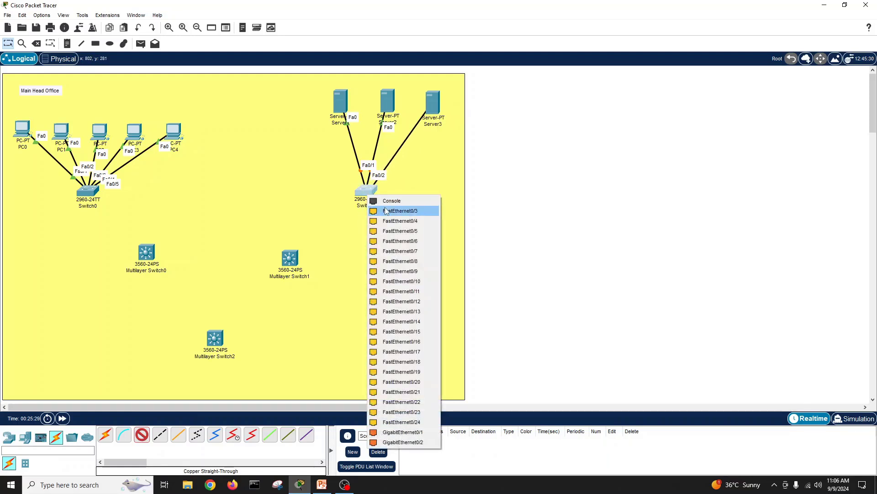
left_click(393, 209)
left_click_drag(370, 192, 378, 189)
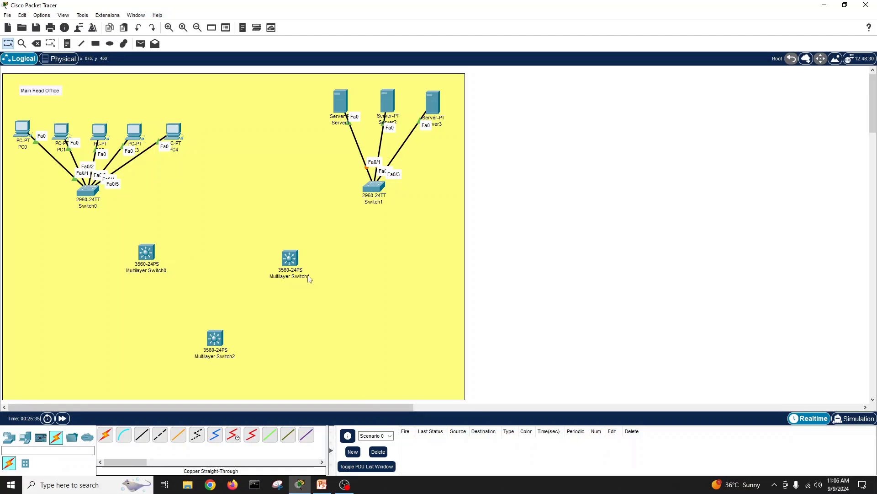
left_click(322, 485)
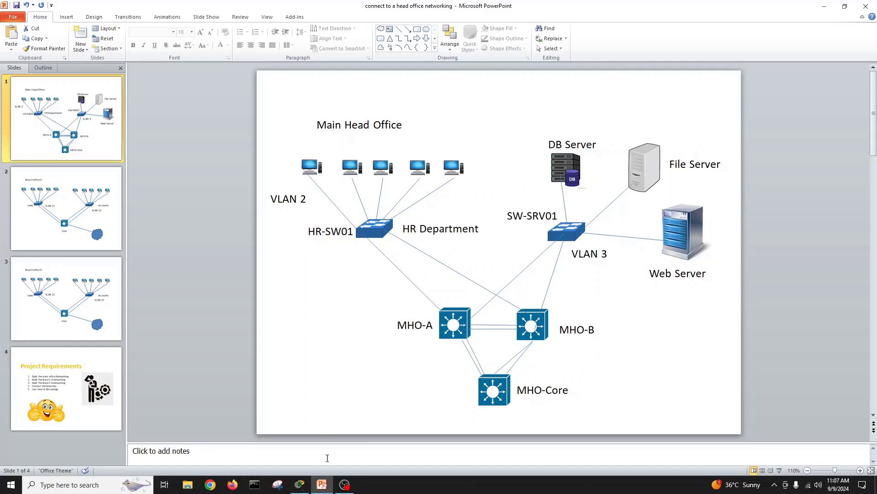
Step: Minimize PowerPoint after reviewing slide 1 to return to the Packet Tracer topology
left_click(327, 490)
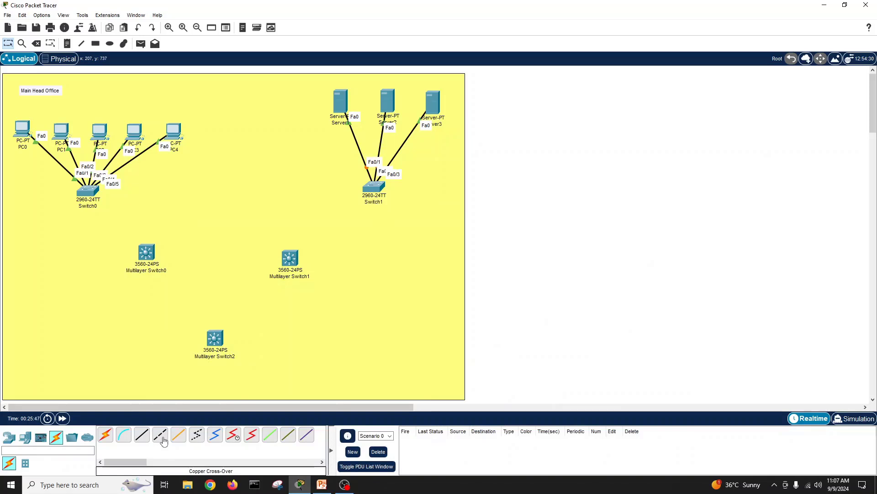
Step: Cross-over cable Switch0 Gig0/1 to Multilayer Switch0 Gig0/1 and Switch0 Gig0/2 to Multilayer Switch1 Gig0/1
left_click(163, 440)
mouse_move(93, 190)
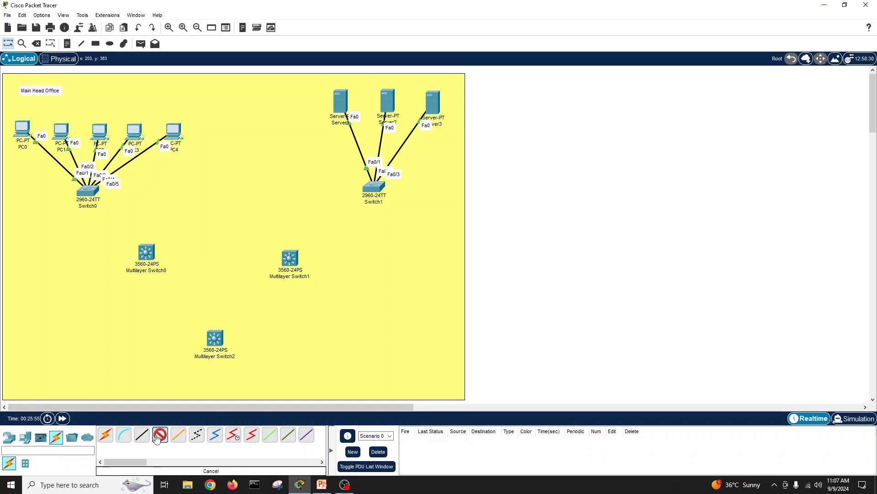
left_click(90, 193)
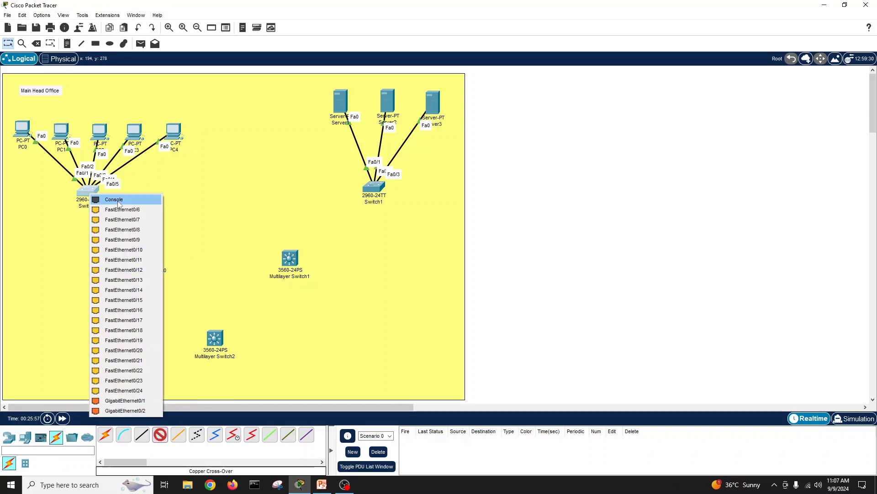
left_click(139, 400)
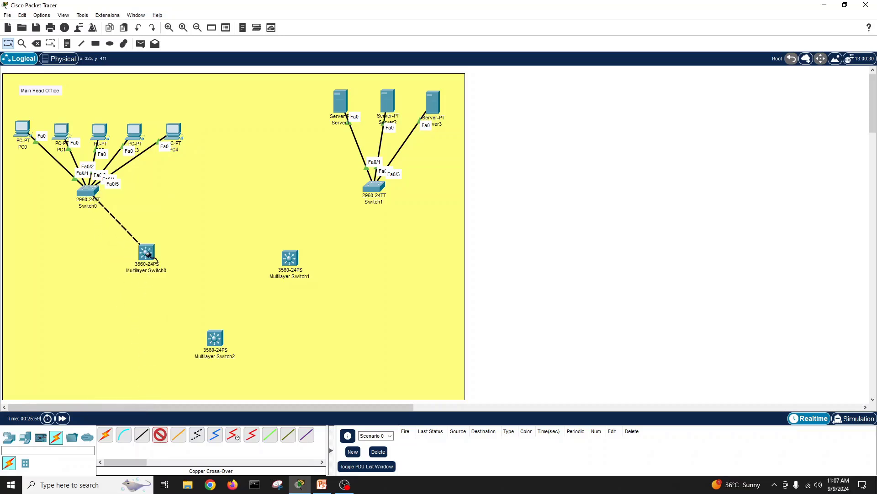
left_click(147, 253)
left_click(183, 255)
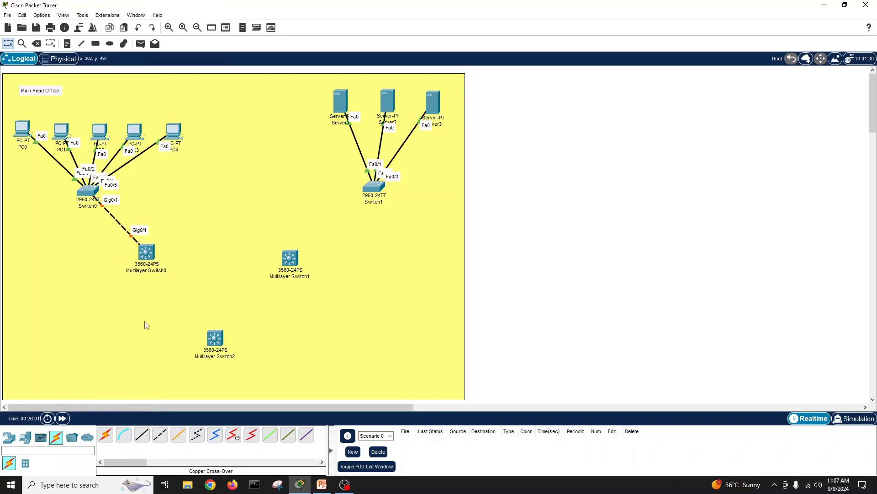
left_click(160, 434)
left_click(91, 196)
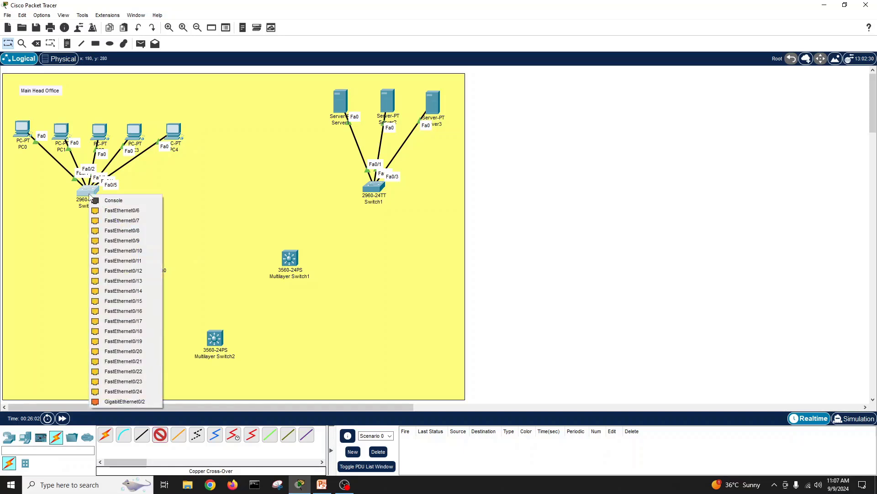
left_click(124, 401)
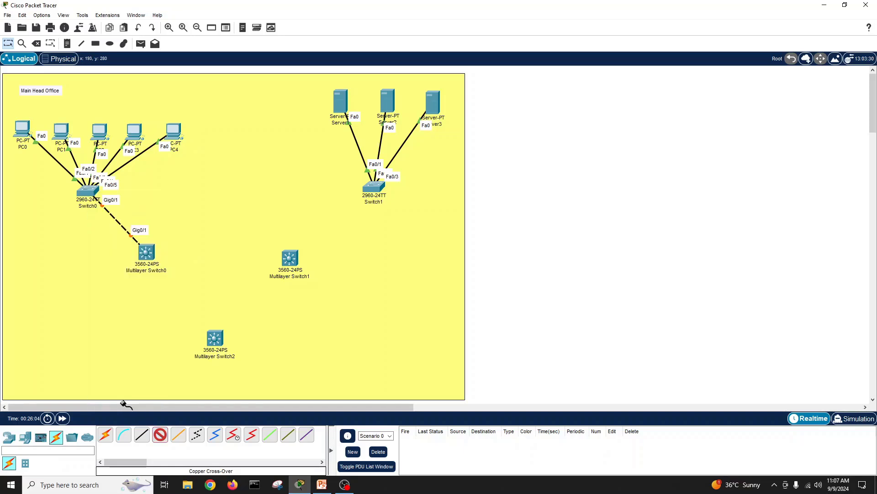
left_click(290, 258)
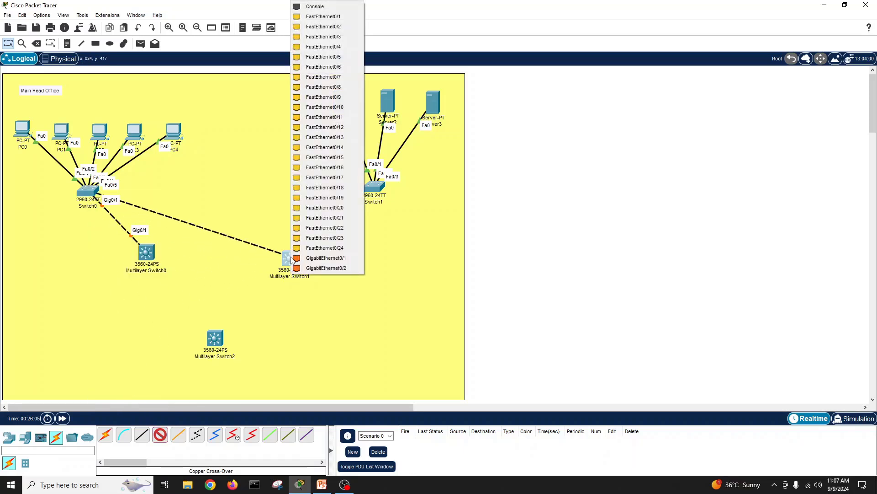
left_click(326, 258)
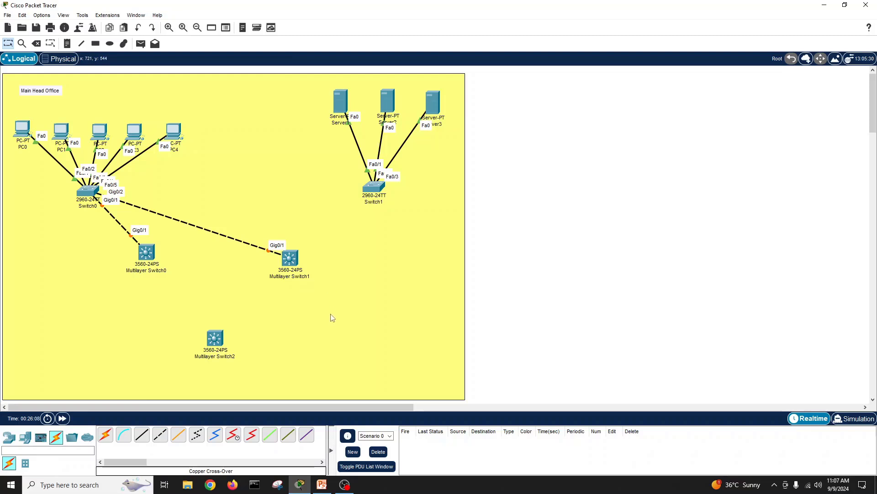
Step: Cross-over cable Switch1 Gig0/1 to Multilayer Switch0 Gig0/2 and Gig0/2 to Multilayer Switch1 Gig0/2
left_click(160, 434)
left_click(375, 187)
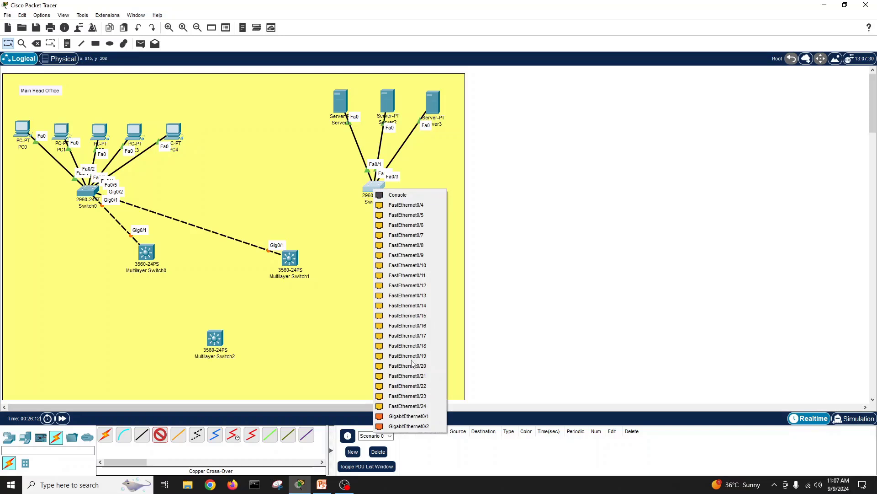
left_click(410, 420)
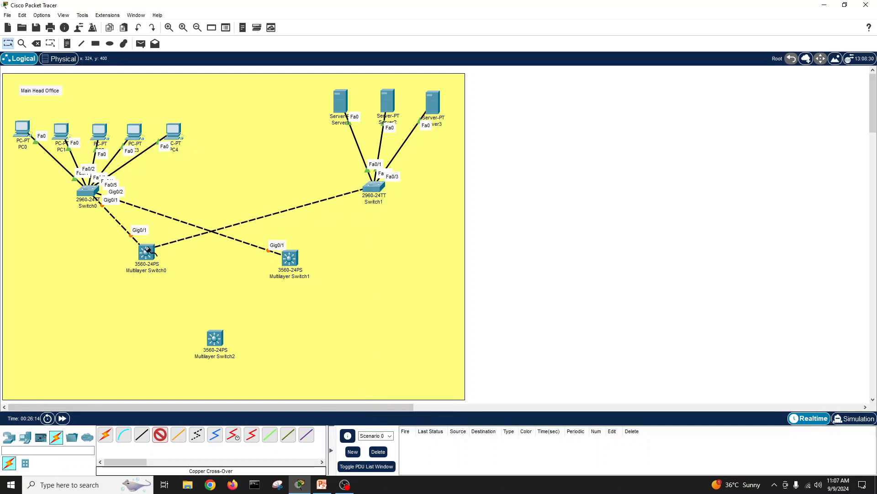
left_click(147, 253)
left_click(178, 261)
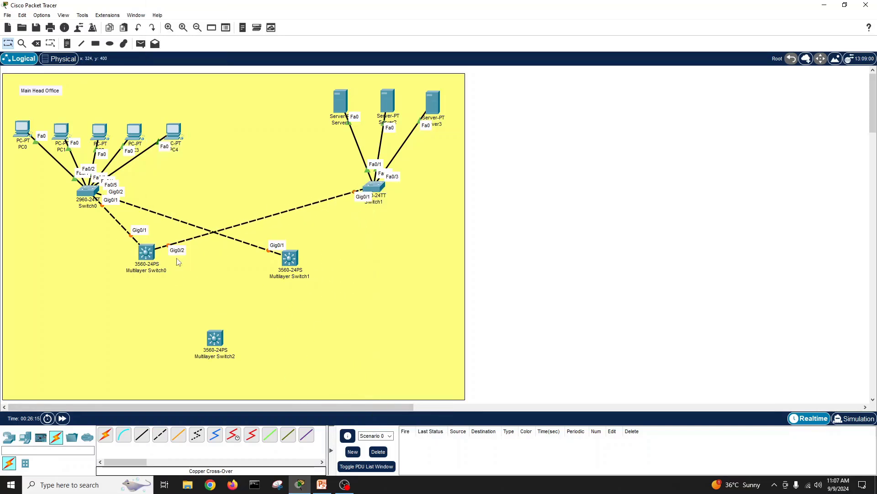
left_click(160, 434)
left_click(379, 182)
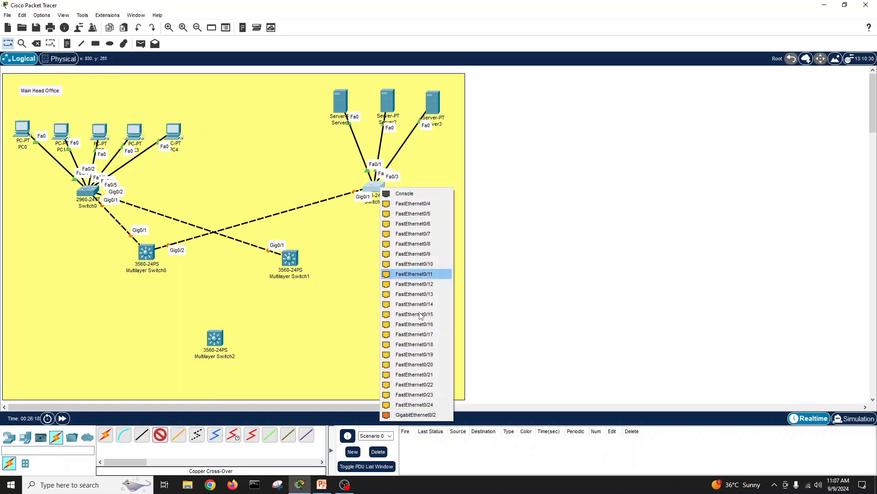
left_click(410, 414)
left_click(295, 258)
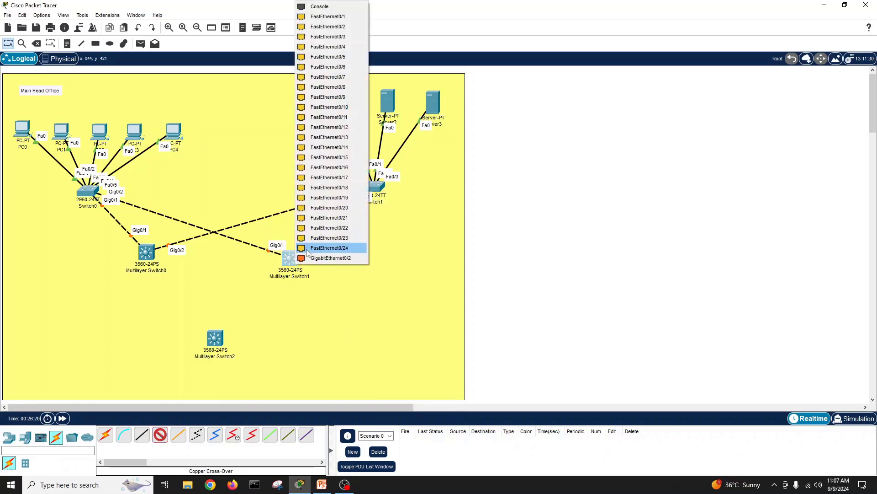
left_click(322, 255)
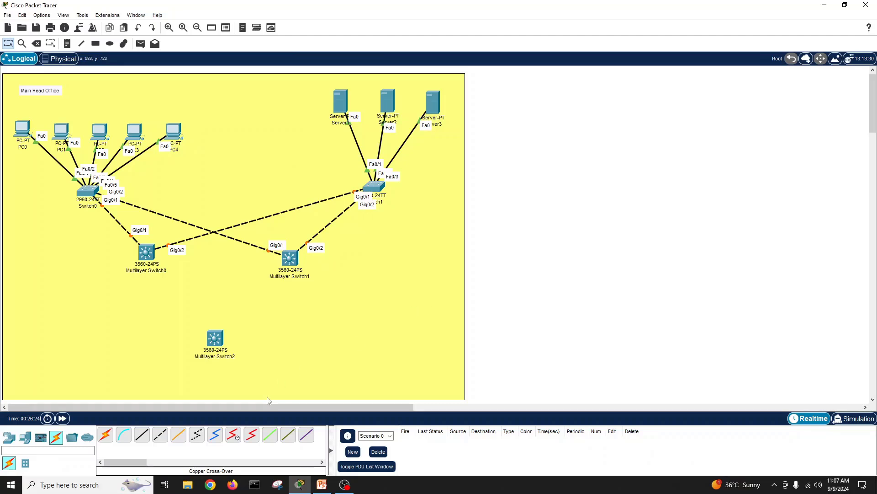
left_click(326, 487)
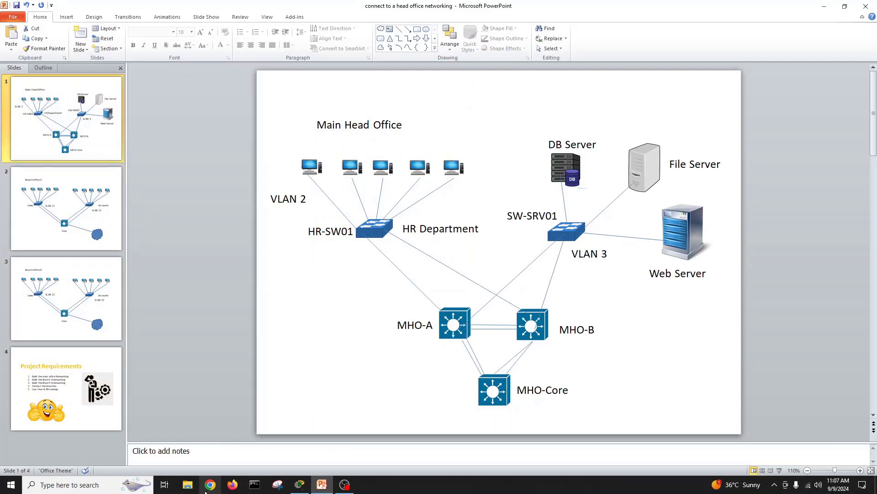
Step: Cross-over cable Multilayer Switch0 Fa0/23 and Fa0/24 to Multilayer Switch2 Fa0/21 and Fa0/22
left_click(294, 488)
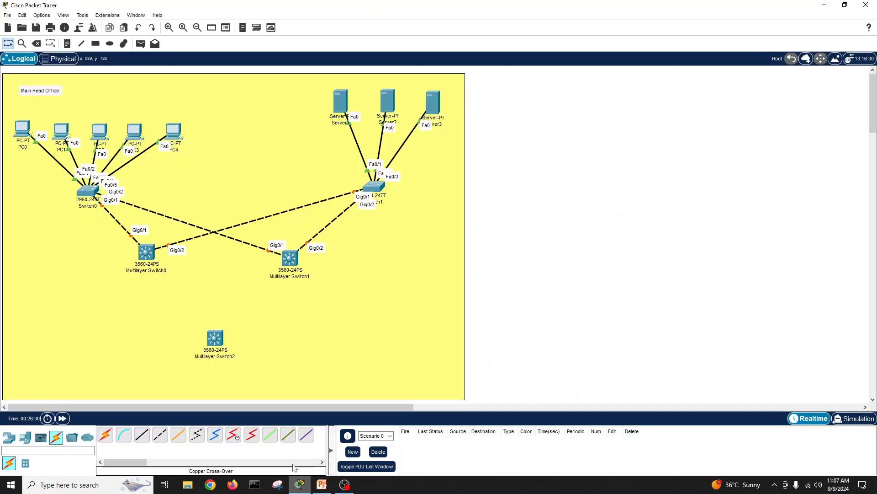
left_click(160, 434)
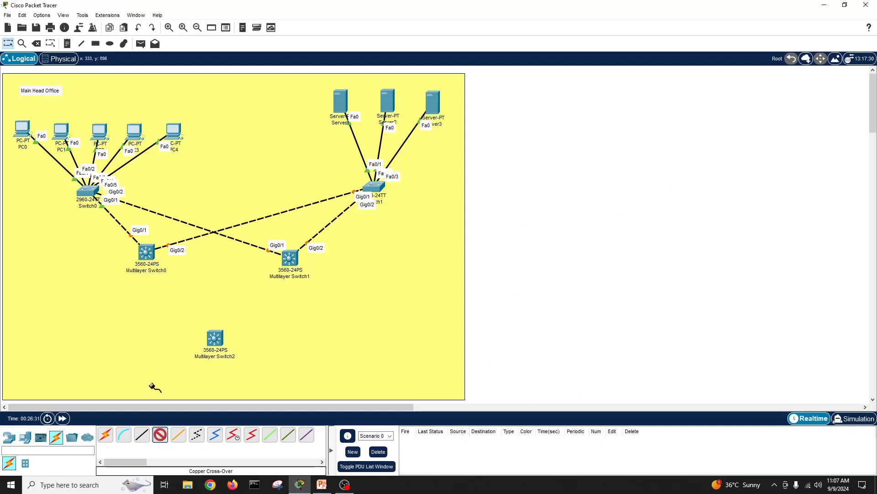
left_click(146, 254)
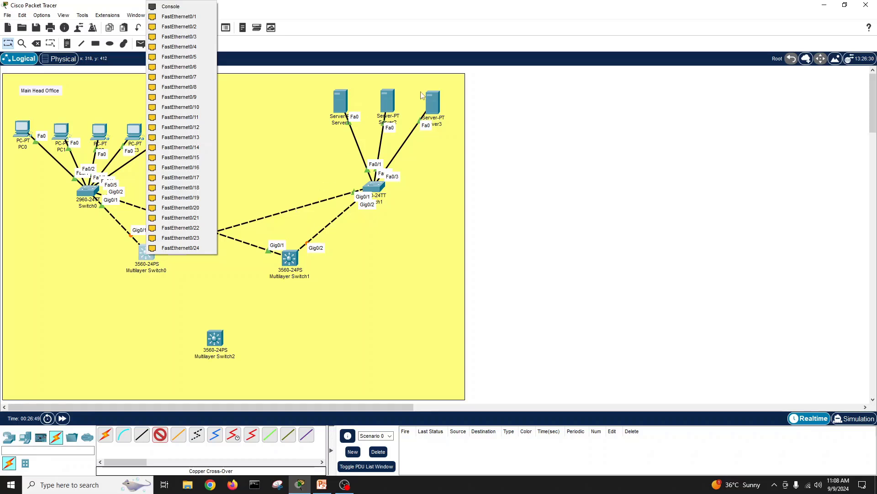
left_click(182, 237)
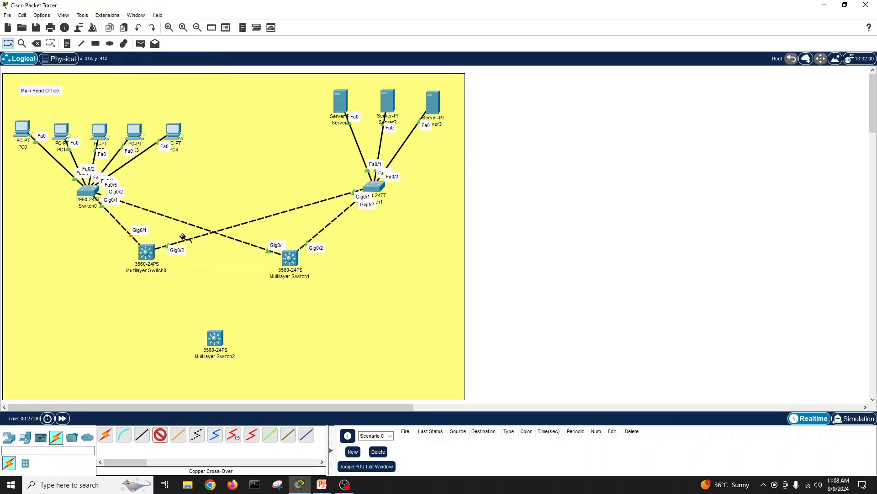
left_click(212, 338)
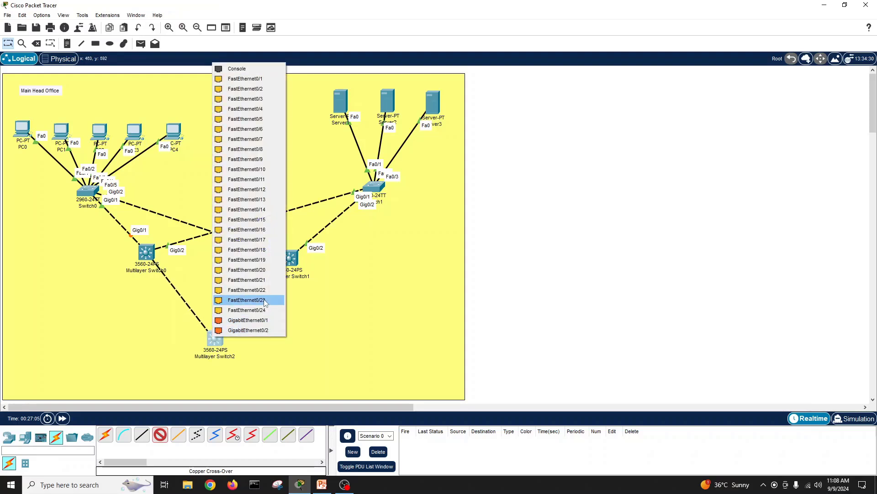
left_click(266, 279)
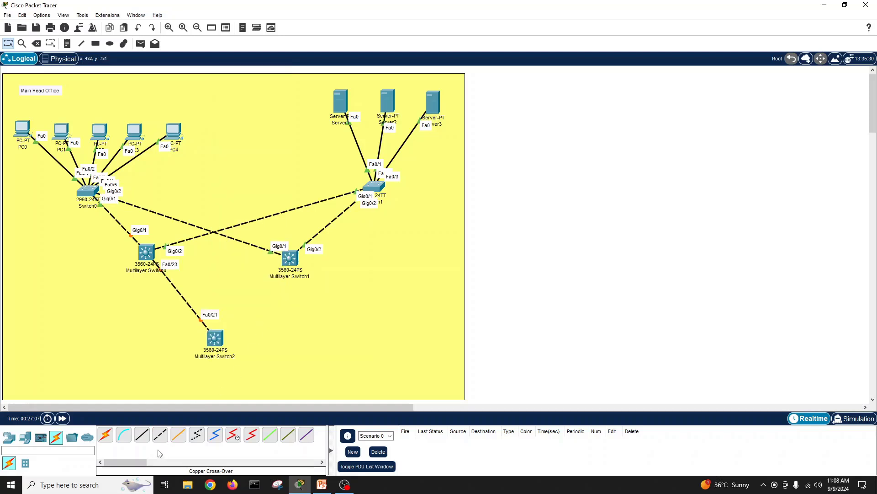
left_click(148, 251)
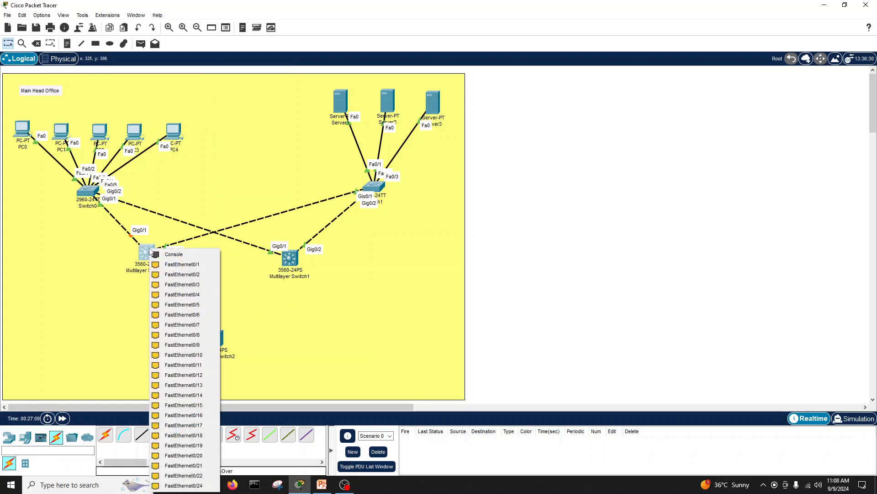
left_click(183, 486)
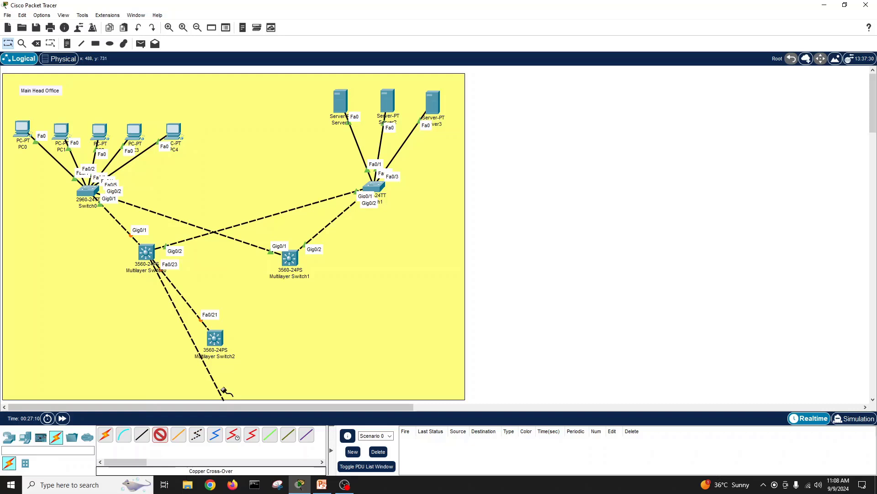
left_click(219, 337)
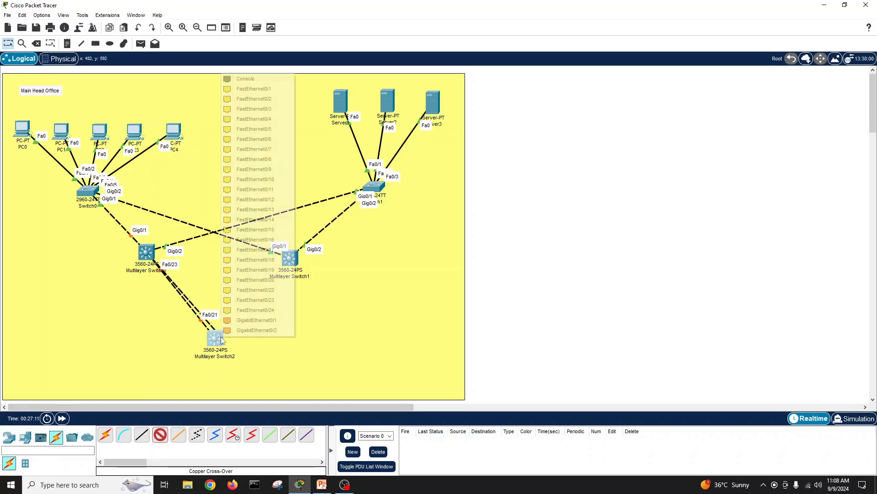
left_click(269, 291)
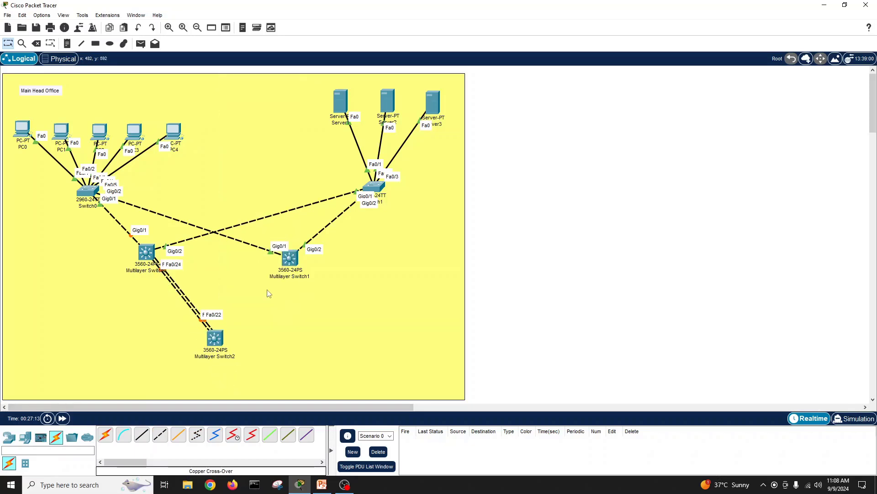
Step: Cross-over cable Multilayer Switch1 Fa0/21 and Fa0/22 to Multilayer Switch2 Fa0/23 and Fa0/24
left_click(160, 434)
left_click(292, 260)
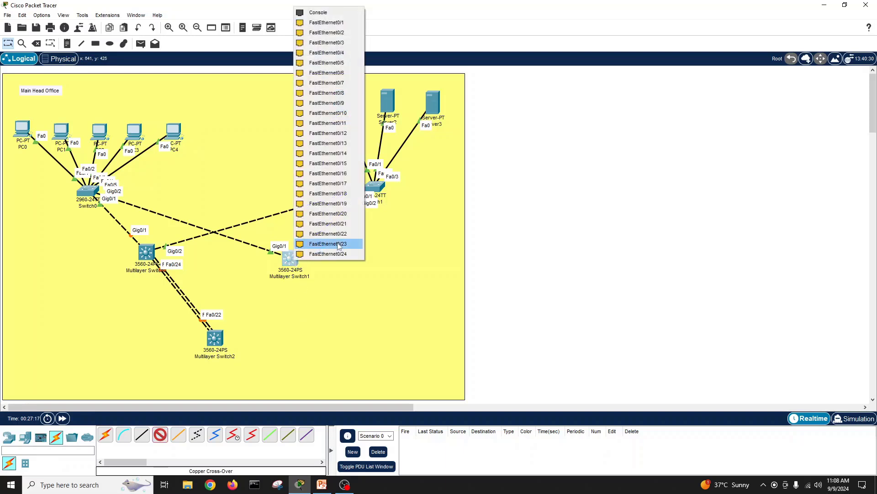
left_click(304, 224)
left_click(214, 337)
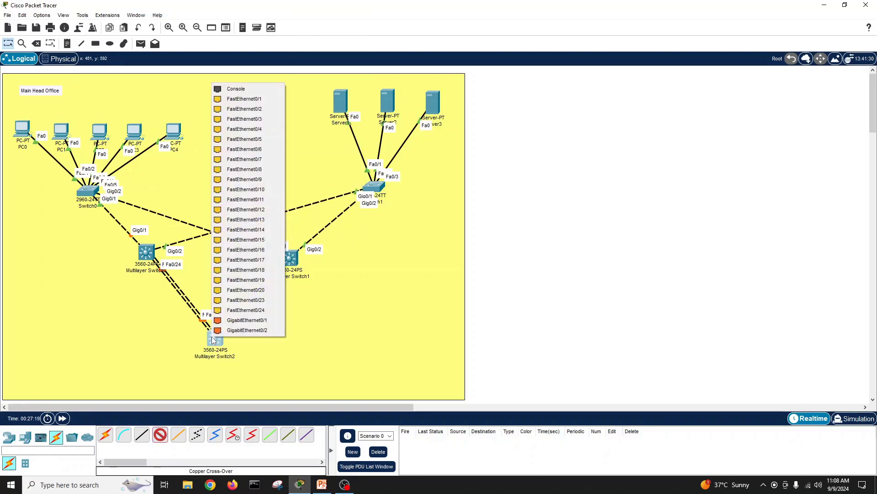
left_click(262, 301)
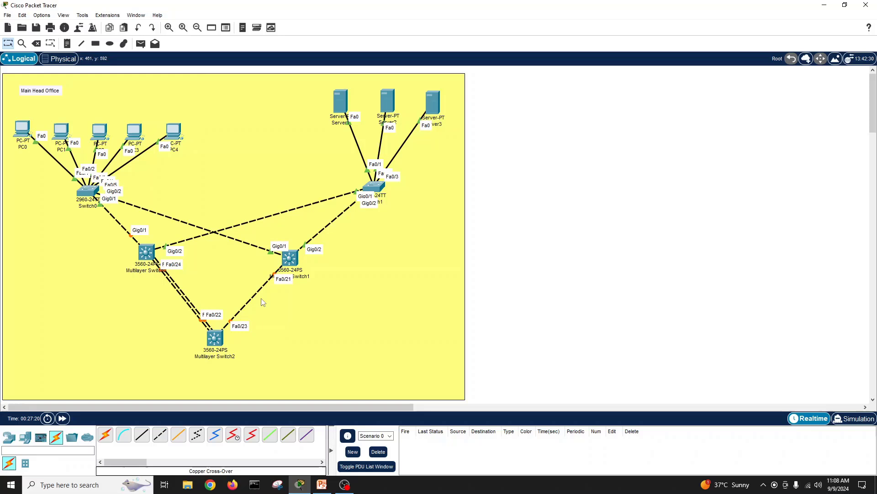
left_click(166, 438)
left_click(292, 259)
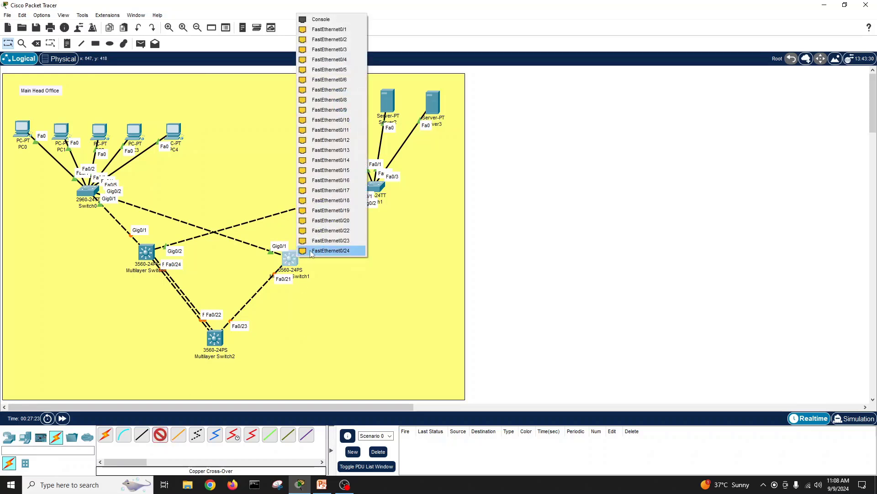
left_click(358, 230)
left_click(220, 338)
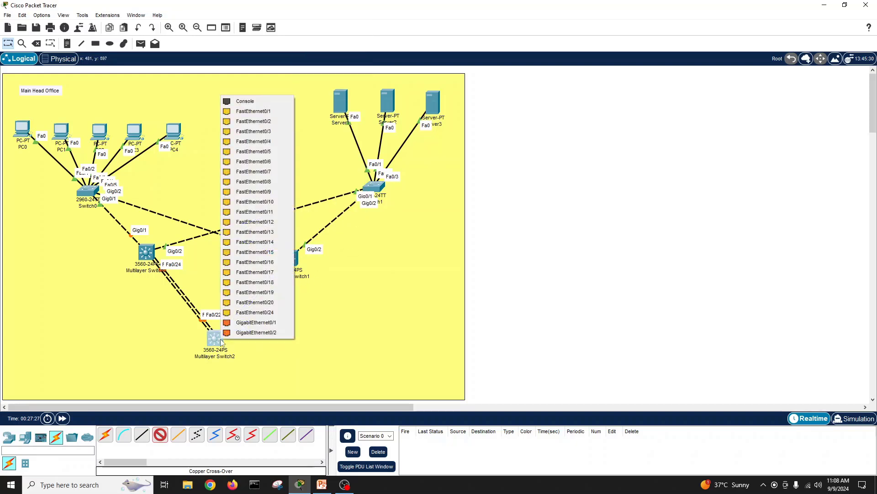
left_click(284, 313)
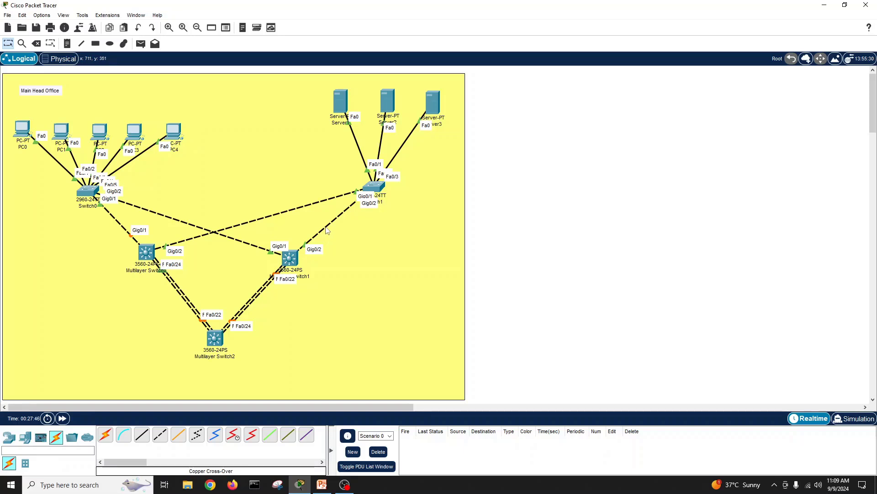
Step: Delete Switch1's two uplinks and the yellow background rectangle, undoing one accidental link removal
key("Delete")
left_click(325, 226)
left_click(299, 208)
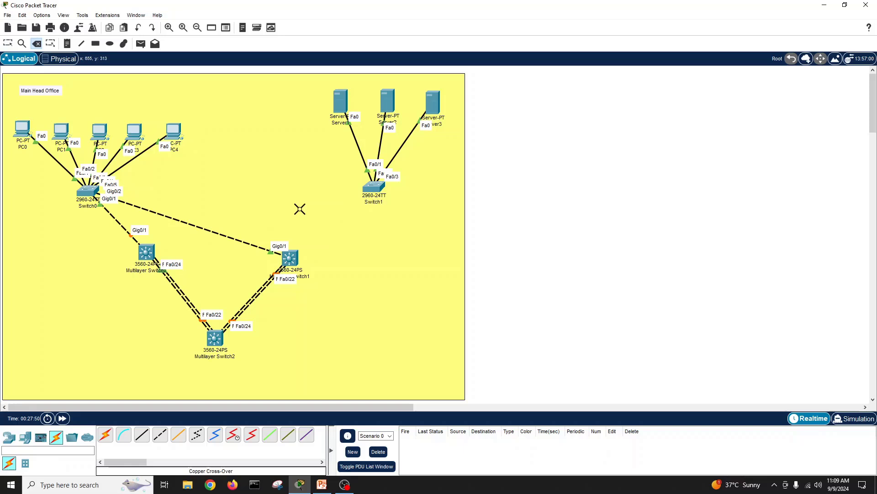
left_click(229, 238)
left_click(440, 253)
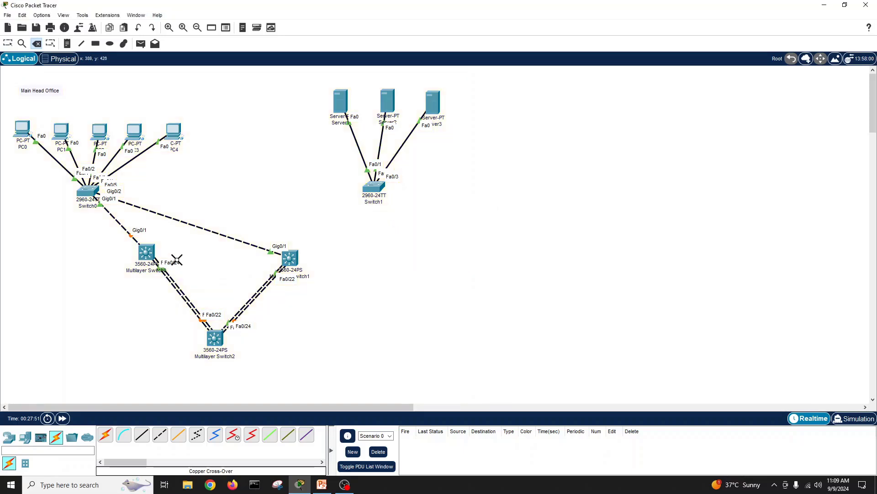
left_click(127, 232)
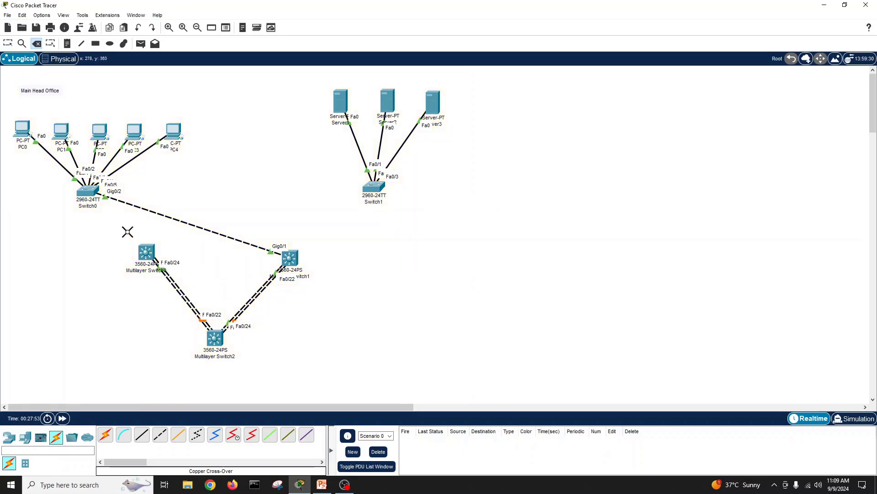
key("ctrl+z")
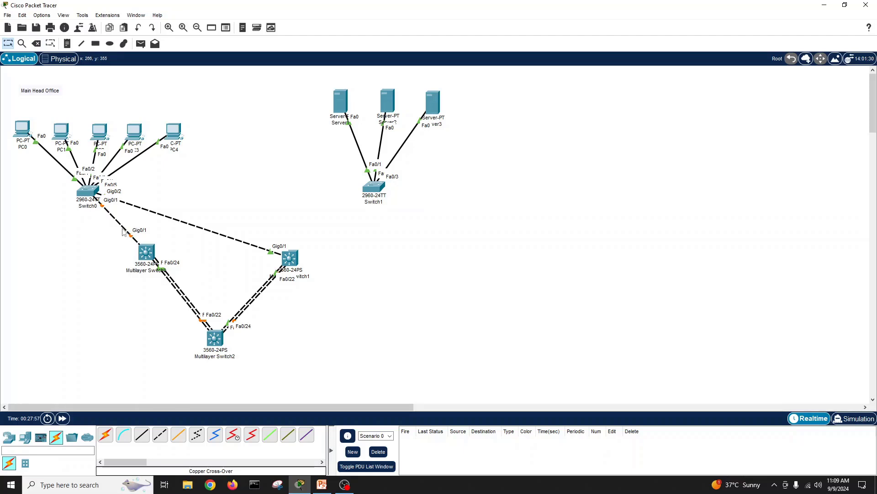
Step: Delete Switch0's uplinks and the Multilayer Switch2 links to Multilayer Switch0 and Multilayer Switch1
key("Delete")
left_click(123, 230)
left_click(176, 220)
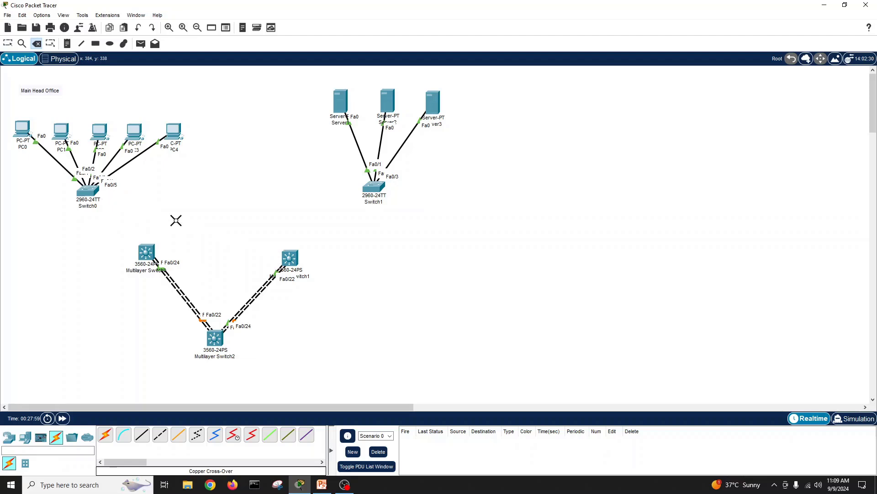
left_click(266, 285)
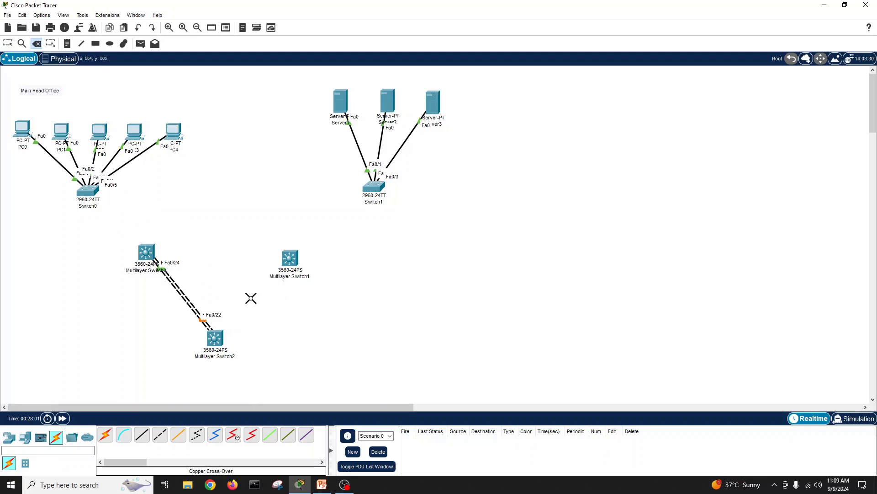
left_click(188, 304)
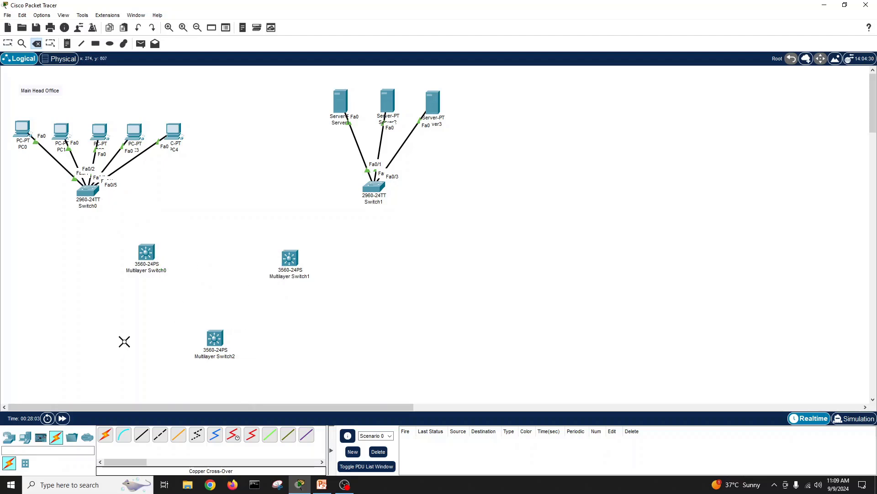
Step: Draw a bright yellow (#ffff00) filled rectangle spanning all the devices and the Main Head Office label
left_click(96, 43)
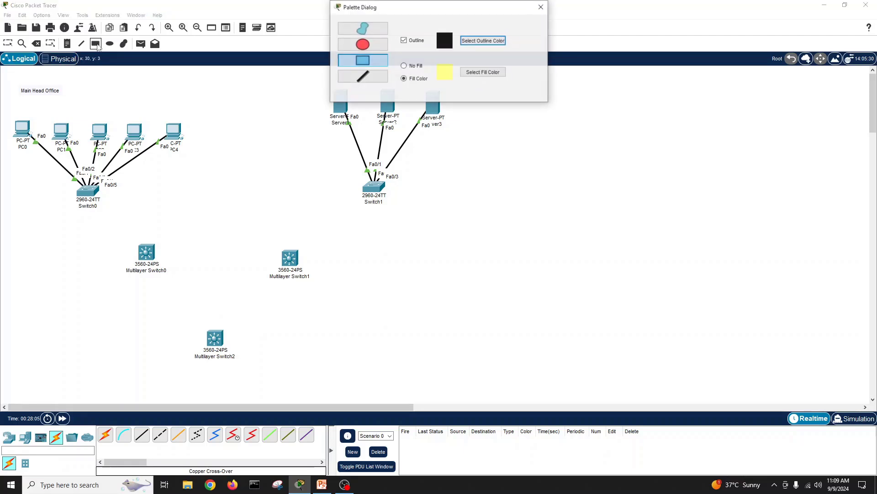
left_click(466, 71)
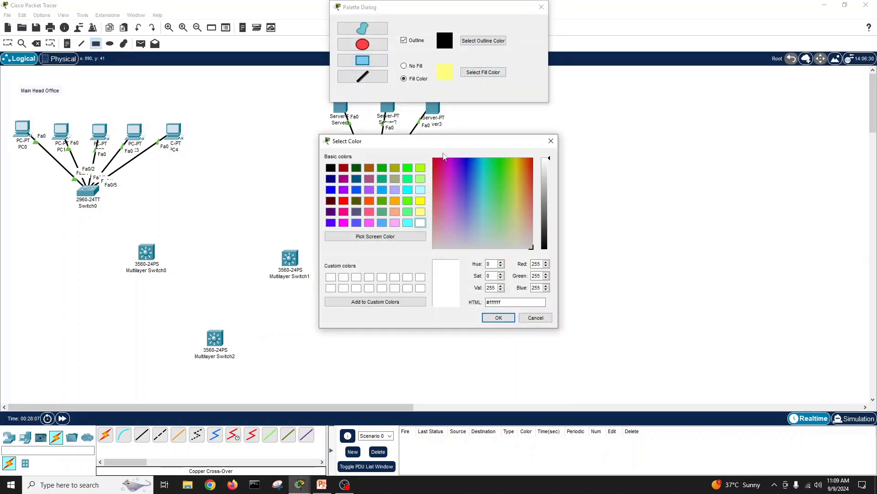
left_click(420, 201)
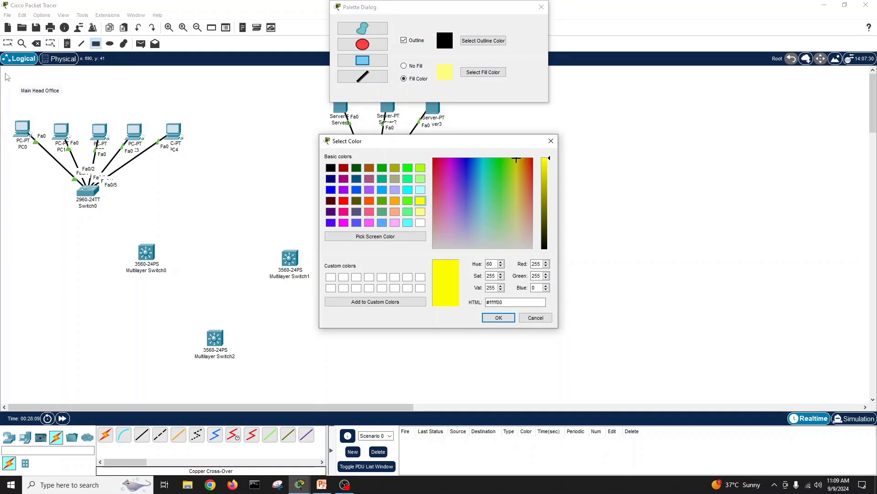
left_click(499, 317)
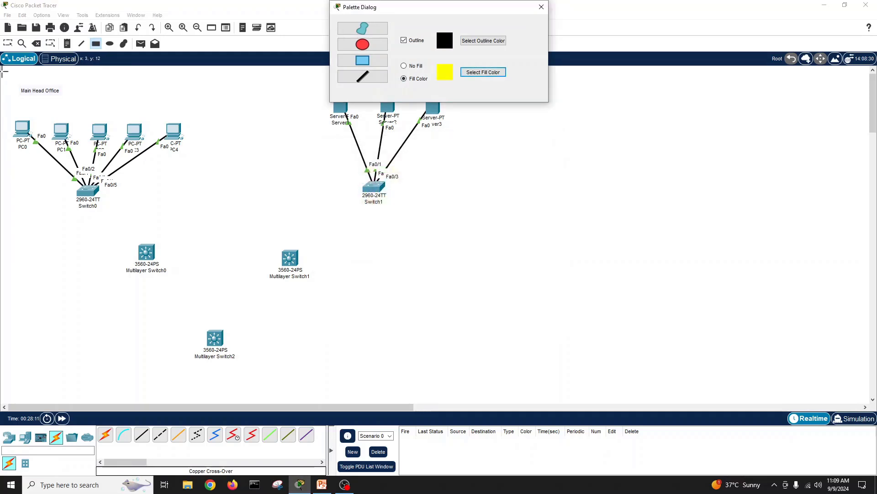
mouse_move(2, 70)
left_mouse_down()
mouse_move(214, 271)
mouse_move(453, 383)
mouse_move(453, 393)
left_mouse_up()
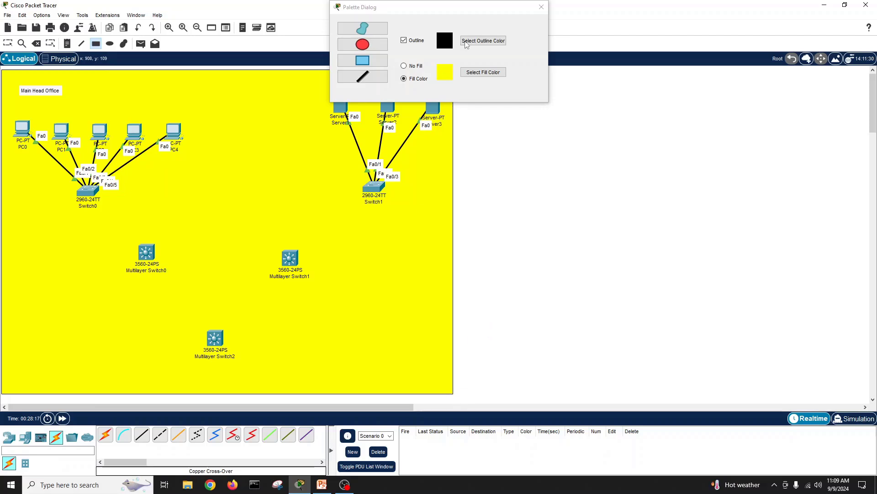
left_click(542, 7)
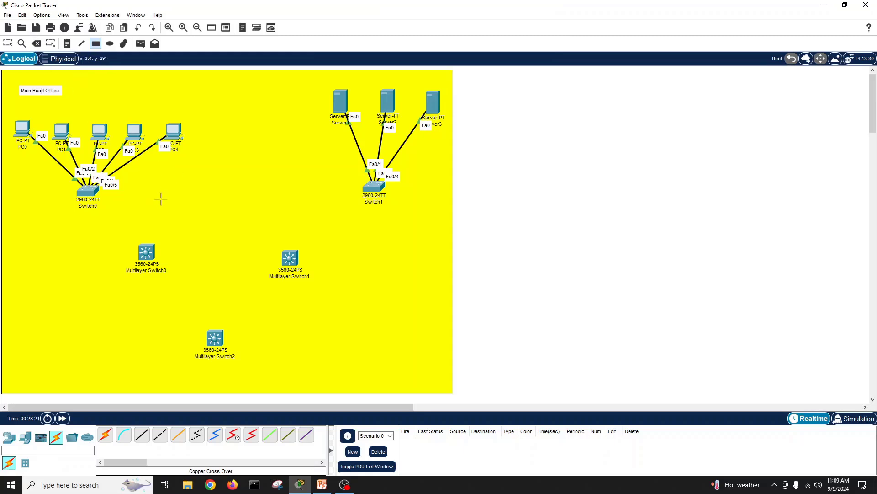
left_click(7, 43)
left_click(160, 434)
left_click(377, 188)
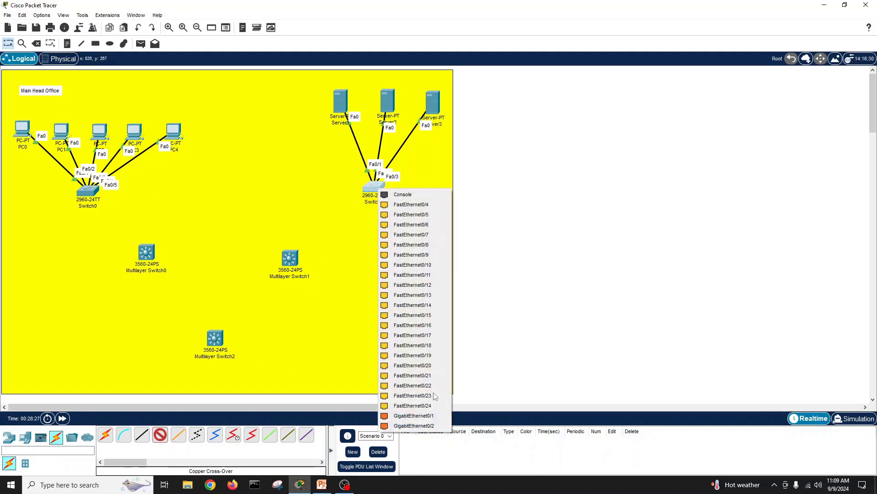
left_click(434, 374)
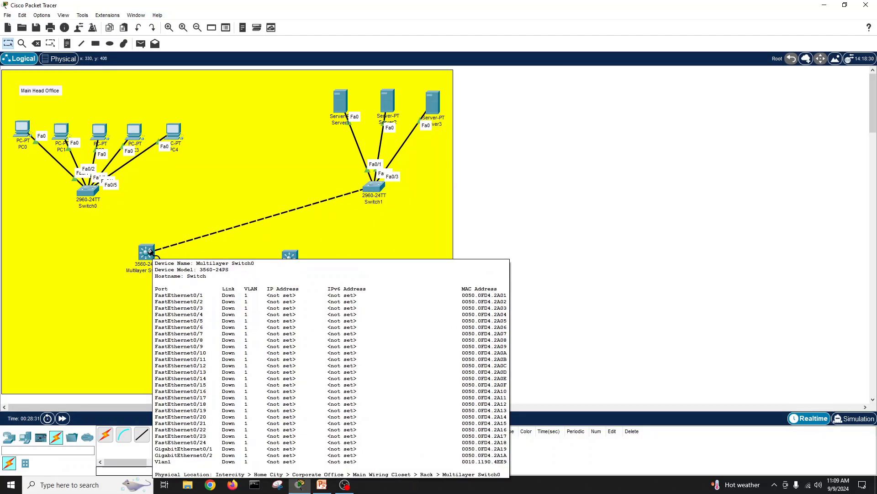
left_click(375, 191)
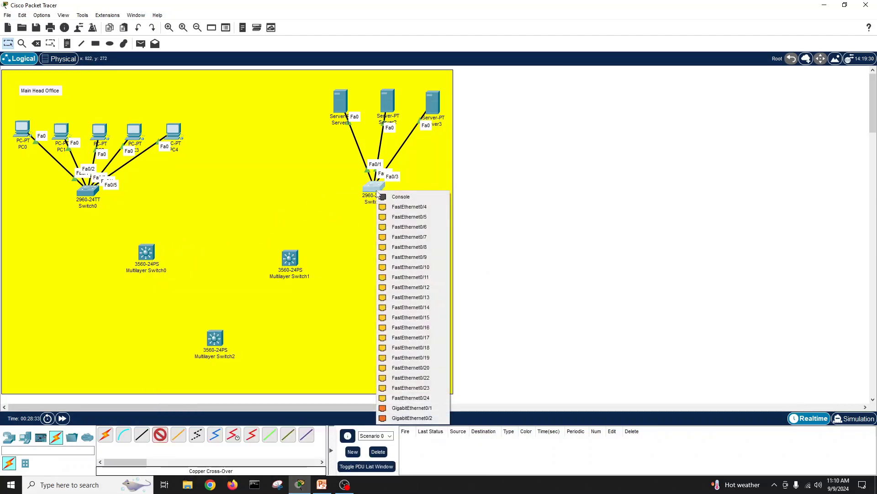
left_click(430, 387)
left_click(480, 254)
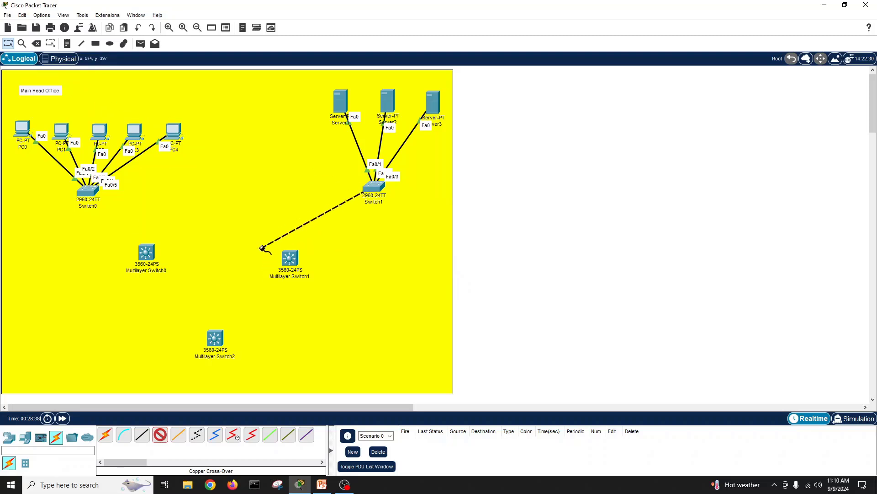
left_click(287, 256)
left_click(322, 256)
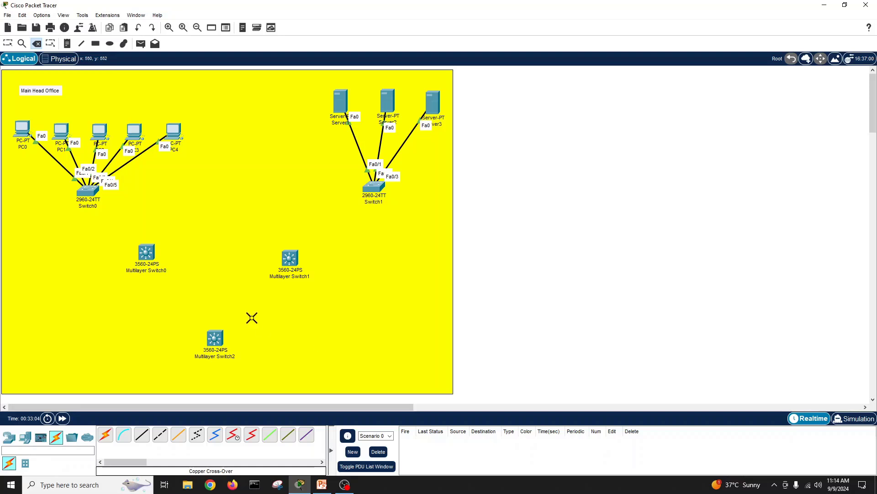
Step: Cross-over cable Switch0 Fa0/23 to Multilayer Switch0 Fa0/21
left_click(160, 435)
left_click(95, 194)
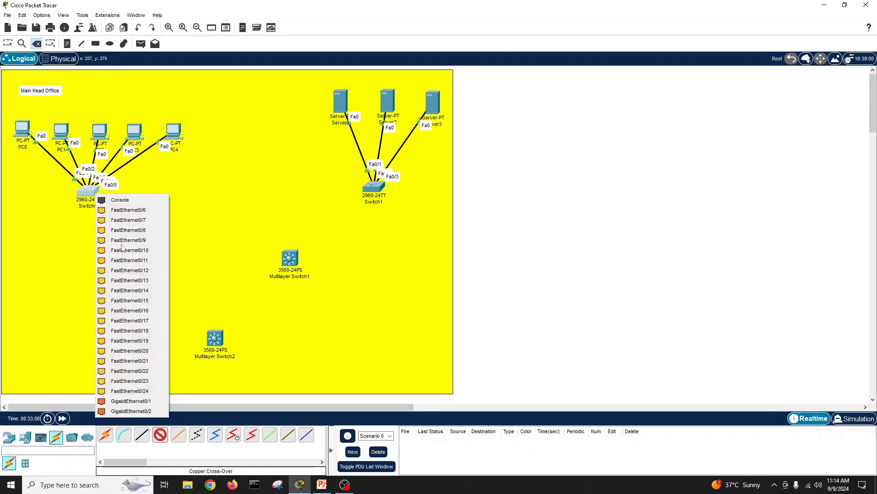
left_click(149, 380)
left_click(147, 251)
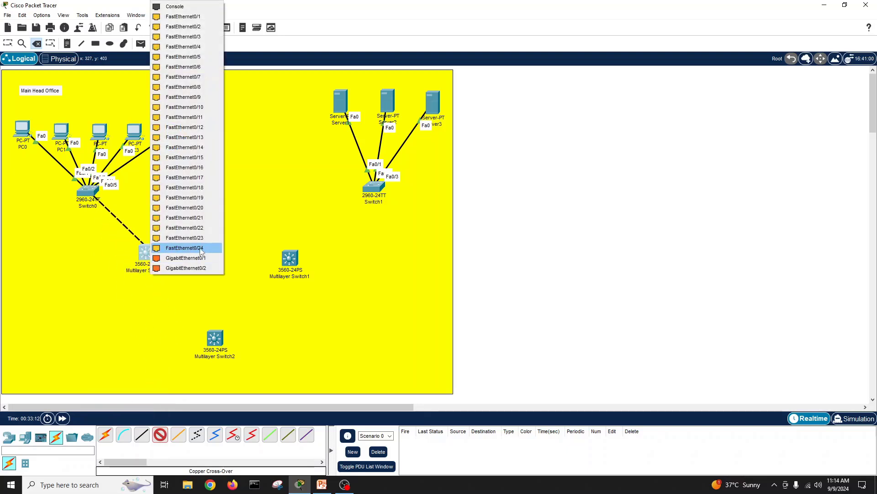
left_click(204, 219)
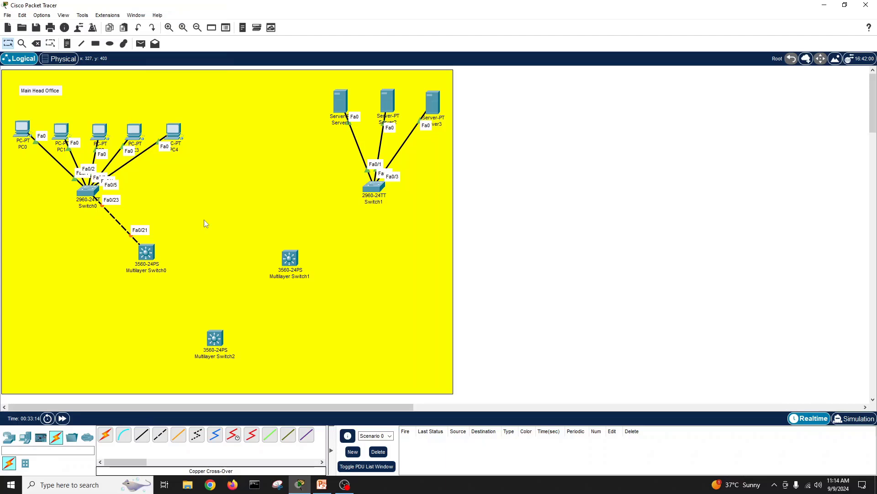
Step: Cross-over cable Switch0 Fa0/24 to Multilayer Switch1 Fa0/21
left_click(156, 440)
left_click(92, 193)
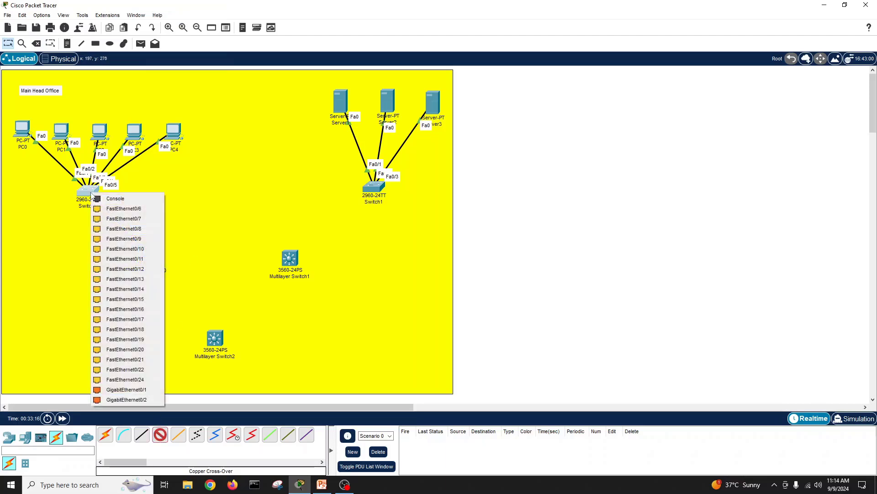
left_click(144, 371)
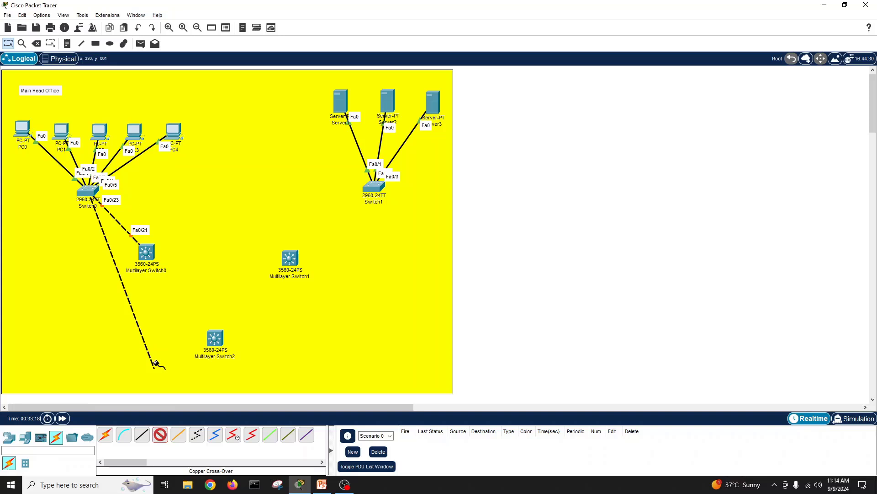
left_click(297, 259)
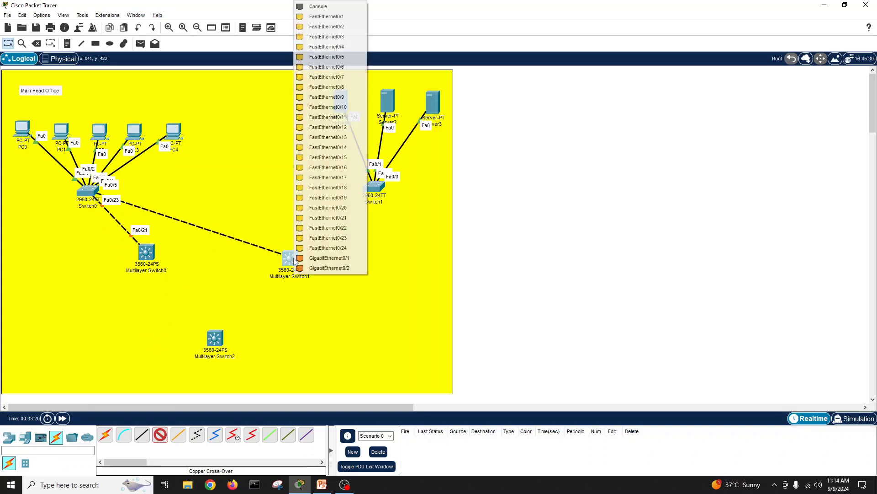
left_click(349, 216)
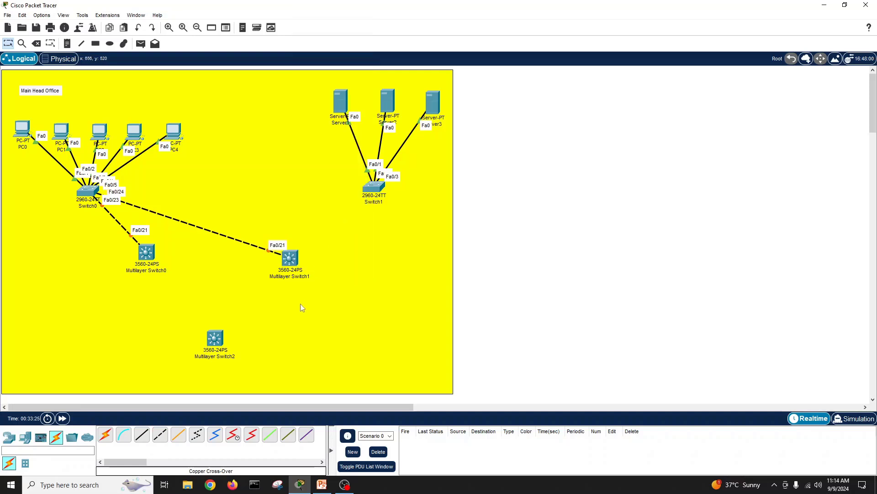
left_click(160, 437)
left_click(371, 191)
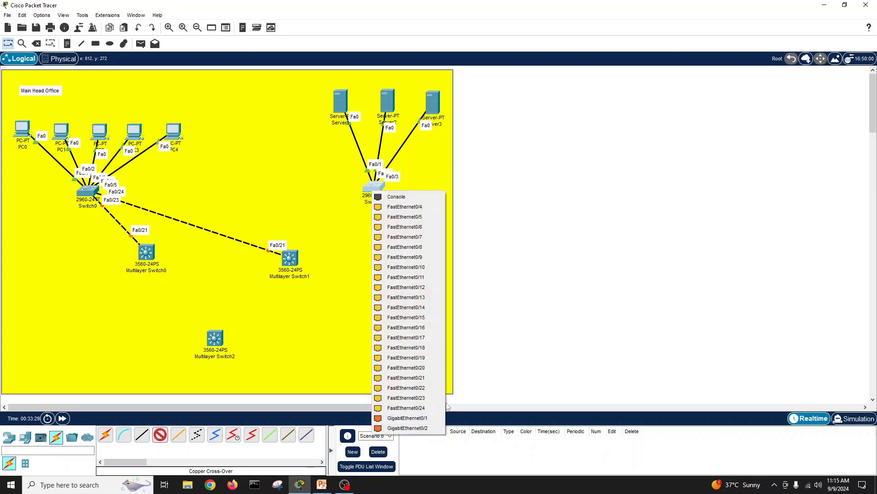
Step: Cross-over cable Switch1 Fa0/23 to Multilayer Switch0 Fa0/22
left_click(429, 377)
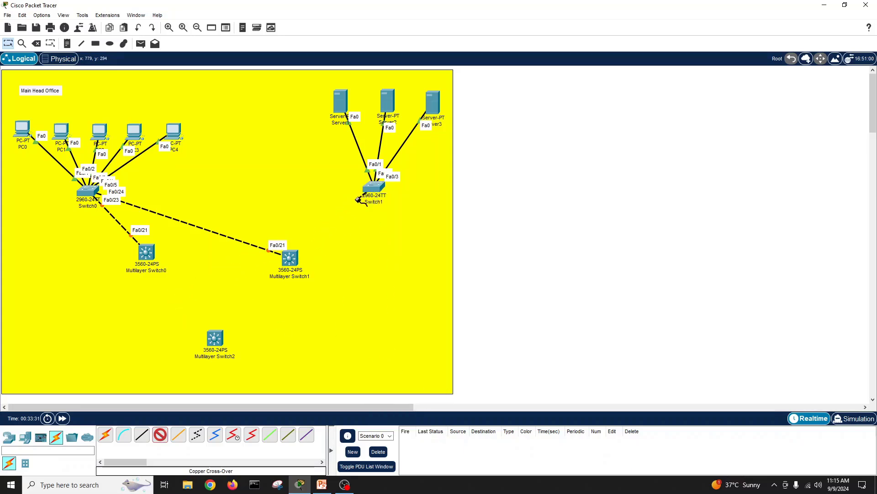
mouse_move(371, 186)
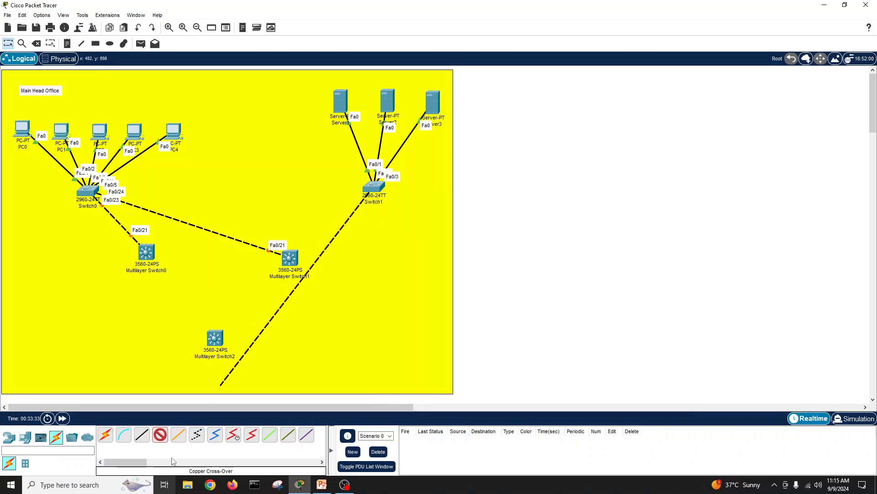
left_click(161, 436)
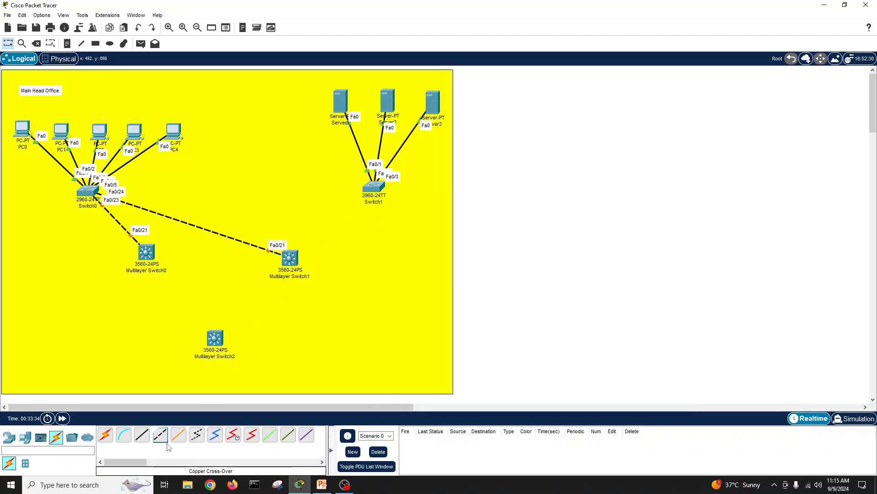
left_click(375, 187)
left_click(429, 397)
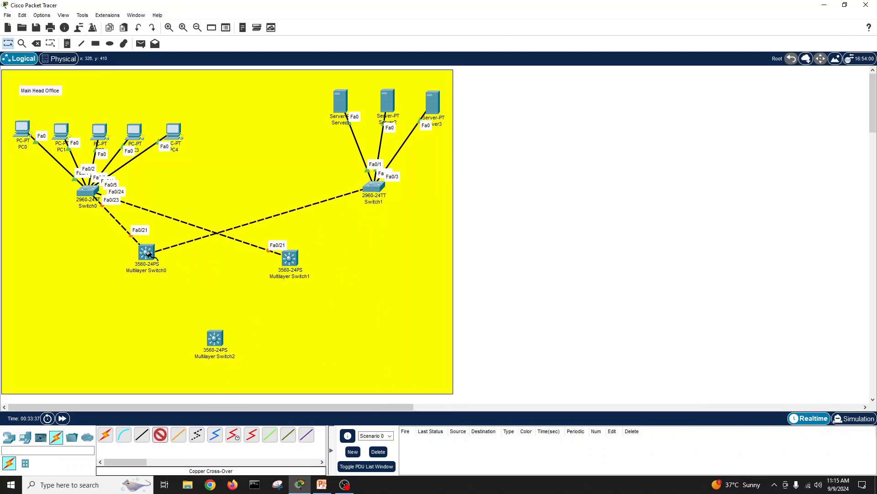
left_click(147, 251)
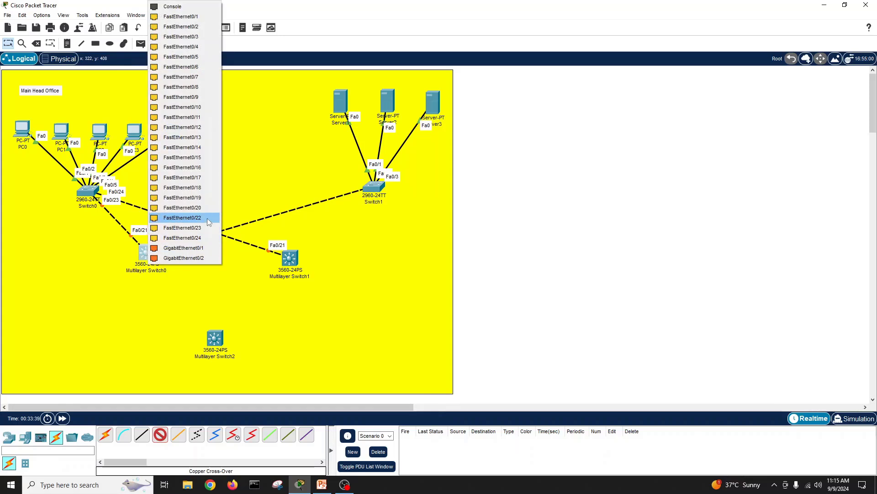
left_click(207, 218)
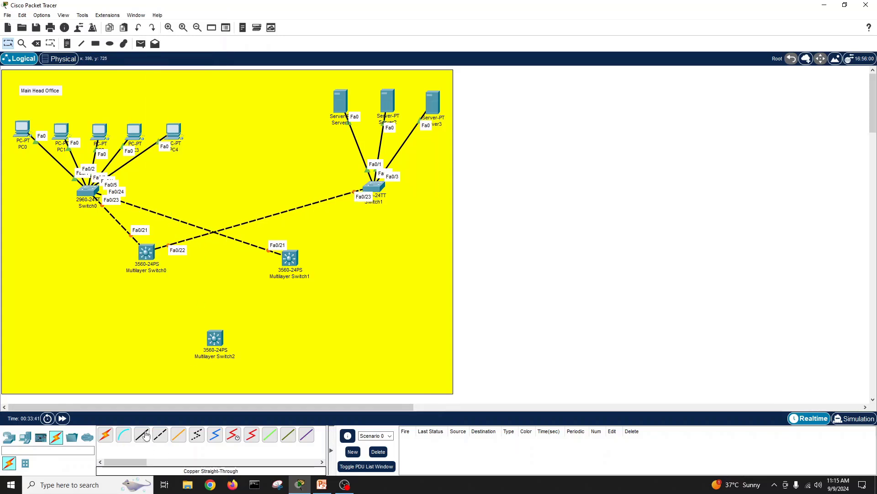
Step: Cross-over cable Switch1 Fa0/24 to Multilayer Switch1 Fa0/22
left_click(160, 434)
left_click(378, 187)
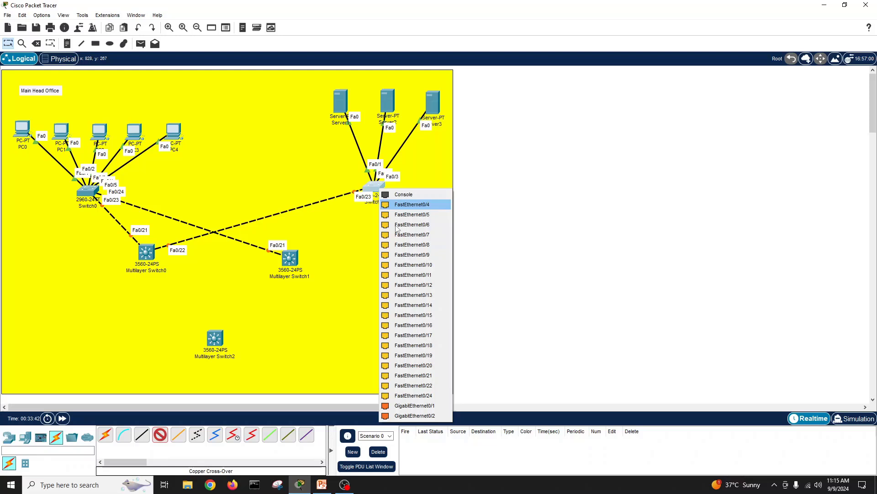
left_click(413, 396)
left_click(295, 259)
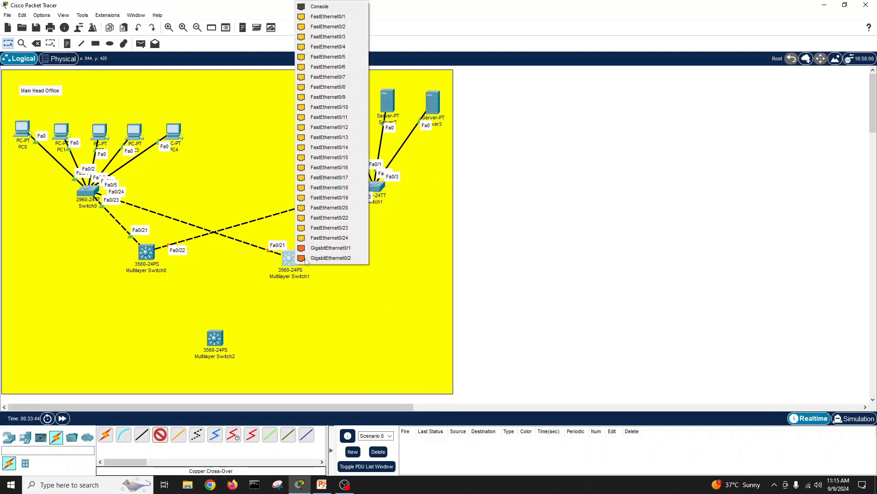
left_click(352, 219)
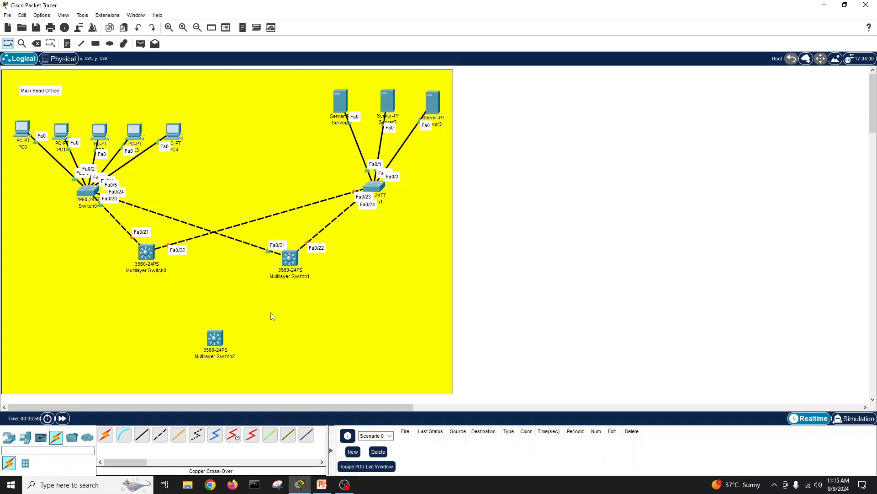
left_click(219, 339)
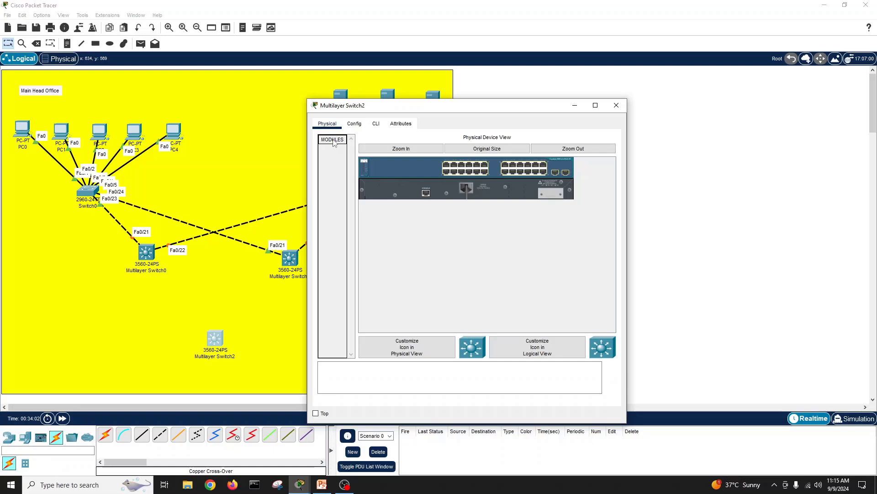
left_click(355, 123)
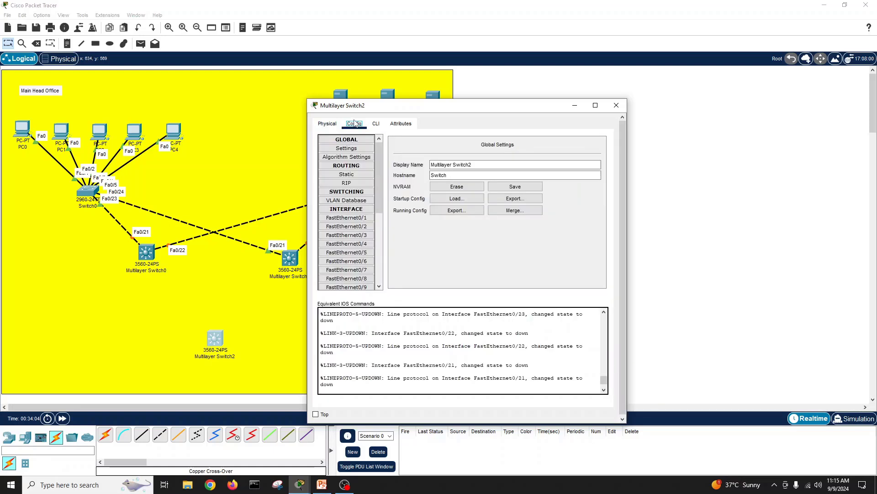
left_click_drag(379, 193, 382, 269)
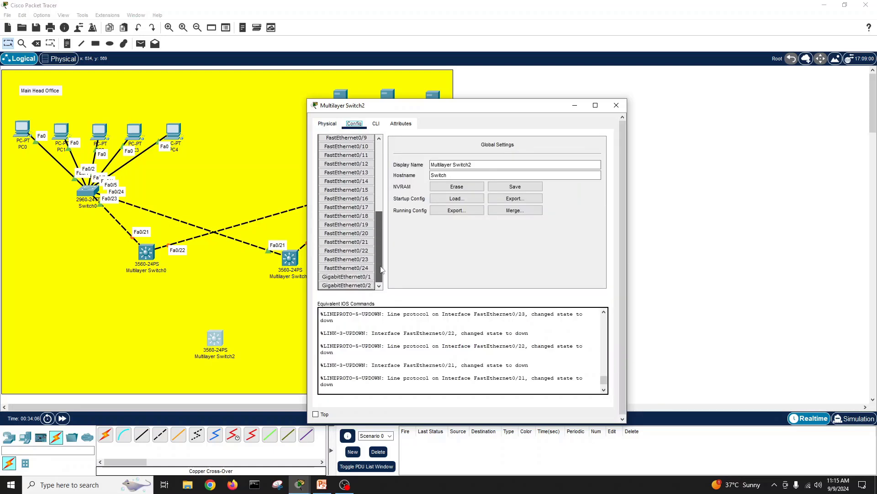
left_click(366, 268)
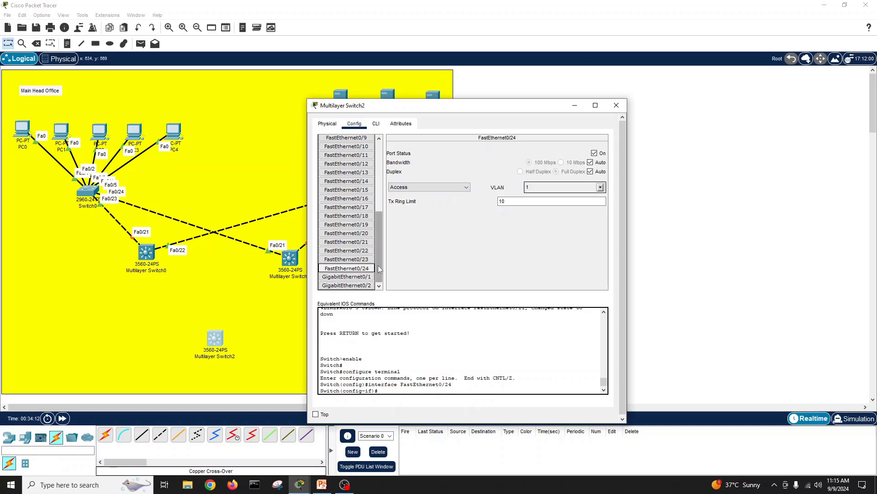
left_click_drag(378, 269, 379, 189)
left_click(327, 126)
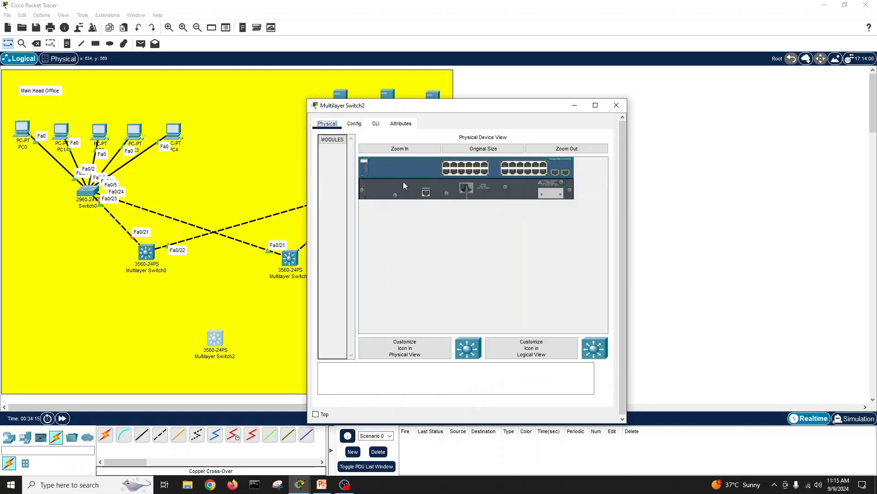
left_click(339, 141)
left_click(354, 124)
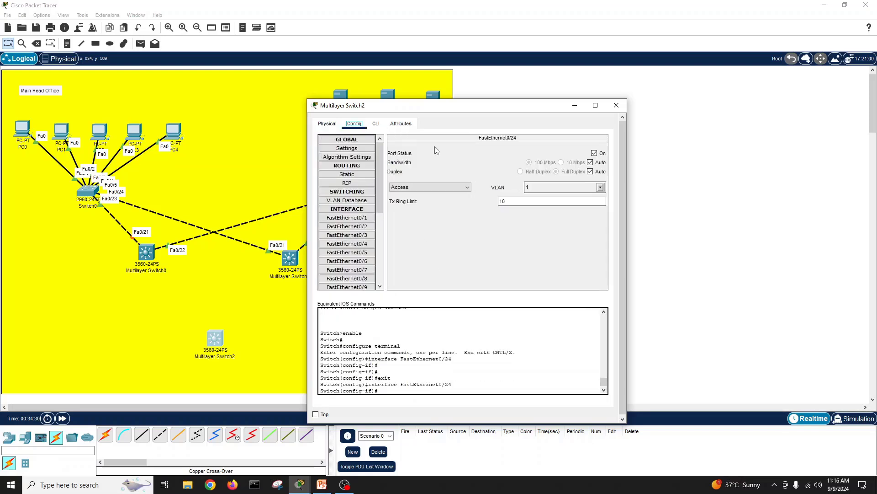
scroll(361, 256, "down", 6)
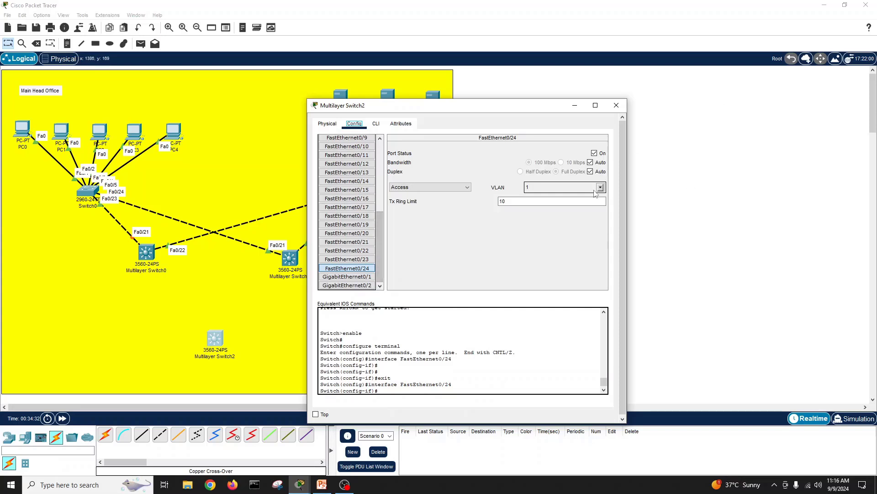
left_click(616, 106)
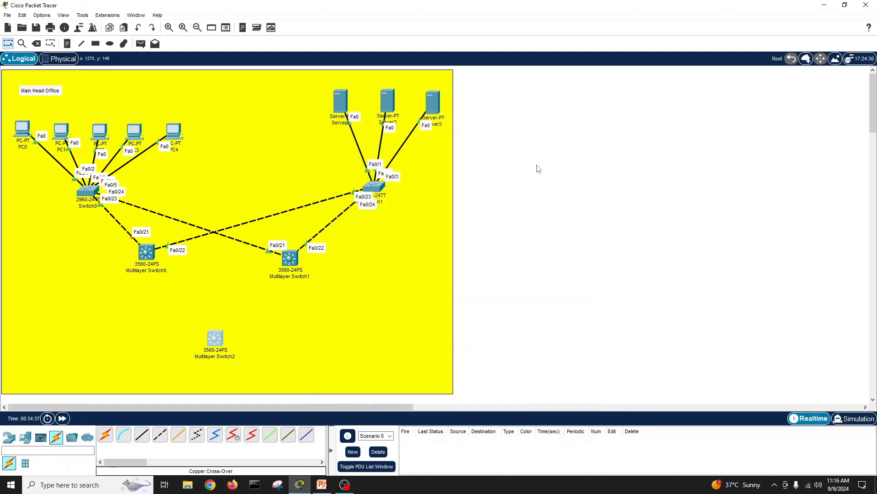
Step: Cross-over cable Multilayer Switch0 Fa0/23 and Fa0/24 to Multilayer Switch2 Fa0/21 and Fa0/22
left_click(160, 436)
left_click(151, 255)
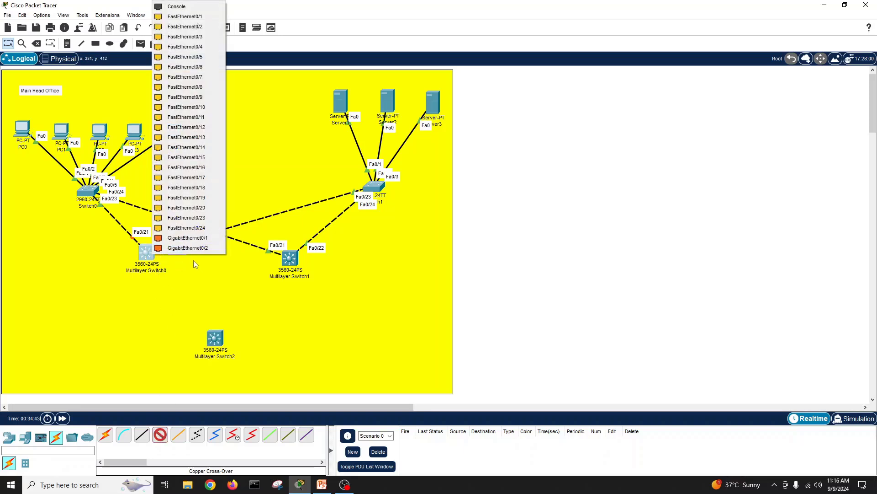
left_click(201, 218)
left_click(216, 338)
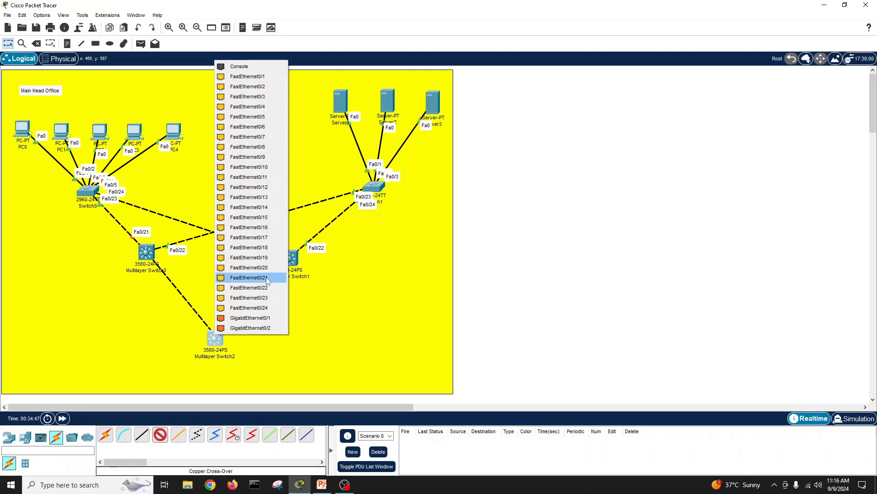
left_click(267, 281)
left_click(160, 435)
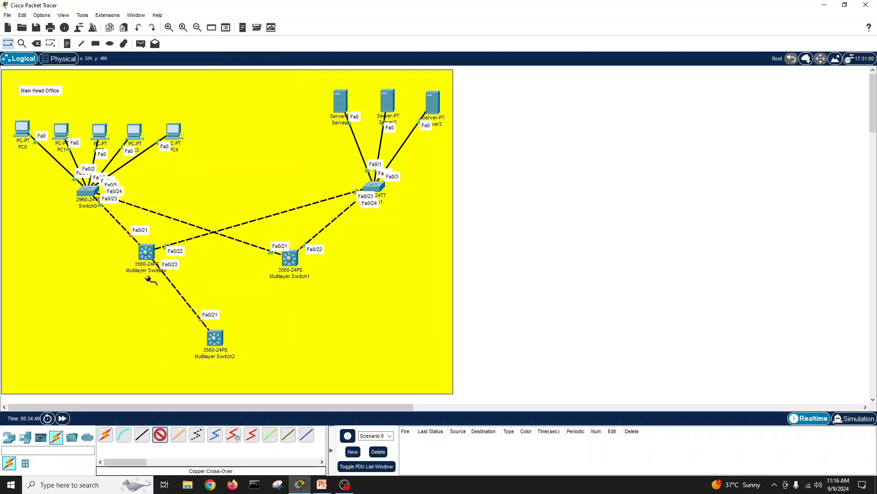
left_click(149, 251)
left_click(192, 222)
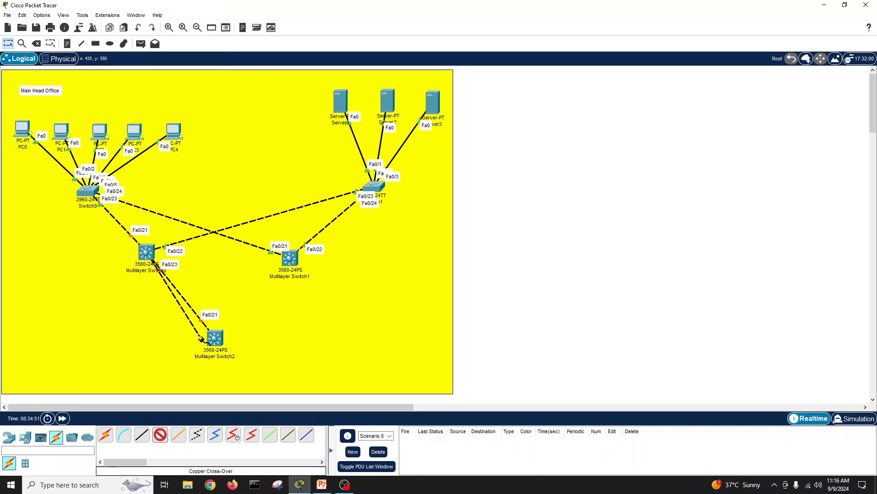
left_click(216, 338)
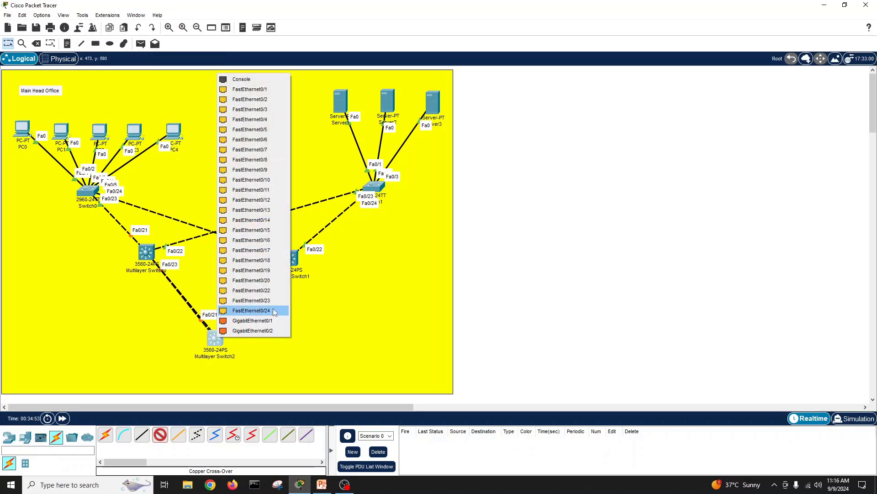
left_click(274, 291)
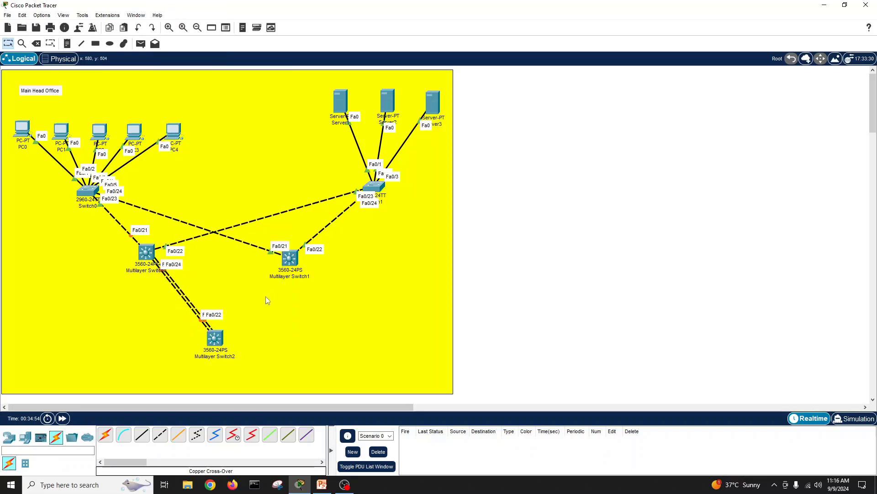
Step: Cross-over cable Multilayer Switch1 Fa0/23 and Fa0/24 to Multilayer Switch2 Fa0/23 and Fa0/24
left_click(159, 434)
left_click(282, 270)
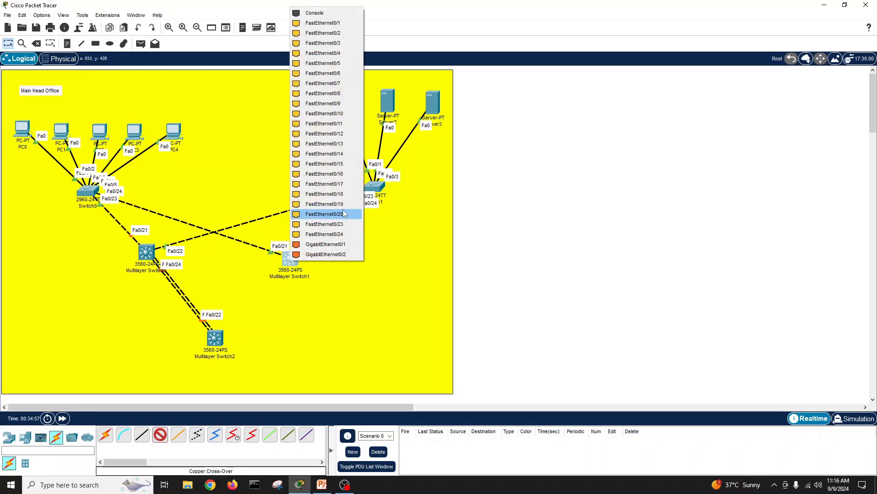
left_click(349, 227)
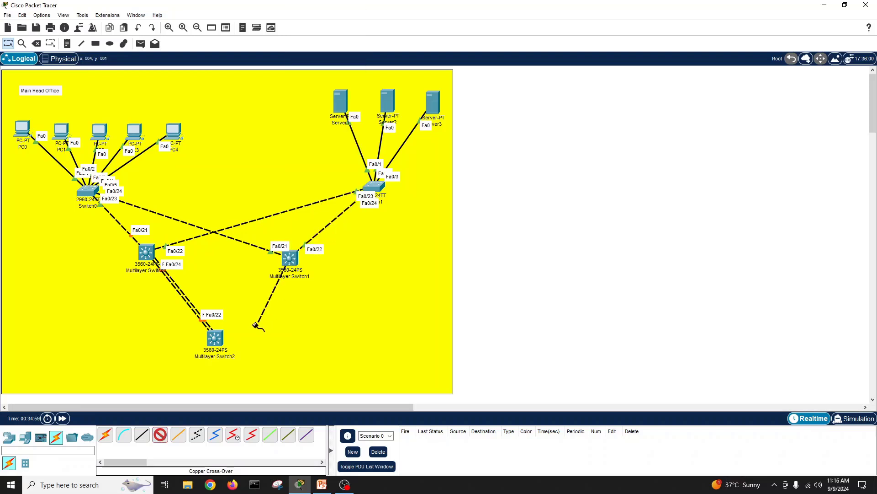
left_click(214, 338)
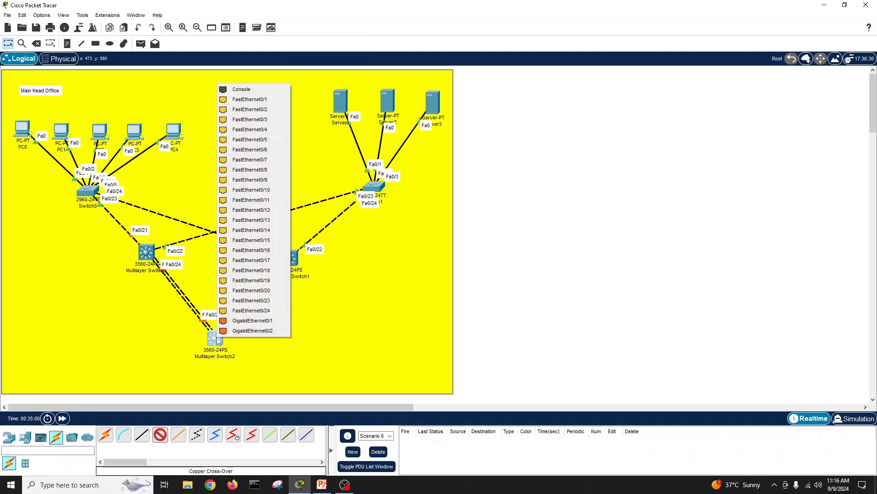
left_click(275, 298)
left_click(292, 258)
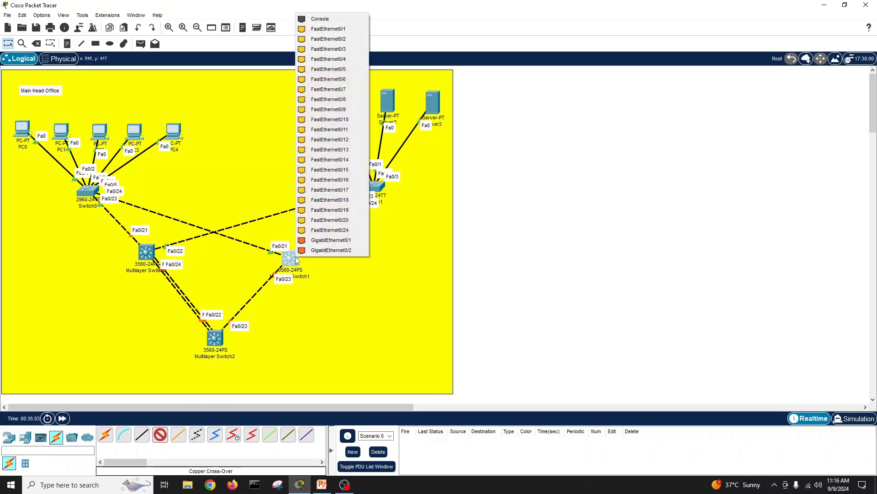
left_click(350, 231)
left_click(216, 337)
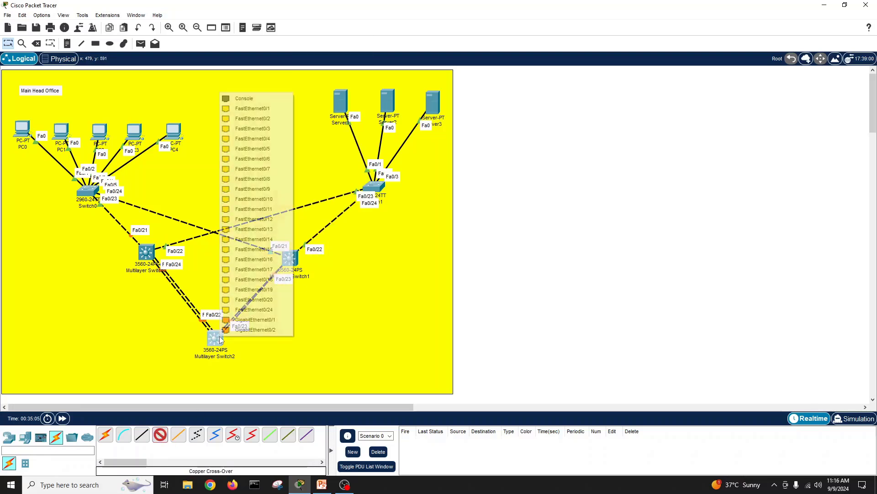
left_click(273, 311)
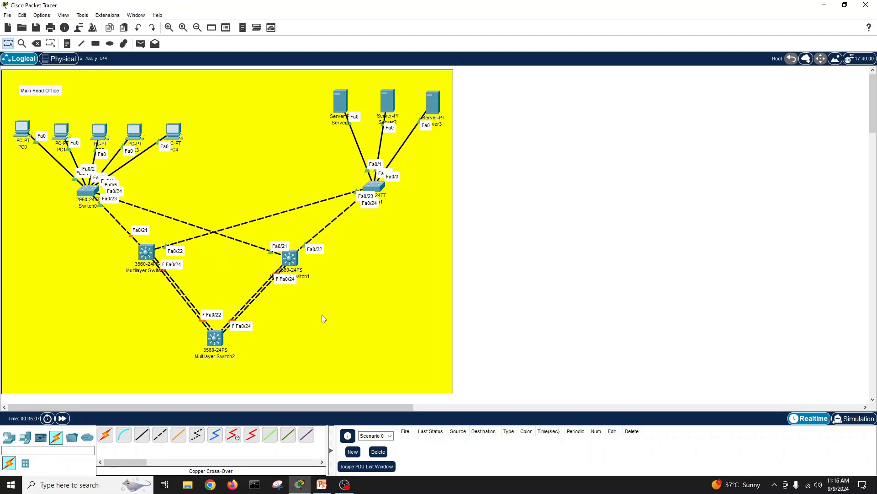
Step: Check Multilayer Switch2's port connections and cancel the leftover pending cable
left_click(215, 341)
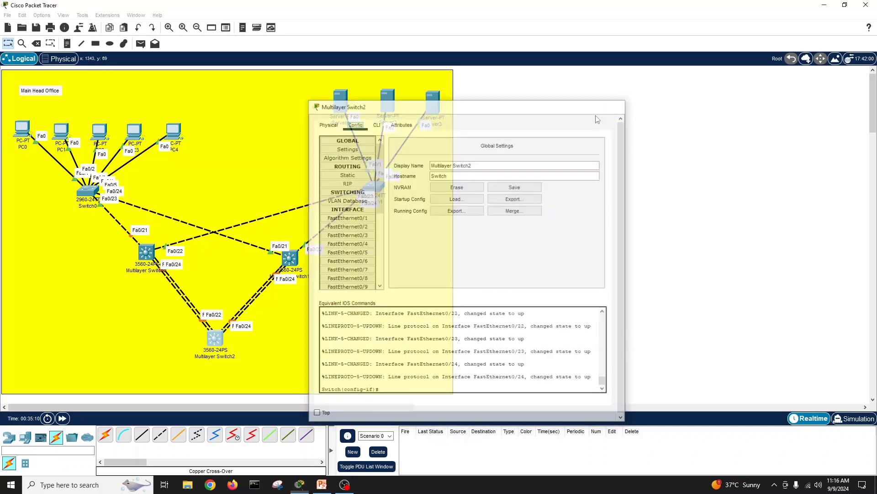
left_click(160, 434)
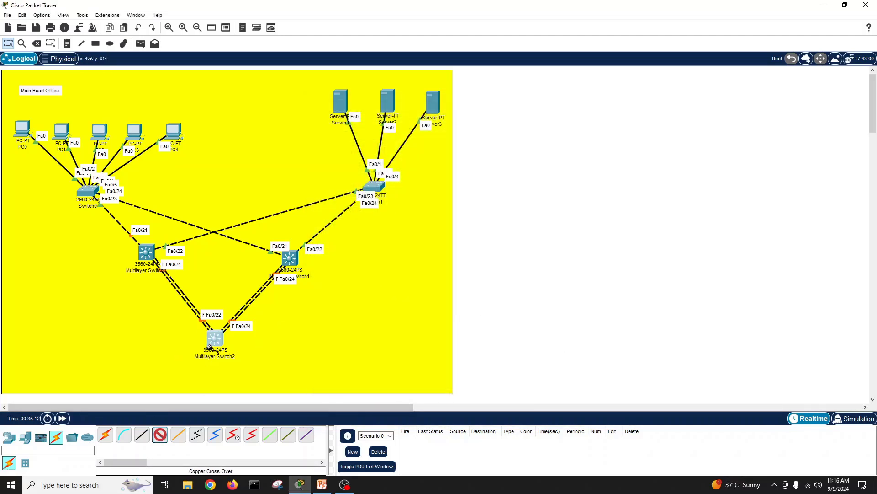
left_click(209, 347)
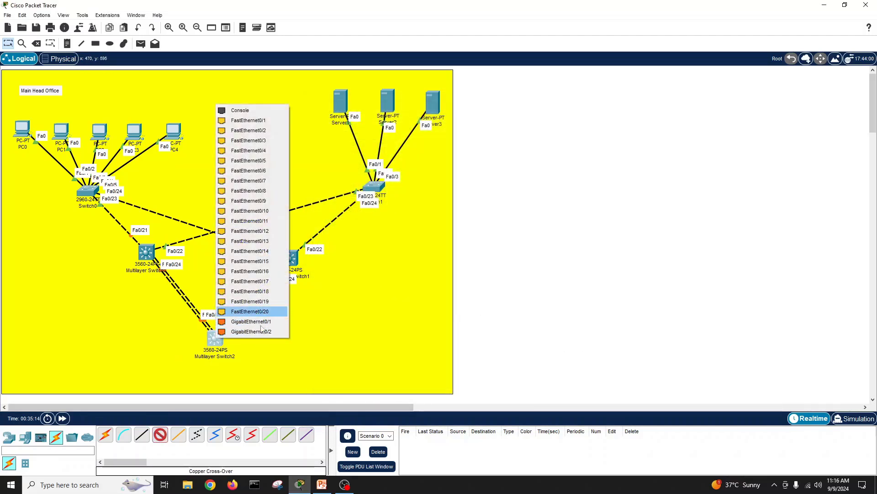
left_click(408, 298)
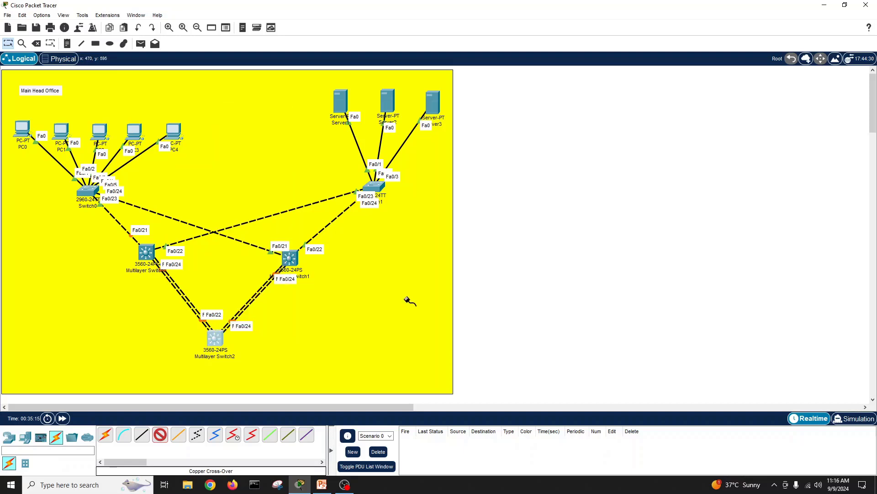
left_click(164, 438)
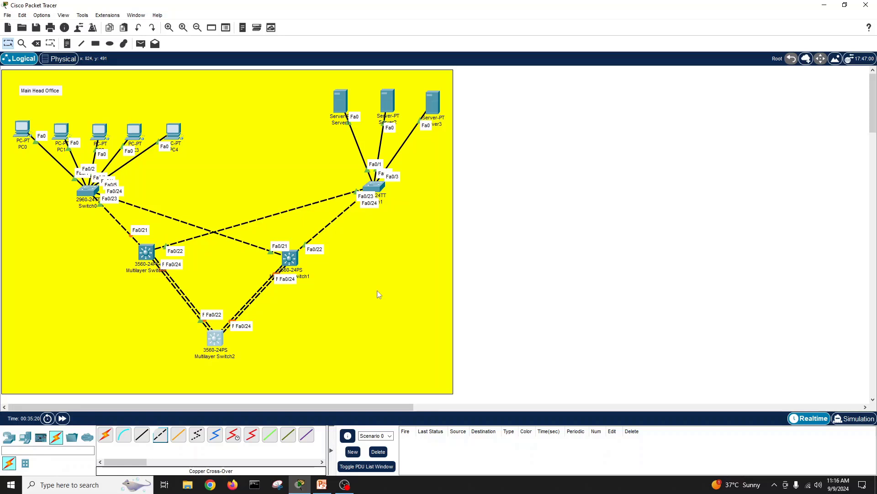
left_click(377, 291)
left_click(517, 238)
Step: Delete the bright yellow background rectangle
key("Delete")
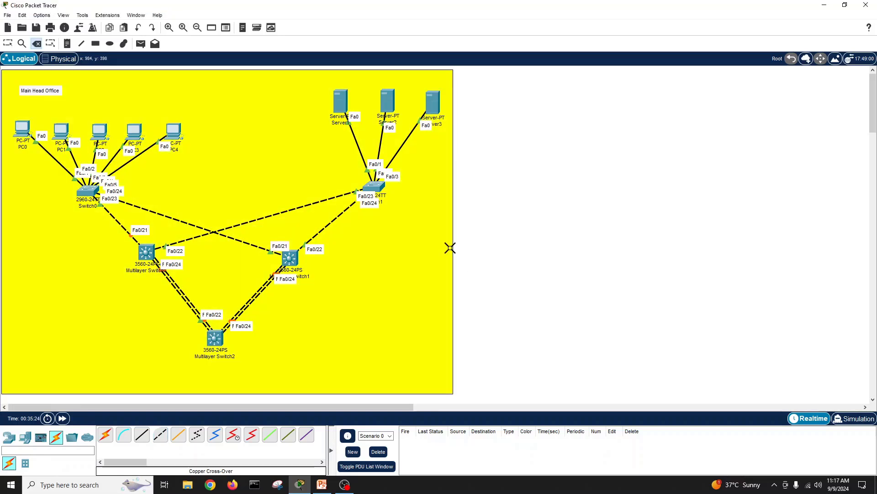
left_click(451, 247)
left_click(447, 255)
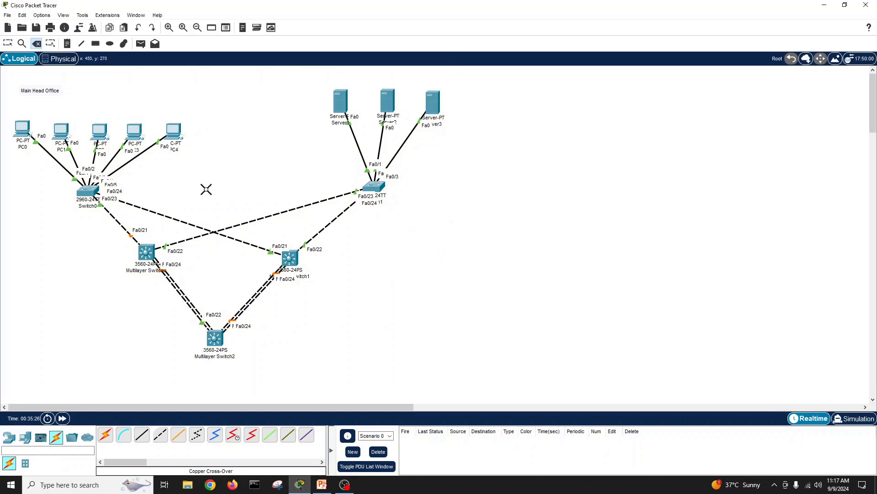
Step: Draw a light-yellow (#ffff7f) filled rectangle covering the entire Main Head Office network
left_click(96, 43)
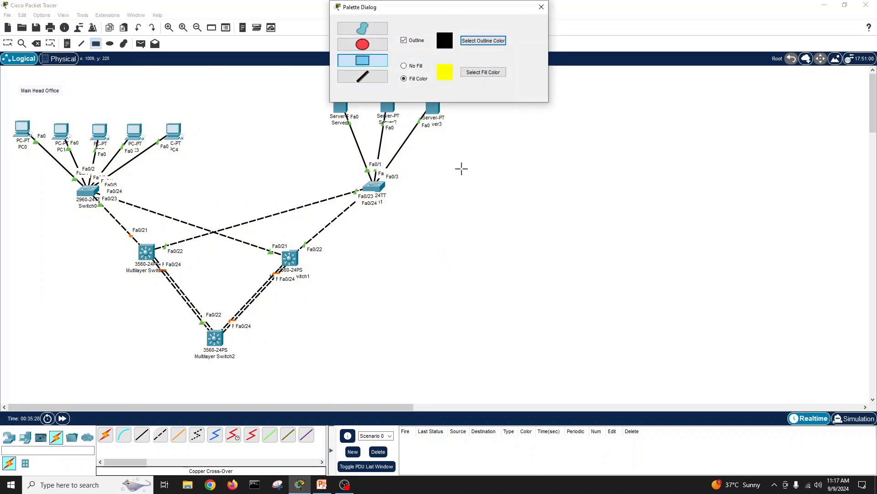
left_click(483, 71)
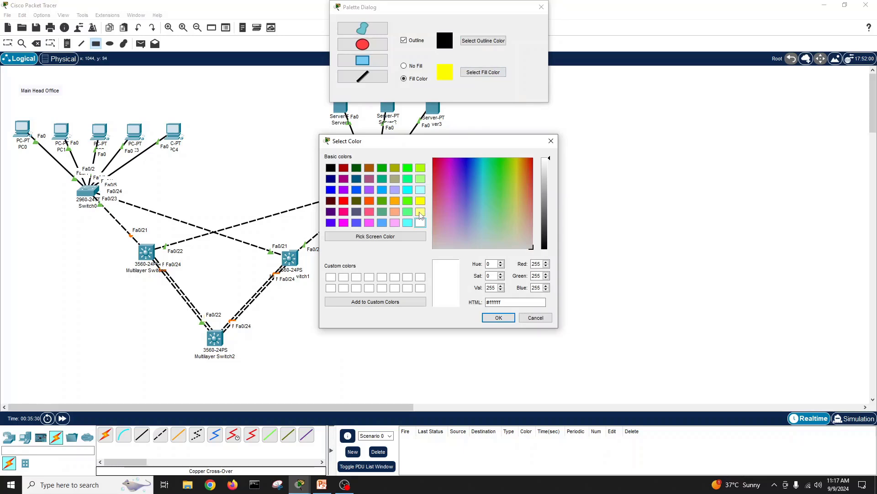
left_click(421, 212)
left_click(498, 317)
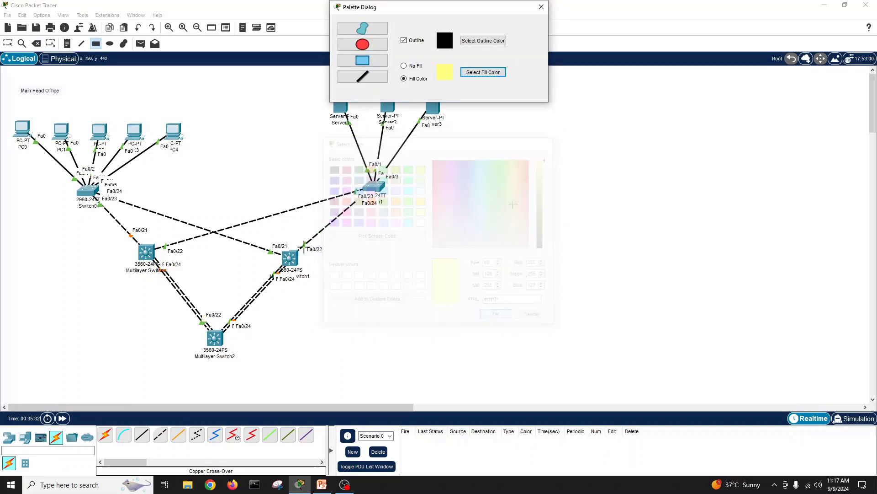
left_click_drag(4, 73, 462, 397)
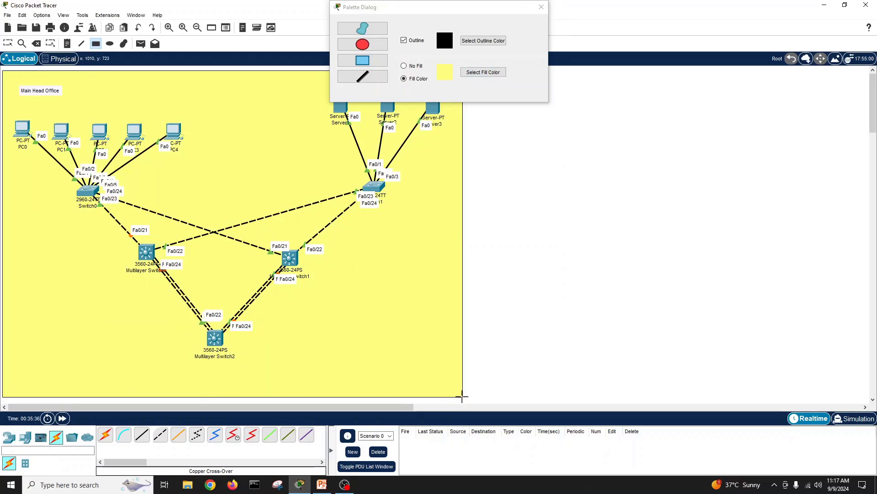
left_click(541, 7)
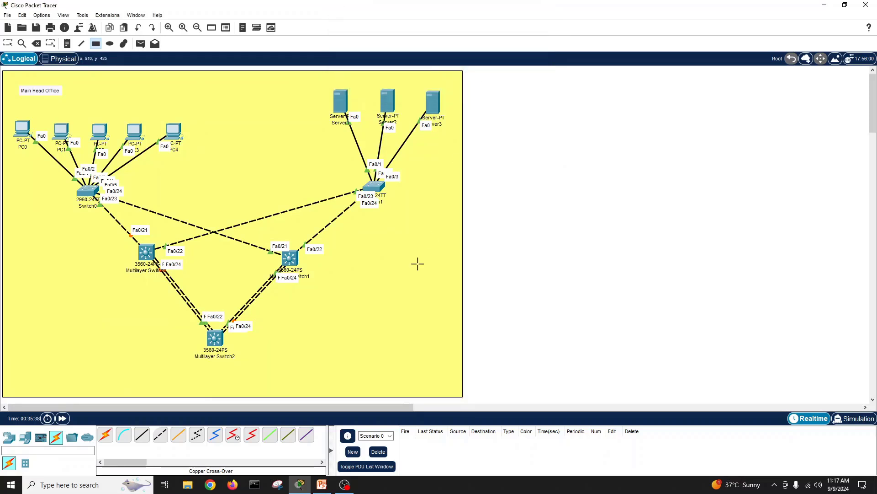
left_click(539, 207)
left_click(323, 486)
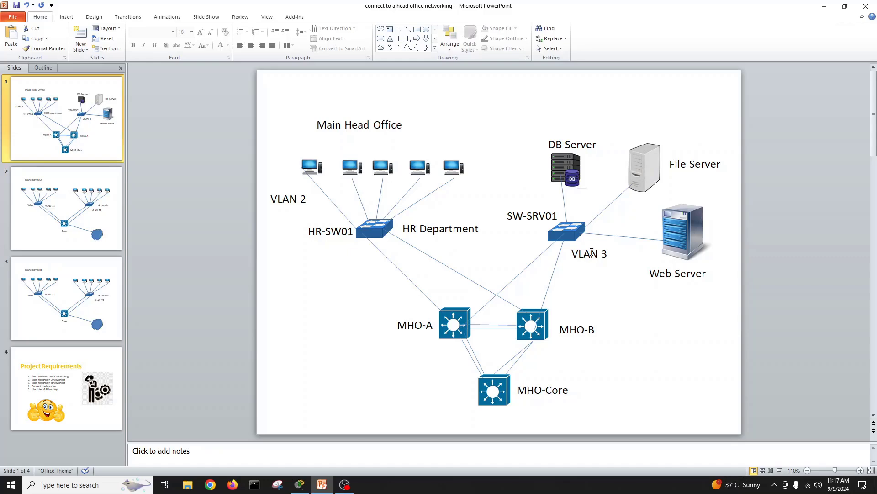
left_click(820, 10)
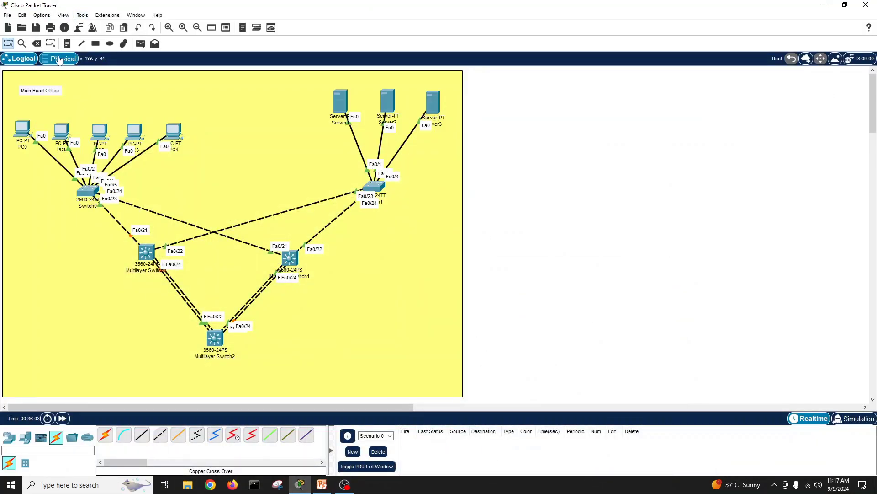
Step: Add a two-line note 'VLAN 2 / 192.168.2.0' left of Switch0
left_click(67, 44)
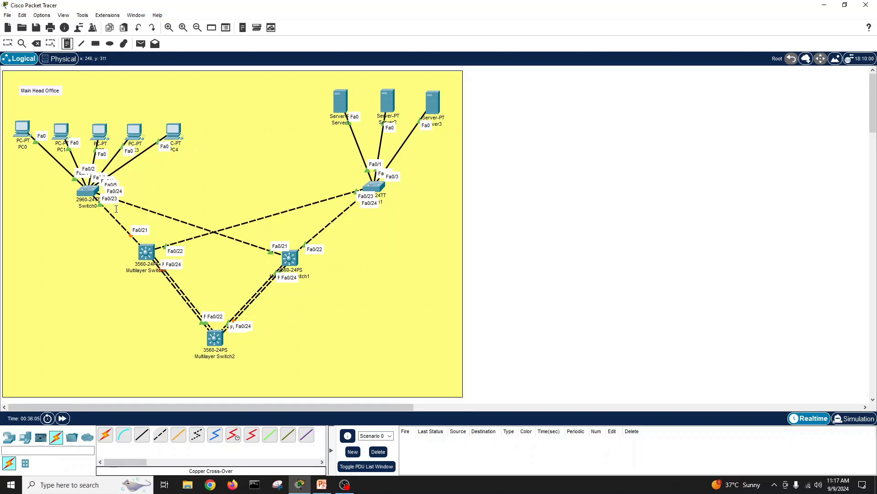
left_click(12, 192)
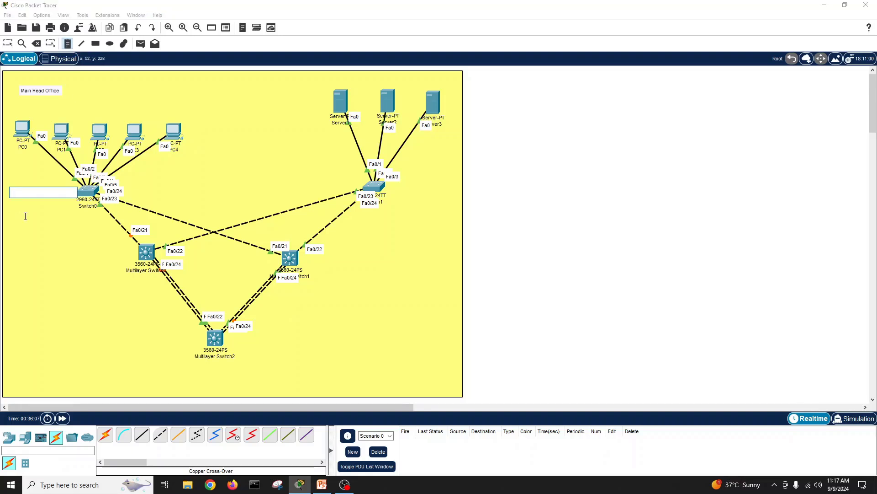
type("VLAN ")
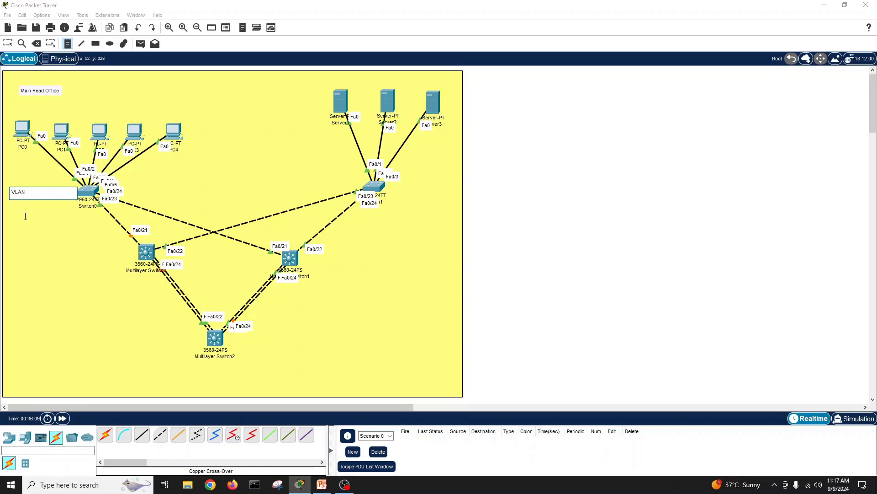
type("2")
key("Return")
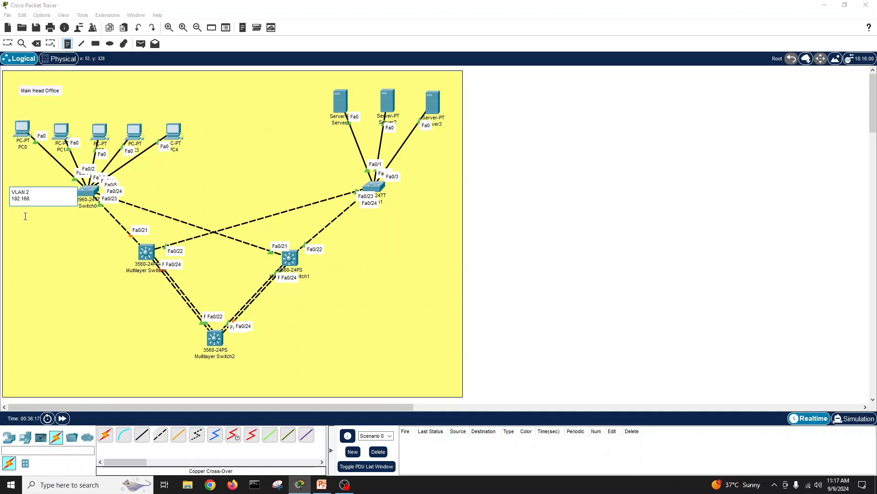
type("192.168.2.0/24")
left_click(48, 234)
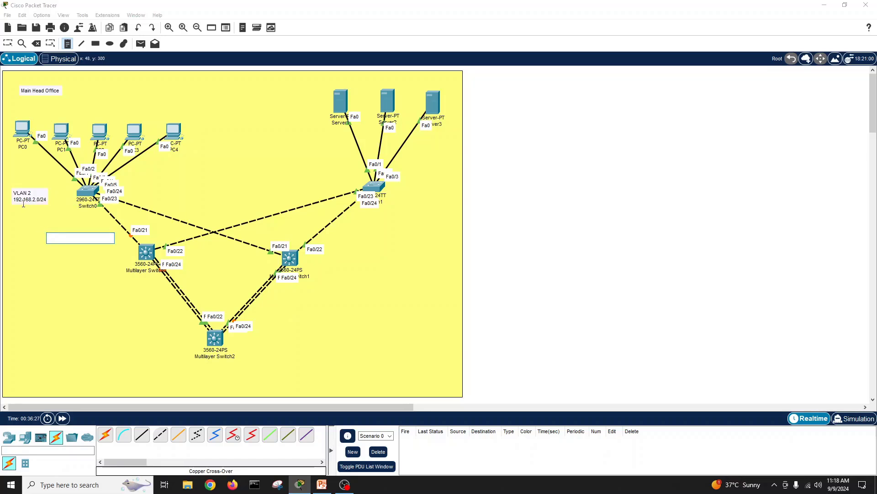
left_click(59, 216)
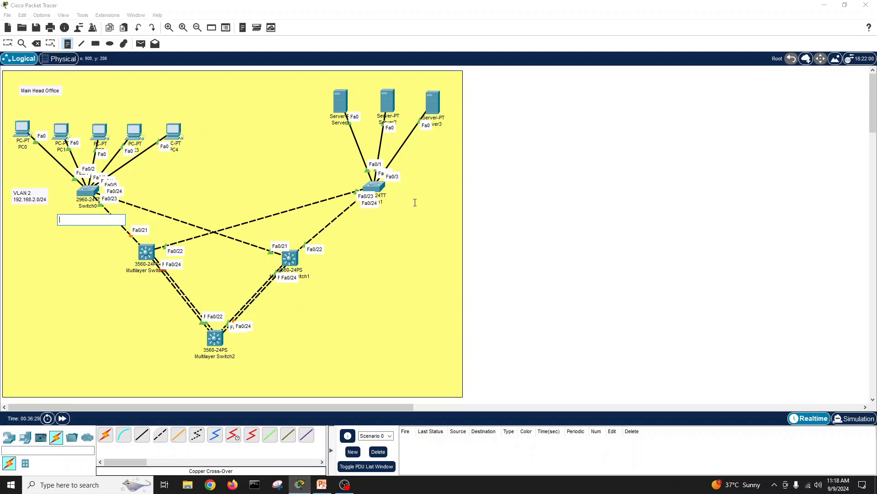
Step: Add a two-line note 'VLAN 3 / 192.168.3.0/24' near the server switch
left_click(284, 131)
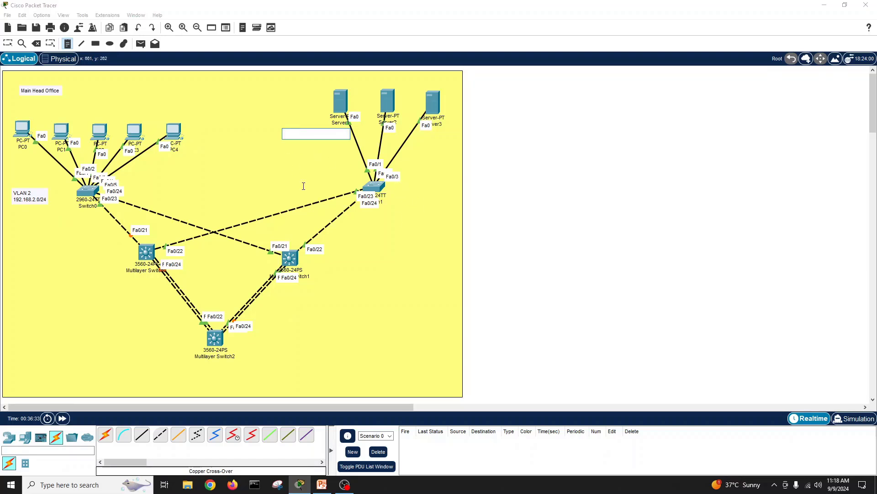
type("VLAN 3")
key("Return")
type("192.168")
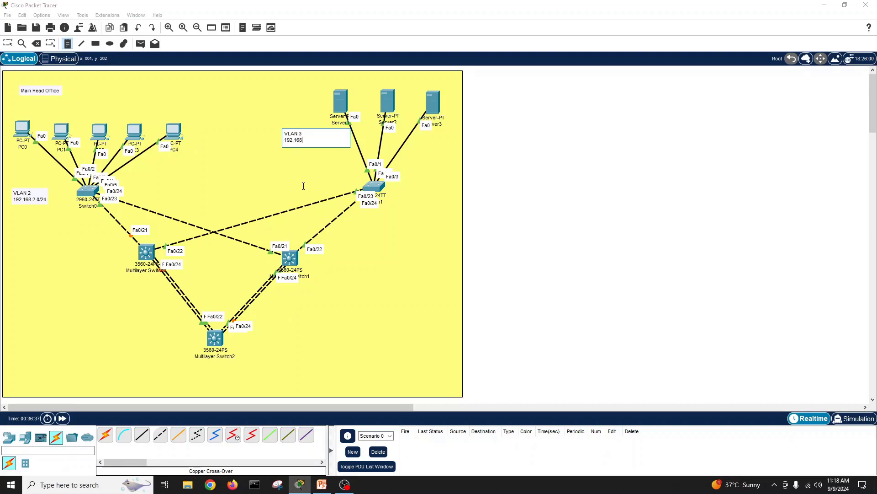
type(".3.0/24")
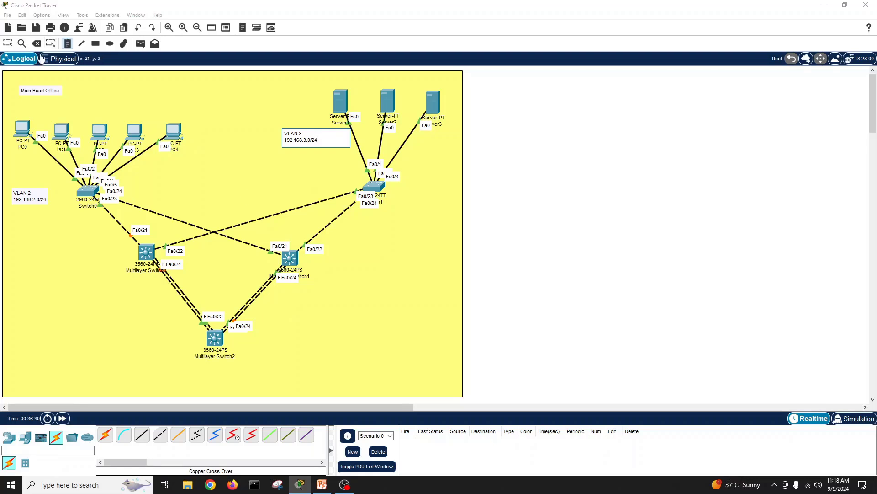
left_click(7, 43)
Step: Move the VLAN 2 note beside Main Head Office and the VLAN 3 note beside the server switch
left_click_drag(298, 138, 325, 141)
left_click_drag(20, 201, 98, 97)
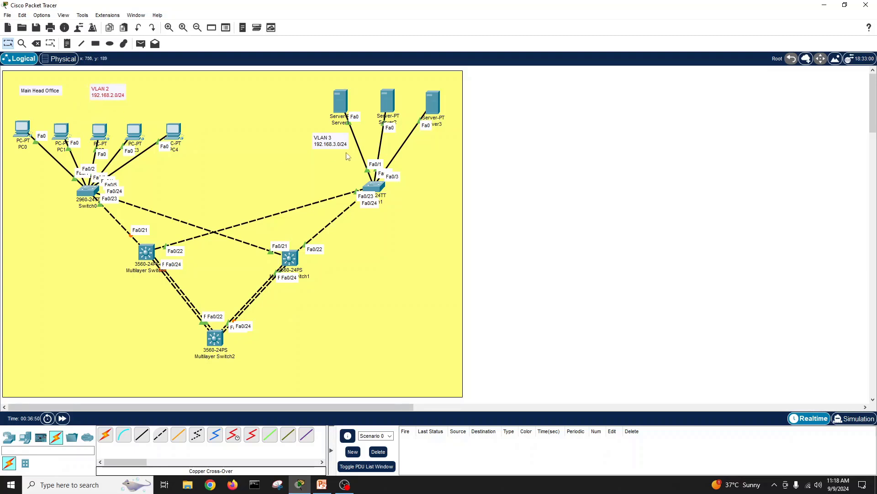
left_click(333, 144)
left_click_drag(332, 144, 336, 159)
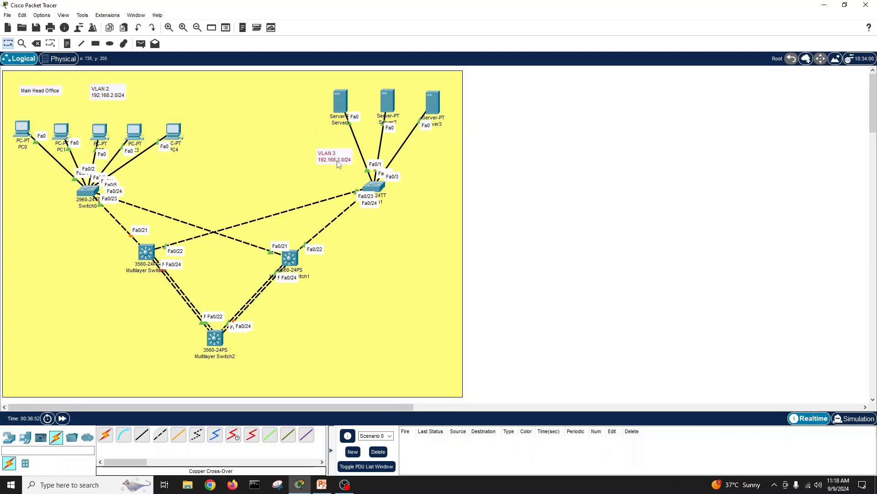
left_click(379, 259)
left_click(534, 206)
left_click(322, 485)
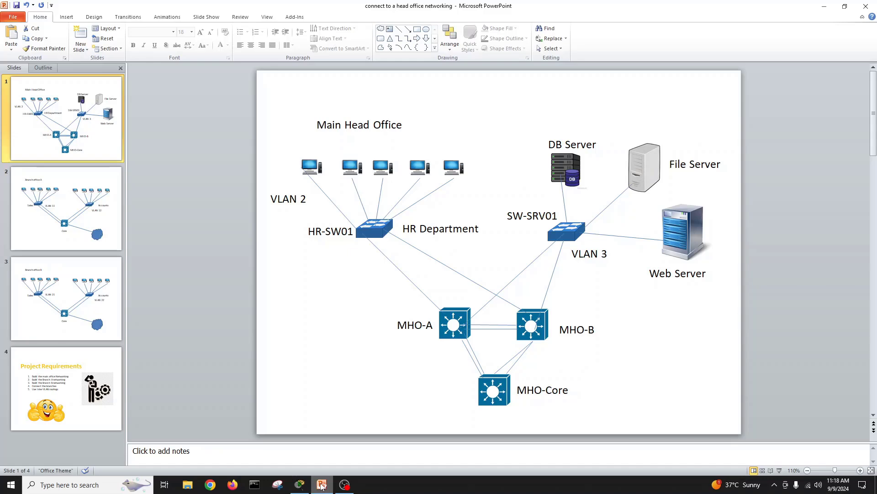
left_click(307, 486)
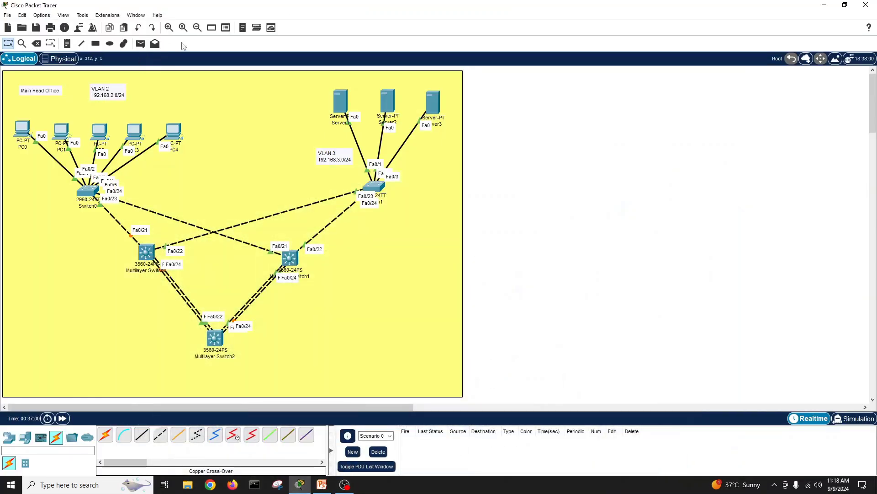
Step: Add a 192.168.2.1 note above PC0 and copy its address text
left_click(67, 44)
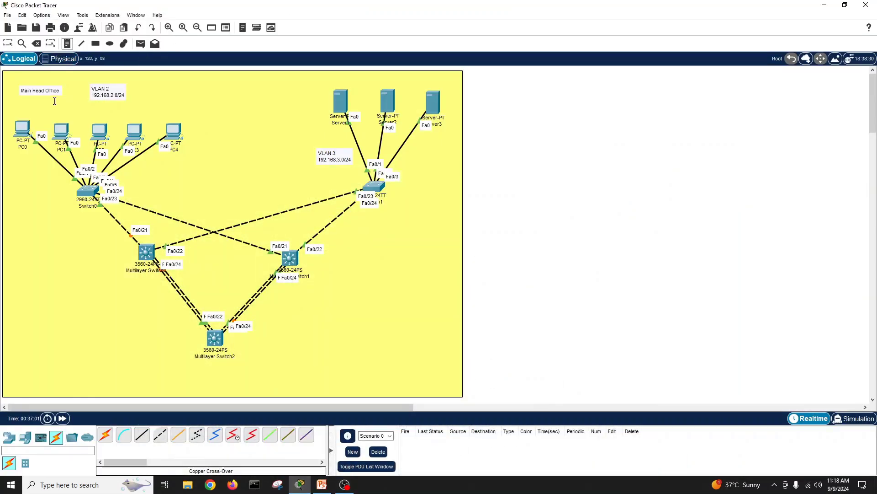
left_click(8, 110)
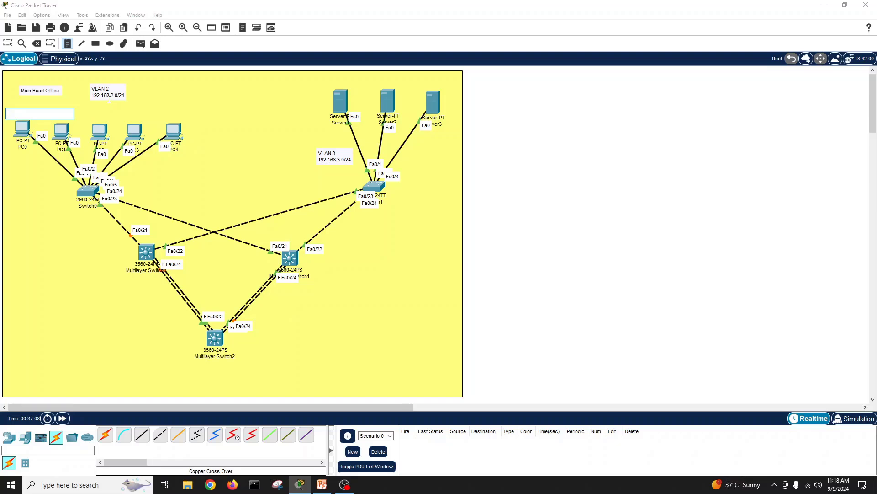
type("192.168.")
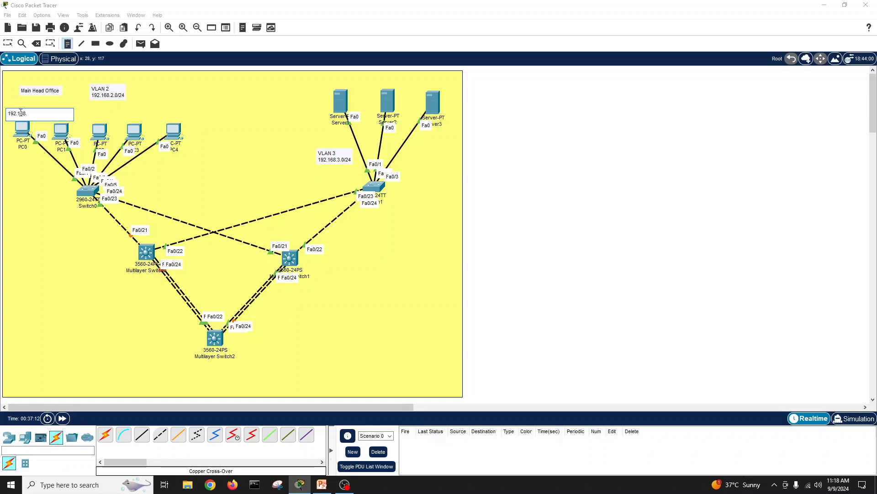
type("2.1")
left_click(40, 189)
left_click(34, 113)
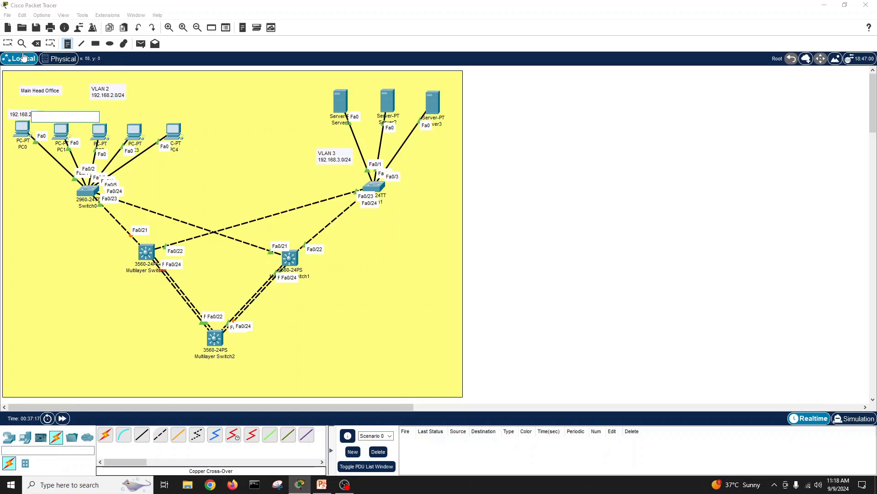
left_click(8, 44)
left_click(30, 114)
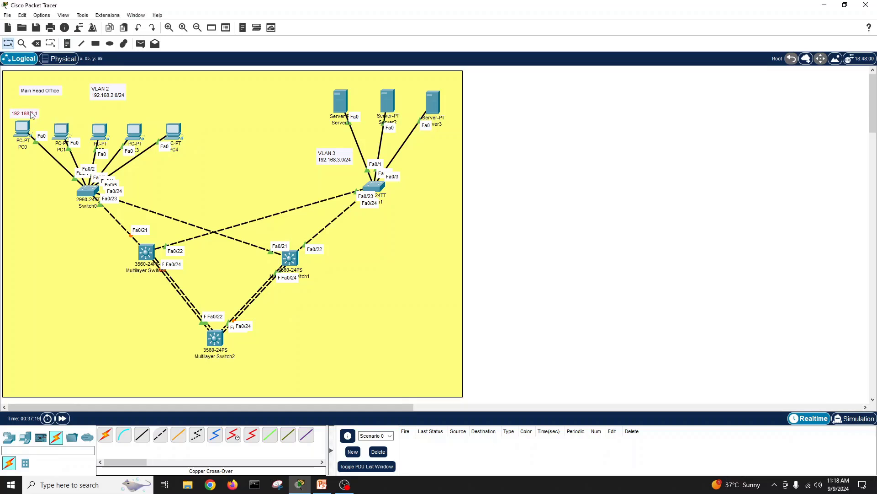
double_click(31, 114)
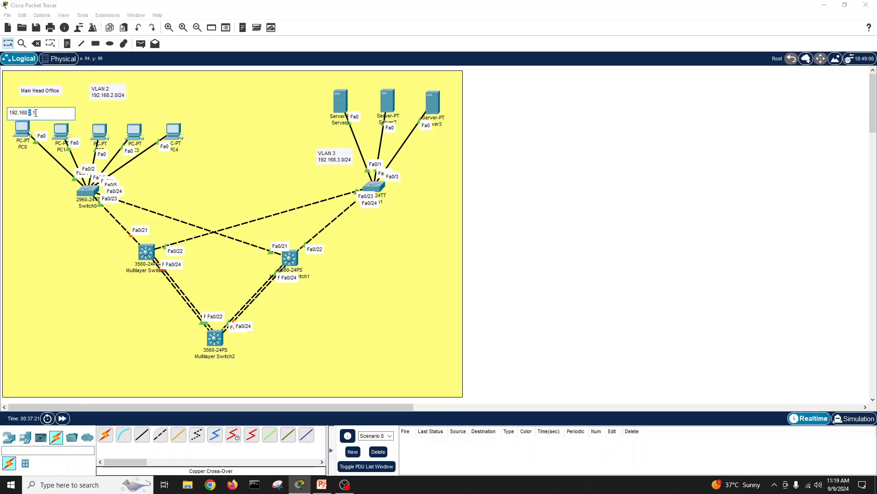
left_click_drag(35, 113, 2, 115)
key("ctrl+c")
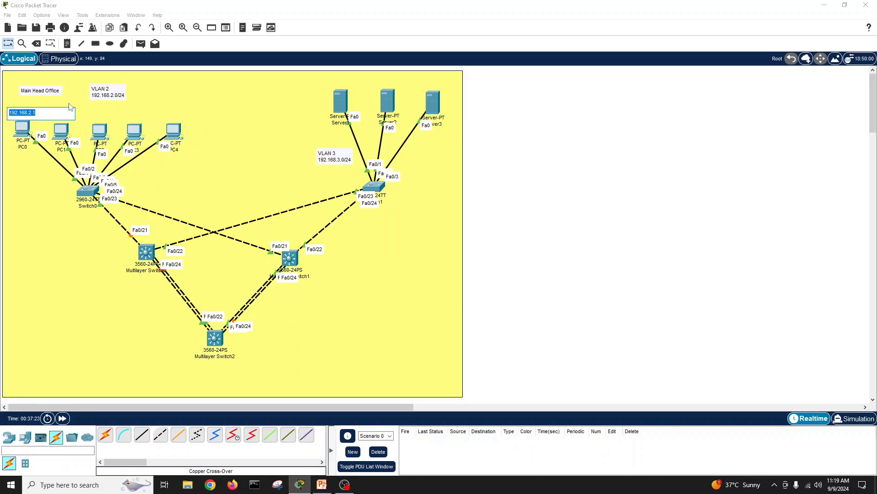
left_click(227, 232)
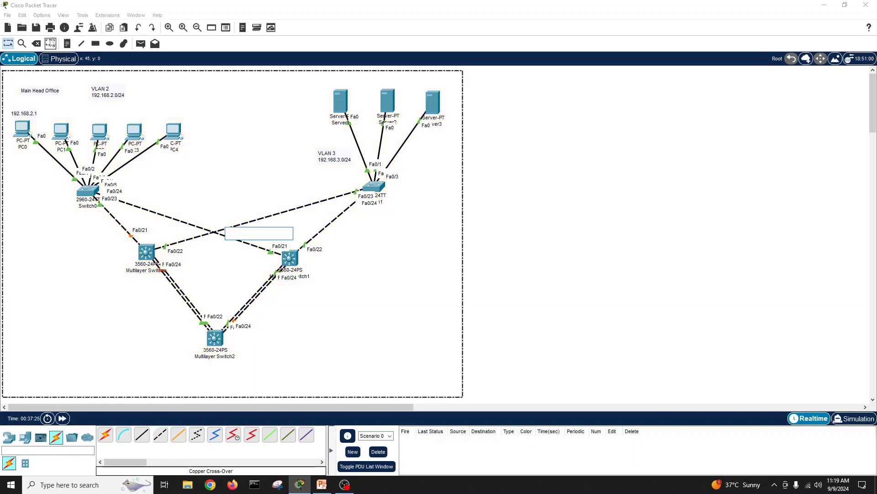
left_click(67, 44)
Step: Add notes 192.168.2.2 through 192.168.2.5 by pasting the copied 192.168.2. prefix
left_click(54, 114)
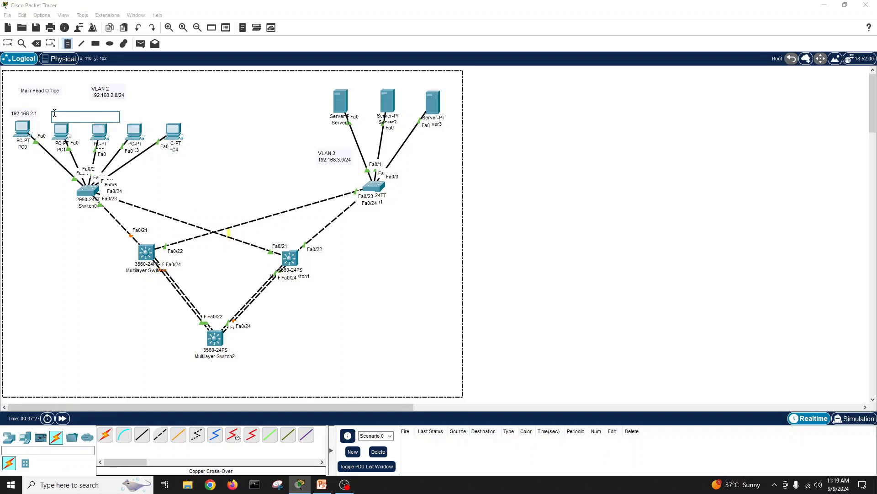
key("ctrl+v")
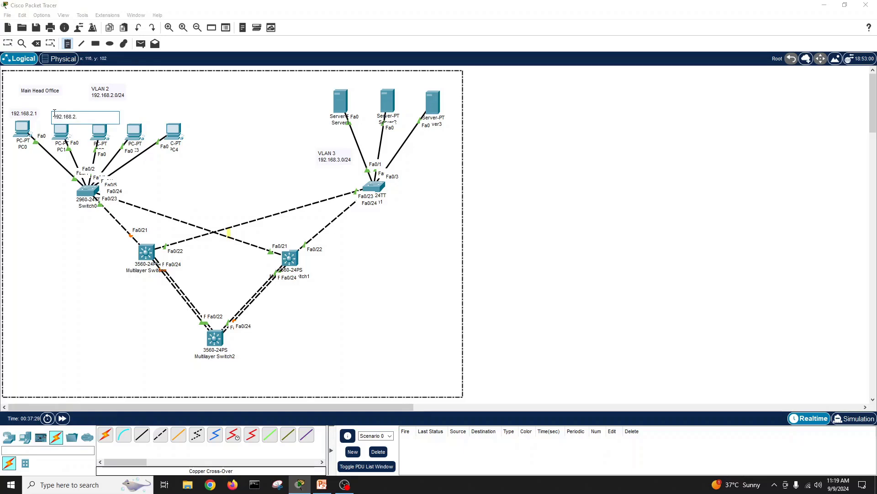
type("2")
left_click(139, 106)
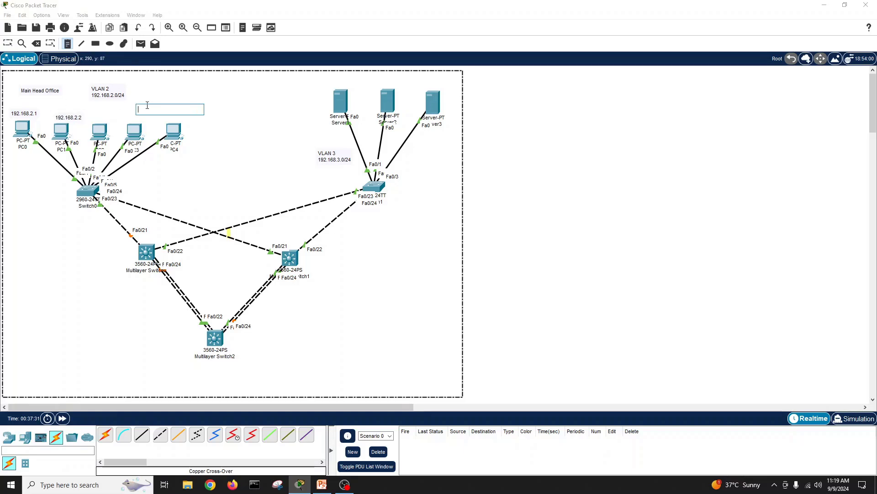
type("192.168.2.")
type("3")
left_click(214, 127)
type("192.168.2.")
type("4")
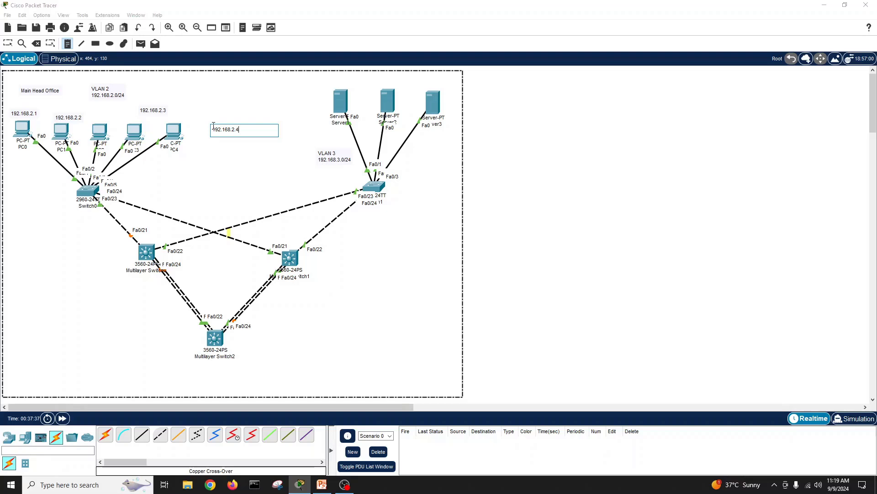
left_click(207, 142)
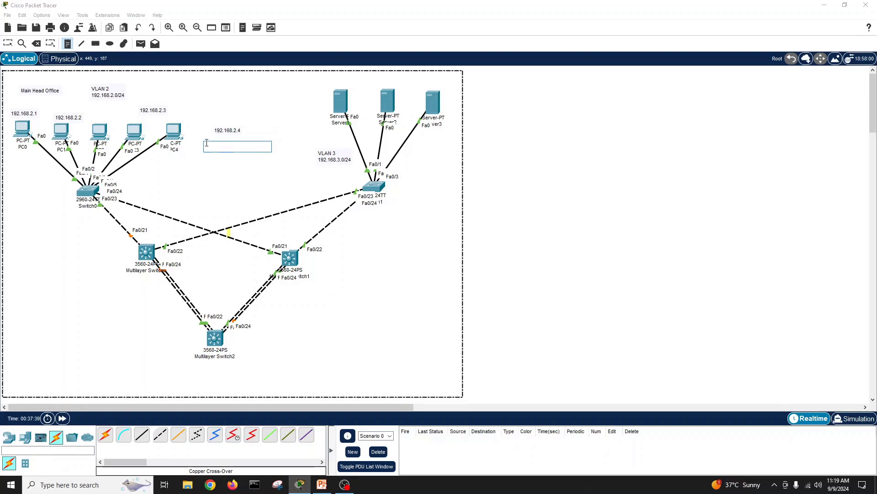
type("192.168.2.")
left_click(208, 165)
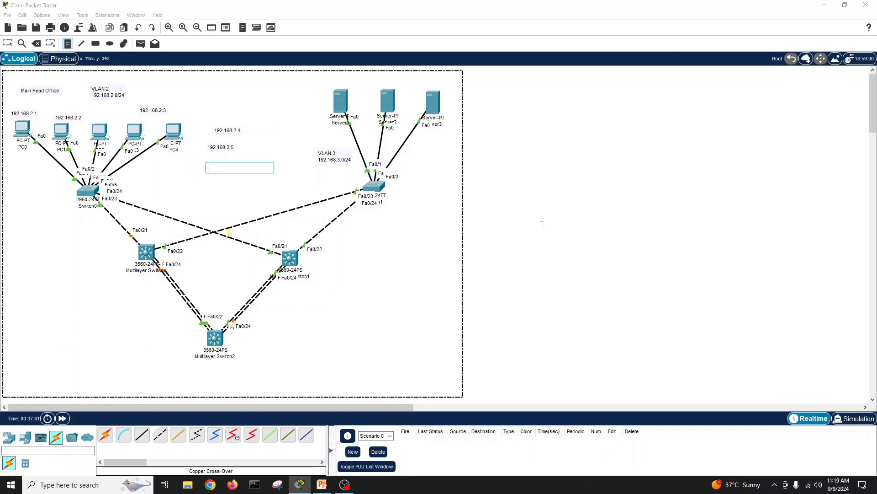
left_click(542, 222)
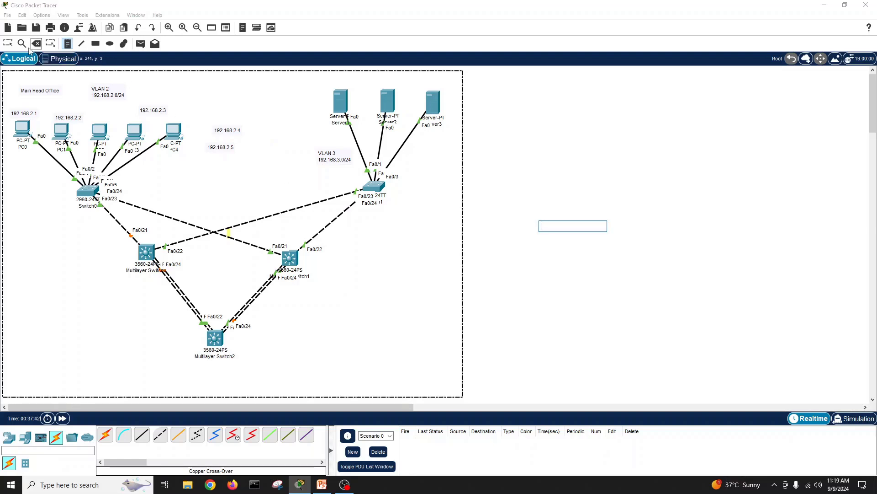
Step: Move the 192.168.2.2–192.168.2.5 labels directly above PC1 through PC4
left_click(8, 44)
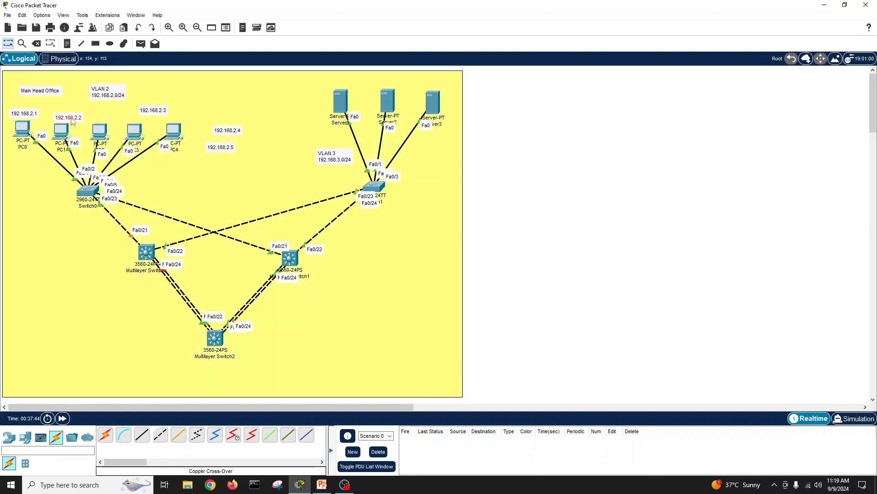
left_click_drag(70, 118, 64, 114)
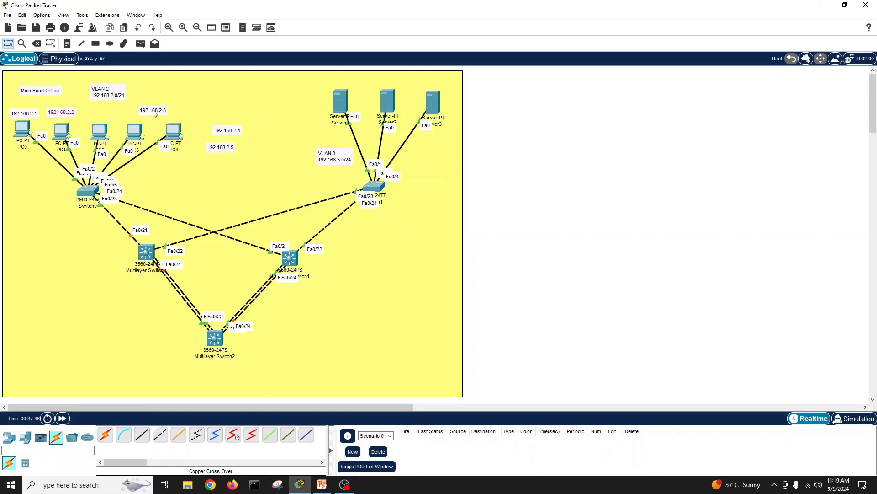
left_click_drag(151, 114, 98, 115)
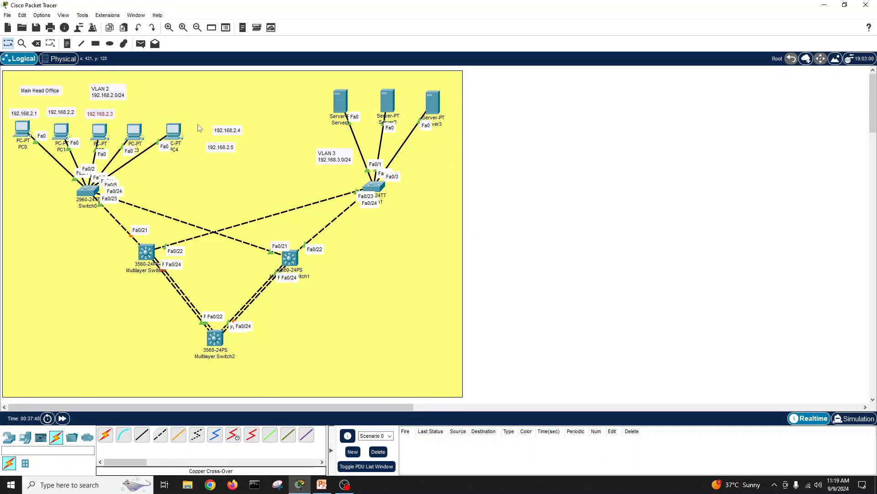
left_click_drag(230, 132, 138, 117)
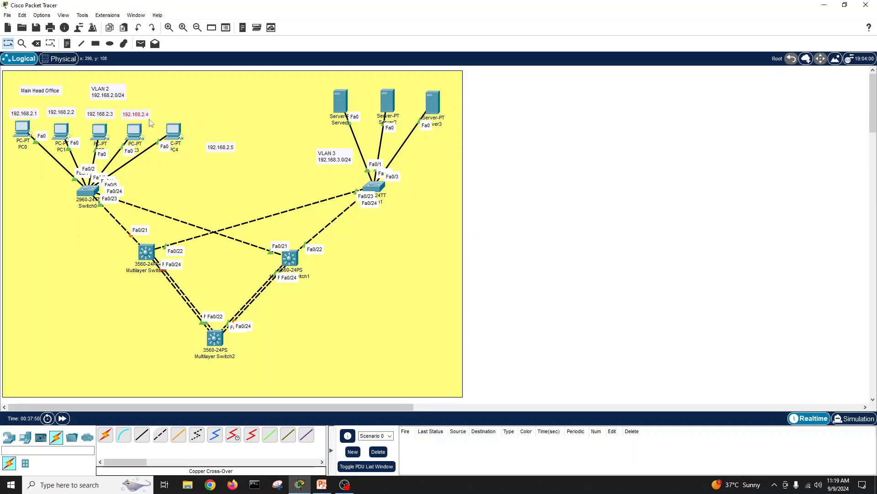
left_click(221, 148)
left_click_drag(220, 150, 173, 118)
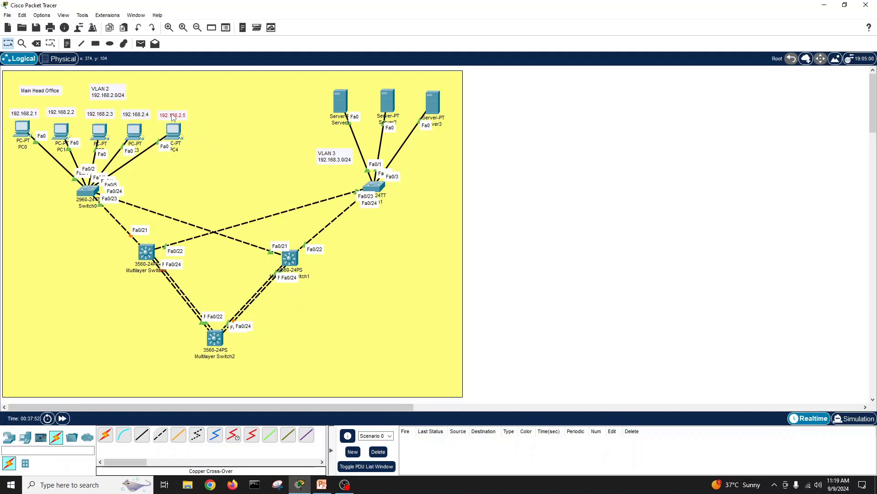
double_click(212, 130)
left_click(530, 215)
Step: Add mask 255.255.255.0 and gateway 192.168.2.254 lines, with captions, to the VLAN 2 note
double_click(117, 96)
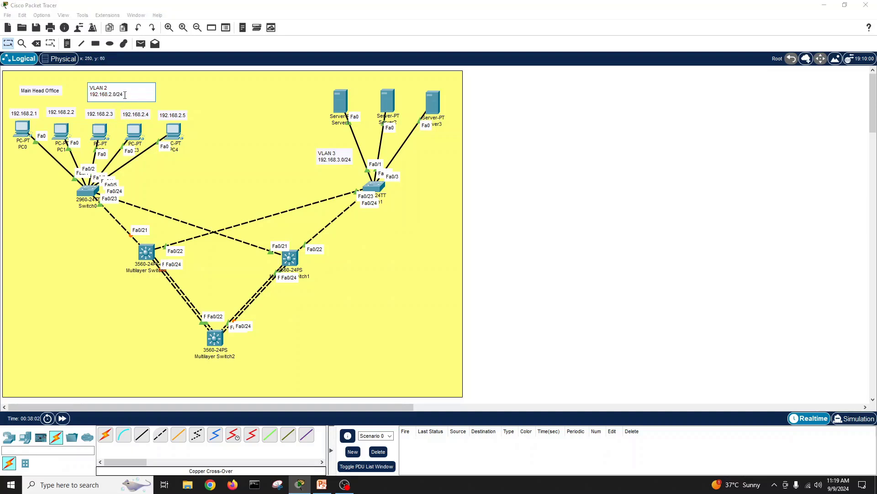
key("Return")
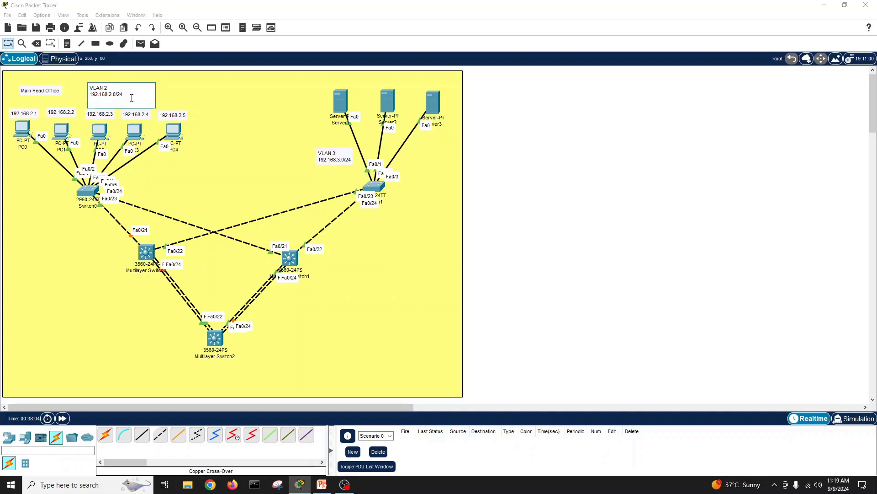
type("255.255.2")
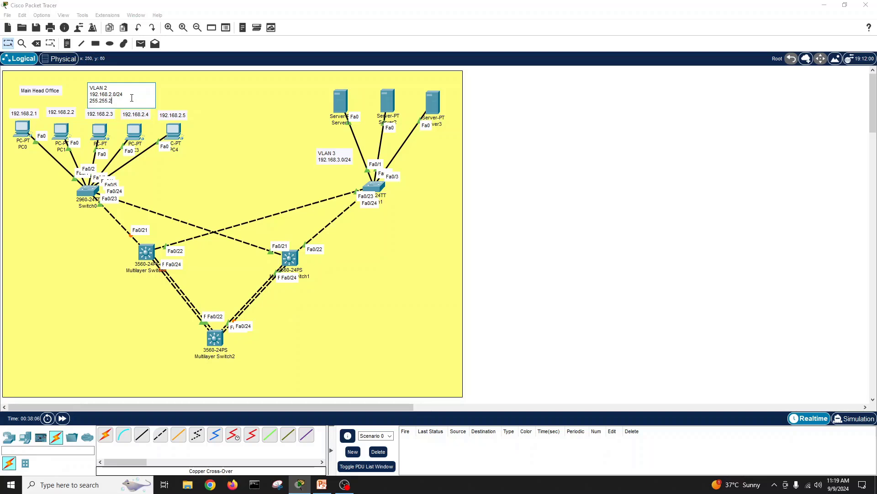
type("55.0")
key("Return")
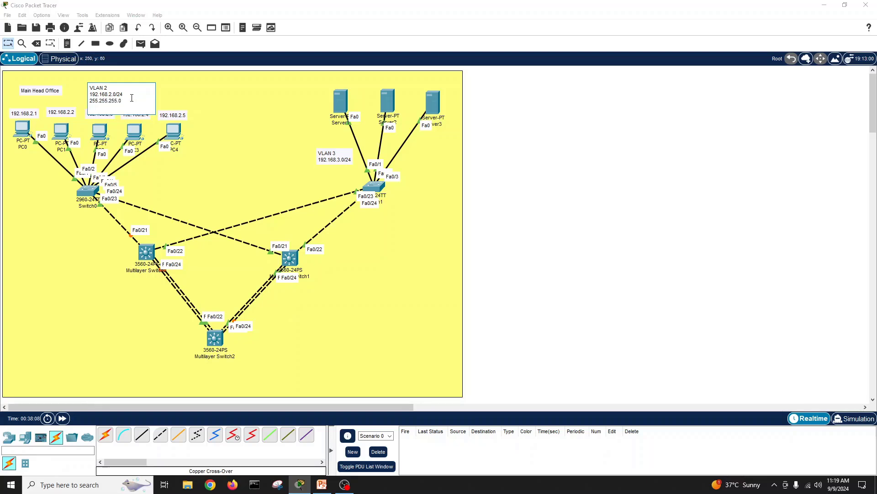
type("192.168.2.254")
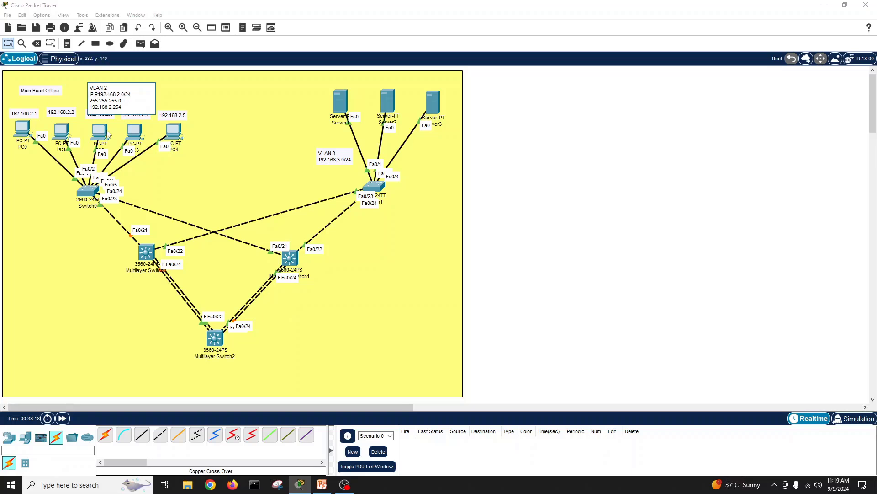
type("ange ")
type("et Mask")
type("Gateway")
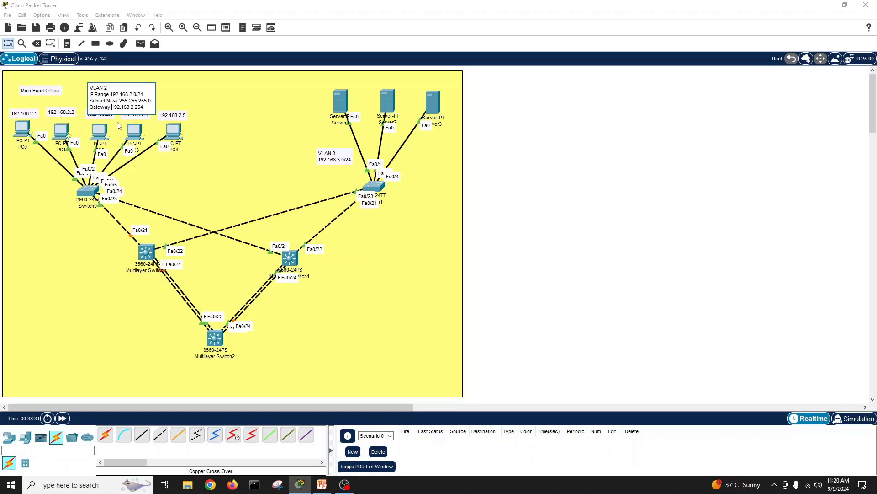
left_click(518, 168)
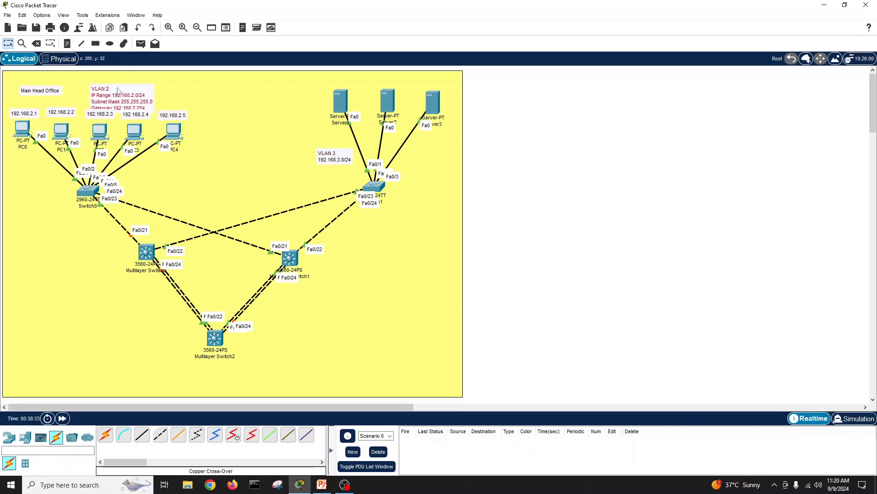
Step: Move the VLAN 2 note beside Main Head Office and check the PowerPoint reference diagram
left_click_drag(122, 92, 106, 82)
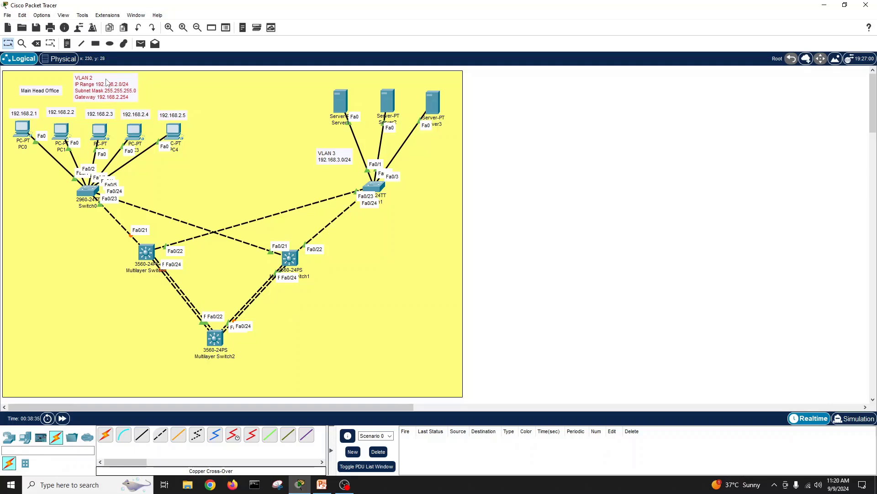
left_click(241, 161)
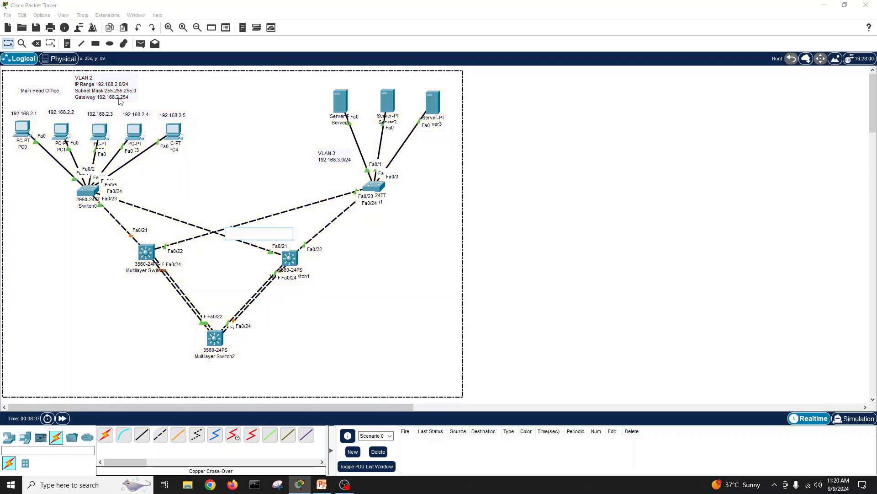
left_click(555, 320)
left_click(318, 487)
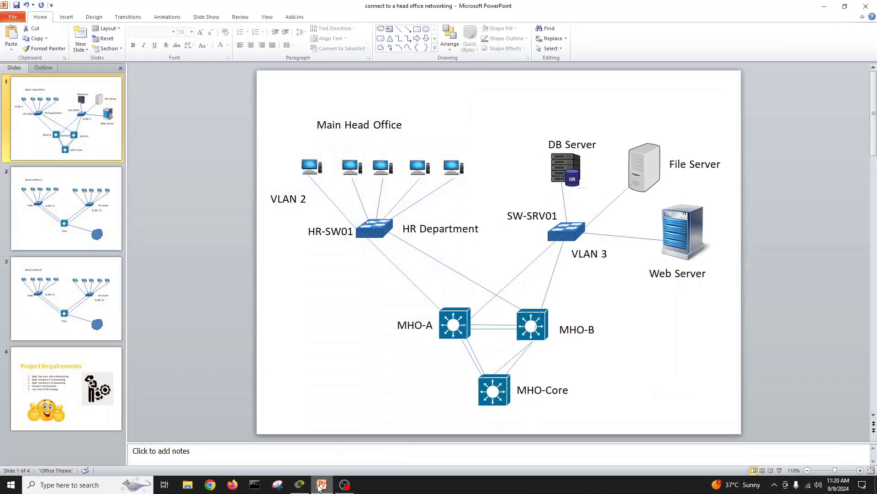
left_click(319, 487)
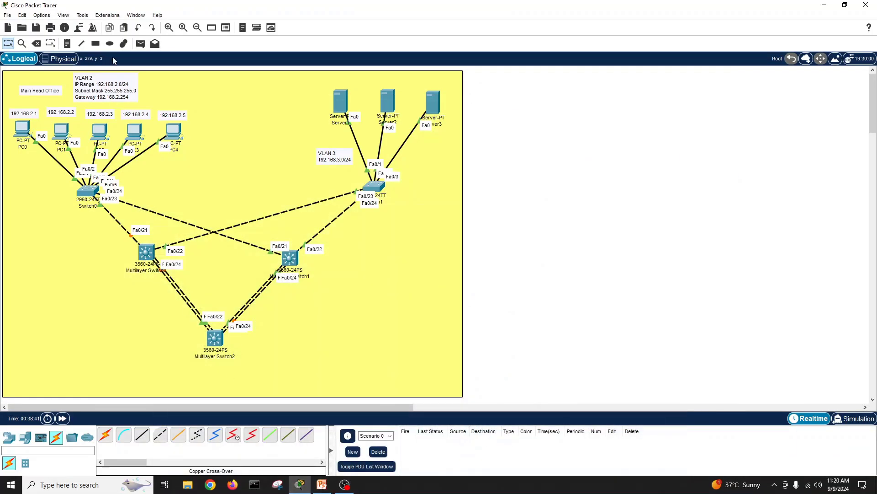
Step: Place a note reading 'HR Department' to the right of the VLAN 2 note
left_click(66, 44)
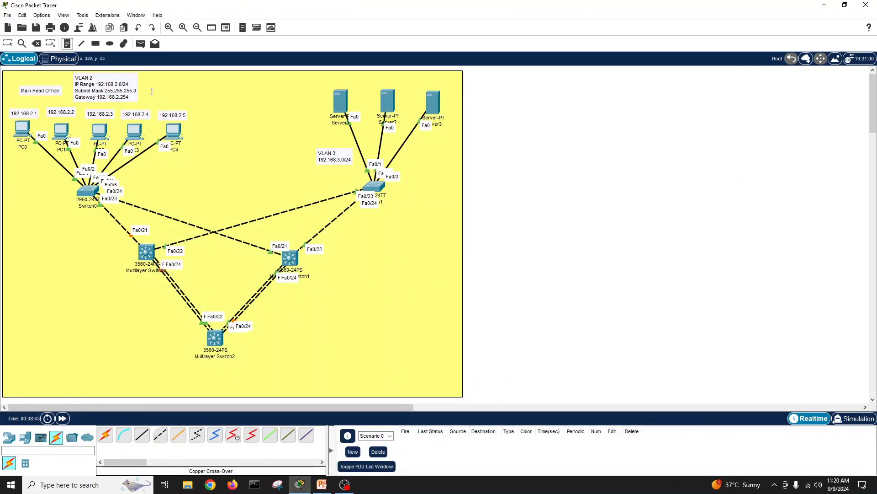
left_click(151, 88)
type("HR ")
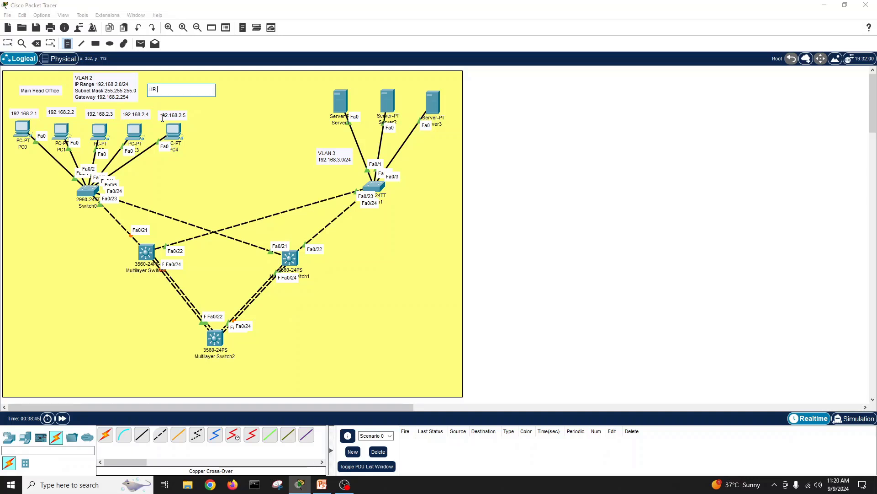
type("Derparmt")
key("BackSpace")
key("BackSpace")
key("BackSpace")
key("BackSpace")
type("partmen")
left_click(533, 143)
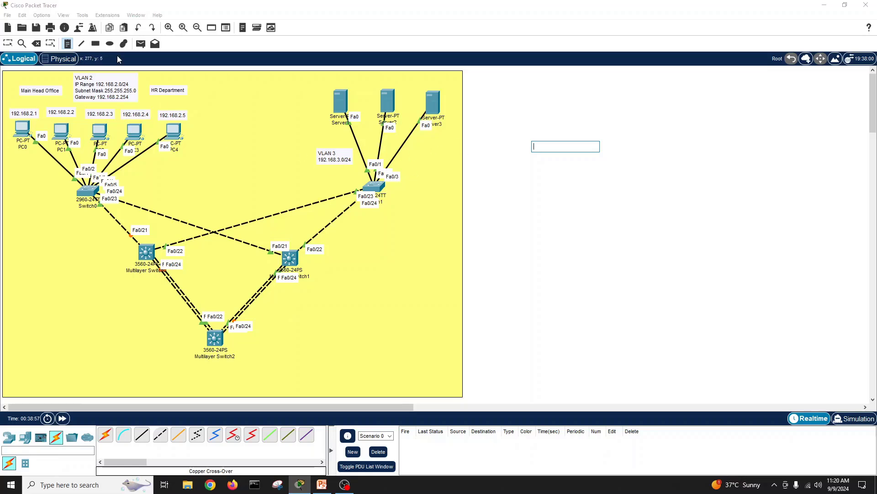
left_click(8, 44)
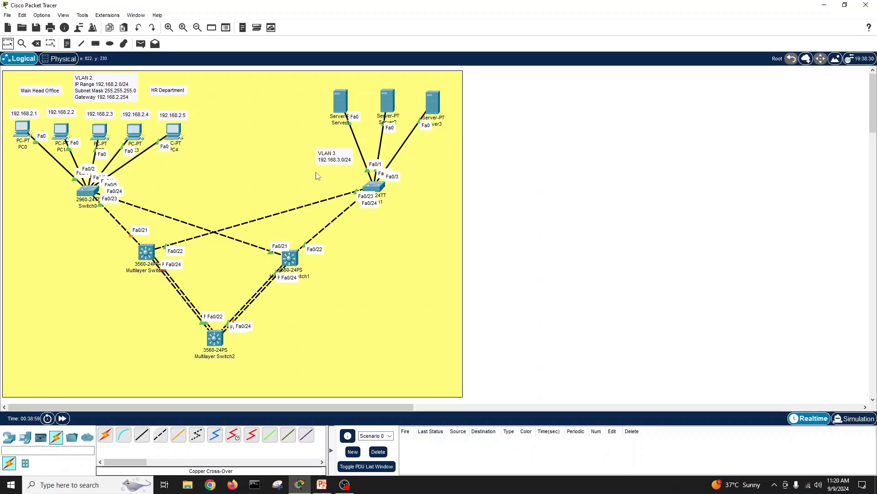
Step: Add IP Range, Subnet 255.255.255.0 and Gateway 192.168.3.254 lines to the VLAN 3 note
double_click(344, 154)
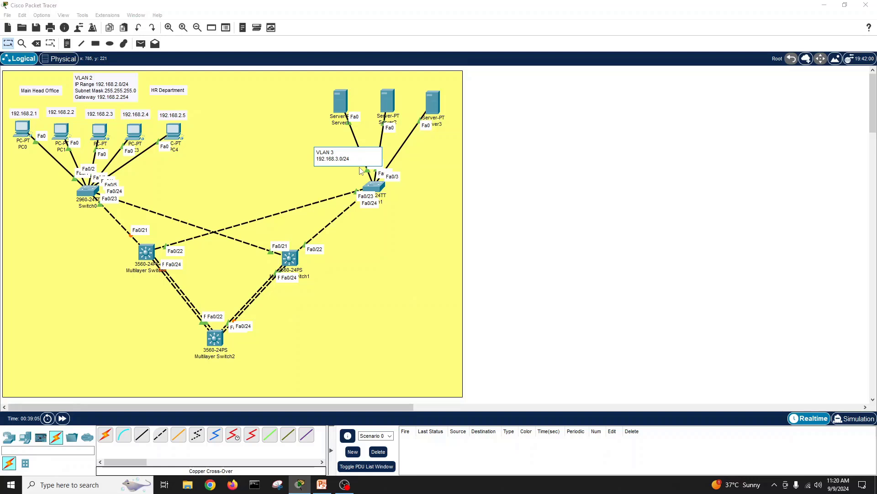
type("IP Range")
key("End")
key("Return")
type("S")
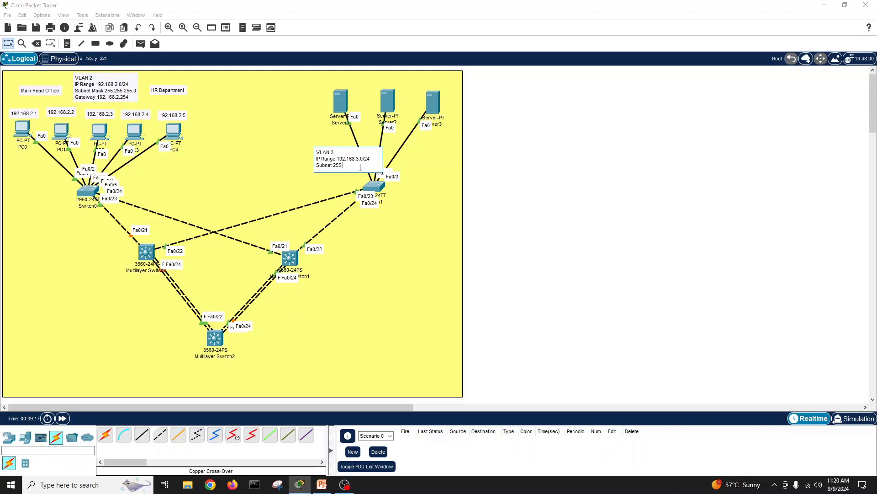
type("ubnet 255.255.255.0")
key("Return")
type("Gatedw")
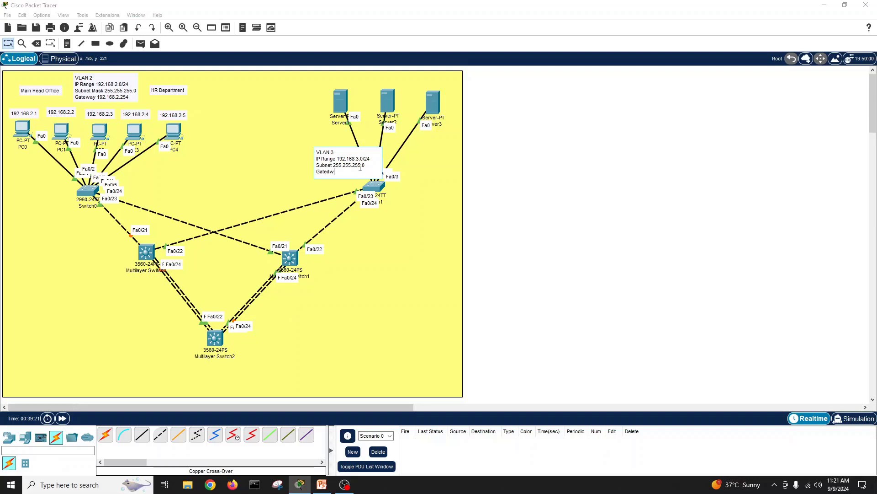
type("ay")
key("BackSpace")
key("BackSpace")
key("BackSpace")
key("BackSpace")
type("way 192.168.3.25")
Step: Prefix the note heading with 'Servers', move it up-left, and select its 192.168.3.0 address
left_click(319, 152)
type("Servers")
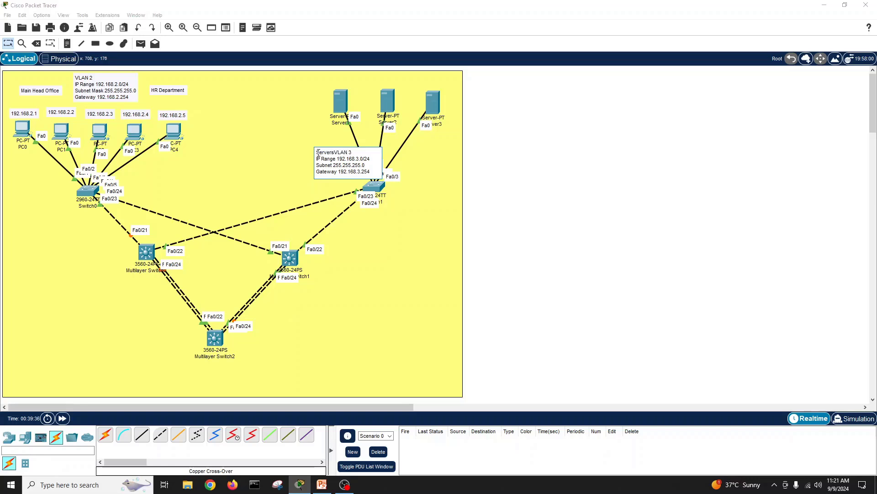
left_click(525, 203)
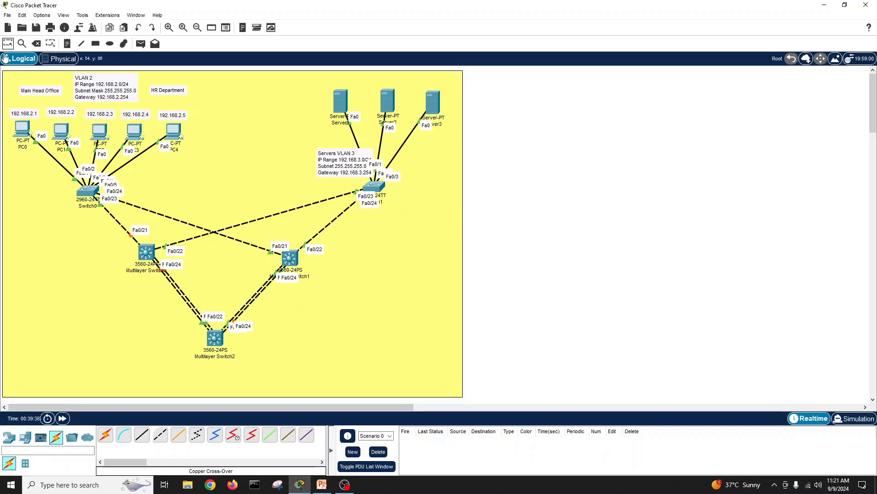
left_click_drag(322, 162, 281, 147)
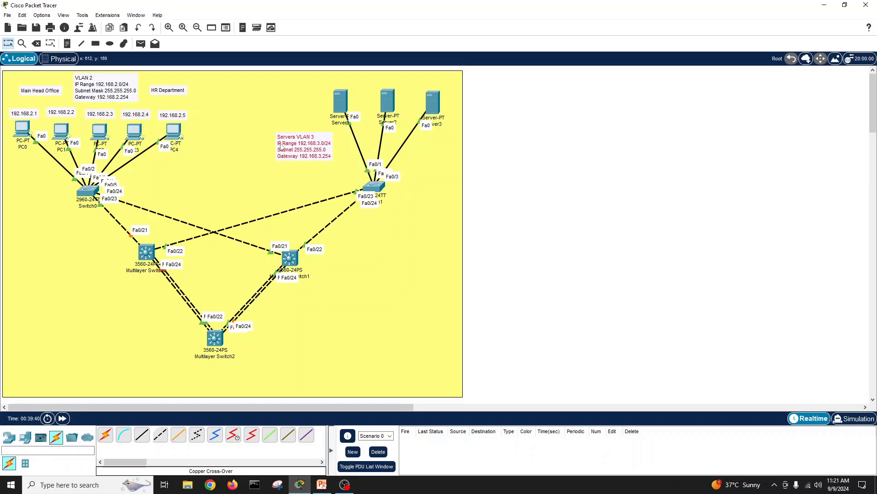
double_click(312, 143)
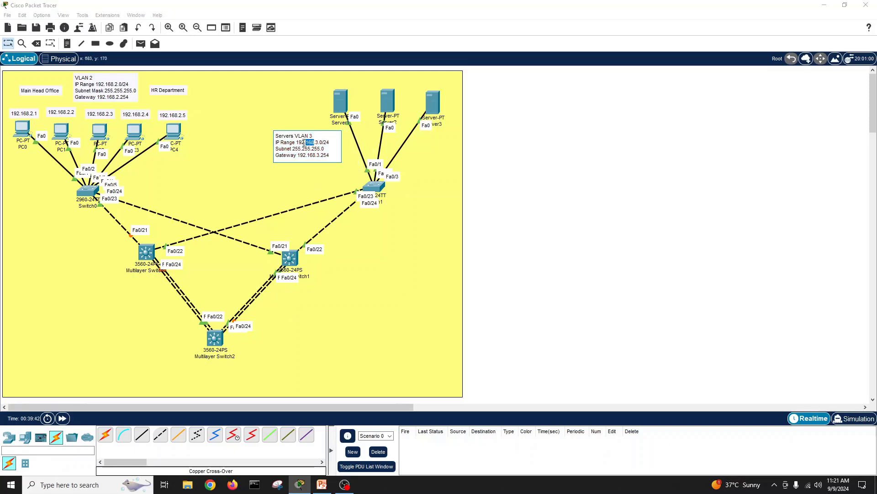
left_click_drag(296, 142, 322, 142)
Step: Add notes 192.168.3.1, 192.168.3.2 and 192.168.3.3 near the three servers
left_click(317, 101)
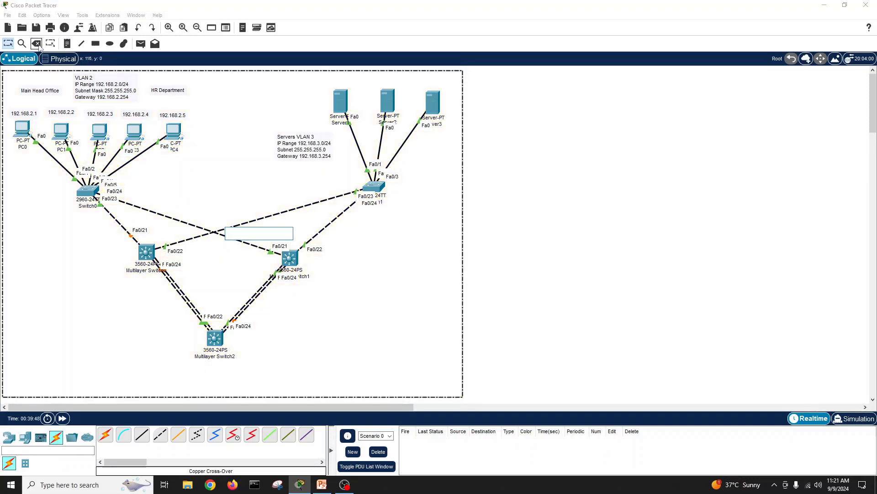
left_click(67, 44)
left_click(315, 84)
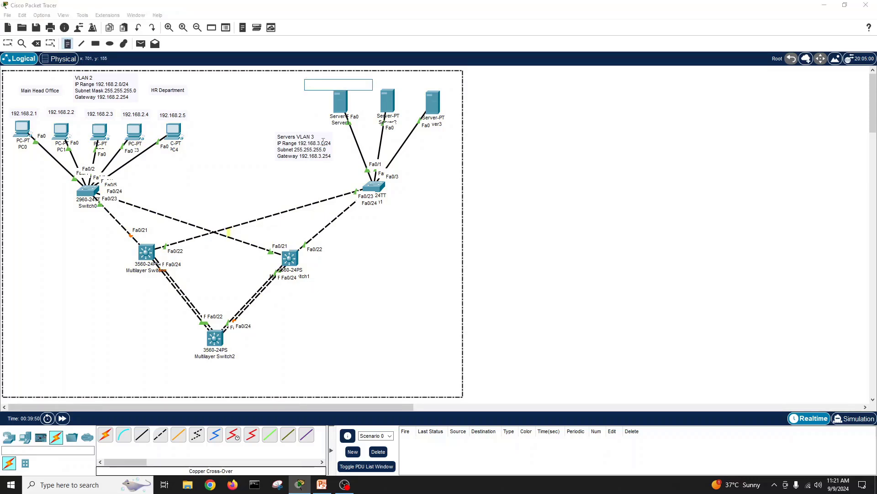
type("192.168.3.1")
left_click_drag(338, 86, 303, 84)
key("ctrl+c")
left_click(377, 85)
key("ctrl+v")
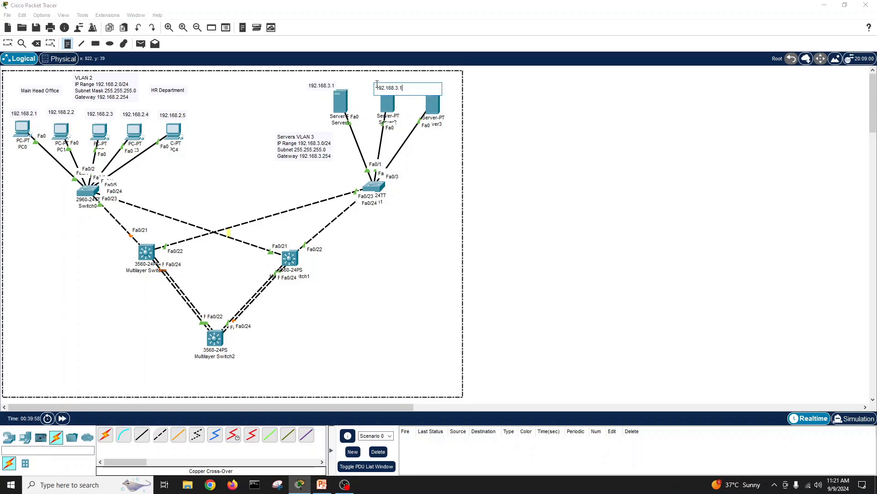
key("BackSpace")
left_click(433, 152)
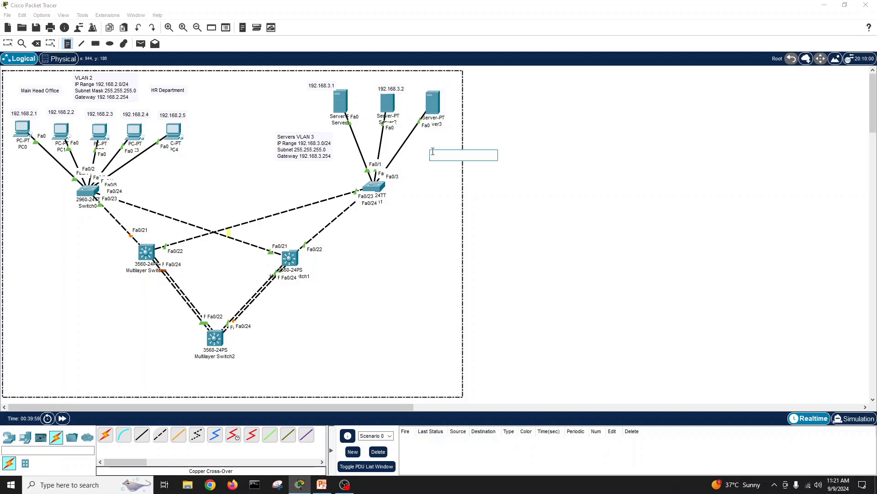
key("ctrl+v")
key("BackSpace")
type("3")
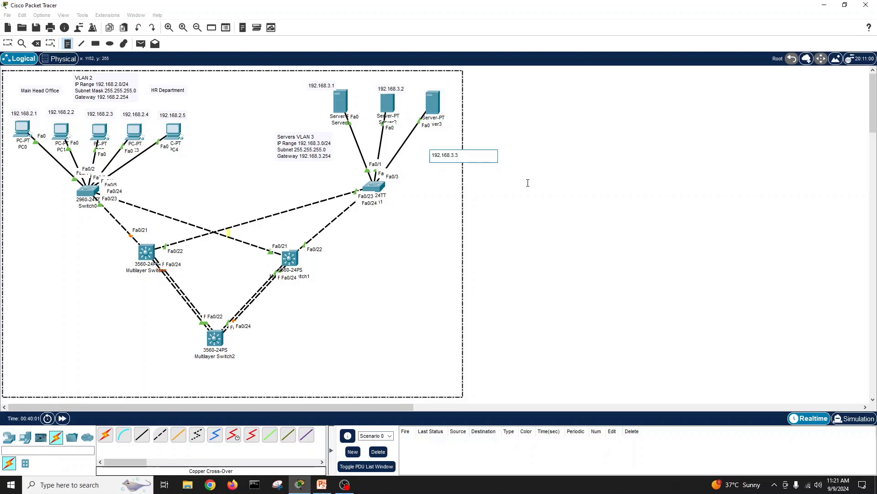
left_click(527, 183)
Step: Move the 192.168.3.3 and 192.168.3.1 labels above their servers and nudge the Servers VLAN 3 note right
left_click(7, 43)
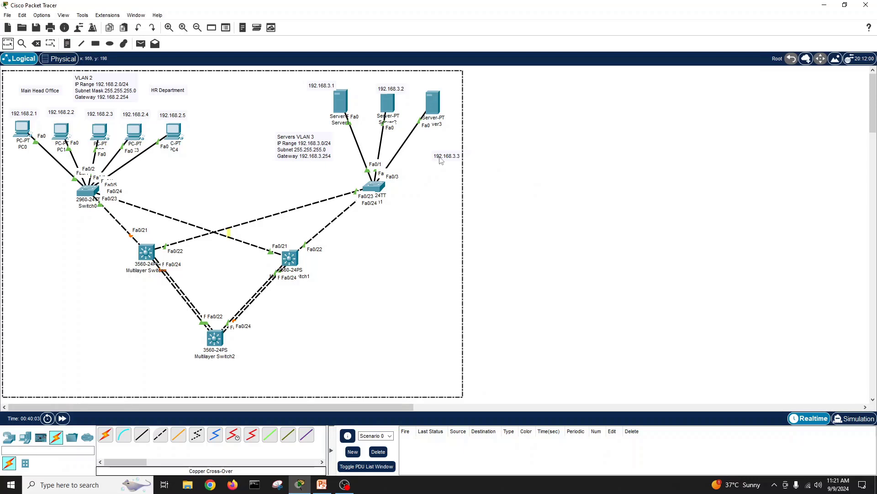
left_click_drag(433, 157, 392, 85)
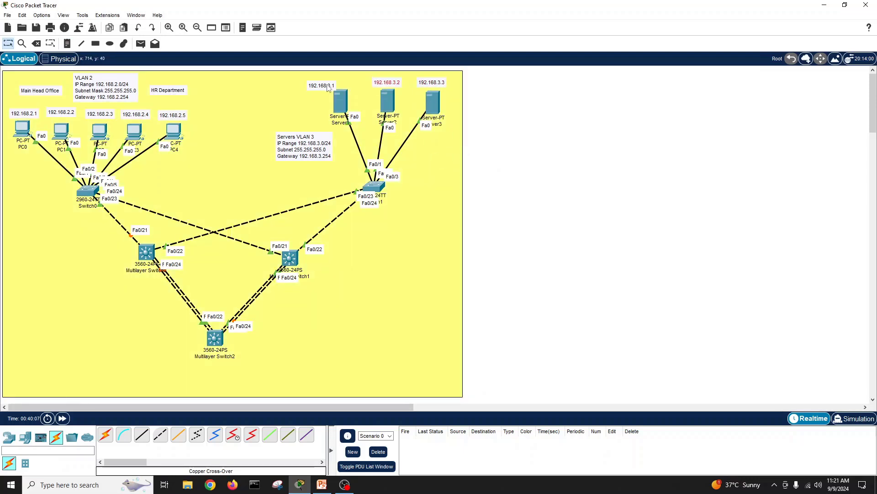
left_click_drag(330, 89, 352, 84)
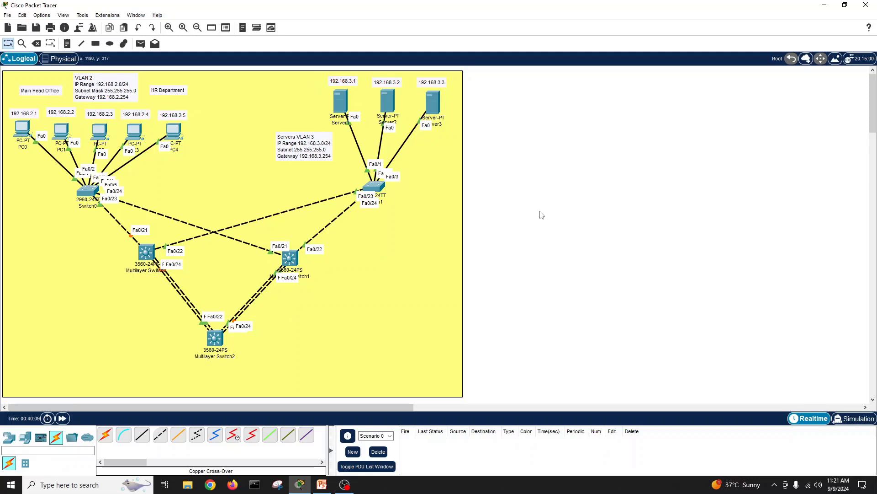
left_click_drag(305, 151, 321, 143)
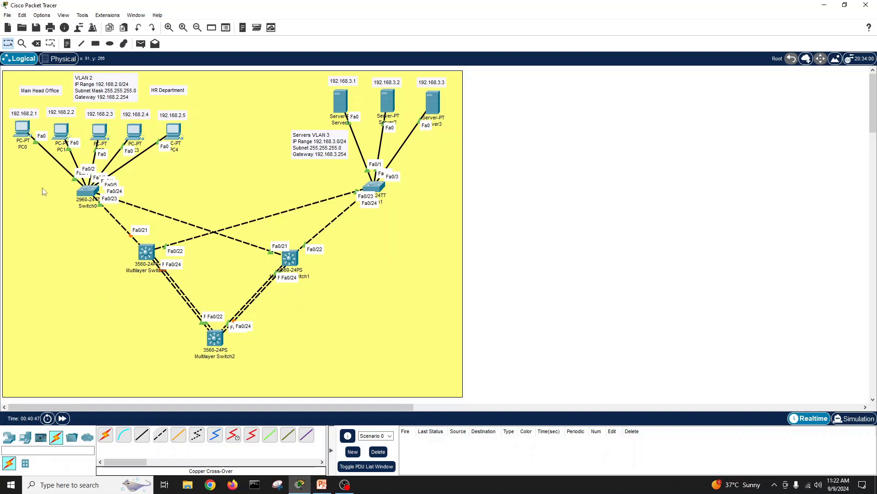
Step: Give PC0 IPv4 192.168.2.1, mask 255.255.255.0 and gateway 192.168.2.254
left_click(23, 131)
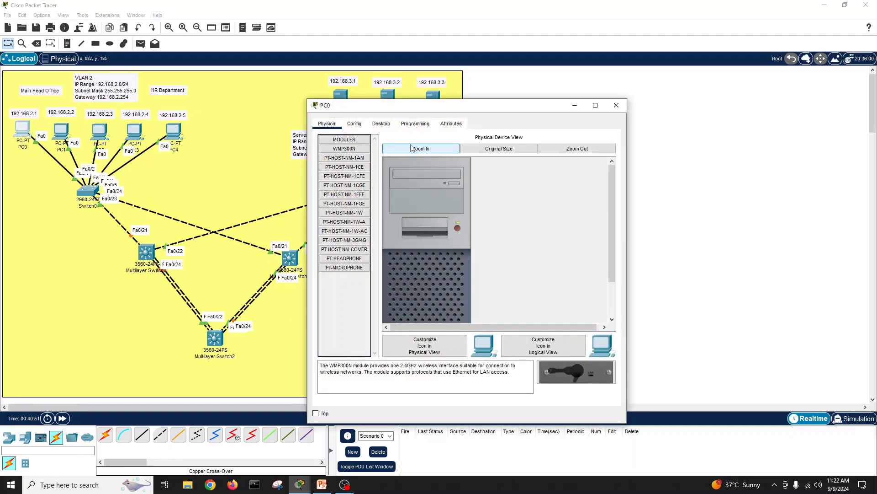
left_click(354, 124)
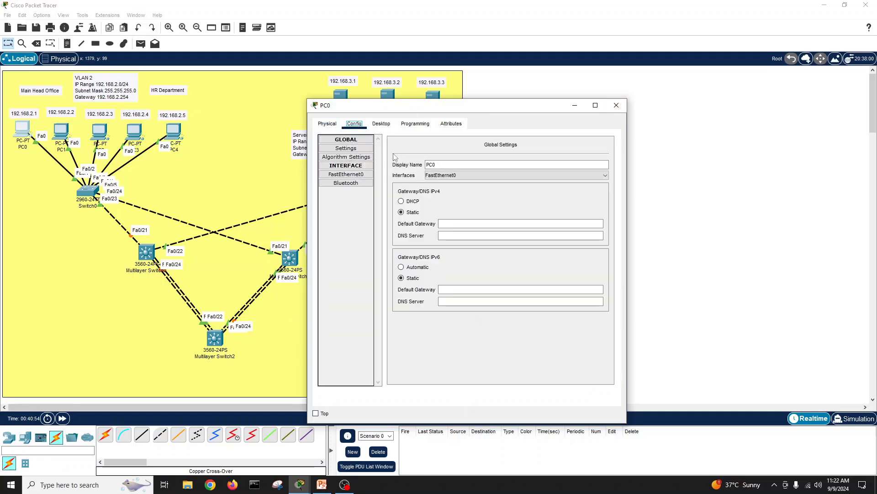
left_click(381, 124)
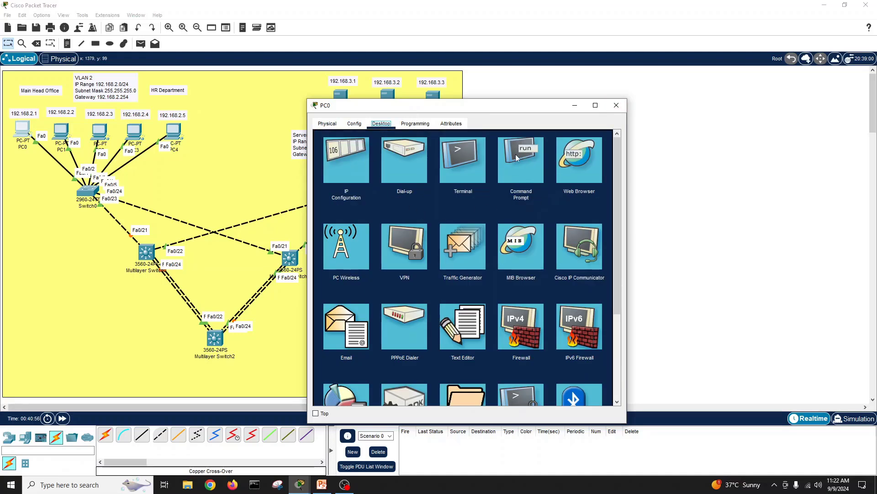
left_click(350, 151)
left_click(437, 187)
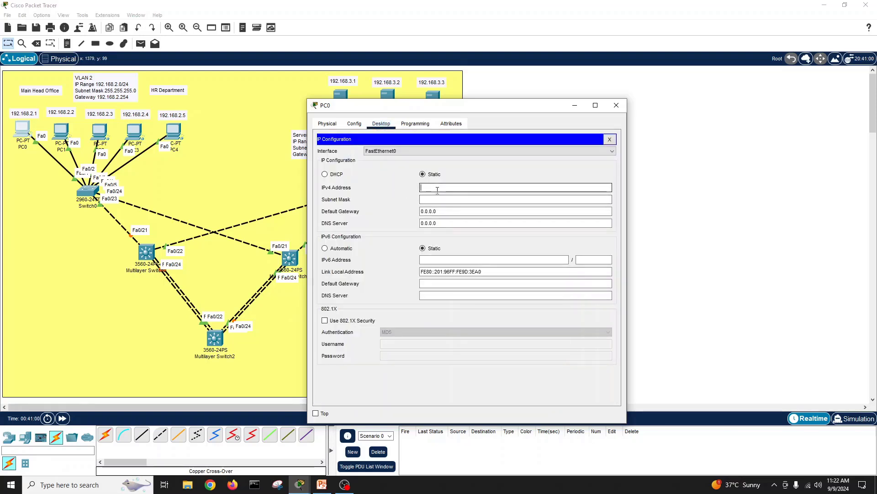
type("192.168.2.1")
key("ctrl+a")
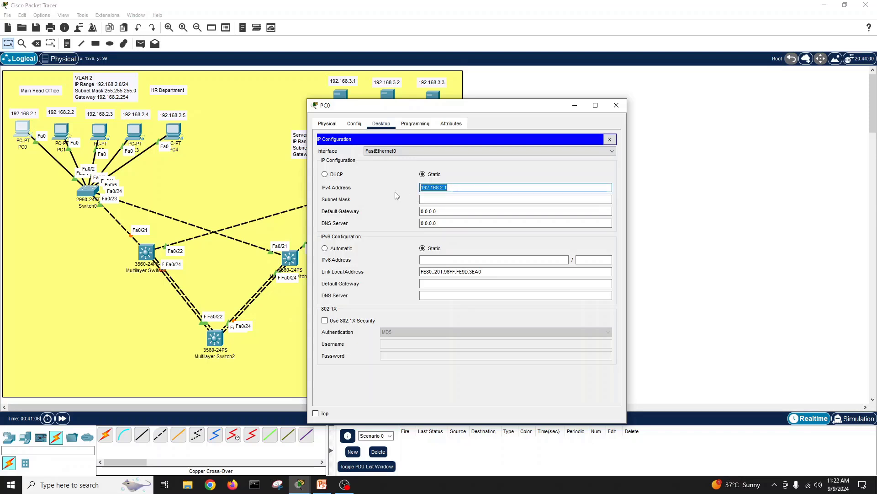
key("Tab")
key("Tab")
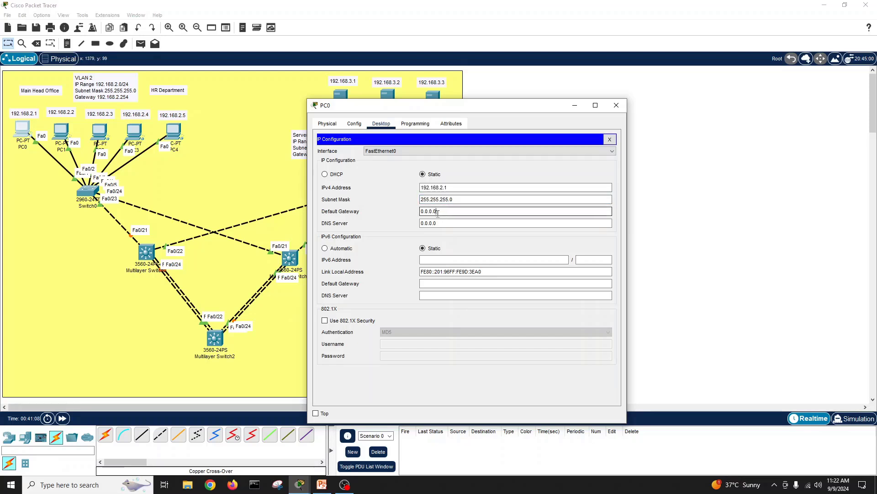
type("192.168.2.1")
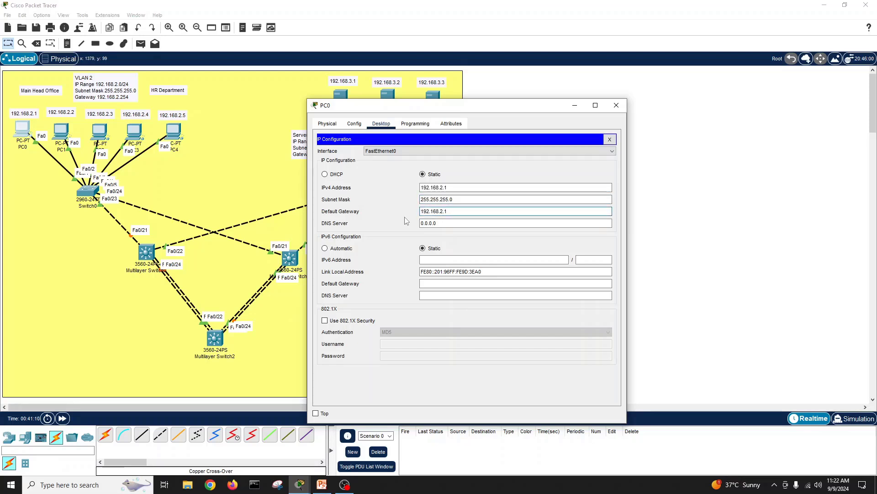
key("BackSpace")
type("254")
left_click(610, 140)
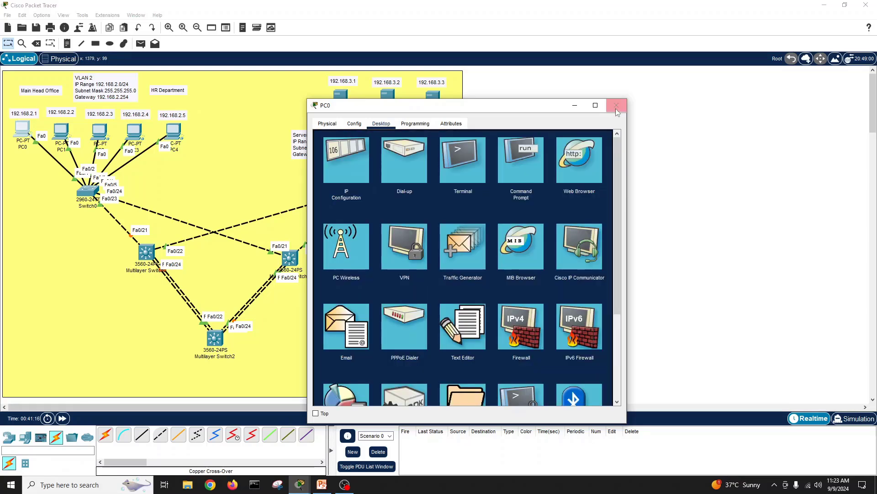
left_click(616, 105)
Step: Set PC1 to IPv4 192.168.2.2, mask 255.255.255.0, gateway 192.168.2.254
left_click(62, 131)
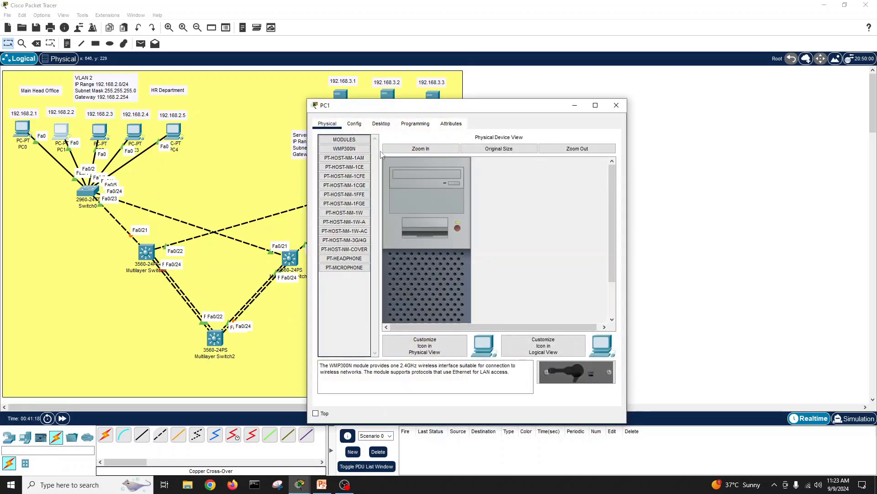
left_click(381, 123)
left_click(361, 163)
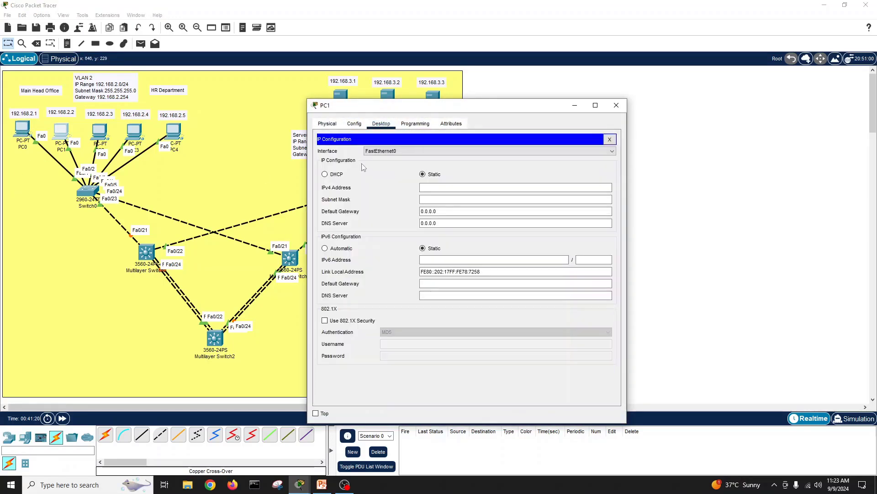
left_click(438, 200)
left_click(433, 188)
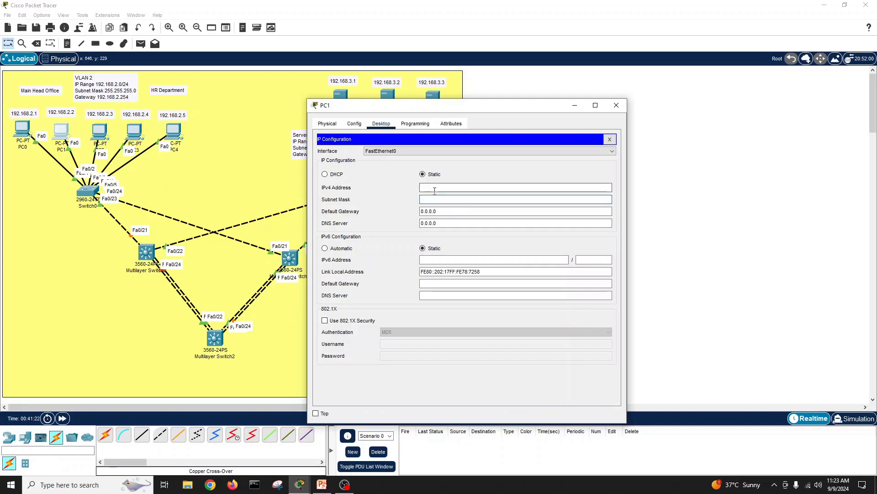
type("192.168.2.1")
key("BackSpace")
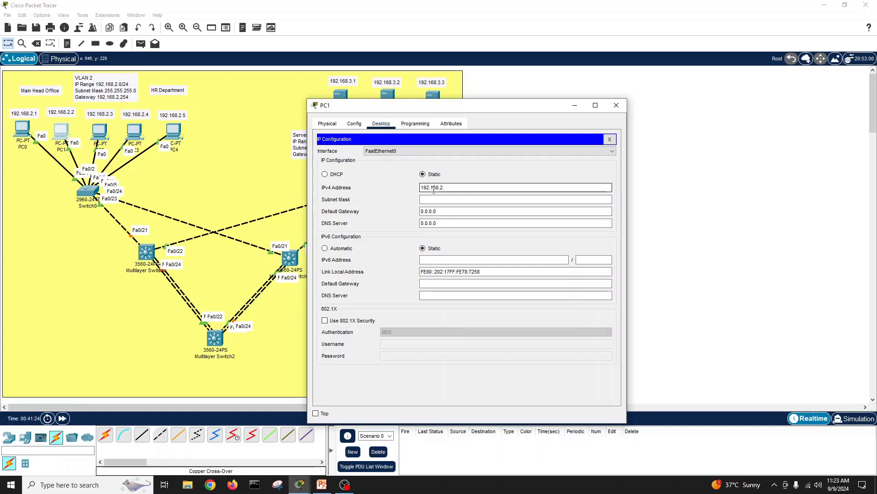
type("2")
key("Tab")
key("Tab")
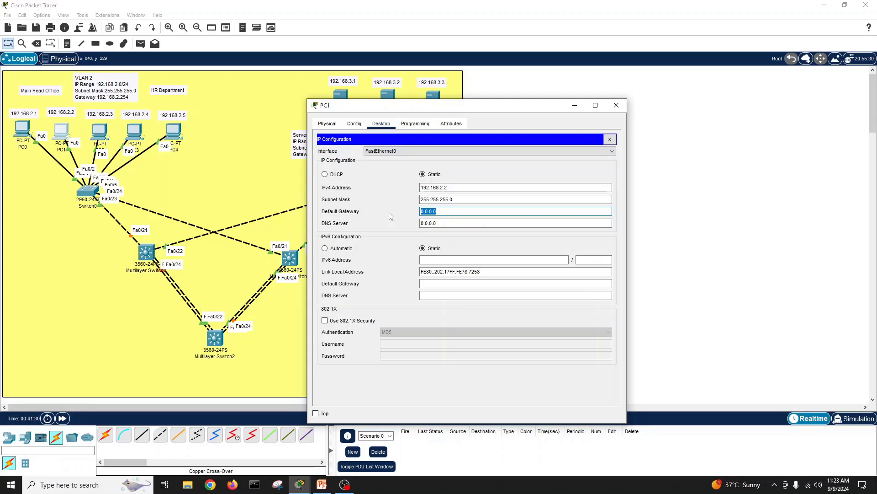
type("192.168.2.1254")
left_click(610, 140)
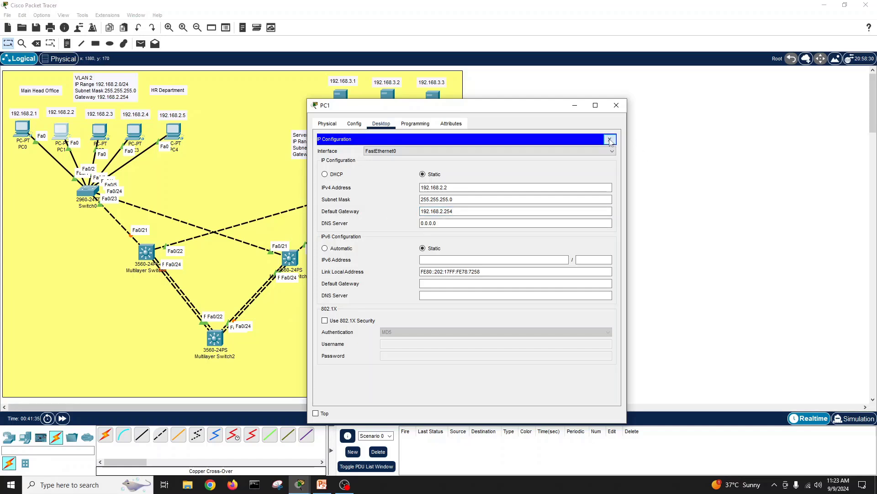
left_click(610, 140)
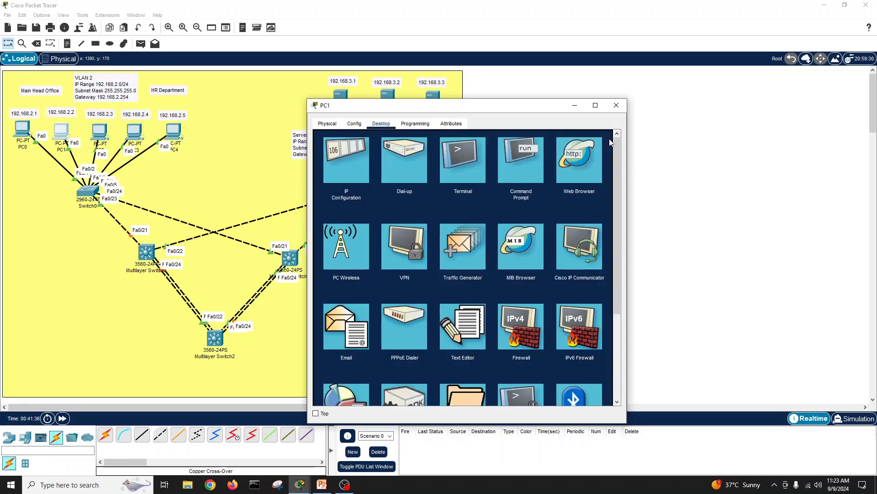
left_click(617, 105)
Step: Configure PC2 with 192.168.2.3, mask 255.255.255.0, gateway 192.168.2.254, then open PC3
left_click(100, 132)
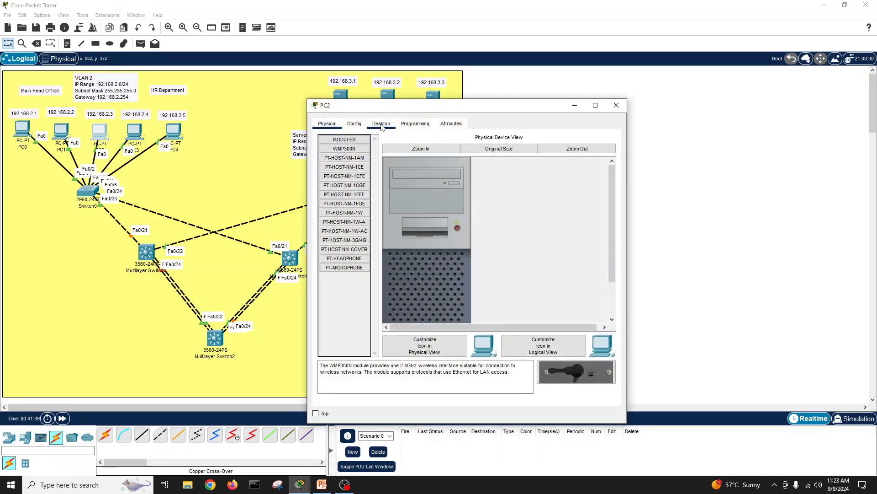
left_click(382, 124)
left_click(353, 158)
left_click(452, 188)
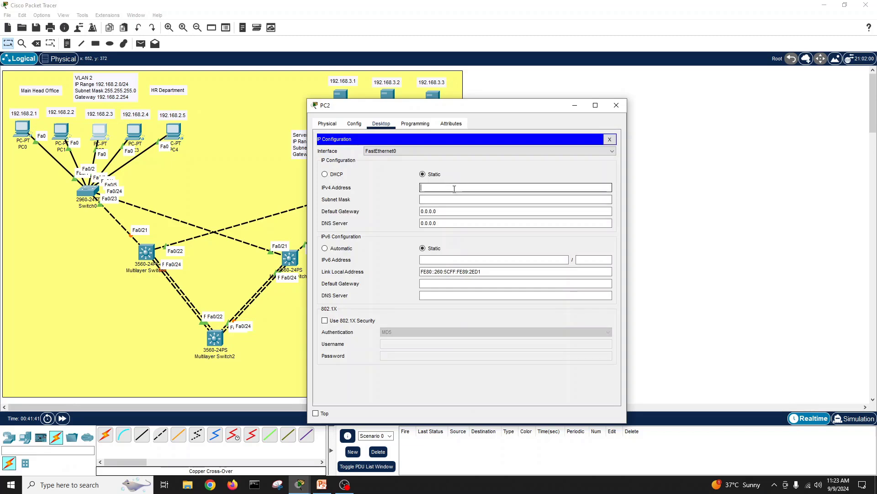
type("192.168.2.")
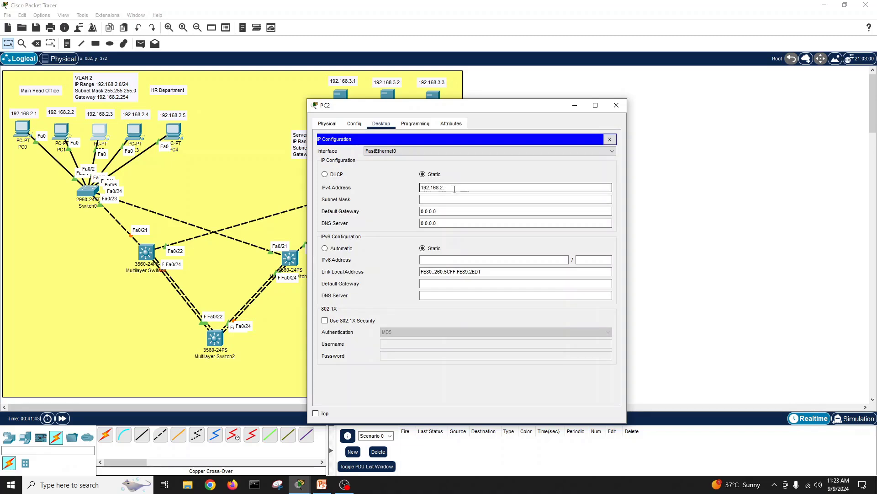
key("Tab")
key("Tab")
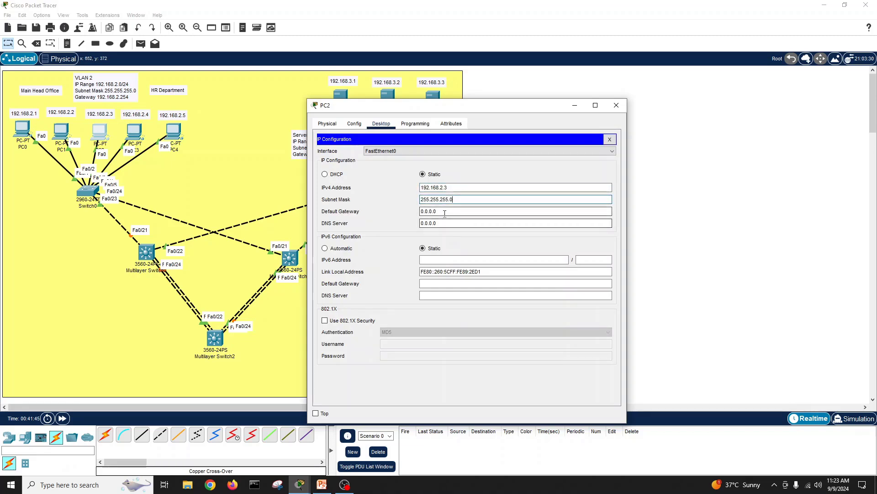
type("192.168.2.1")
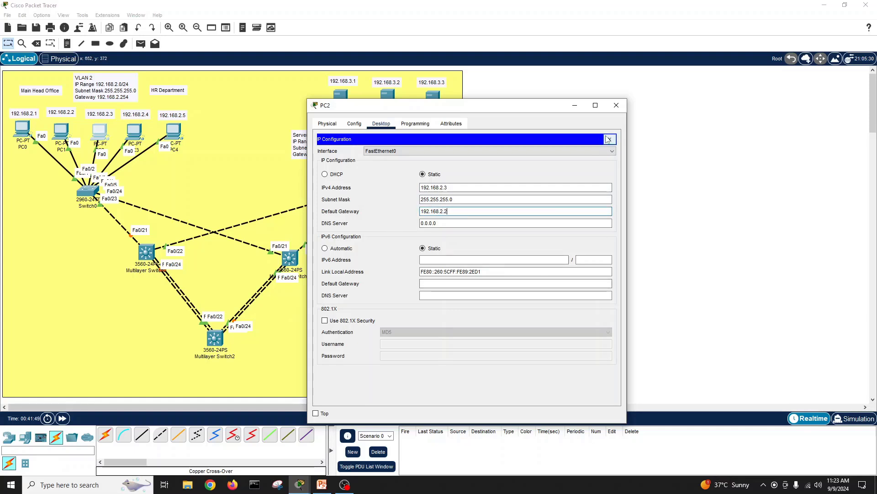
type("254")
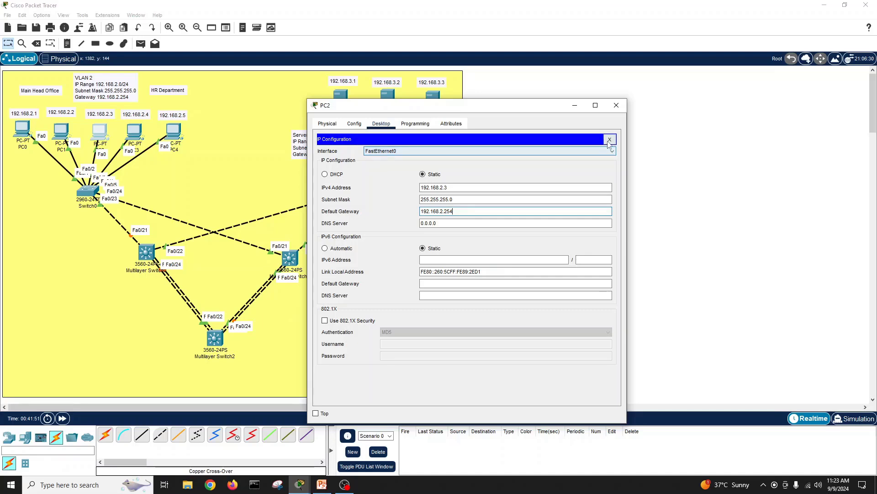
left_click(610, 139)
left_click(617, 105)
left_click(130, 134)
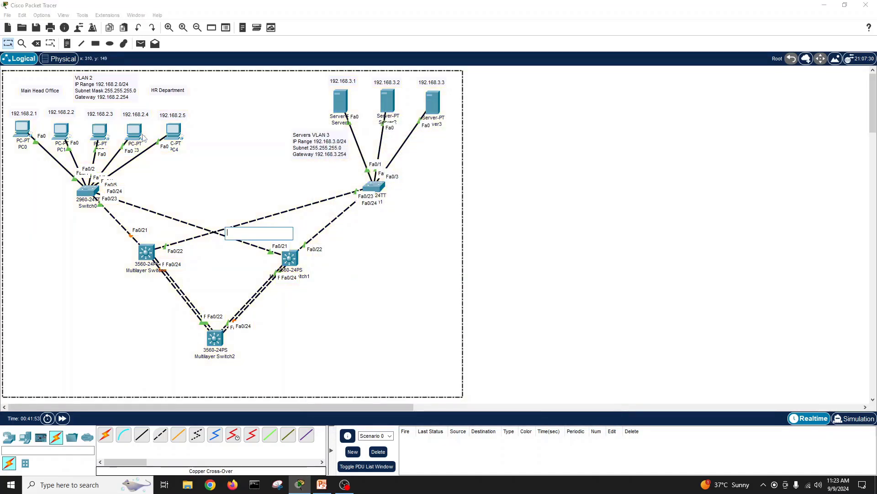
Step: Enter PC3's address 192.168.2.4 with mask 255.255.255.0 and gateway 192.168.2.254
left_click(381, 123)
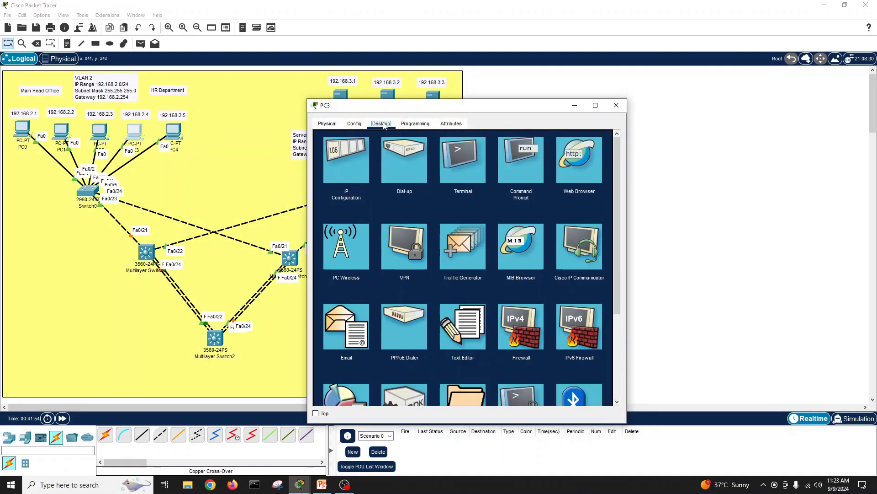
left_click(357, 148)
left_click(442, 186)
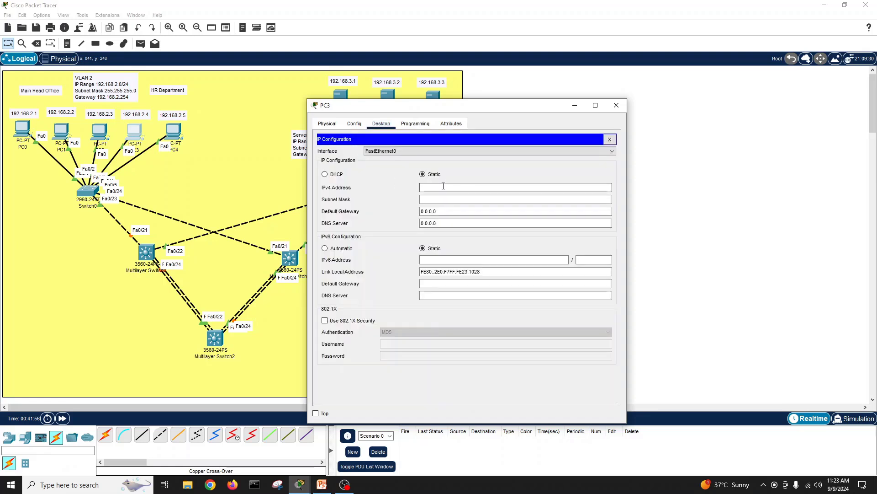
type("192.168.2.4")
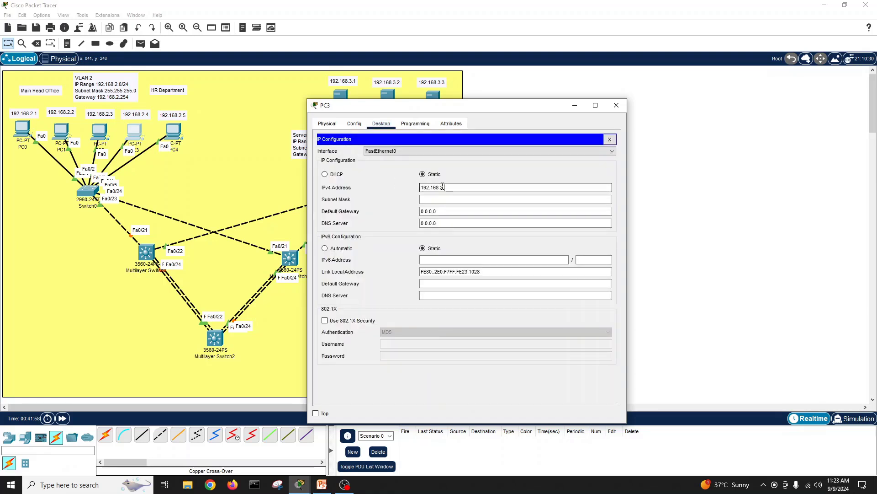
left_click(441, 198)
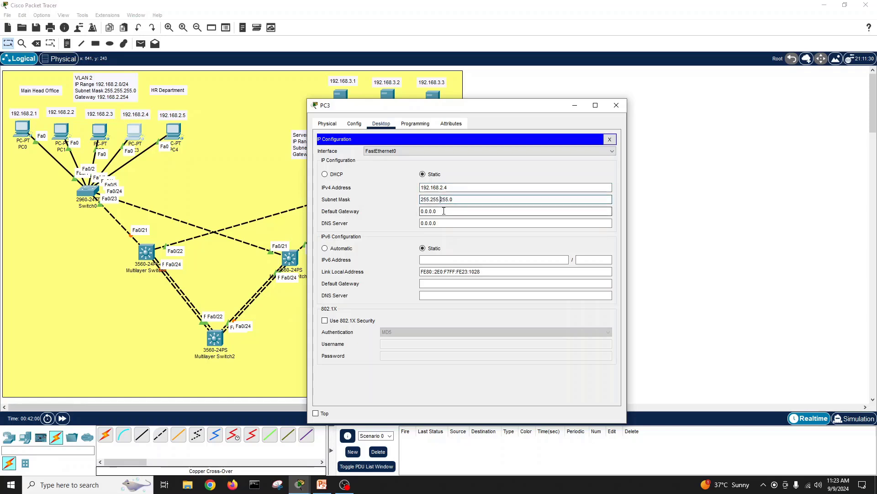
key("Tab")
left_click_drag(437, 212, 397, 210)
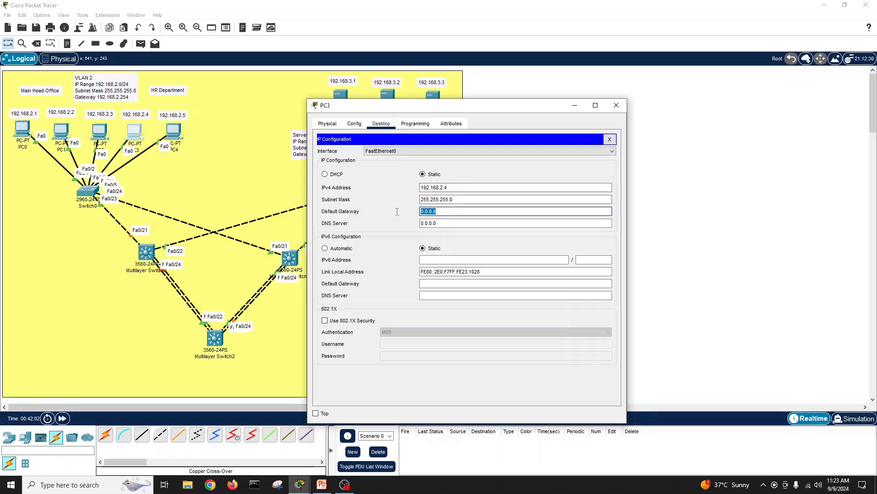
type("192.168.2.1")
key("BackSpace")
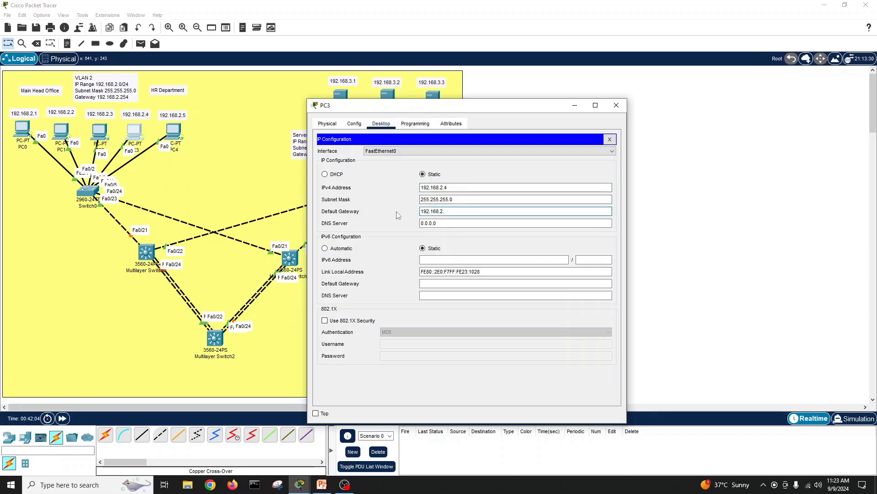
type("254")
left_click(610, 139)
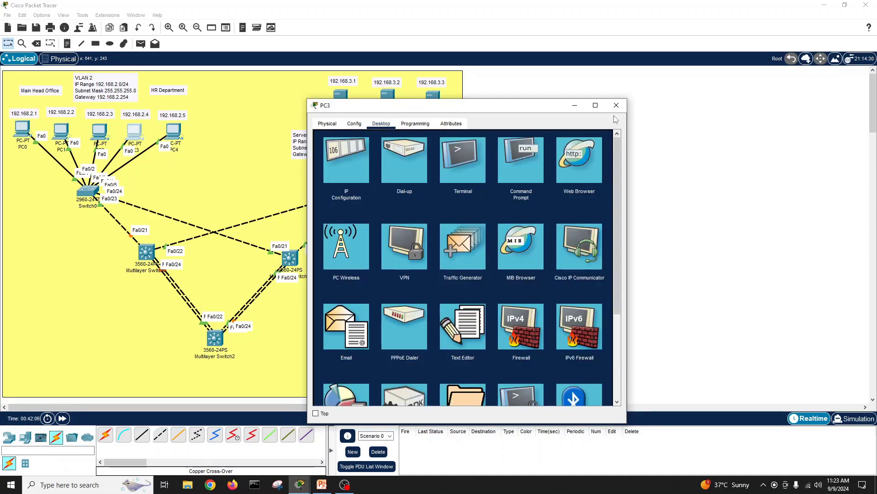
left_click(617, 105)
Step: Enter PC4's address 192.168.2.5, default mask 255.255.255.0 and gateway 192.168.2.254
left_click(174, 133)
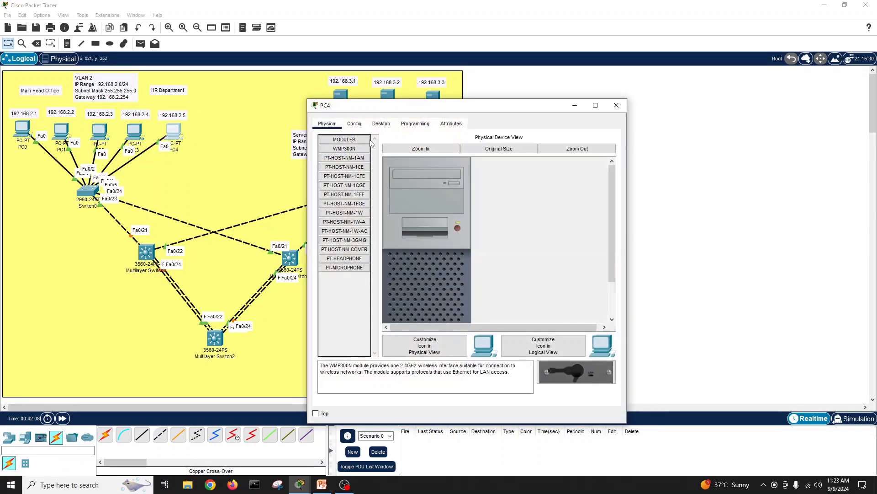
left_click(381, 123)
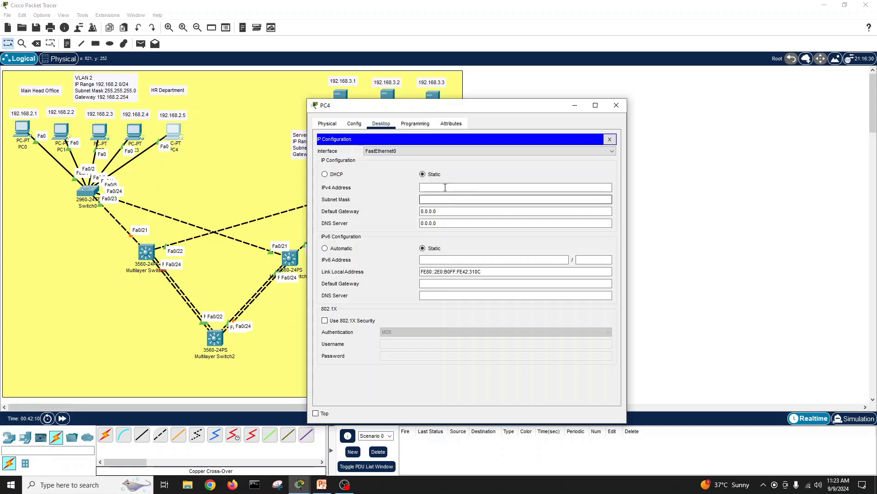
left_click(446, 188)
type("192.168.2.5")
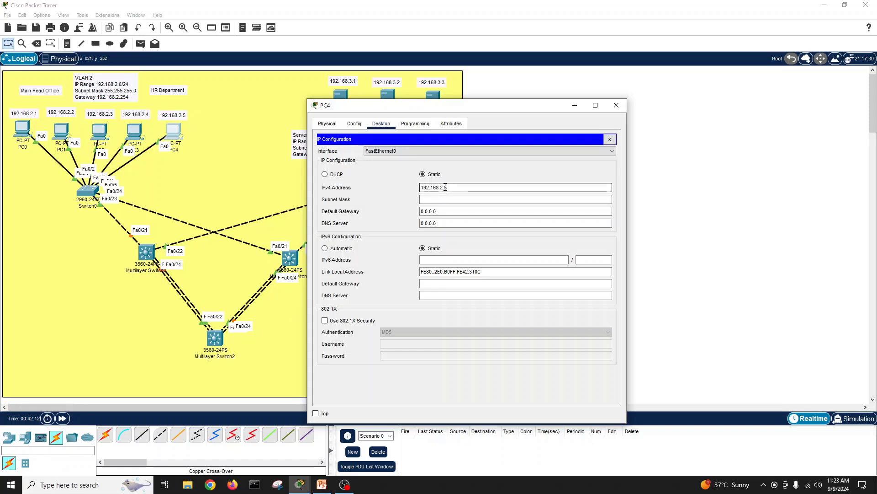
left_click(449, 199)
left_click(446, 211)
key("ctrl+a")
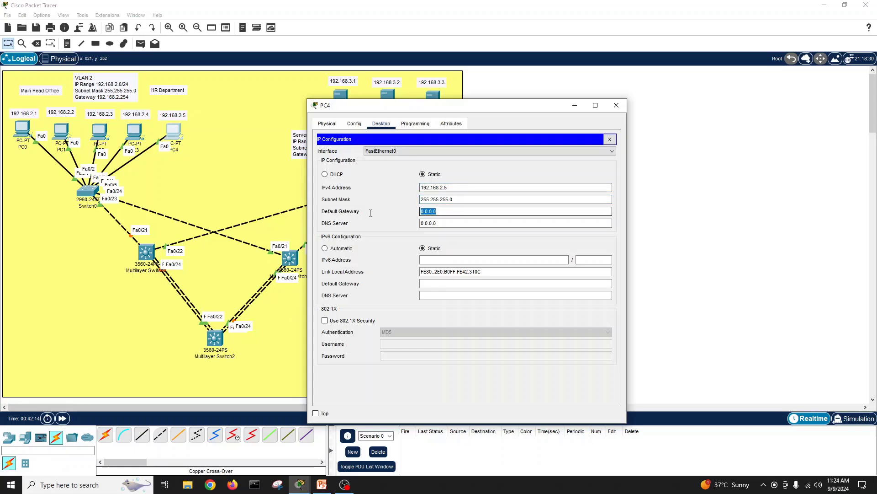
type("192.168.2.")
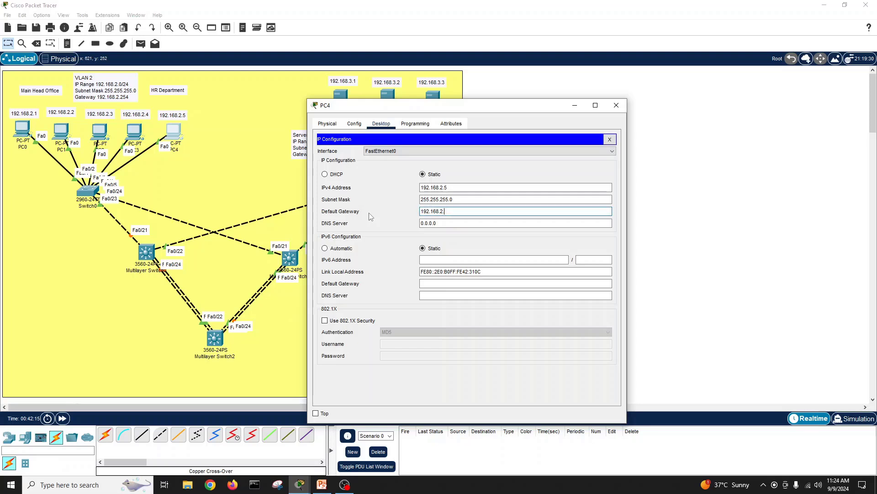
type("254")
left_click(609, 139)
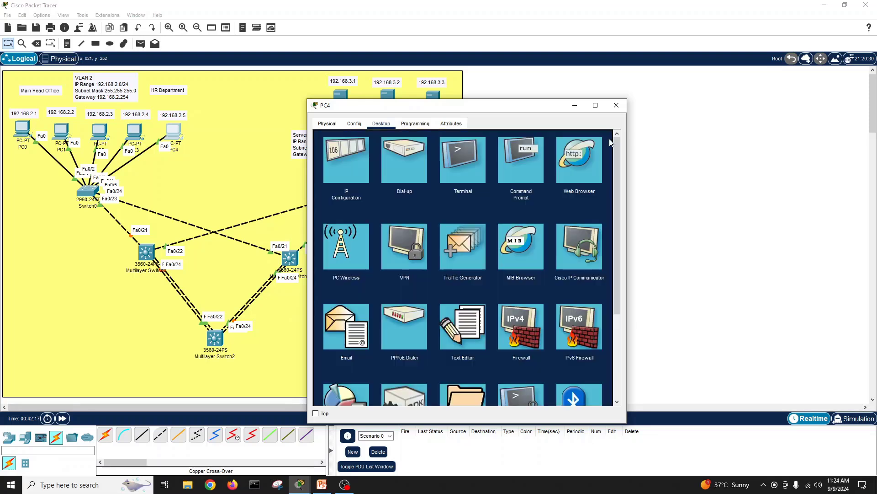
left_click(457, 167)
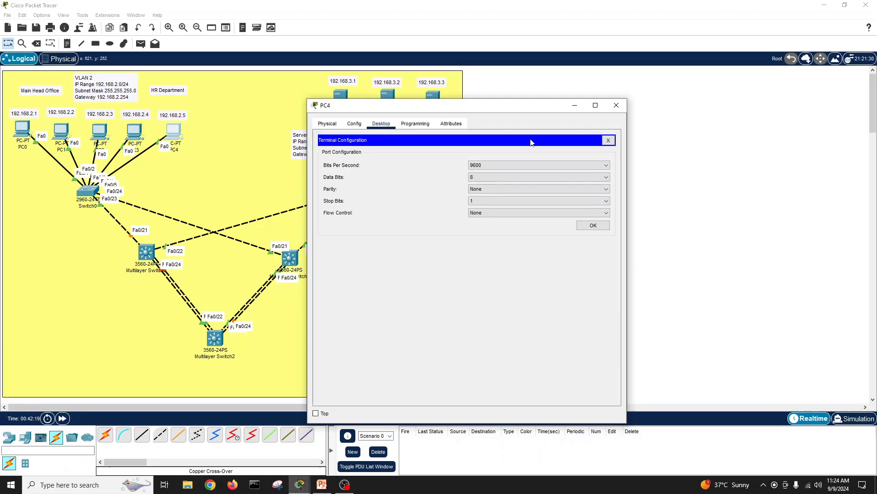
Step: Run ipconfig in PC4's Command Prompt to check its addressing
left_click(608, 141)
left_click(531, 152)
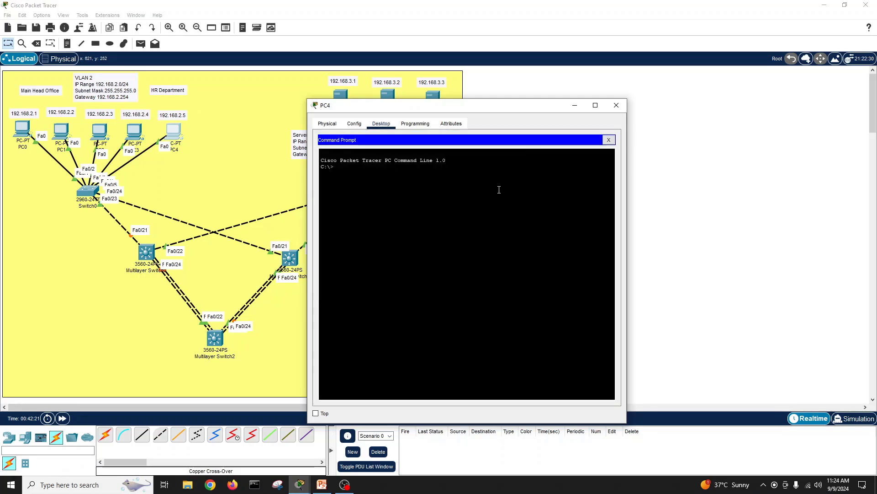
type("ipconfig")
key("Return")
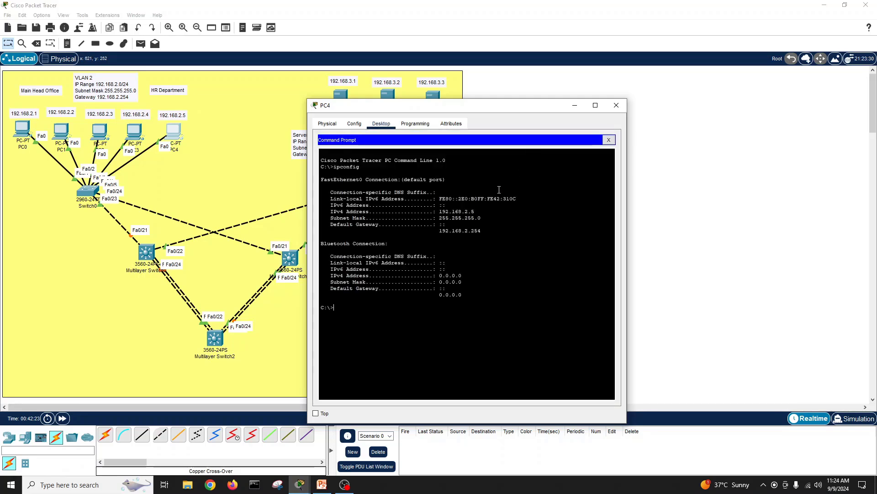
Step: Ping 192.168.2.1, 192.168.2.3, 192.168.2.4 and 192.168.2.5 from PC4
type("ping 192.168.2.1")
key("Return")
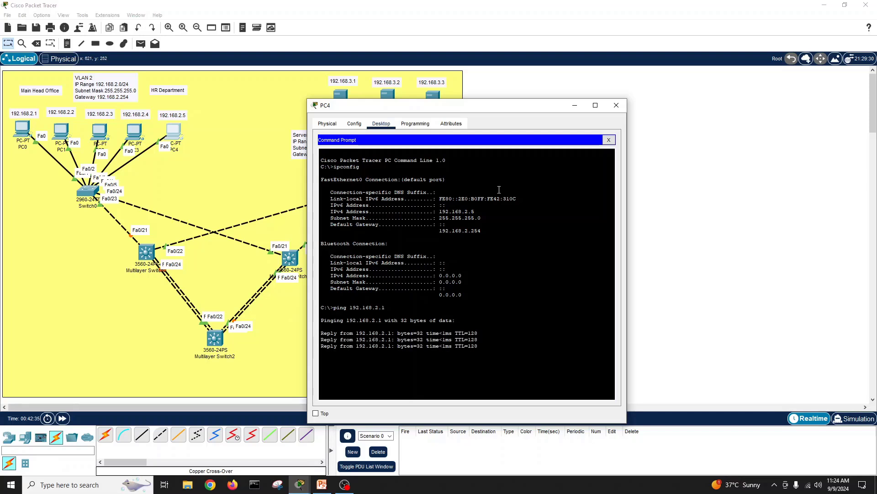
key("Up")
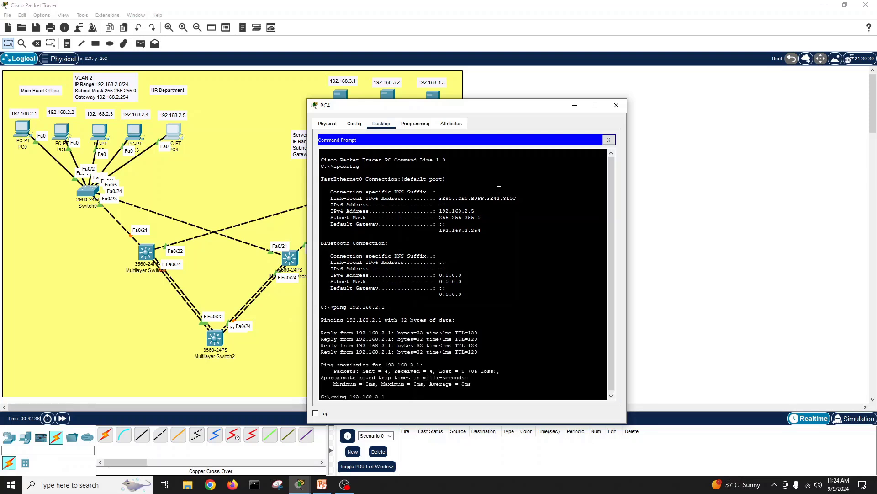
type("3")
key("Return")
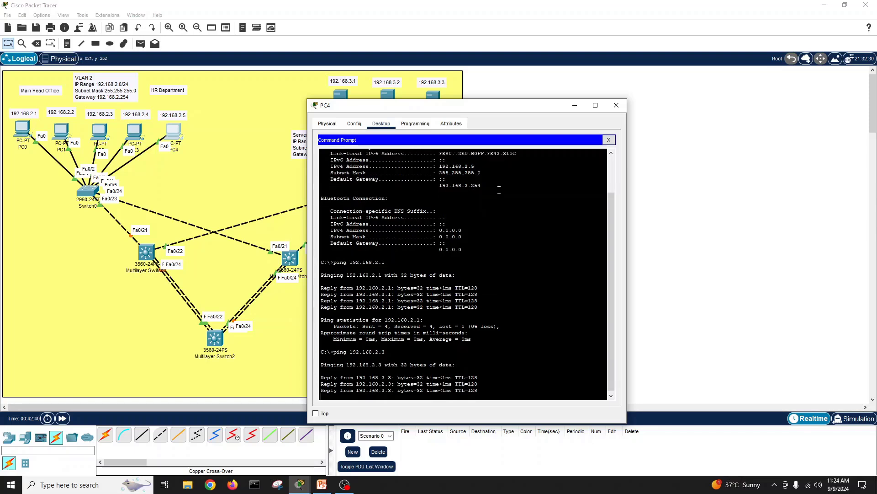
key("Up")
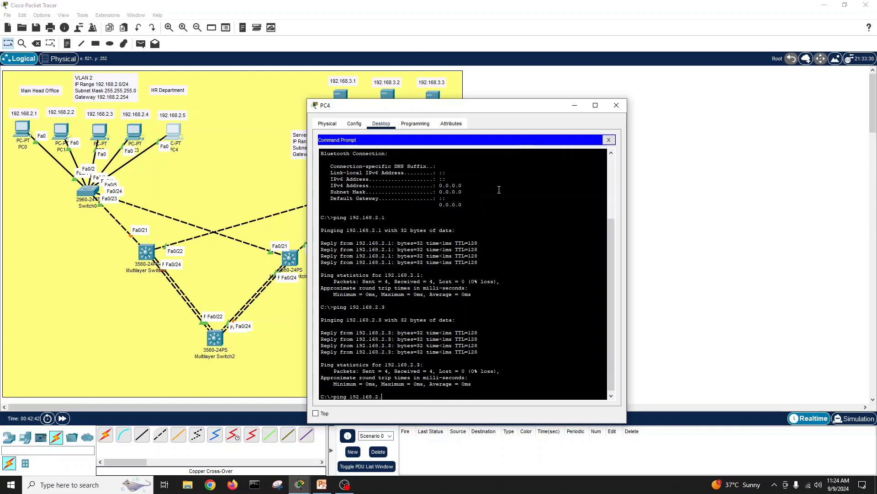
type("4")
key("Return")
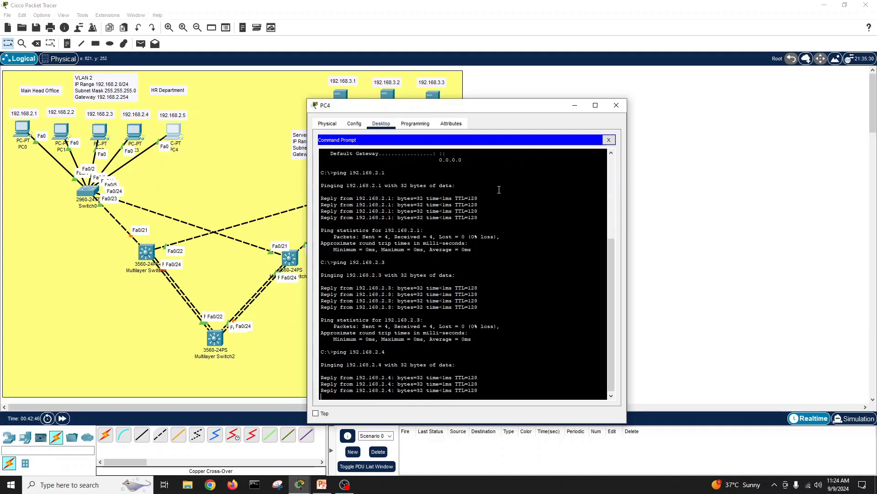
key("Up")
key("BackSpace")
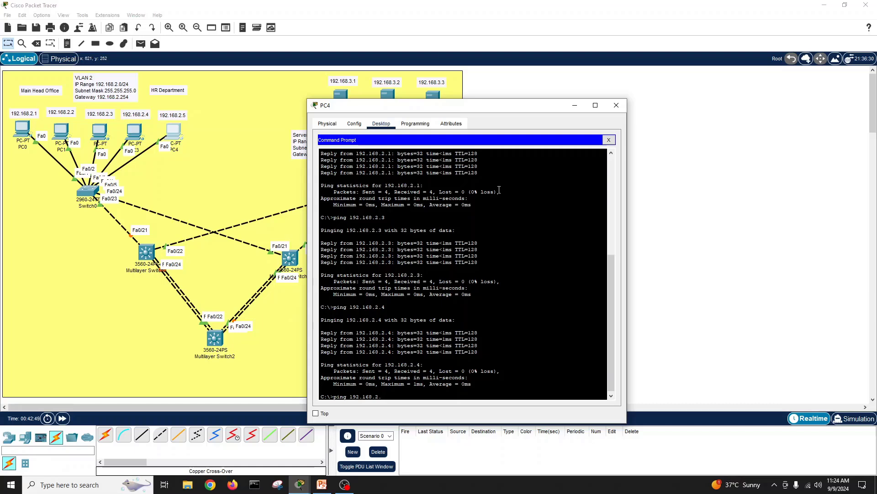
type("5")
key("Return")
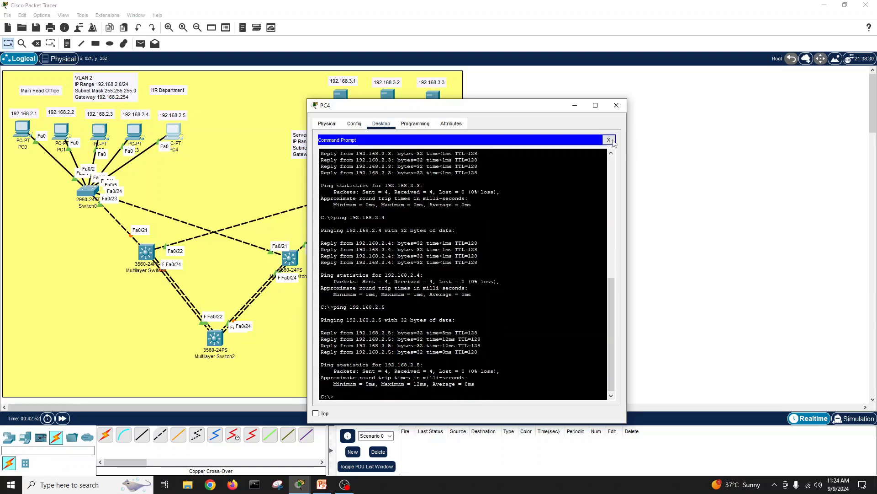
Step: Enter Server1's IPv4 address 192.168.3.1
left_click(609, 141)
left_click(616, 105)
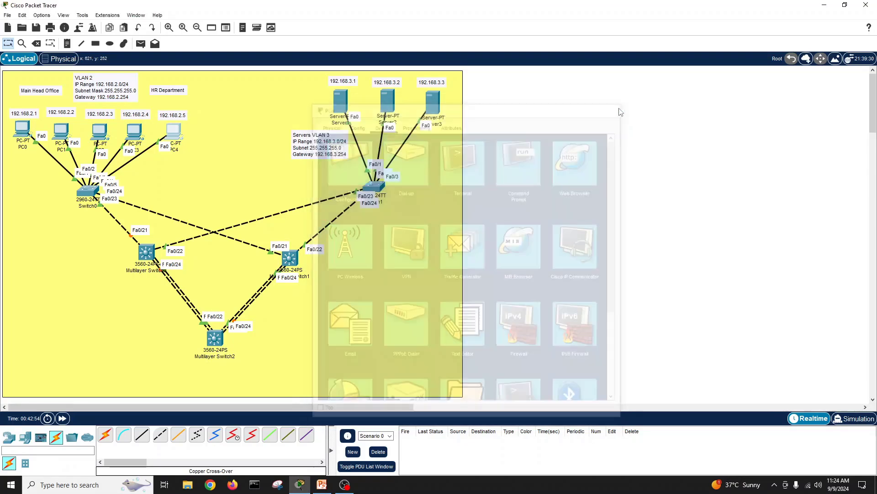
left_click(341, 101)
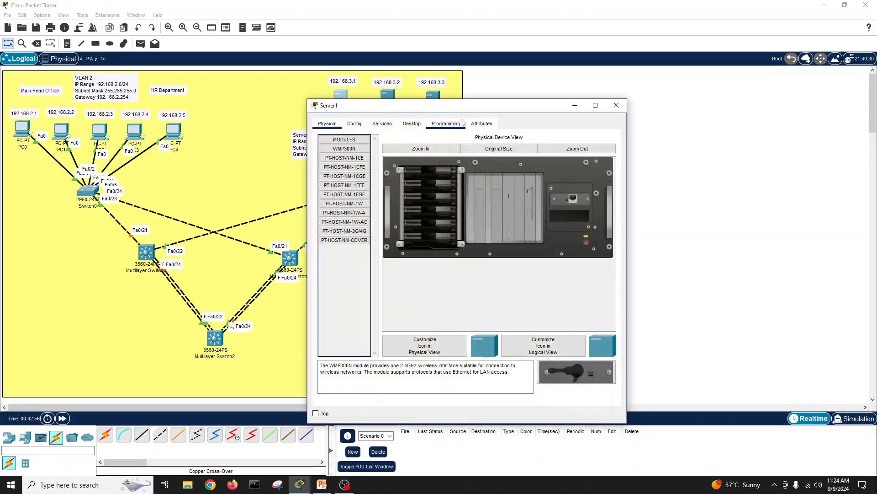
left_click_drag(457, 113, 619, 89)
left_click(518, 101)
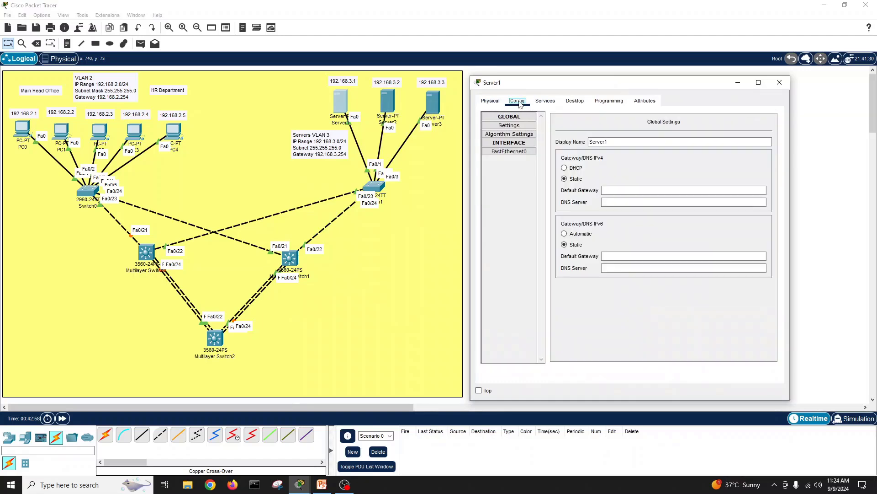
left_click(546, 100)
left_click(575, 101)
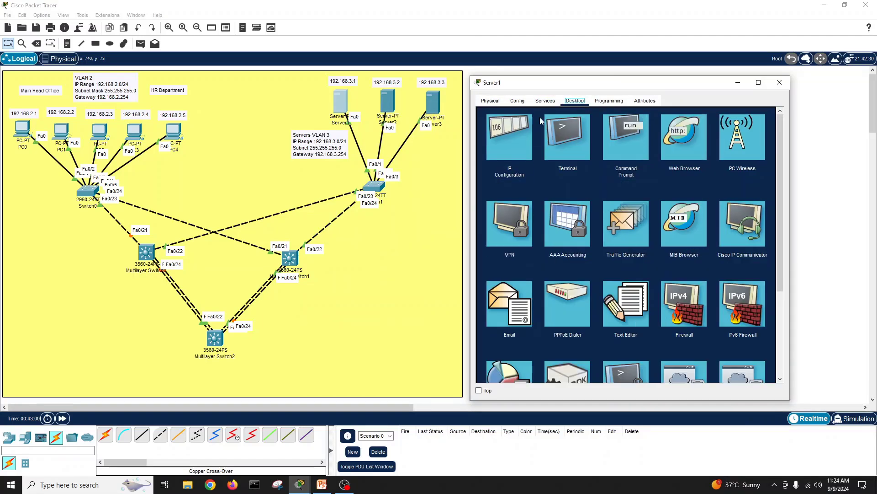
left_click(520, 127)
left_click(602, 154)
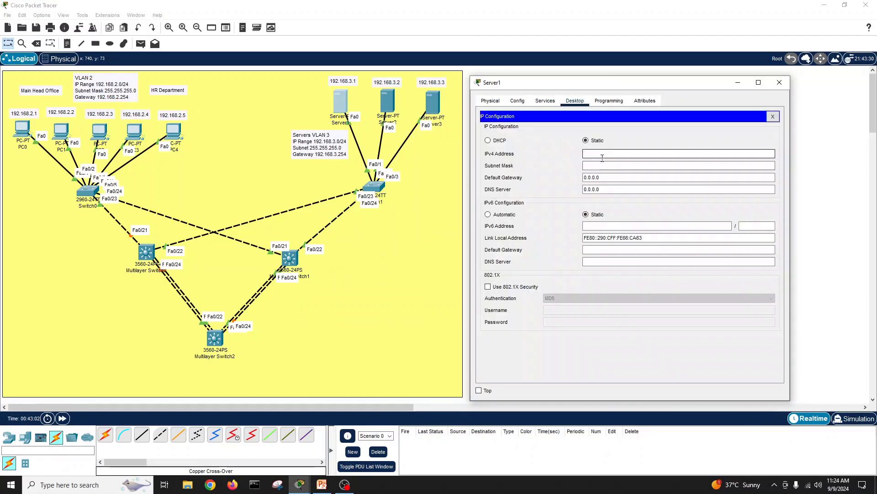
type("192.168.2.1")
key("BackSpace")
key("BackSpace")
key("BackSpace")
type("3.1")
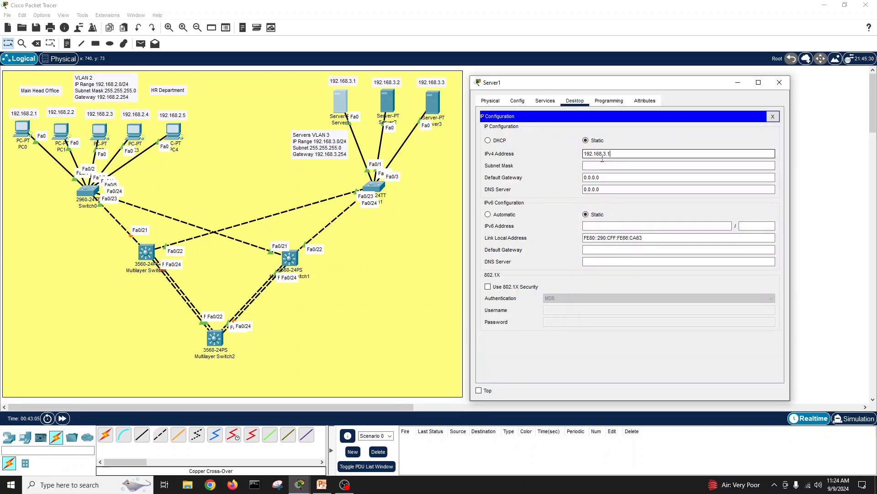
Step: Give Server1 mask 255.255.255.0 and gateway 192.168.3.254
left_click_drag(611, 154, 561, 159)
key("ctrl+c")
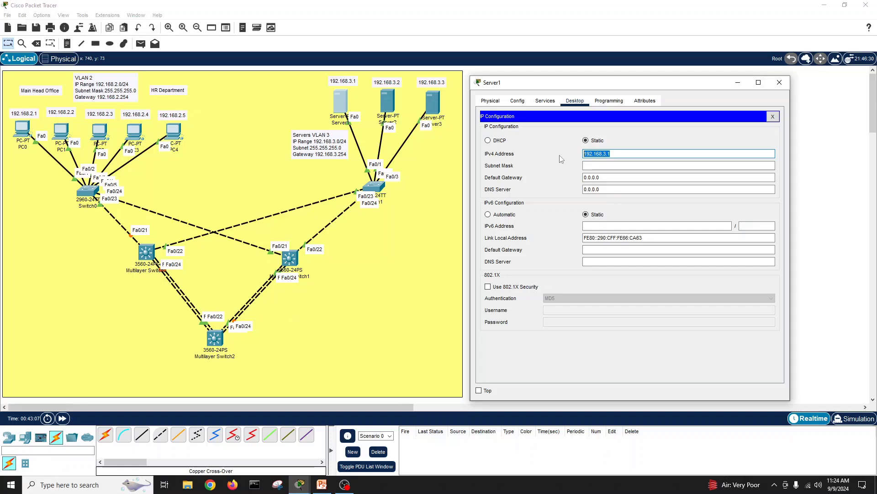
key("Tab")
key("Tab")
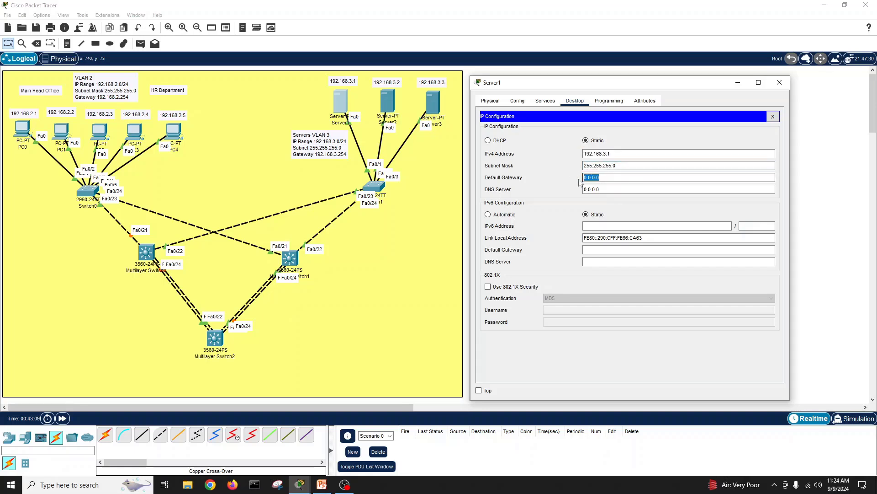
key("ctrl+v")
key("BackSpace")
type("254")
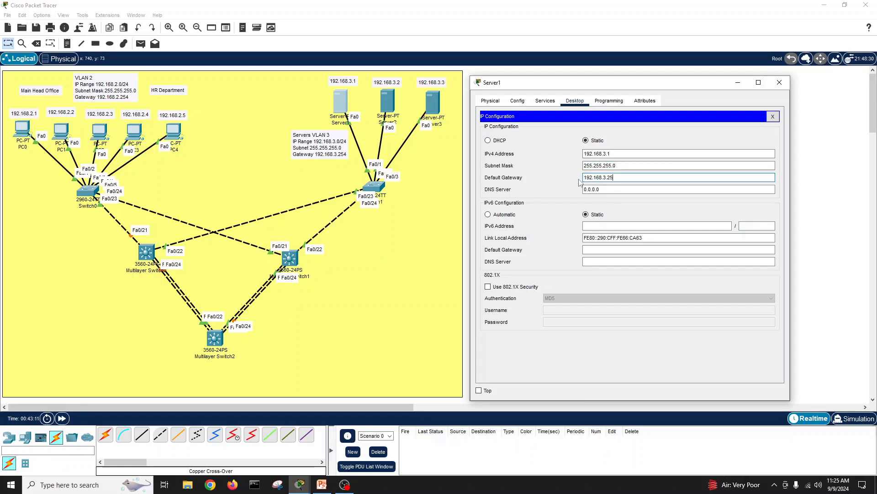
left_click(772, 116)
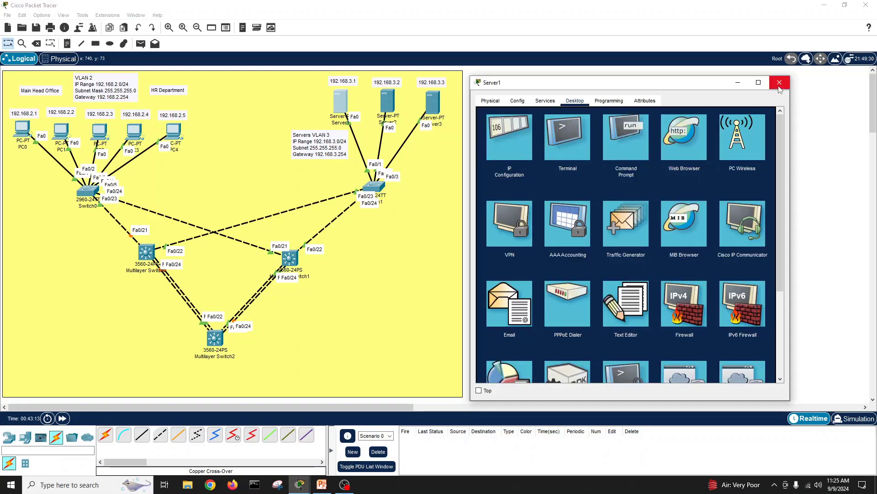
left_click(779, 86)
Step: Enter Server2's IPv4 address 192.168.3.2
left_click(381, 100)
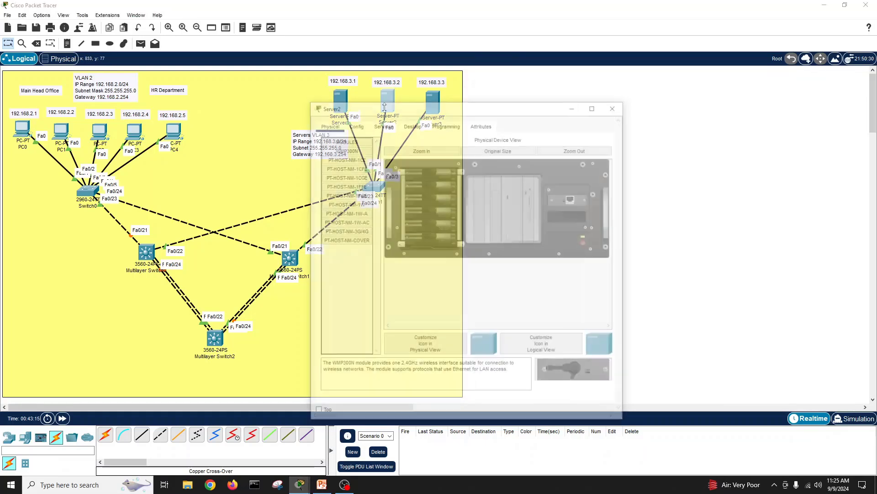
left_click(412, 123)
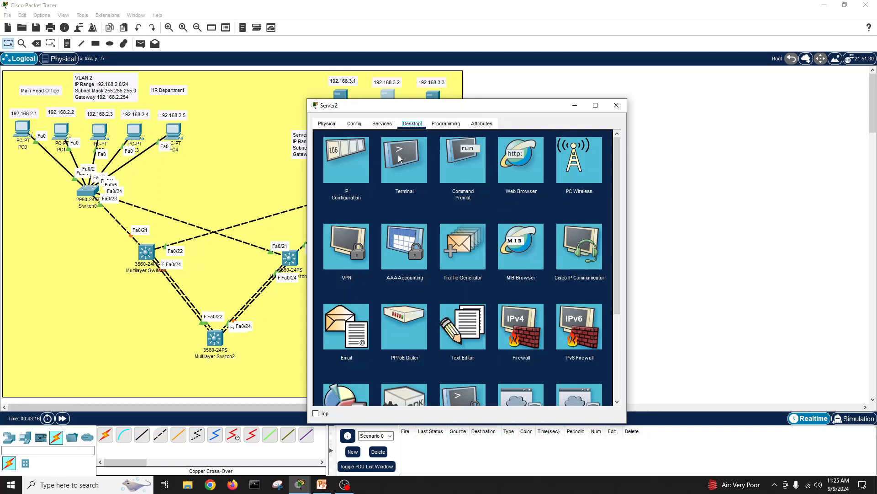
left_click(355, 160)
left_click_drag(461, 112, 649, 87)
left_click(627, 152)
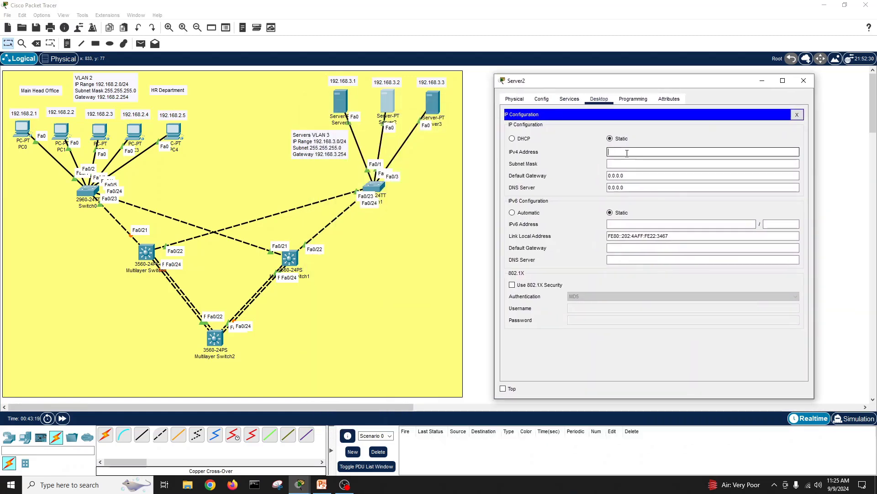
type("192.168.3.5")
key("BackSpace")
type("2")
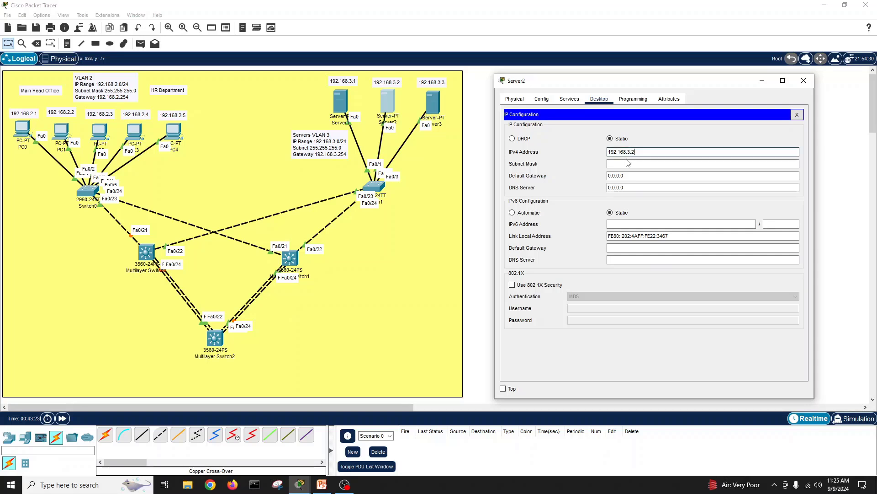
Step: Give Server2 mask 255.255.255.0 and gateway 192.168.3.254
left_click(628, 163)
left_click(626, 175)
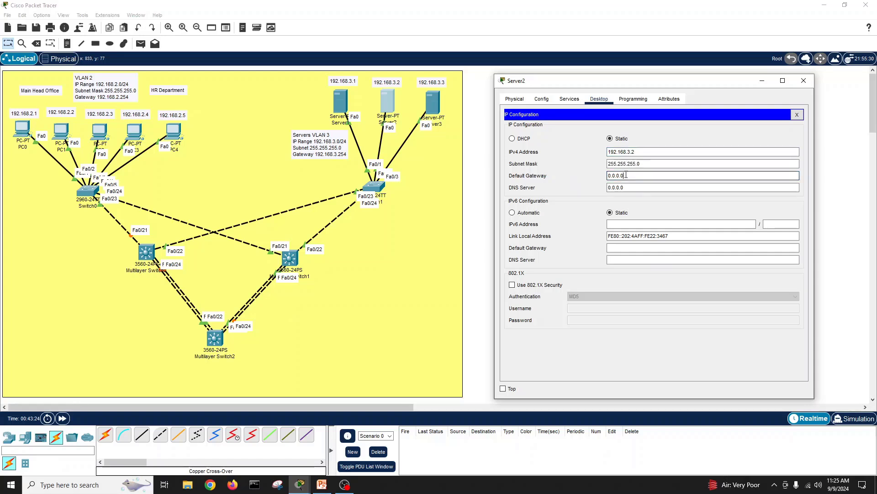
double_click(626, 175)
type("192.168.3.1")
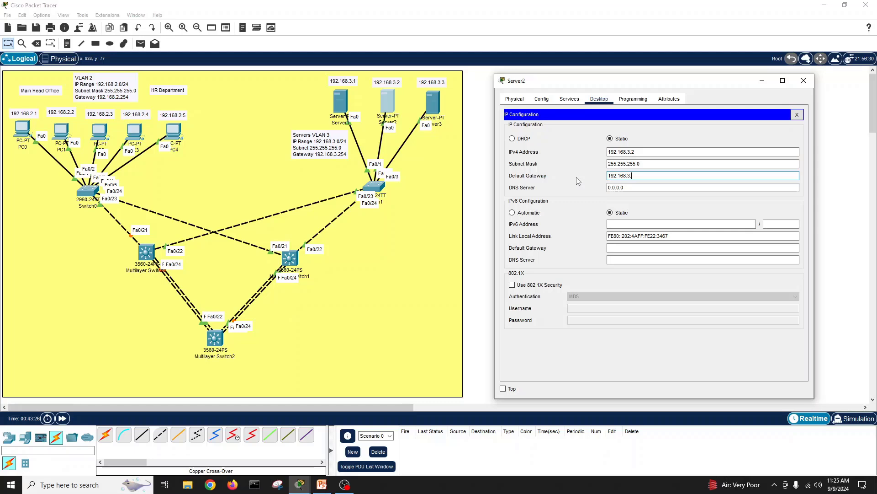
key("BackSpace")
type("254")
left_click(797, 114)
left_click(804, 84)
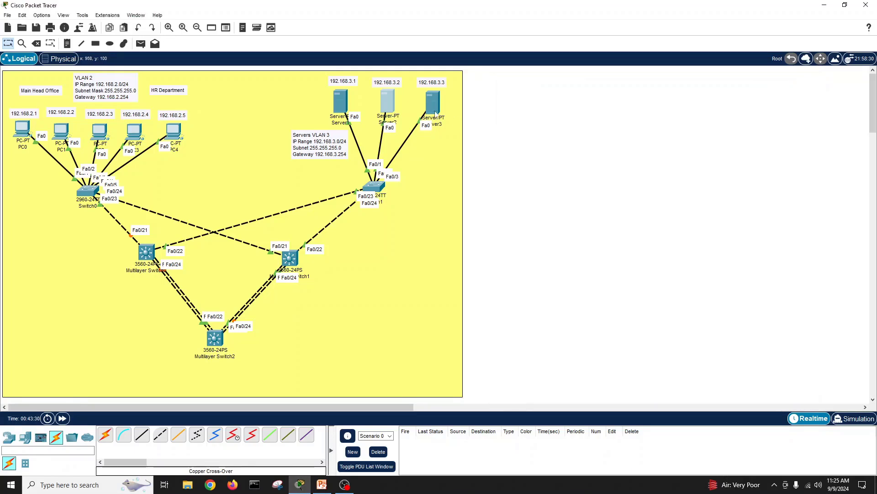
Step: Give Server3 IPv4 192.168.3.3, mask 255.255.255.0 and gateway 192.168.3.254
left_click(428, 106)
left_click_drag(437, 109, 633, 84)
left_click(551, 98)
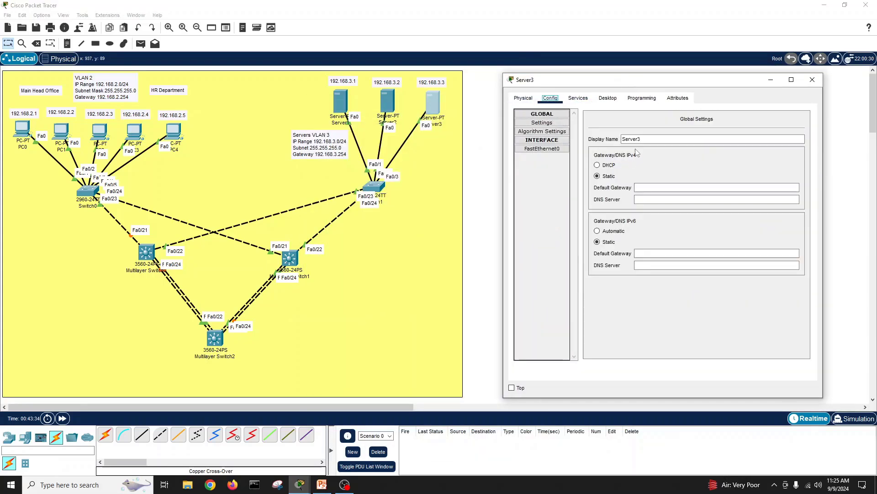
left_click(578, 97)
left_click(608, 98)
left_click(556, 131)
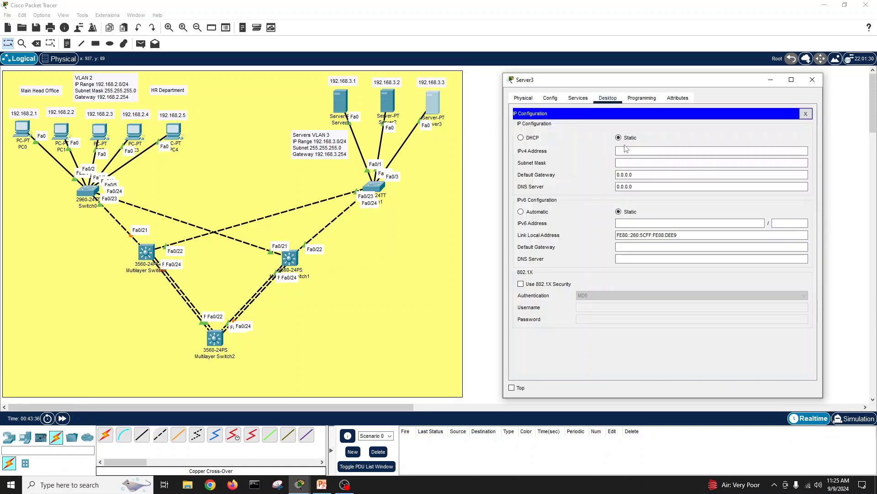
type("192.168.3.1=")
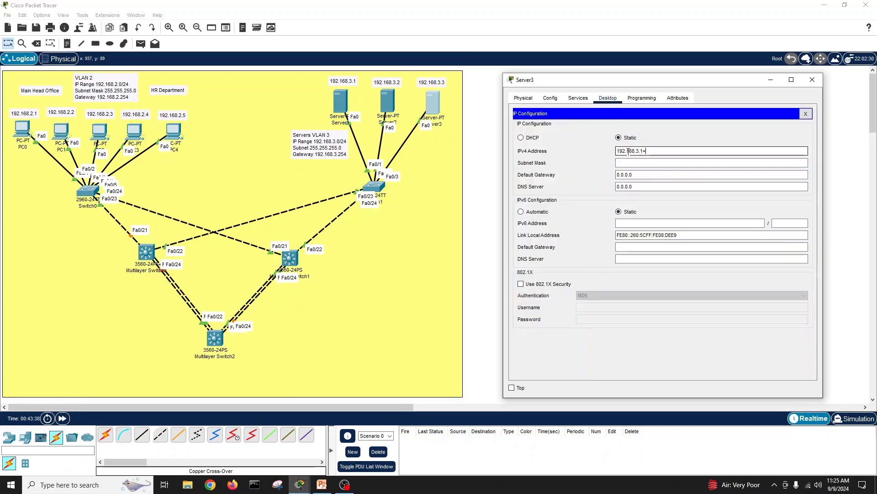
key("BackSpace")
type("3")
key("Tab")
key("Tab")
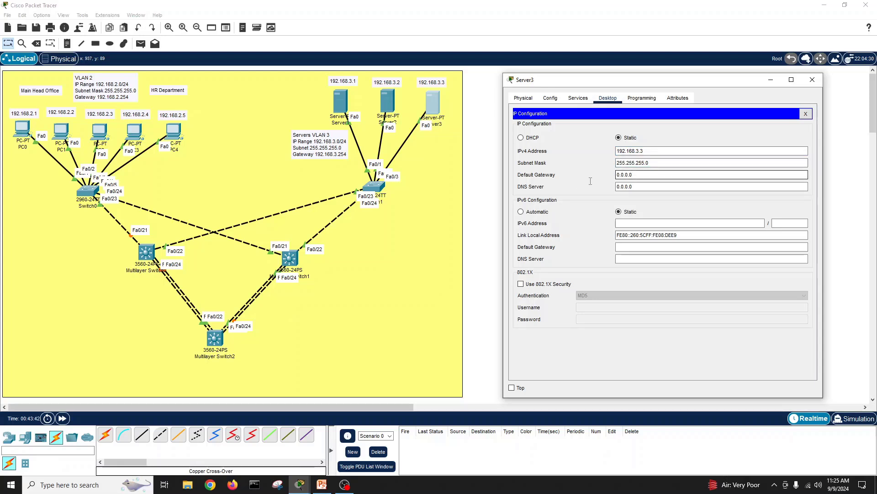
key("ctrl+a")
type("192.168.3.1")
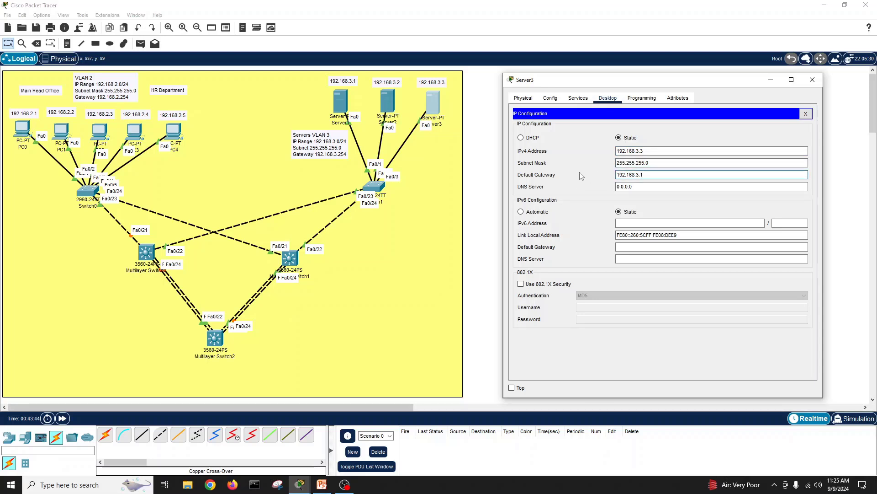
left_click(806, 114)
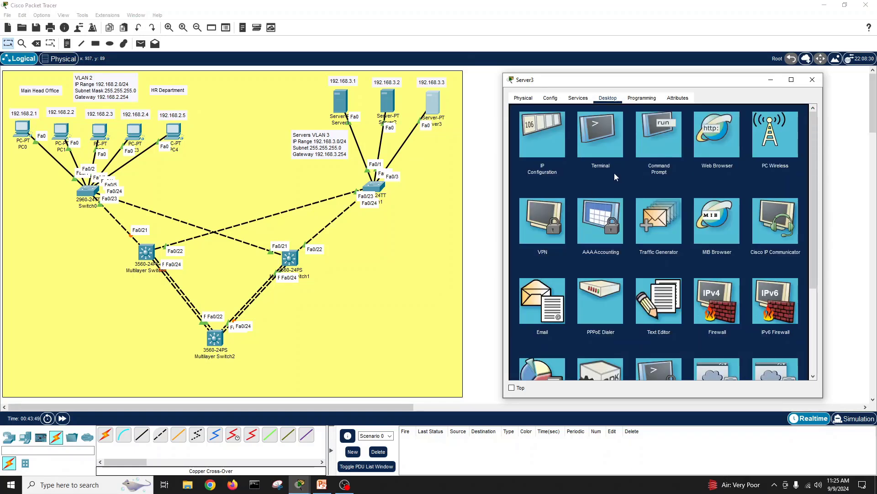
Step: Run ipconfig in Server3's Command Prompt to check its addressing
left_click(813, 80)
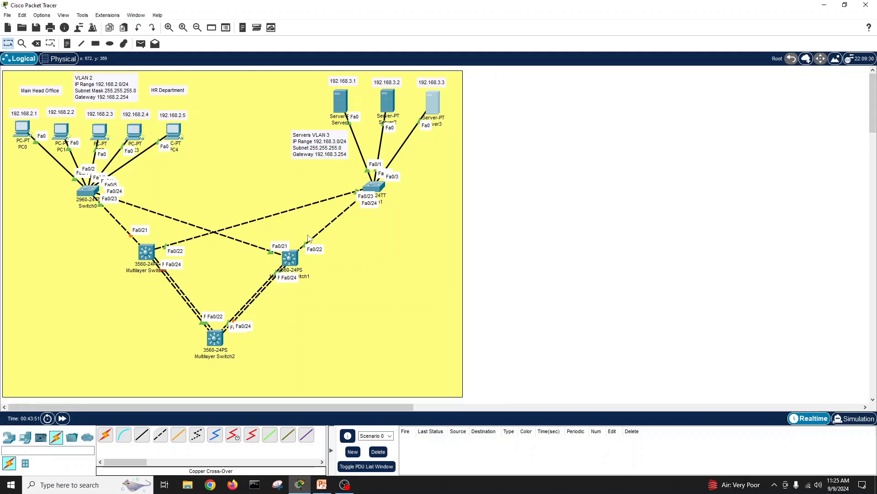
left_click(433, 101)
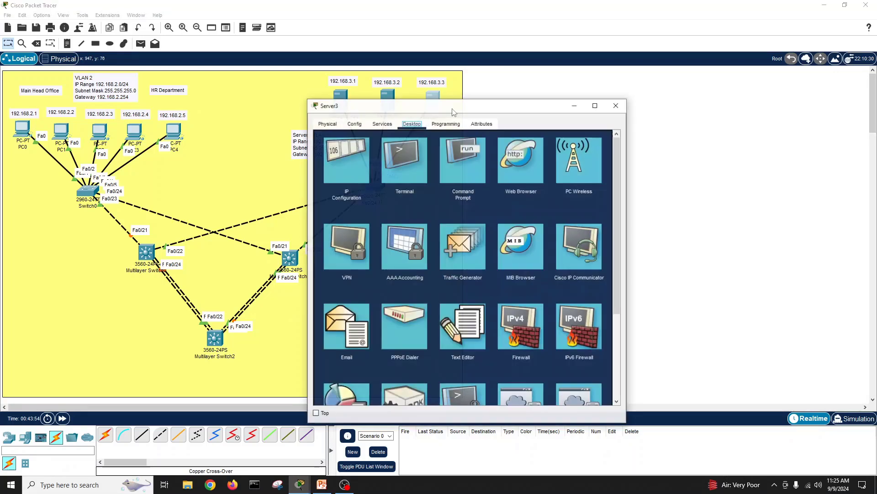
left_click_drag(464, 116, 643, 99)
left_click(649, 147)
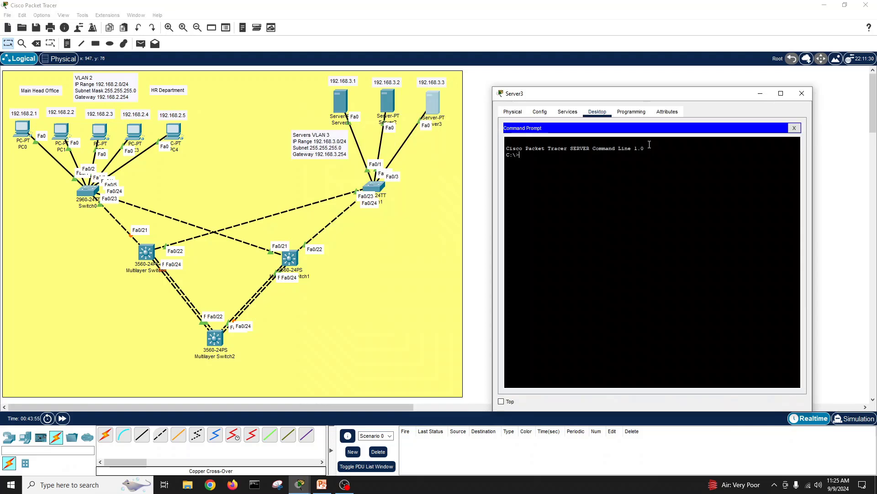
type("ipconfig")
key("Return")
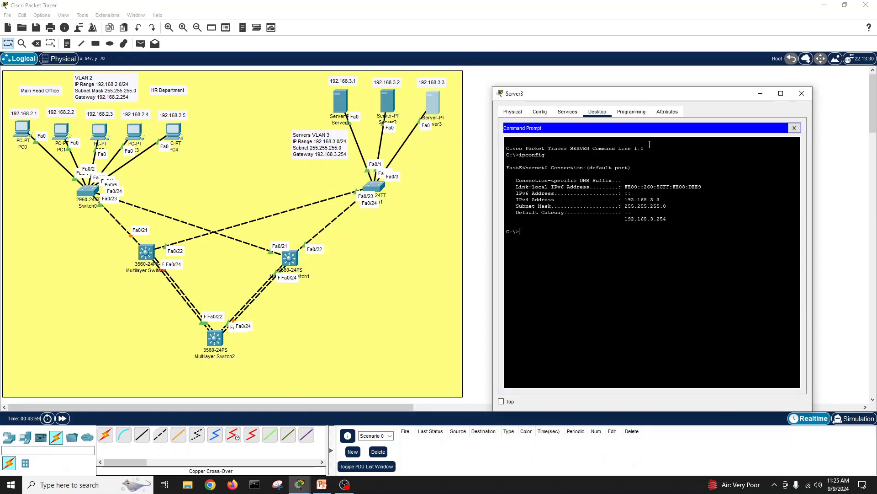
Step: Ping 192.168.3.2 and 192.168.3.1 from Server3, both replying without loss
type("ping 192.168.3.2")
key("Return")
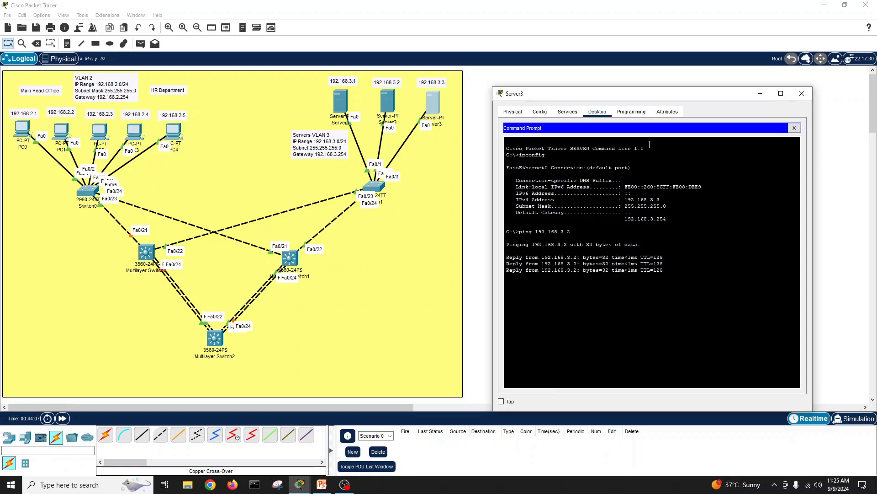
key("Up")
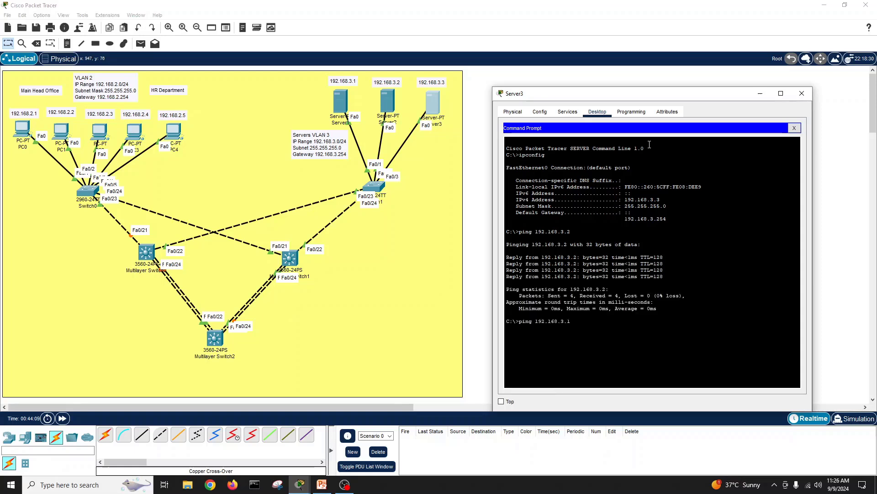
key("Return")
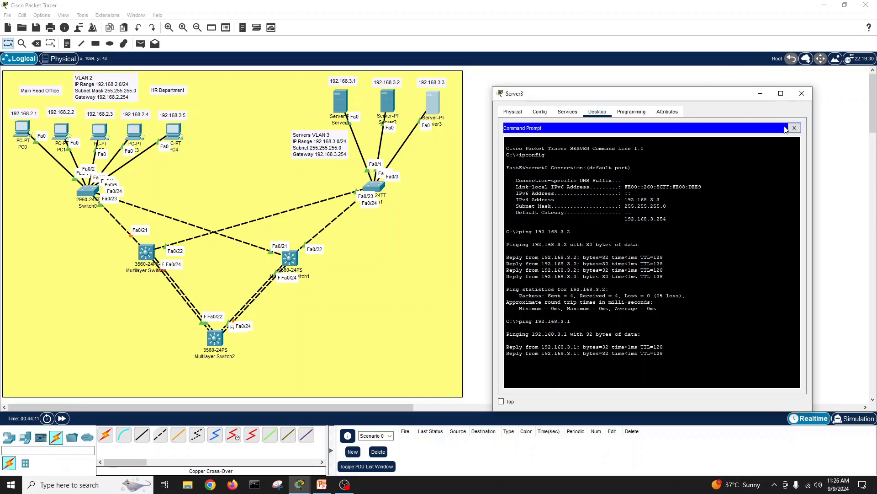
Step: Ping 192.168.2.1 in VLAN 2 from Server3 and see it time out
left_click(794, 128)
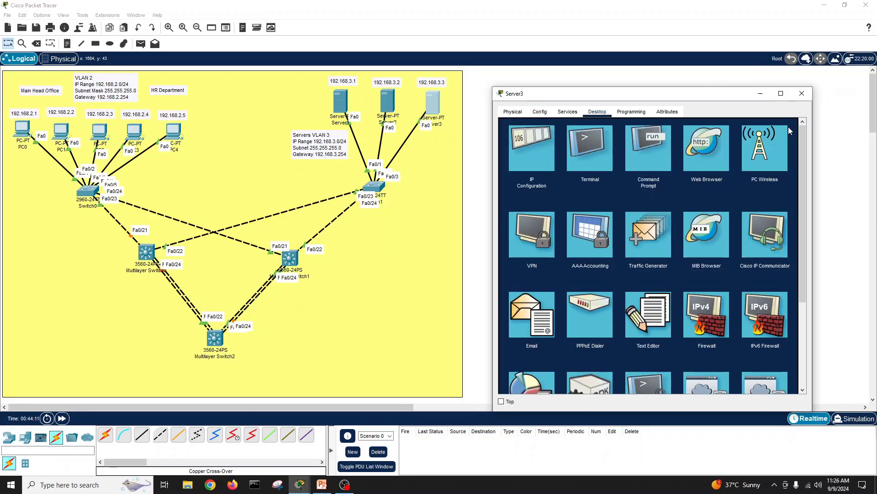
left_click(643, 143)
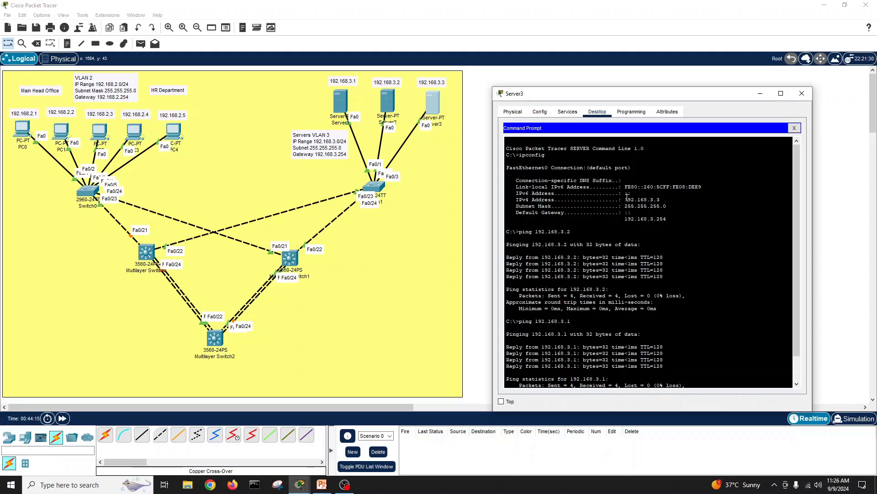
key("Return")
key("Return")
key("Return")
key("Up")
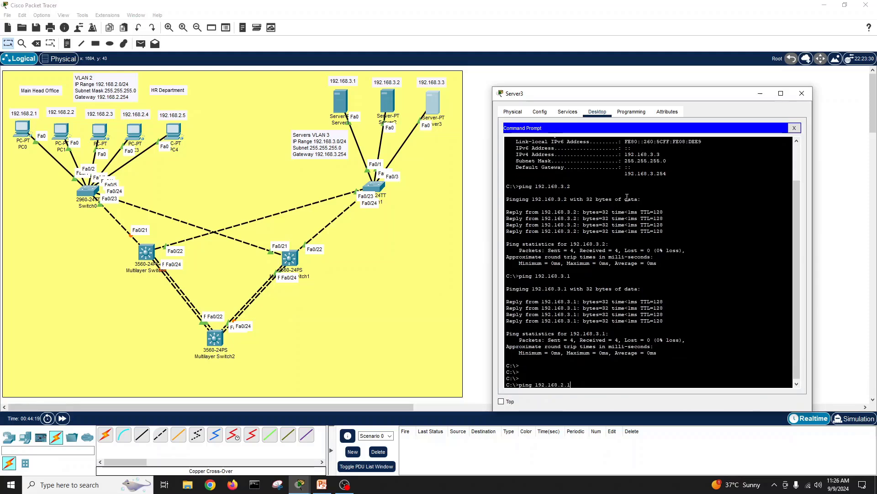
key("Return")
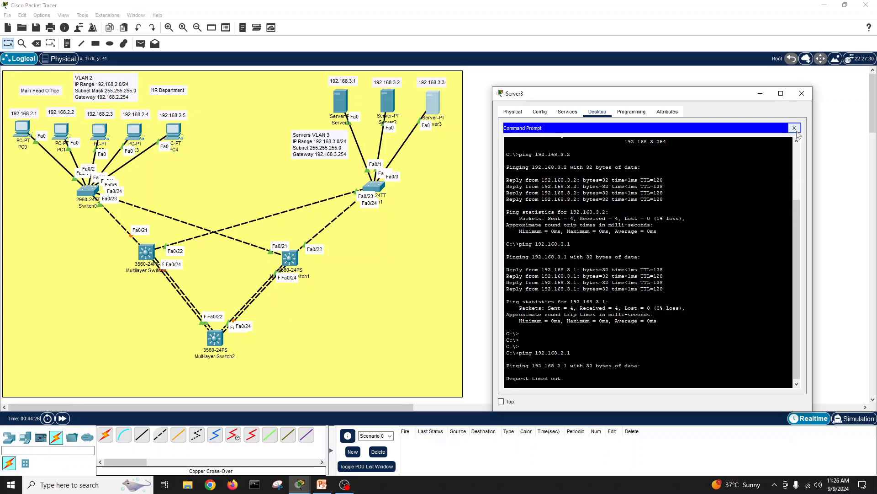
left_click(795, 129)
left_click(801, 93)
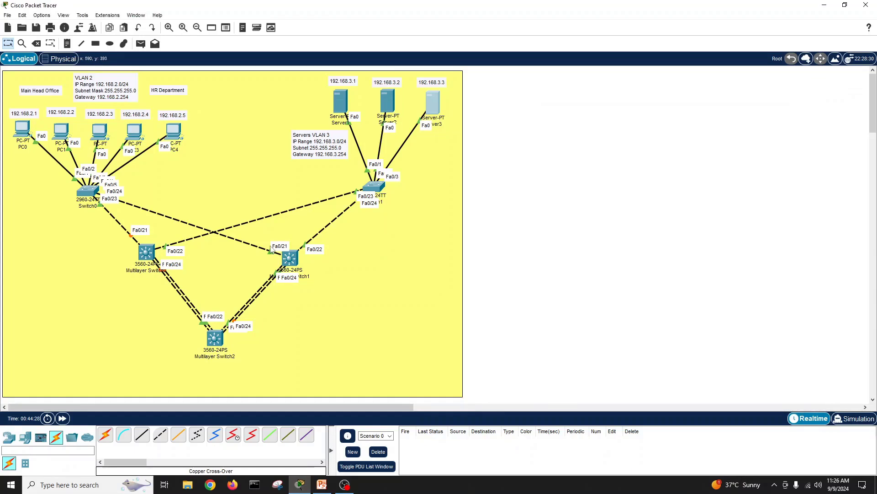
Step: Open Switch0's CLI and bring up the PowerPoint slide of the planned topology
left_click(88, 192)
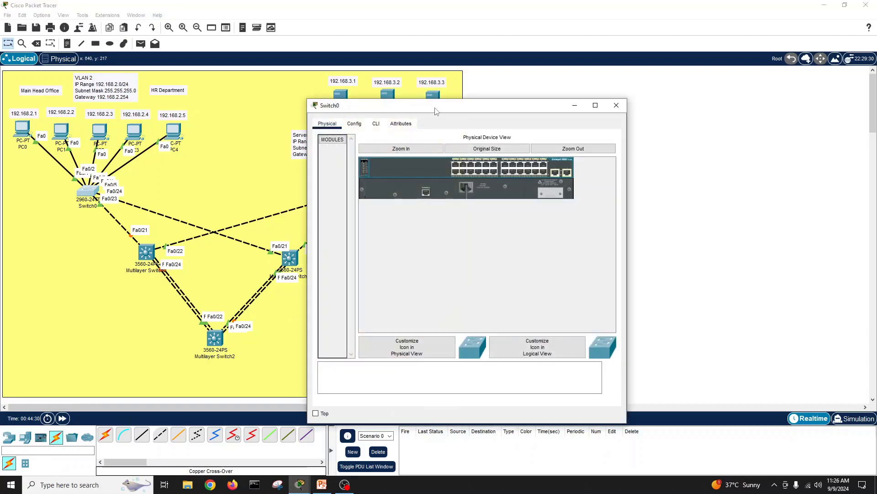
left_click_drag(437, 111, 618, 88)
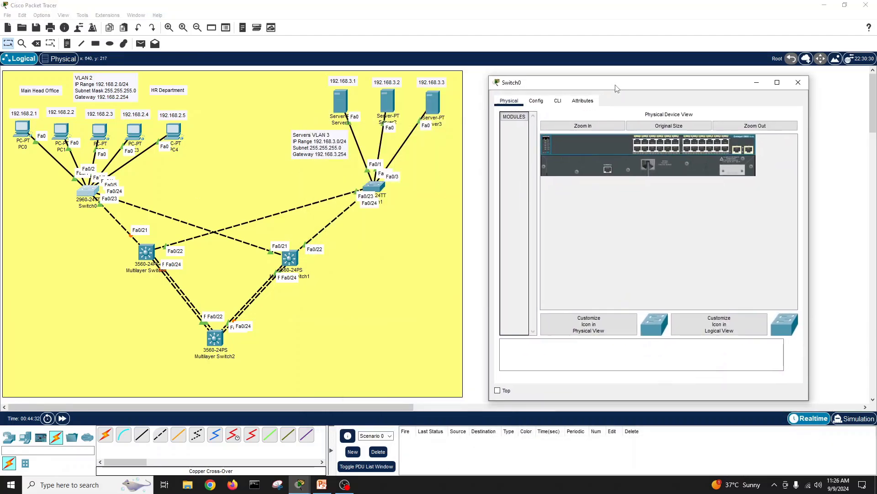
left_click(558, 101)
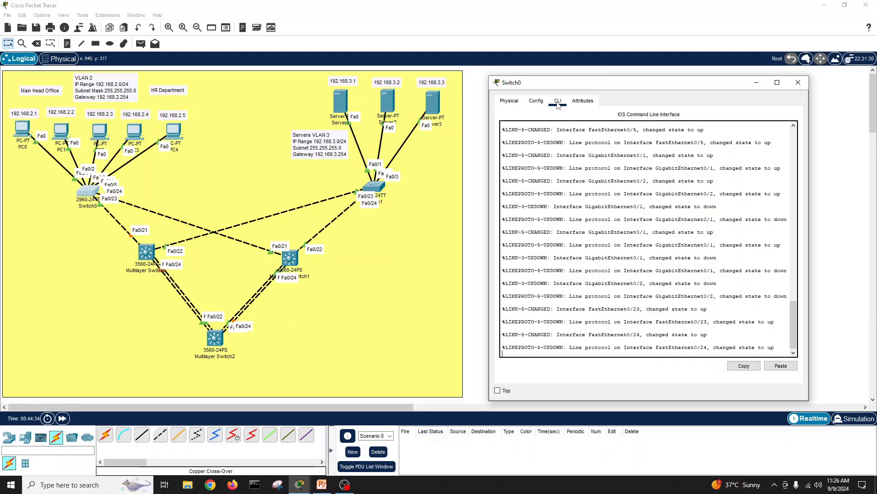
key("Return")
key("Return")
key("Return")
key("Return")
key("Return")
key("Return")
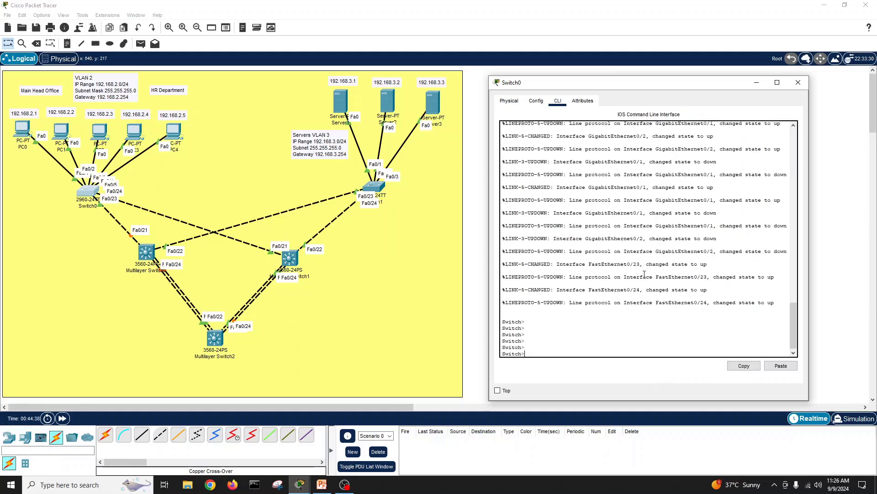
left_click(321, 485)
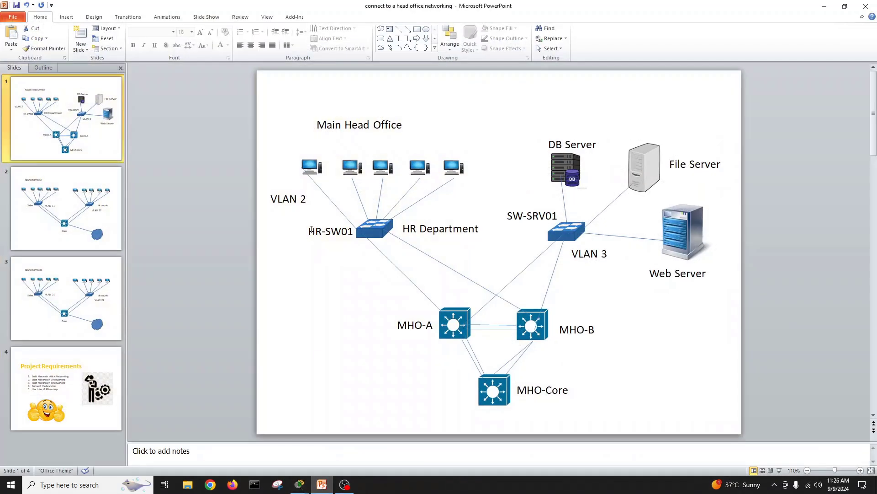
Step: Check the planned name HR-SW01, then enter privileged and global configuration mode on Switch0
left_click(310, 230)
left_click(824, 7)
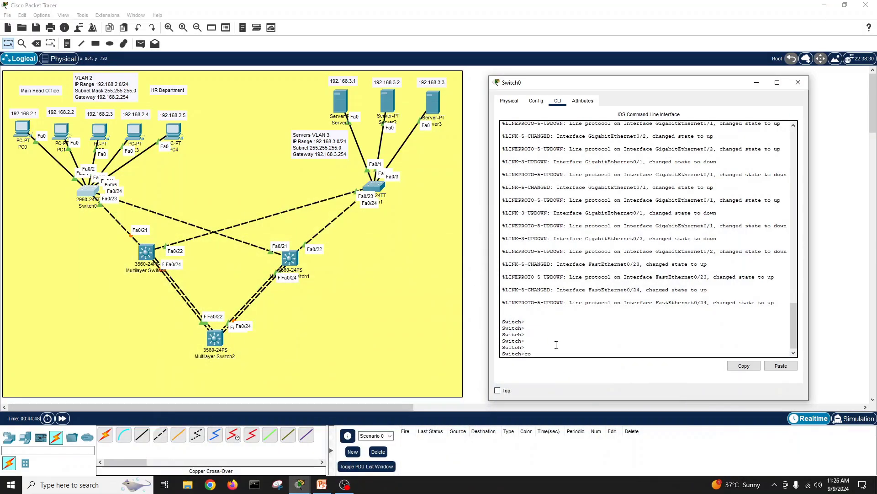
key("BackSpace")
key("BackSpace")
type("en")
key("Return")
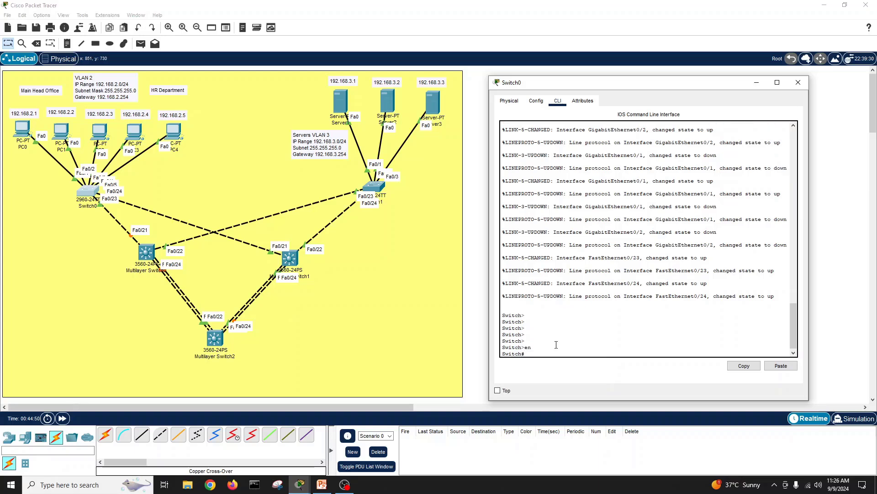
key("Return")
key("Return")
type("conf t")
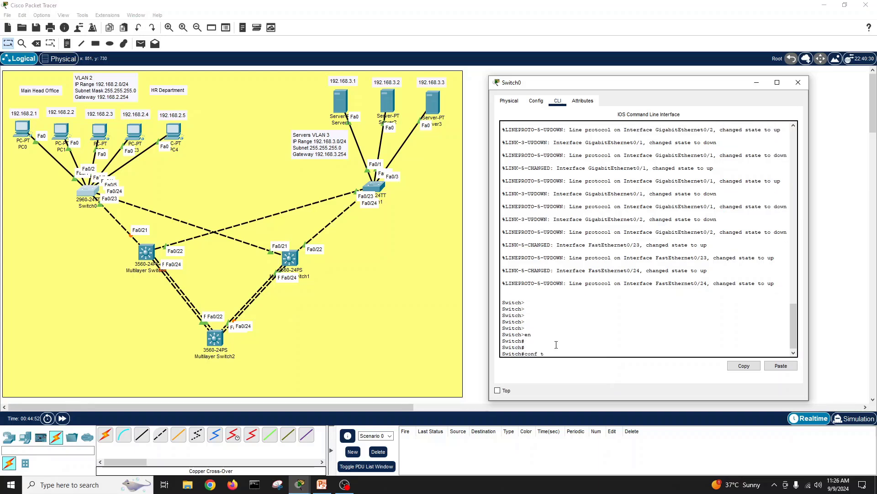
key("Return")
key("Return")
key("Return")
key("Return")
Step: Set the switch hostname to HR-SW01
type("host")
key("Tab")
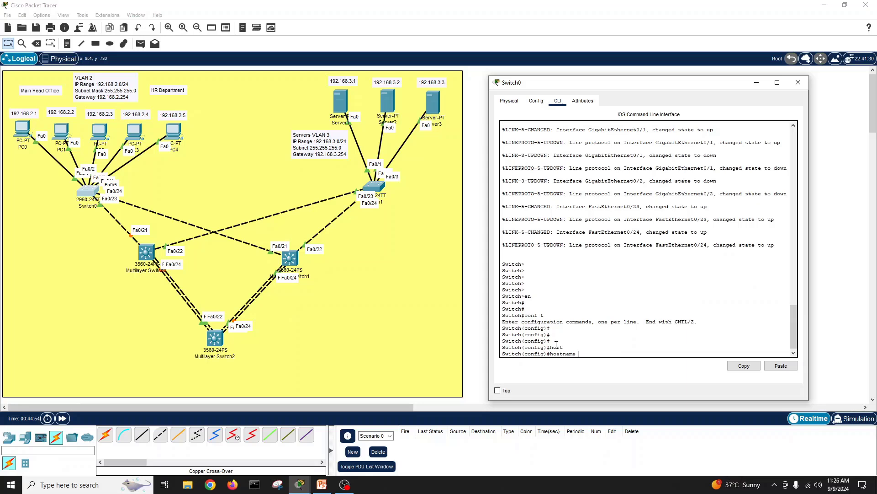
type("HR-MOF")
left_click(322, 486)
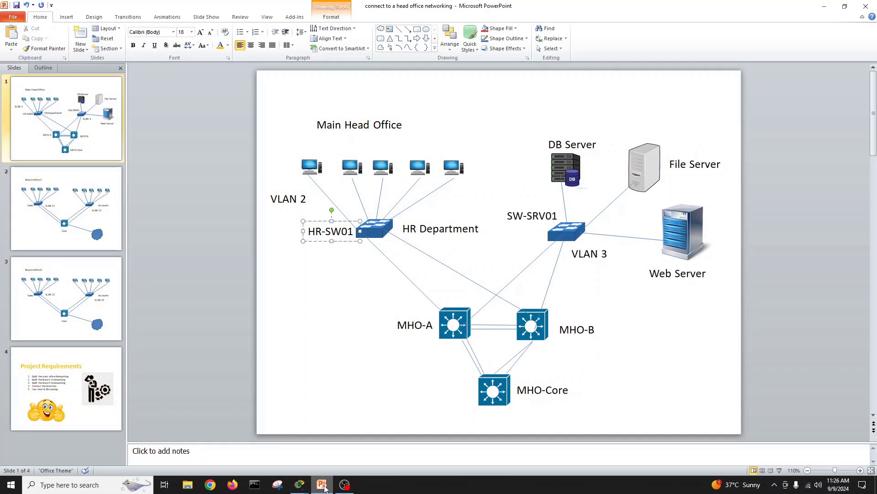
left_click(324, 487)
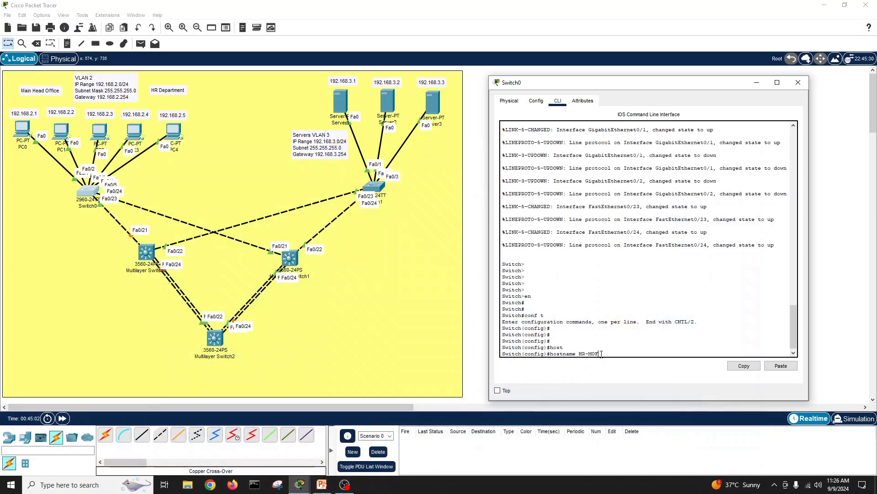
key("BackSpace")
key("BackSpace")
key("BackSpace")
type("SW01")
key("Return")
key("Return")
key("Return")
key("Return")
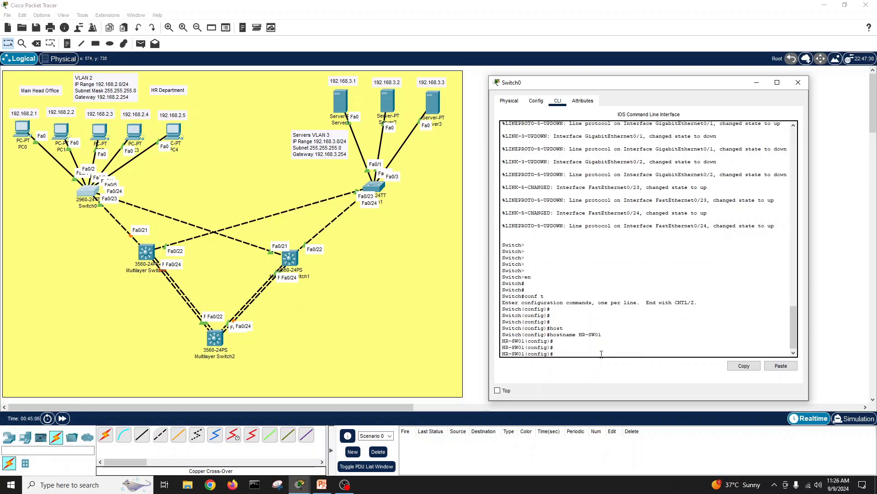
Step: Exit configuration mode and run show vlan to list the switch's VLANs
type("exit")
key("Return")
type("sh")
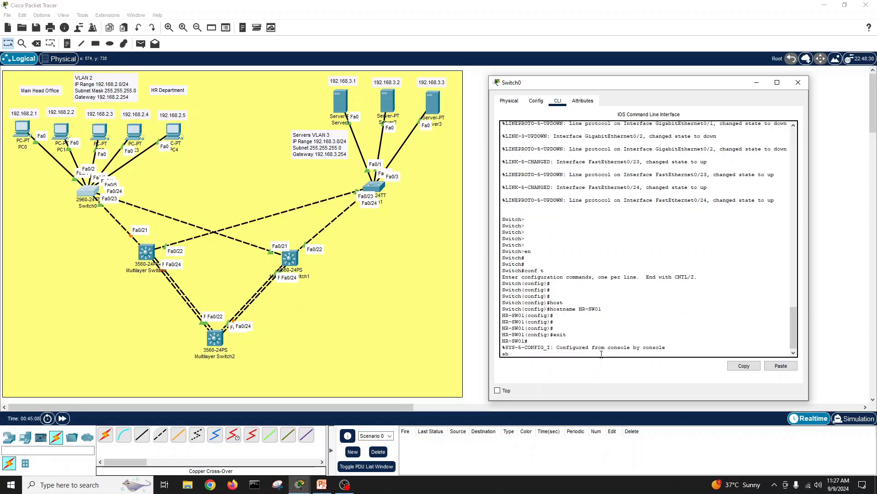
type("ow vlan")
key("Return")
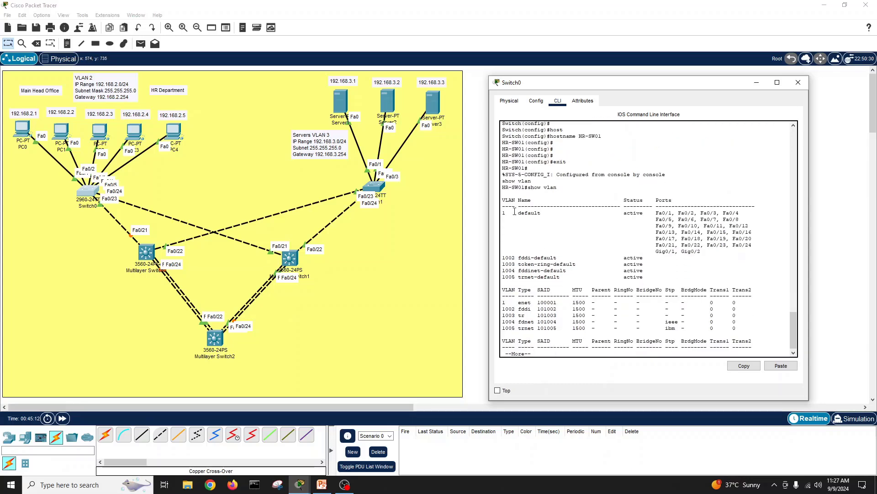
Step: Create VLAN 2 and name it HR-Department in global configuration mode
key("space")
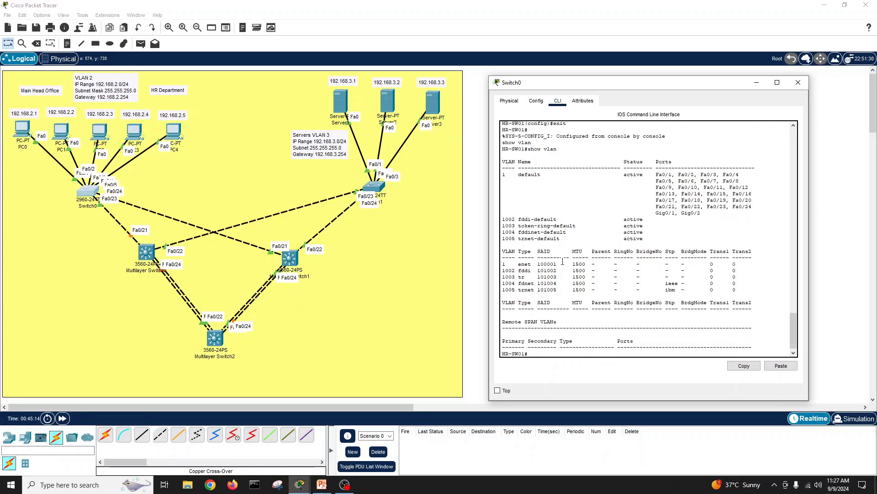
key("Return")
key("Return")
key("Return")
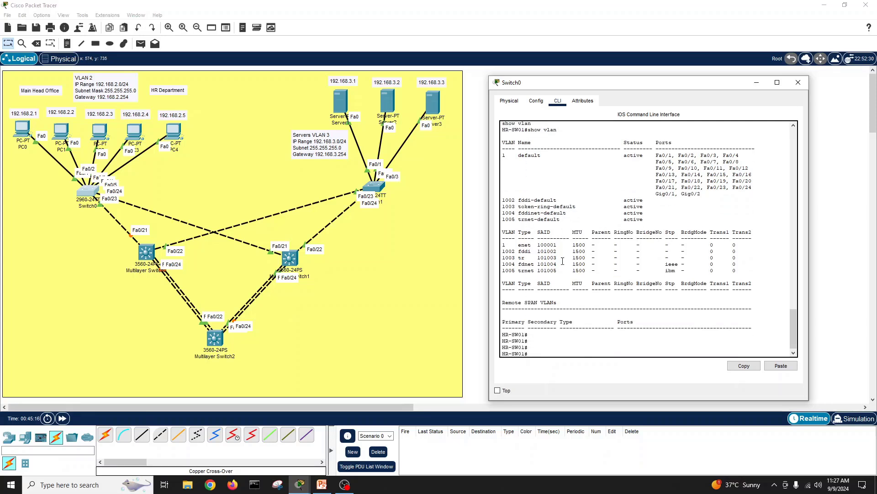
type("conf t")
key("Return")
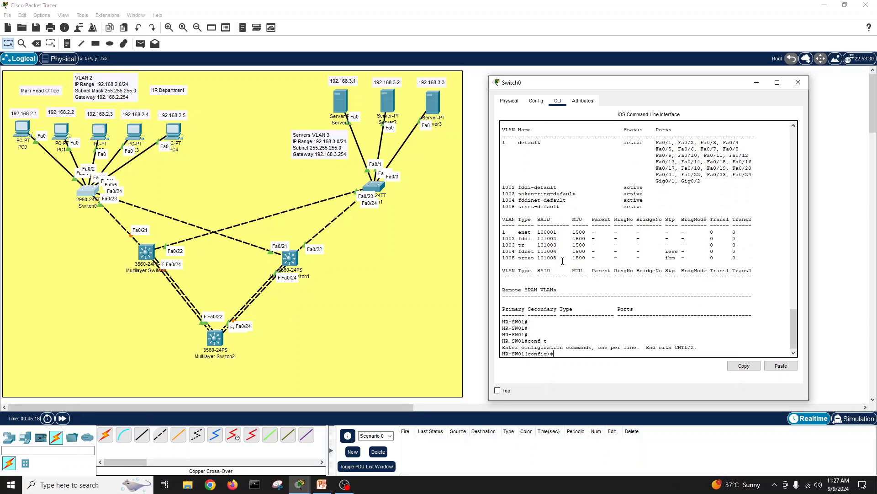
type("vlan 2")
key("Return")
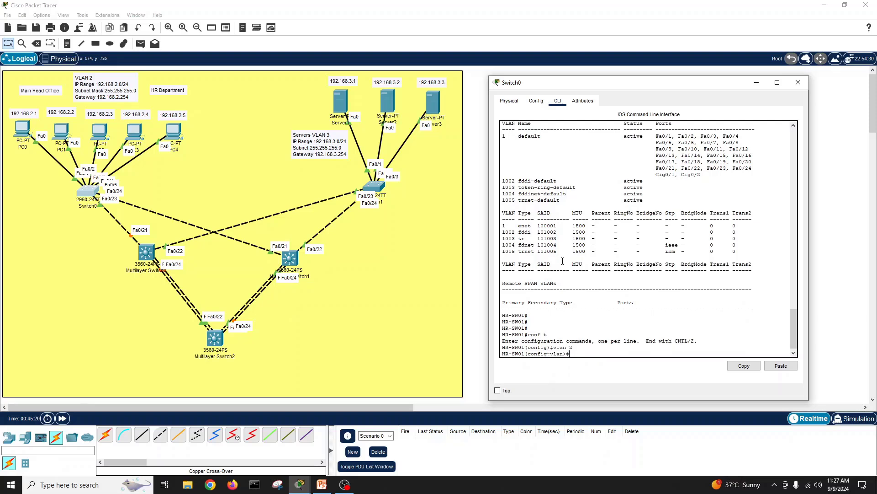
type("name")
type("HR-Department")
key("Return")
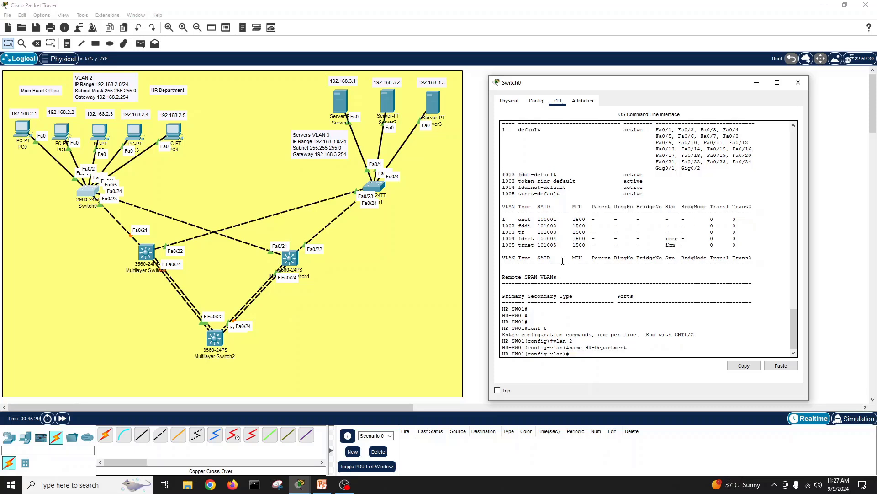
type("no sh")
key("Return")
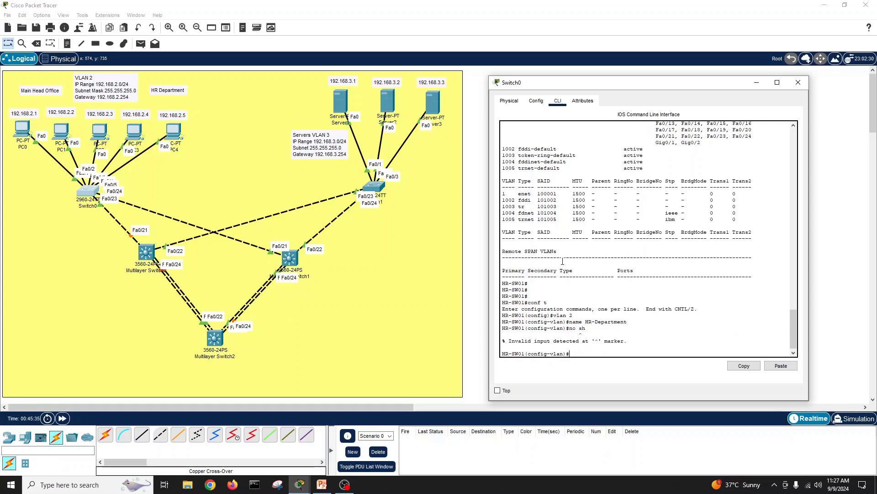
Step: Exit configuration mode twice and page through show vlan to confirm HR-Department is active
type("exit")
key("Return")
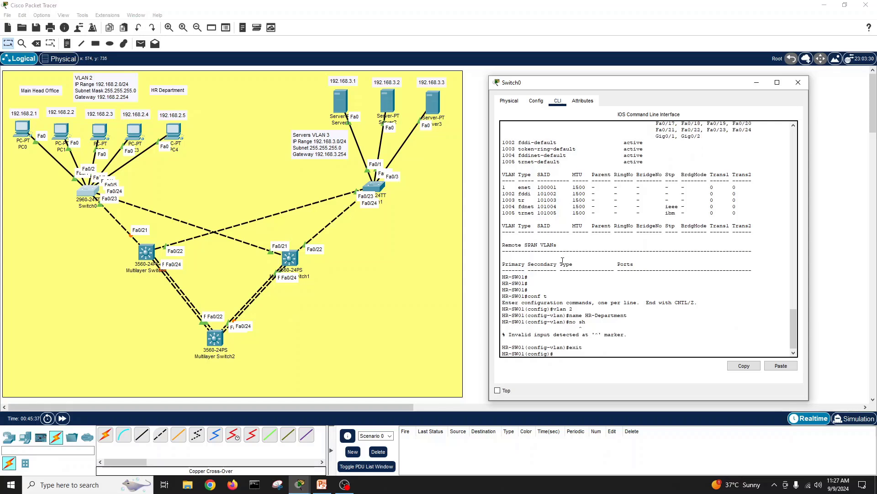
type("exit")
key("Return")
type("show")
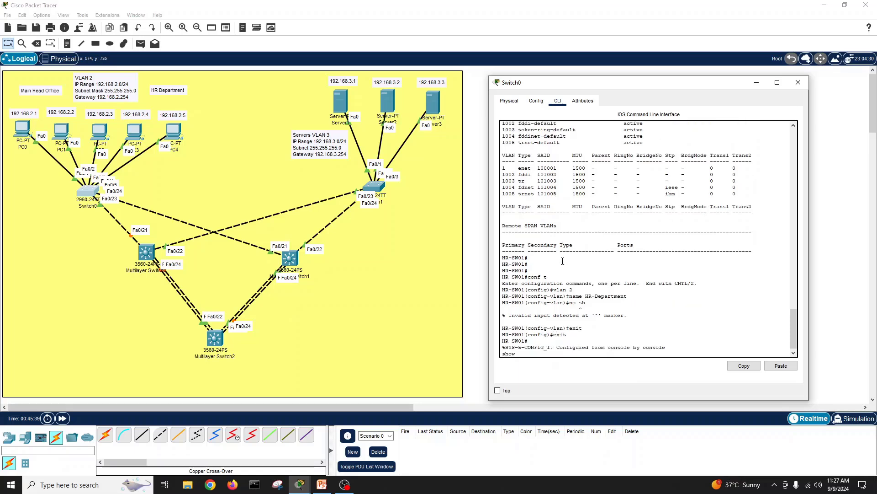
type(" vlan")
key("Return")
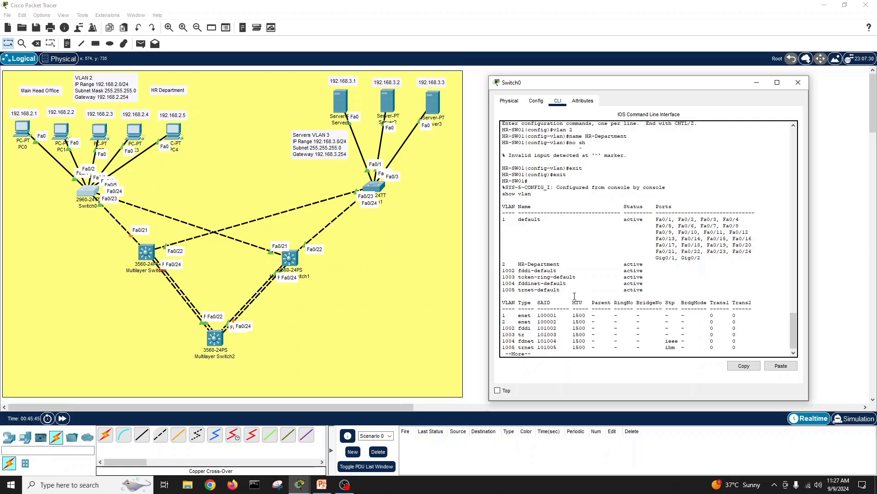
key("Return")
key("Return")
key("Return")
key("Return")
key("Return")
key("Return")
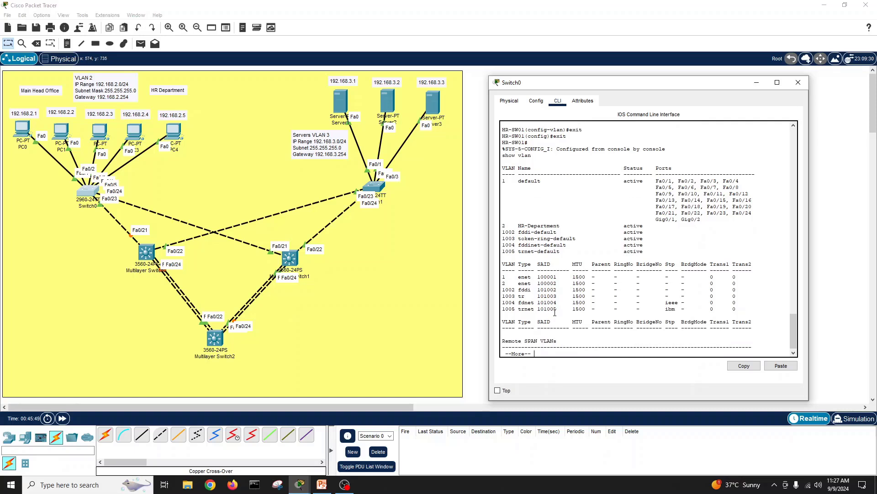
key("Return")
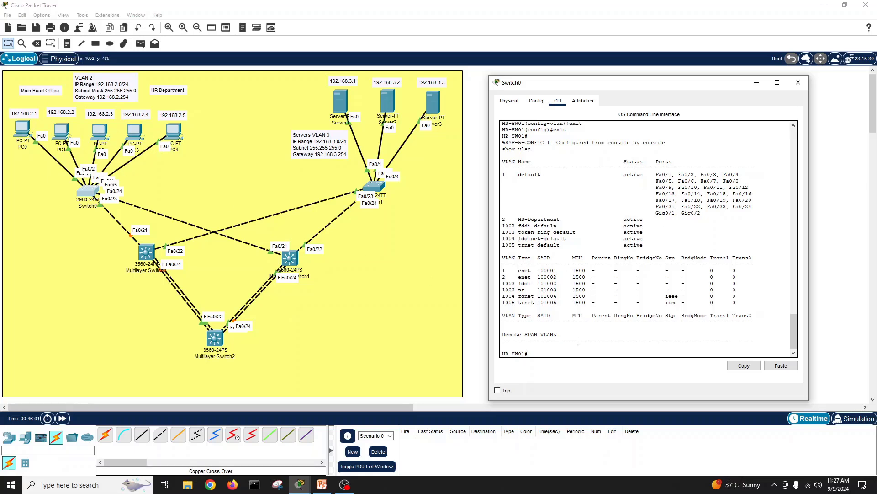
key("Return")
key("Return")
key("Return")
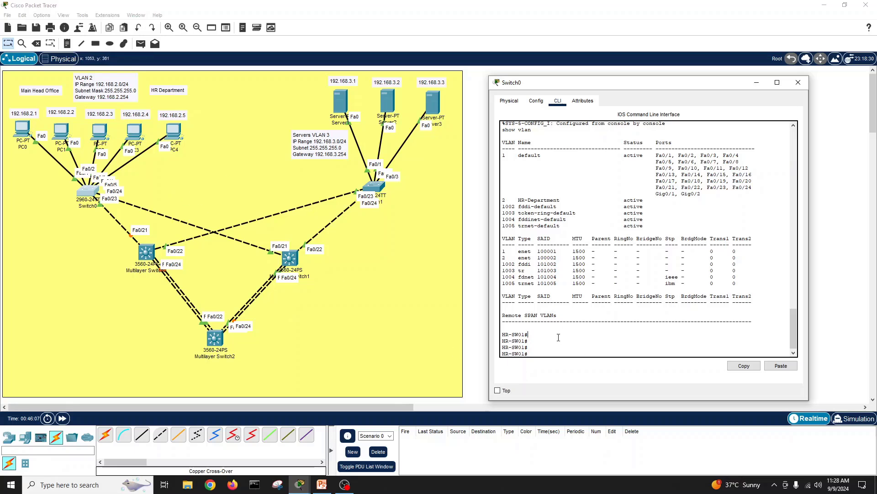
Step: Run show interfaces status, noting the connected ports still sit in VLAN 1
type("show int statu")
key("Tab")
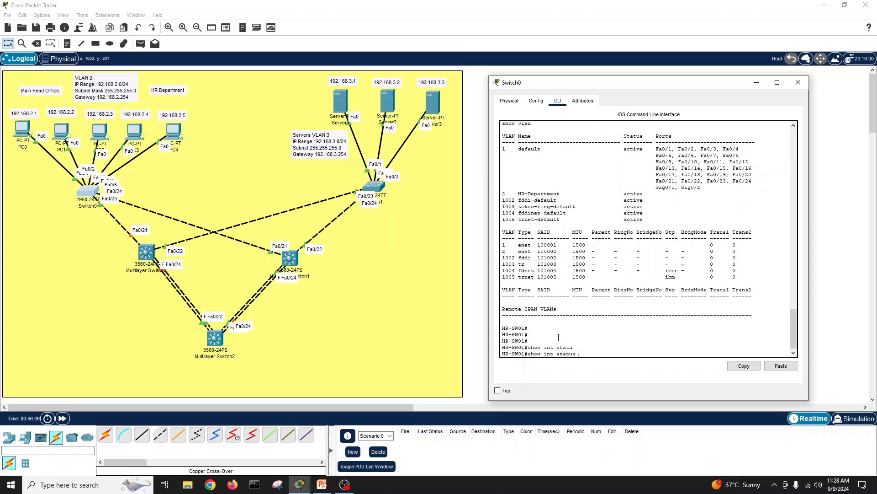
key("Return")
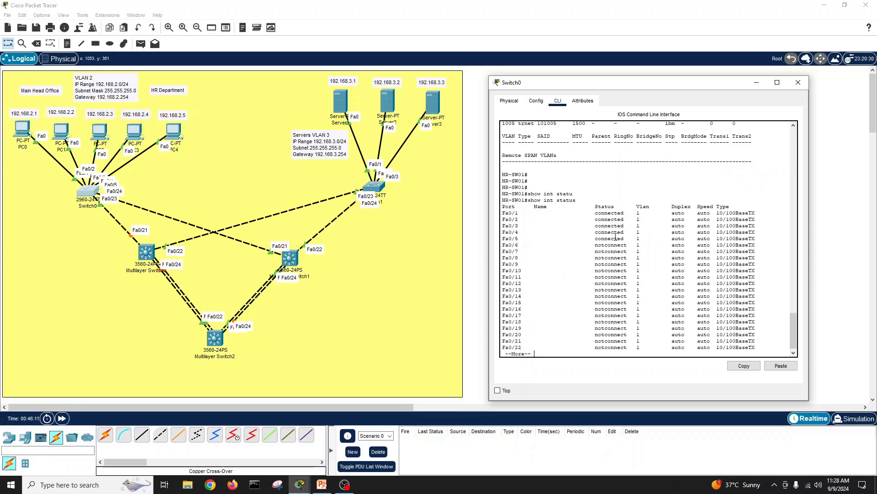
left_click_drag(641, 238, 501, 214)
left_click(533, 342)
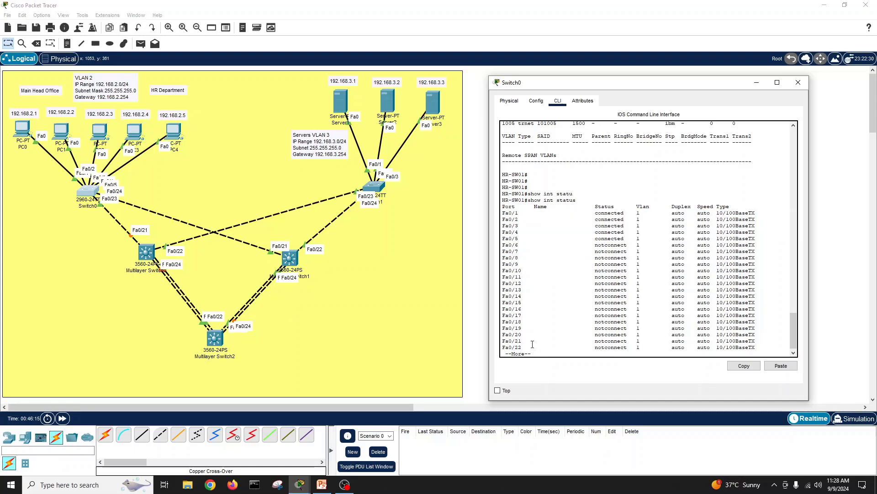
key("Return")
key("Return")
key("Return")
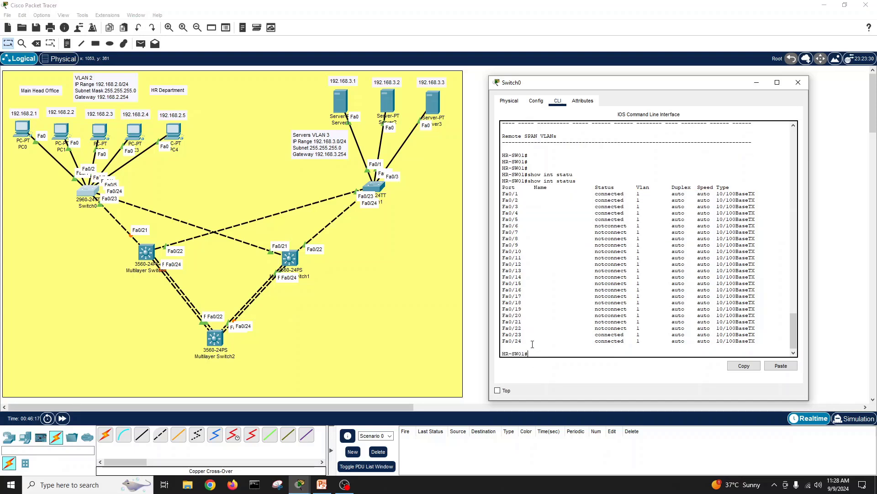
type("conf t")
key("Return")
Step: Select the interface range FastEthernet 0/1–0/5 for configuration
type("int ")
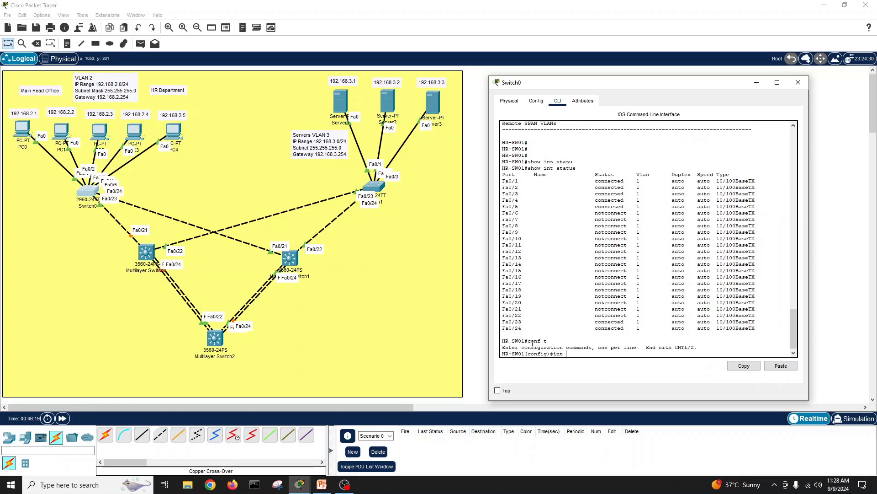
type("r")
key("Tab")
type("f")
key("Tab")
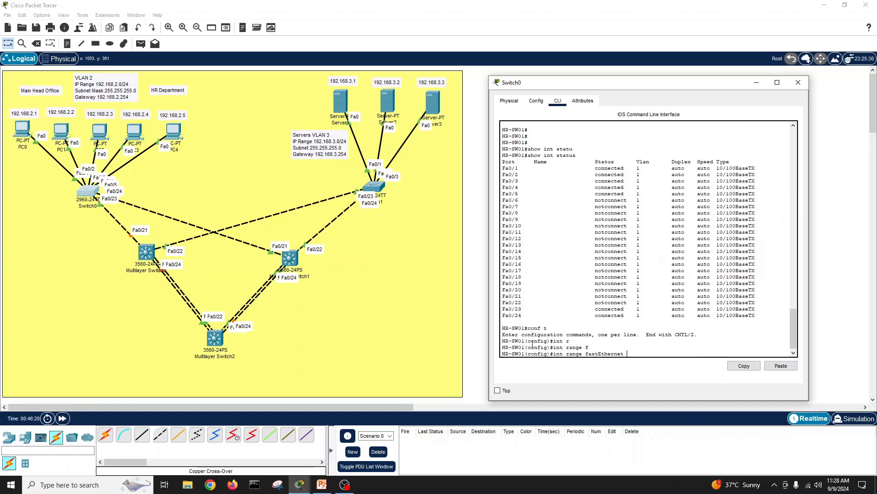
type("0/1-5")
key("Return")
Step: Set ports Fa0/1–Fa0/5 to switchport mode access
type("sw")
key("Tab")
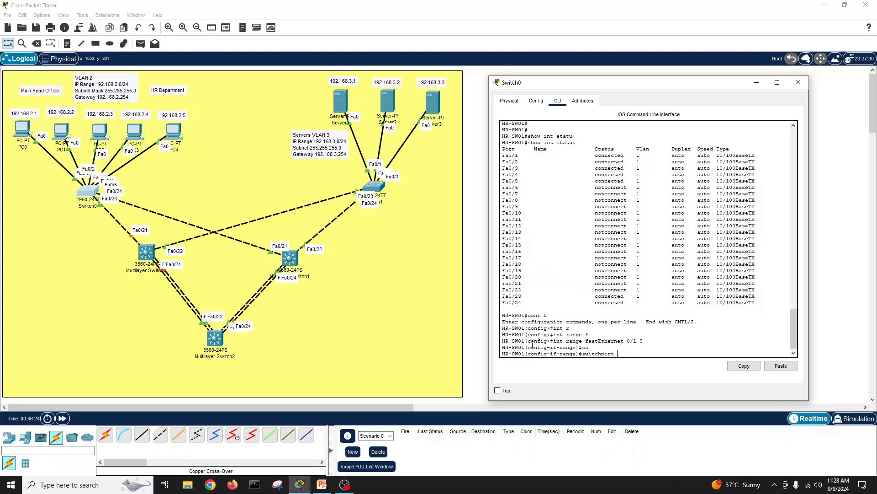
key("Return")
type("swq")
key("Tab")
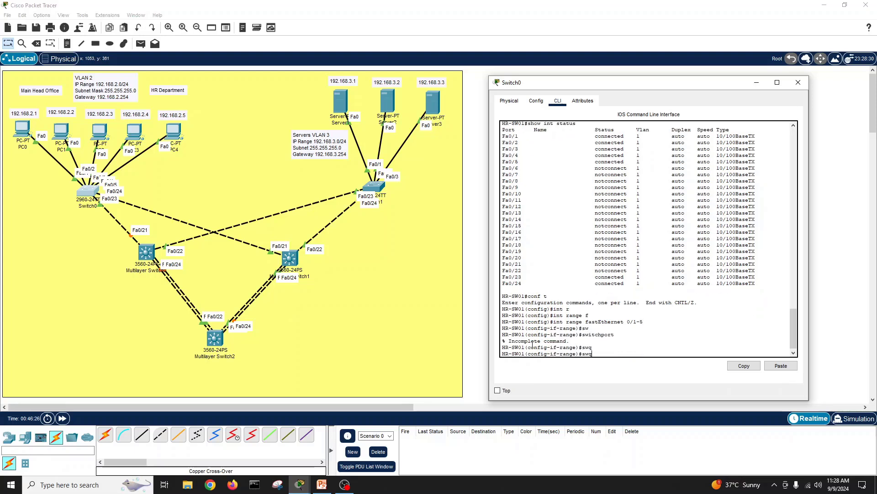
key("BackSpace")
key("Tab")
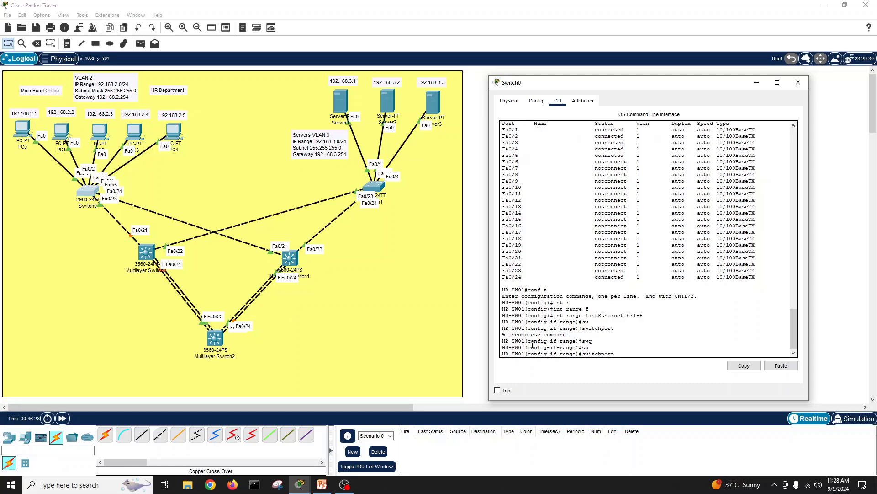
type("?mo")
key("Tab")
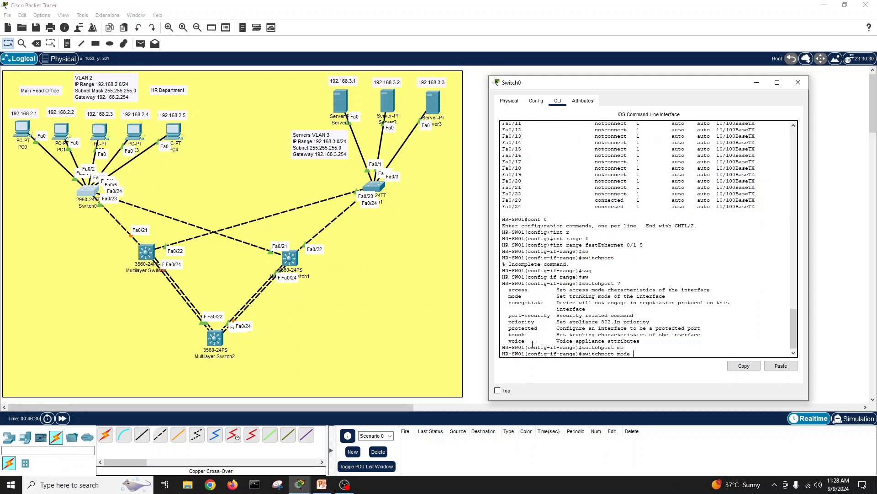
type("acc")
key("Tab")
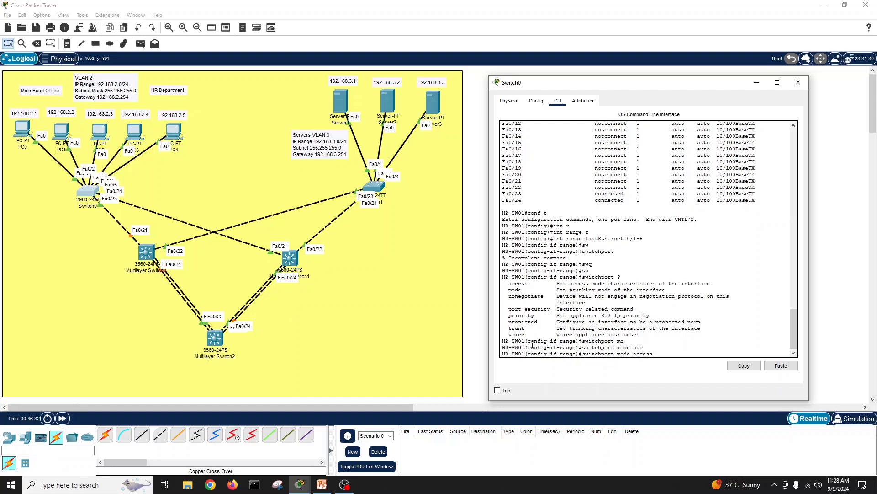
key("Return")
Step: Assign ports Fa0/1–Fa0/5 to access VLAN 2
type("sw")
key("Tab")
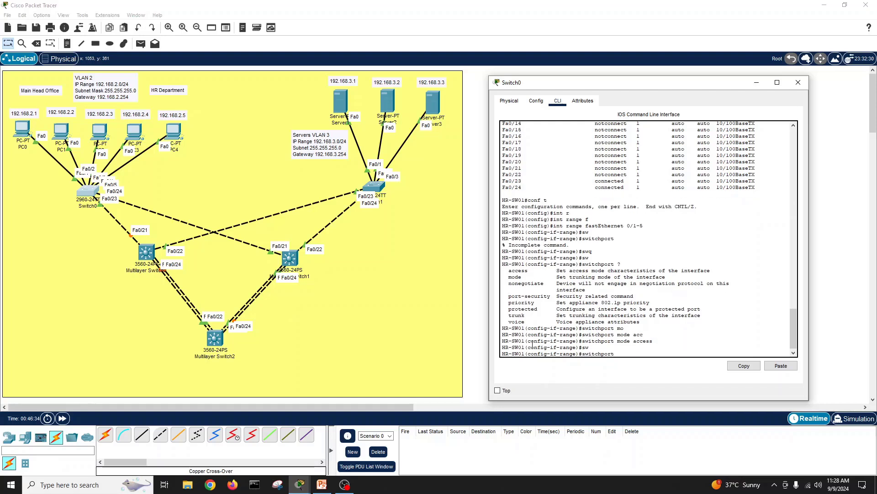
type("m")
key("BackSpace")
type("acc")
key("Tab")
type("vl")
key("Tab")
type("2")
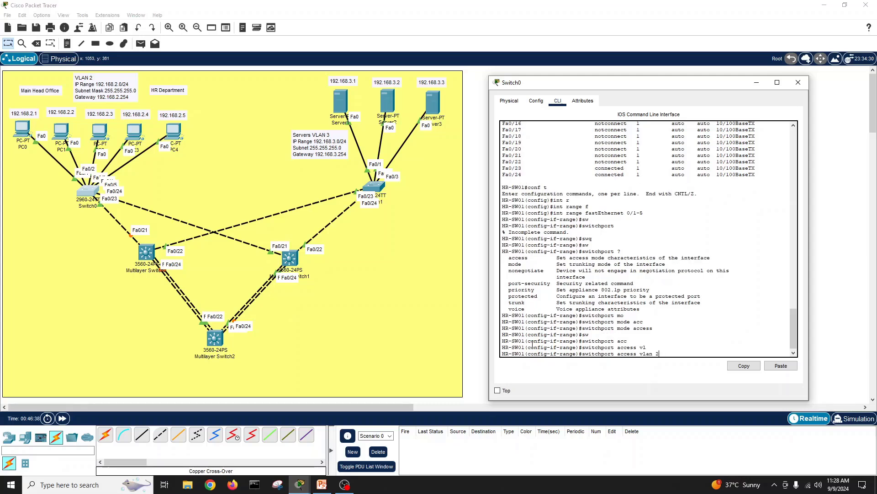
key("Return")
Step: Exit configuration mode and save the configuration with write memory
type("exit")
key("Return")
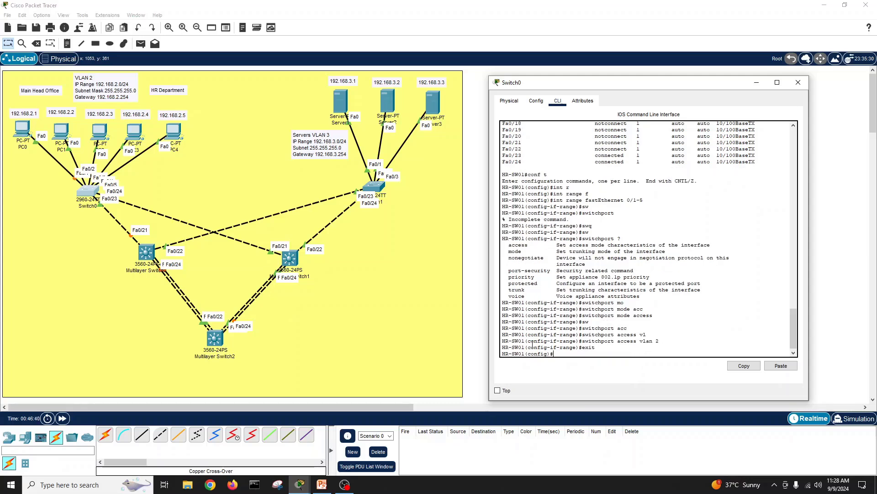
type("exit")
key("Return")
key("Return")
key("Return")
type("wri")
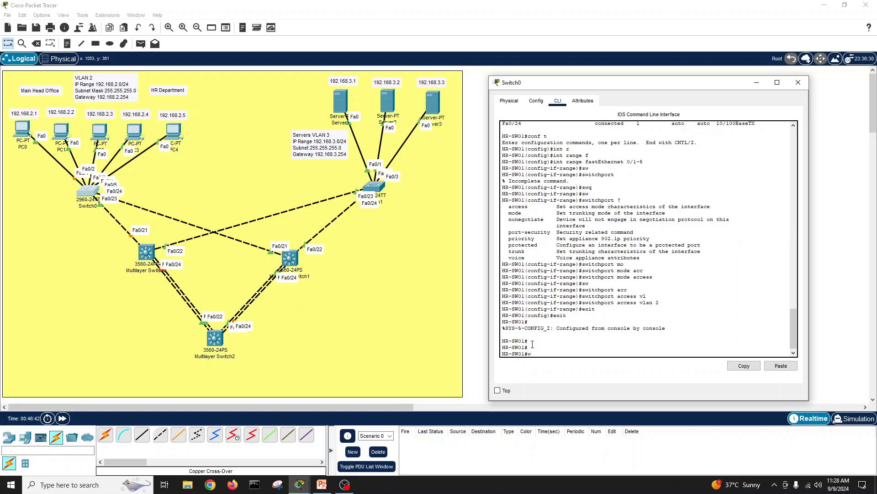
key("Tab")
type("me")
key("Tab")
key("Return")
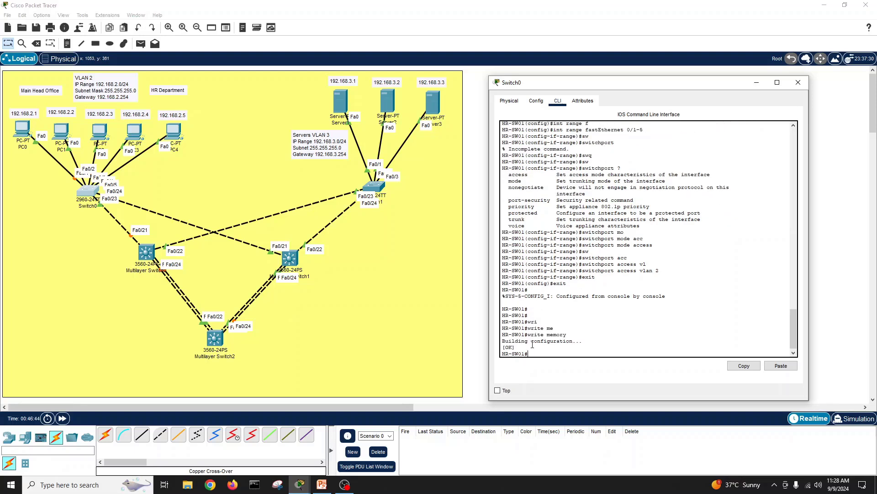
key("Return")
key("Return")
key("Return")
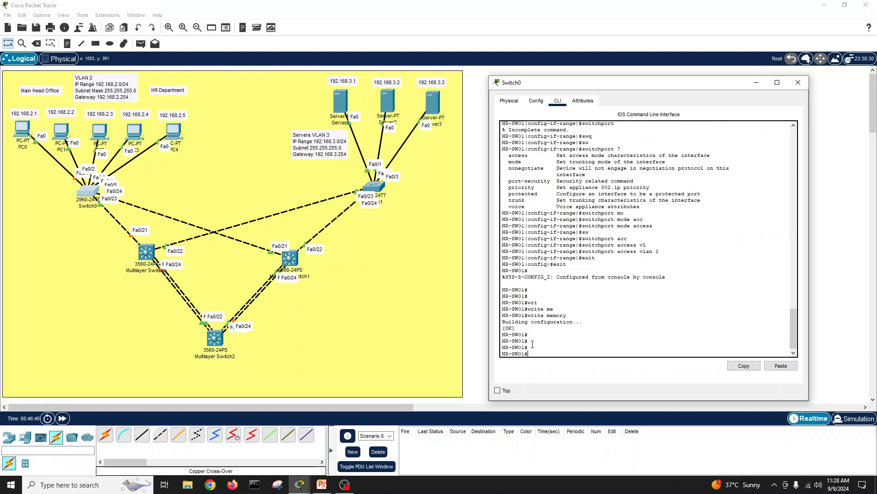
Step: Confirm Fa0/1–Fa0/5 show VLAN 2 in interface status, then close HR-SW01 and open Switch1
type("show int statu")
key("Tab")
key("Return")
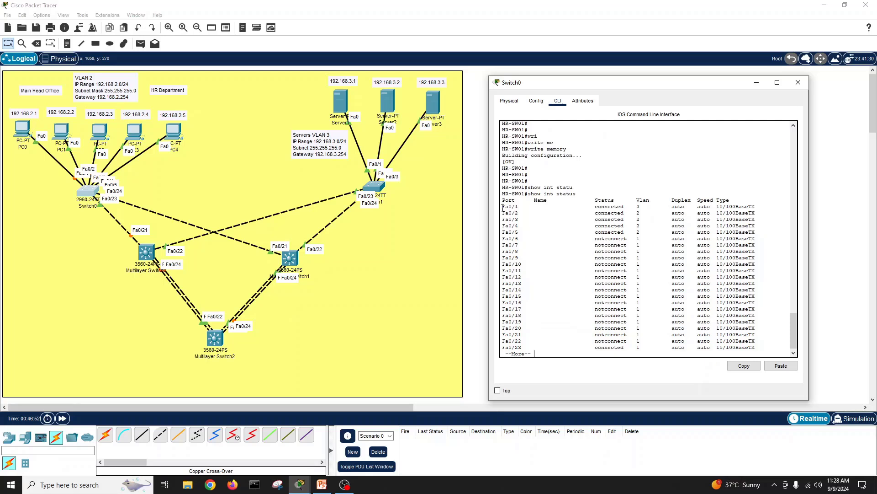
left_click_drag(502, 206, 752, 232)
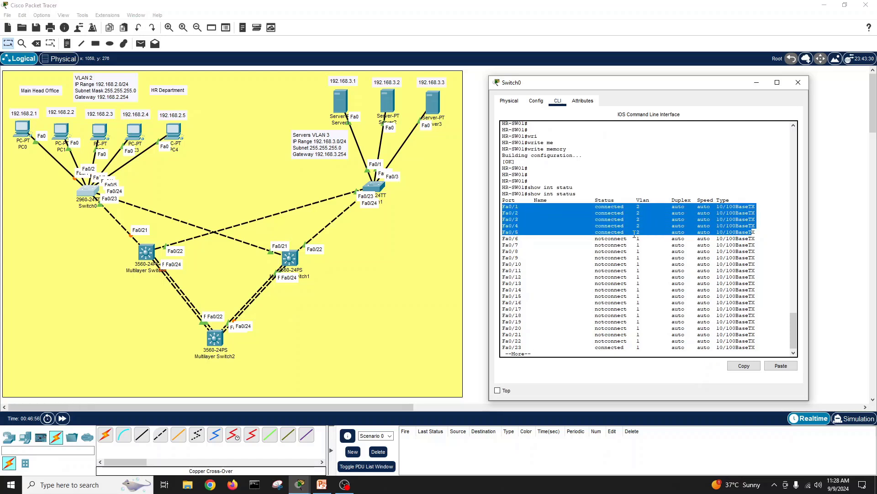
double_click(551, 345)
key("Return")
key("Return")
key("Return")
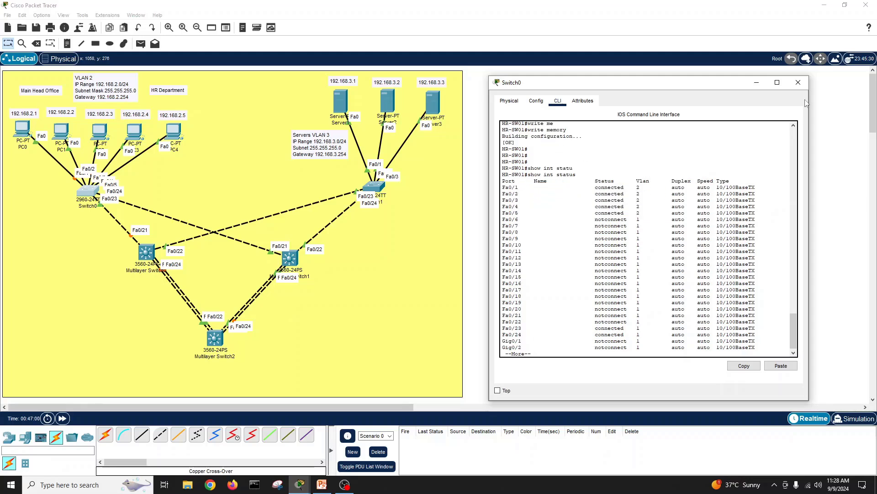
left_click(798, 83)
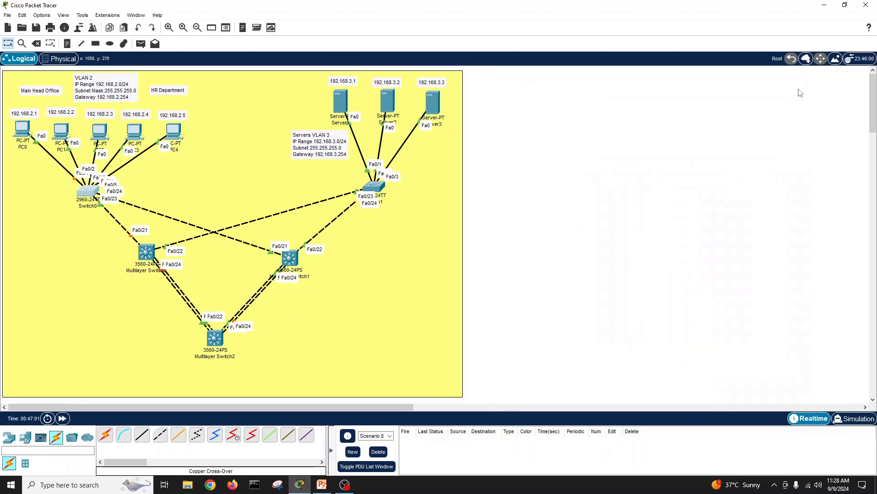
left_click(373, 187)
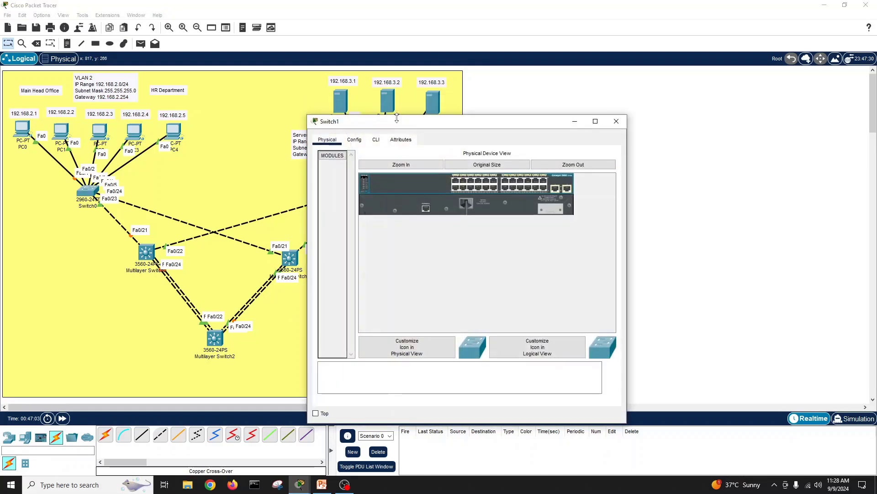
Step: Enter global configuration mode on Switch1's CLI, start the hostname command, and check the slide's SW-SRV01 name
left_click_drag(394, 109, 569, 82)
left_click(553, 97)
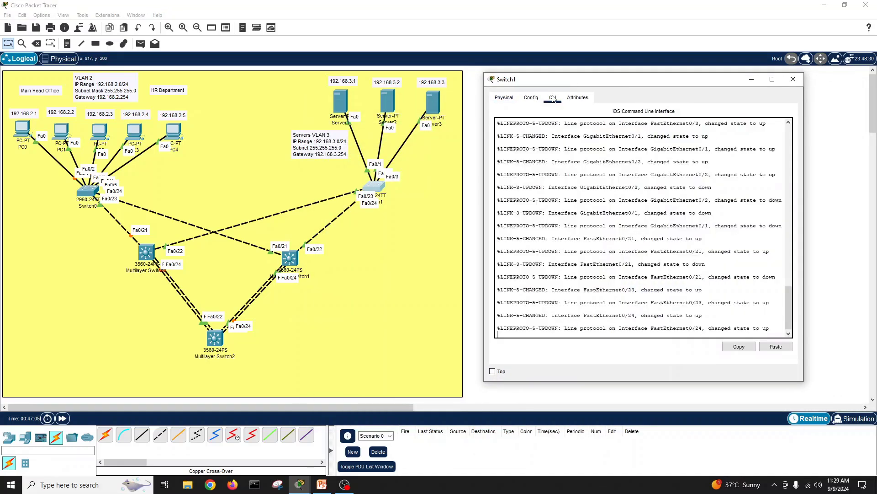
key("Return")
key("Return")
key("Return")
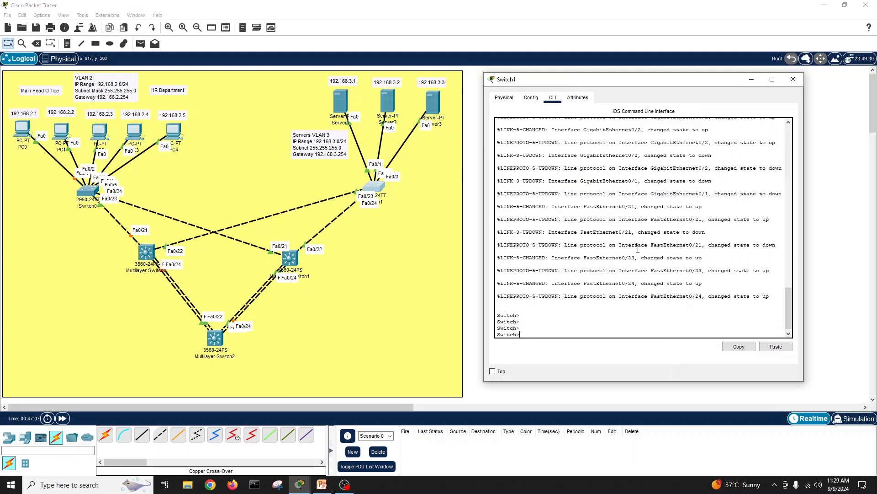
type("en")
key("Return")
type("conf t")
key("Return")
type("host")
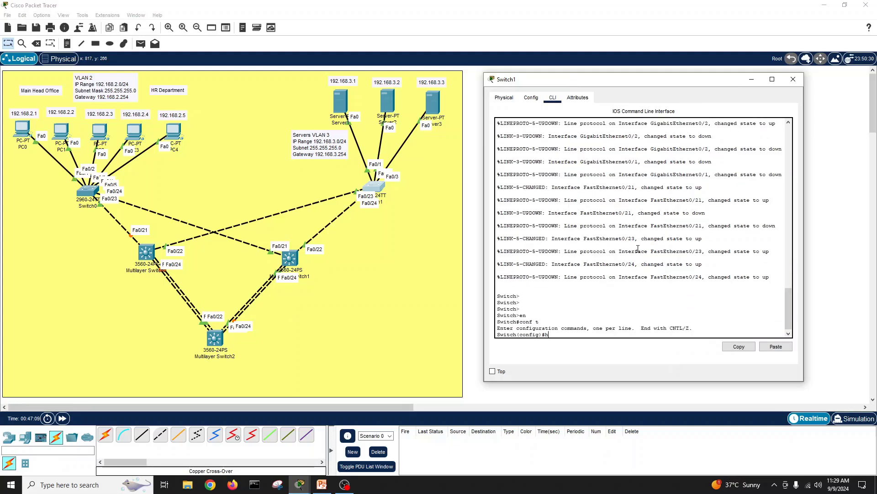
key("Tab")
left_click(322, 485)
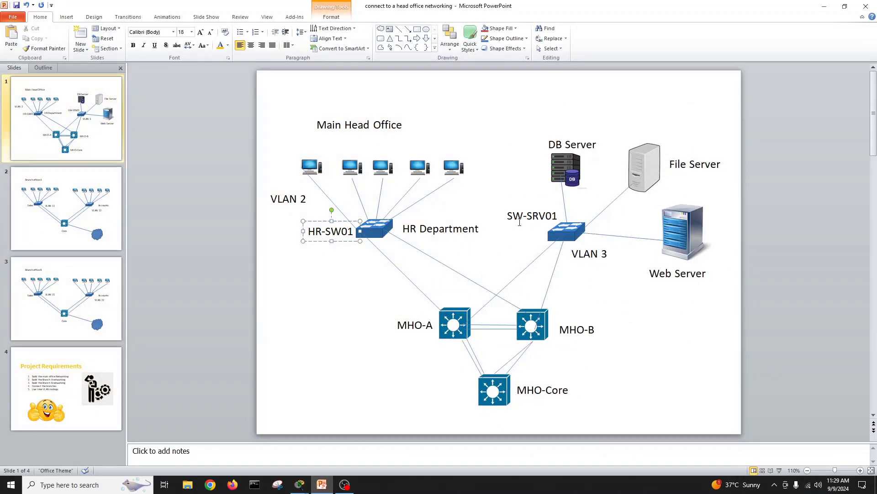
Step: Set Switch1's hostname to SW-SRV01 and exit configuration mode
left_click(824, 7)
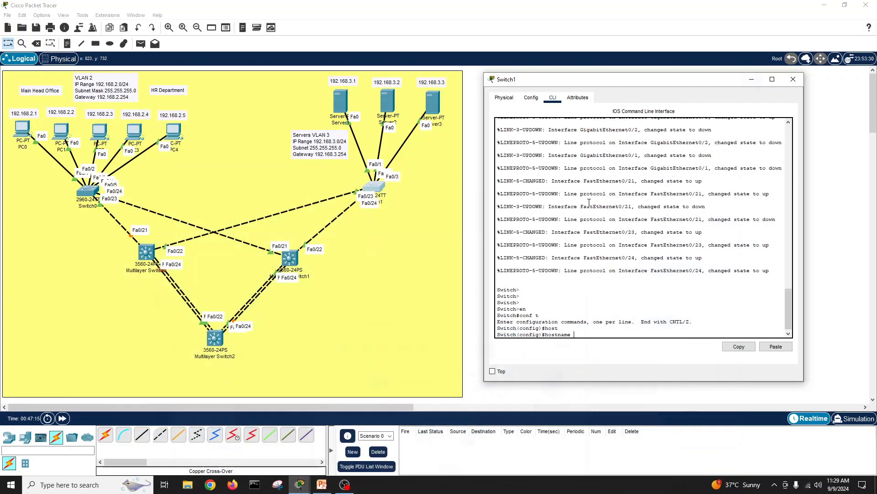
type("S")
key("Return")
key("Return")
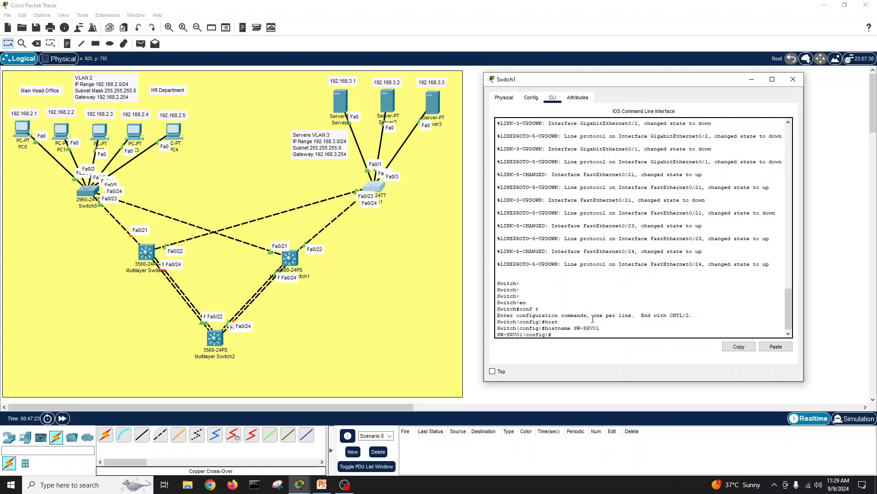
type("exit")
key("Return")
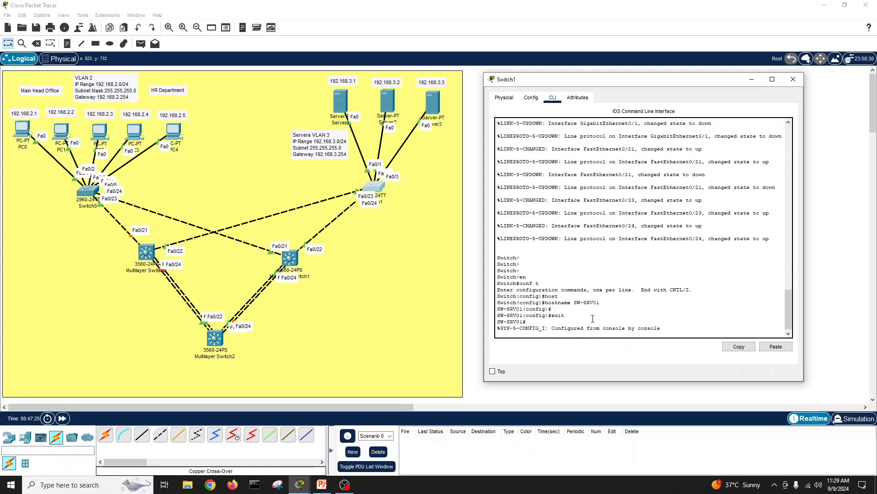
key("Return")
key("Return")
key("Return")
Step: Save SW-SRV01's configuration with write memory
type("wri")
key("Tab")
type("me")
key("Tab")
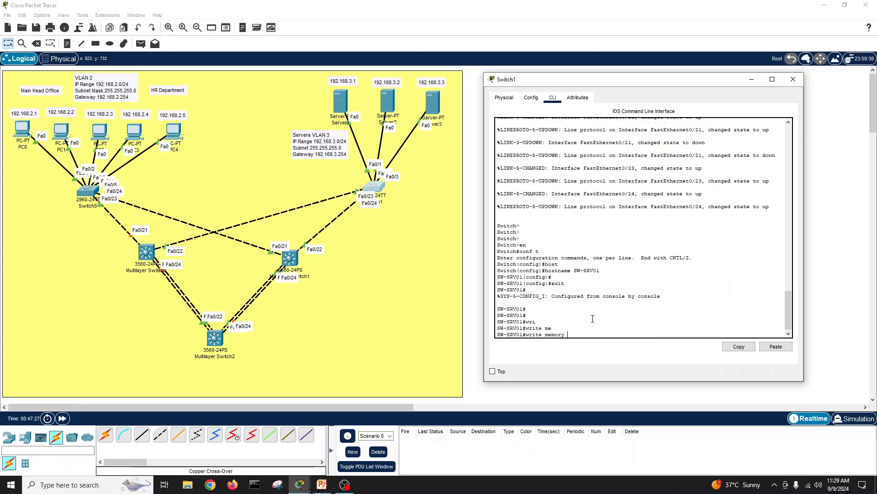
key("Return")
Step: Run show interfaces status, confirming Fa0/1–Fa0/3 are connected in VLAN 1
key("Return")
key("Return")
key("Return")
type("show int statu")
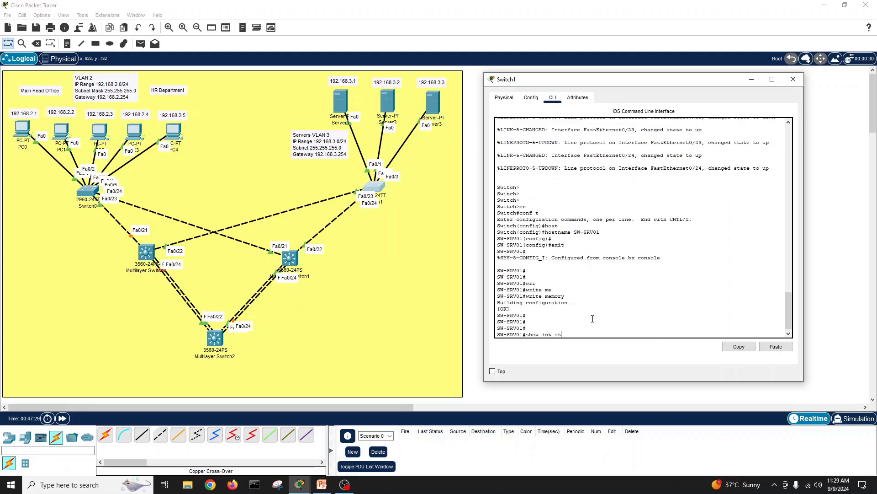
key("Tab")
key("Return")
key("Return")
key("Return")
key("Return")
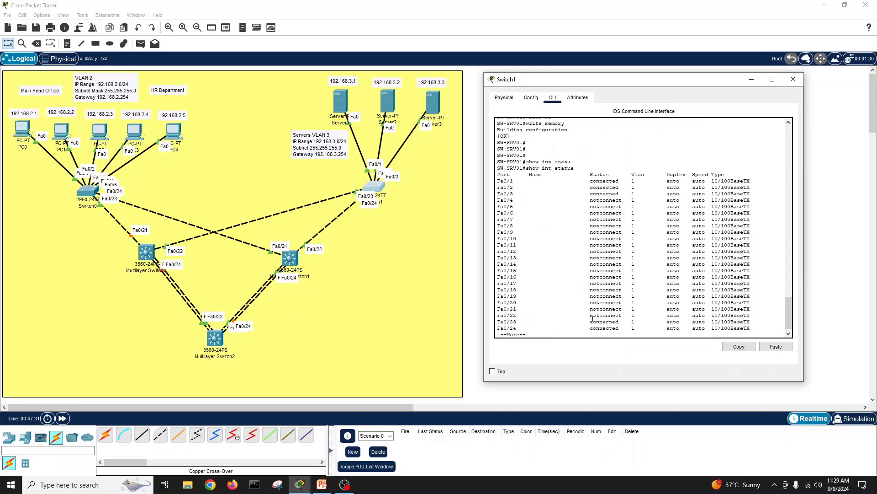
left_click_drag(635, 194, 498, 182)
left_click(525, 302)
key("Return")
key("Return")
key("Return")
key("Return")
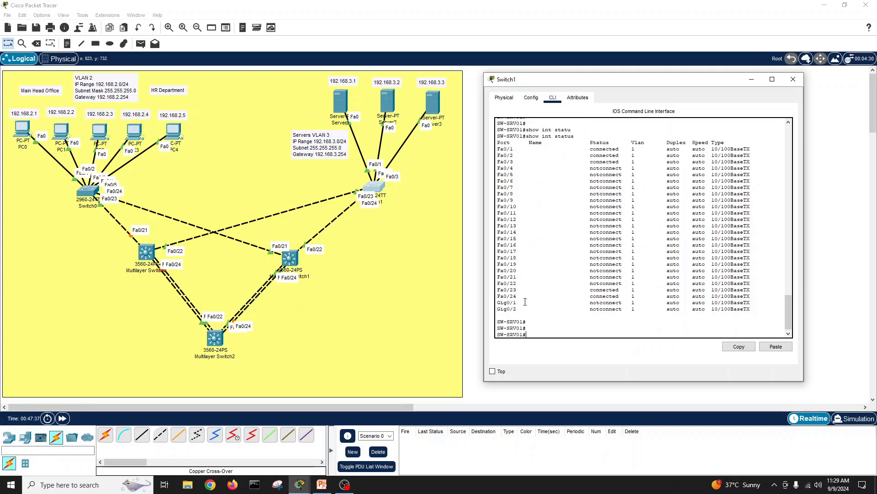
Step: On SW-SRV01, create VLAN 3 named Server-VLAN and return to privileged mode
type("conf t")
key("Return")
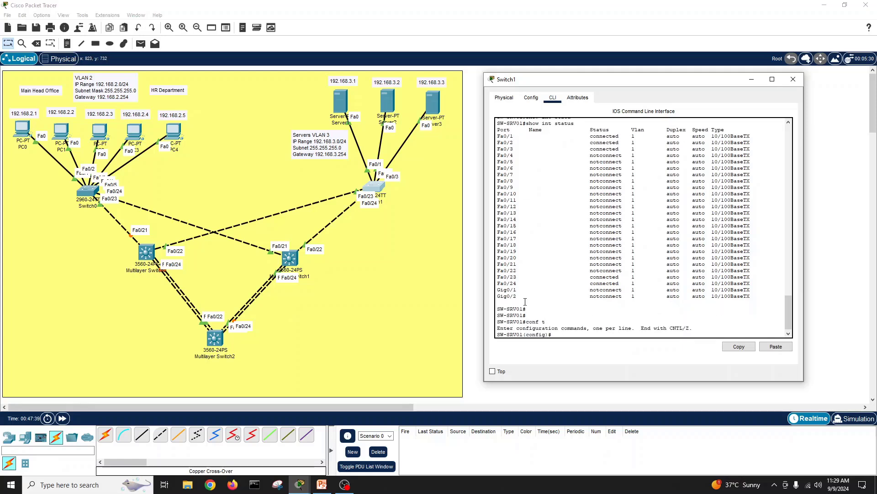
type("vlan 3")
key("Return")
type("name S")
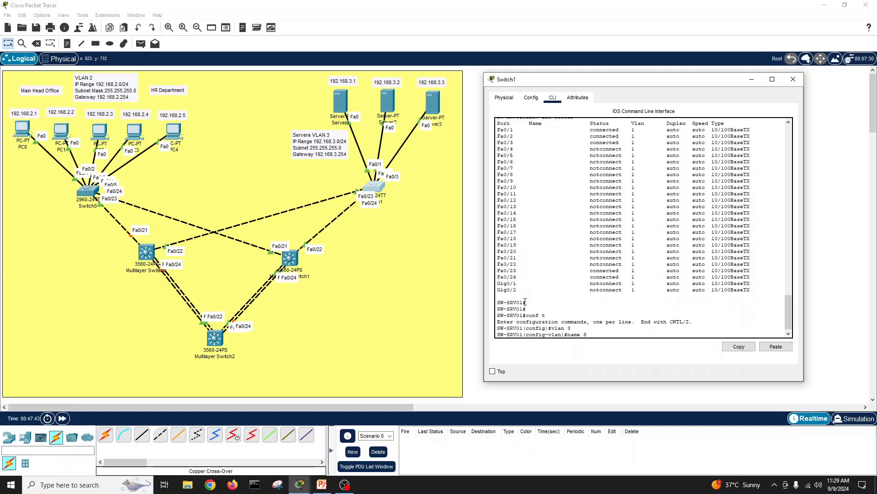
type("erver-VLAN")
key("Return")
type("exit")
key("Return")
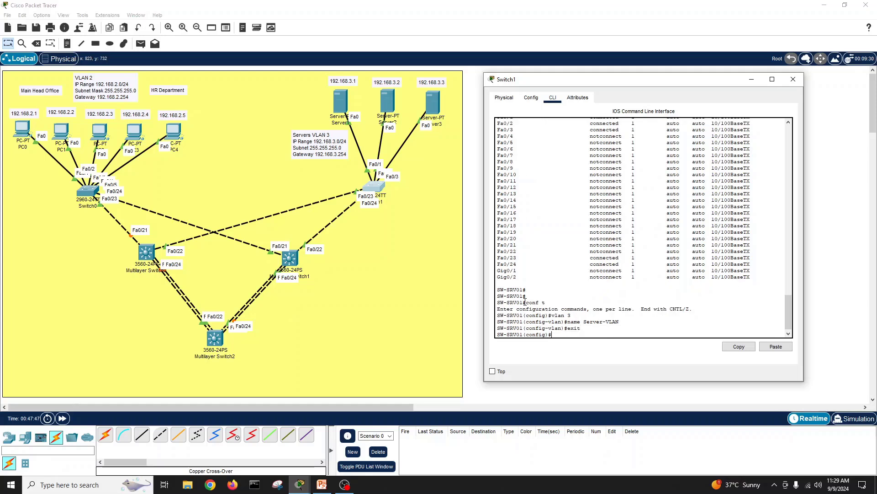
type("exit")
key("Return")
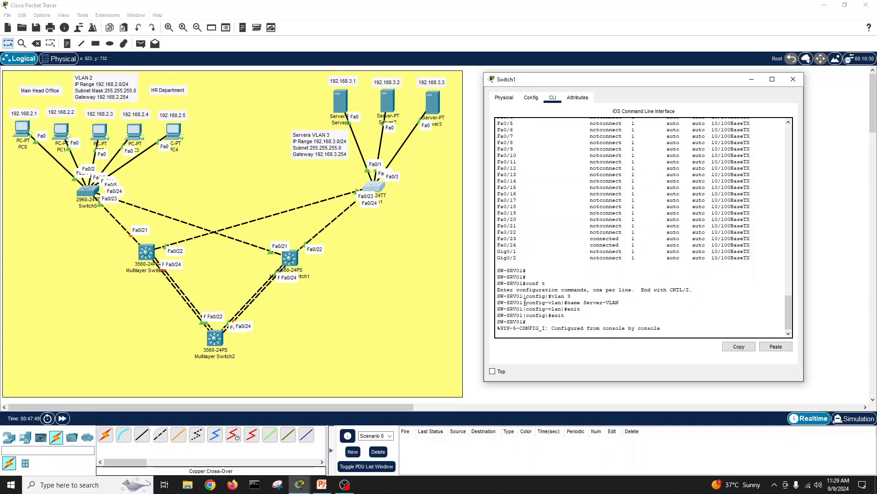
Step: Run show vlan to confirm Server-VLAN is active, then show interface status
type("s")
key("Return")
key("Return")
key("Return")
type("show vl")
key("Tab")
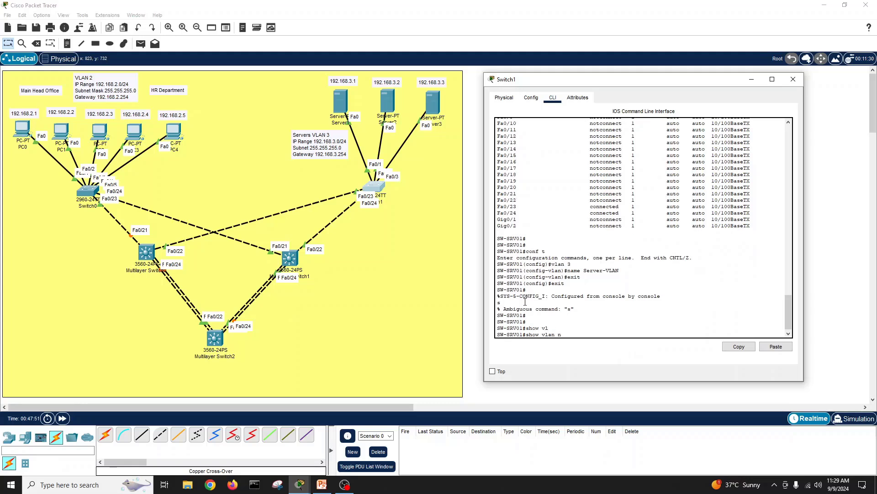
key("Return")
key("space")
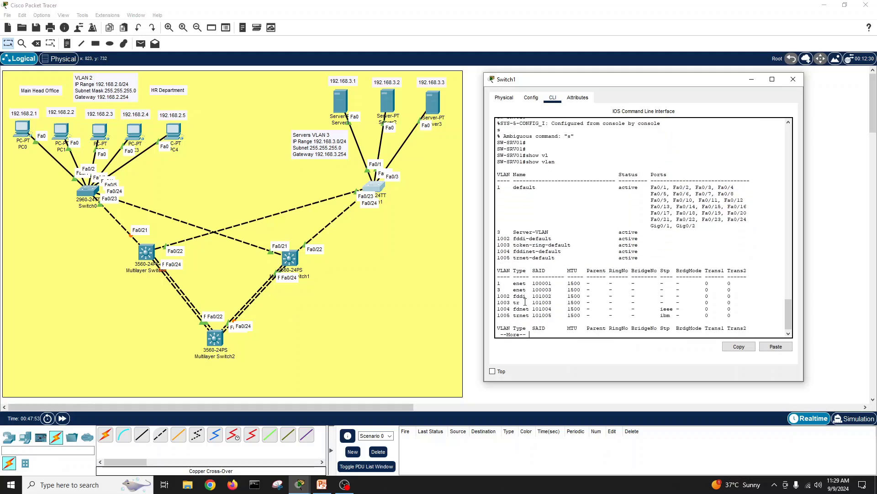
key("Return")
key("Return")
key("Return")
key("Return")
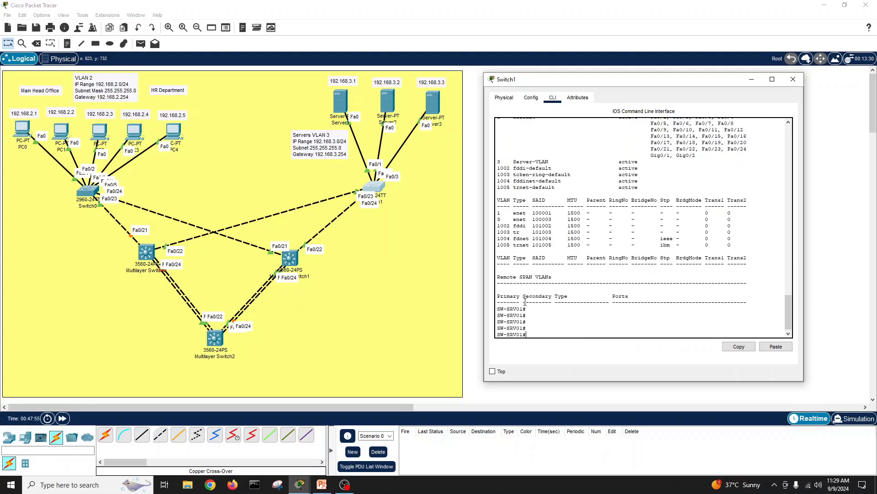
type("show int statu")
key("Tab")
key("Return")
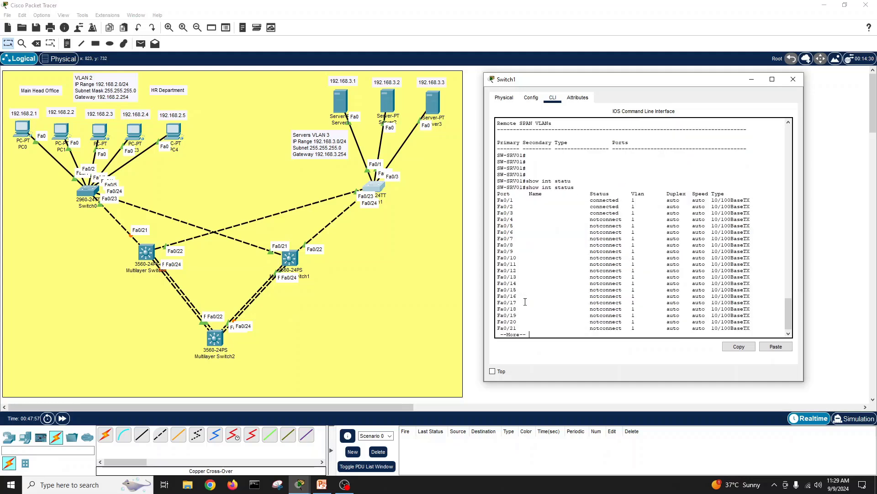
Step: Select interface range Fa0/1–3 and set the ports to switchport access mode
key("space")
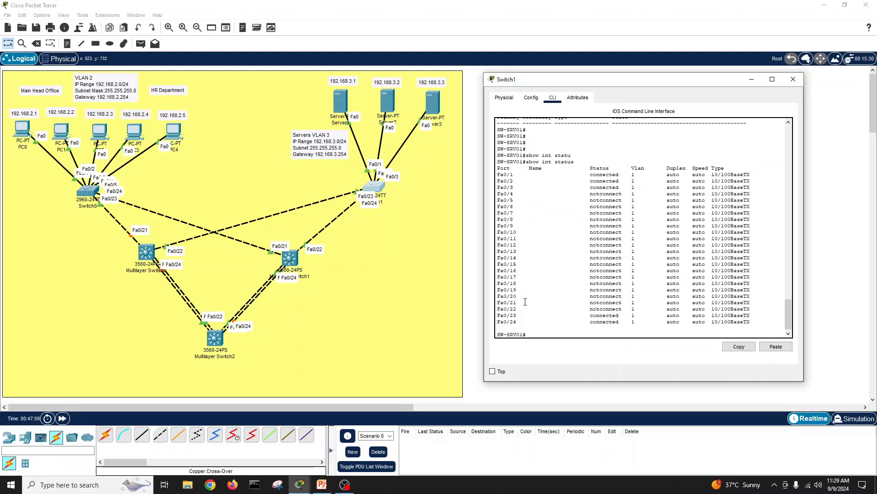
type("conf t")
key("Return")
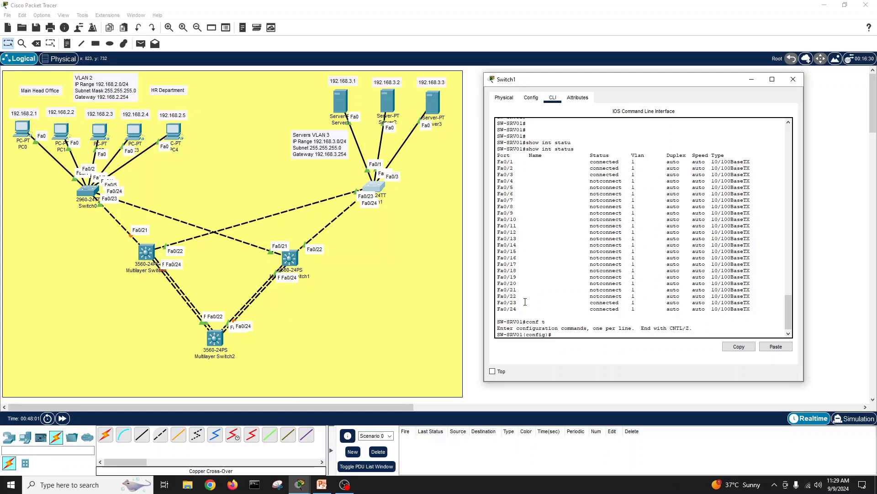
type("int r")
key("Tab")
type("fa")
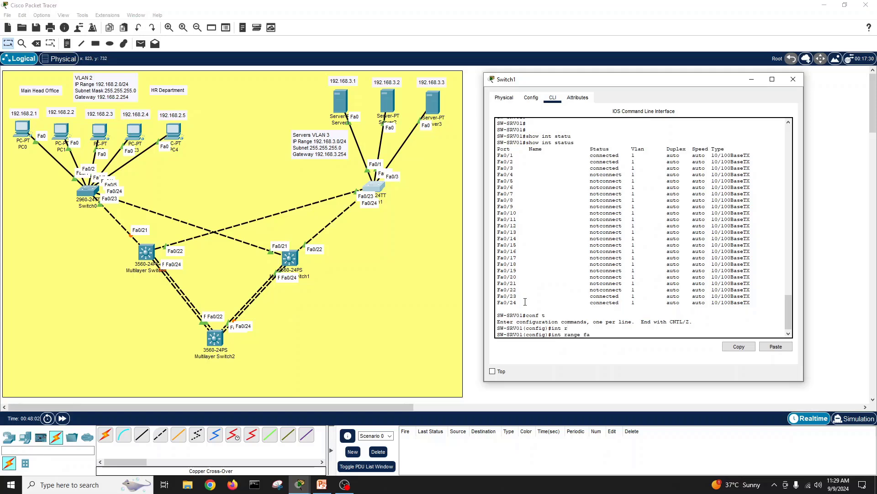
key("Tab")
type("0/1-")
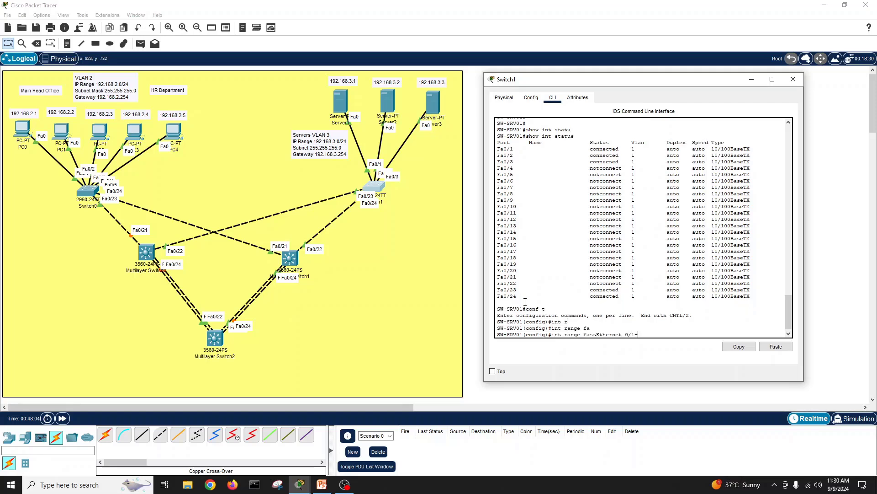
type("3")
key("Return")
type("sw")
key("Tab")
type("mo")
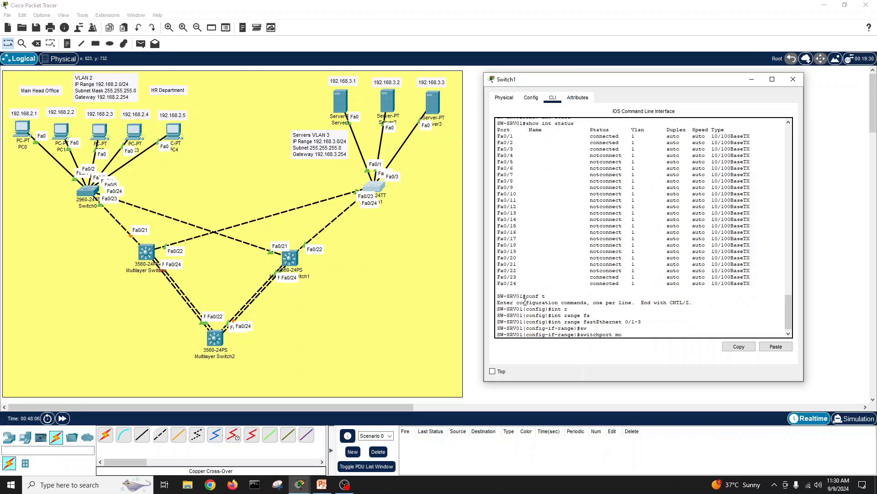
type("d")
key("Tab")
type("acc")
key("Tab")
key("Return")
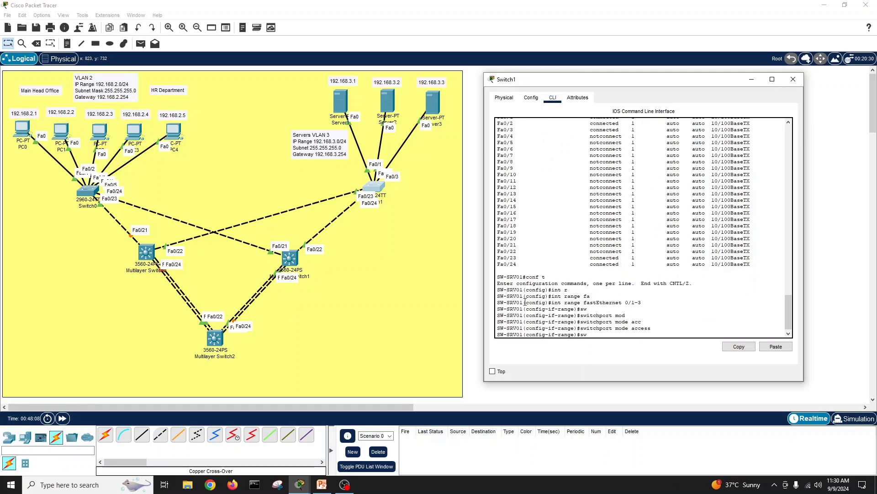
Step: Assign access VLAN 3 to Fa0/1–Fa0/3 and exit configuration mode
type("sw")
key("Tab")
type("acc")
key("Tab")
type("vl")
key("Tab")
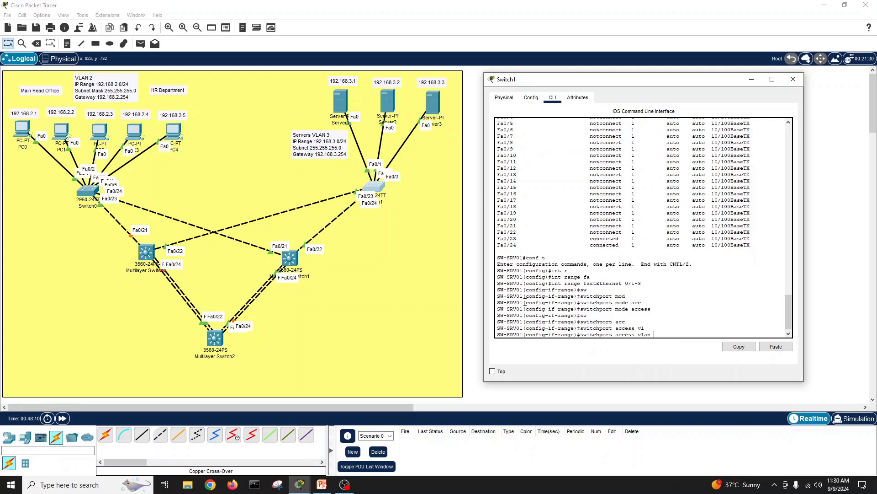
type("3")
key("Return")
key("Return")
key("Return")
type("exit")
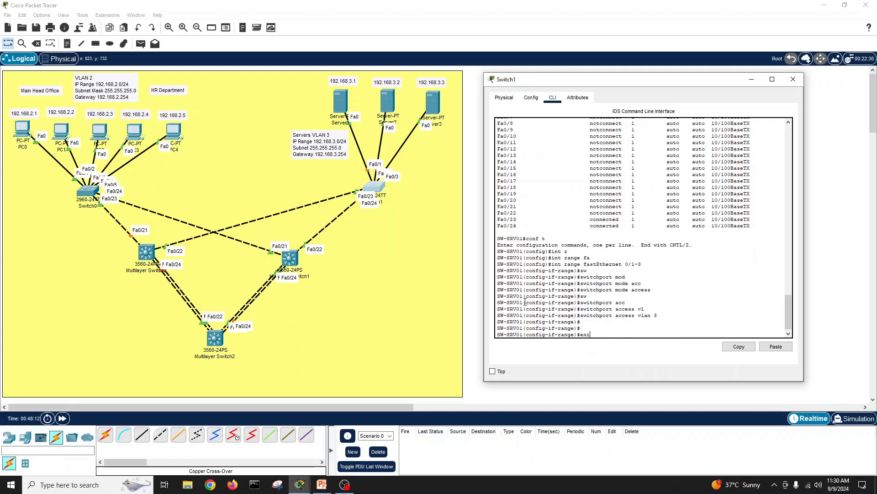
key("Return")
type("exit")
key("Return")
Step: Save the running configuration with write memory
key("Return")
key("Return")
key("Return")
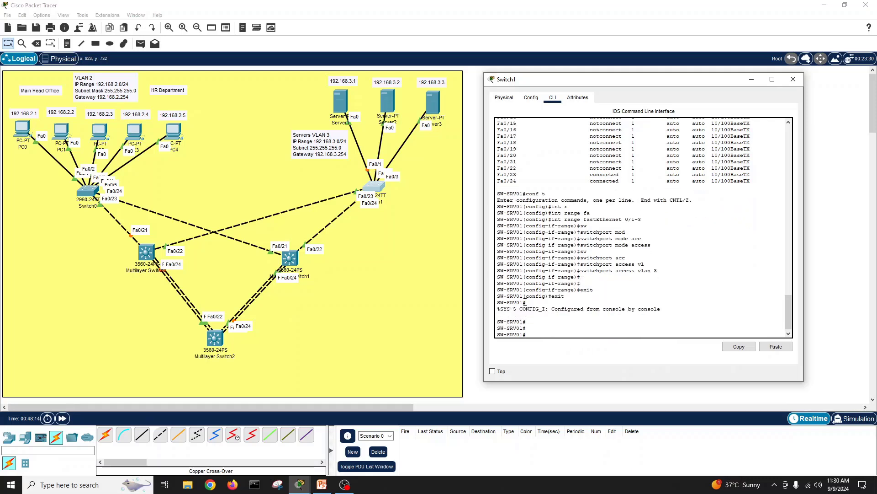
type("wri")
key("Tab")
type("me")
key("Tab")
key("Return")
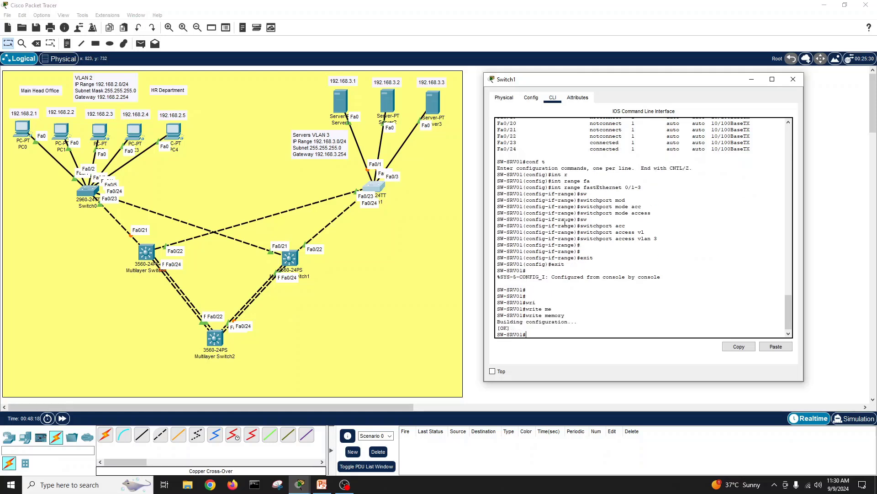
Step: Check show interface status for Fa0/1–Fa0/3 in VLAN 3, then close Switch1's window
type("show int statu")
key("Tab")
key("Return")
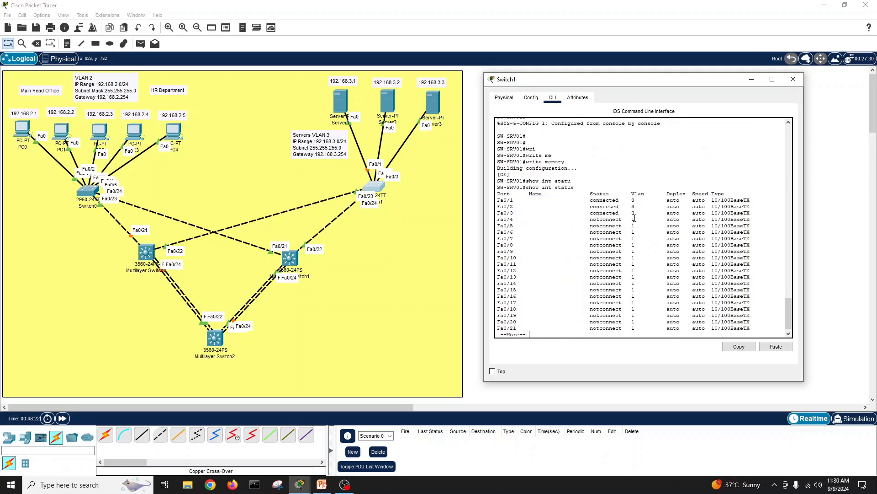
left_click_drag(638, 214, 499, 201)
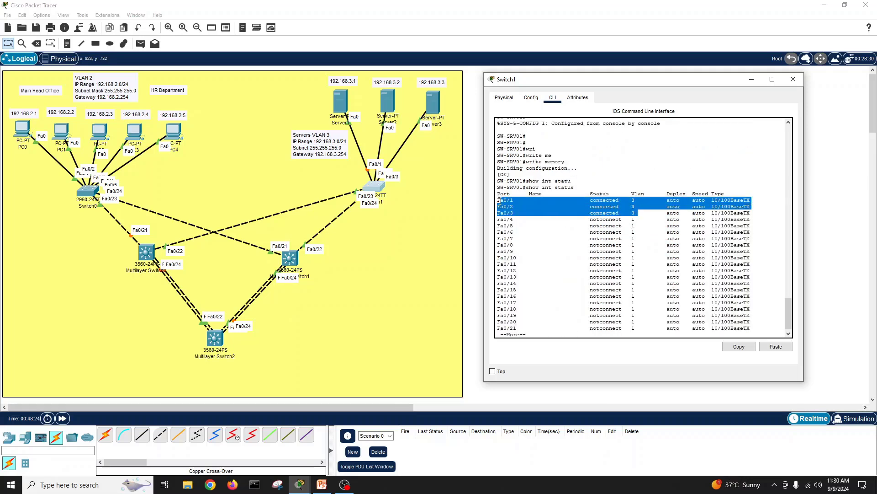
left_click(629, 204)
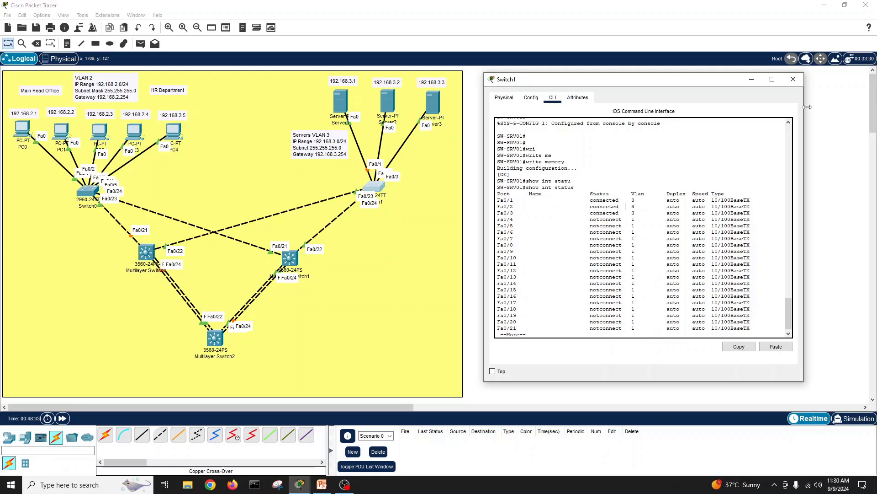
left_click(793, 79)
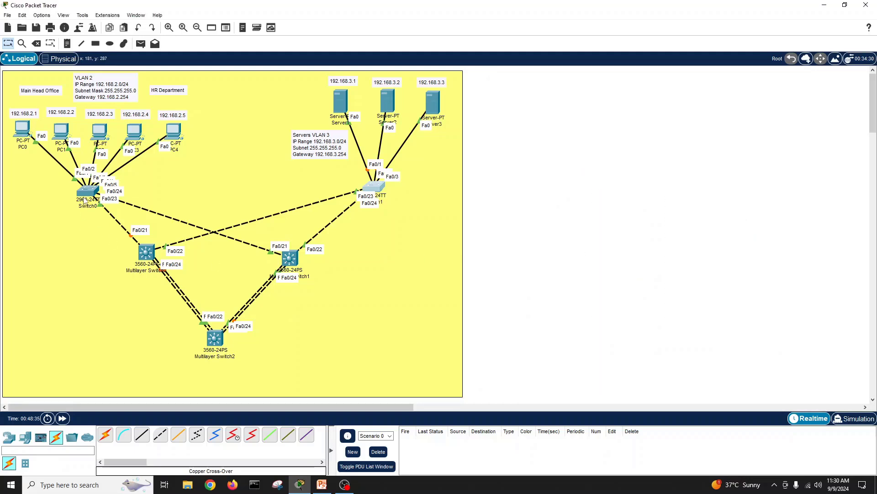
Step: Open Switch0's window and review the port status, noting uplinks Fa0/23 and Fa0/24
left_click(88, 191)
left_click_drag(410, 107, 563, 96)
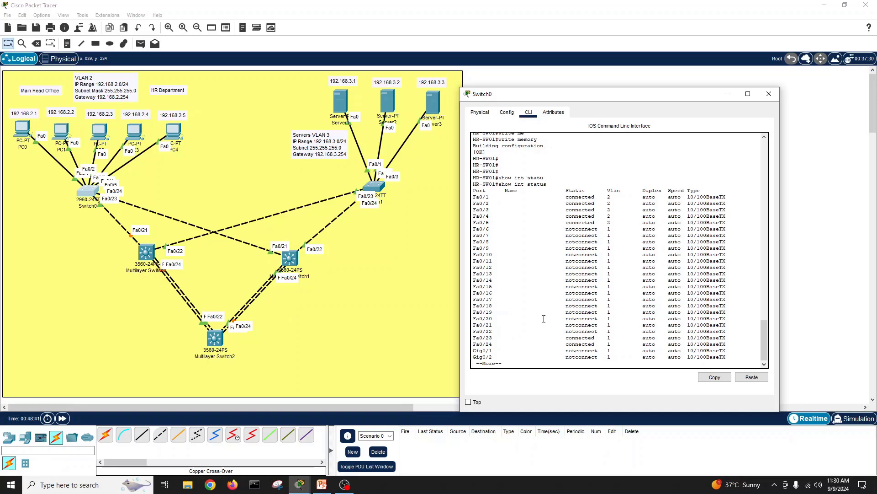
key("Return")
key("Return")
key("Return")
key("Return")
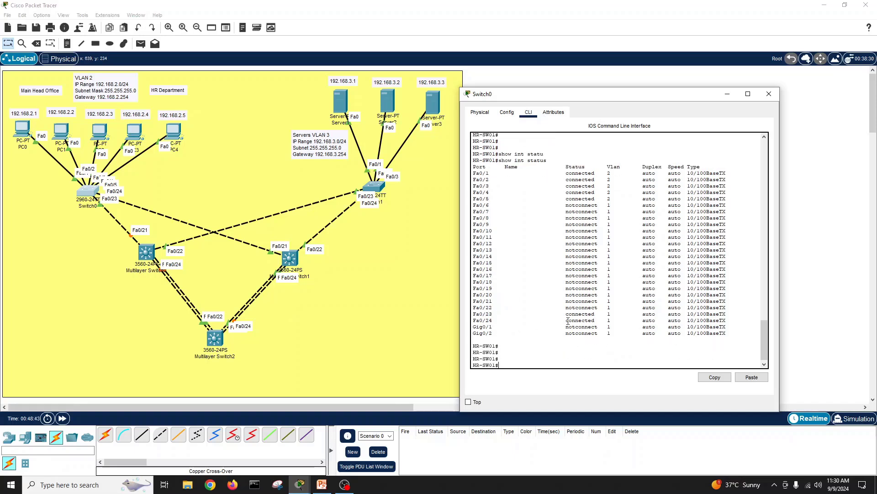
left_click_drag(475, 317, 617, 321)
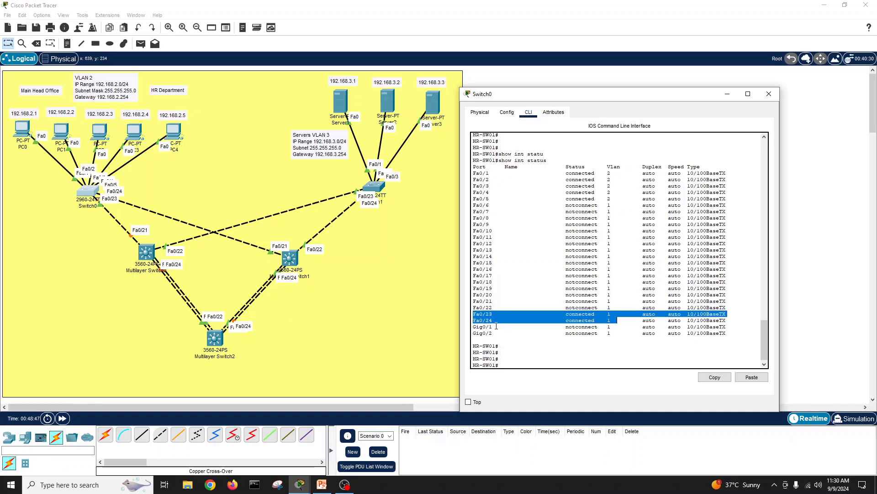
left_click(542, 355)
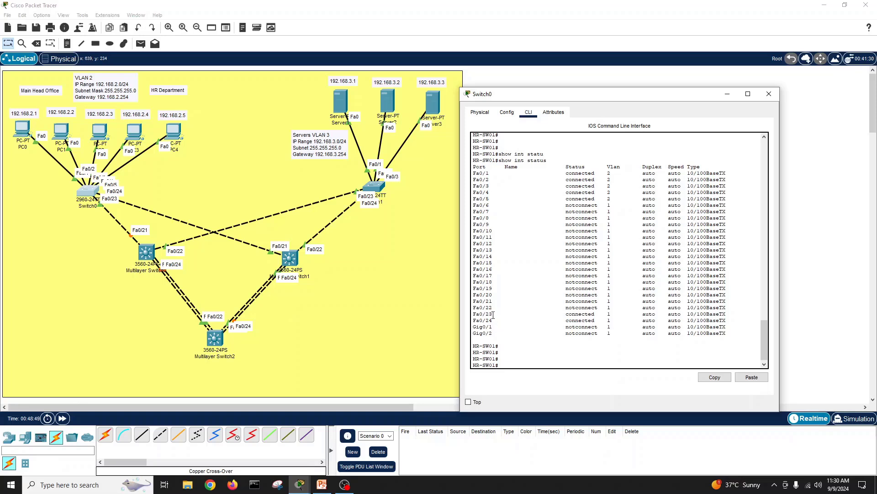
left_click_drag(474, 313, 494, 315)
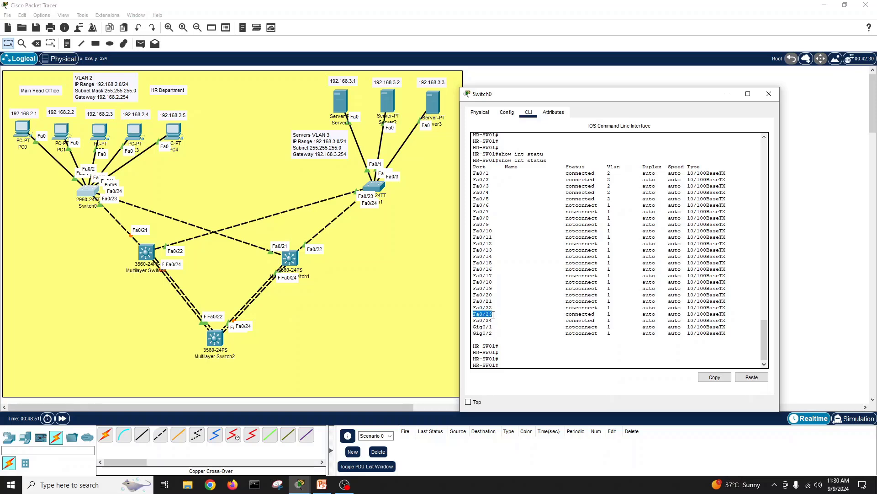
left_click(507, 354)
Step: Query the running configuration of interface Fa0/23 with show run int
key("Return")
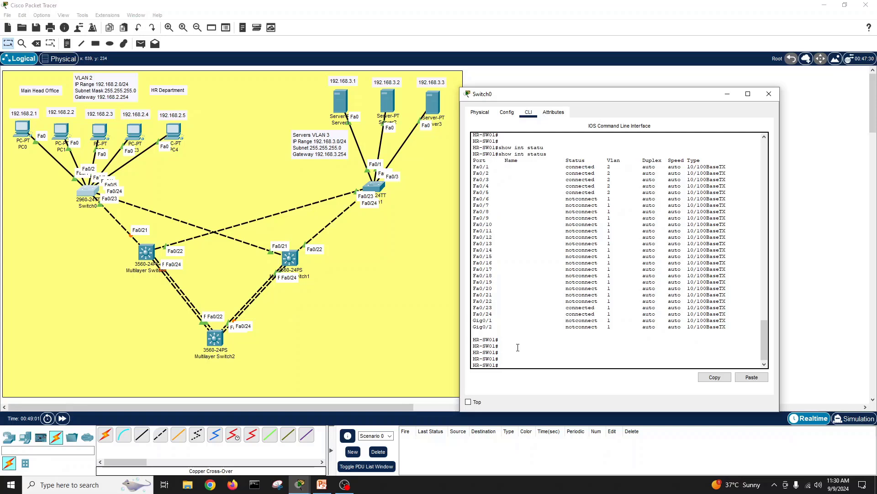
type("show run int fa0/23")
key("Return")
type("show ru")
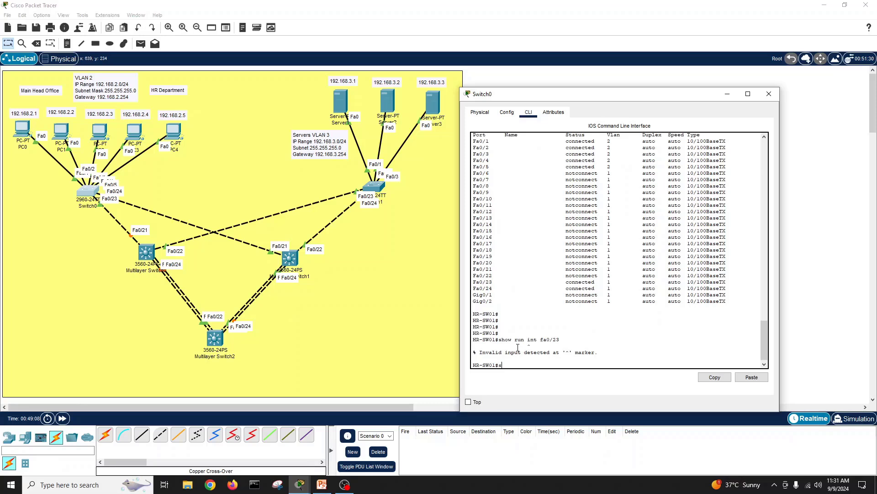
key("Tab")
type("int")
key("Tab")
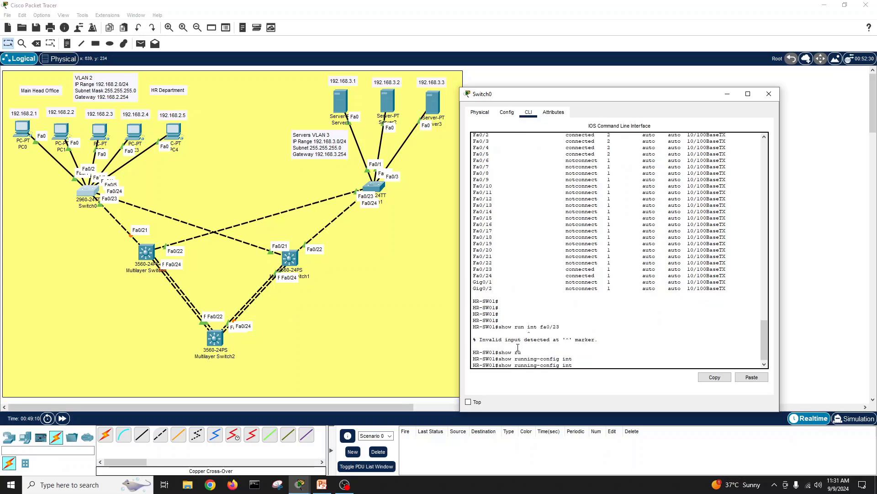
key("BackSpace")
key("BackSpace")
key("BackSpace")
type("f")
key("Tab")
key("BackSpace")
type("int")
key("Tab")
type("e")
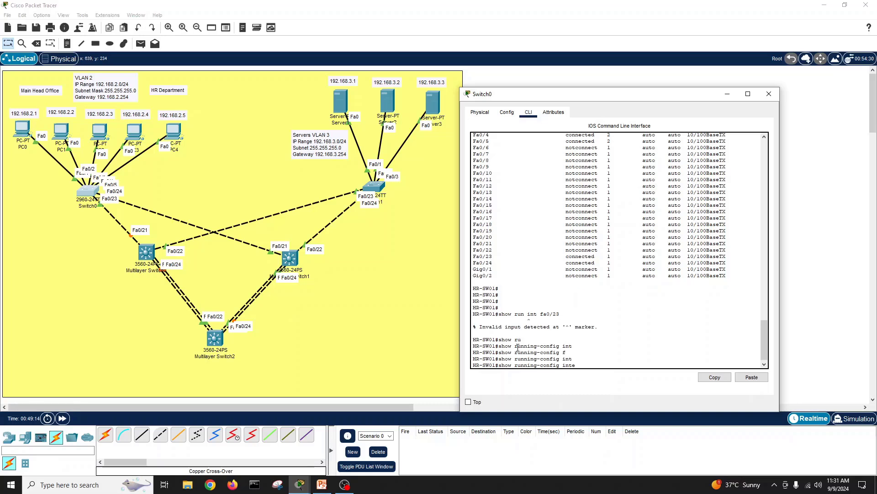
type("r")
key("Tab")
key("BackSpace")
key("BackSpace")
key("BackSpace")
key("BackSpace")
key("BackSpace")
key("BackSpace")
key("BackSpace")
key("BackSpace")
key("BackSpace")
key("BackSpace")
key("BackSpace")
key("BackSpace")
key("BackSpace")
key("BackSpace")
key("BackSpace")
key("BackSpace")
key("BackSpace")
key("BackSpace")
key("BackSpace")
key("BackSpace")
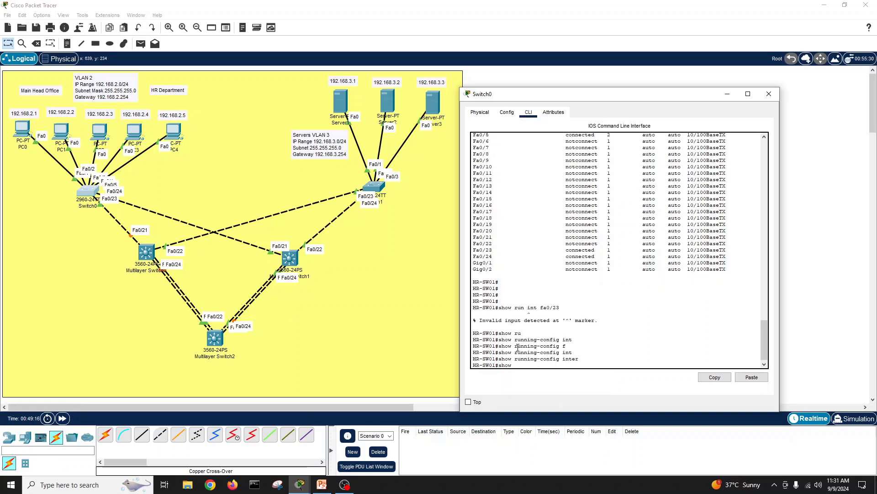
key("BackSpace")
key("BackSpace")
key("BackSpace")
key("BackSpace")
Step: Try building a show running-config interface command using Tab and ? help, then clear the line
type("show intr")
key("Tab")
key("BackSpace")
key("BackSpace")
key("BackSpace")
key("BackSpace")
type("ri")
key("Tab")
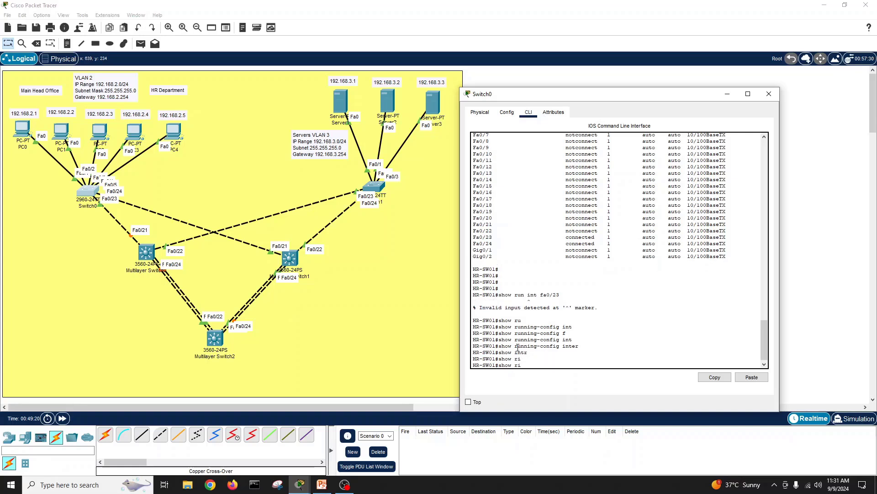
key("BackSpace")
type("u")
key("Tab")
type("nt")
key("Tab")
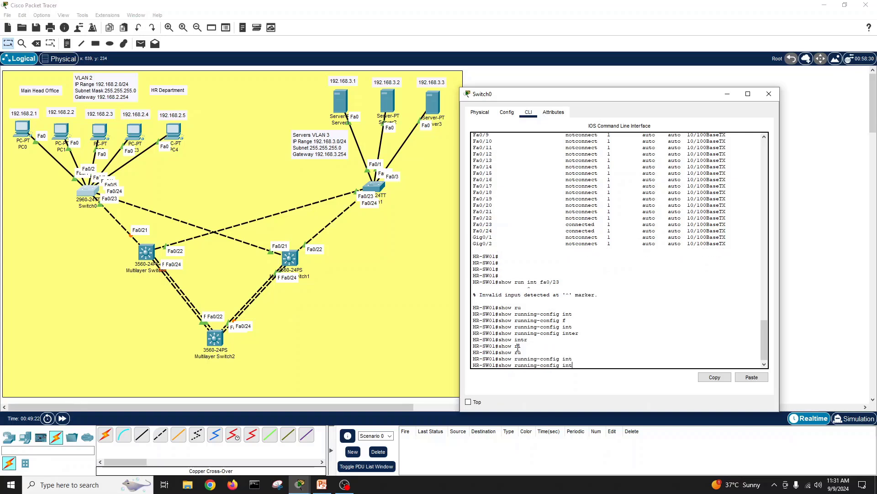
type("er")
key("Tab")
key("BackSpace")
key("BackSpace")
key("BackSpace")
key("BackSpace")
key("BackSpace")
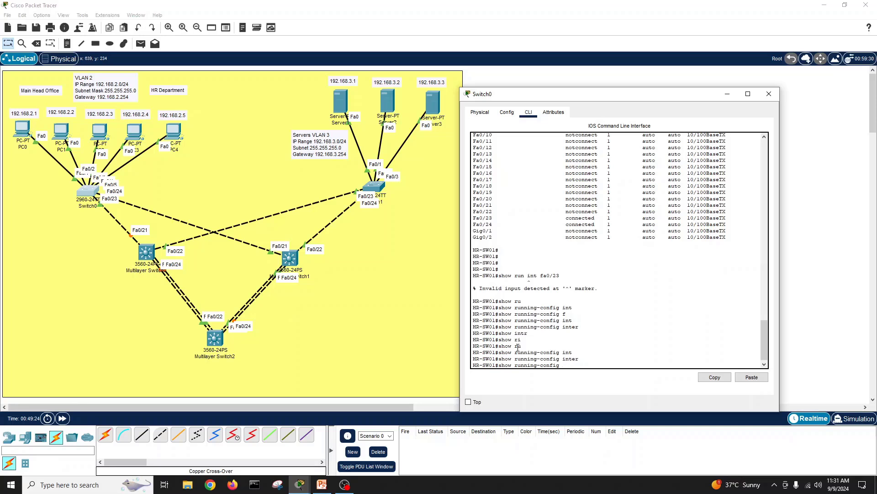
type("?")
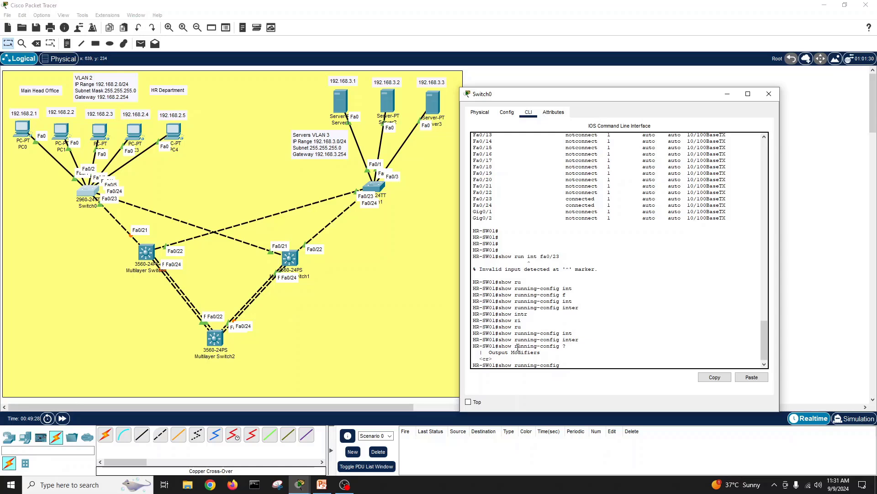
key("BackSpace")
key("BackSpace")
key("BackSpace")
key("BackSpace")
key("BackSpace")
key("BackSpace")
key("BackSpace")
key("BackSpace")
key("BackSpace")
key("BackSpace")
key("BackSpace")
key("BackSpace")
key("BackSpace")
key("BackSpace")
key("BackSpace")
key("BackSpace")
key("BackSpace")
key("BackSpace")
key("BackSpace")
key("BackSpace")
Step: Display interface details for Fa0/23 and Fa0/24, confirming both are up and connected
type("show int")
key("Tab")
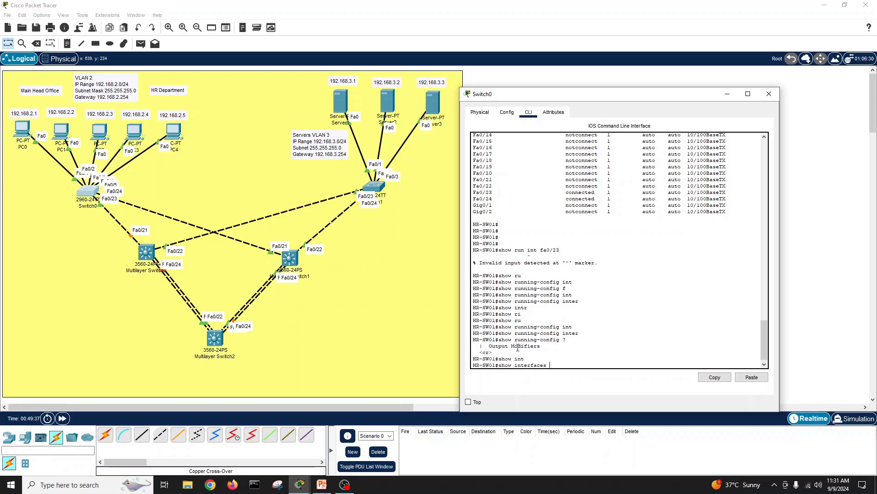
type("fa")
key("Tab")
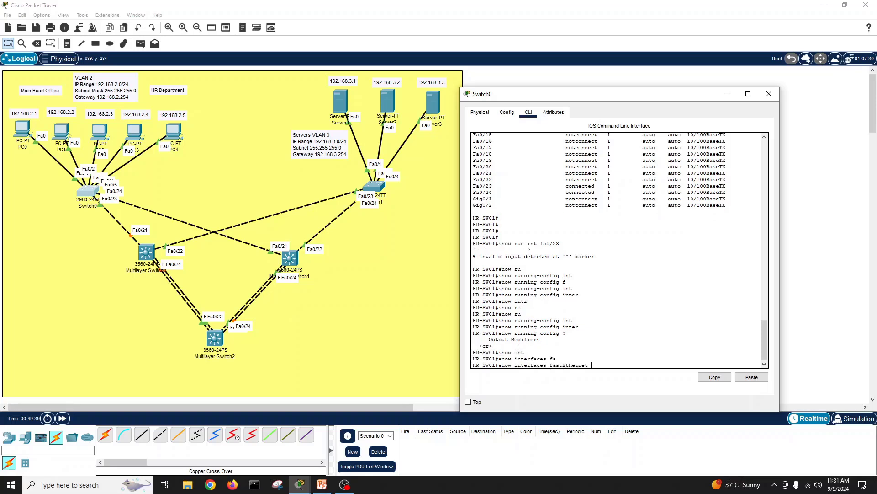
type("0/23")
key("Return")
key("space")
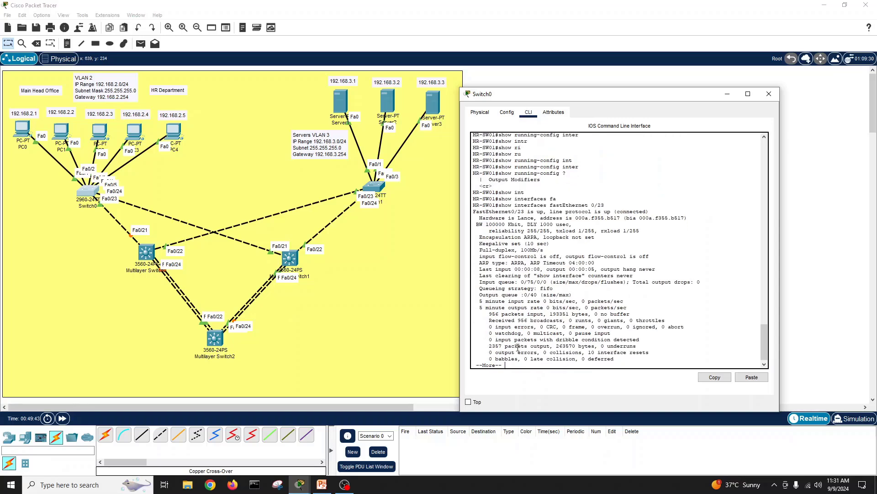
key("Return")
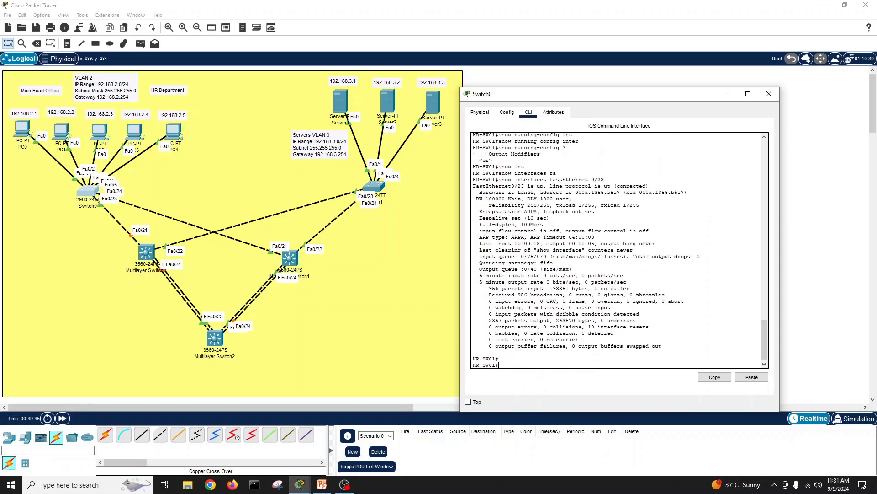
key("Up")
key("BackSpace")
type("4")
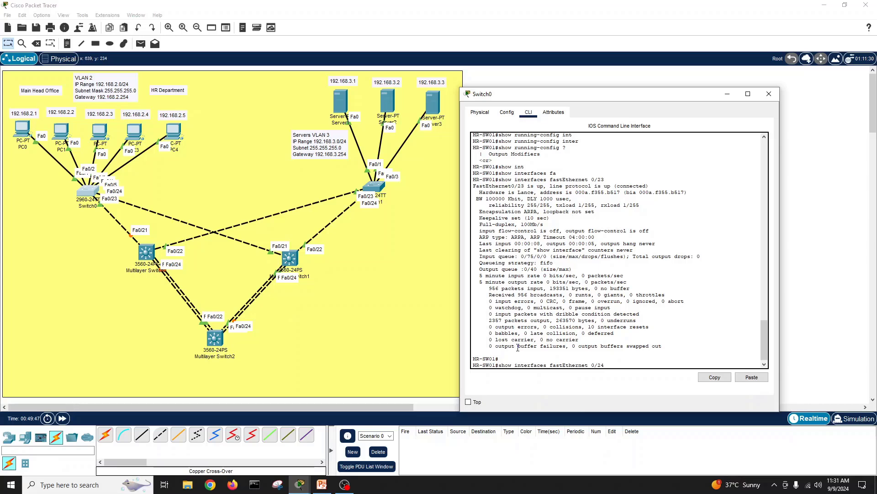
key("Return")
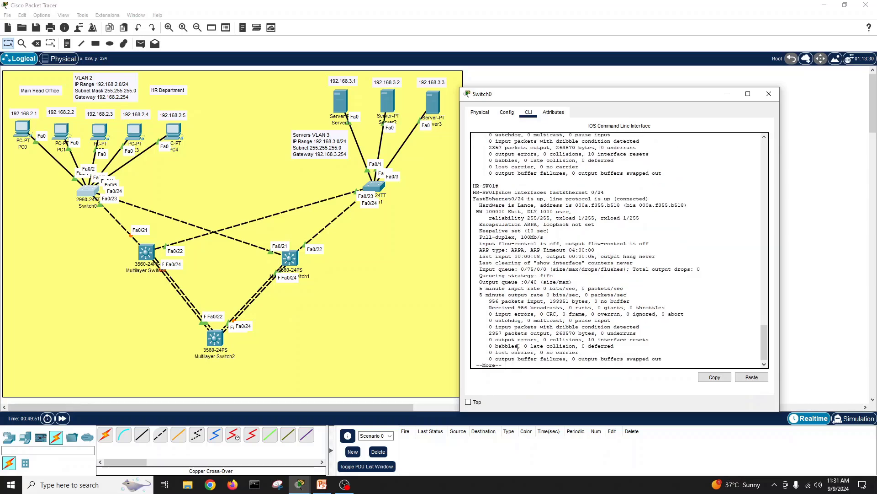
key("Return")
key("Return")
key("Return")
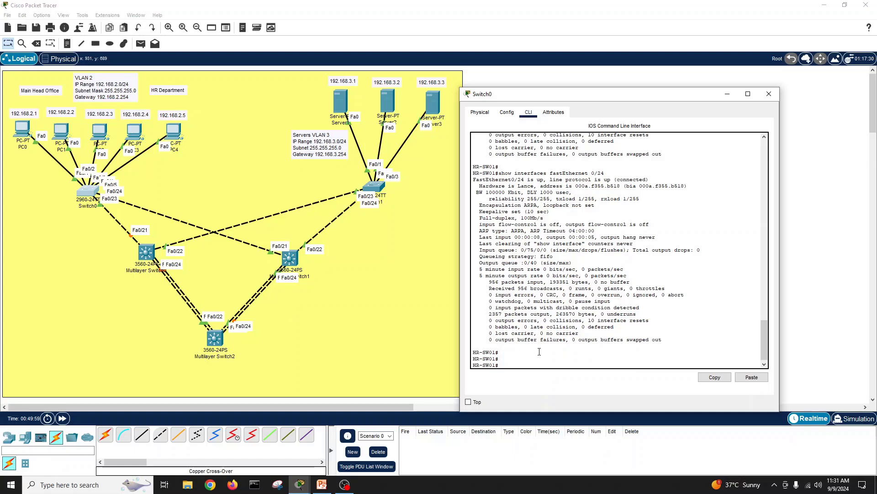
Step: Enter global configuration and select HR-SW01's interface range Fa0/3–4
type("conf t")
key("Return")
type("int")
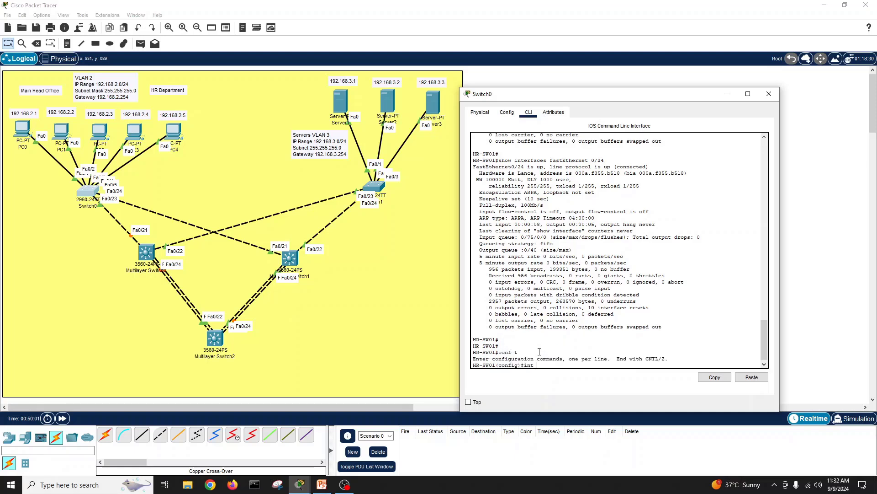
key("Tab")
type("range fa")
key("Tab")
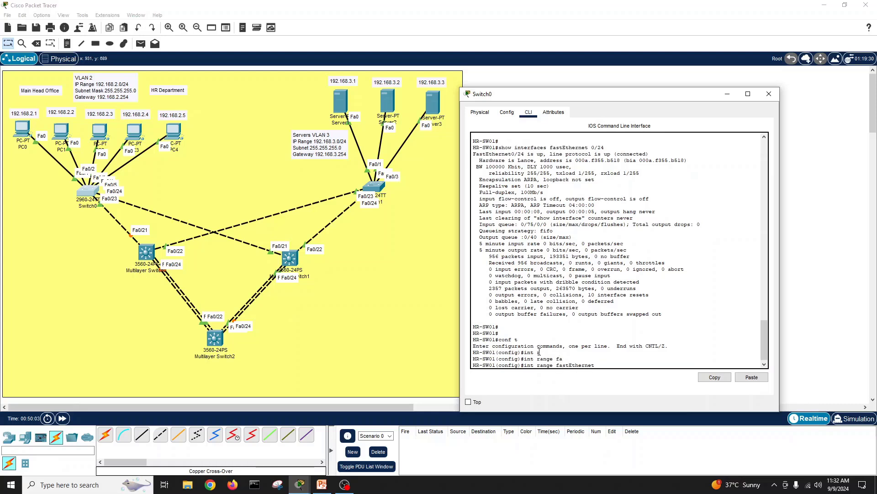
type("0/3-4")
key("Return")
Step: Set ports Fa0/3–4 to switchport mode trunk
type("sw")
key("Tab")
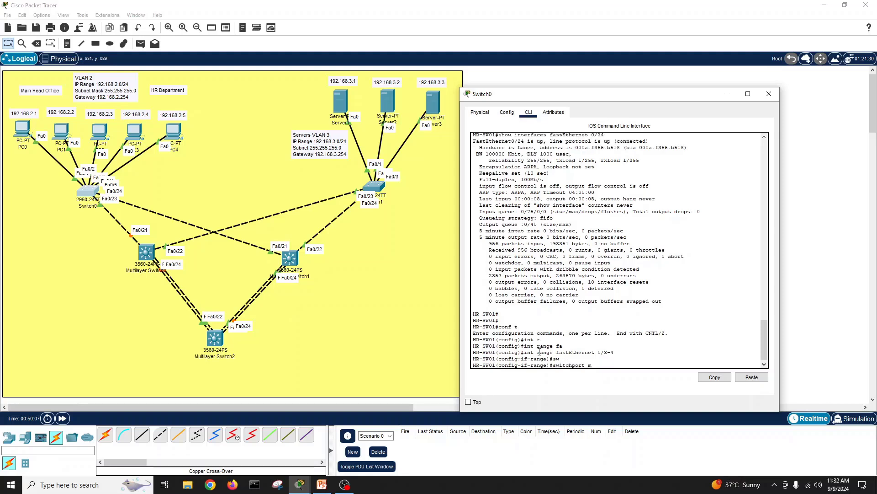
type("mod")
key("Tab")
type("tr")
key("Tab")
key("Return")
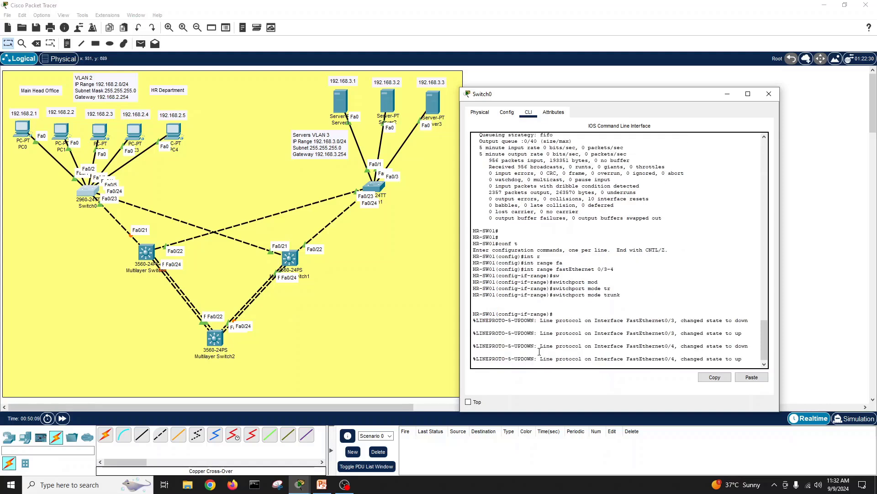
key("Return")
key("Return")
Step: Allow all VLANs on the Fa0/3–4 trunks with switchport trunk allowed vlan all
type("sw")
key("Tab")
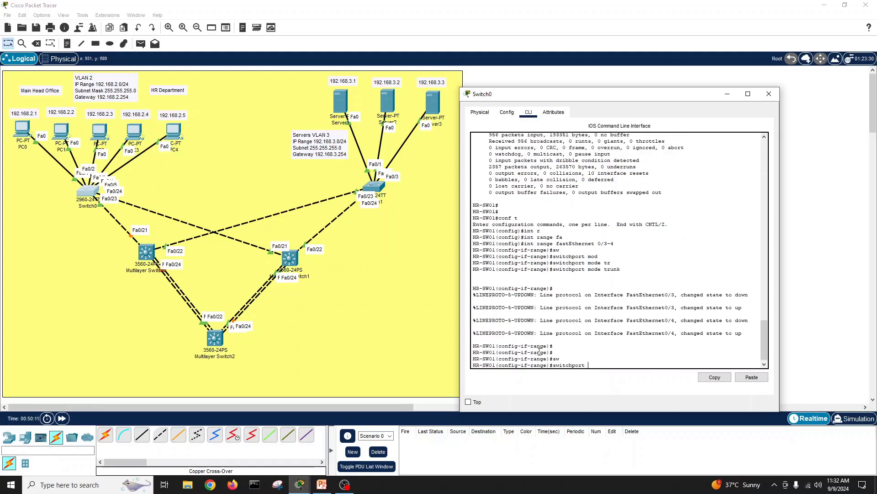
type("tr")
key("Tab")
type("en")
key("Tab")
key("BackSpace")
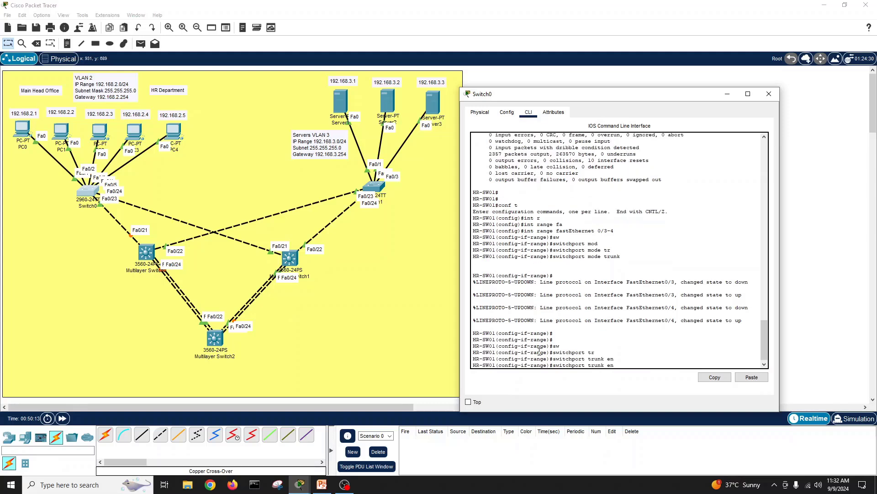
type("c")
key("Tab")
type("?")
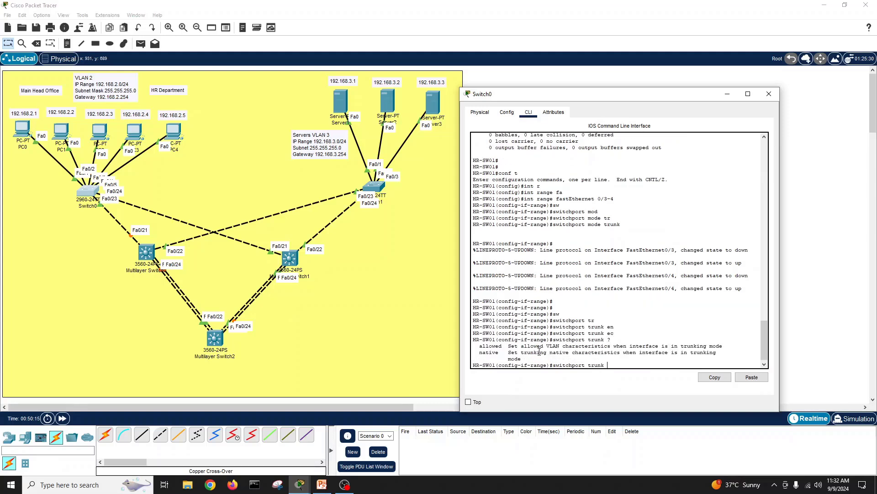
type("all")
key("Tab")
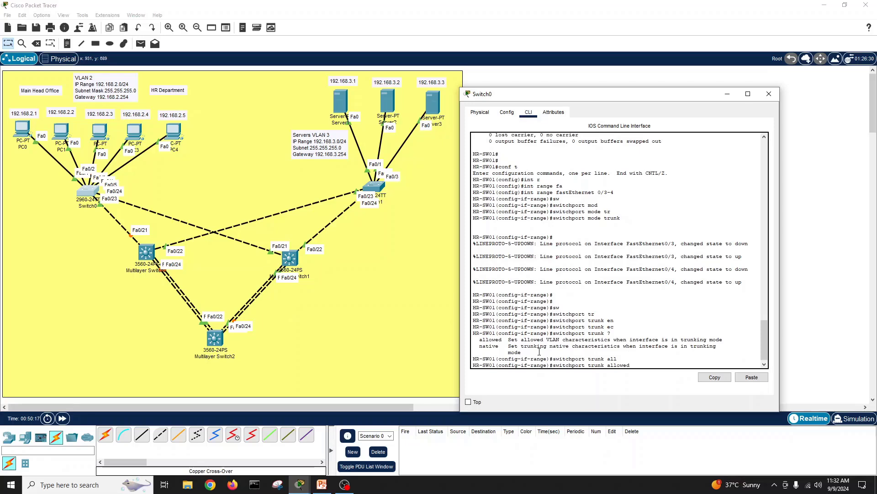
type("?")
type("vl")
key("Tab")
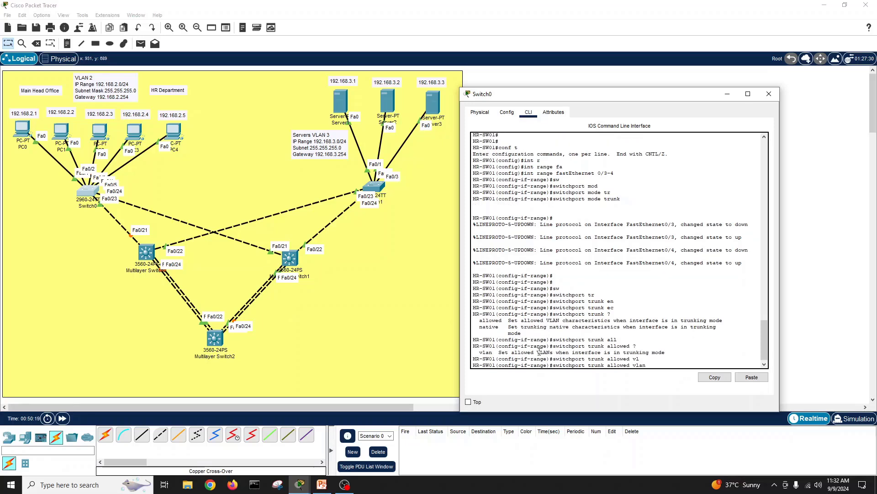
type("?")
type("al")
key("Tab")
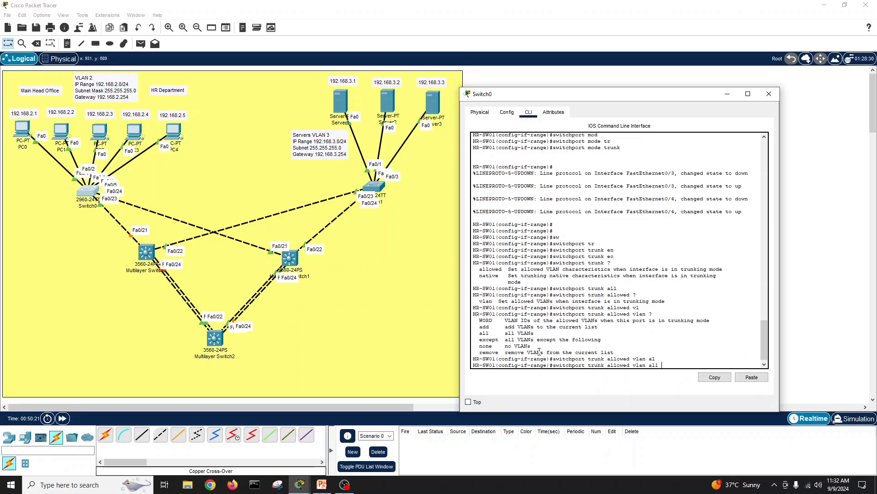
key("Return")
key("Return")
key("Return")
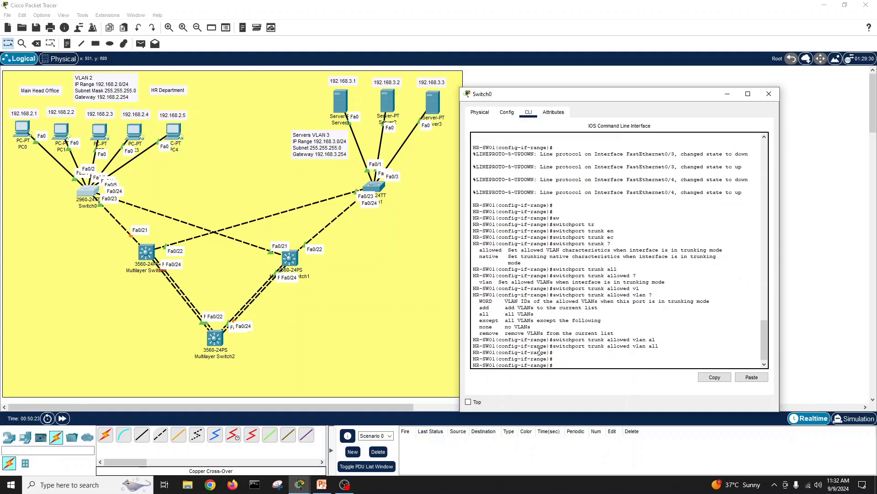
Step: Exit configuration mode and save HR-SW01's running configuration with write
type("exit")
key("Return")
type("e")
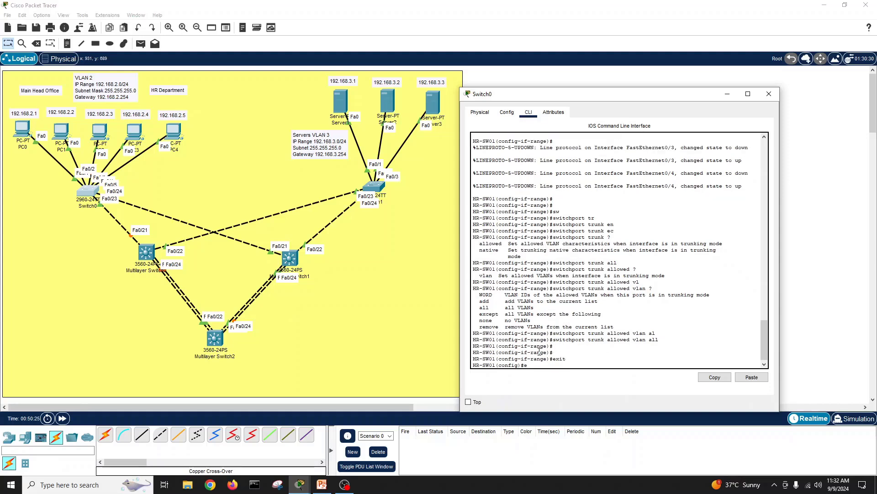
type("xit")
key("Return")
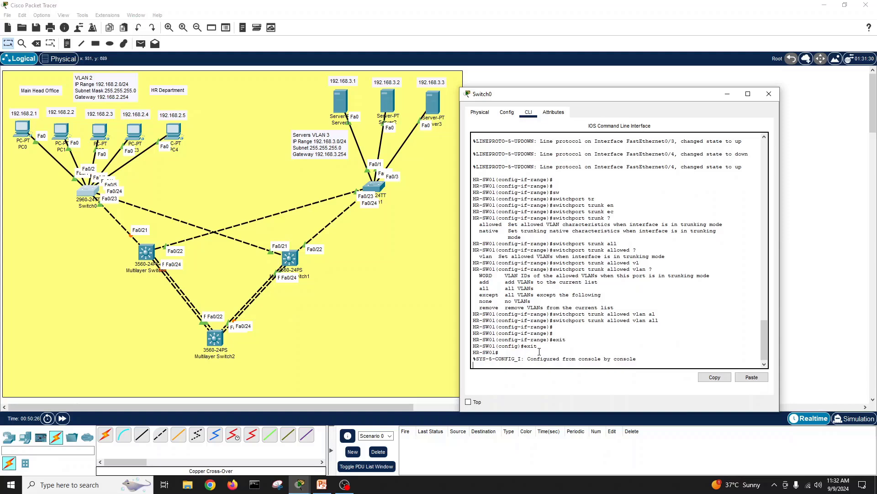
key("Return")
type("wri")
key("Tab")
key("Return")
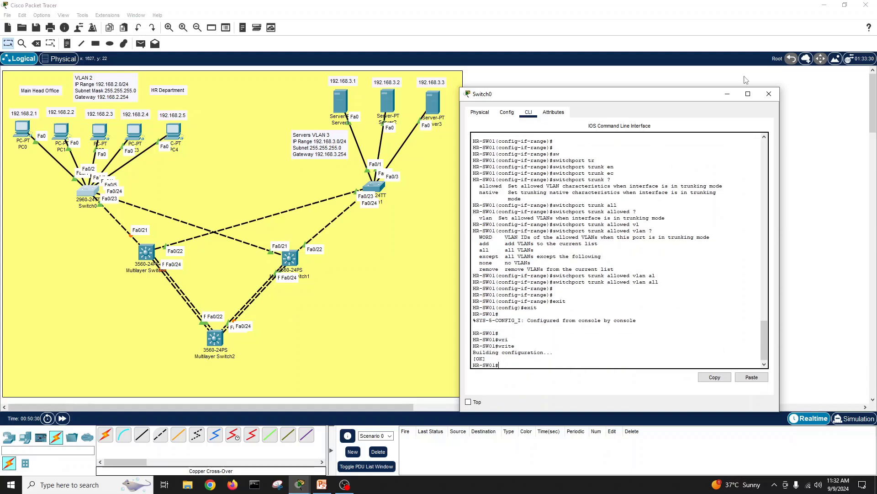
Step: Close the HR switch window and bring up the server switch Switch1's command line
left_click(762, 96)
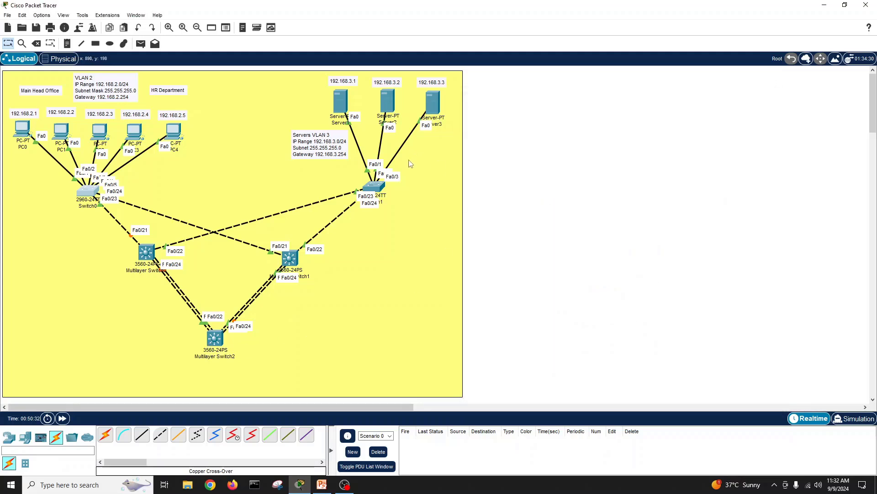
left_click(375, 186)
left_click_drag(471, 107, 641, 118)
key("Return")
key("Return")
key("Return")
key("Return")
key("Return")
key("Return")
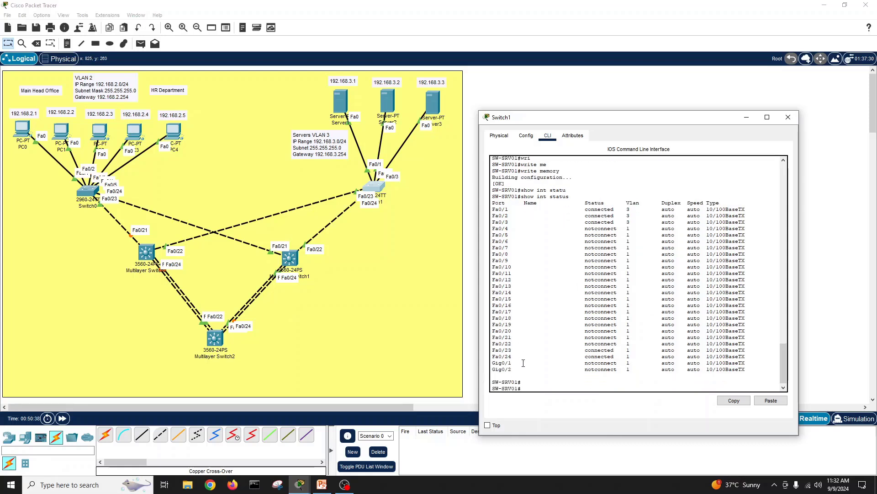
Step: Enter global configuration and select SW-SRV01's interface range Fa0/23–24
type("conf t")
key("Return")
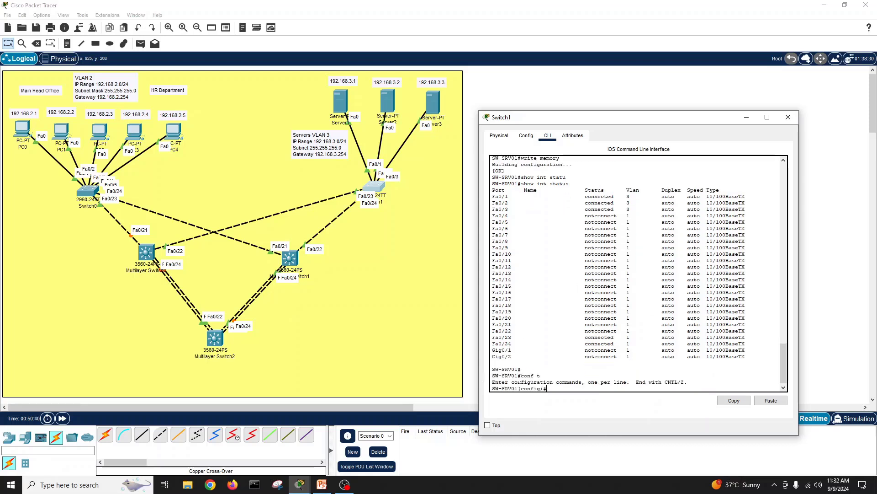
type("int range ")
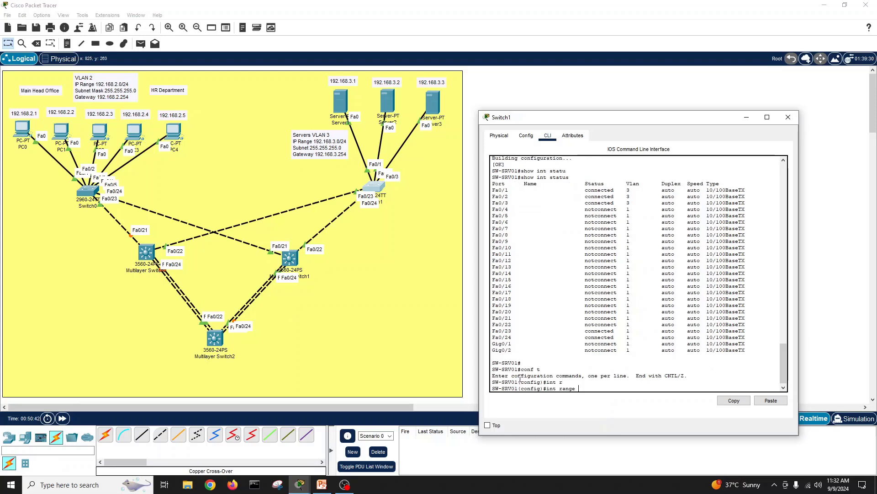
type("f")
key("Tab")
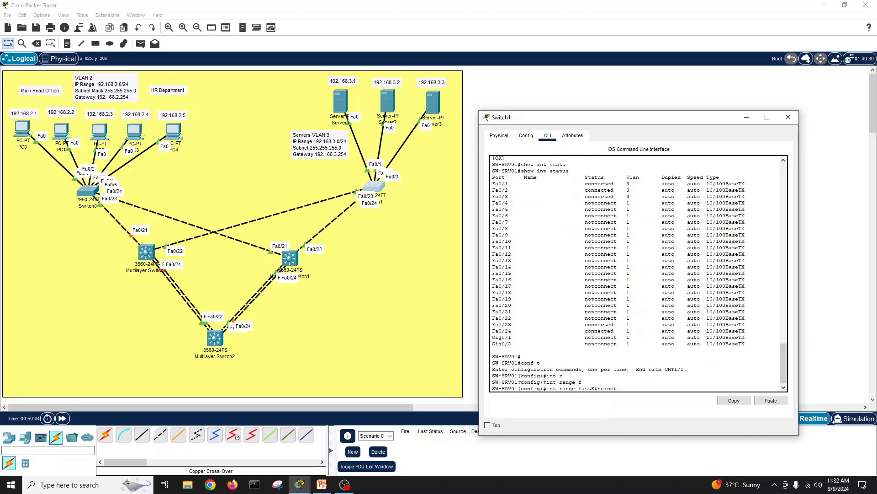
type("0/23-24")
key("Return")
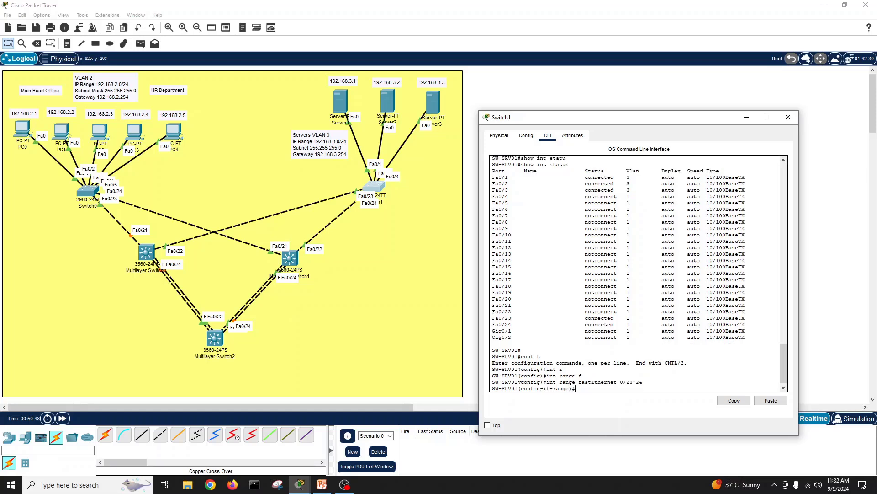
Step: Set ports Fa0/23–24 to switchport mode trunk
type("sw")
key("Tab")
type("mod")
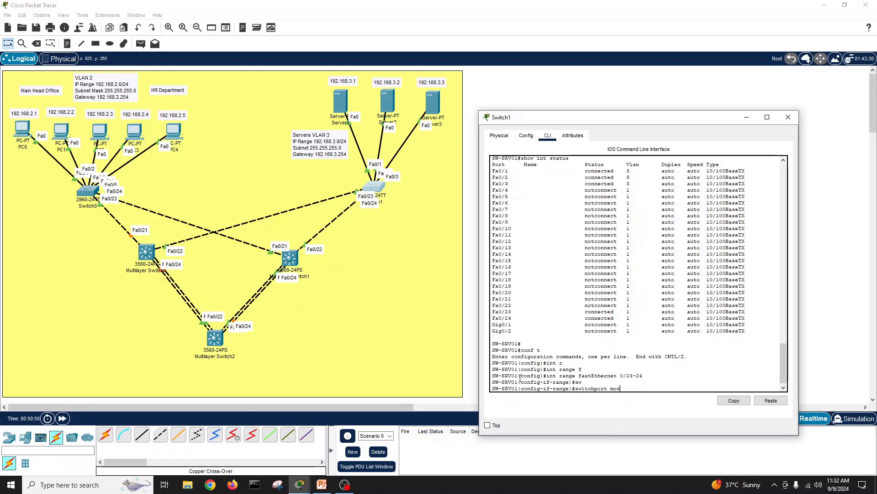
key("Tab")
type("tr")
key("Tab")
key("Return")
Step: Allow all VLANs on the Fa0/23–24 trunks with switchport trunk allowed vlan all
type("sw")
key("Tab")
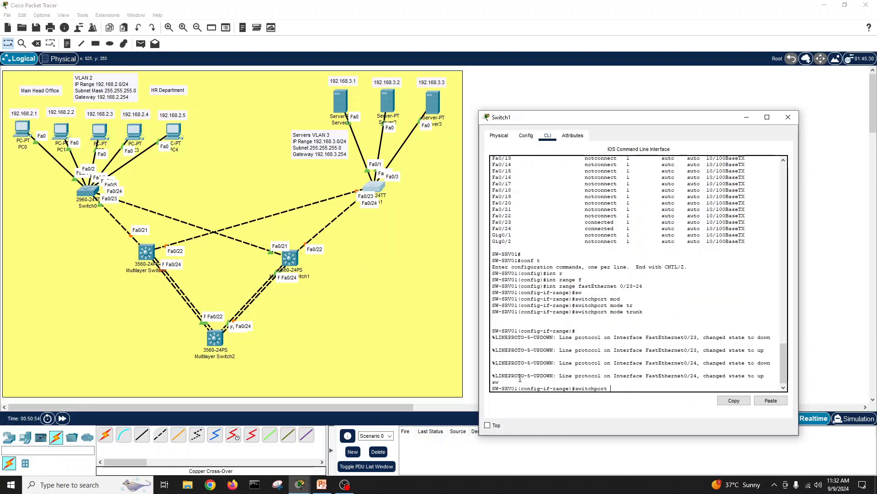
type("?")
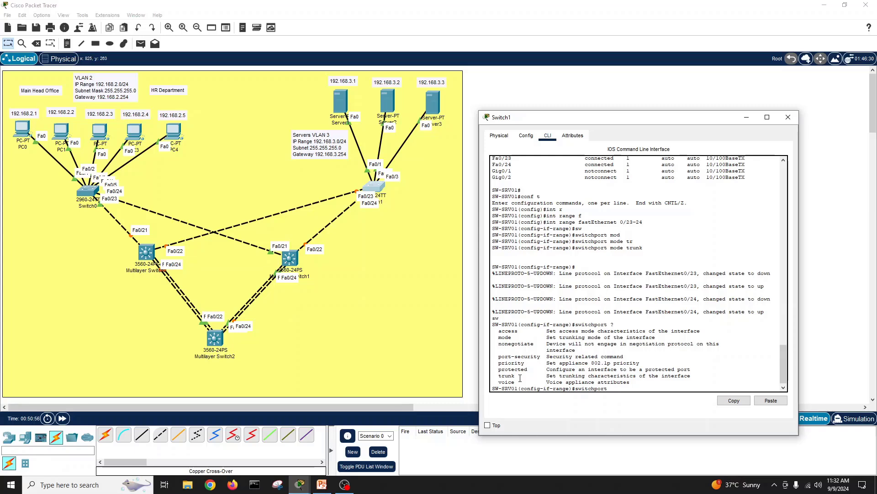
type("tr")
key("Tab")
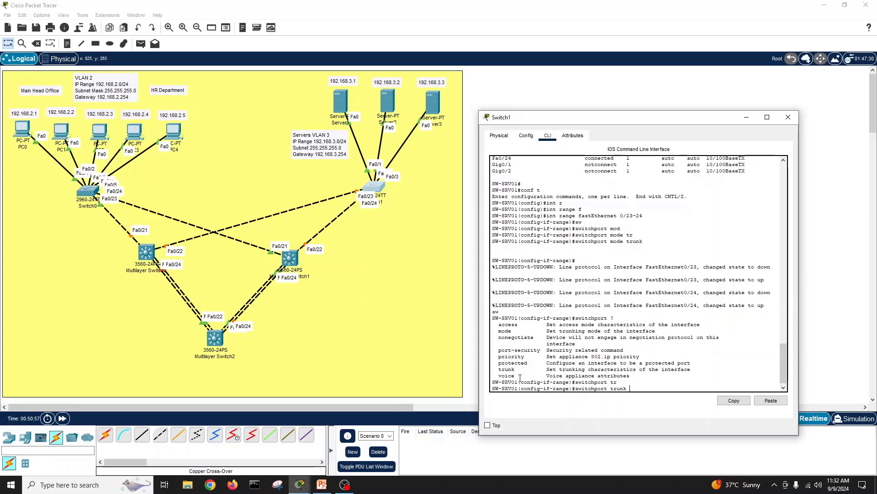
type("?all")
key("Tab")
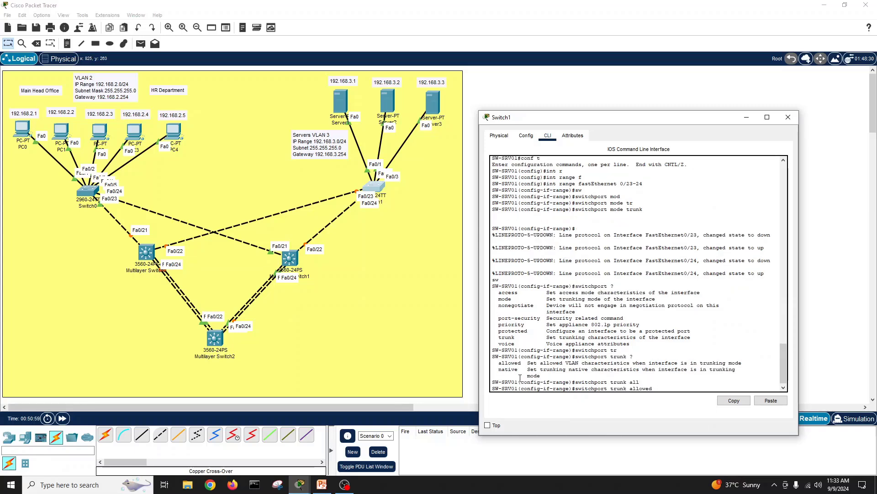
type("vl")
key("Tab")
type("all")
key("Return")
key("Return")
key("Return")
key("Return")
key("Return")
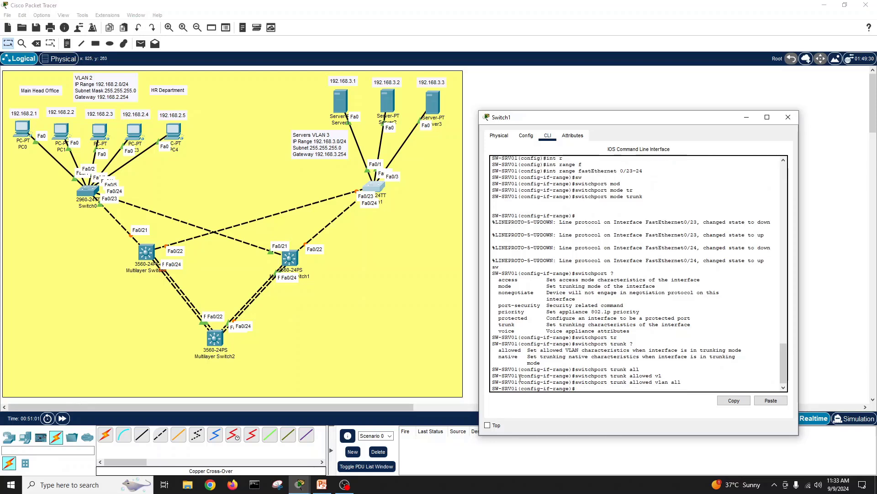
Step: Exit configuration mode and save SW-SRV01's running configuration with write
type("exit")
key("Return")
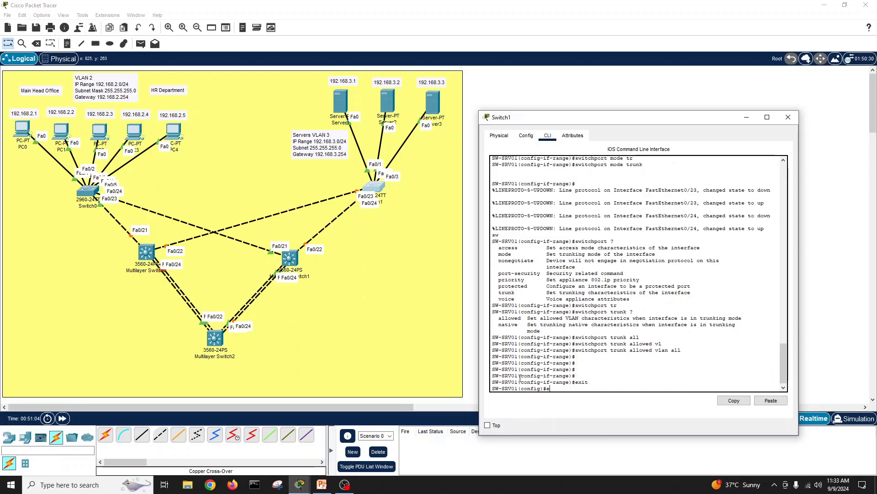
type("exit")
key("Return")
type("wr")
key("Tab")
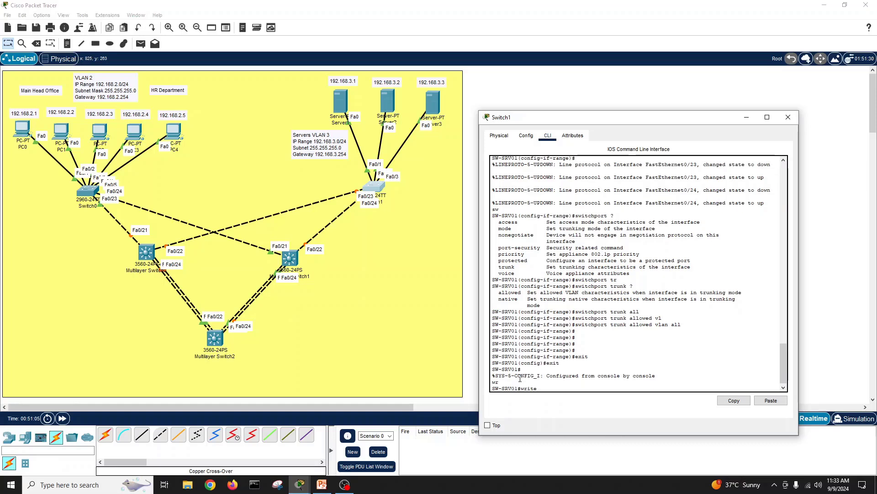
key("Return")
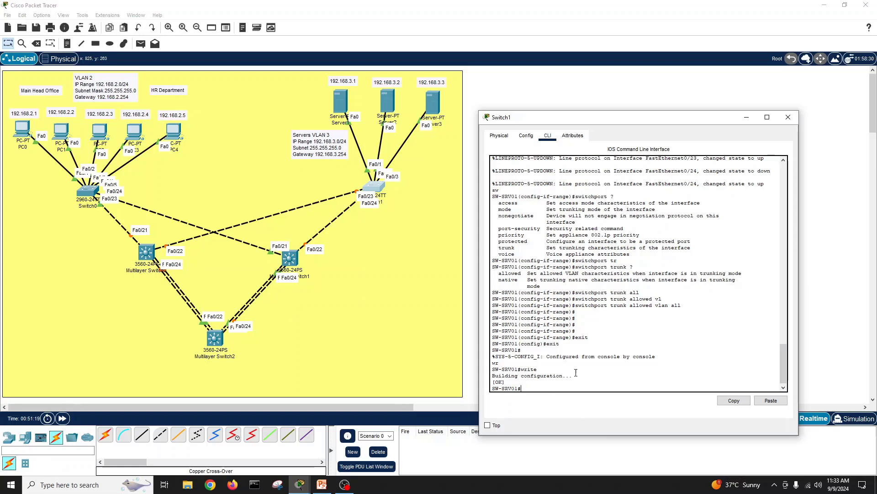
Step: Run show interfaces status on SW-SRV01 and page through to see Fa0/23–24 trunking and Fa0/1–3 in VLAN 3
key("Return")
key("Return")
key("Return")
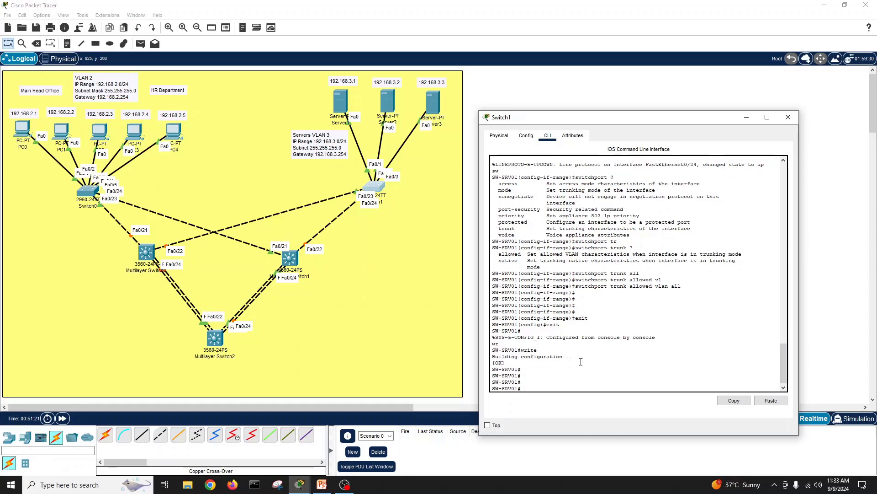
type("show int statu")
key("Tab")
key("Return")
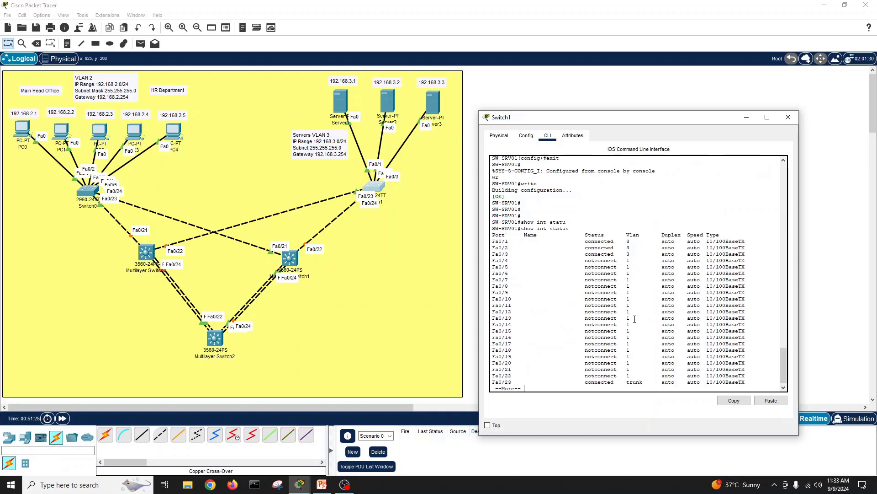
key("Return")
key("Return")
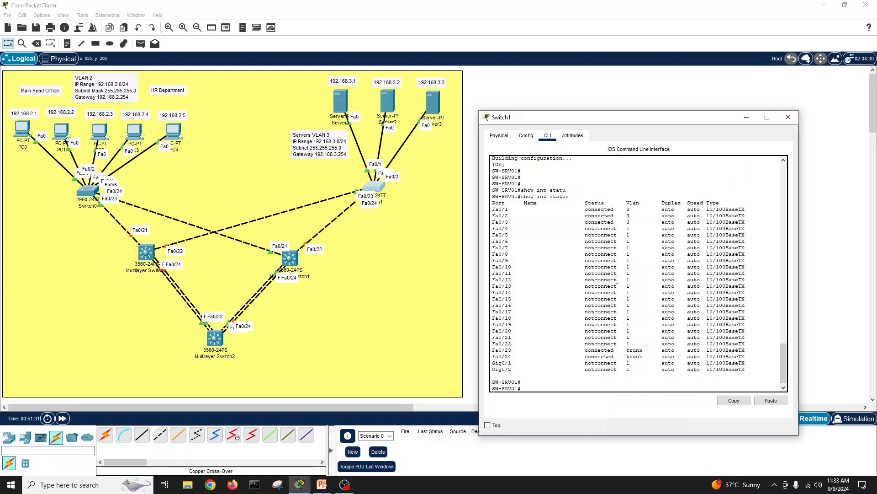
key("Return")
key("Return")
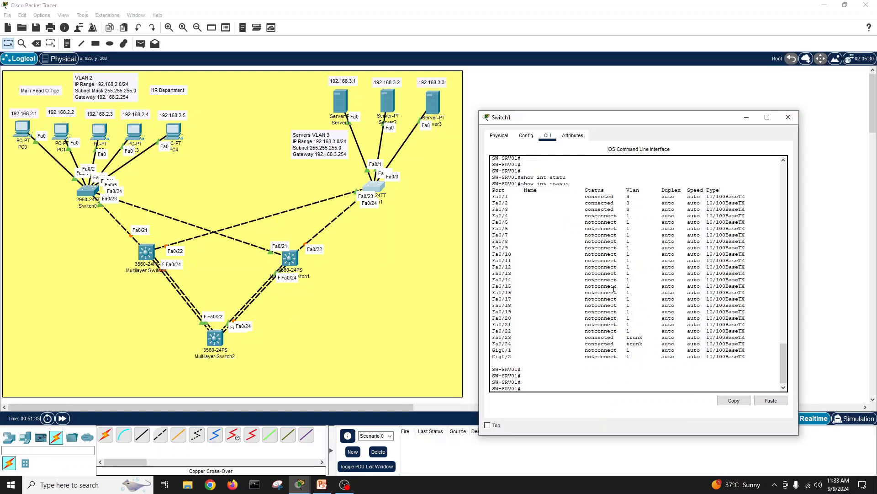
Step: Close Switch1 and open Multilayer Switch0's CLI, declining the initial configuration dialog
left_click(788, 117)
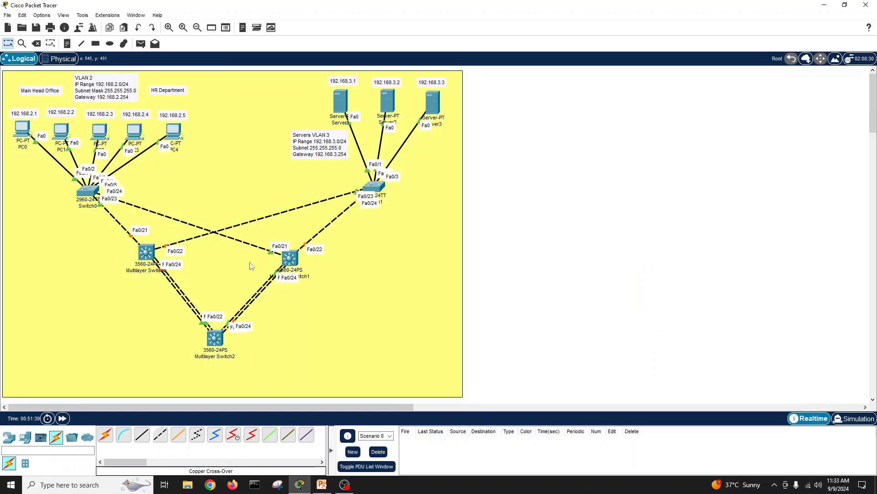
mouse_move(151, 252)
left_click(146, 253)
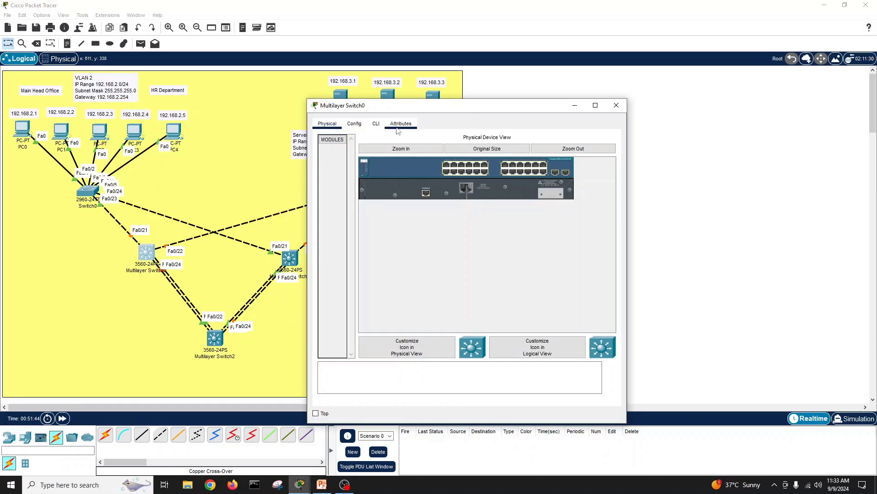
left_click(375, 125)
key("Return")
key("Return")
key("Return")
key("Return")
key("Return")
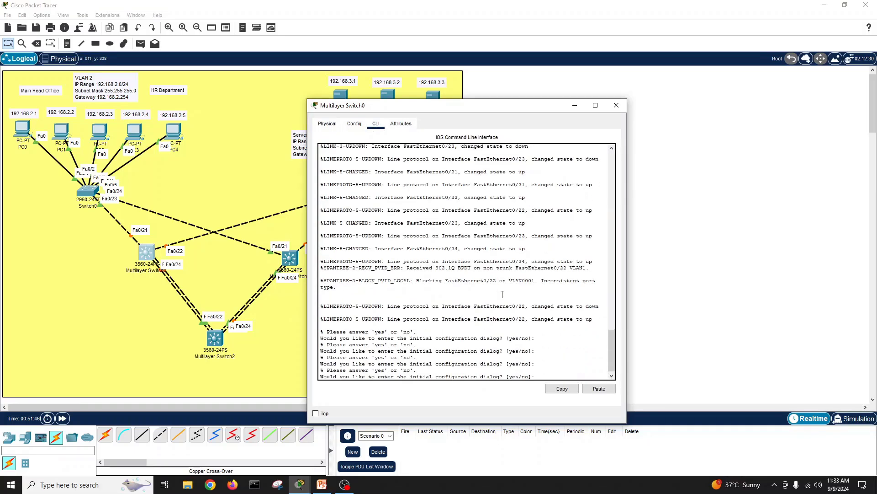
type("no")
key("Return")
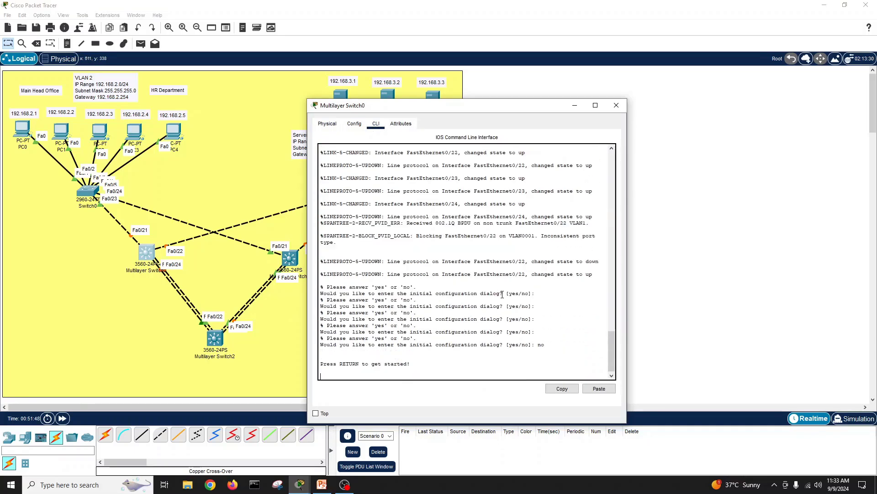
key("Return")
key("Return")
Step: Enter privileged mode with en, then global configuration mode with conf t
type("en")
key("Return")
type("conf t")
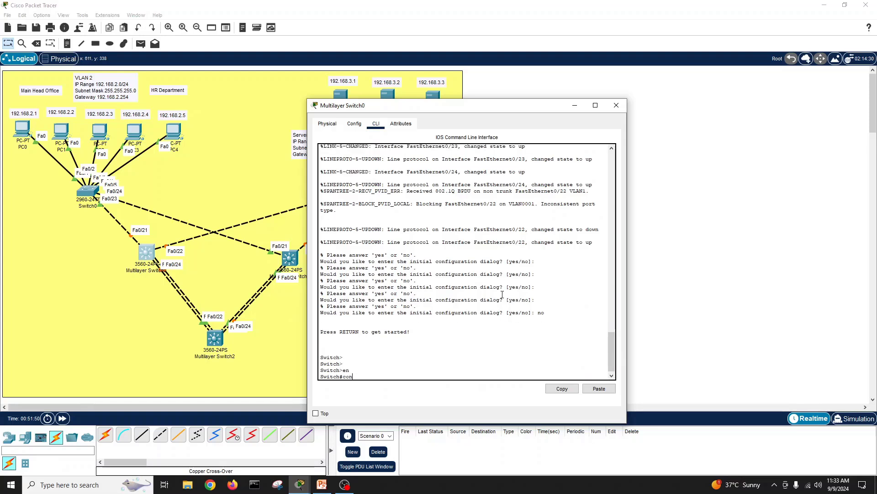
key("Return")
Step: Start the hostname command, checking the head-office diagram in PowerPoint for the switch name
type("host")
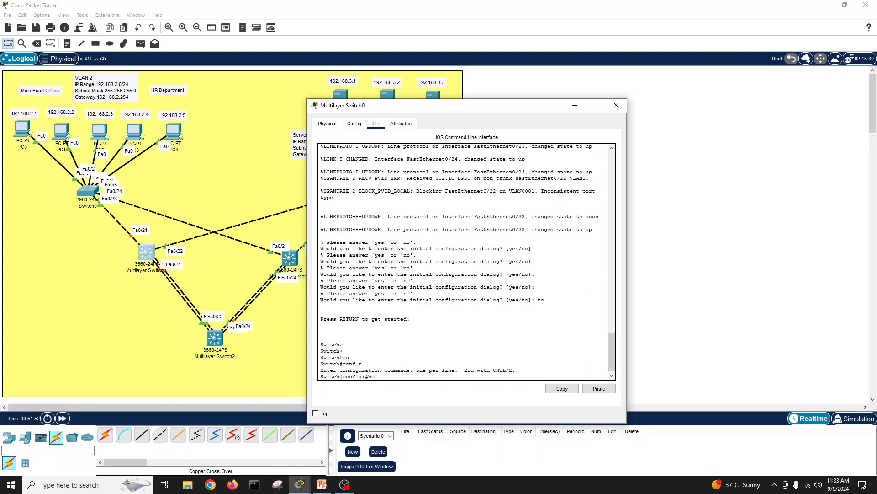
key("Tab")
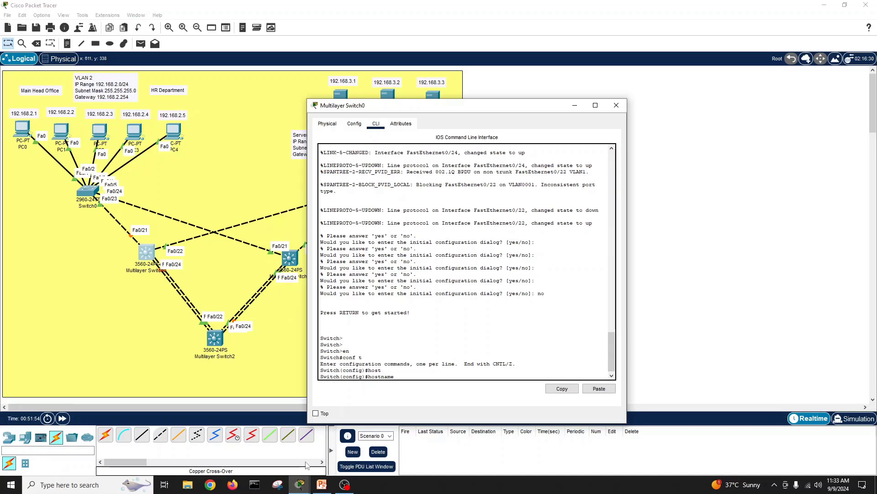
left_click(321, 486)
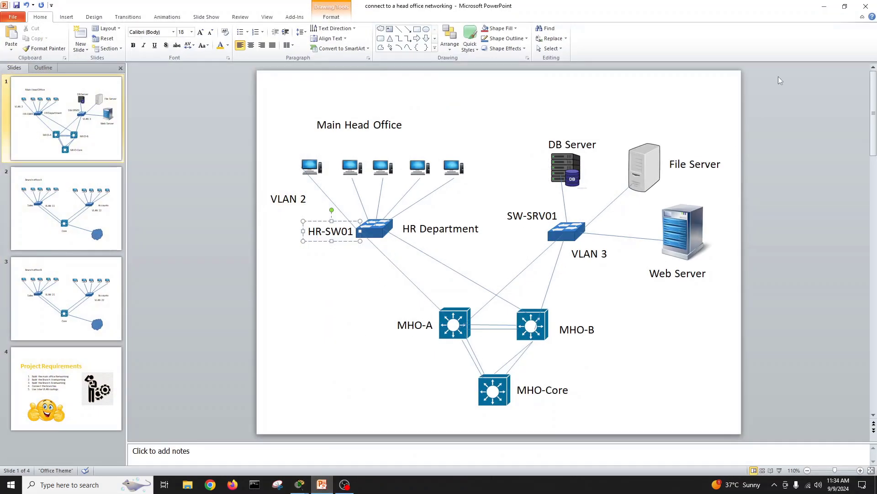
left_click(824, 6)
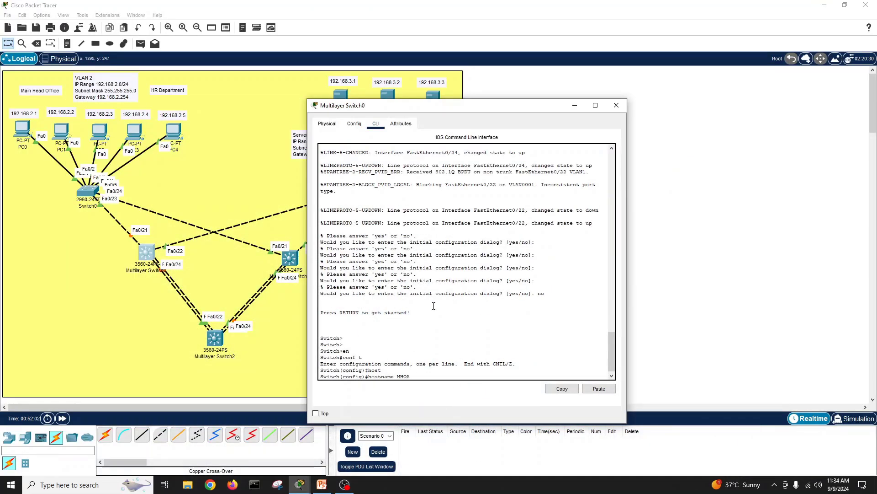
Step: Apply hostname MHO-A to Multilayer Switch0 and leave configuration mode
key("Return")
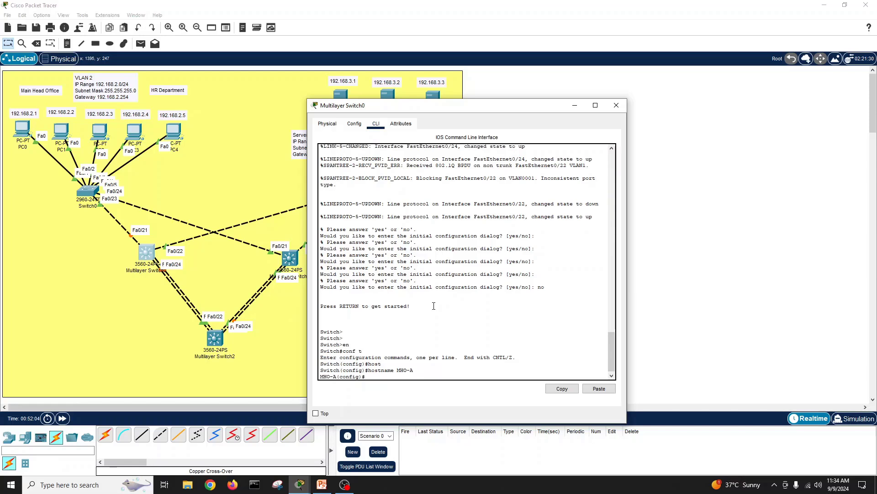
key("Return")
key("Return")
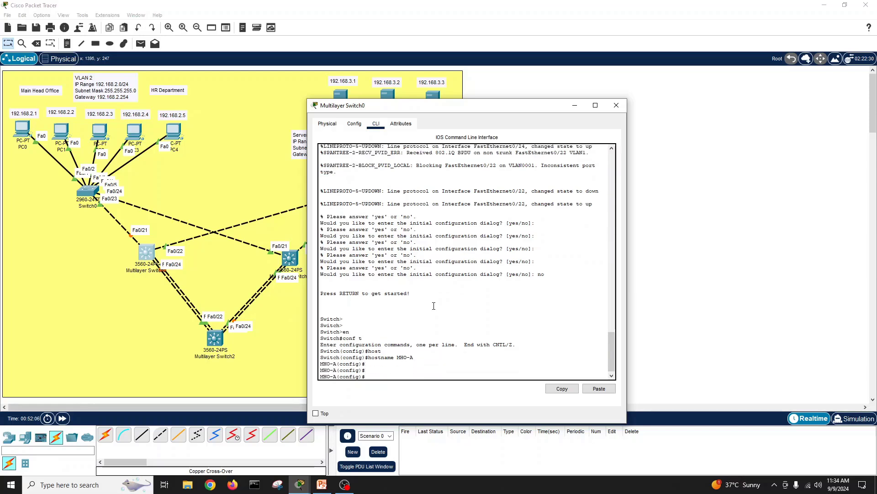
type("exit")
key("Return")
Step: List MHO-A's interface status, showing only Fa0/22 trunking
type("show int")
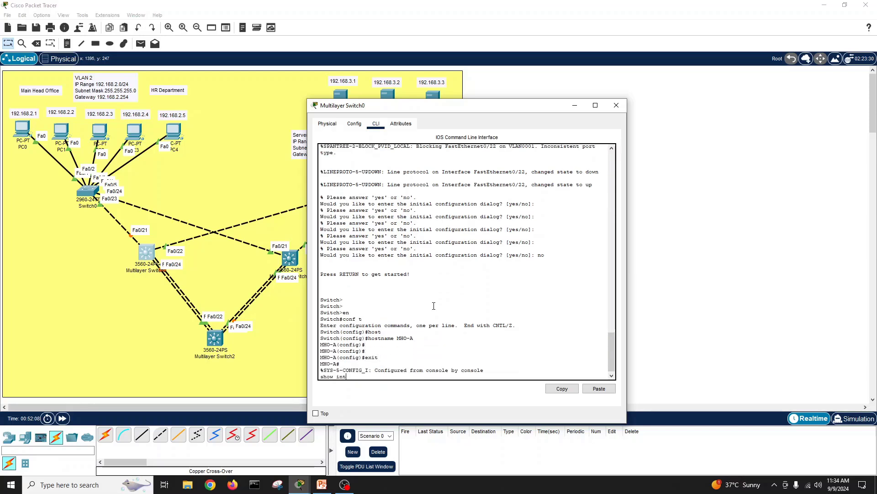
type(" statu")
key("Tab")
key("Return")
key("Return")
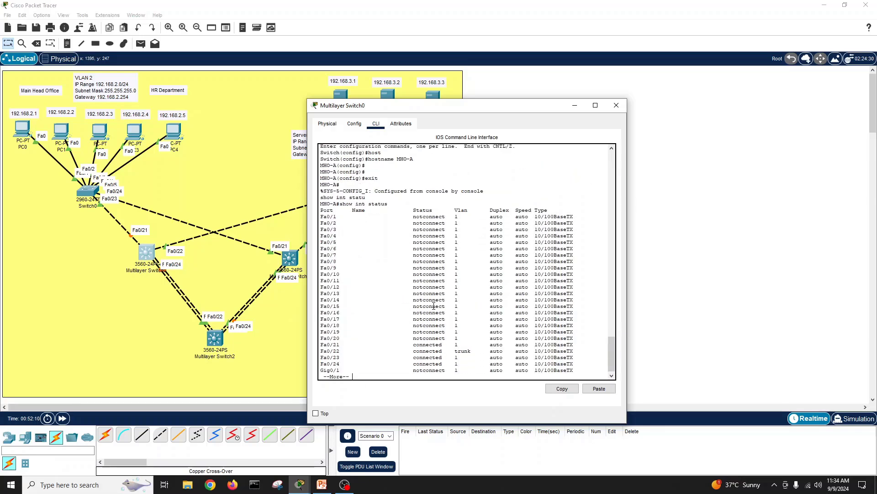
key("Return")
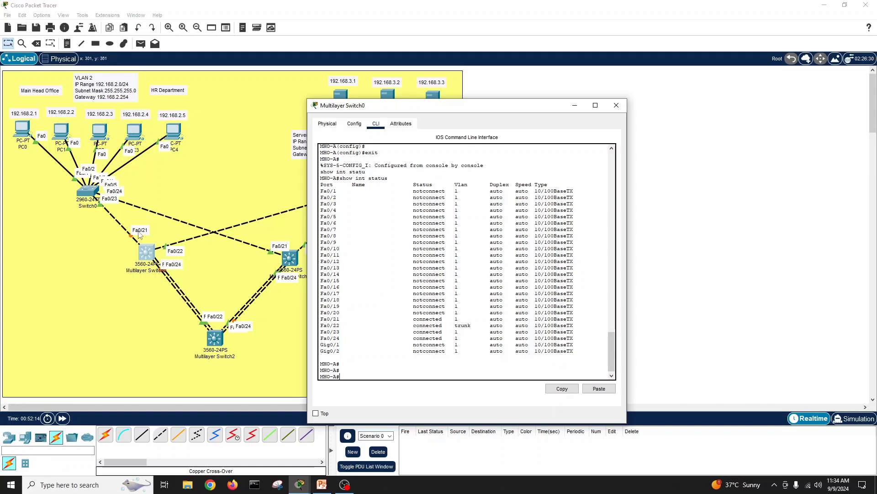
left_click(375, 370)
Step: Enter conf t and select interface range Fa0/21-22
type("conf t")
key("Return")
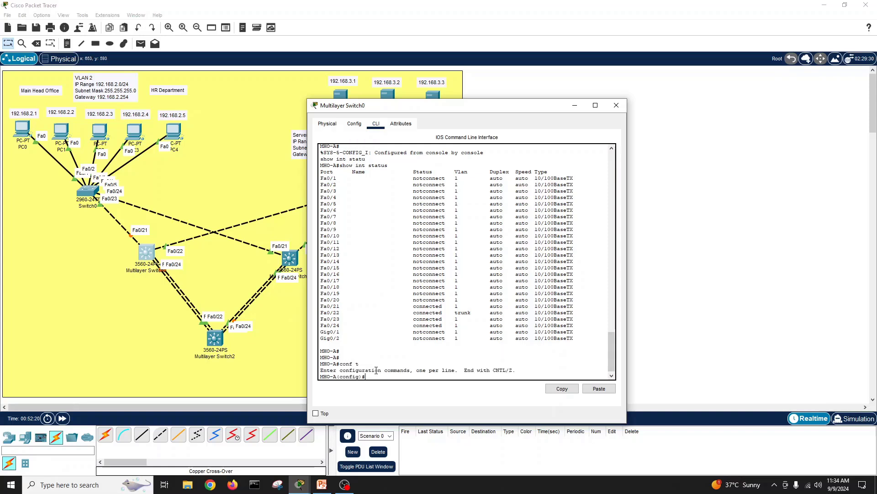
type("int r")
key("Tab")
type("fa")
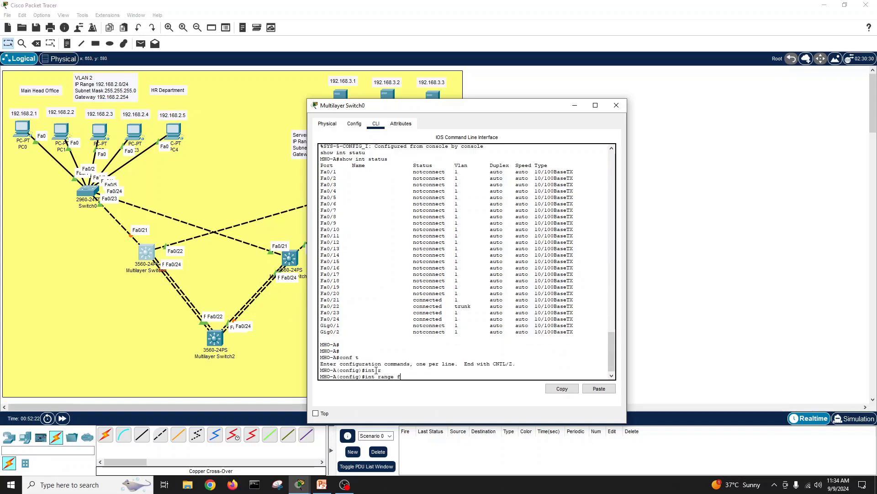
key("Tab")
type("0")
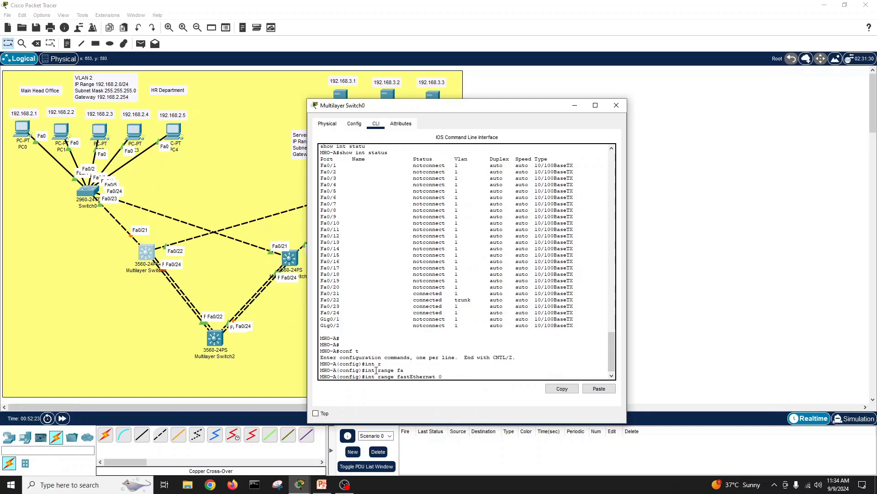
type("/21-22")
key("Return")
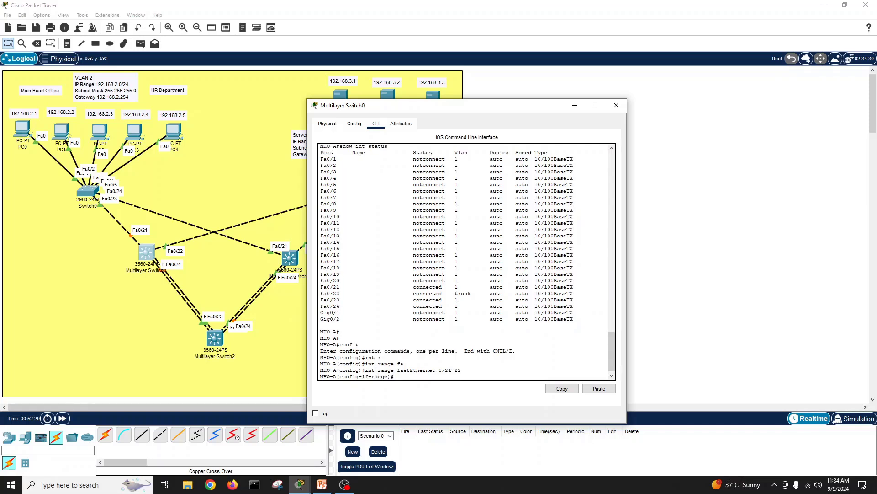
Step: Try setting Fa0/21–22 to switchport mode trunk, which is rejected without an encapsulation set
type("sw")
key("Tab")
type("mod")
key("Tab")
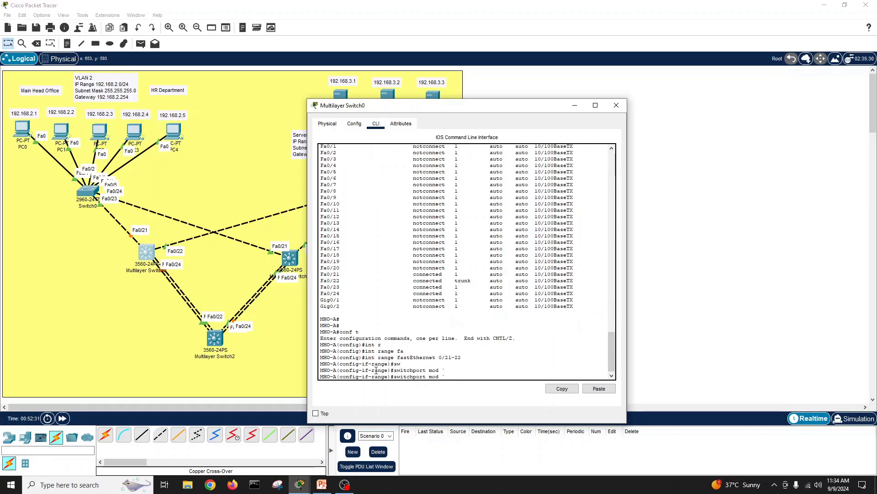
key("Tab")
type("tr")
key("Tab")
key("Return")
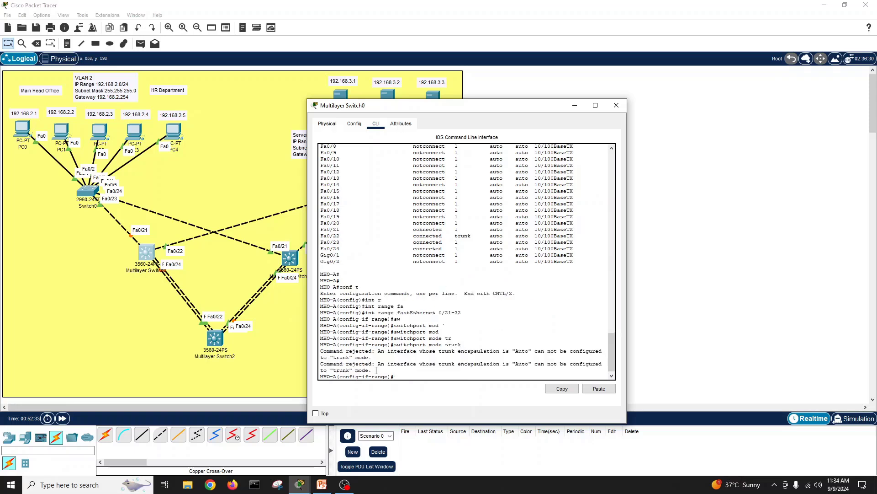
key("Return")
key("Return")
key("Return")
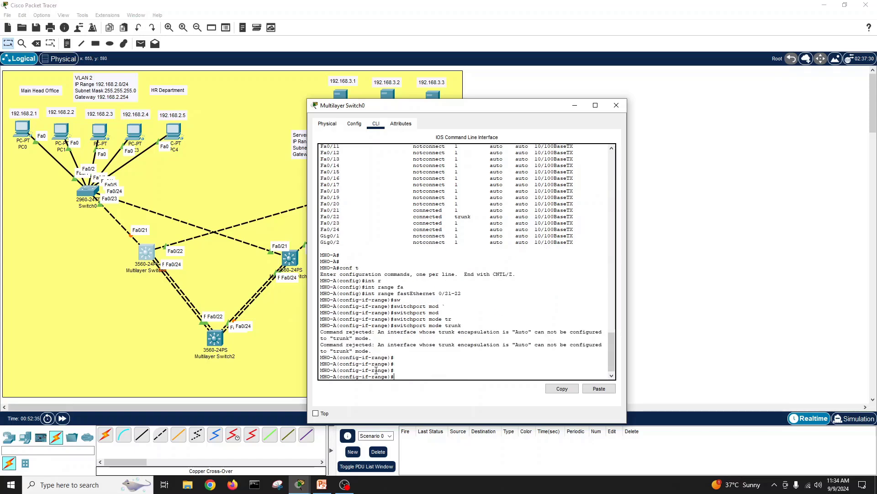
Step: Set switchport trunk encapsulation dot1q on Fa0/21–22, then reapply switchport mode trunk
type("s")
key("Tab")
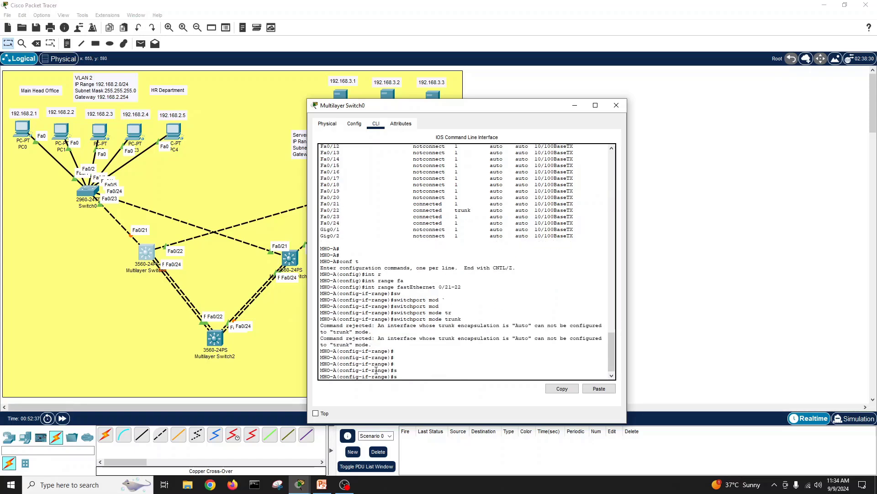
type("w")
key("Tab")
type("tr")
key("Tab")
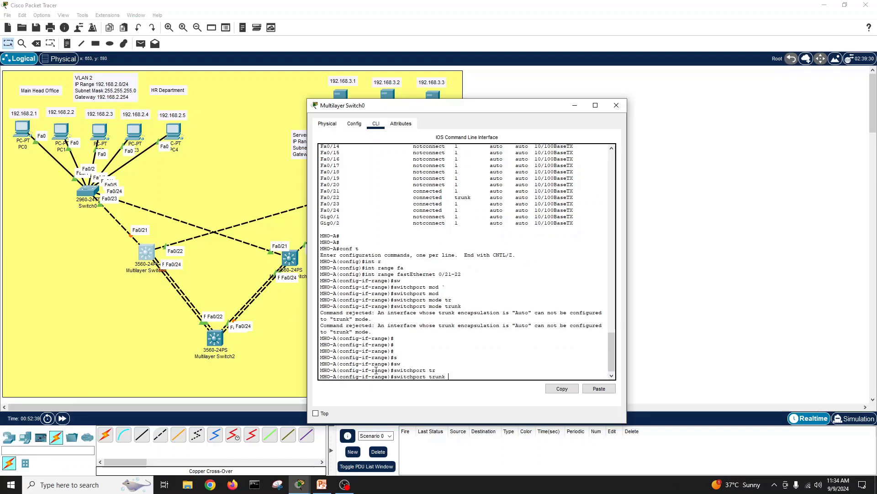
type("enc")
key("Tab")
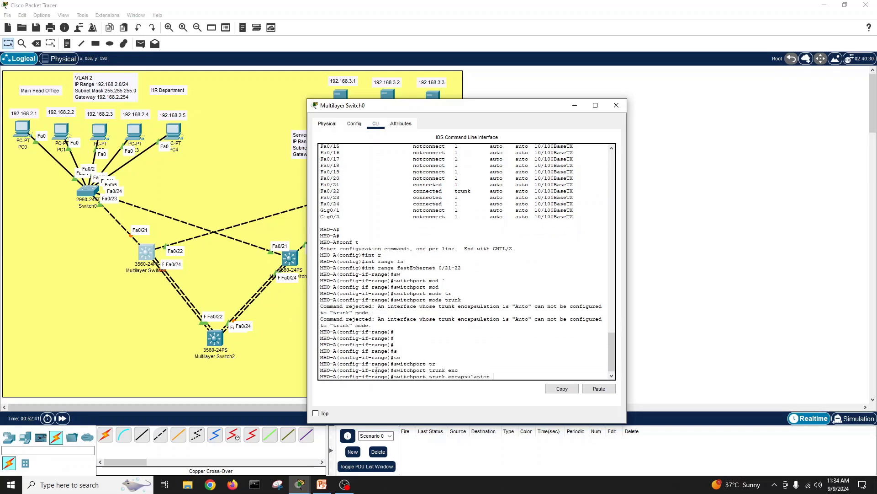
type("?do")
key("Tab")
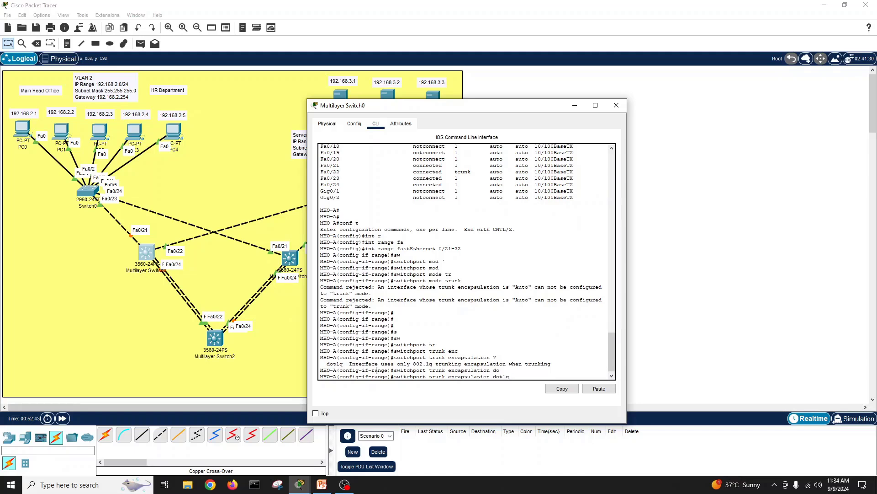
type("?")
key("Return")
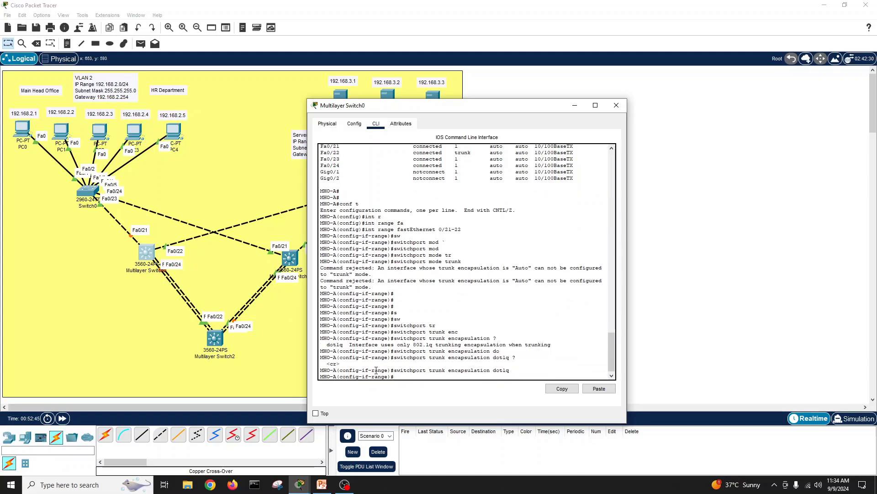
key("Up")
key("Up")
key("Return")
key("Return")
key("Return")
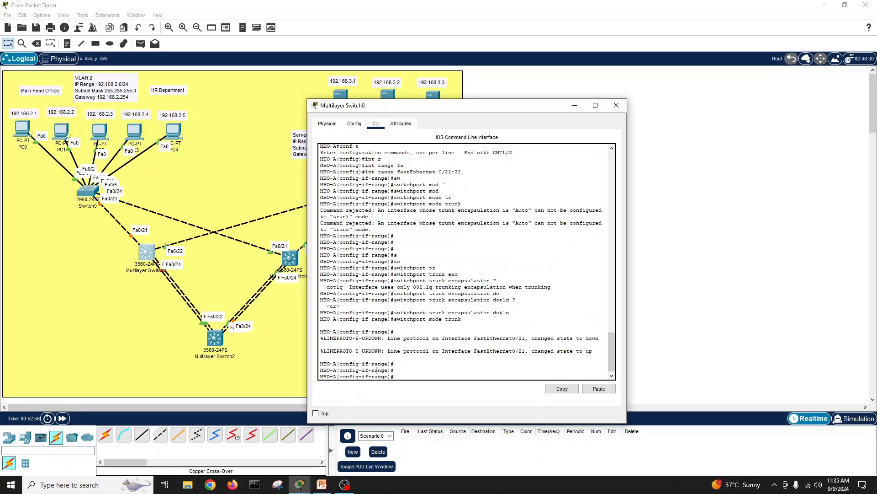
Step: Leave interface configuration and try saving with an abbreviated write command in config mode
type("exit")
key("Return")
type("wr")
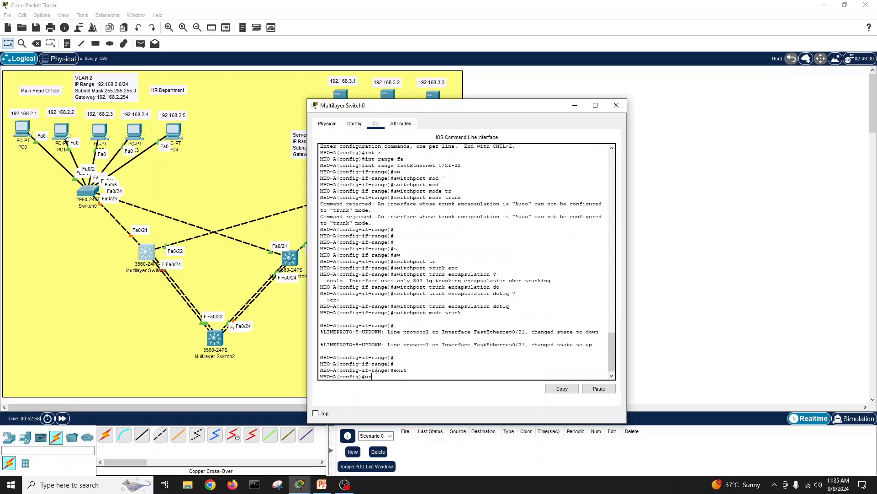
key("BackSpace")
key("BackSpace")
key("BackSpace")
type("wr")
key("Tab")
type("i")
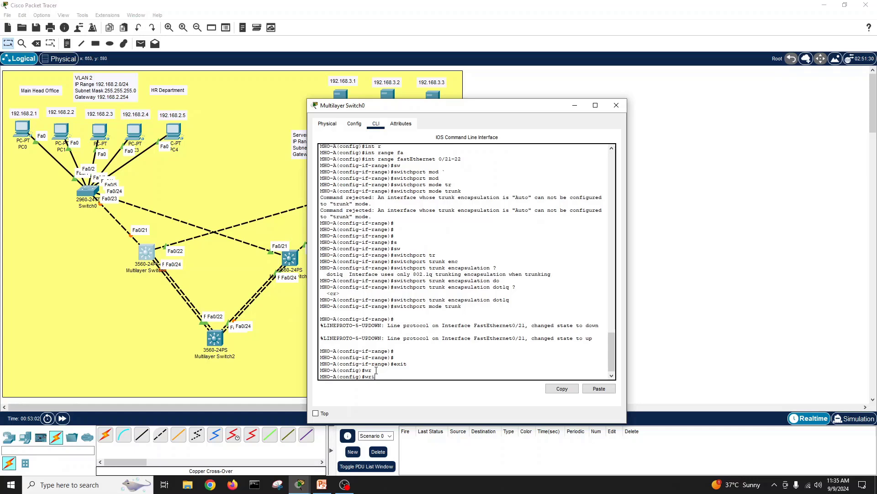
key("Return")
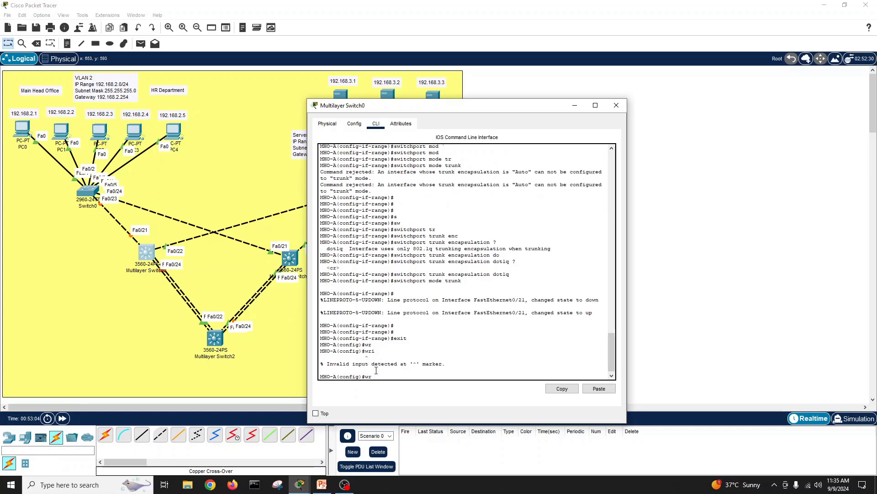
Step: Exit to privileged mode and save MHO-A's running configuration with write memory
type("exit")
key("Return")
type("emo")
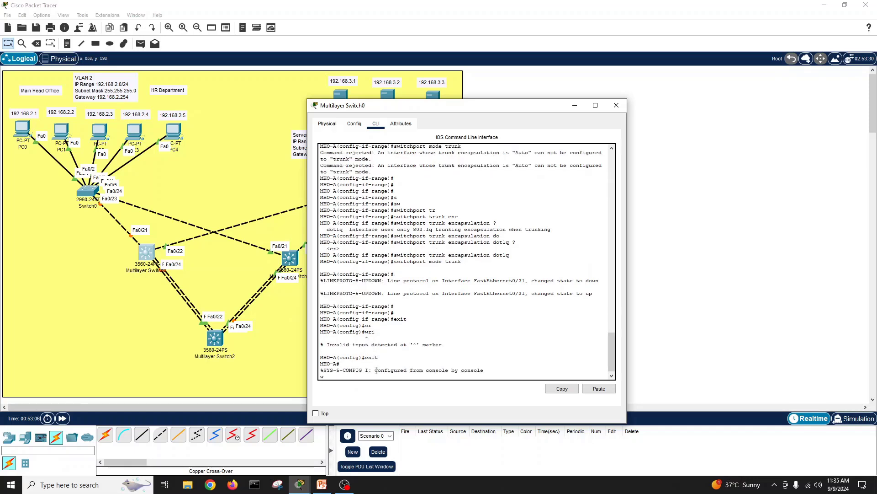
type("r")
key("Tab")
type("me")
key("Tab")
key("Return")
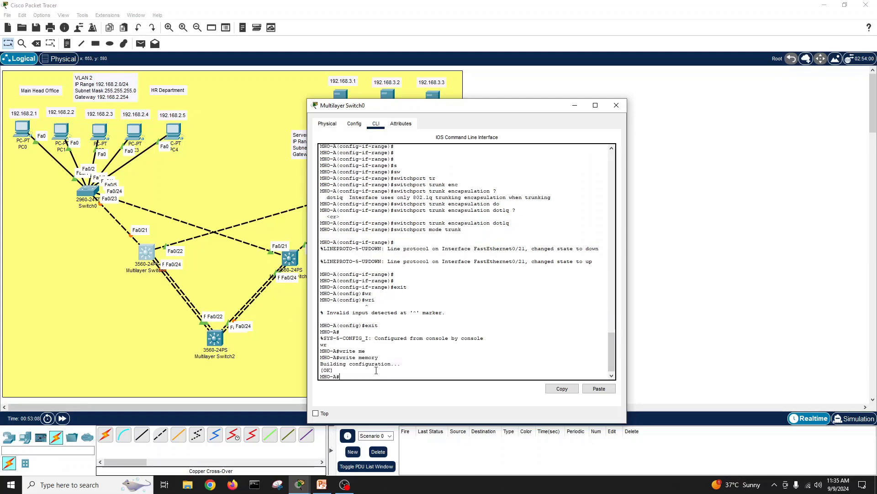
key("Return")
key("Return")
key("Return")
Step: Run show int status and highlight the Fa0/21 and Fa0/22 trunk rows
type("show int statu")
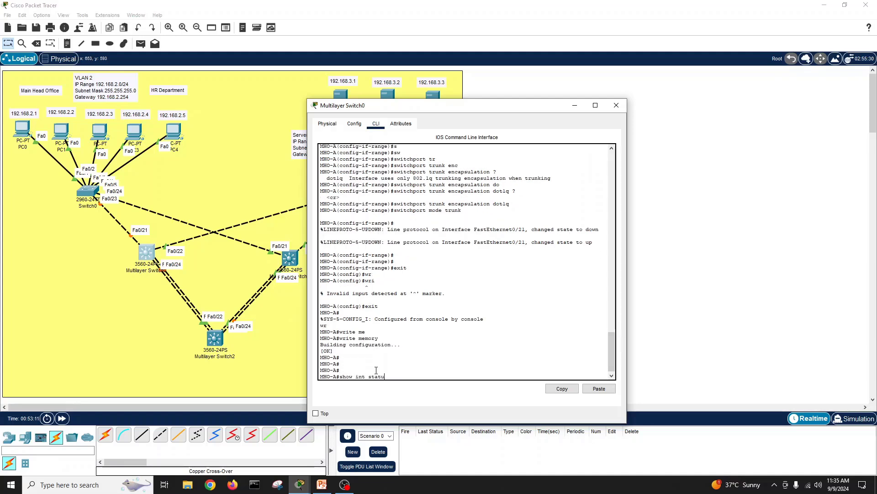
key("Tab")
key("Return")
key("space")
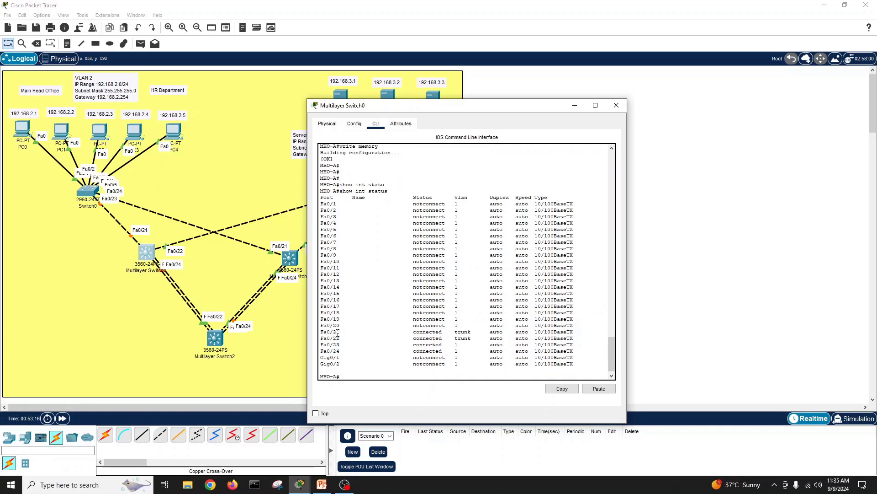
left_click_drag(325, 332, 579, 341)
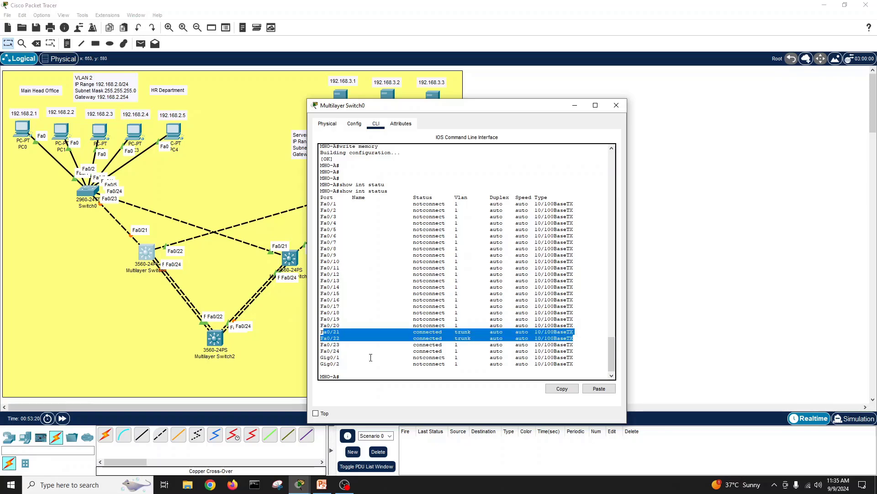
left_click(370, 357)
key("Return")
key("Return")
key("Return")
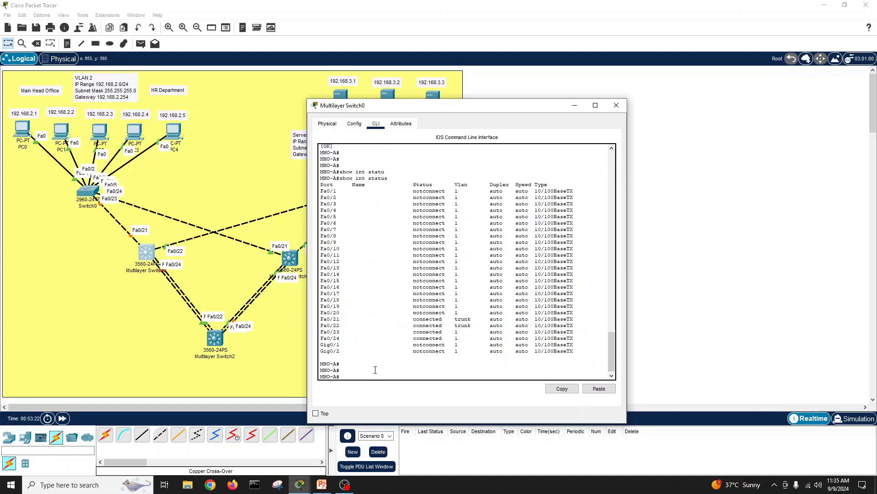
Step: Re-enter global configuration mode and page through the ? list of configuration commands
type("conf t")
key("Return")
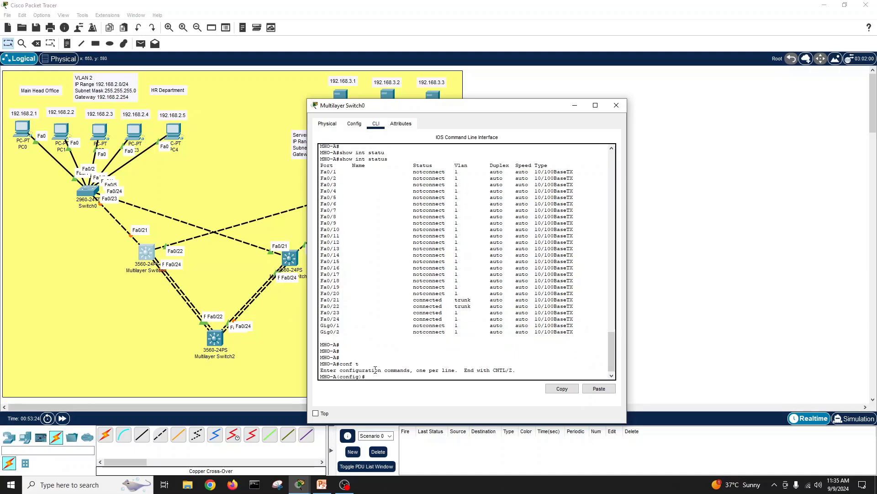
type("?")
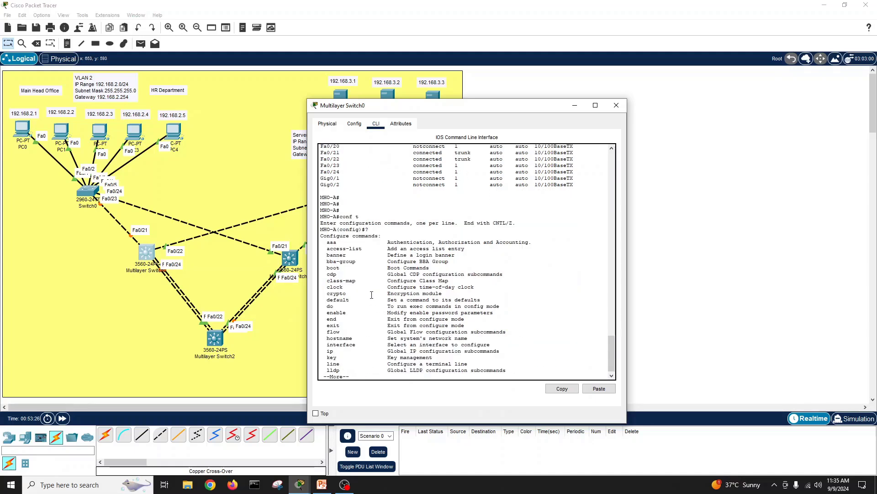
key("Return")
key("Return")
key("Return")
key("Return")
key("Return")
key("Return")
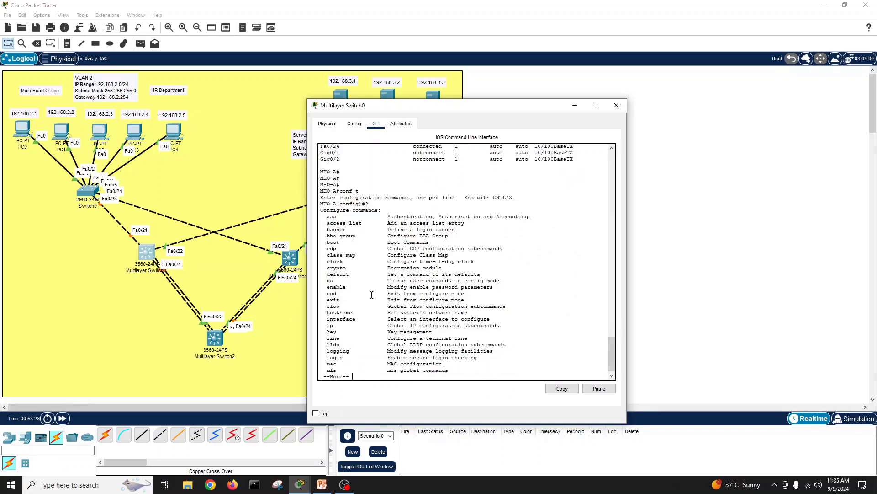
key("Return")
key("Return")
key("Return")
key("Return")
key("Return")
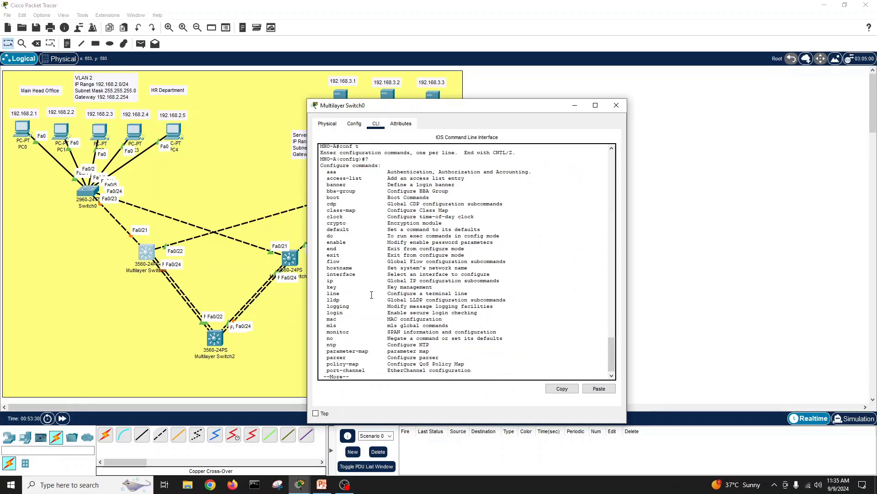
key("Return")
key("Return")
key("Return")
key("Return")
key("Return")
key("Return")
key("Return")
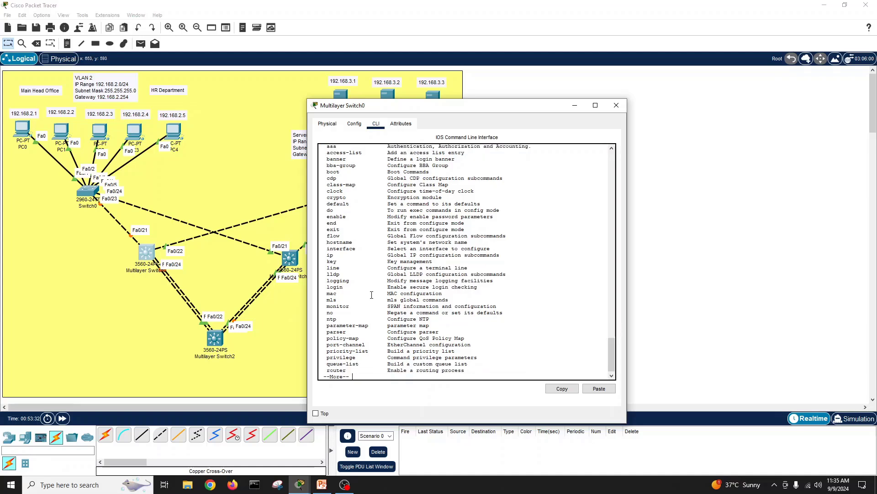
key("Return")
key("Return")
key("Return")
key("Return")
key("Return")
key("Return")
key("Return")
key("Return")
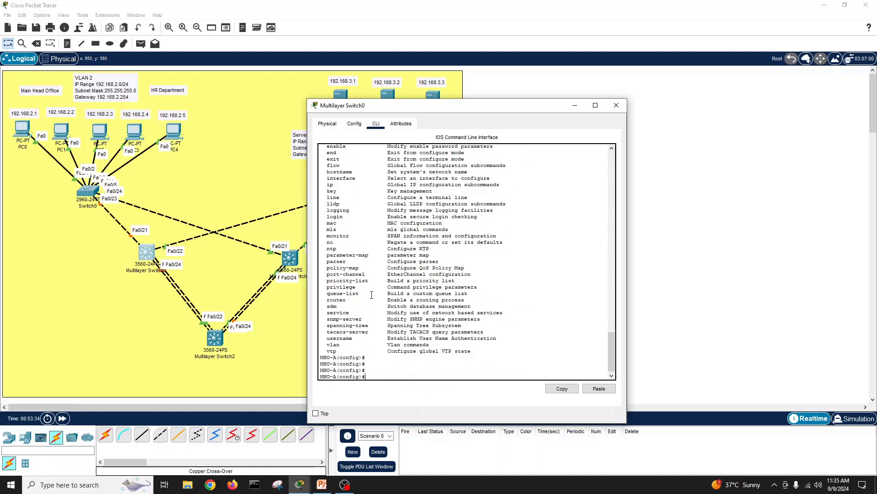
Step: Close MHO-A's window and open Multilayer Switch1's CLI
left_click(615, 107)
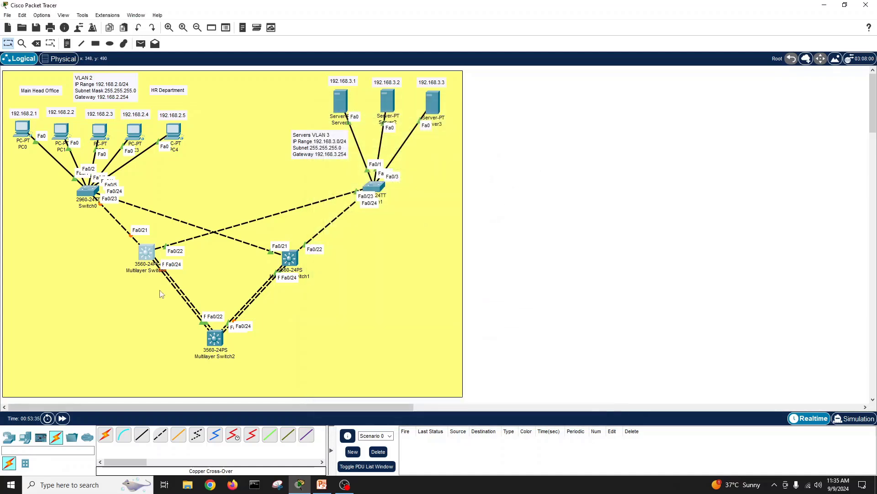
left_click(127, 306)
left_click(289, 262)
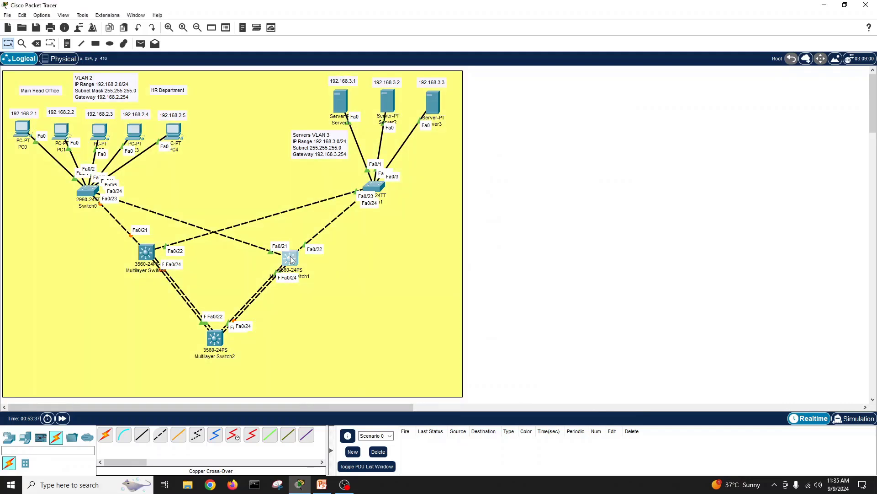
left_click(376, 125)
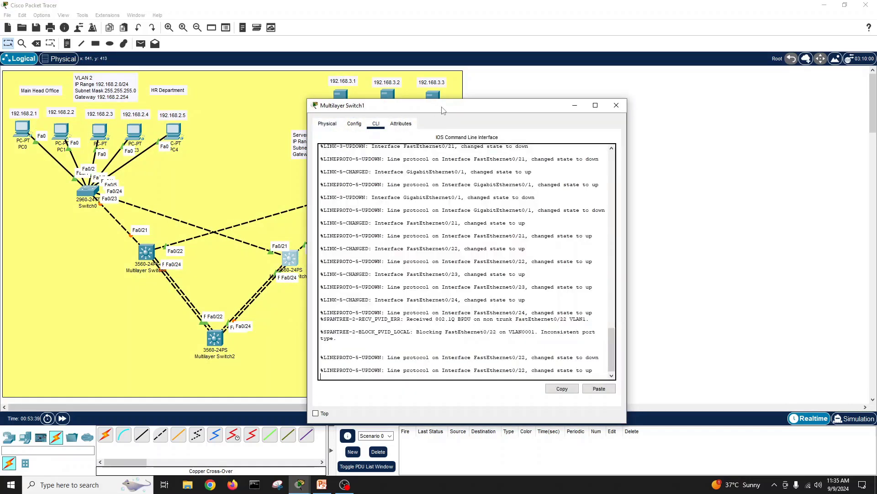
left_click_drag(443, 110, 633, 84)
Step: Decline the initial configuration dialog and enter global configuration mode with en and conf t
key("Return")
key("Return")
key("Return")
key("Return")
key("Return")
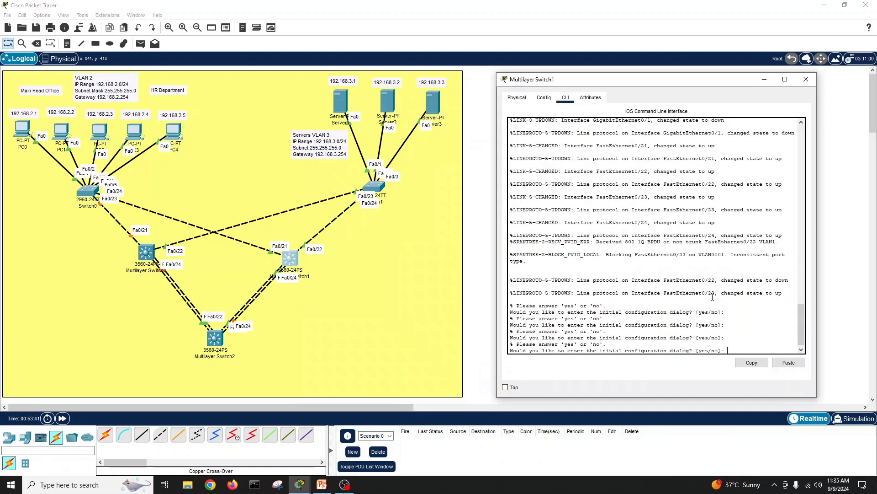
type("no")
key("Return")
key("Return")
key("Return")
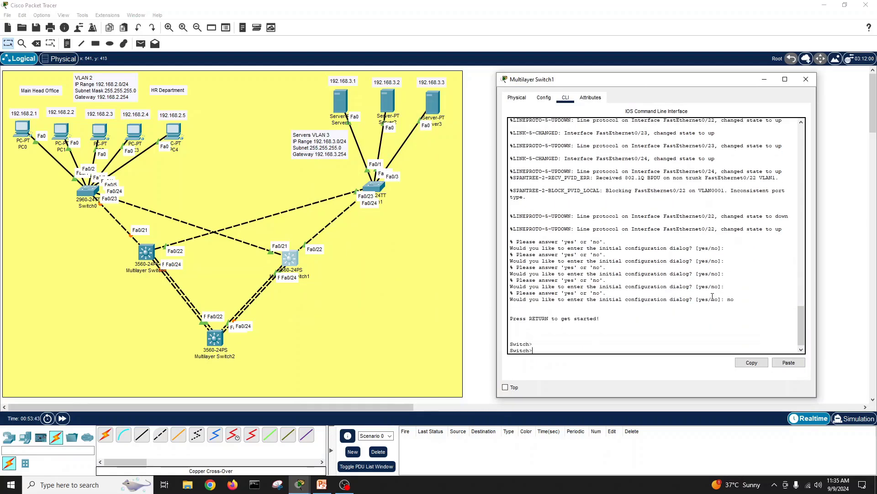
type("en")
key("Return")
type("conf t")
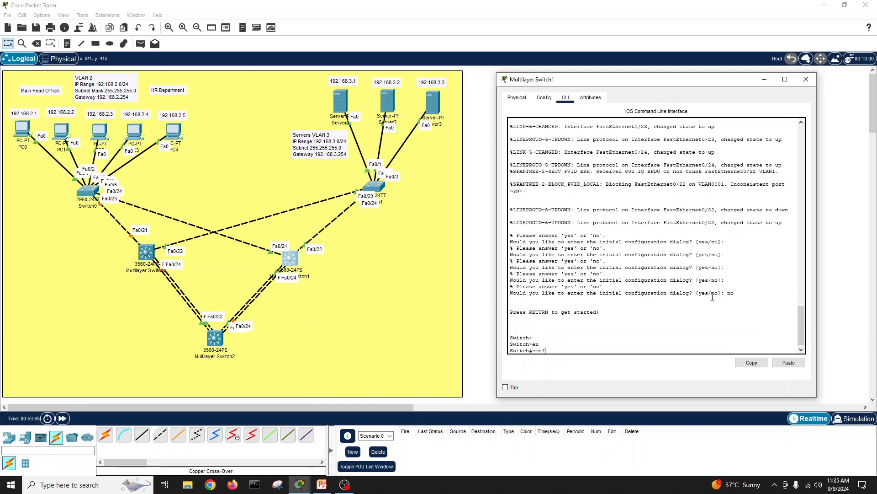
key("Return")
Step: Rename Multilayer Switch1 to MHO-B with the hostname command
type("host")
key("Tab")
type("M")
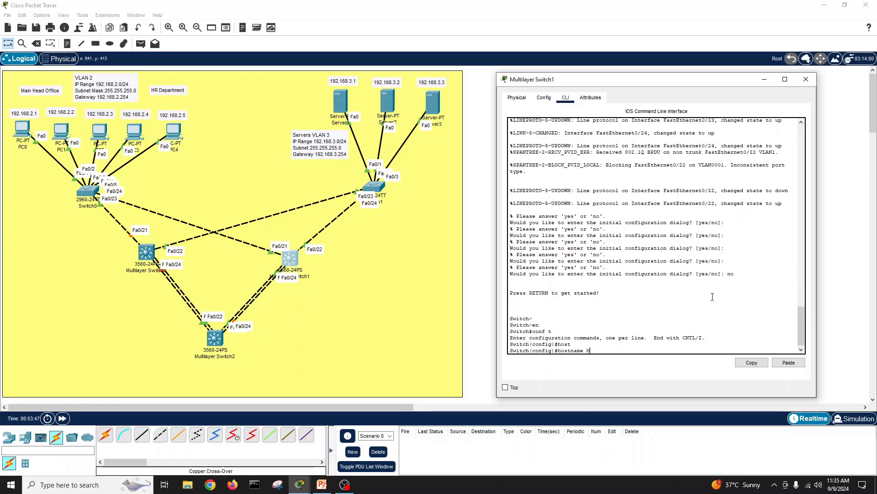
type("G")
type("HO")
type("-B")
key("Return")
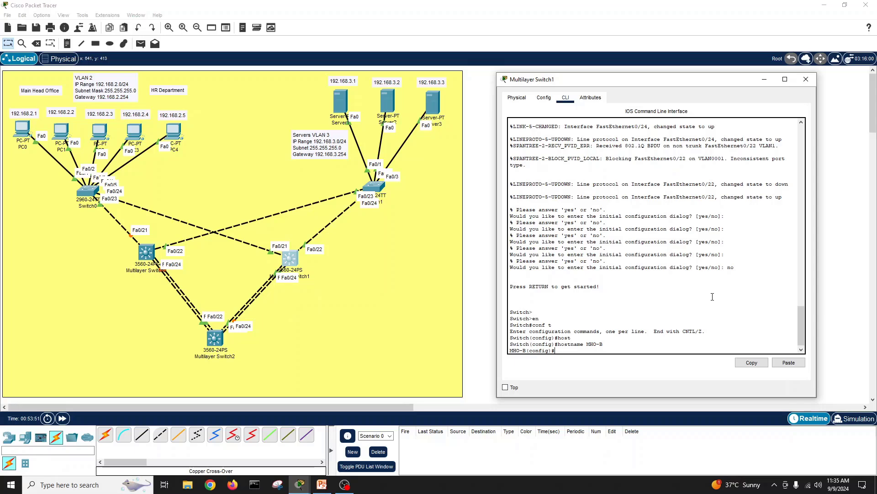
Step: Exit configuration mode and run show int status, showing only Fa0/22 trunking
type("intit")
key("Return")
type("s")
key("Return")
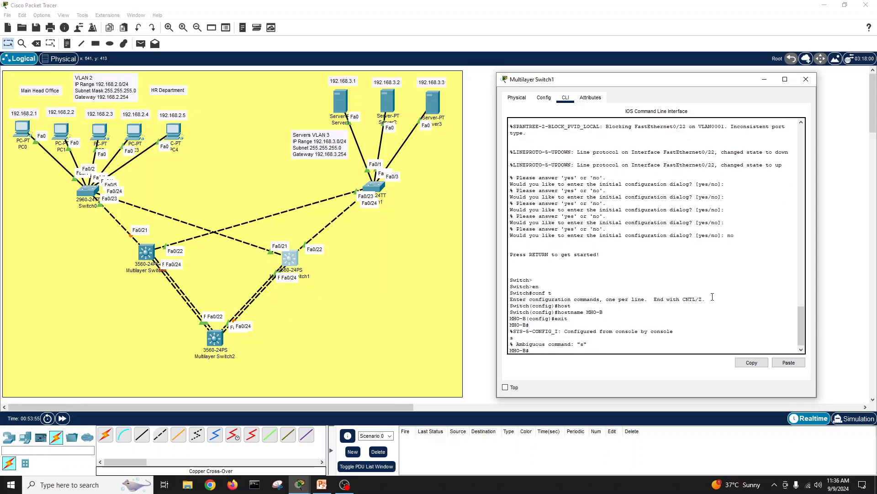
key("Return")
type("show int statu")
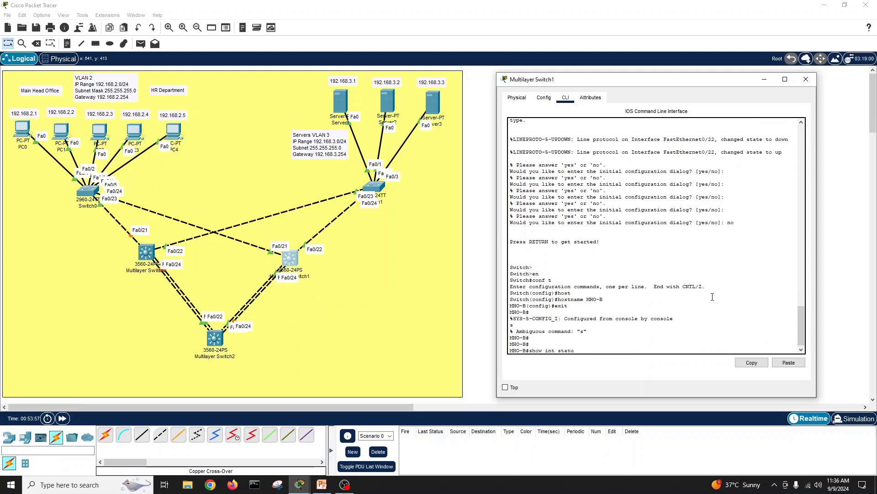
key("Tab")
key("Return")
key("Return")
key("Return")
key("Return")
key("Return")
key("Return")
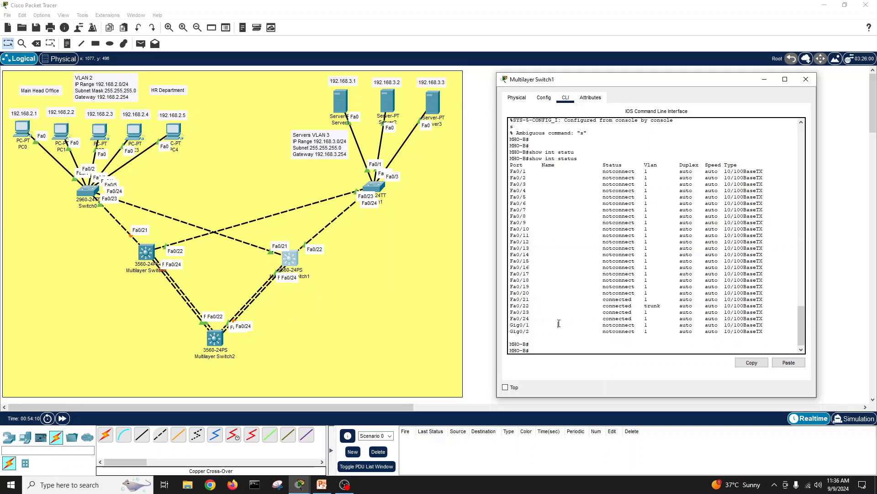
Step: Enter global configuration on MHO-B and select the interface range Fa0/21-22
type("conf t")
key("Return")
type("int")
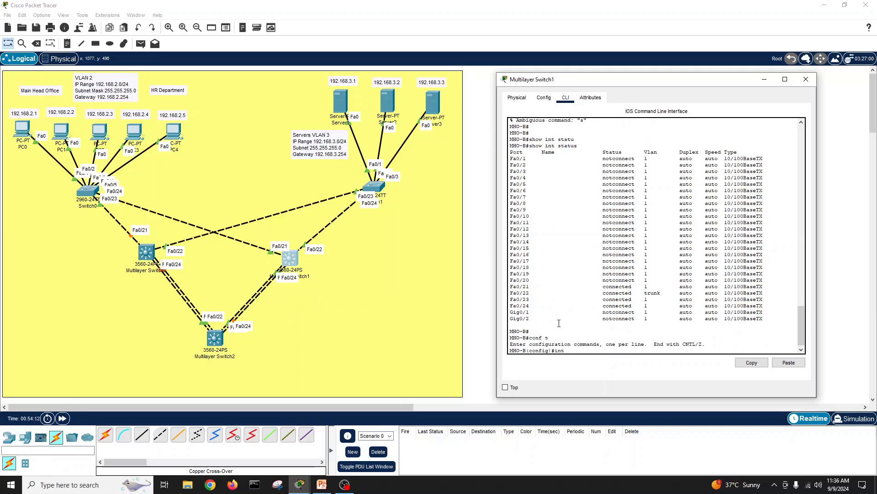
type(" r")
key("Tab")
type("fa")
key("Tab")
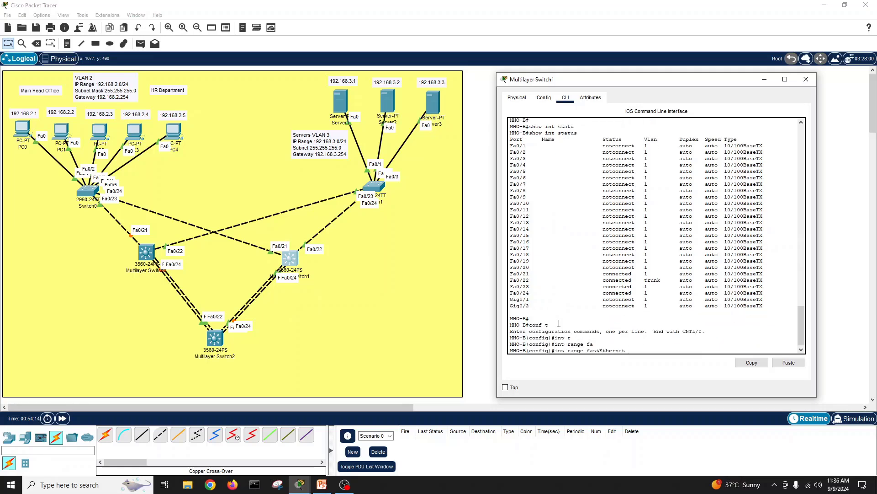
type("0/21-22")
key("Return")
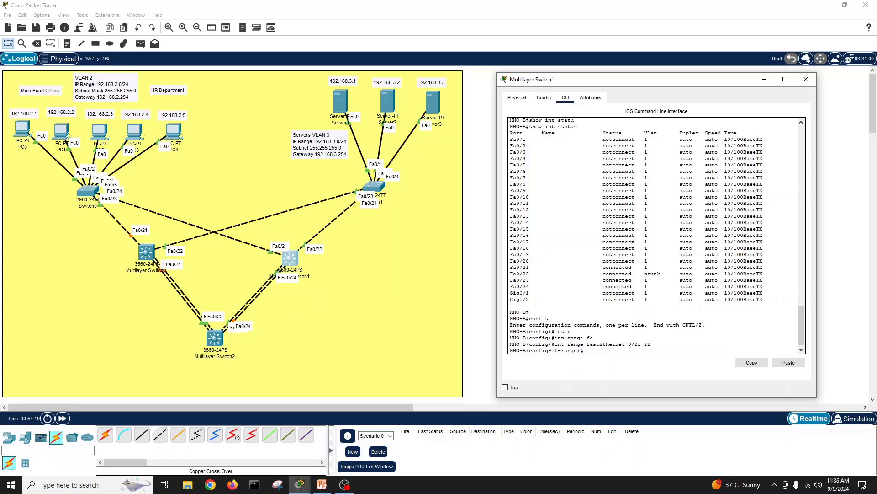
Step: Set trunk encapsulation to dot1q on Fa0/21-22
type("sw")
key("Tab")
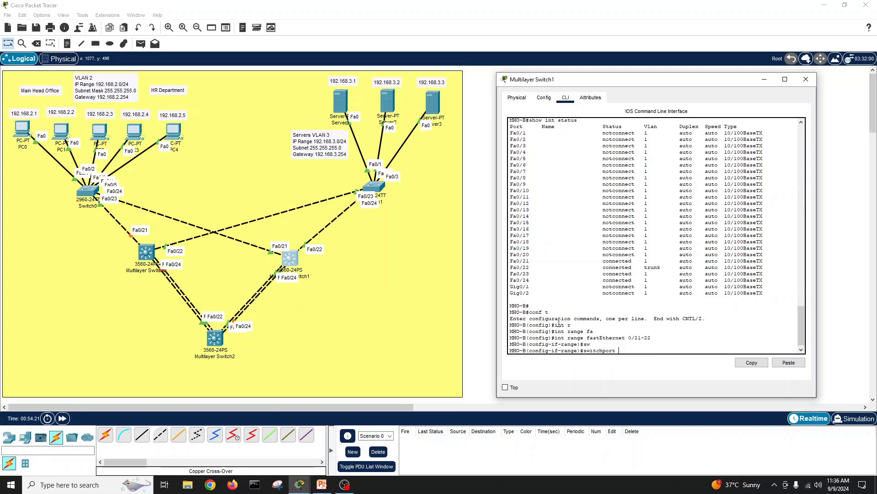
type("tr")
key("Tab")
type("en")
key("Tab")
type("d")
key("Tab")
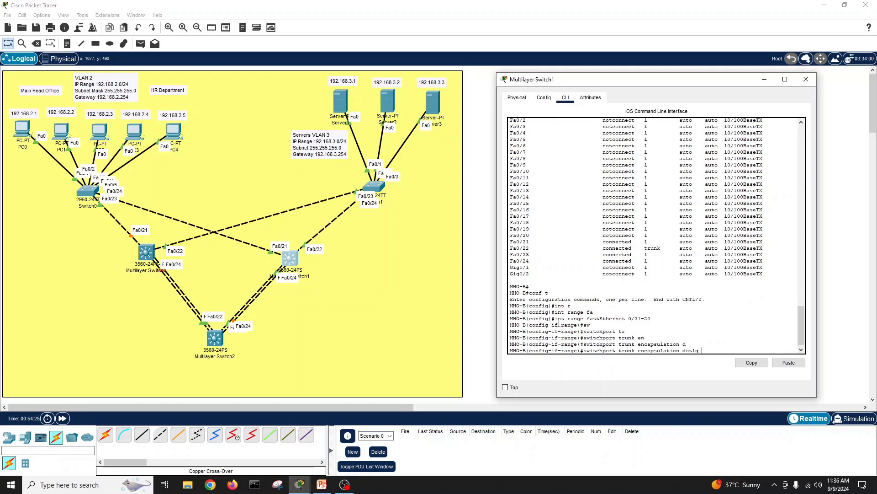
key("Return")
Step: Put Fa0/21-22 into switchport mode trunk
type("sw")
key("Tab")
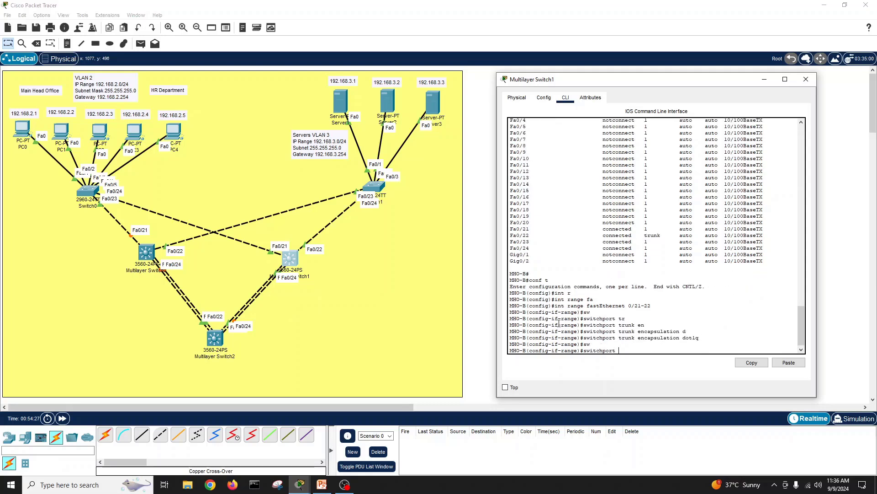
type("mod")
key("Tab")
type("tr")
key("Tab")
key("Return")
Step: Bring Fa0/21-22 up with no shutdown and return to privileged mode
type("n")
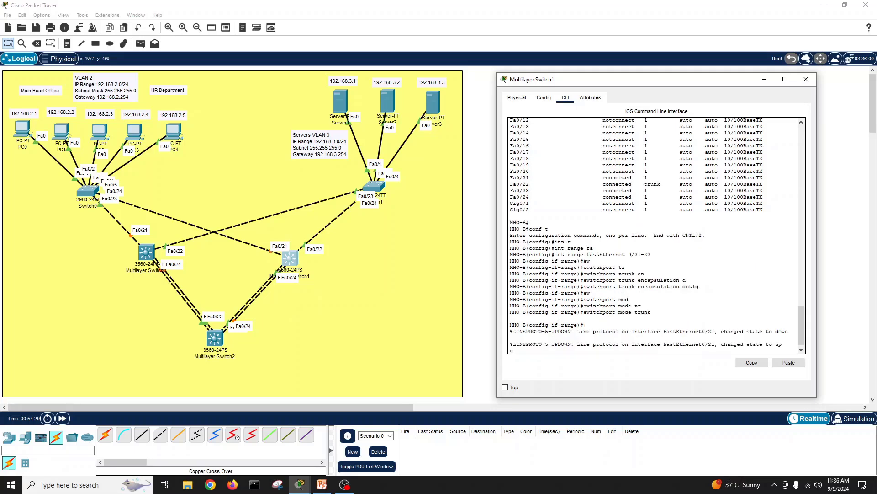
key("BackSpace")
key("Return")
key("Return")
type("nfig-if-range)#no s")
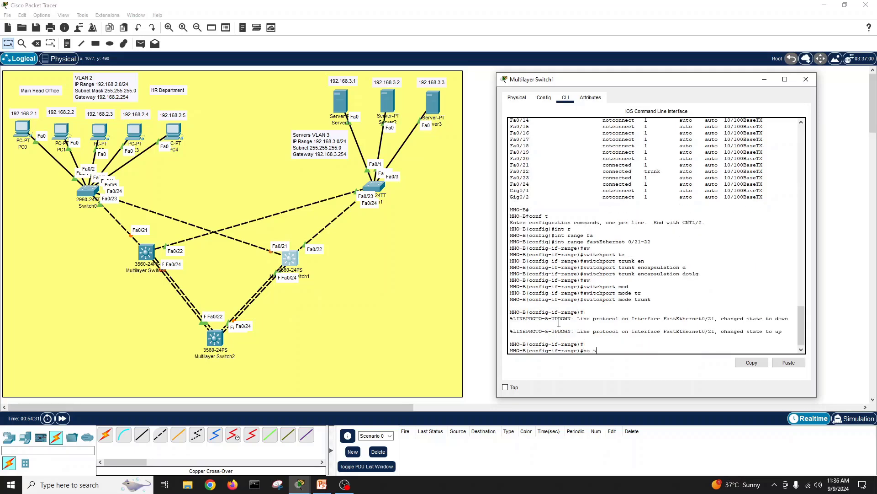
type("h")
key("Return")
key("Return")
key("Return")
type("e)#e")
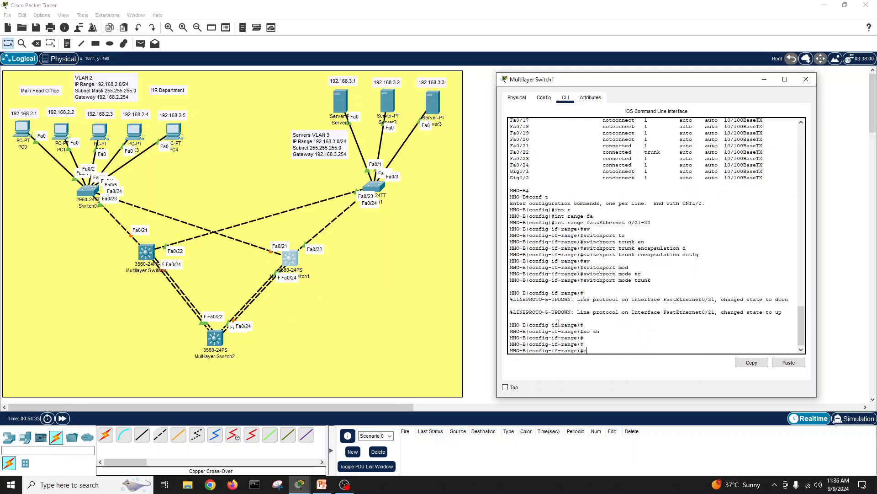
type("xit")
key("Return")
type("exit")
key("Return")
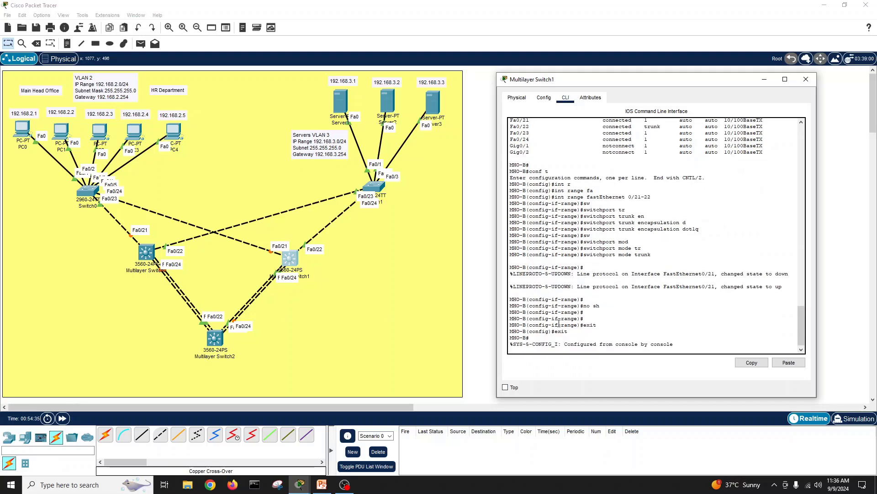
Step: Save MHO-B's running configuration with write memory
key("Return")
key("Return")
type("wri")
key("Tab")
type("me")
key("Tab")
key("Return")
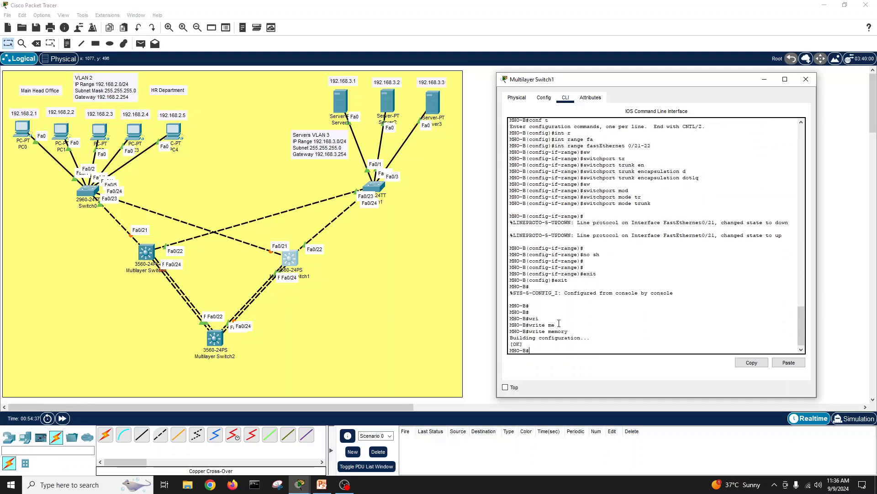
key("Return")
key("Return")
key("Return")
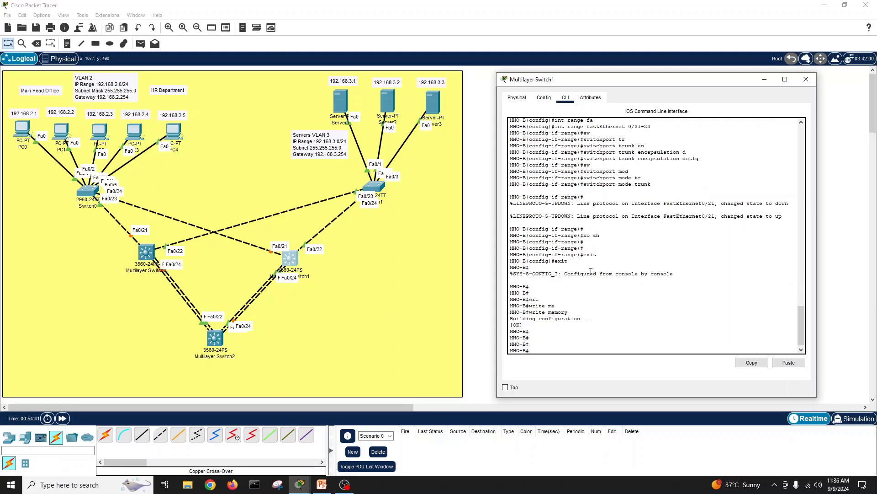
Step: Display MHO-B's full port status table with show int status
type("show int statu")
key("Tab")
key("Return")
key("space")
key("Return")
key("Return")
key("Return")
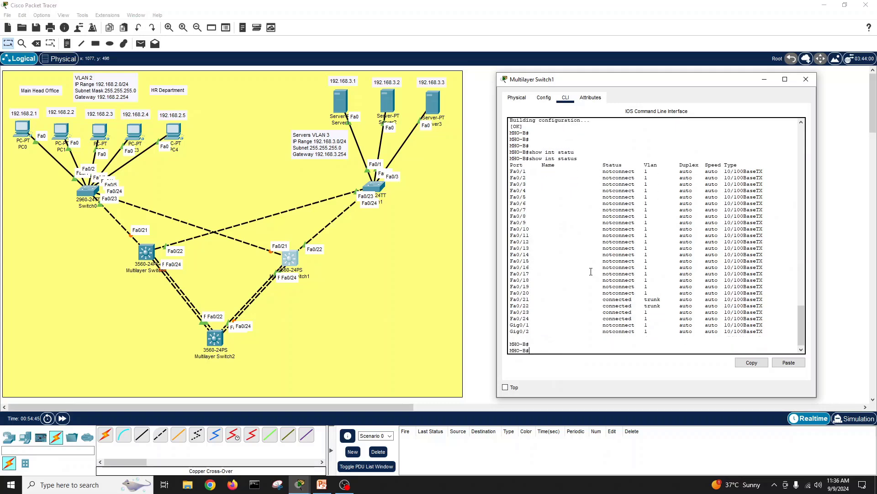
key("Return")
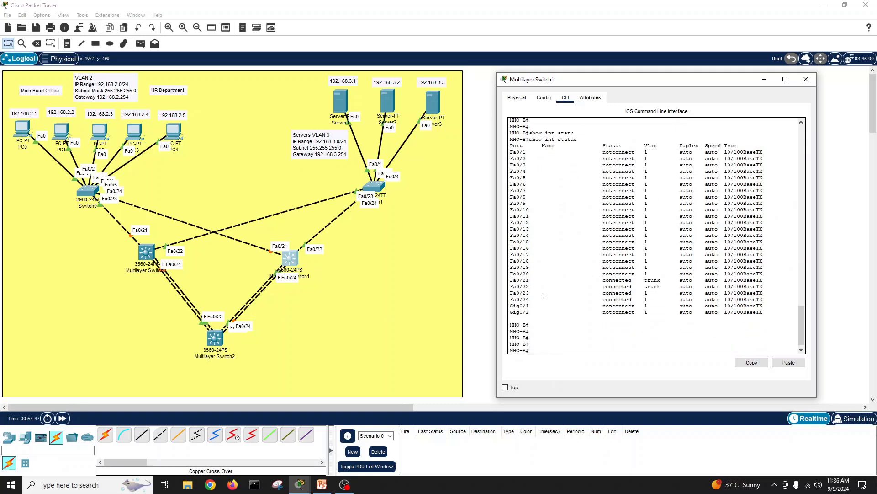
Step: Highlight the Fa0/21 and Fa0/22 trunk rows, then close the Multilayer Switch1 window
left_click_drag(525, 280, 761, 285)
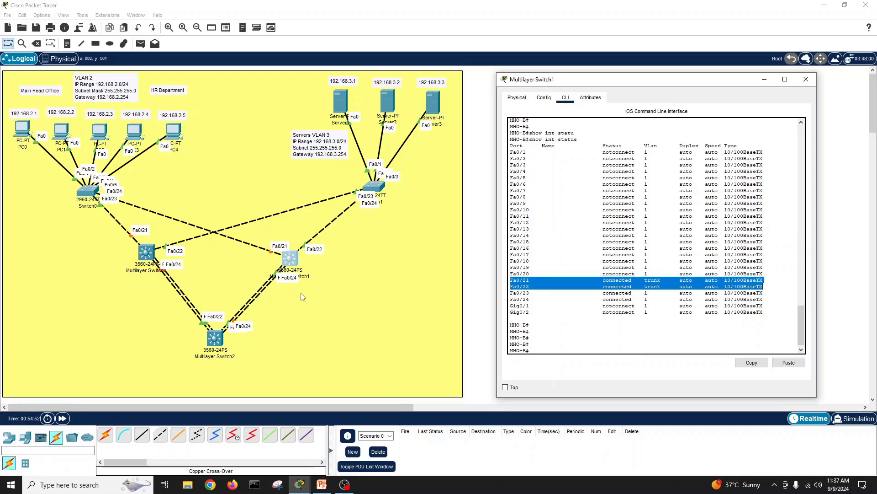
left_click(533, 324)
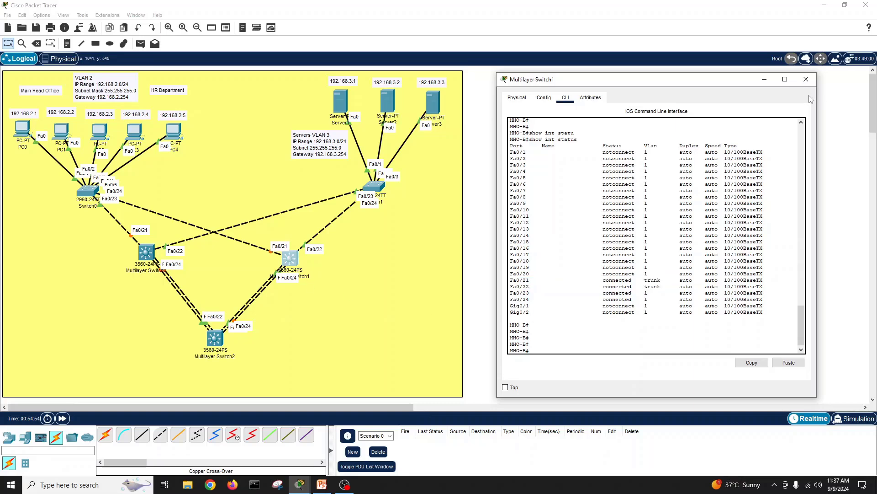
left_click(806, 79)
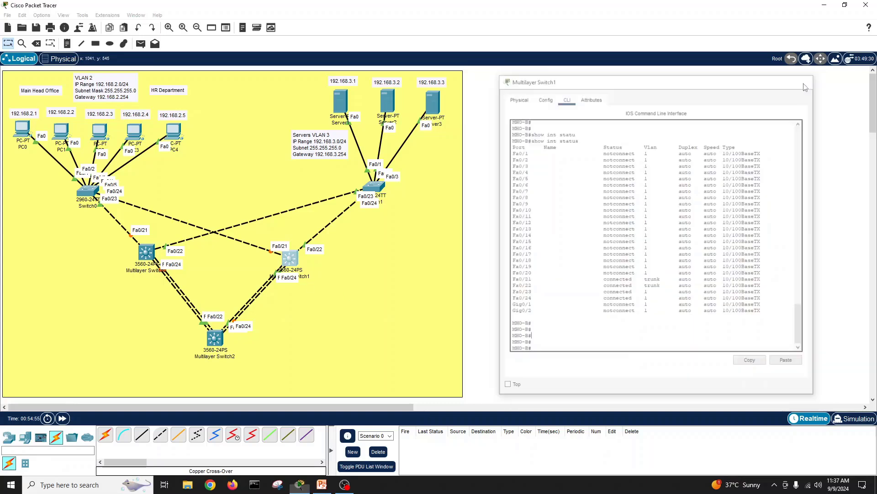
Step: Open Multilayer Switch0's CLI, reposition its window, and exit configuration mode
left_click(146, 252)
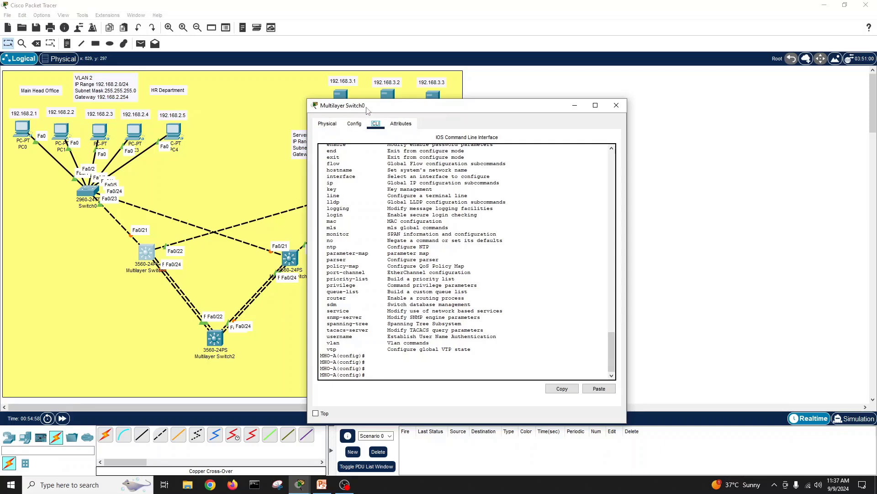
left_click_drag(367, 106, 447, 87)
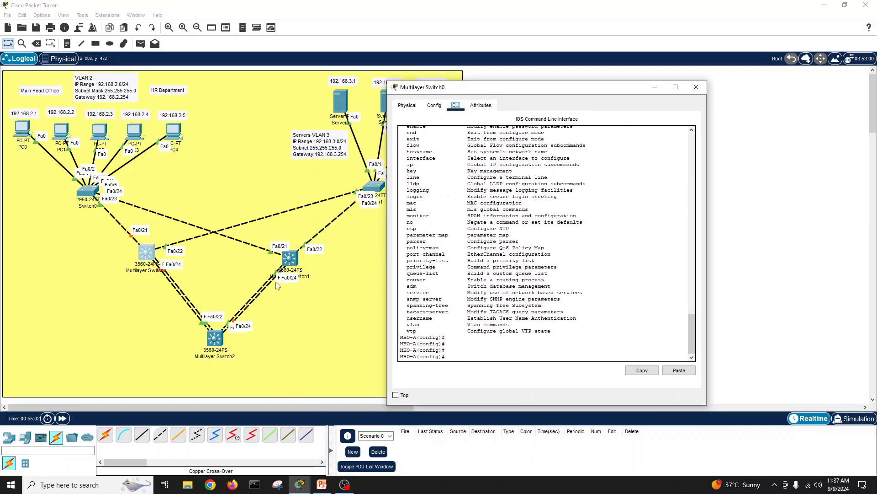
left_click(509, 339)
key("Return")
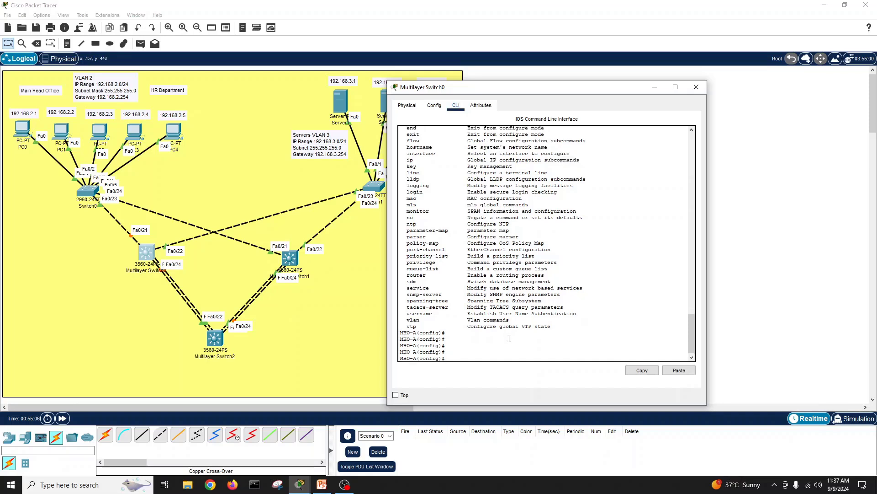
type("int")
type("do shwo run i")
key("BackSpace")
key("BackSpace")
key("BackSpace")
key("BackSpace")
key("BackSpace")
key("BackSpace")
key("BackSpace")
key("BackSpace")
key("BackSpace")
key("BackSpace")
key("BackSpace")
key("BackSpace")
key("BackSpace")
type("exit")
key("Return")
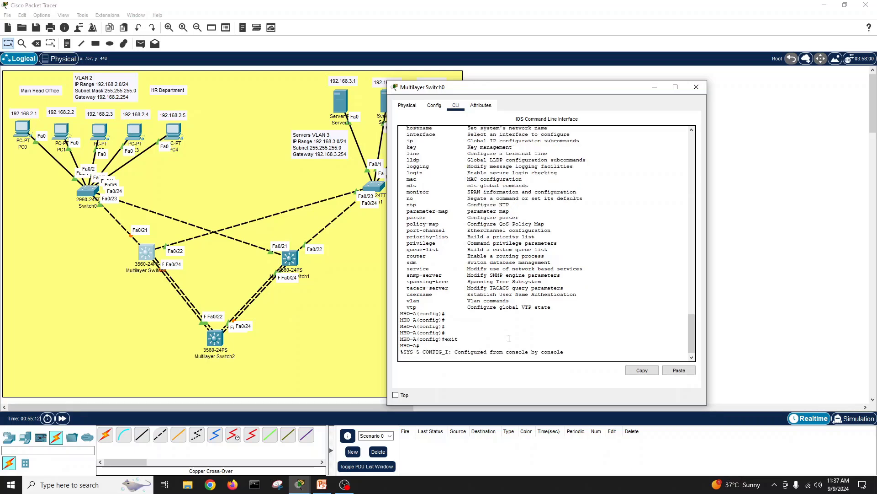
key("Return")
Step: Run show int status on MHO-A and highlight the Fa0/23 and Fa0/24 rows
type("show int st")
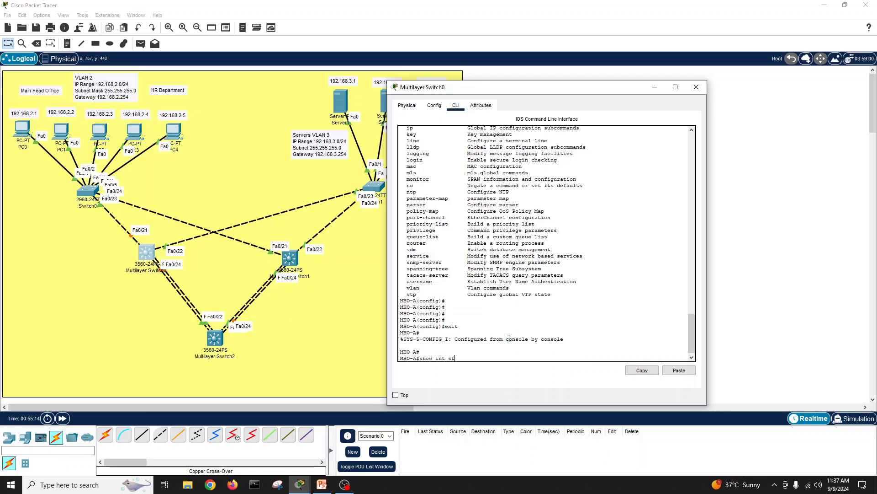
type("at")
key("Tab")
key("Return")
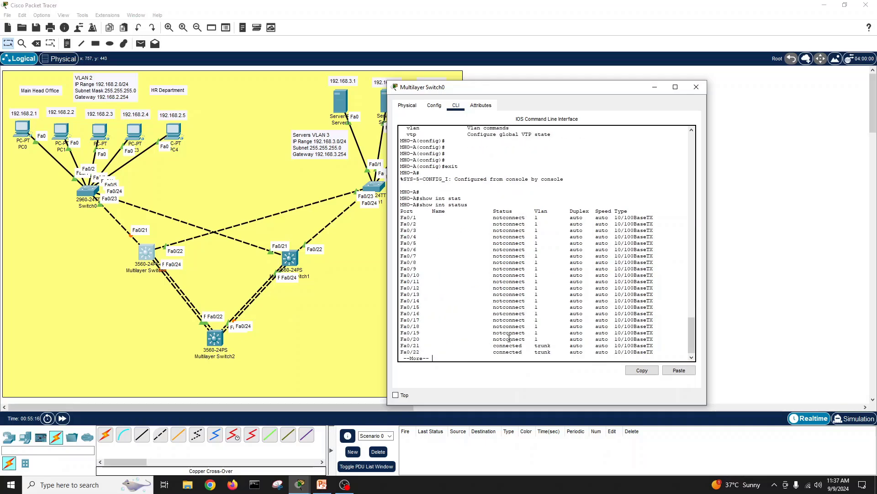
key("space")
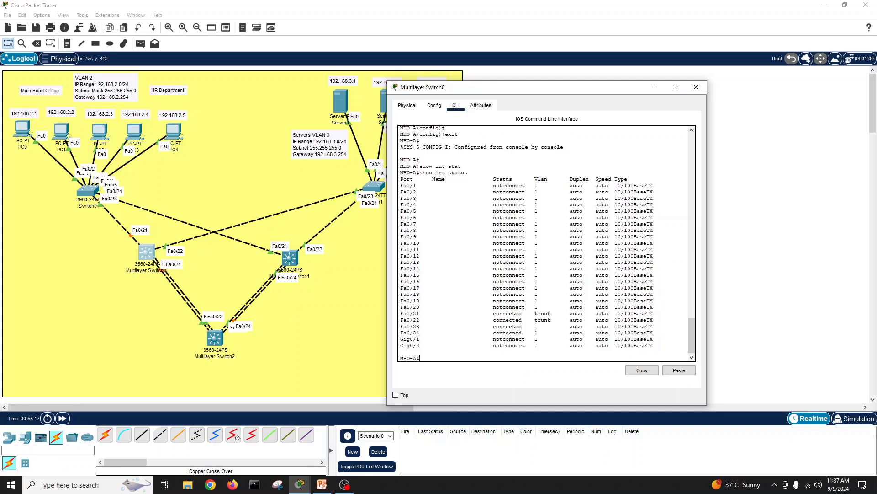
left_click_drag(401, 328, 654, 333)
left_click(506, 360)
Step: Enter port-channel 1 configuration on MHO-A and attempt switchport mode trunk
type("conf t")
key("Return")
type("ig")
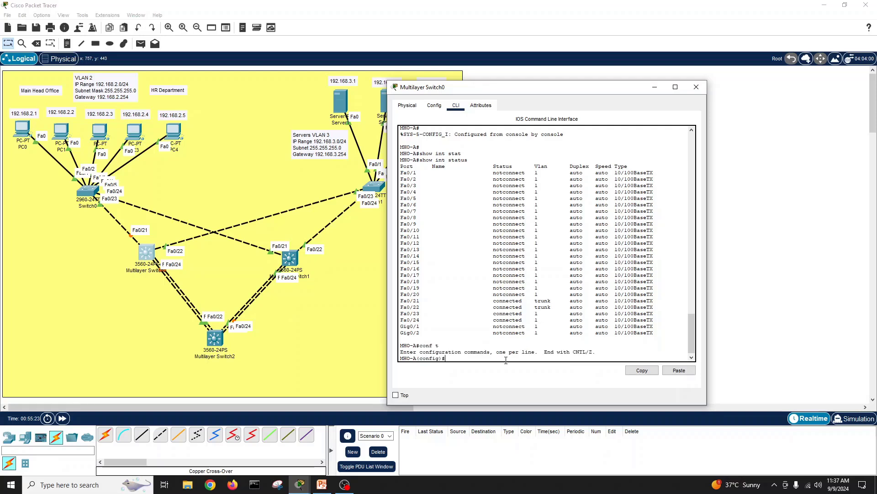
type("nt por")
key("Tab")
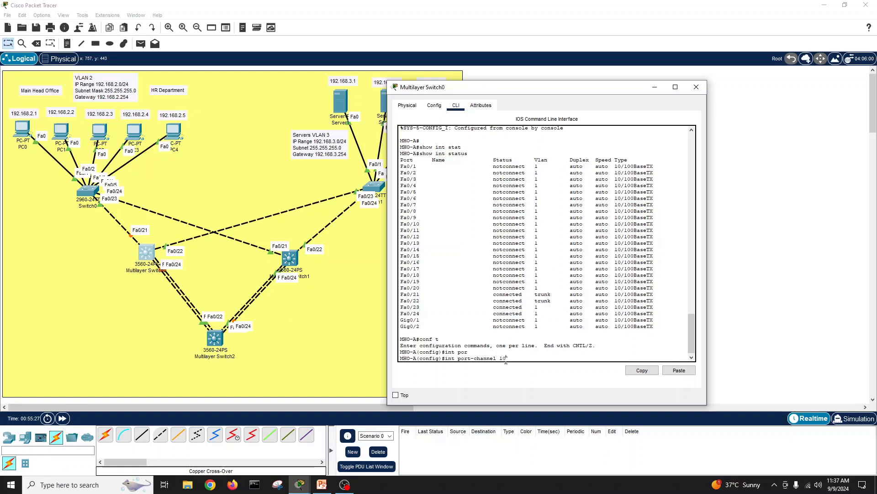
key("Return")
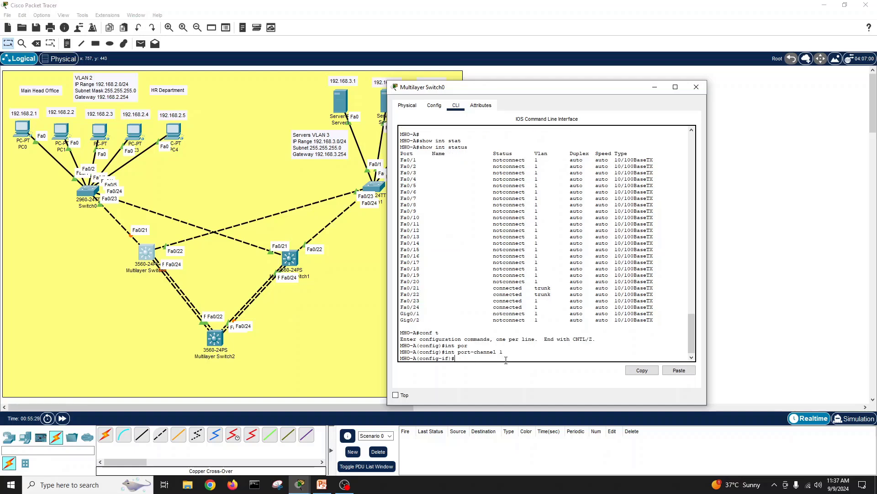
type("sw")
key("Tab")
type("mo")
key("Tab")
type("tr")
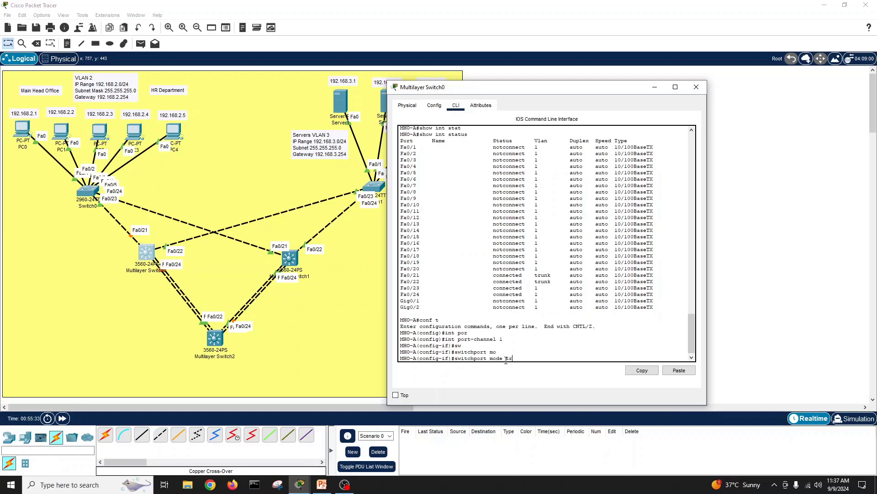
key("Tab")
key("Return")
Step: Set port-channel 1 trunk encapsulation to dot1q
type("sw")
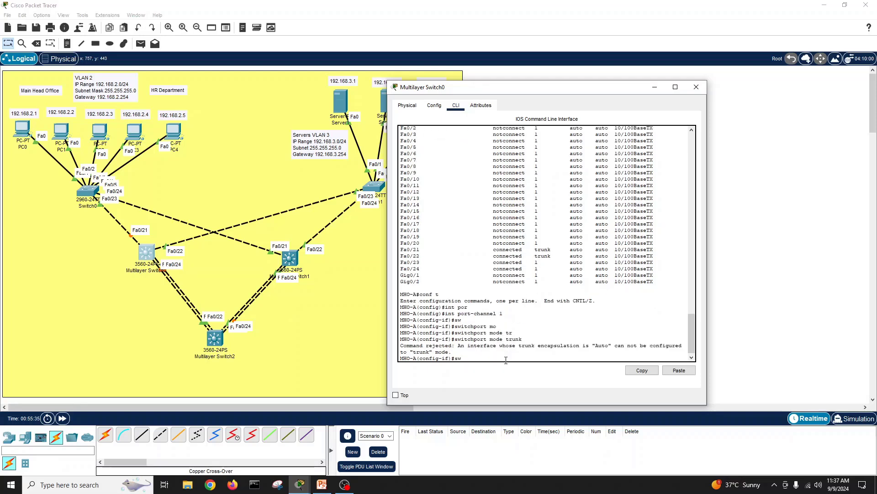
key("Tab")
type("tr")
key("Tab")
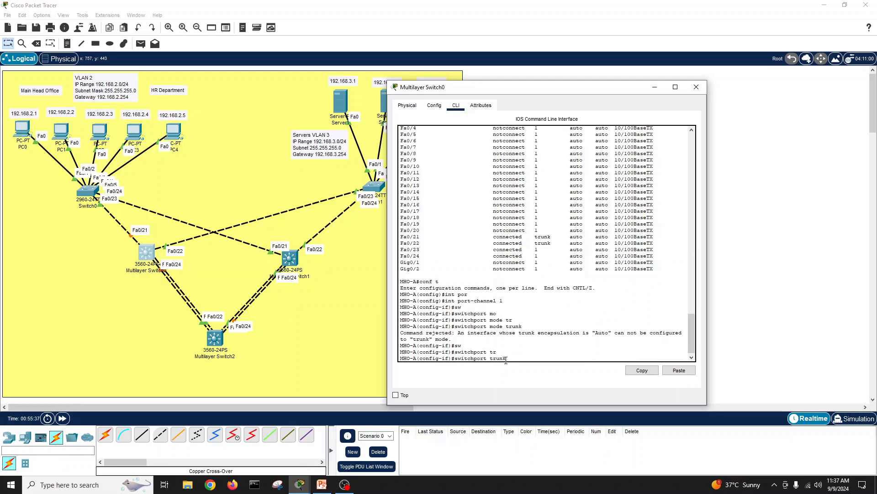
type("en")
key("Tab")
type("do")
key("Tab")
key("Return")
key("Return")
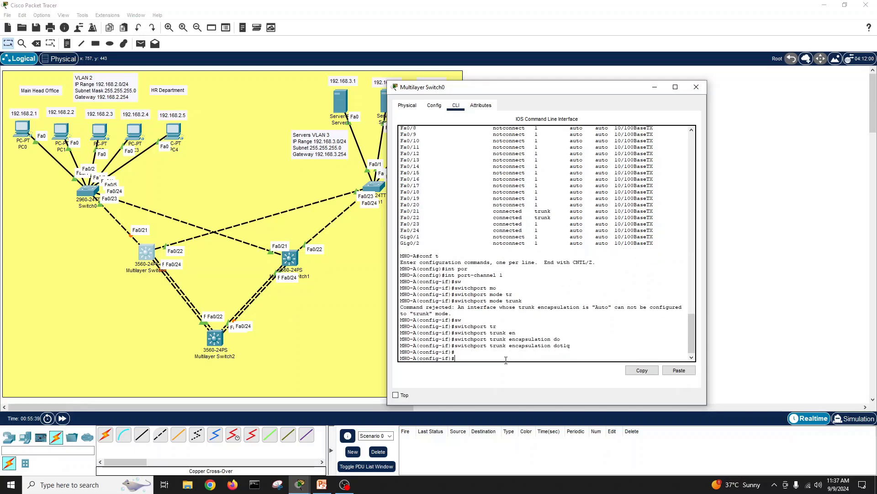
Step: Set port-channel 1 to switchport mode trunk
type("sw")
key("Tab")
type("mod")
key("Tab")
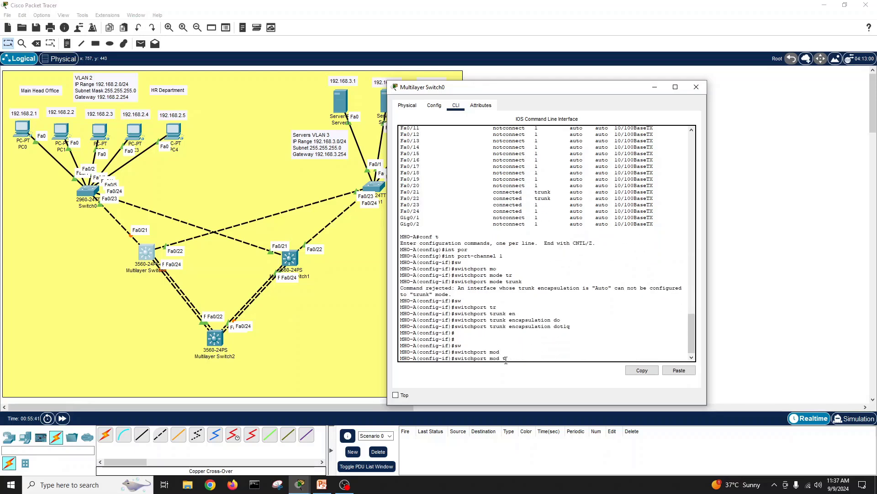
type("tr")
key("Tab")
key("Return")
key("Return")
key("Return")
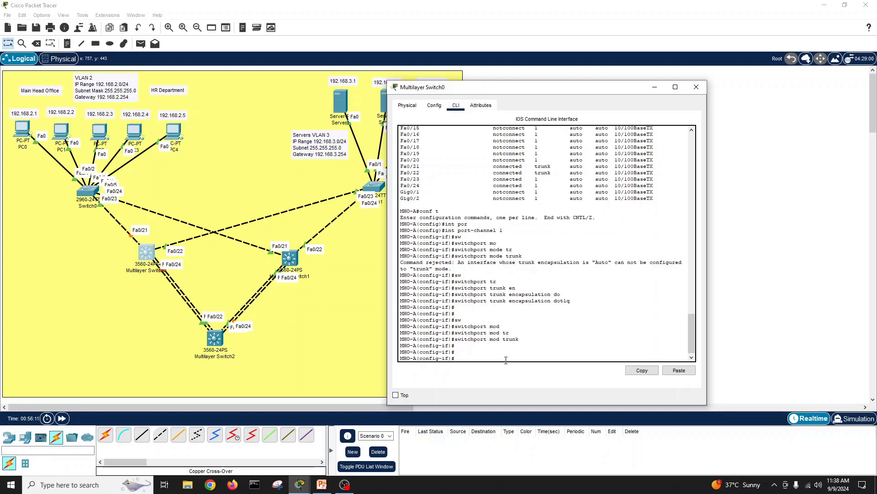
Step: Leave port-channel configuration and begin an interface range command
type("exit")
key("Return")
type("int r")
key("Tab")
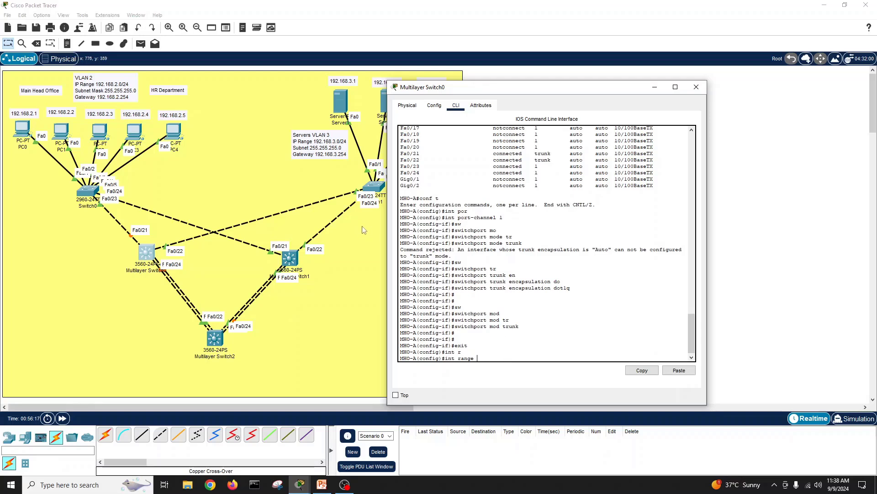
Step: Select the interface range FastEthernet 0/23-24 on MHO-A
left_click_drag(402, 167, 420, 173)
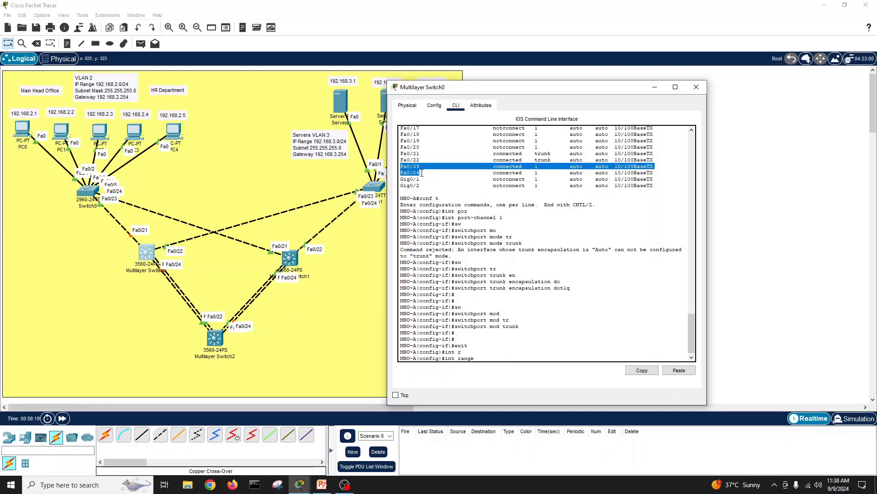
left_click(491, 356)
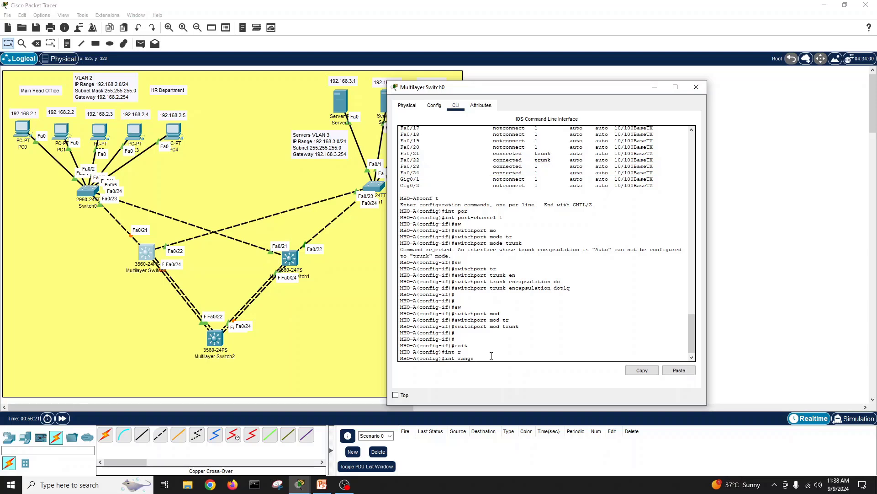
type("fa")
key("Tab")
type("0")
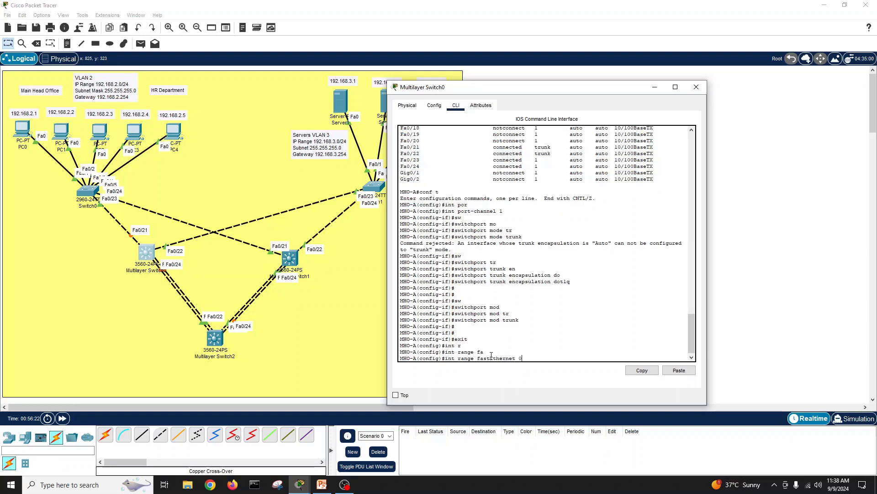
type("/23-24")
key("Return")
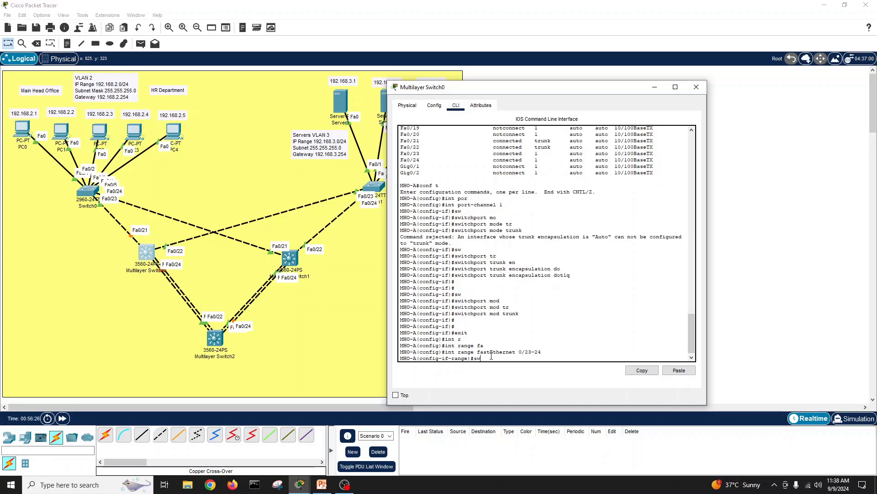
Step: Set trunk encapsulation to dot1q on Fa0/23-24
type("sw")
key("Tab")
type("tr")
key("Tab")
type("en")
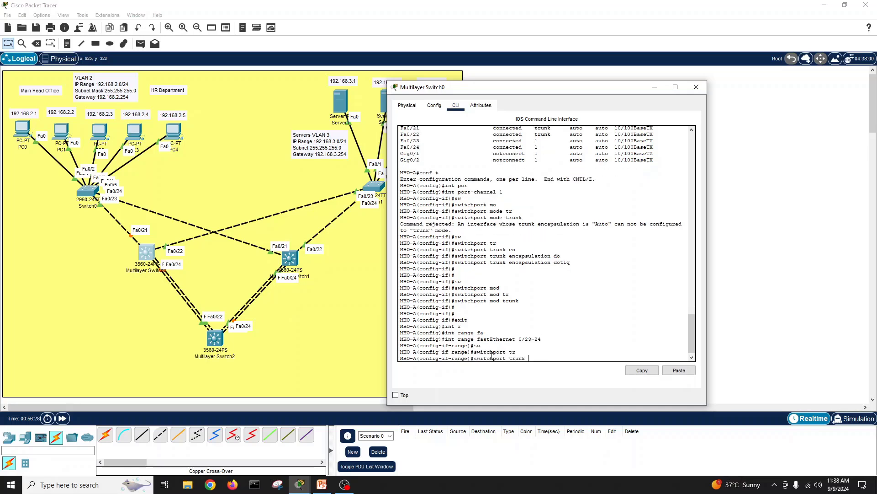
key("Tab")
type("d")
key("Tab")
key("Return")
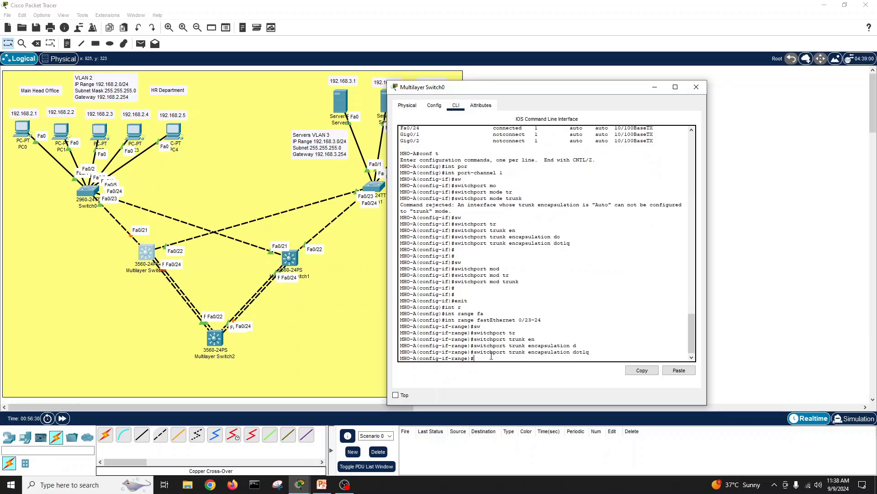
Step: Put Fa0/23-24 into switchport mode trunk
type("sw")
key("Tab")
type("mod")
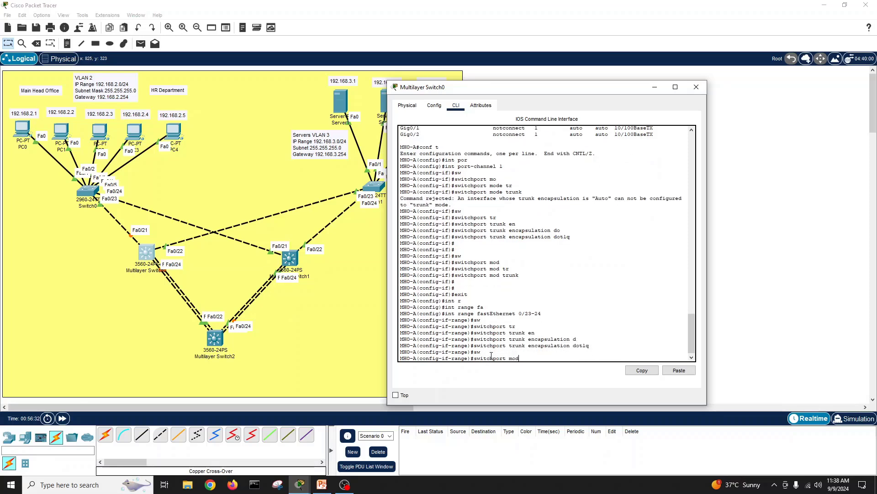
key("Tab")
type("t")
key("Tab")
key("Return")
key("Return")
key("Return")
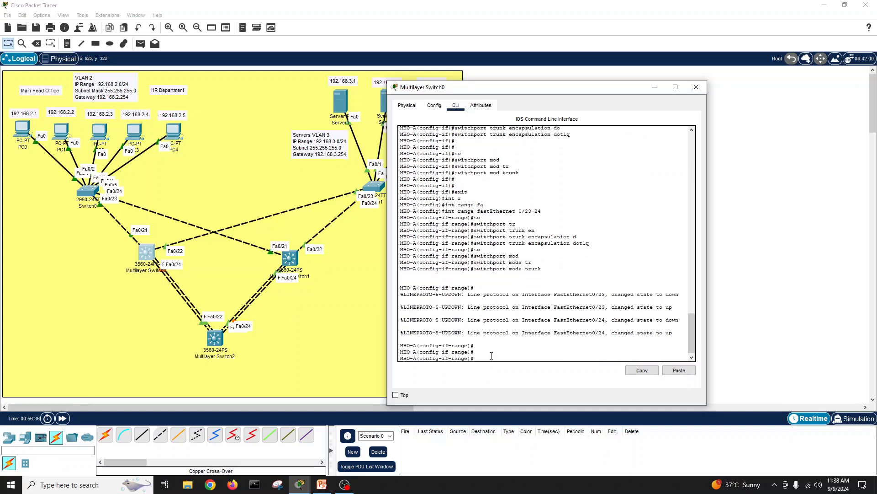
Step: Try completing a switchport port-security command, then clear it
type("sw")
key("Tab")
type("por")
key("Tab")
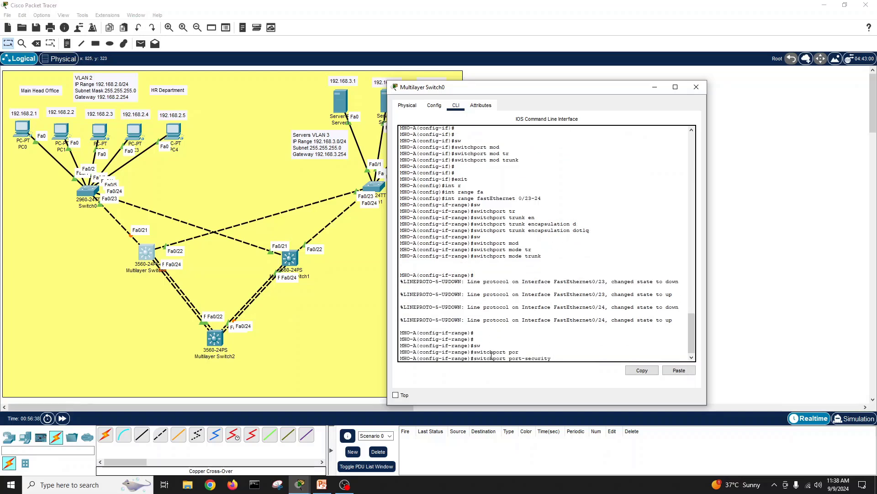
key("BackSpace")
key("BackSpace")
key("BackSpace")
key("BackSpace")
key("BackSpace")
key("BackSpace")
key("BackSpace")
key("BackSpace")
key("BackSpace")
key("BackSpace")
key("BackSpace")
key("BackSpace")
type("ort")
key("Tab")
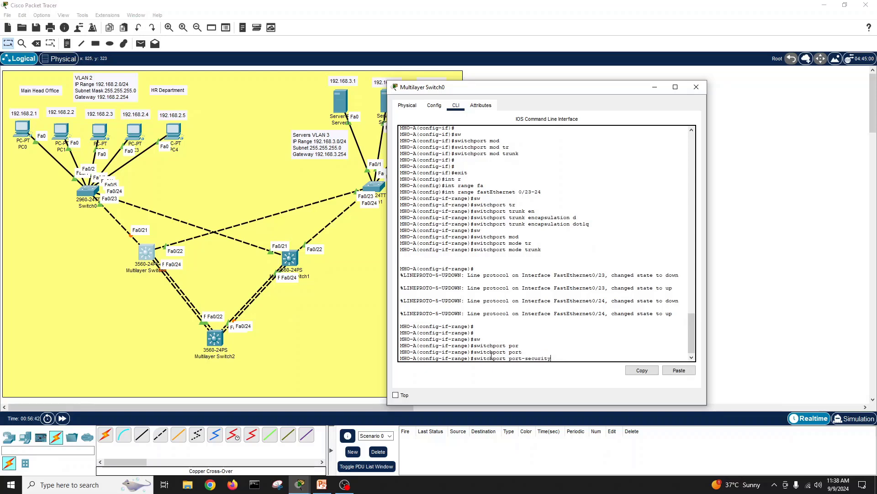
key("BackSpace")
key("BackSpace")
key("BackSpace")
key("BackSpace")
key("BackSpace")
key("BackSpace")
key("BackSpace")
key("BackSpace")
key("BackSpace")
key("BackSpace")
key("BackSpace")
key("BackSpace")
key("BackSpace")
key("BackSpace")
key("BackSpace")
key("BackSpace")
key("BackSpace")
key("BackSpace")
key("BackSpace")
key("BackSpace")
Step: Explore other switchport port options and list the available switchport options with '?'
type("sw")
key("Tab")
type("por")
key("Tab")
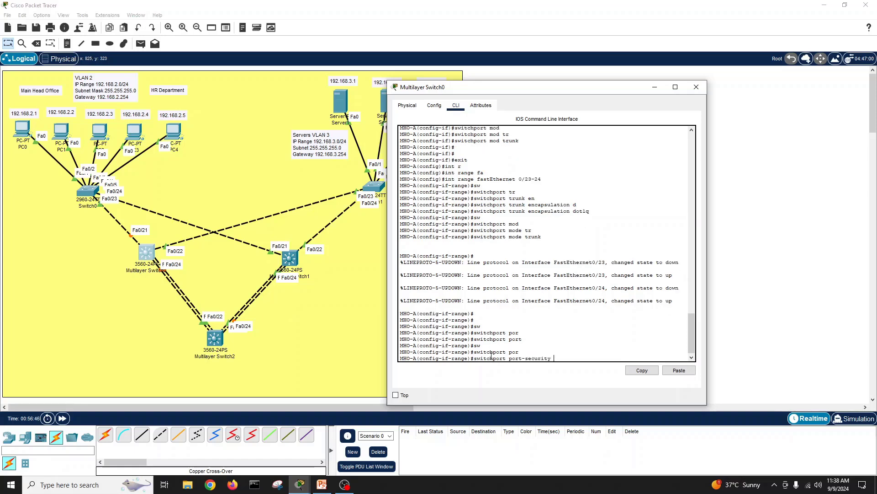
key("BackSpace")
key("BackSpace")
key("BackSpace")
key("BackSpace")
key("BackSpace")
key("BackSpace")
key("BackSpace")
key("Tab")
key("BackSpace")
type("c")
key("Tab")
key("BackSpace")
key("BackSpace")
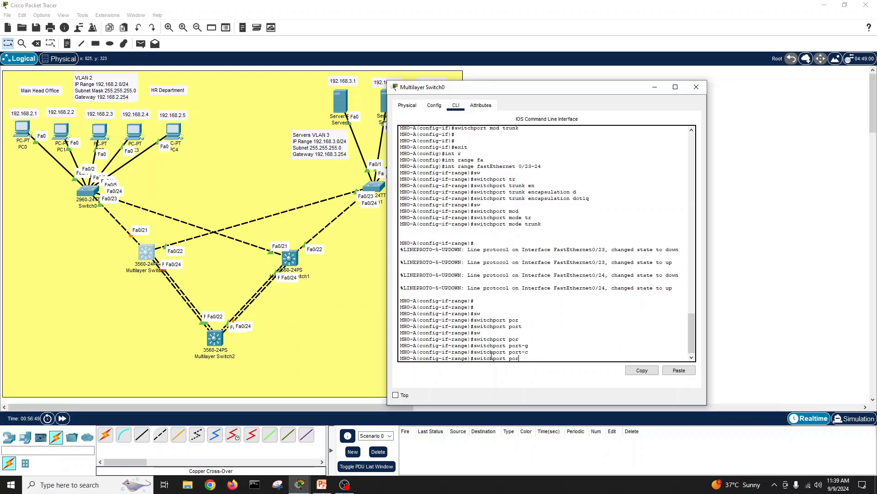
key("BackSpace")
key("BackSpace")
type("?")
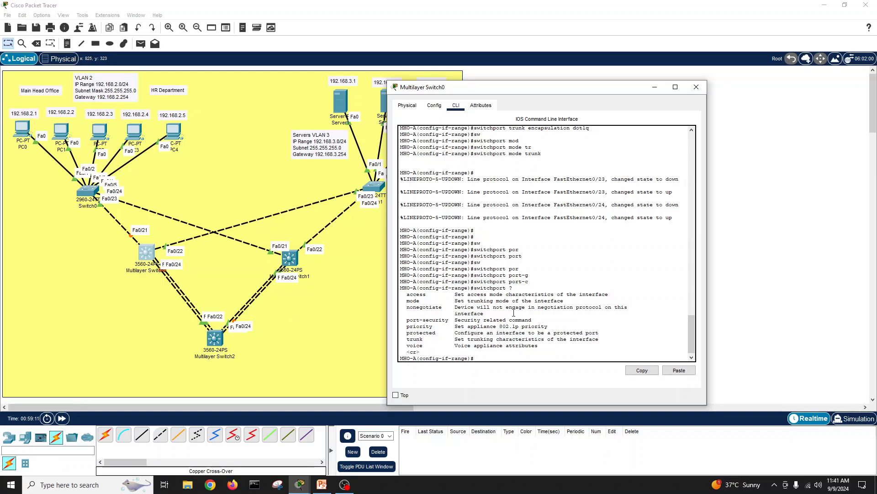
Step: Browse the interface-range command help on MHO-A to locate the channel-group command
key("Return")
key("Return")
type("ch")
key("Tab")
key("Tab")
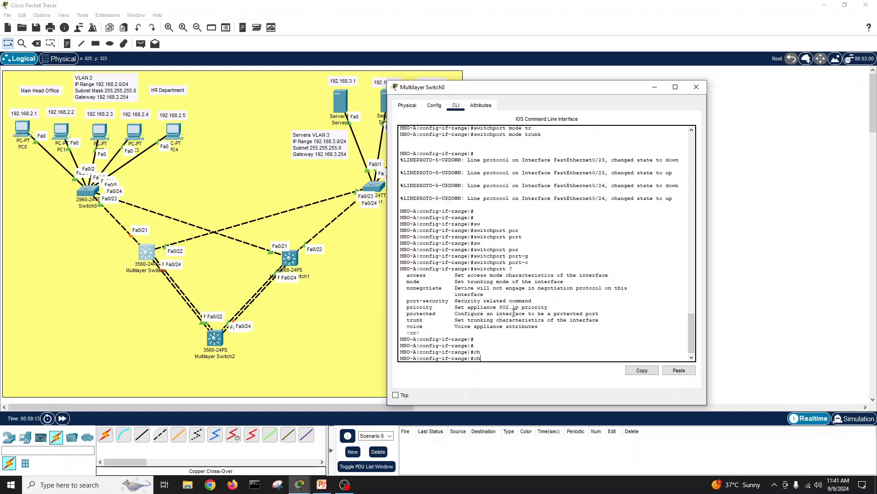
key("BackSpace")
type("ange)#ca")
key("Return")
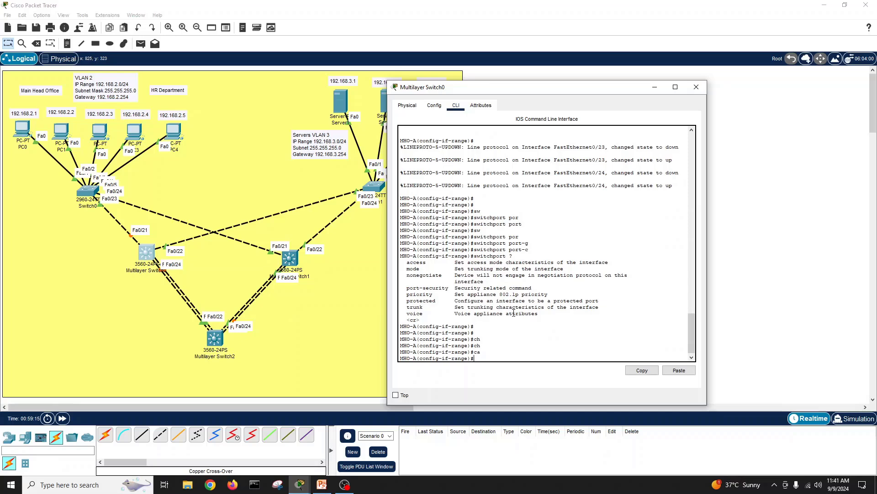
type("?")
key("Return")
key("Return")
key("Return")
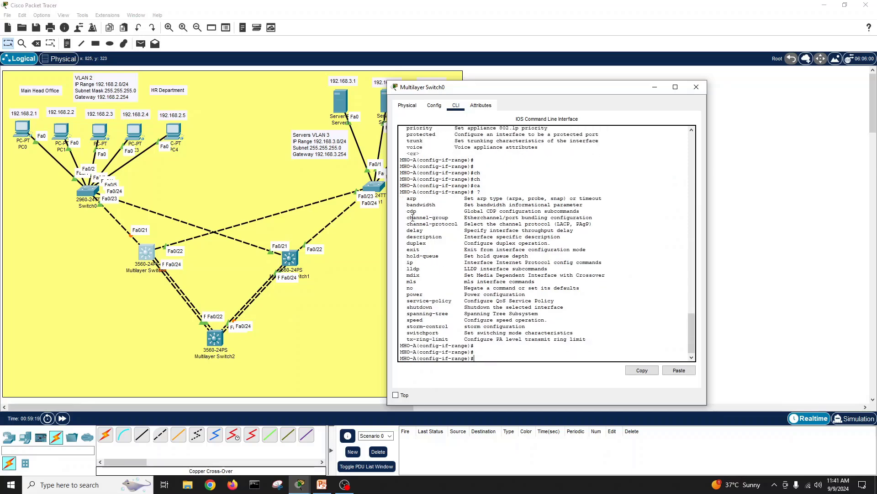
left_click_drag(407, 218, 446, 218)
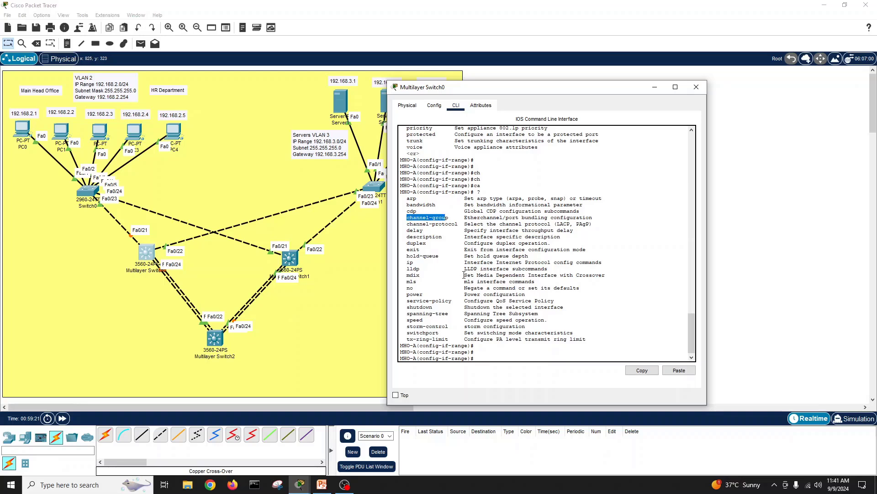
left_click(490, 356)
Step: Run 'channel-group 1 mode active' to add Fa0/23–24 to LACP group 1
type("cha")
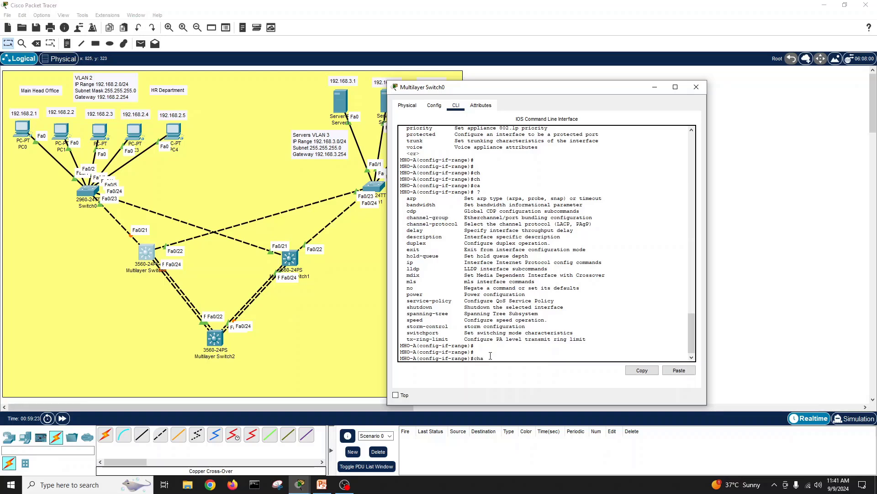
type("nne")
key("Tab")
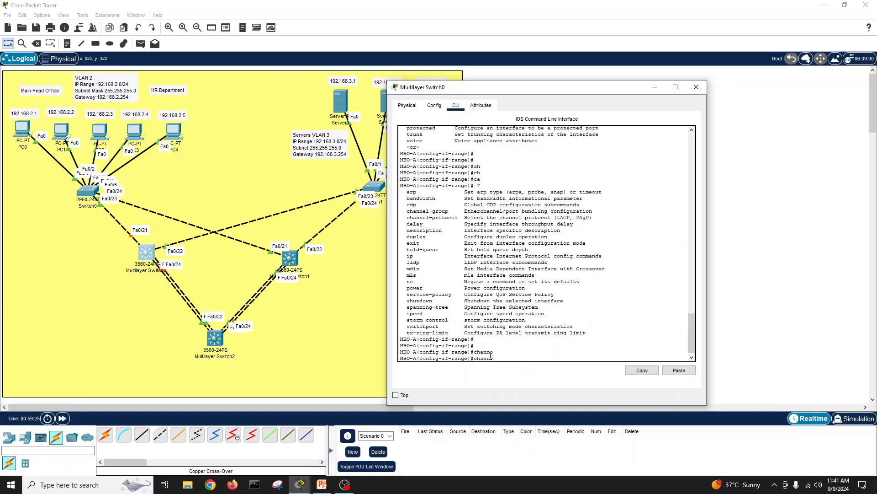
type("l-g")
key("Tab")
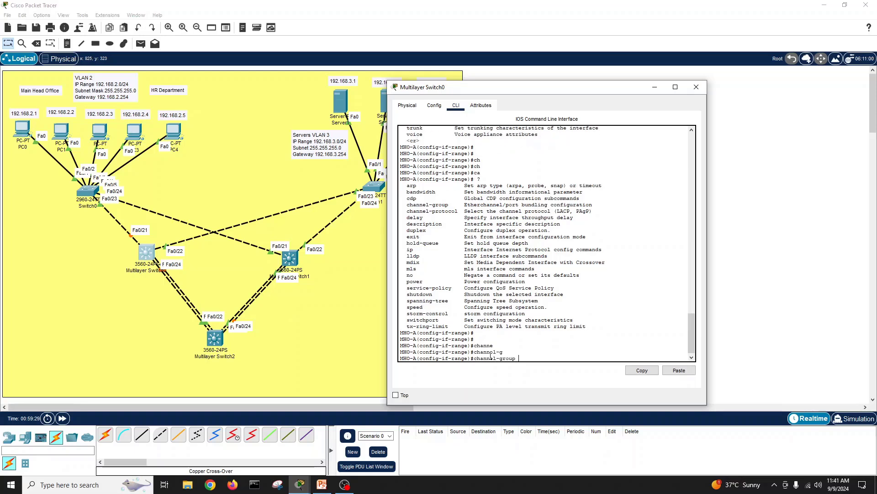
type("?")
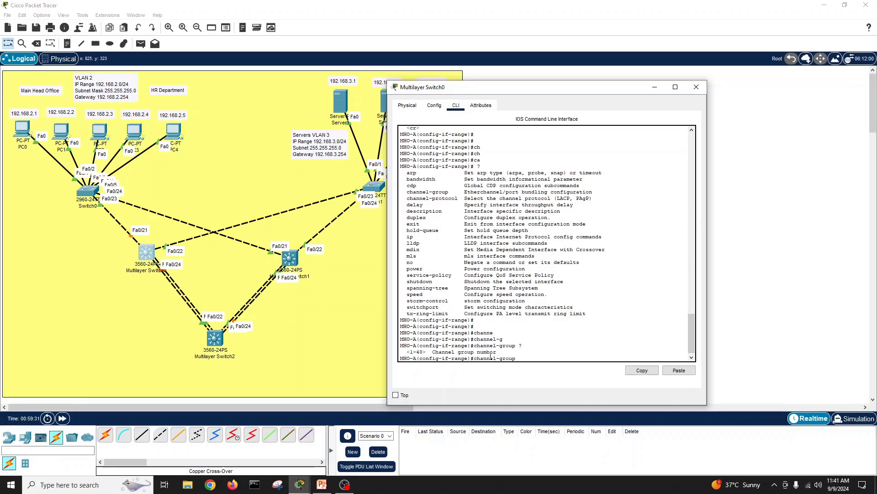
scroll(476, 323, "up", 10)
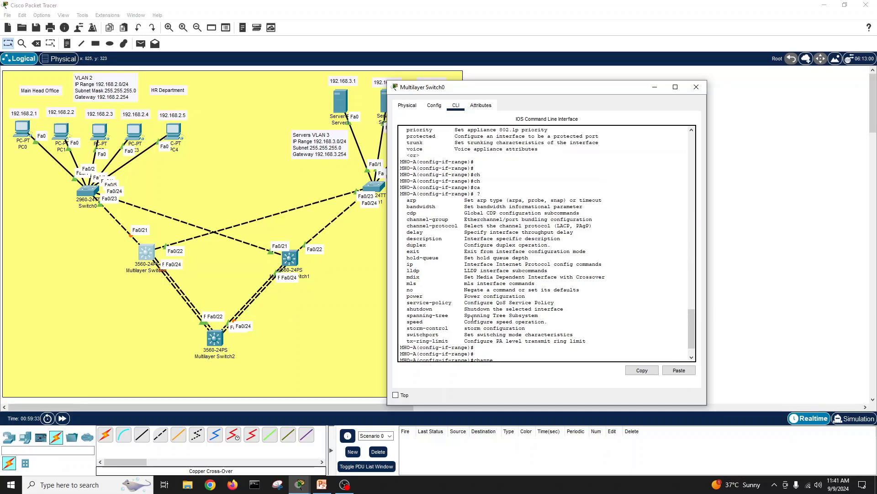
scroll(473, 319, "up", 6)
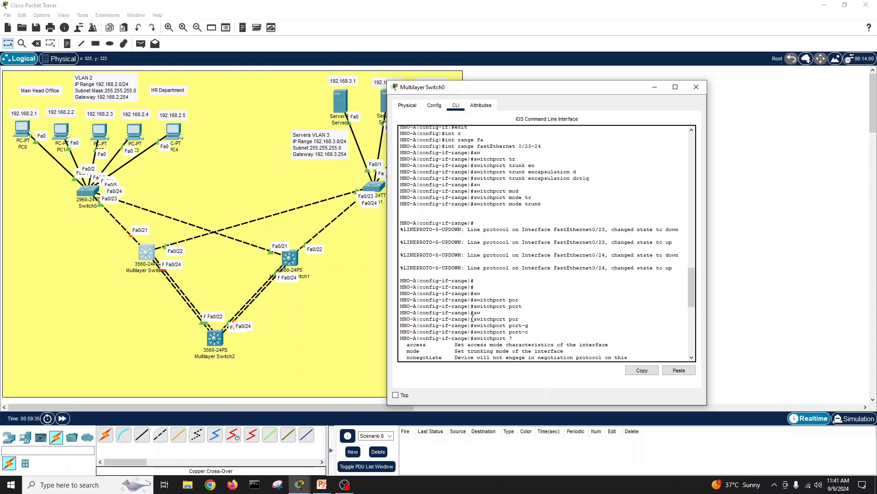
scroll(494, 183, "up", 7)
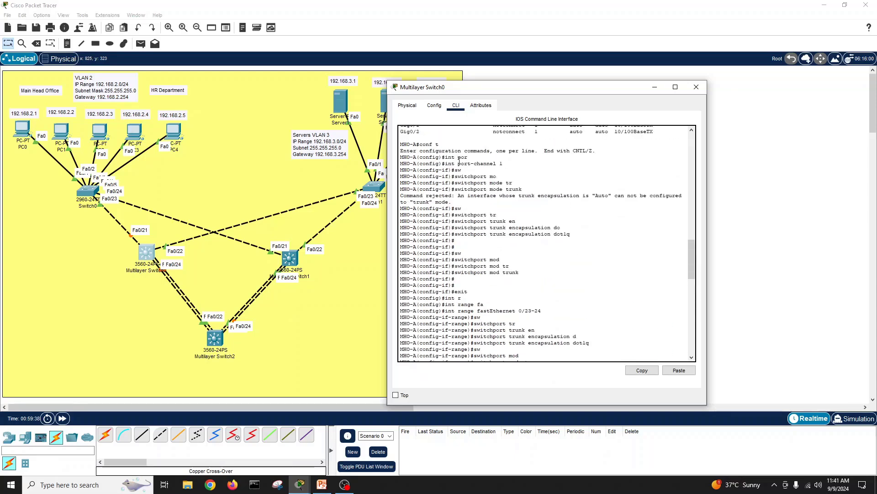
left_click_drag(458, 160, 506, 165)
scroll(515, 248, "down", 10)
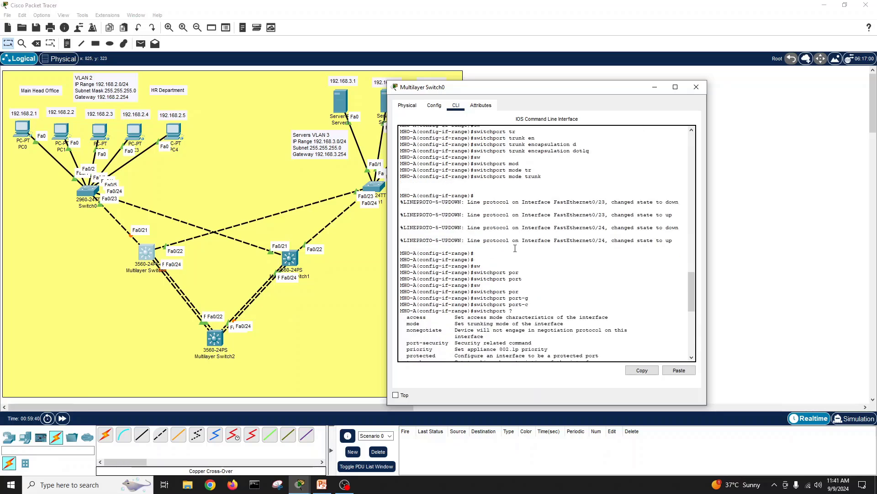
scroll(515, 248, "down", 12)
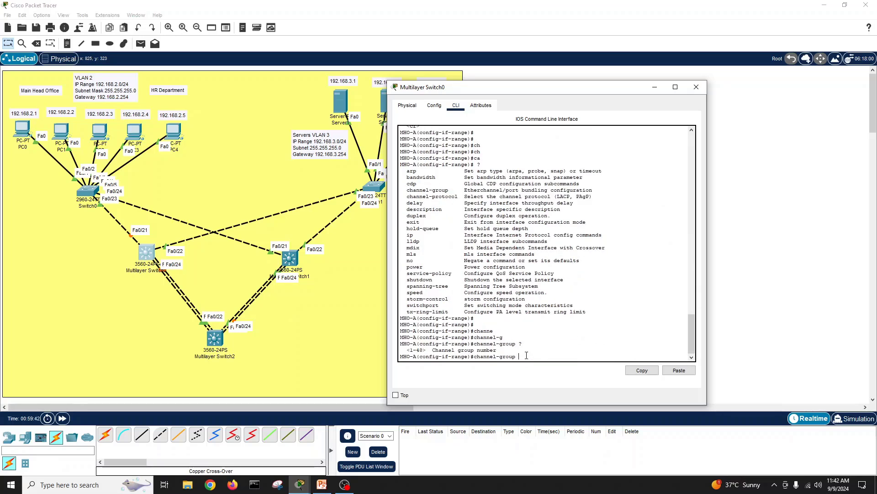
type("?")
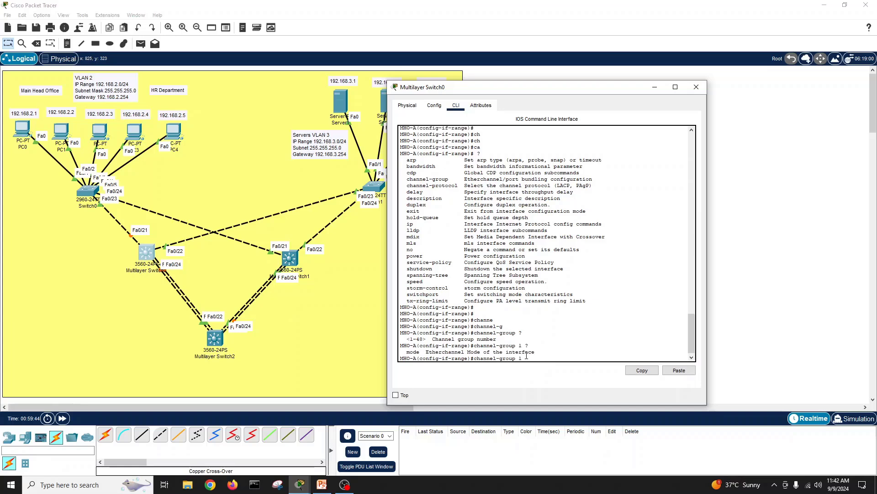
type("mo")
key("Tab")
type("?")
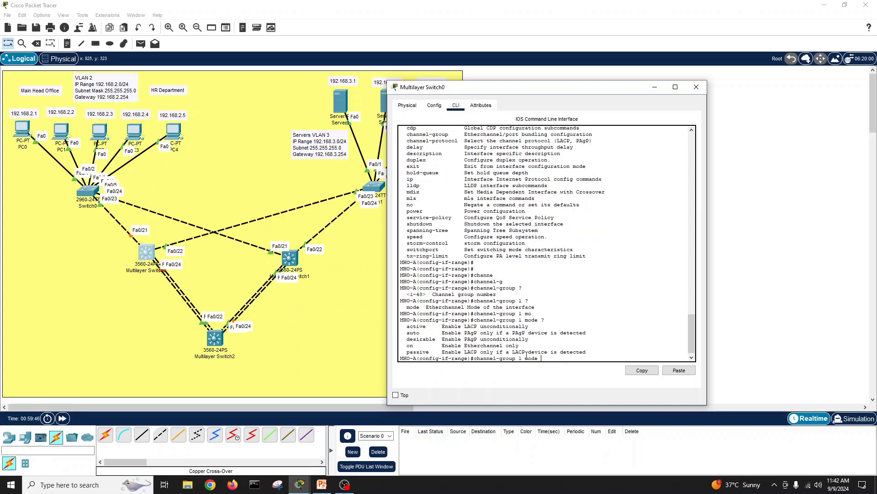
type("ac")
key("Tab")
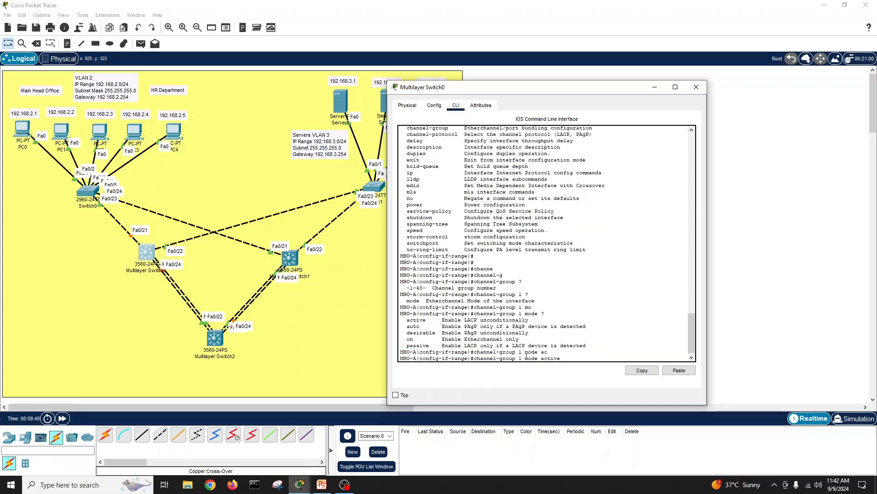
type("?")
key("Return")
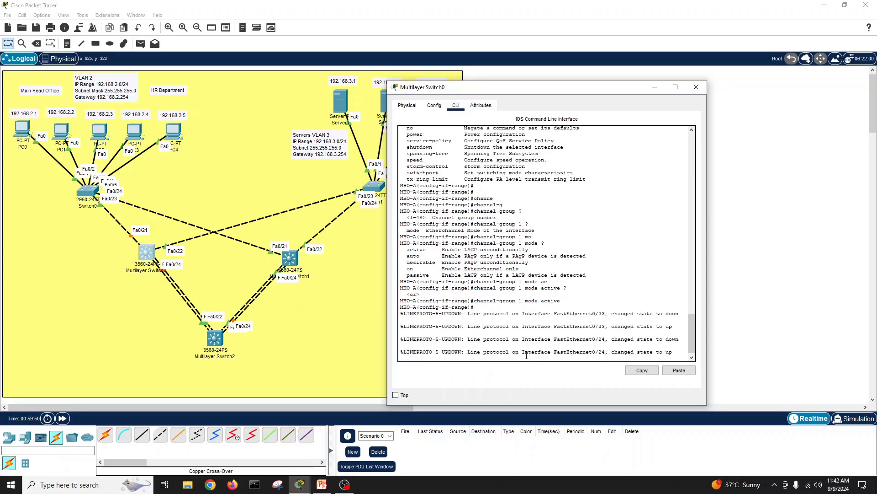
key("Return")
key("Return")
key("Return")
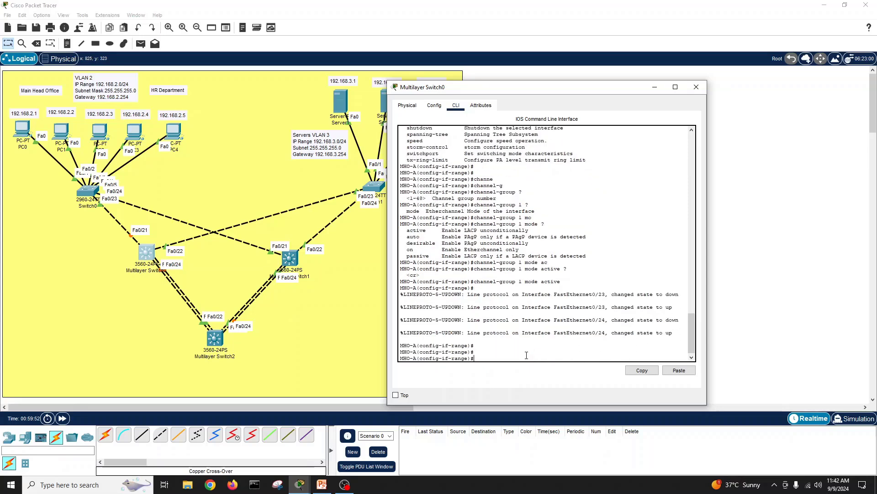
Step: Exit configuration mode and save MHO-A's configuration with write memory
type("exit")
key("Return")
type("exi")
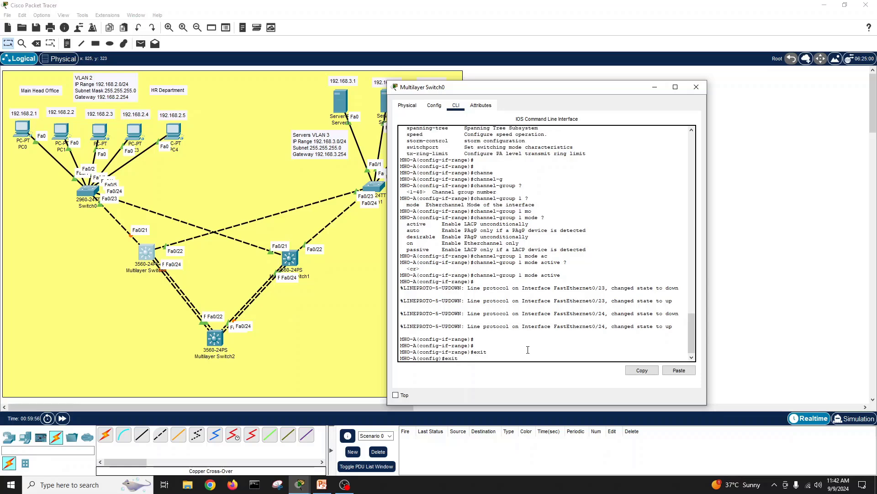
key("Return")
key("Return")
key("Return")
key("Return")
type("wri")
key("Tab")
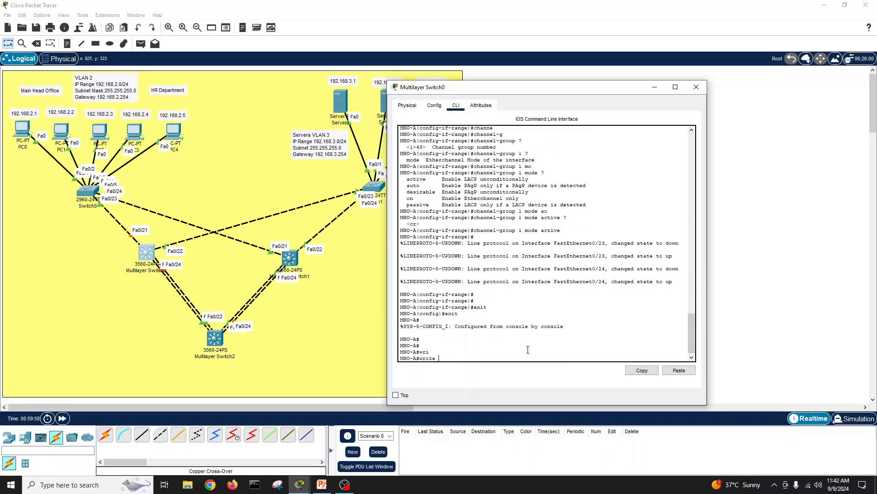
type("me")
key("Tab")
key("Return")
key("Return")
Step: Show port-channel 1's status, which reports trunk and down
type("show int por")
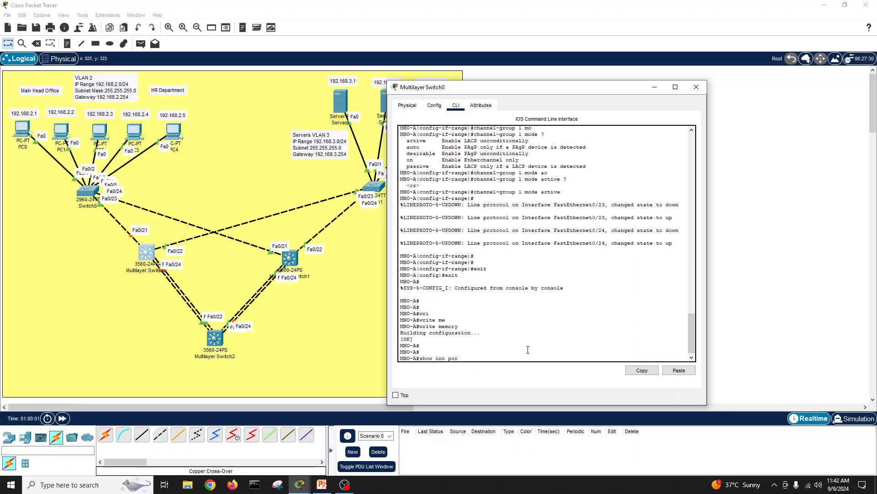
key("Tab")
type("c")
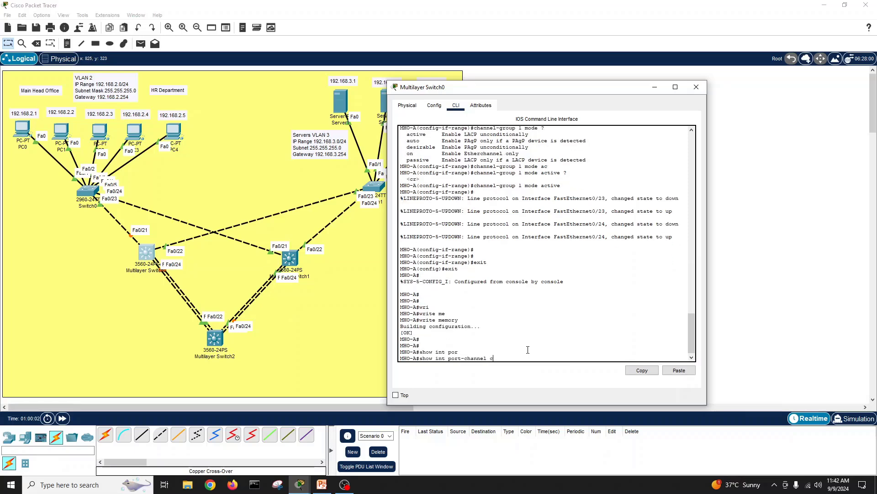
key("BackSpace")
type("su")
key("Tab")
key("Return")
key("Up")
key("BackSpace")
key("BackSpace")
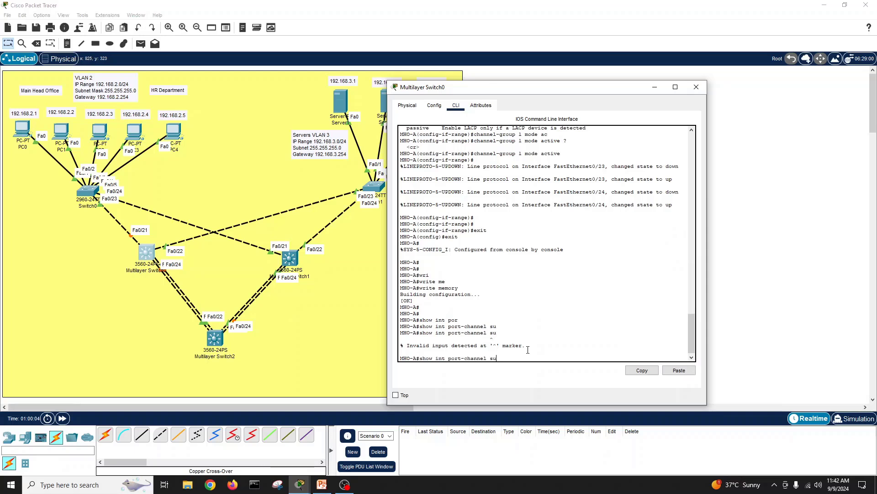
type("?")
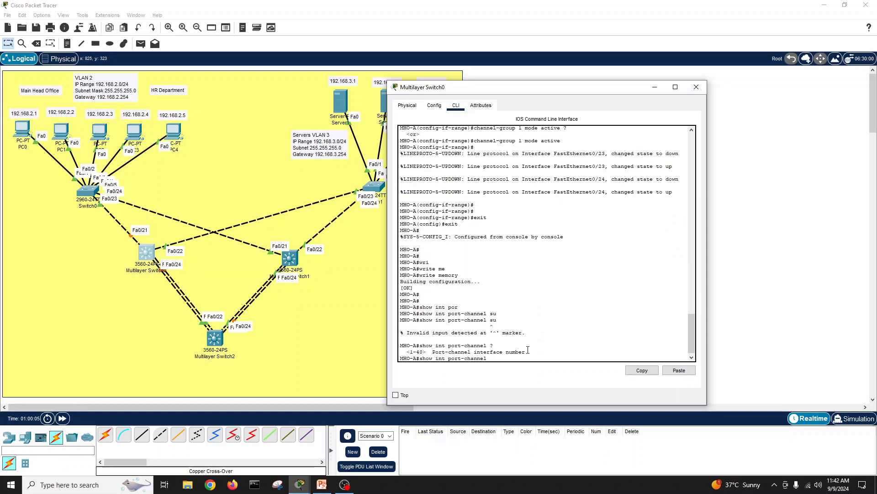
type("1 ?")
type("st")
key("Tab")
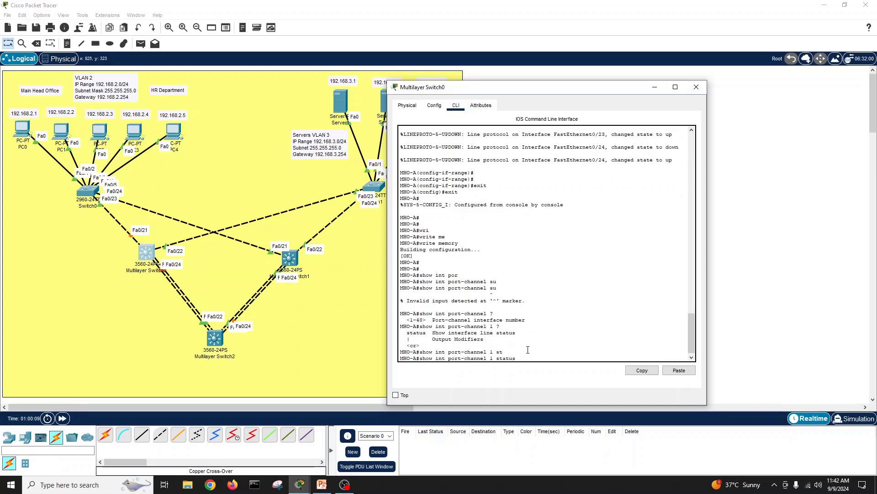
type("?")
key("Return")
key("Return")
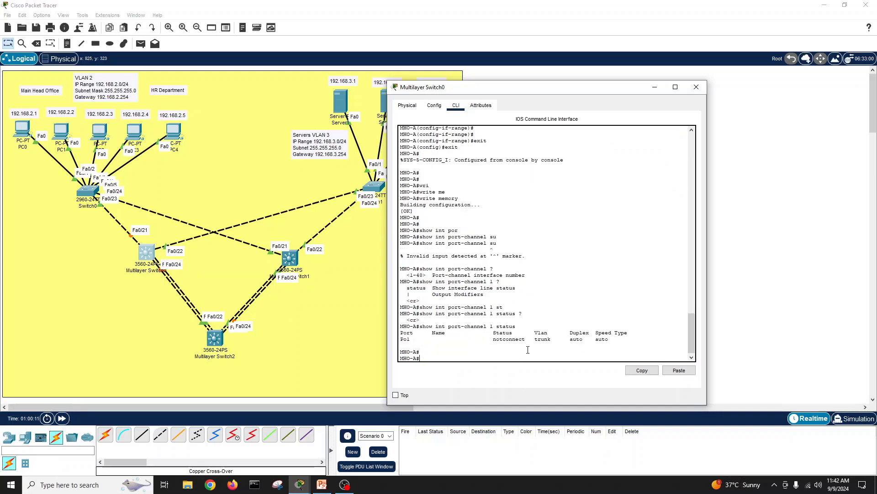
key("Return")
key("Return")
Step: Display 'show interfaces port-channel 1' details, listing members Fa0/23 and Fa0/24
type("show por")
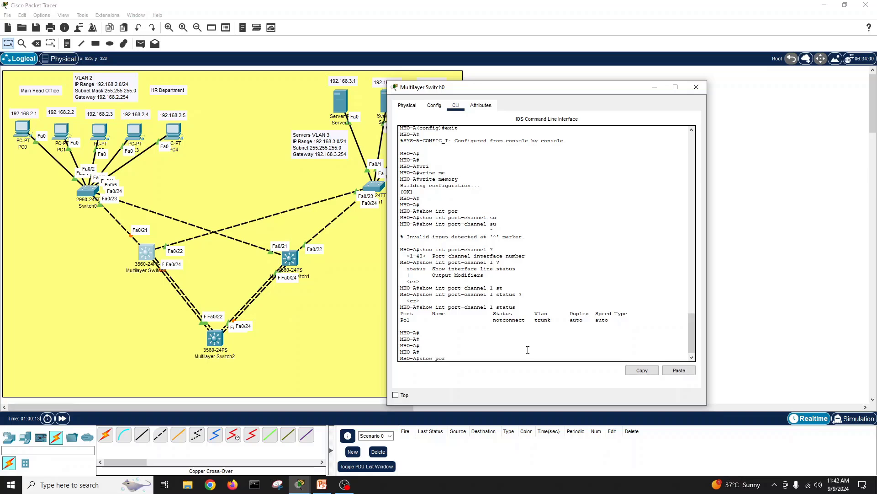
key("Tab")
key("BackSpace")
key("BackSpace")
key("BackSpace")
key("BackSpace")
key("BackSpace")
key("BackSpace")
key("BackSpace")
key("BackSpace")
key("BackSpace")
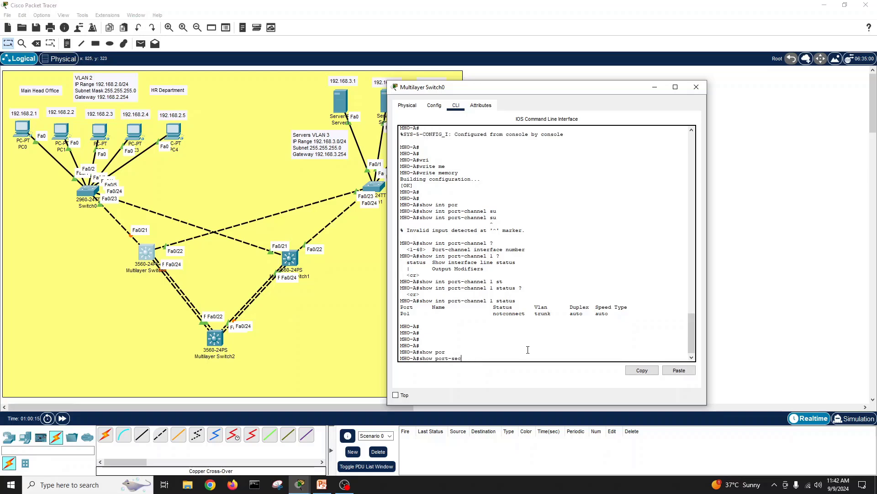
type("c")
key("Tab")
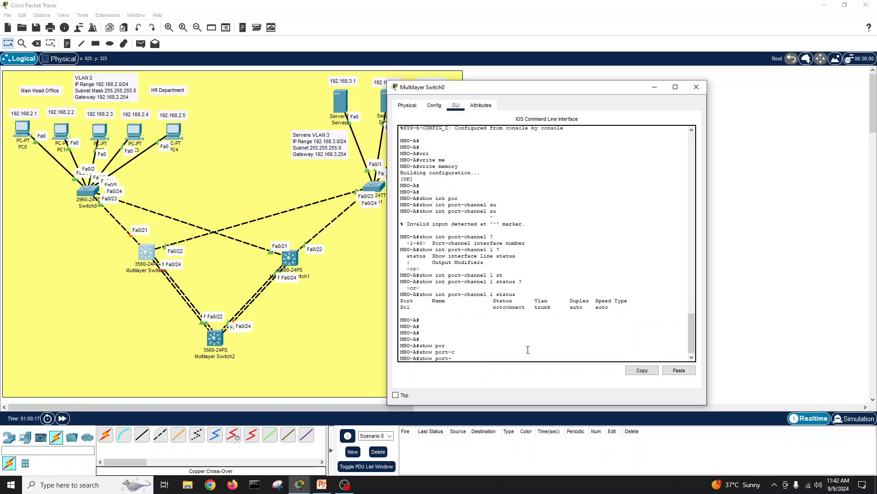
key("BackSpace")
key("BackSpace")
key("BackSpace")
type("int")
key("Tab")
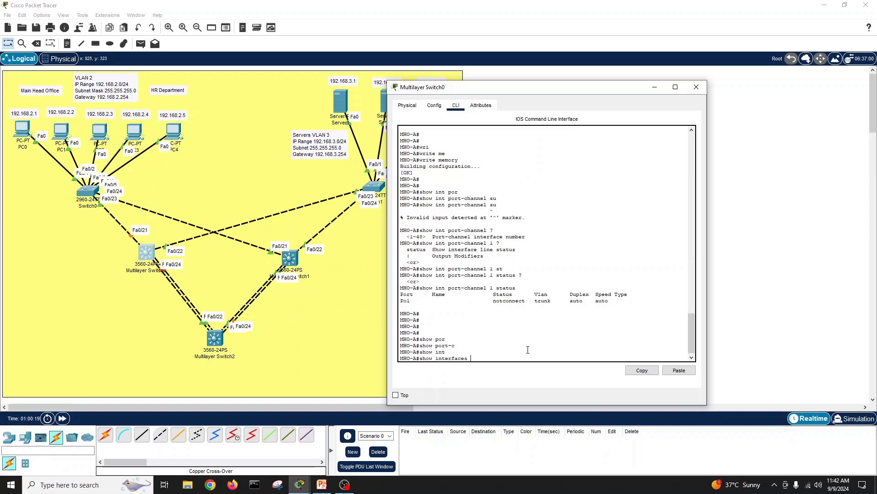
type("por")
key("Tab")
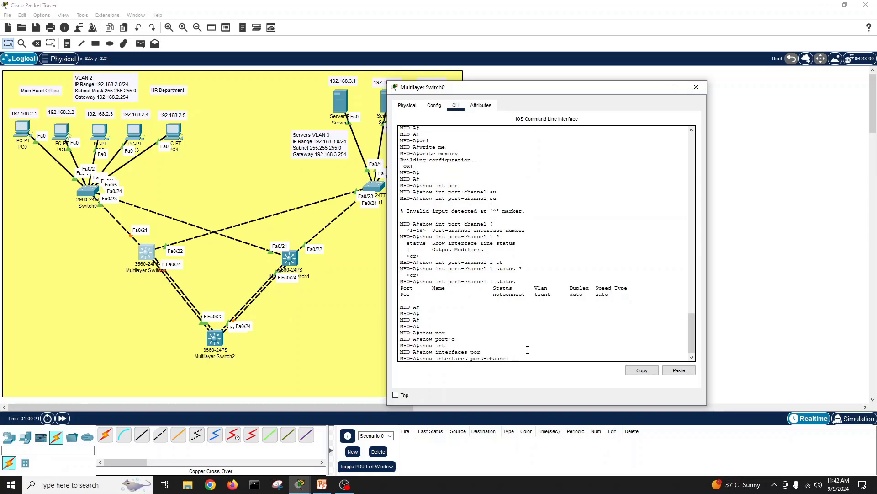
type("?")
type("1")
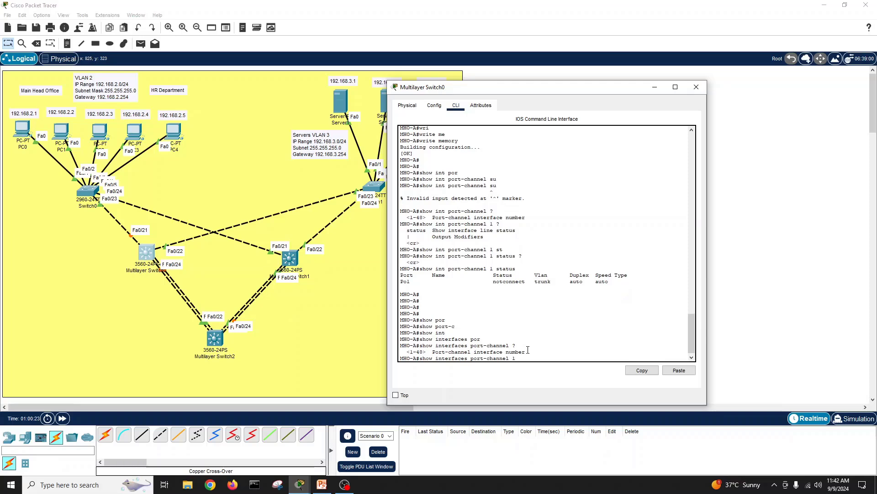
type("?")
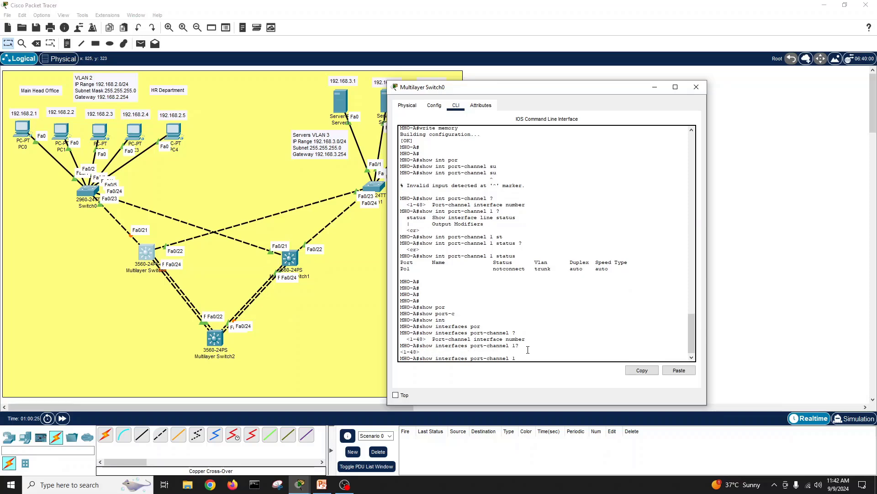
key("Return")
key("backslash")
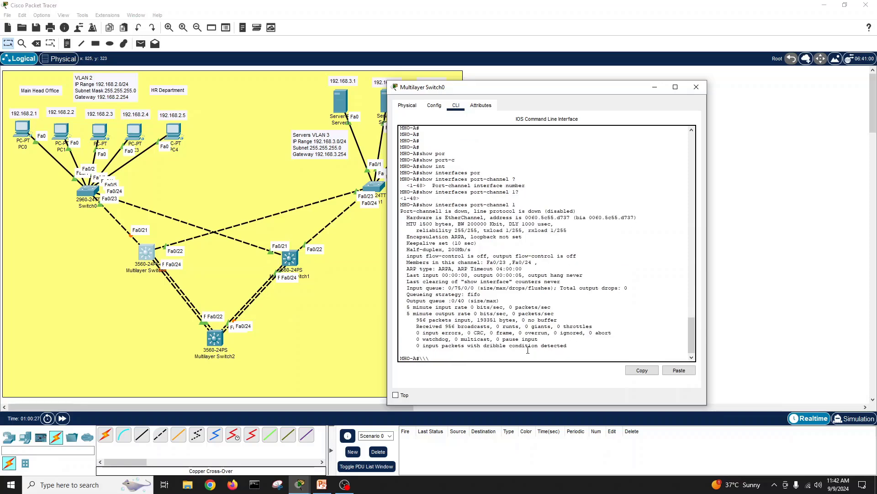
type("\\\\")
key("Return")
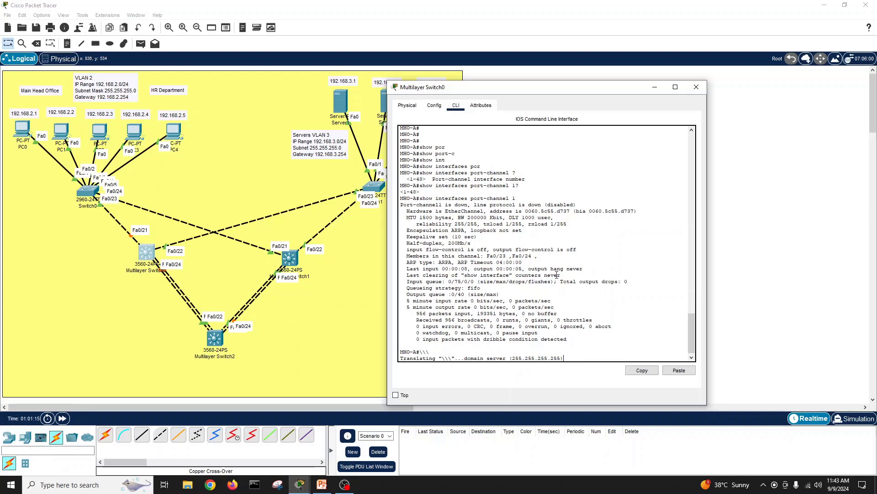
Step: Close MHO-A's console and open MHO-B's (Multilayer Switch1) CLI
left_click(696, 87)
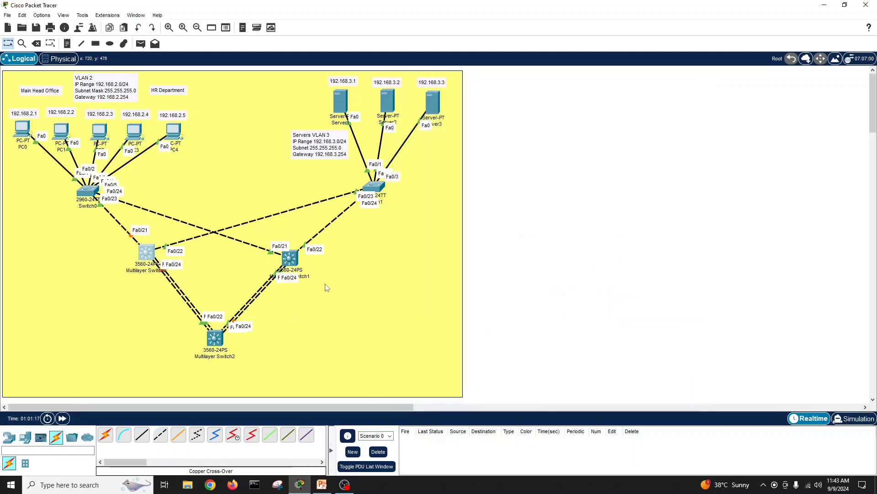
left_click(291, 258)
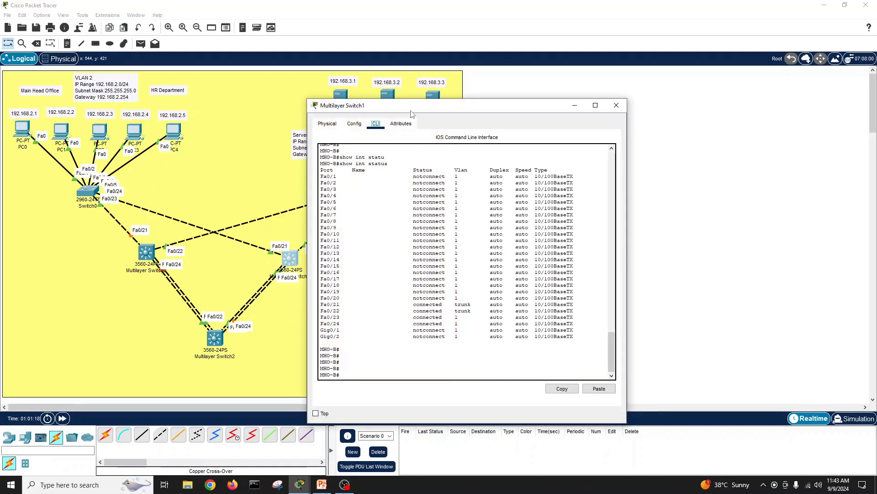
left_click_drag(413, 107, 553, 109)
left_click(551, 358)
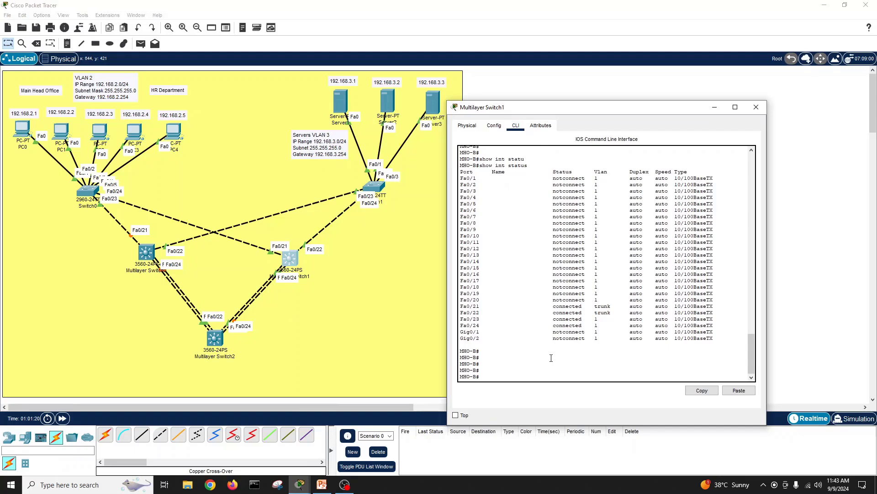
key("Return")
Step: Enter global configuration and the port-channel 1 interface on MHO-B
type("conf t")
key("Return")
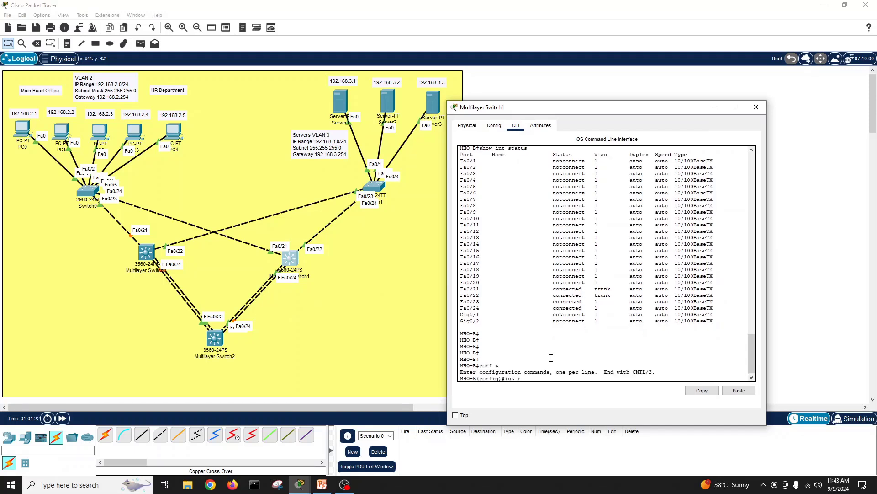
type("int por")
key("Tab")
type("1")
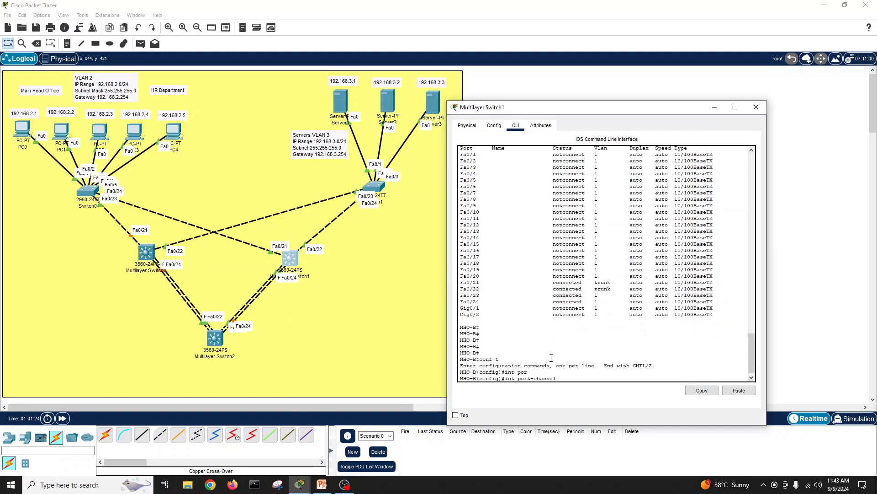
key("Return")
Step: Set port-channel 1's trunk encapsulation to dot1q
type("sw")
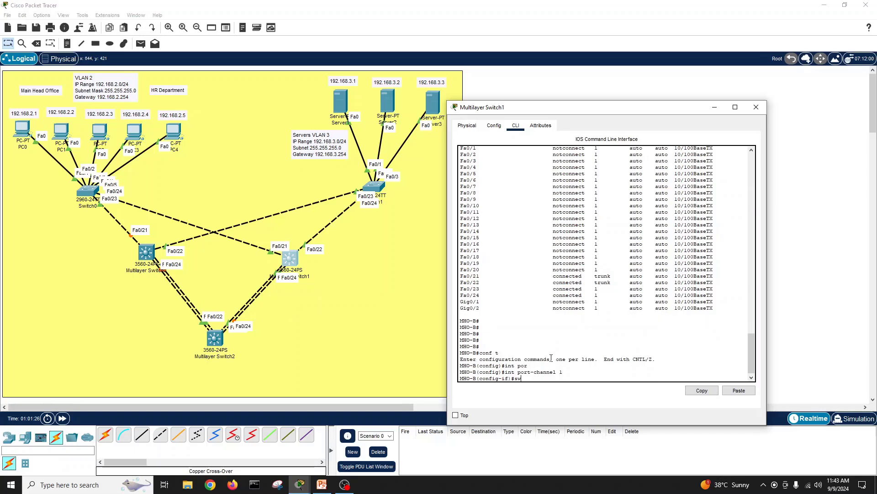
key("Tab")
type("mod tr")
key("Tab")
key("Return")
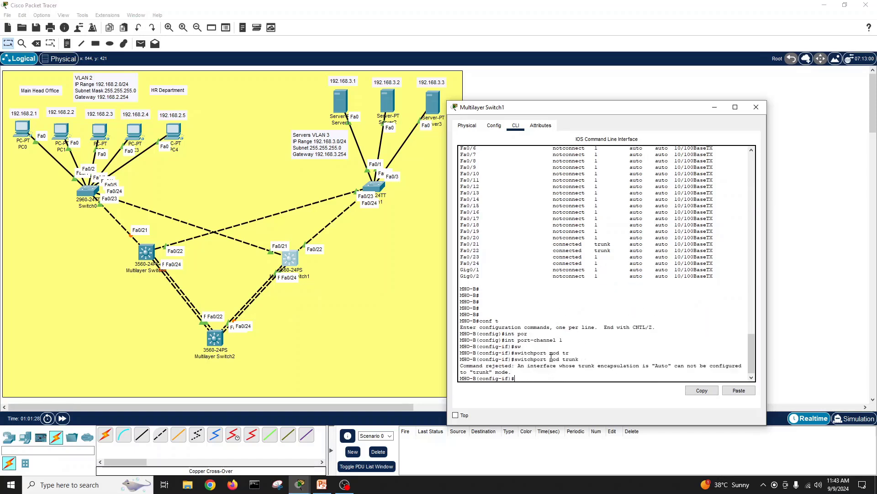
type("sw")
key("Tab")
type("tr")
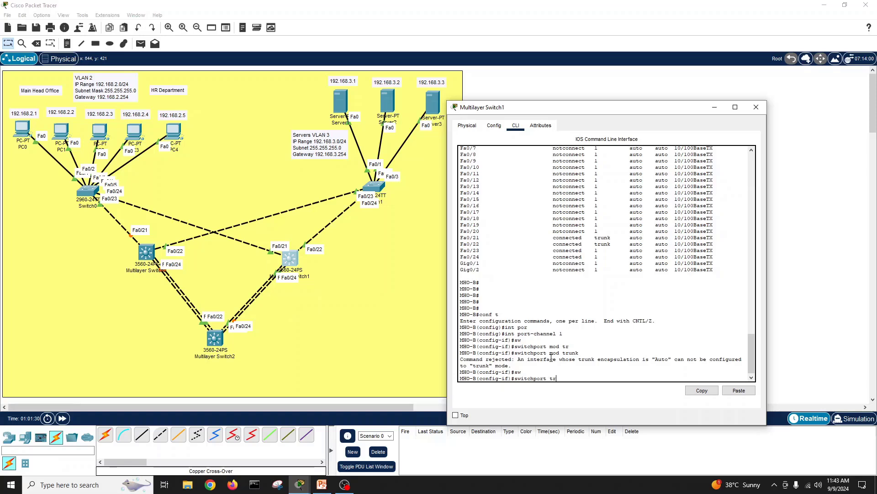
key("Tab")
type("en")
key("Tab")
type("do")
key("Tab")
key("Return")
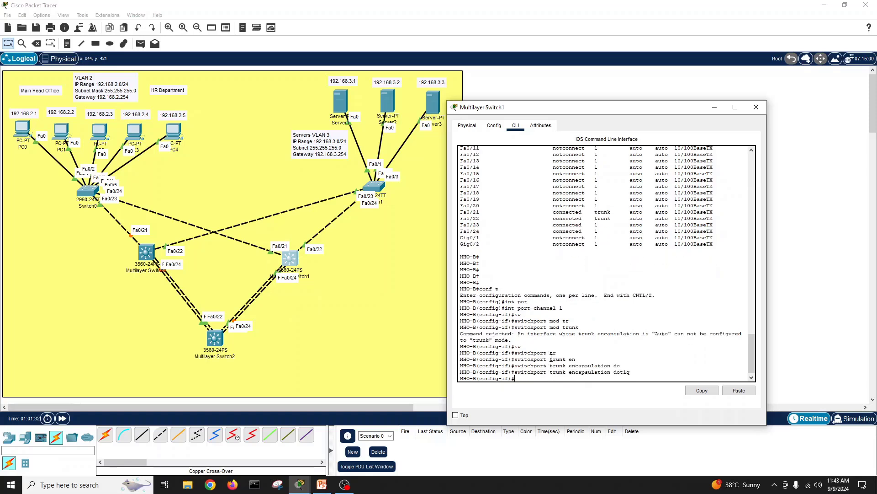
key("Return")
key("Return")
Step: Put port-channel 1 in trunk mode and enable it with no shutdown
type("sw")
key("Tab")
type("mod")
key("Tab")
type("tr")
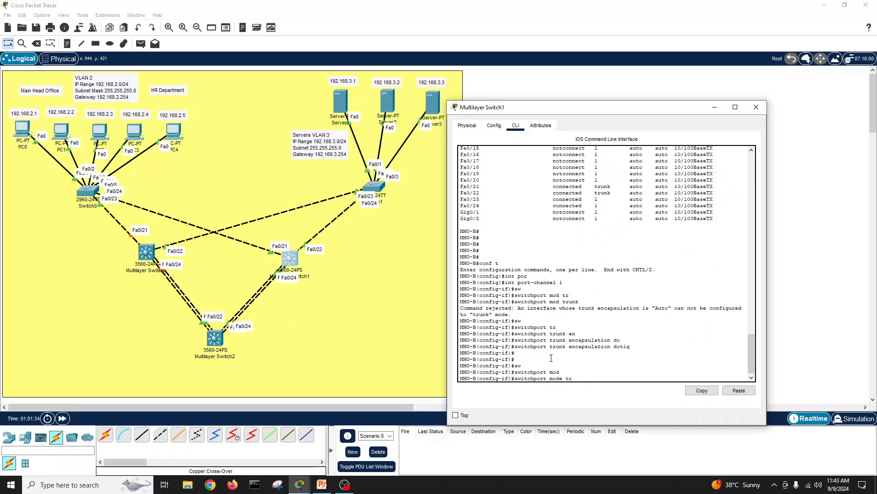
key("Tab")
key("Return")
key("Return")
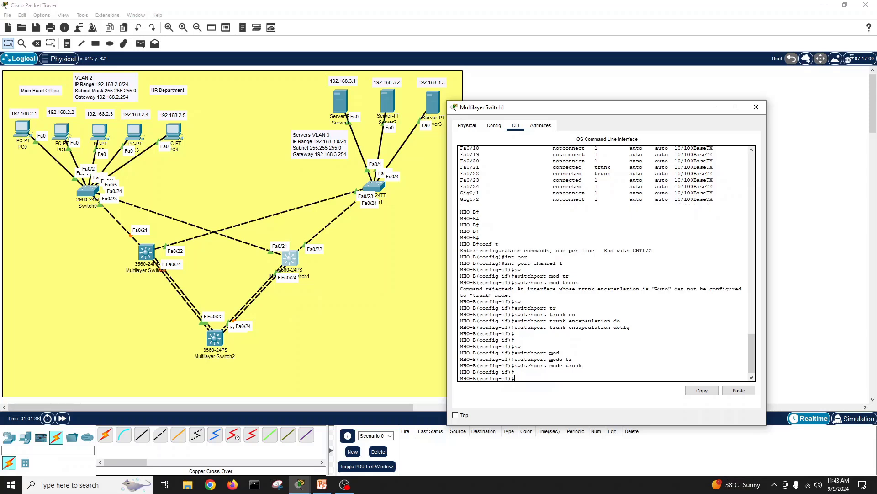
type("no sh")
key("Return")
key("Return")
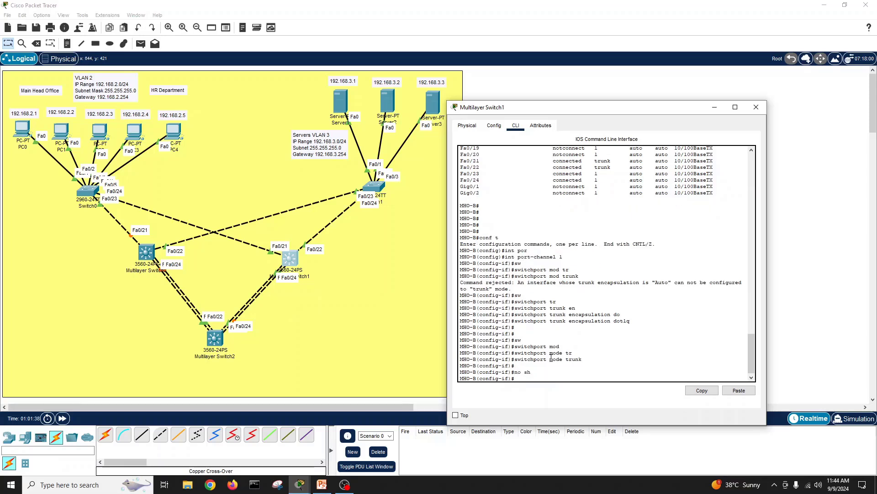
type("exit")
key("Return")
type("int r")
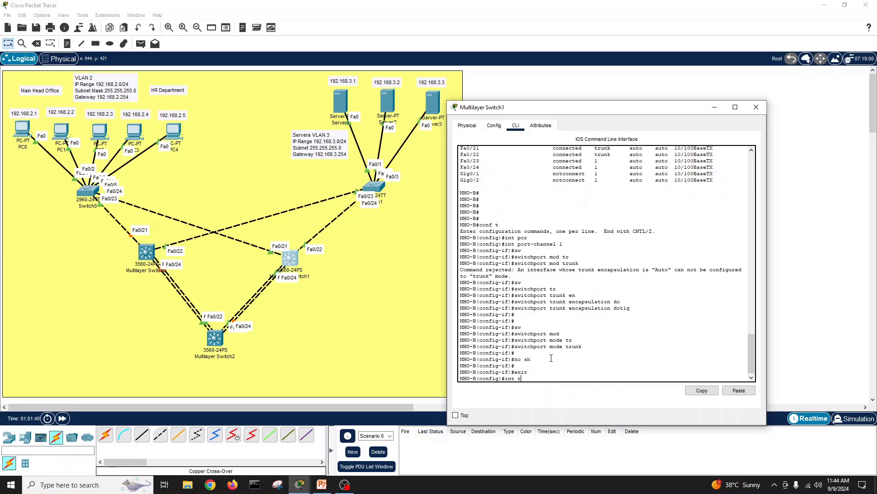
key("Tab")
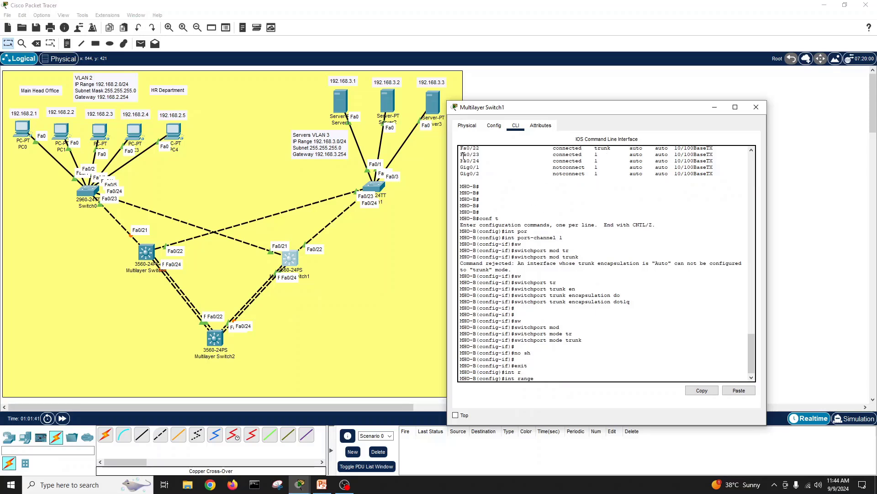
Step: Select the interface range FastEthernet 0/23-24 on MHO-B
left_click_drag(461, 155, 478, 161)
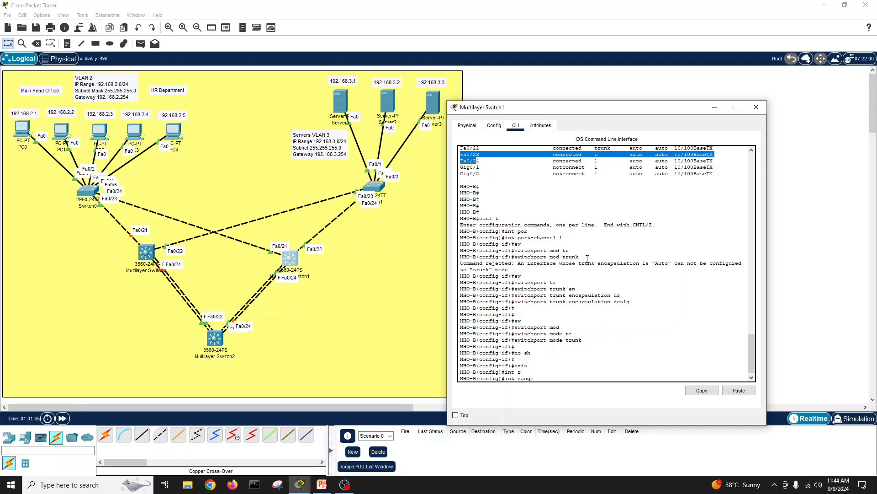
left_click(560, 377)
type("fa")
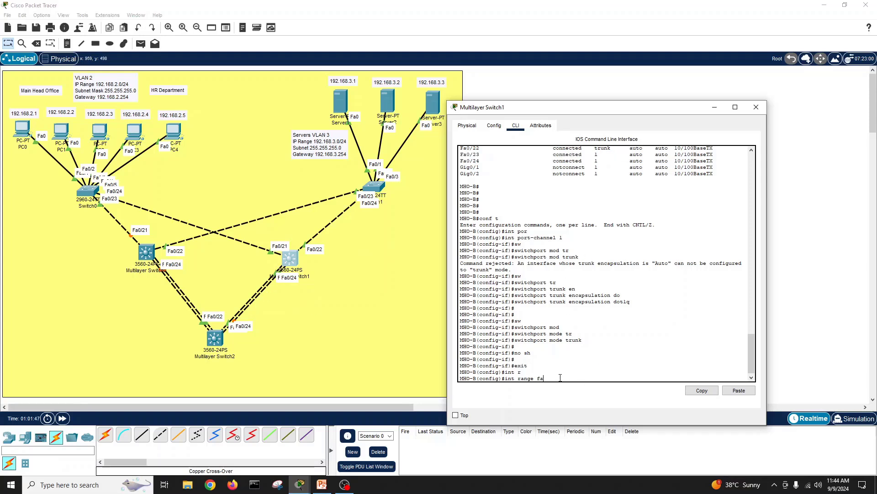
key("Tab")
type("0/")
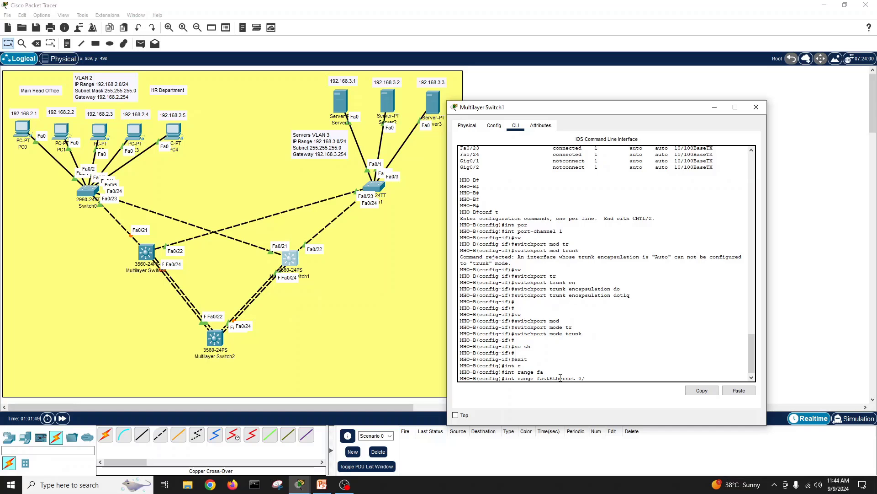
type("23-24")
key("Return")
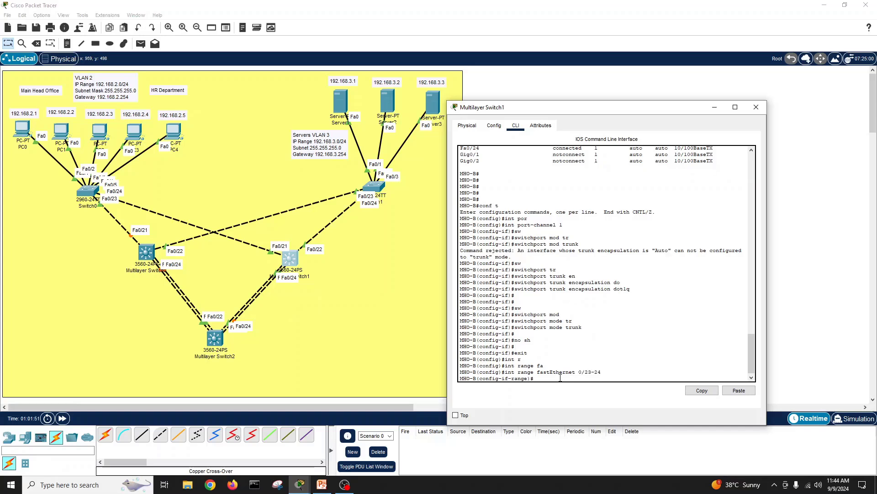
Step: Apply dot1q trunk encapsulation to Fa0/23–24
key("Tab")
key("Return")
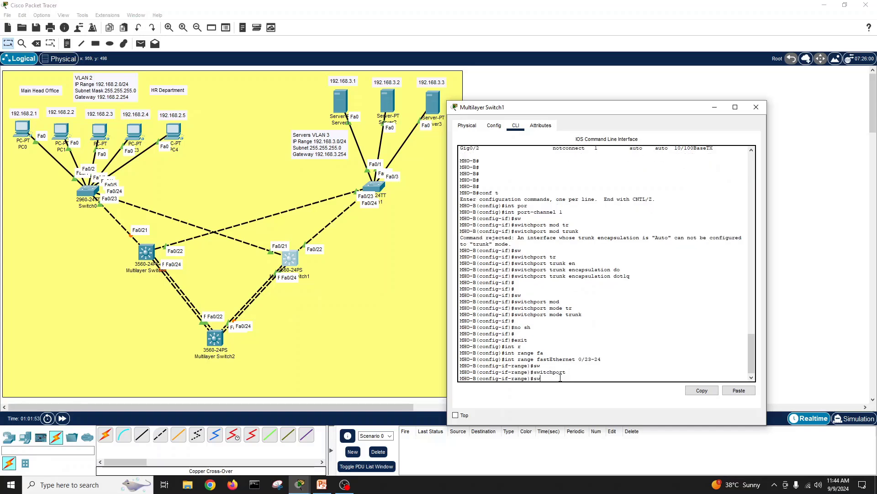
key("Tab")
type("mod tr")
key("Tab")
key("Return")
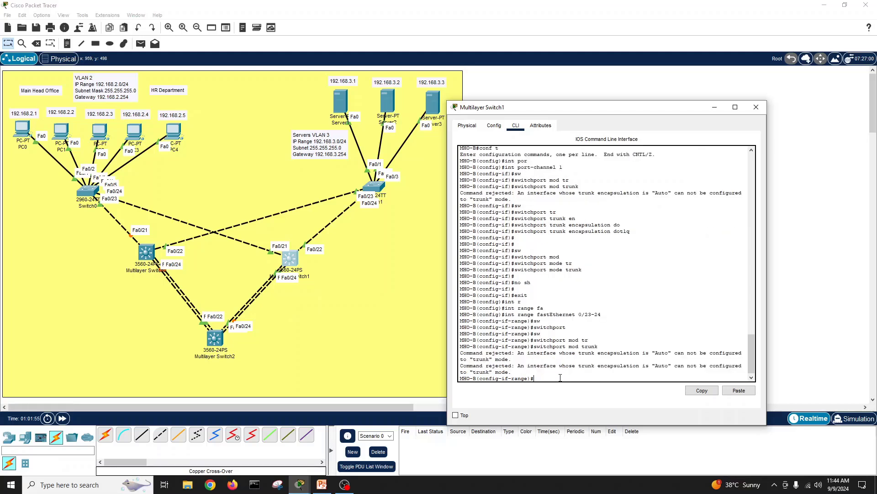
key("Return")
key("Return")
type("sw")
key("Tab")
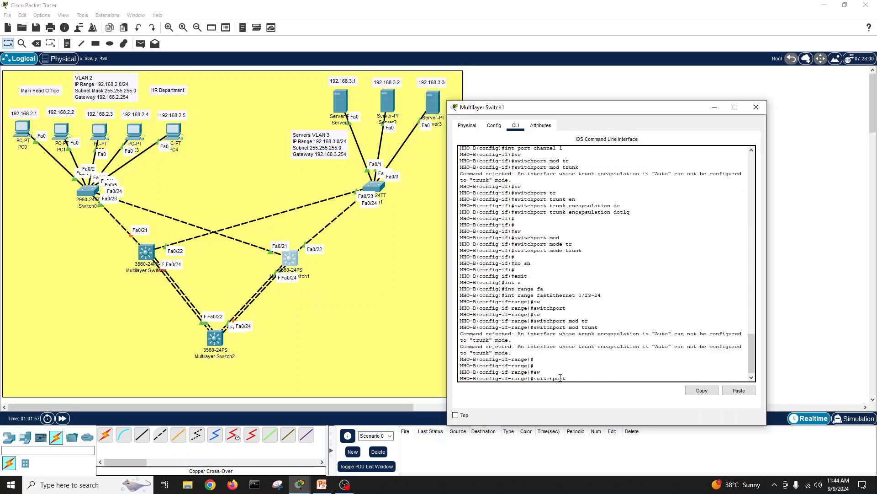
type("tr")
key("Tab")
type("en")
key("Tab")
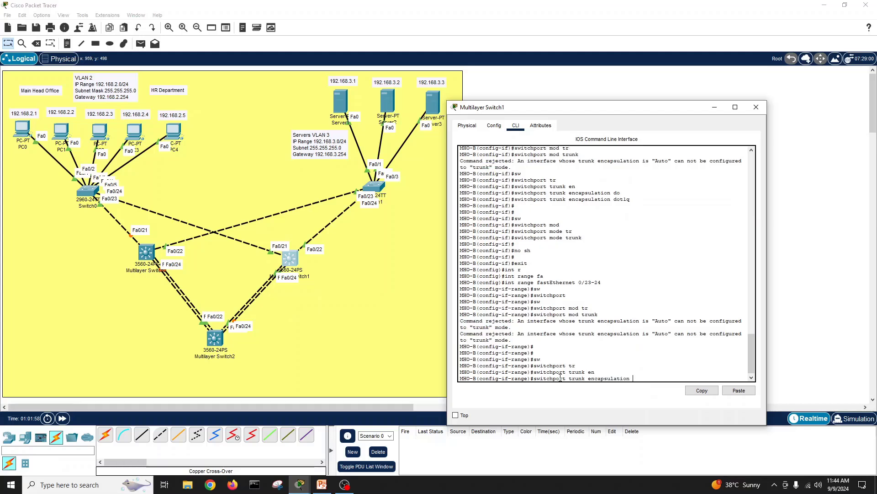
type("d")
key("Tab")
key("Return")
Step: Set Fa0/23–24 to trunk mode, apply no shutdown and exit
type("sw")
key("Tab")
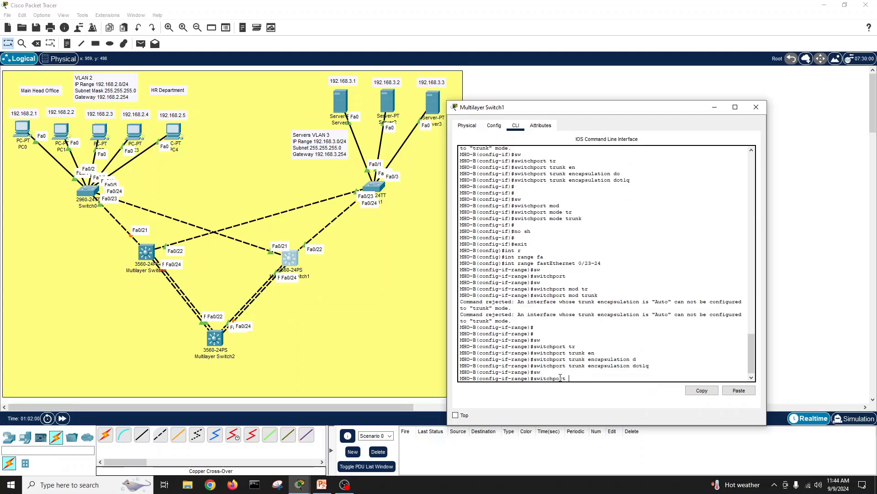
type("mod")
key("Tab")
type("tr")
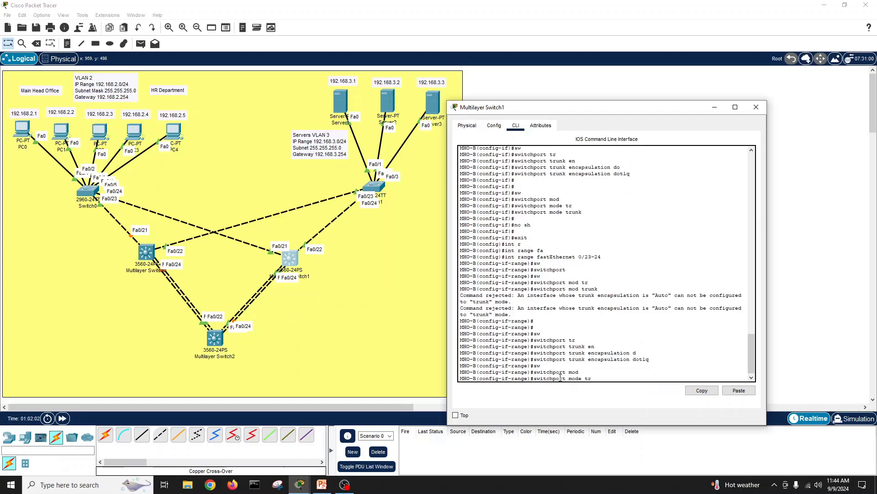
key("Tab")
key("Return")
key("Return")
type("no")
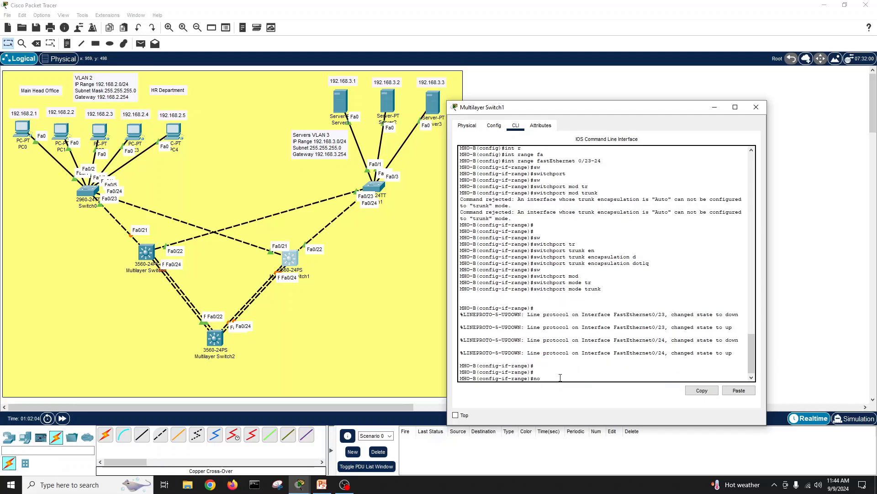
type(" sh")
key("Return")
key("Return")
key("Return")
type("exit")
key("Return")
Step: Start a channel-group command, then erase it before any interfaces are selected
type("config)#c")
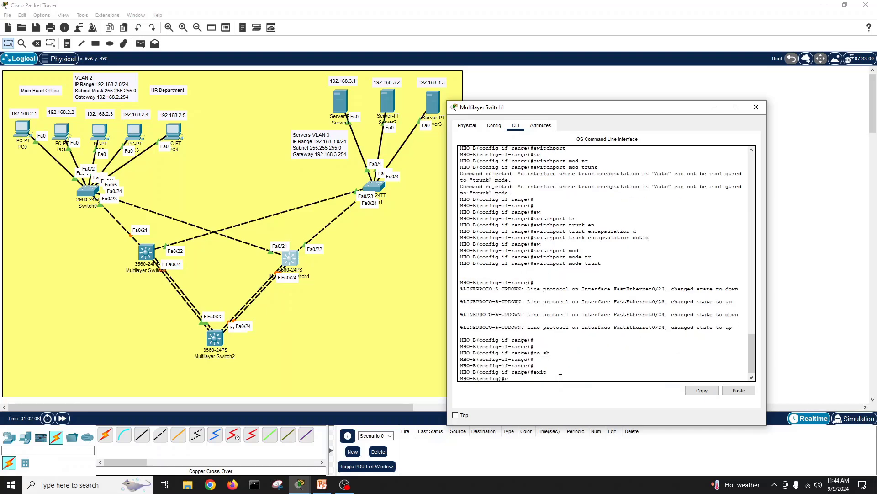
type("h")
key("Tab")
type("ann")
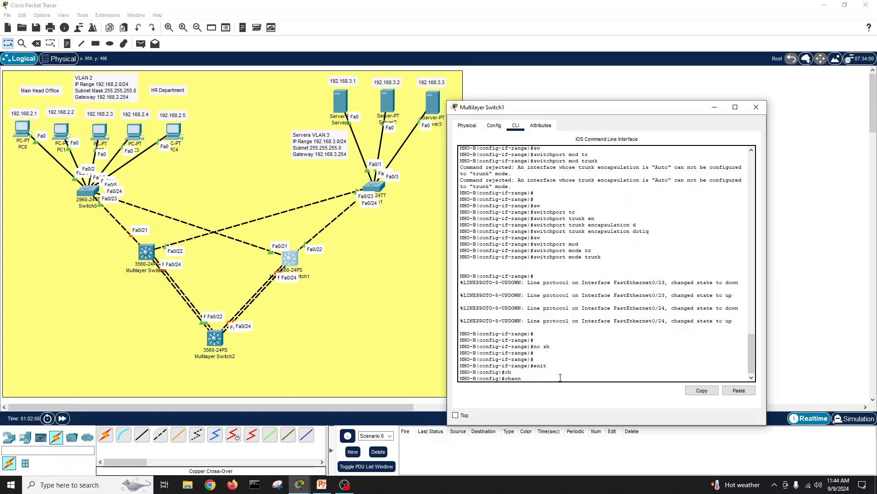
key("Tab")
type("e")
key("Tab")
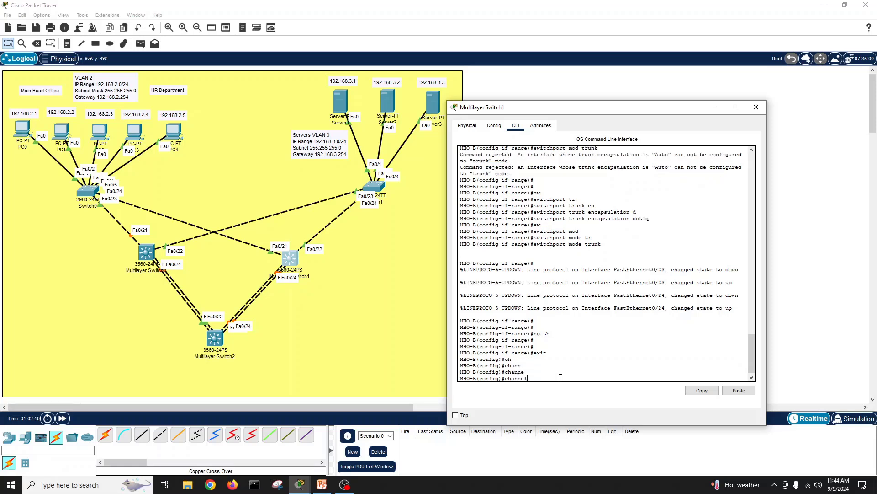
type("l-g")
key("Tab")
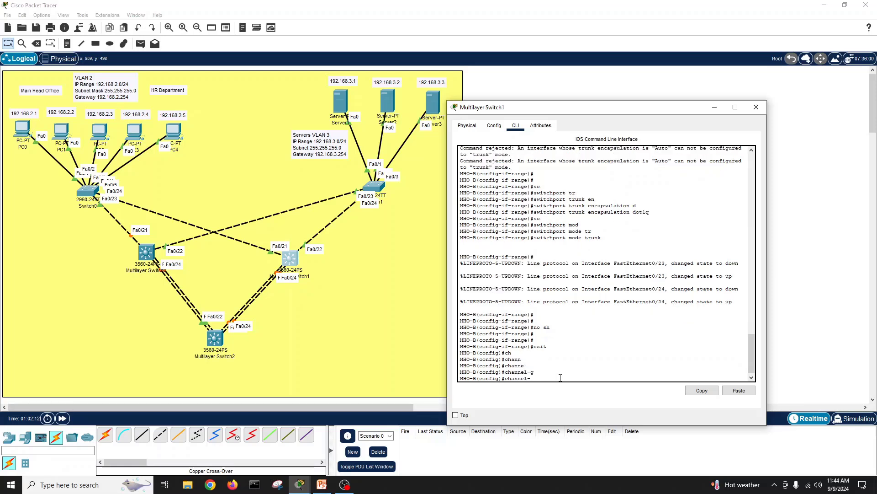
key("BackSpace")
key("BackSpace")
key("BackSpace")
key("BackSpace")
key("BackSpace")
key("BackSpace")
key("BackSpace")
key("BackSpace")
type("channe")
key("BackSpace")
key("BackSpace")
key("BackSpace")
key("BackSpace")
key("BackSpace")
key("BackSpace")
key("BackSpace")
key("BackSpace")
Step: Select MHO-B's interface range FastEthernet 0/23-24
type("int r")
key("Tab")
type("f")
key("Tab")
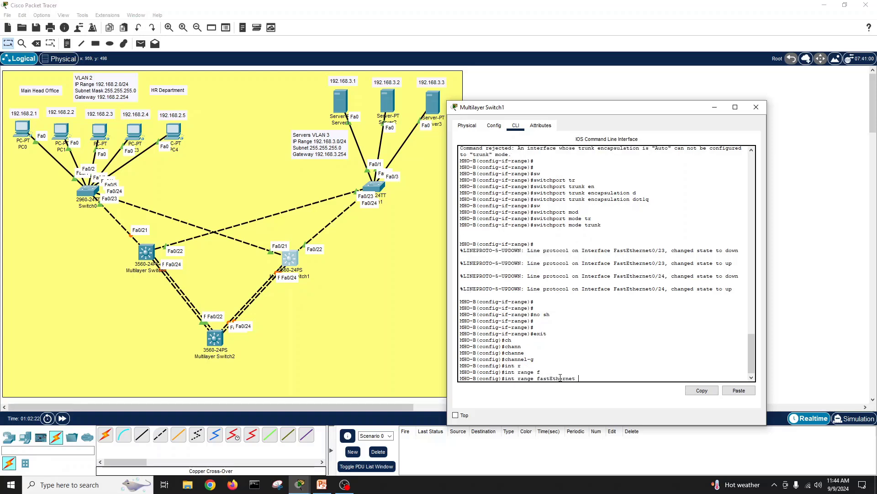
type("0/23-24")
key("Return")
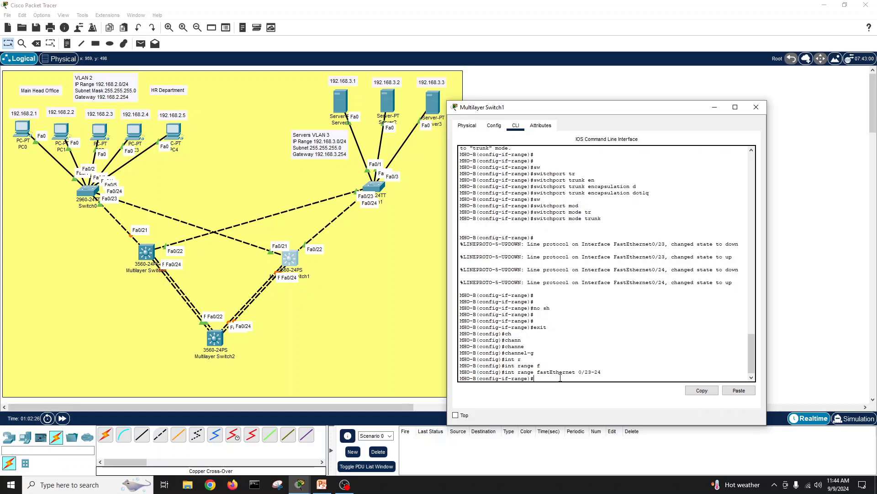
Step: Add Fa0/23–24 to channel-group 1 in LACP active mode
type("ch")
key("Tab")
type("ann")
key("Tab")
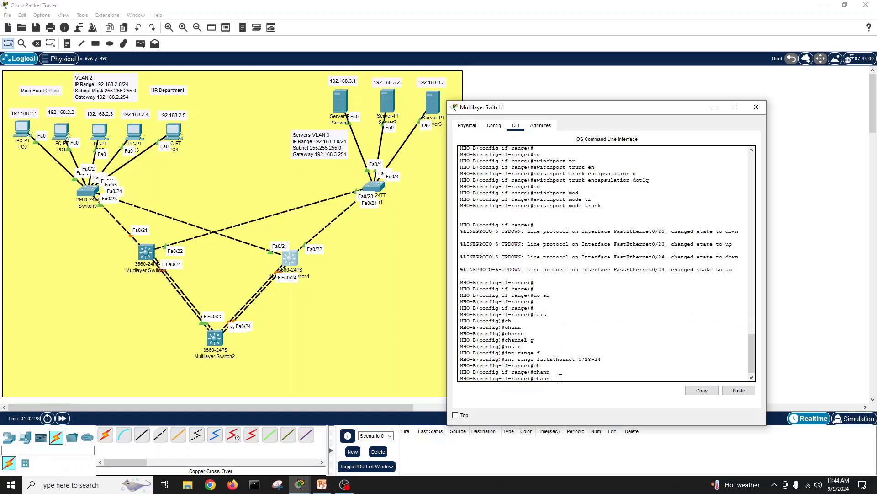
type("el-g")
key("Tab")
type("1 mod")
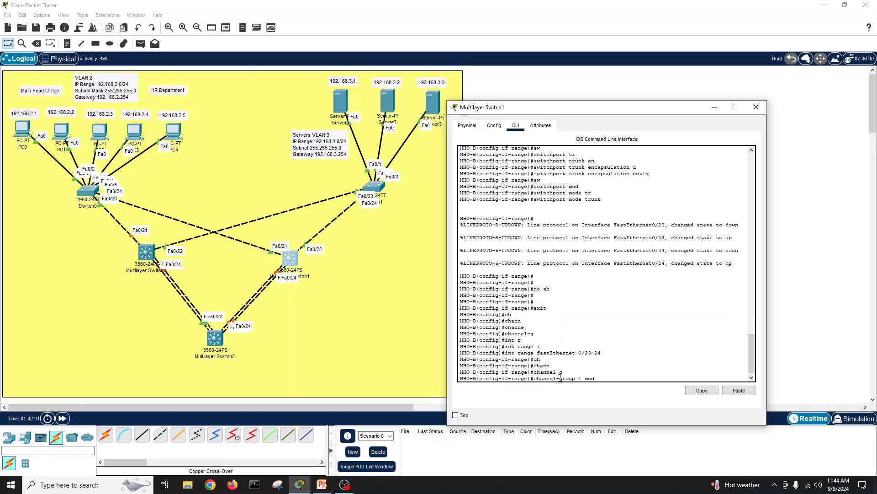
key("Tab")
type("ac")
key("Tab")
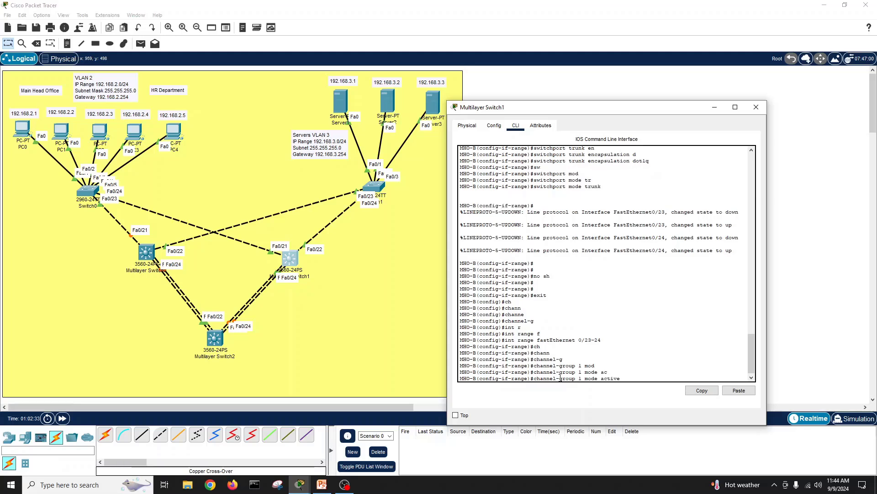
key("Return")
Step: Exit back to privileged mode and begin the write memory command
key("Return")
key("Return")
key("Return")
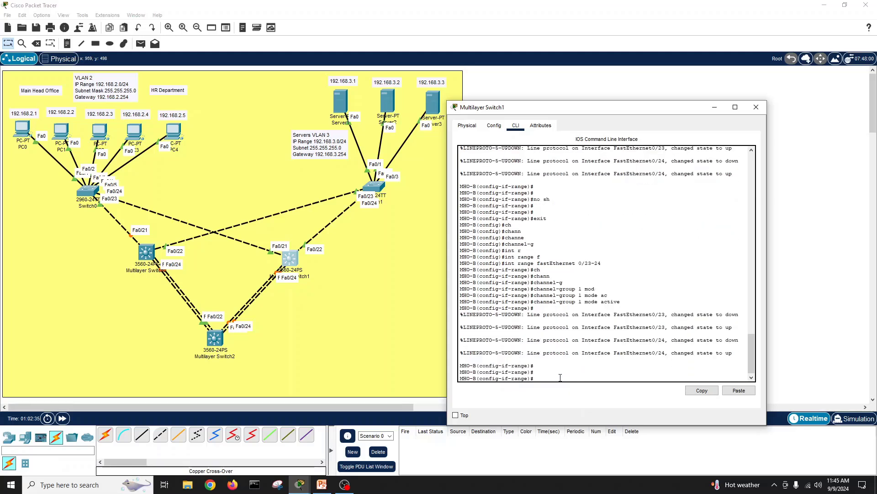
type("exit")
key("Return")
type("exit")
key("Return")
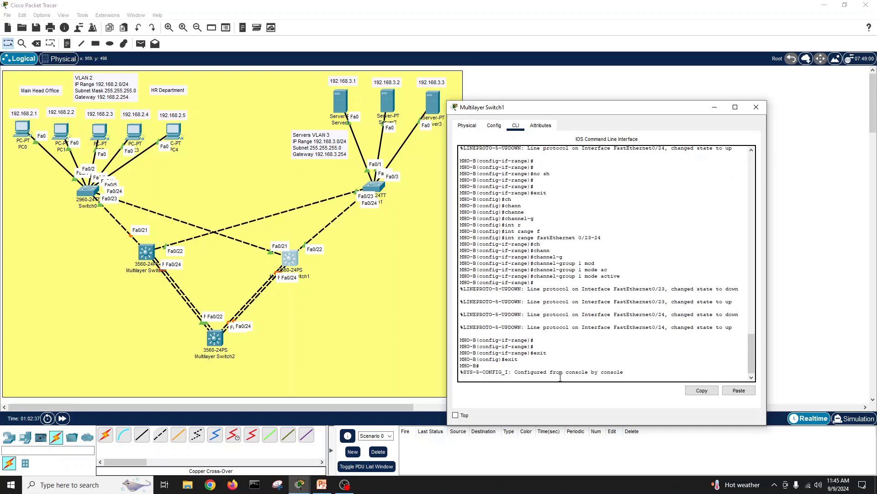
key("Return")
key("Return")
type("wri")
key("Tab")
Step: Complete write memory to save MHO-B's running configuration
type("me")
key("Tab")
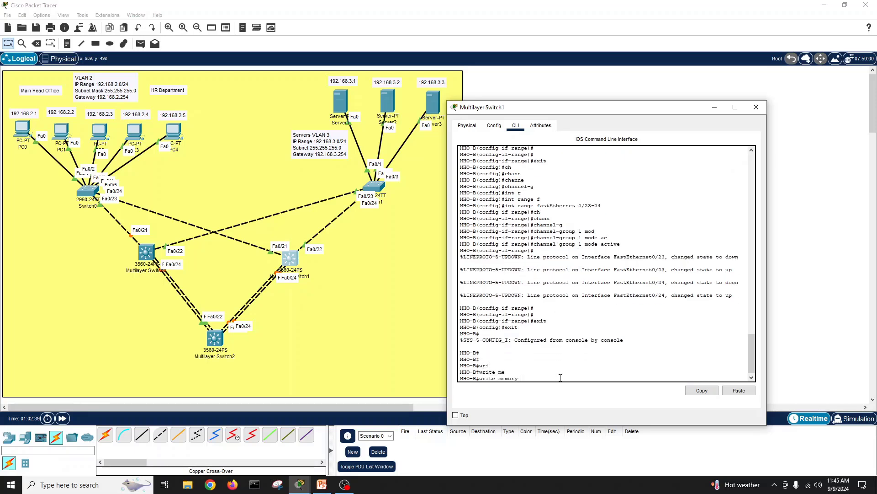
key("Return")
key("Return")
key("Return")
Step: Try show port-channel group completions, then clear the partial argument
type("show")
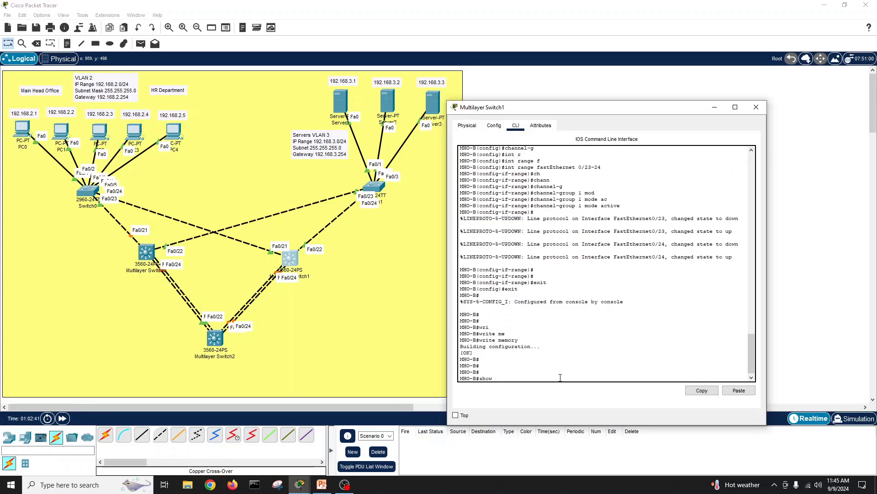
type(" por")
key("Tab")
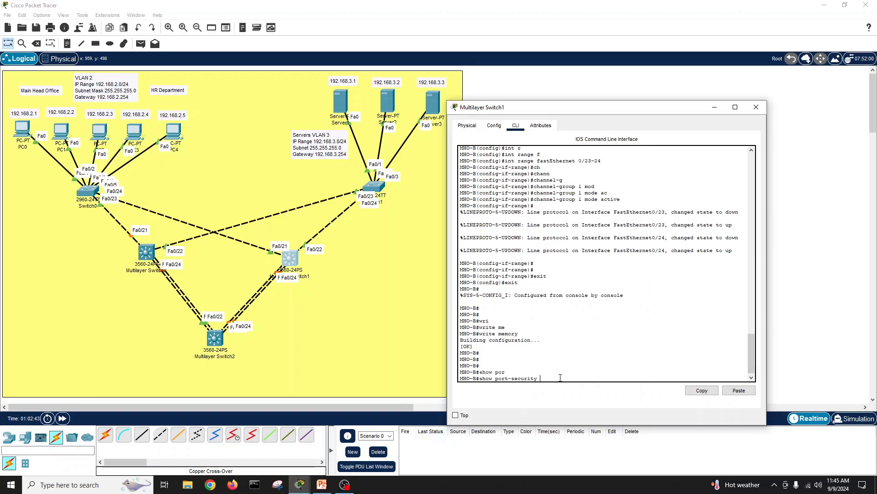
key("BackSpace")
key("BackSpace")
key("BackSpace")
type("ch")
key("Tab")
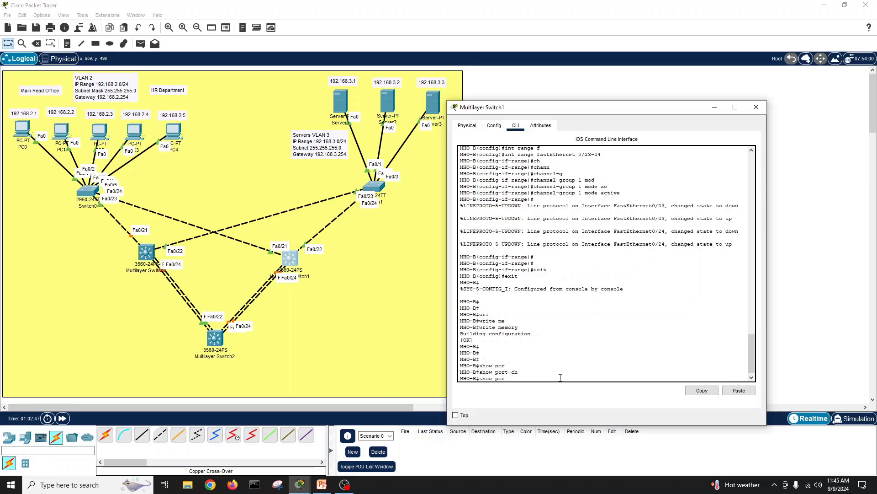
key("BackSpace")
key("BackSpace")
key("BackSpace")
type("grou")
key("Tab")
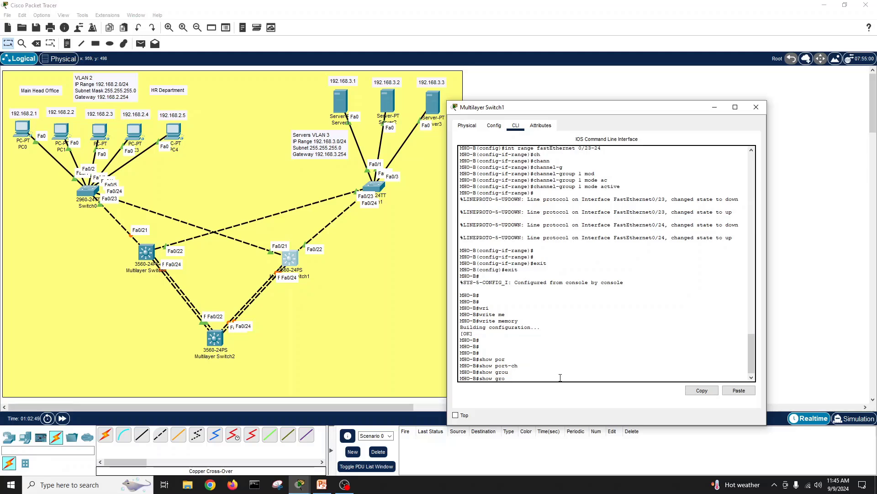
key("BackSpace")
Step: List the available show options with show ? and page to the end
type("?")
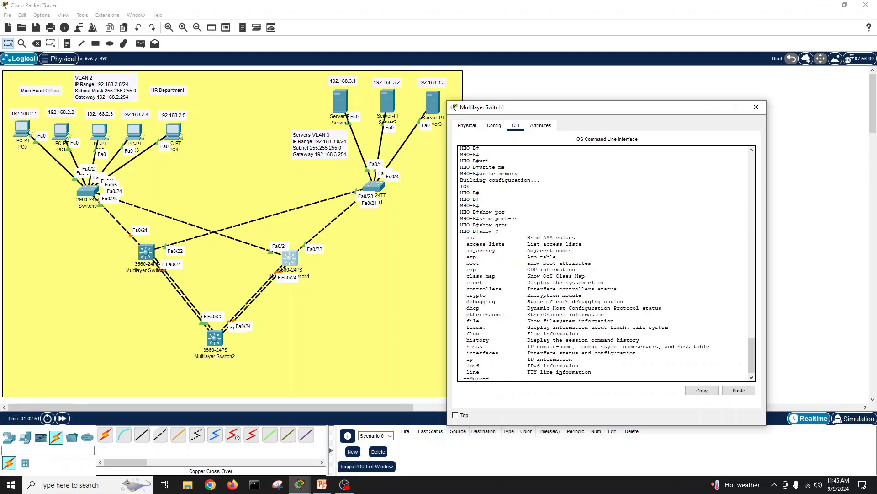
key("Return")
key("Return")
key("Return")
key("Return")
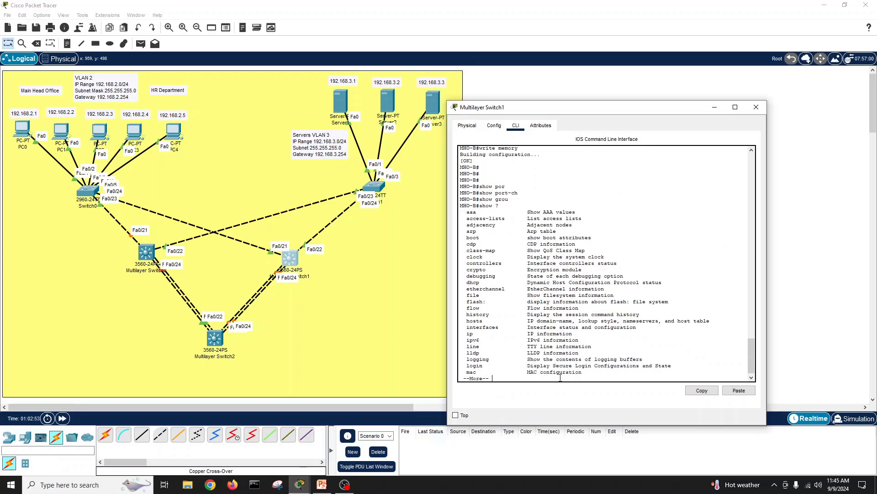
key("Return")
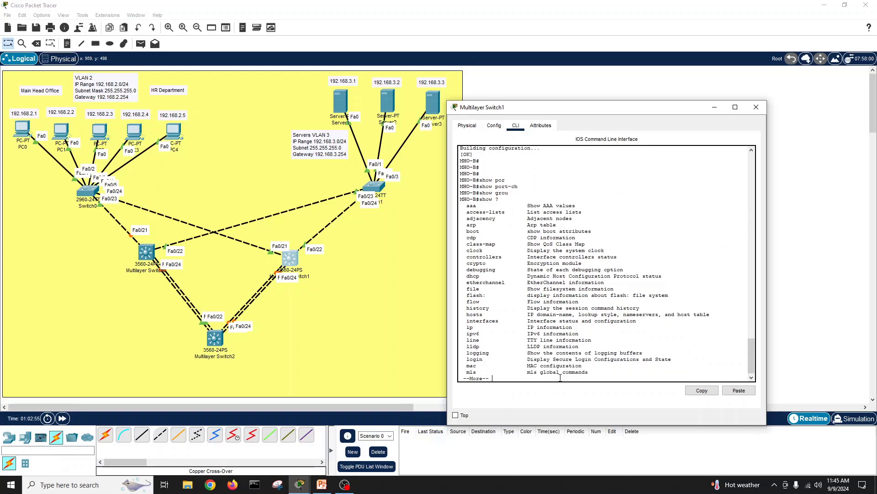
key("Return")
key("Return")
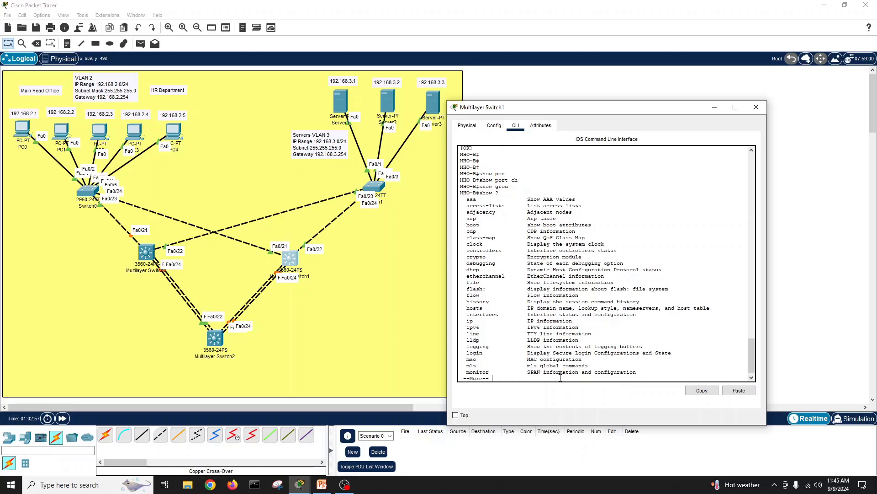
key("Return")
key("Return")
key("Return")
key("Return")
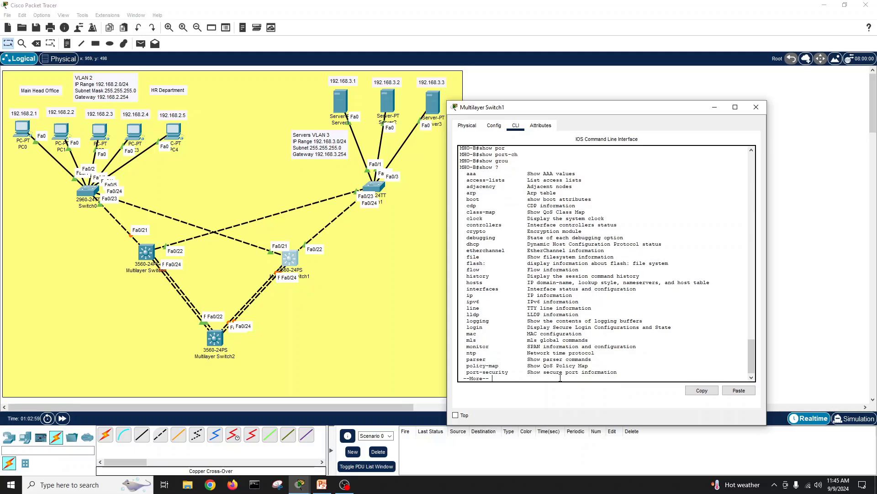
key("Return")
key("Return")
Step: Run show etherchannel summary on MHO-B
type("sh")
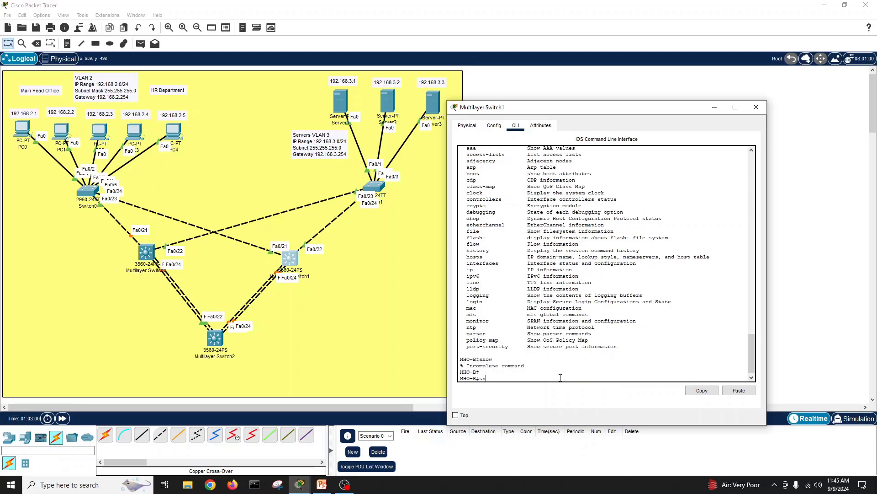
type("ow eth")
key("Tab")
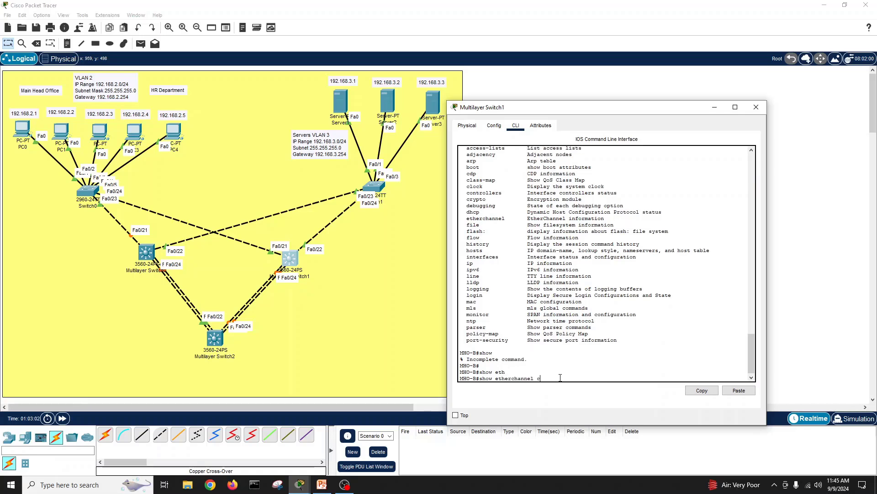
type("?")
type("s")
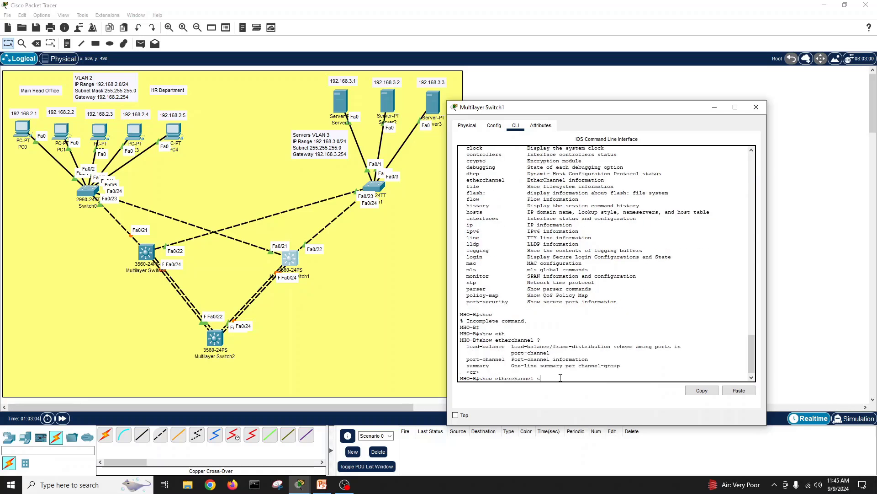
key("Tab")
key("Return")
key("Return")
key("Return")
key("Return")
key("Return")
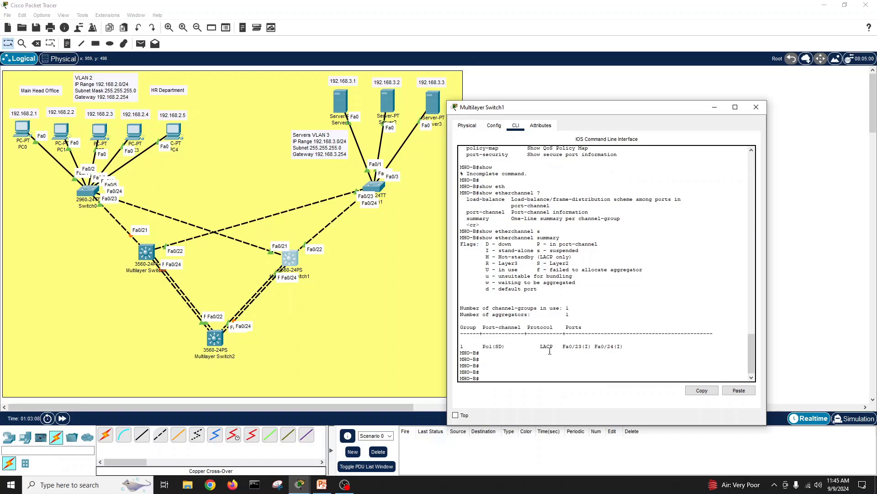
Step: Highlight LACP and the I stand-alone flag in the summary, then close MHO-B's window
left_click_drag(540, 346, 626, 347)
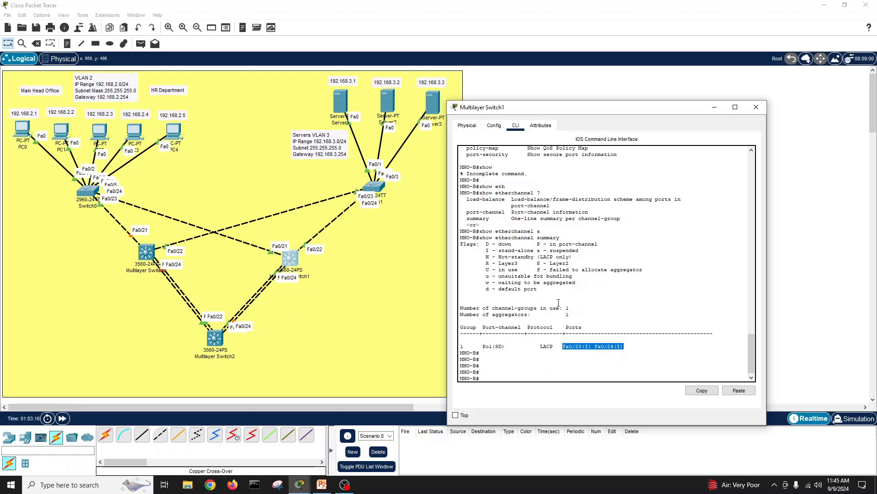
left_click_drag(499, 250, 535, 252)
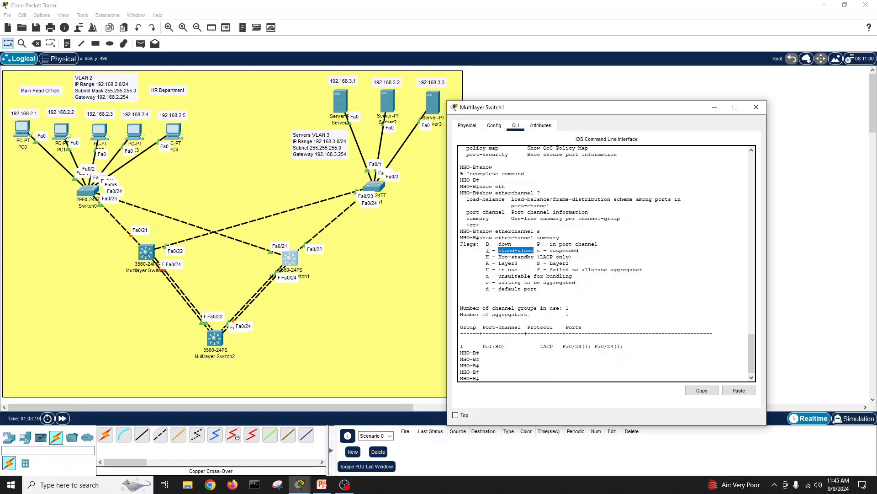
left_click_drag(485, 251, 535, 252)
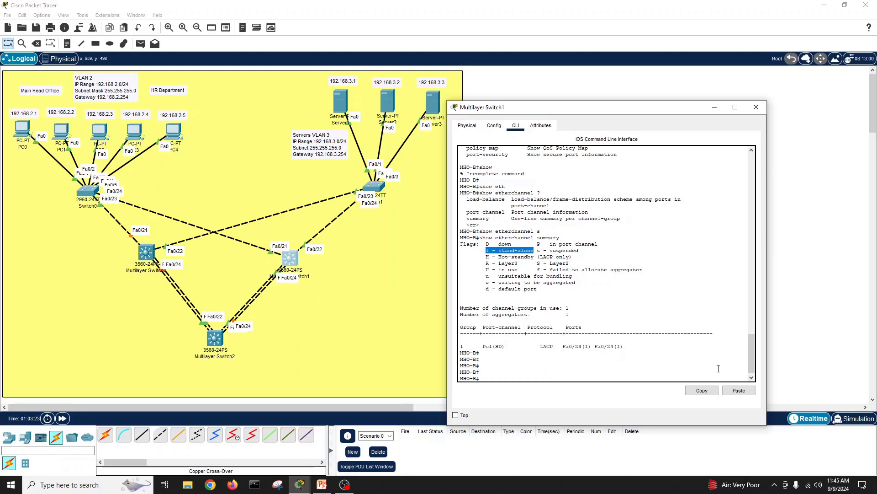
left_click(757, 107)
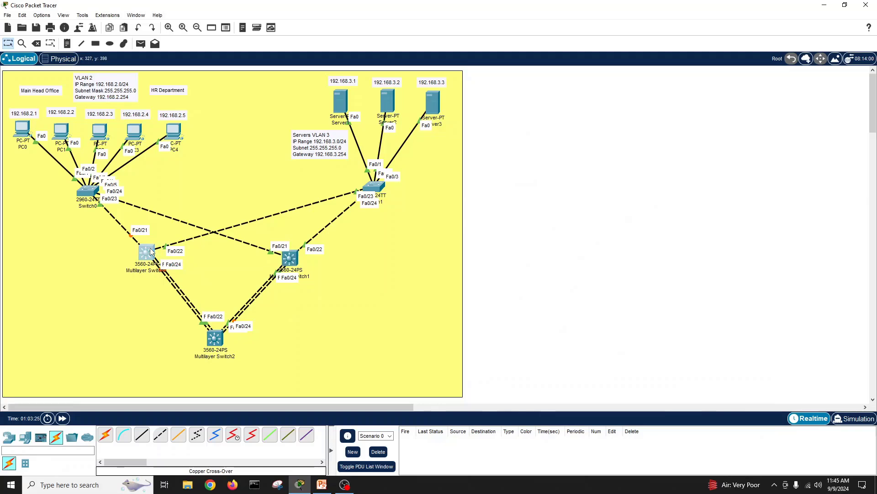
Step: Open Multilayer Switch0 (MHO-A) and run show etherchannel summary in its CLI
left_click(151, 252)
key("Return")
key("Return")
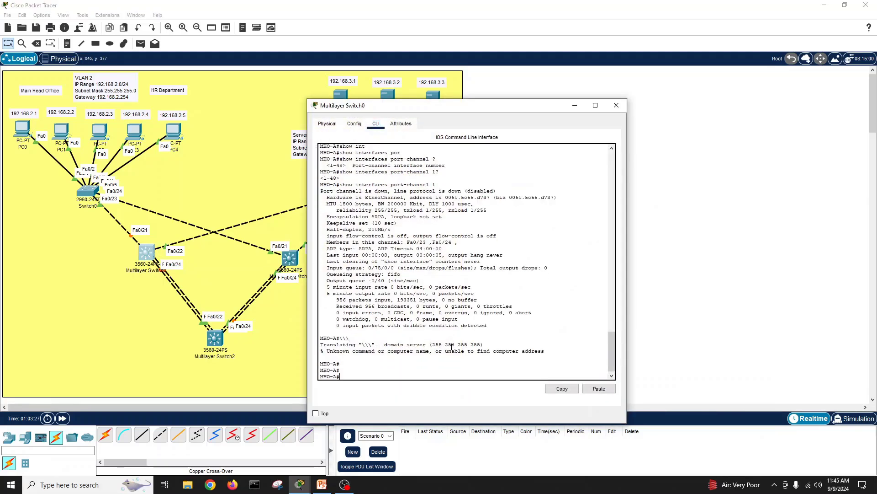
type("show eth")
key("Tab")
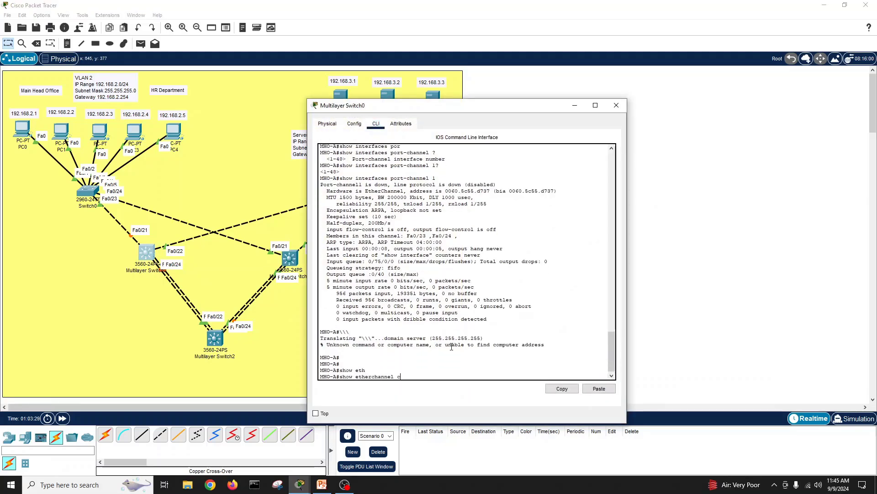
type("su")
key("Tab")
key("Return")
key("Return")
key("Return")
key("Return")
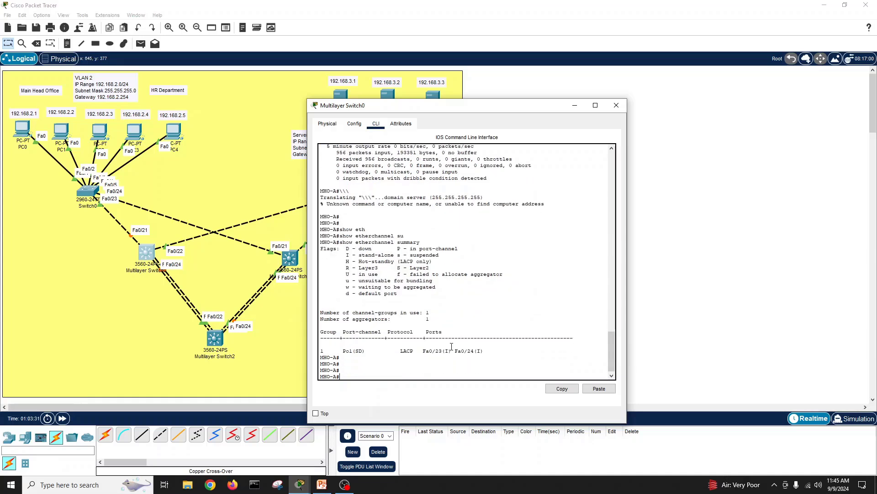
Step: Close MHO-A and open Multilayer Switch2's CLI with its window moved right
left_click(617, 105)
left_click(215, 337)
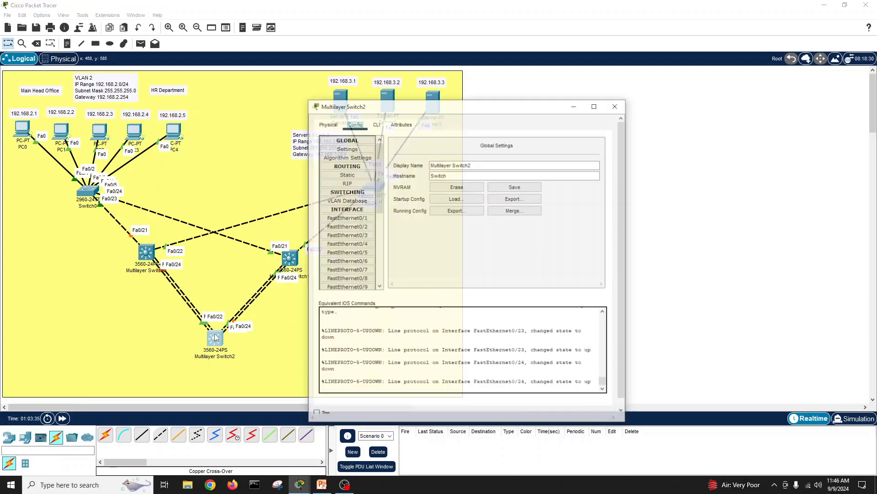
left_click_drag(437, 108, 600, 107)
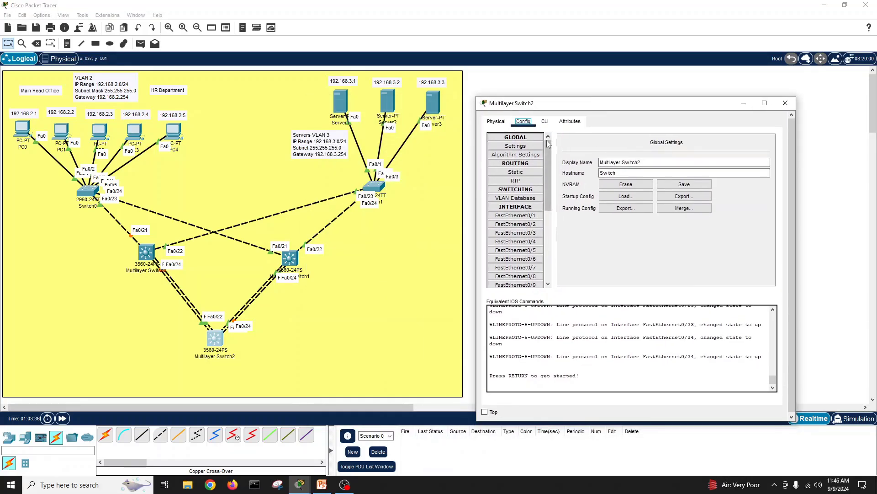
left_click(545, 122)
key("Return")
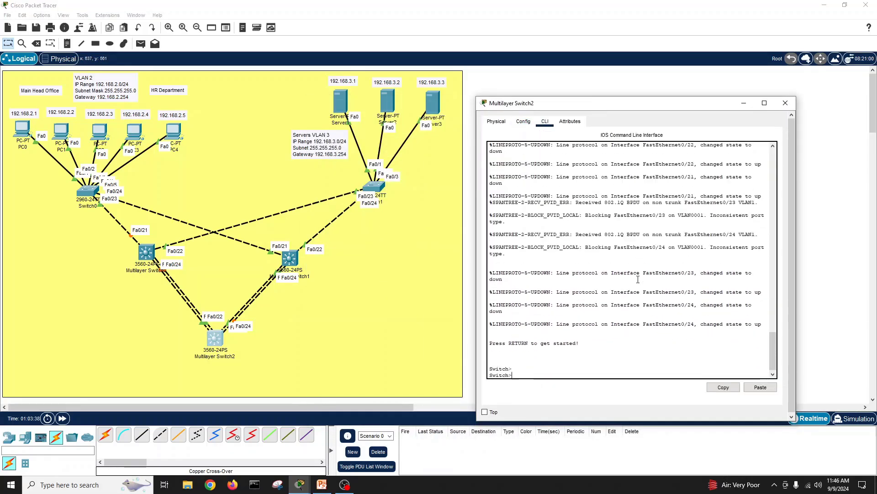
key("Return")
Step: Enter global configuration on Switch2, type hostname, and check the core name in the diagram
type("en")
key("Return")
key("Return")
key("Return")
key("Return")
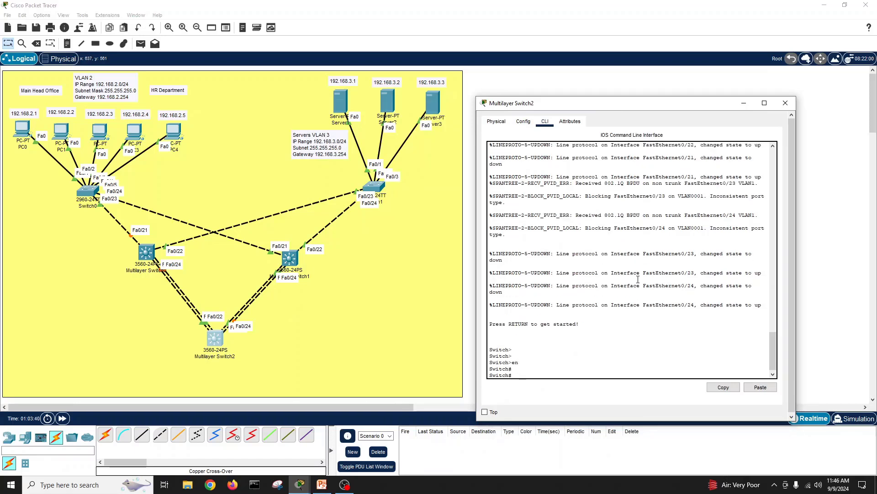
type("conf t")
key("Return")
type("hos")
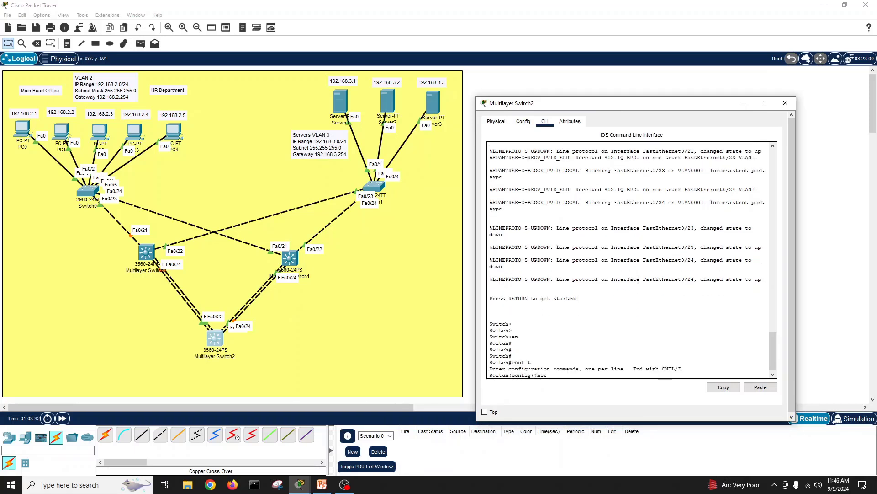
type("t")
key("Tab")
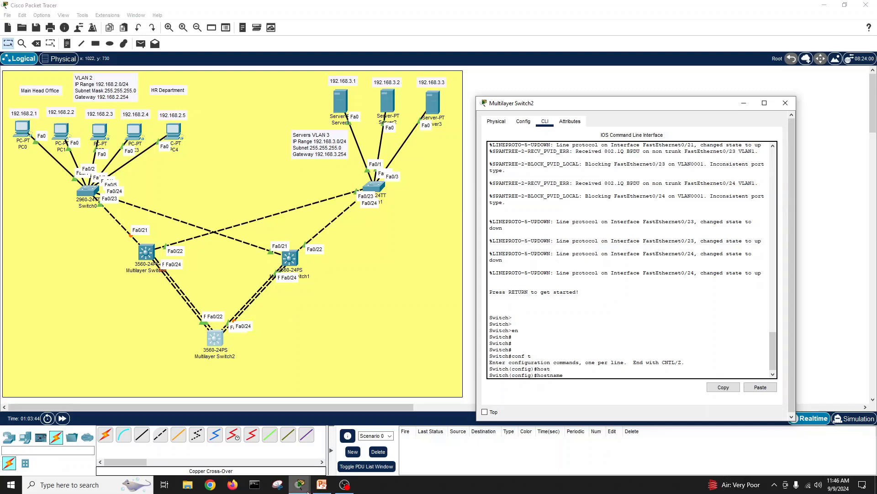
left_click(322, 485)
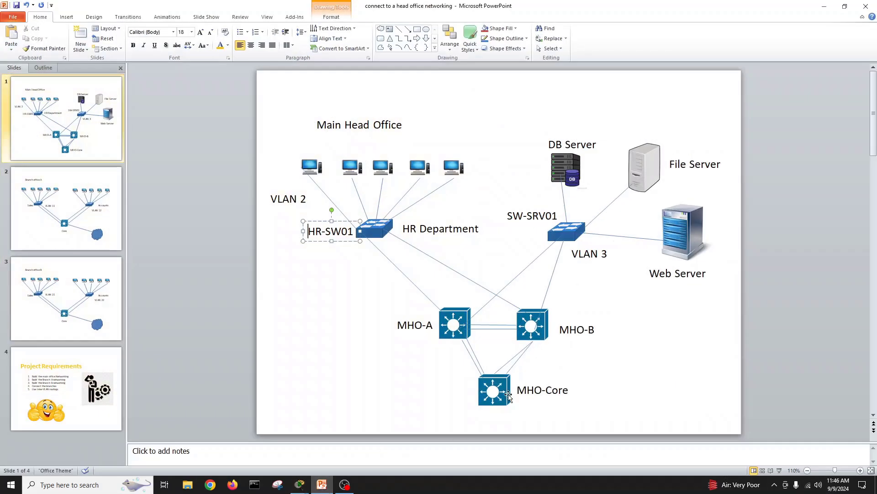
left_click(824, 7)
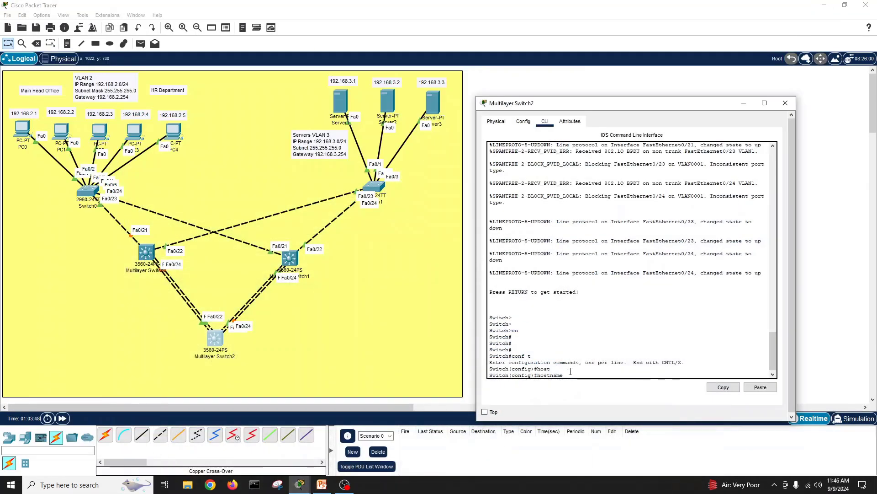
Step: Set the hostname to MHO-Core and exit configuration mode
type("MHO-Core")
key("Return")
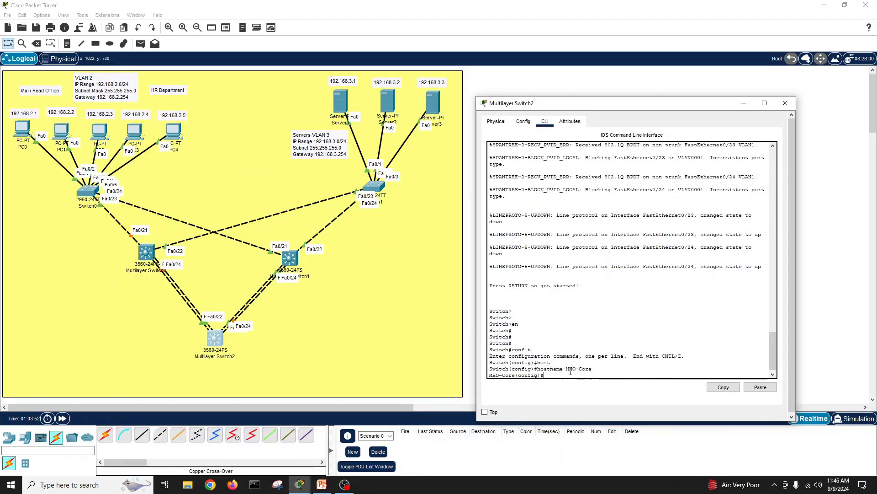
type("exit")
key("Return")
Step: Run show interfaces status and highlight Fa0/21–Fa0/24 as connected trunks
key("Return")
key("Return")
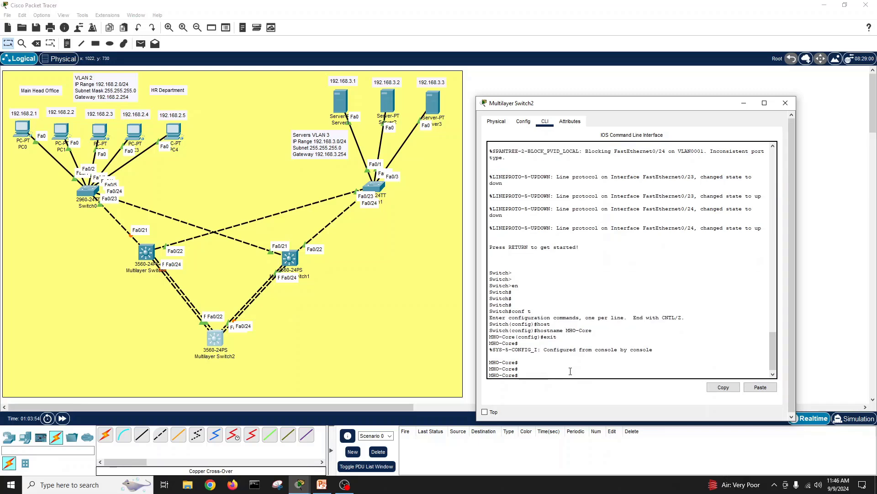
type("show int statu")
key("Tab")
key("Return")
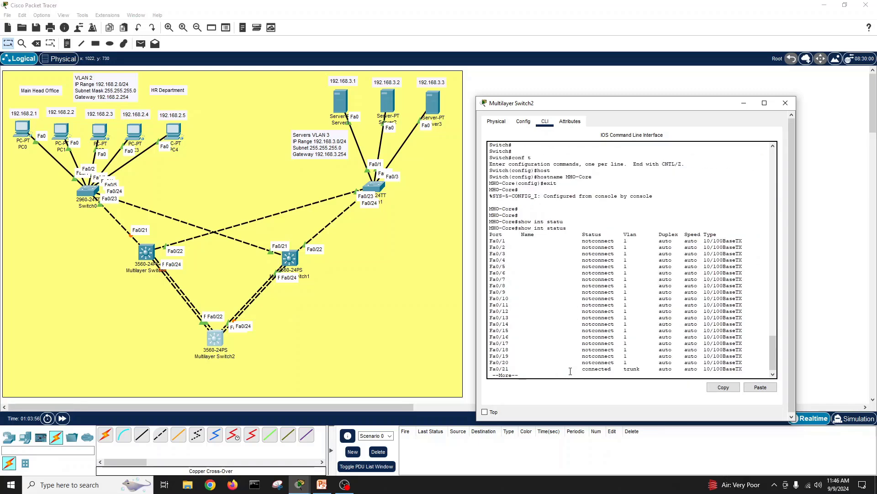
key("Return")
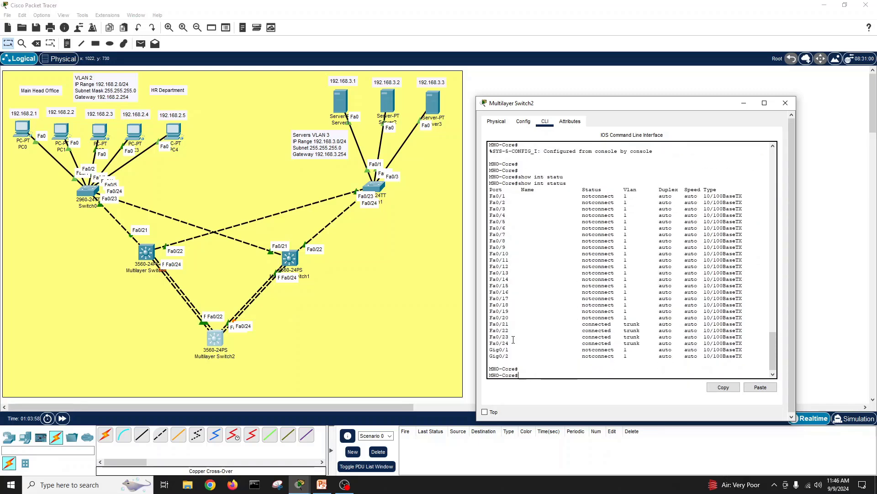
left_click_drag(489, 324, 515, 332)
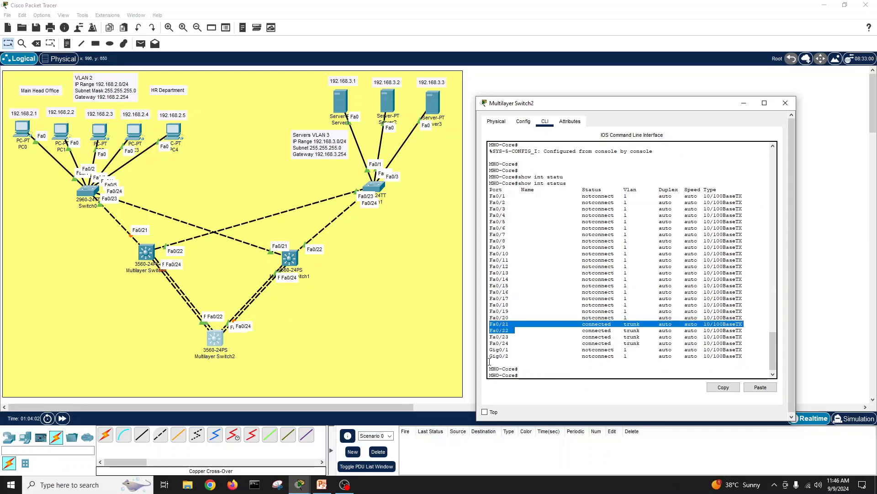
left_click_drag(490, 336, 515, 343)
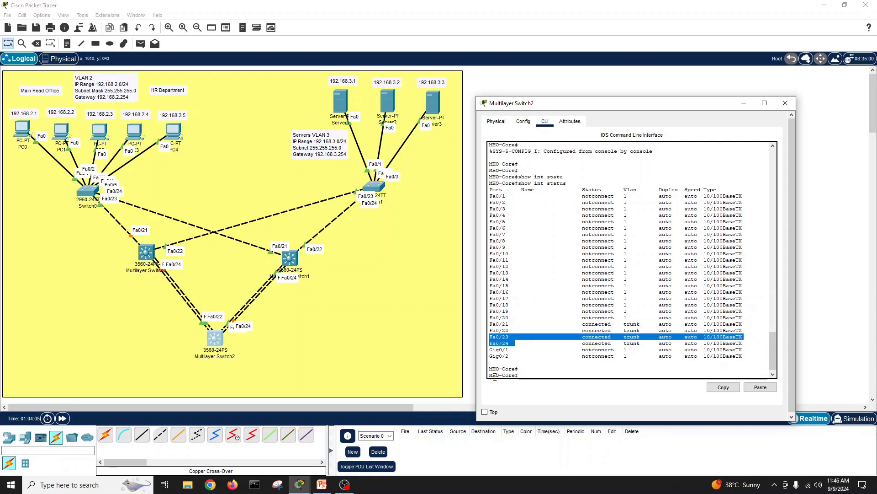
left_click(526, 375)
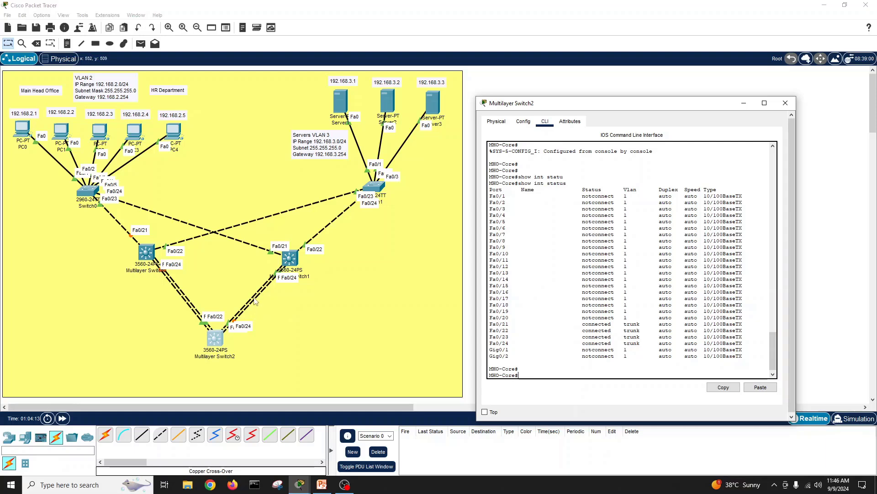
Step: On MHO-Core, enter global configuration and create interface port-channel 1
left_click(533, 367)
key("Return")
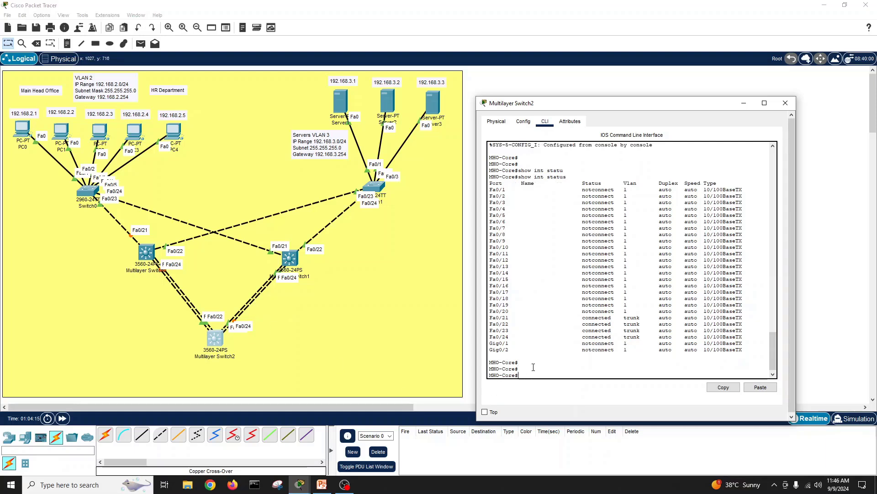
type("conf t")
key("Return")
type("int ")
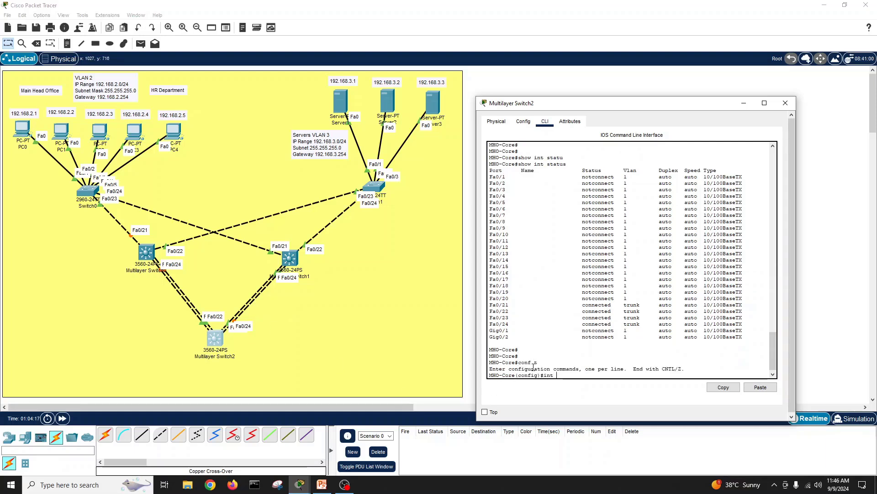
type("por")
key("Tab")
type("1")
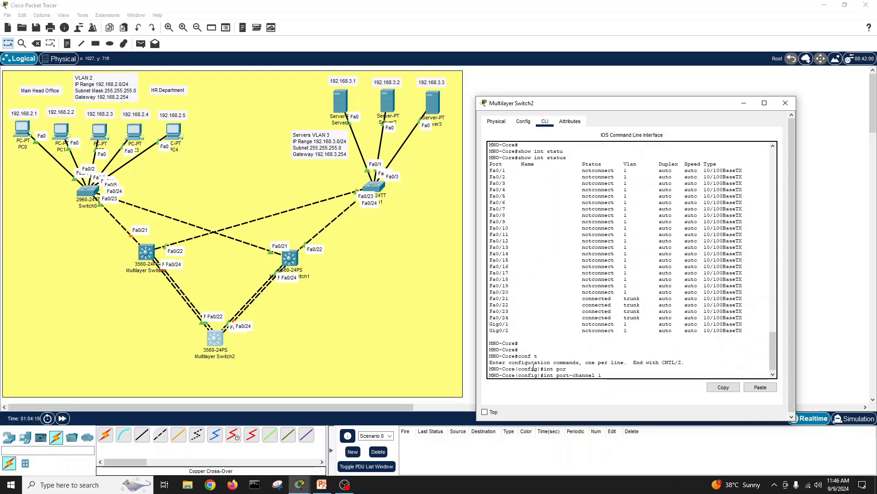
type(" ?")
key("Return")
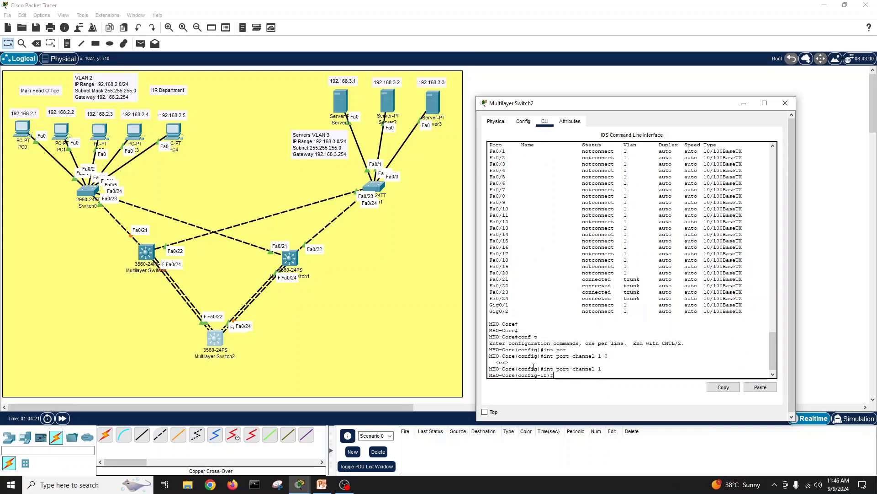
Step: Set port-channel 1's trunk encapsulation to dot1q
type("sw")
key("Tab")
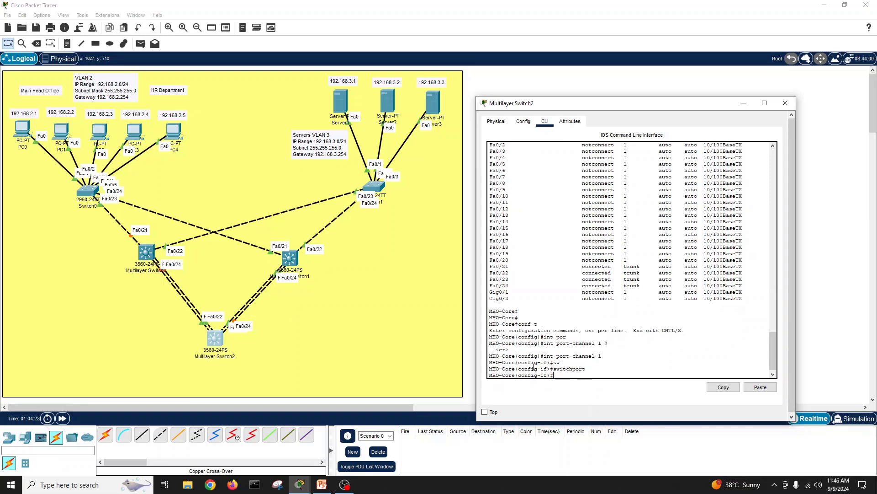
key("Tab")
type("e")
type("ru")
key("Tab")
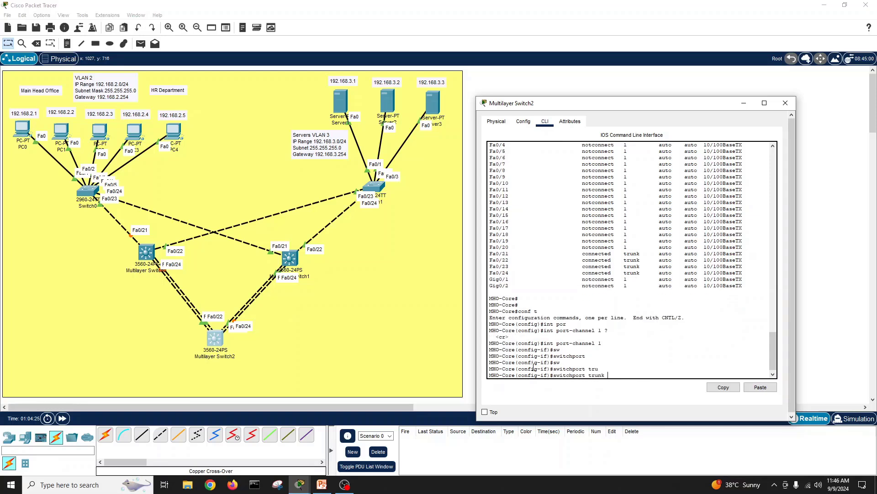
type("en")
key("Tab")
type("do")
key("Tab")
key("Return")
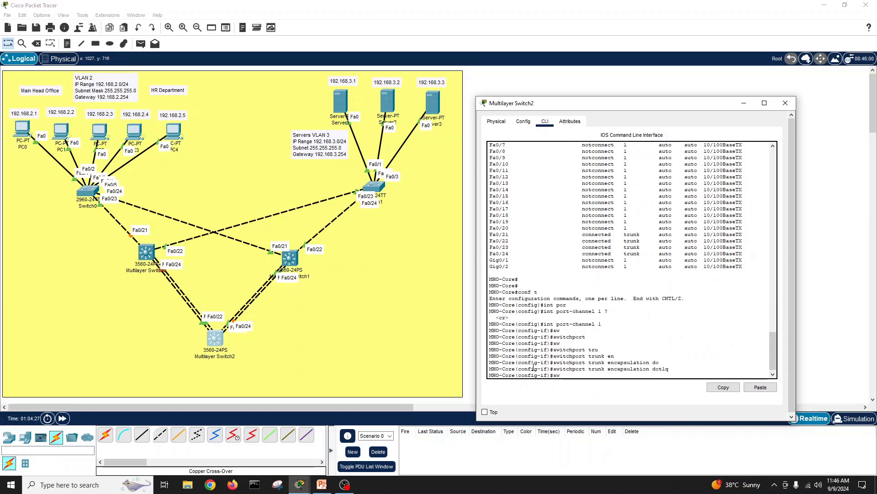
Step: Set port-channel 1 to switchport mode trunk
key("Tab")
type("mod")
key("Tab")
type("tr")
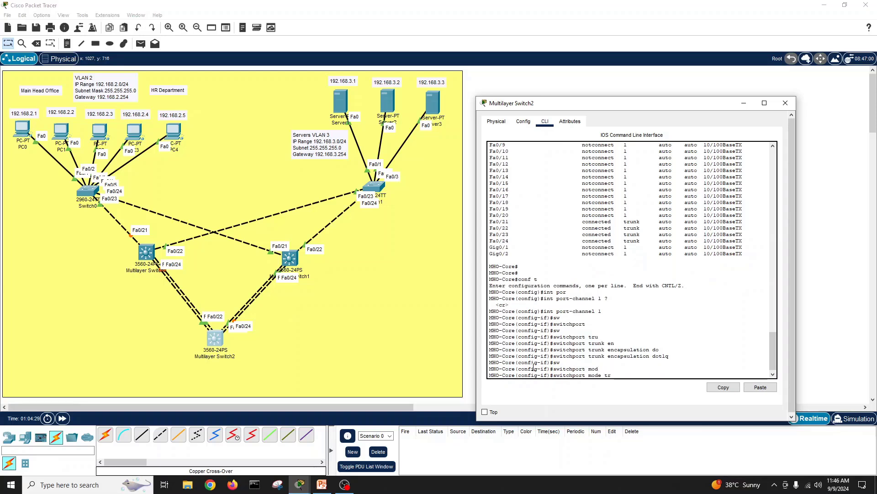
key("Tab")
key("Return")
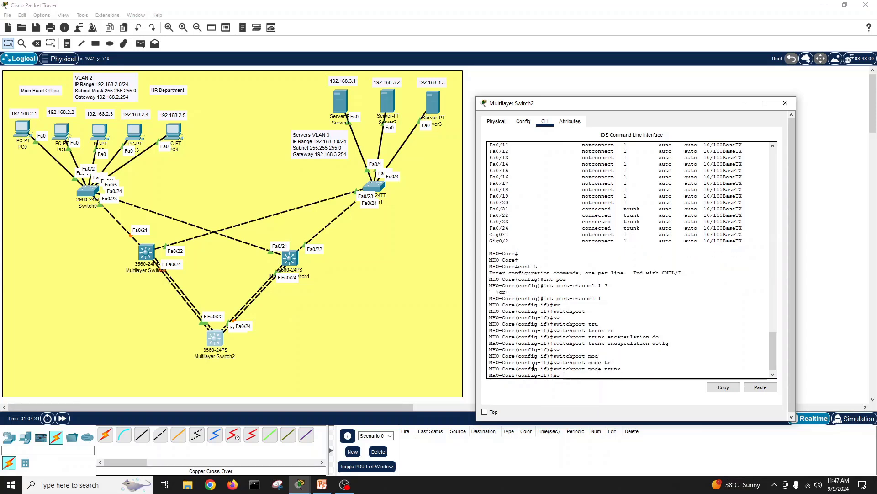
Step: Enable port-channel 1 with no shutdown, exit, and mark the Fa0/21–Fa0/22 status rows
type("no sh")
key("Tab")
key("Return")
type("exit")
key("Return")
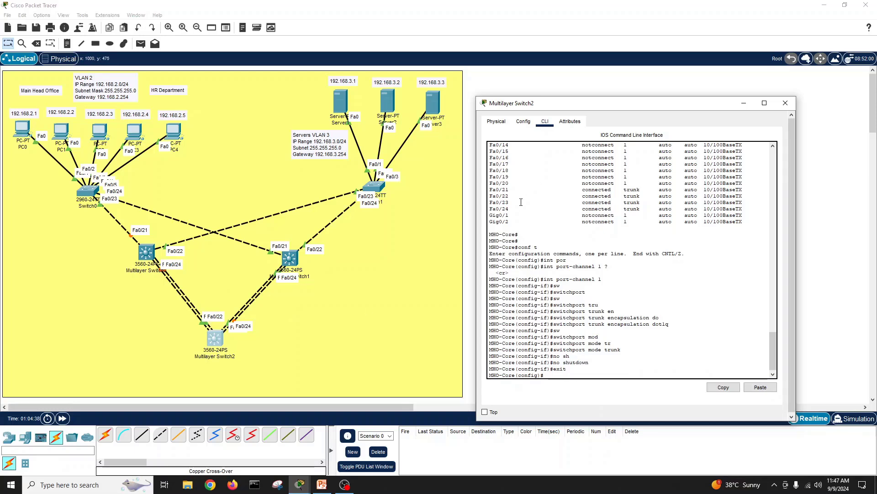
left_click_drag(492, 191, 750, 195)
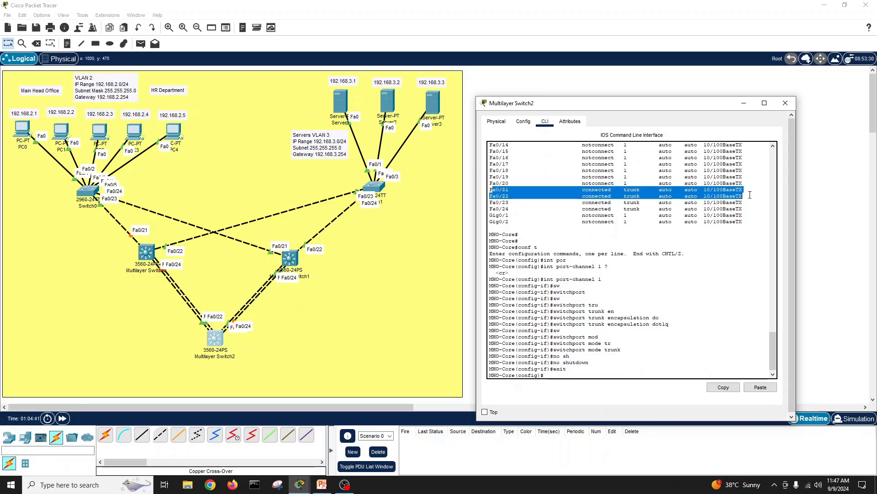
left_click(577, 373)
Step: Select the interface range Fa0/21-22 for configuration
type("int ")
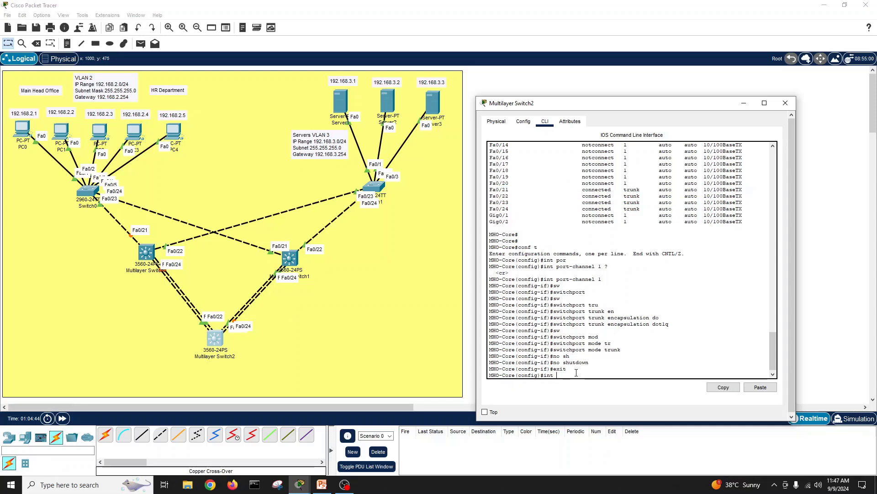
type("r")
key("Tab")
type("fa")
key("Tab")
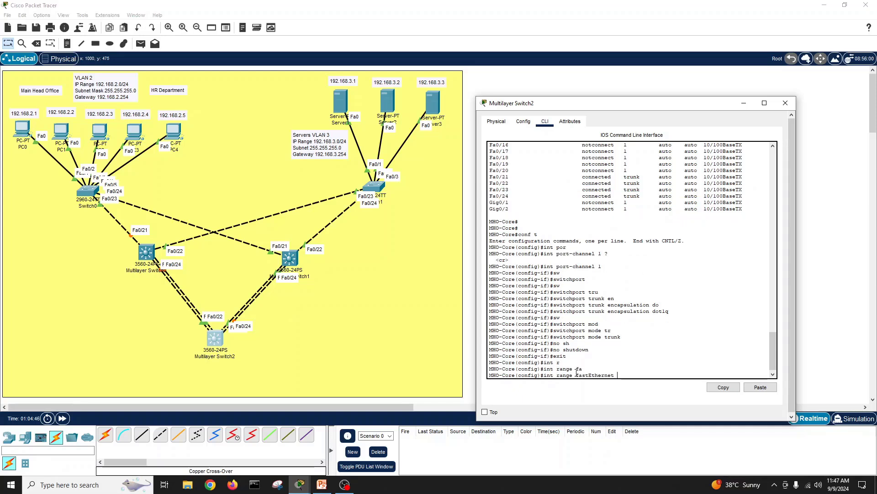
type("0/21-22")
key("Return")
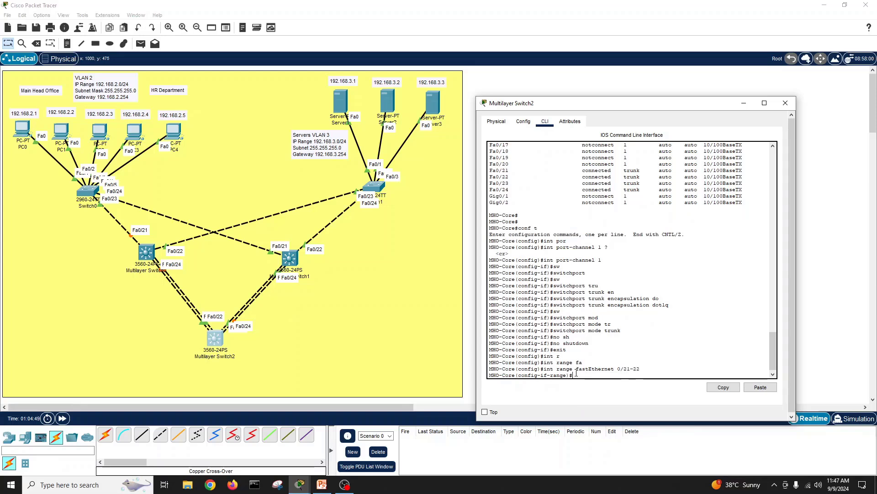
Step: Set trunk encapsulation dot1q on Fa0/21-22
type("sw")
key("Tab")
key("Return")
type("sw")
key("Tab")
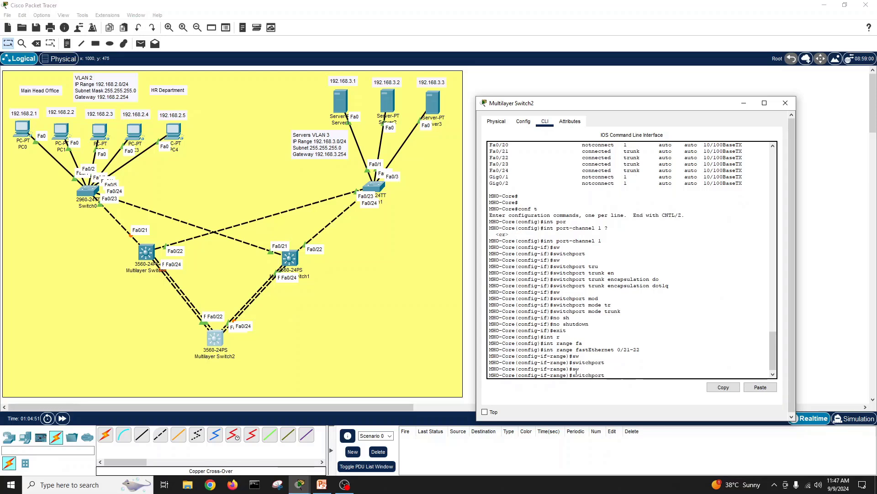
type("en")
key("Tab")
type("t")
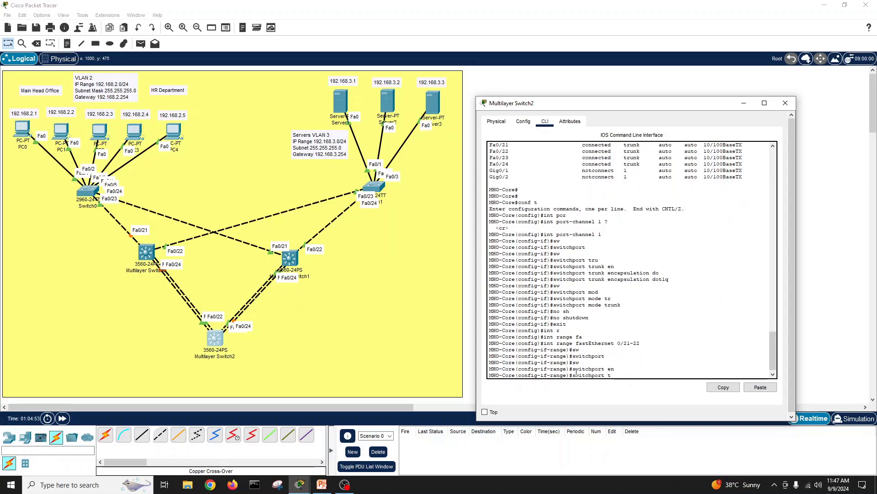
type("r")
key("Tab")
type("en")
key("Tab")
type("d")
key("Tab")
key("Return")
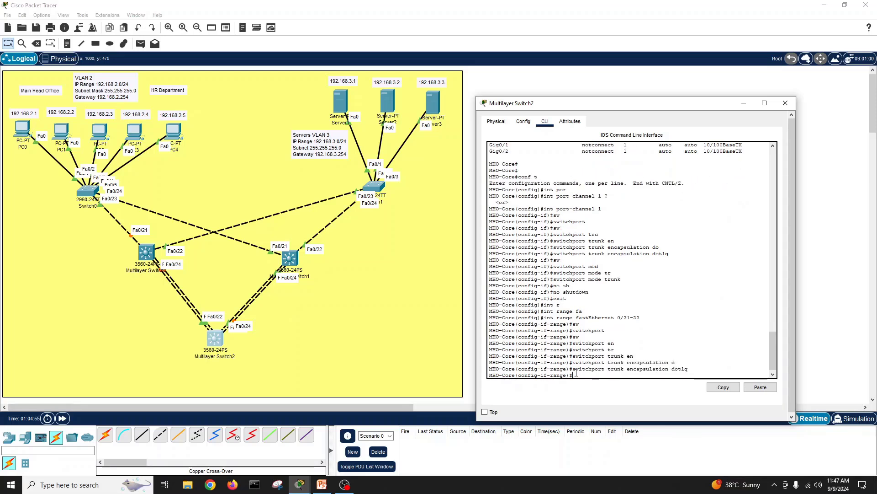
Step: Put Fa0/21-22 into switchport mode trunk
type("sw")
key("Tab")
type("mod")
key("Tab")
type("tr")
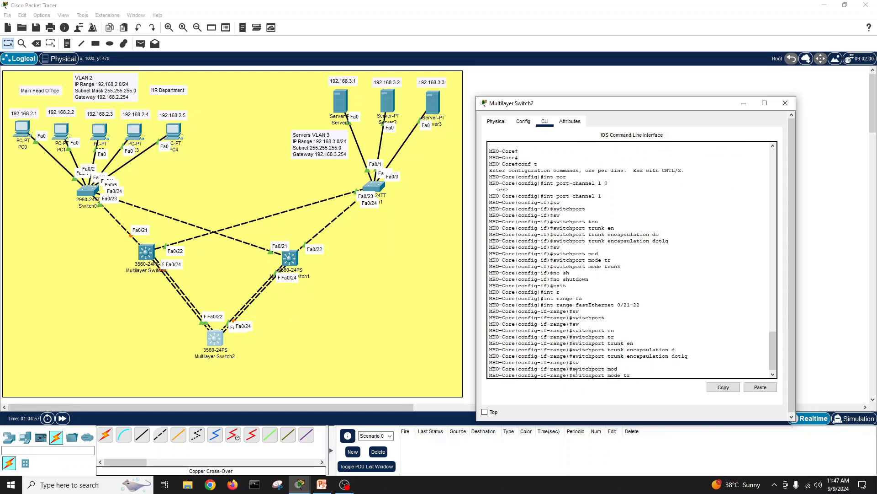
key("Tab")
key("Return")
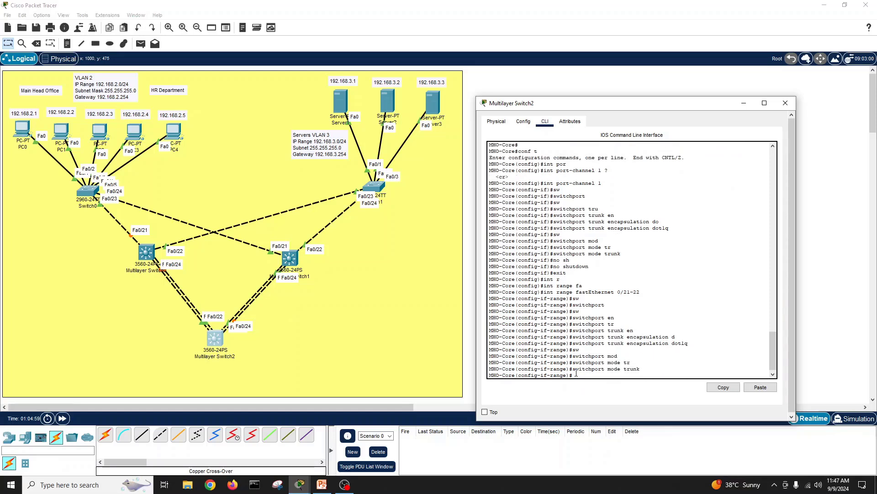
Step: Add Fa0/21-22 to channel-group 1 in LACP mode active
type("ca")
key("Tab")
type("nn")
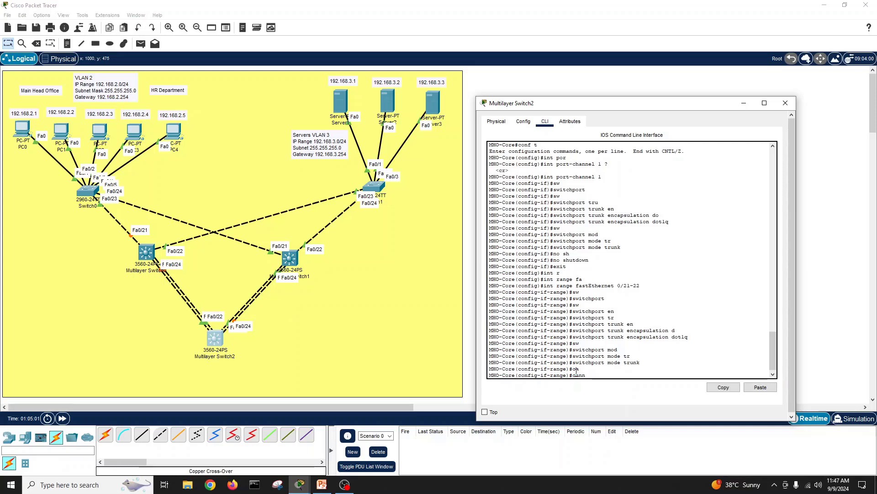
key("Tab")
key("Tab")
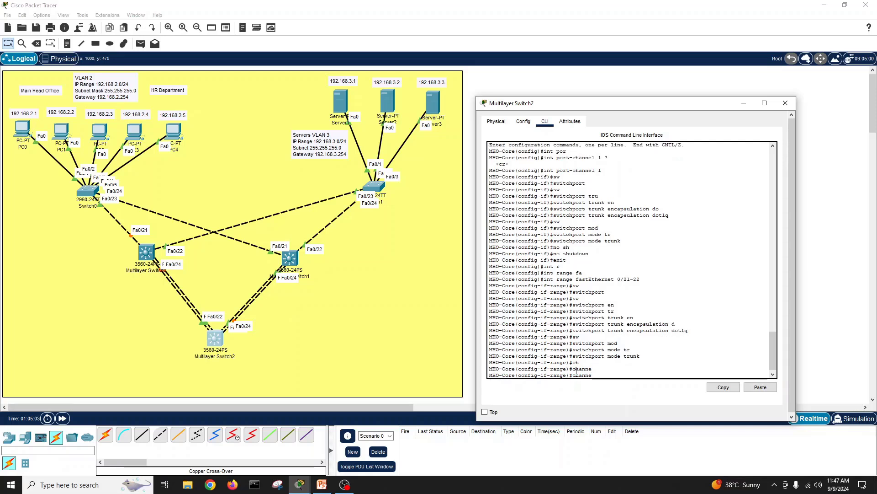
type("-g")
key("Tab")
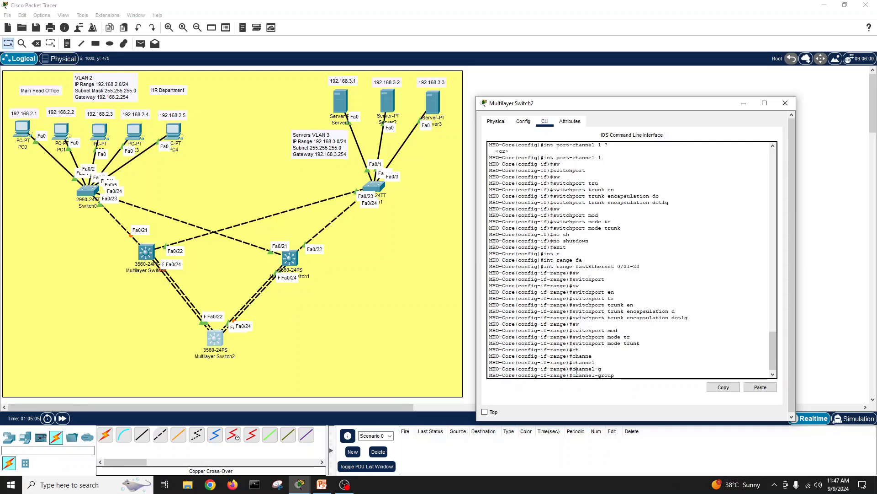
type("1 mod ac")
key("Tab")
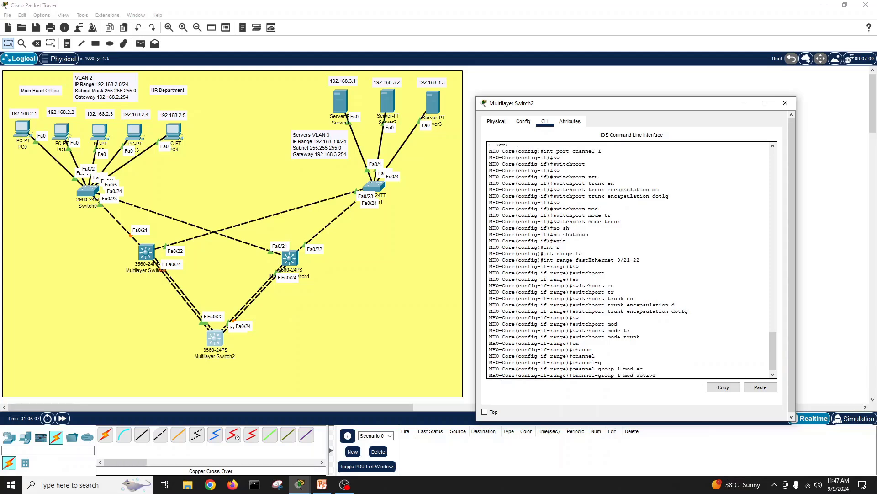
key("Return")
Step: Exit interface range configuration back to privileged mode
key("Return")
key("Return")
key("Return")
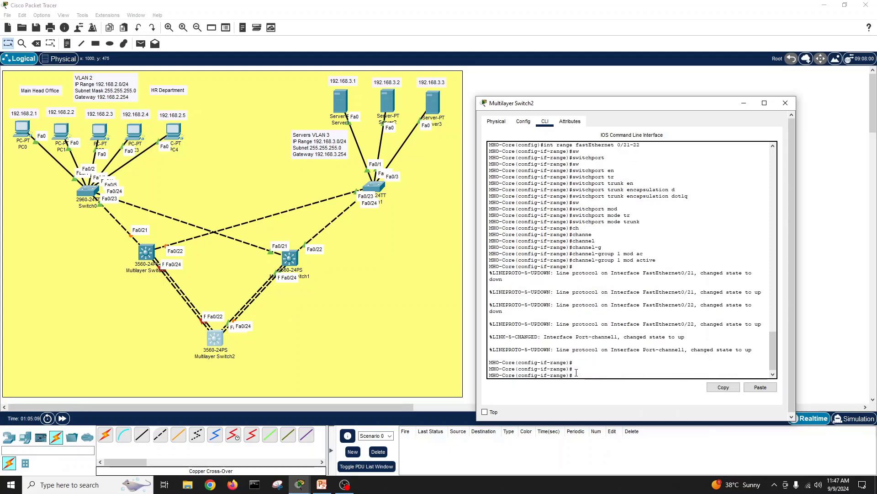
type("exit")
key("Return")
type("exit")
key("Return")
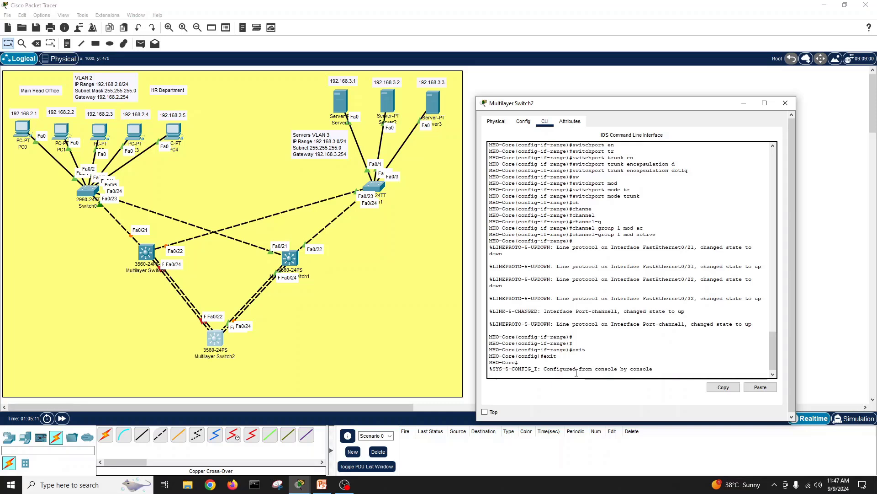
key("Return")
key("Return")
Step: Save the switch's running configuration with write
type("s")
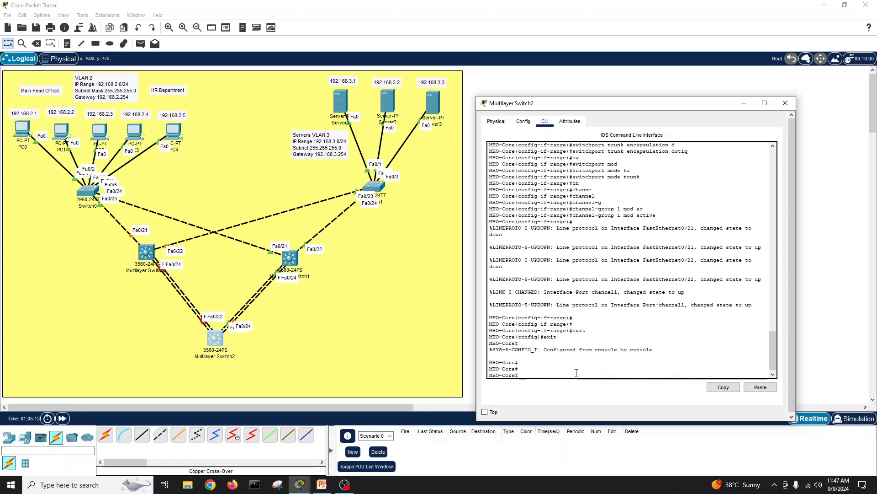
type("wri")
key("Tab")
key("Return")
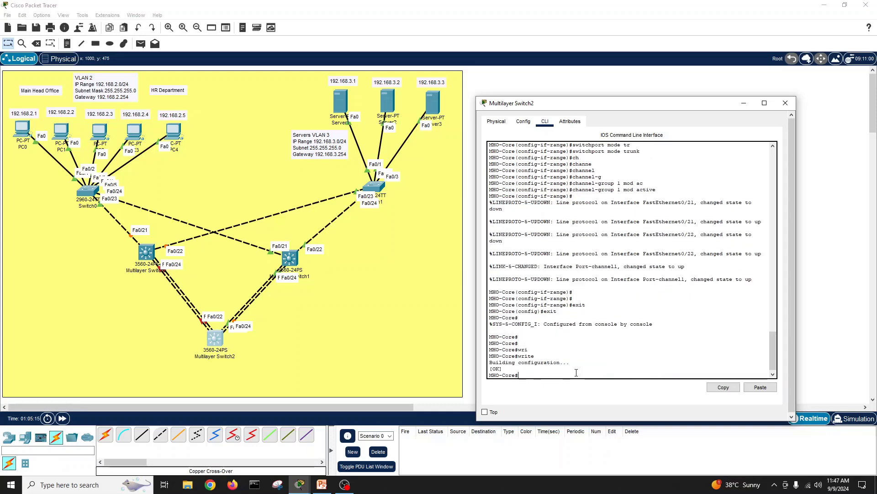
key("Return")
key("Return")
Step: Run show etherchannel summary and mark the P (in port-channel) flag
type("show eth")
key("Tab")
type("c")
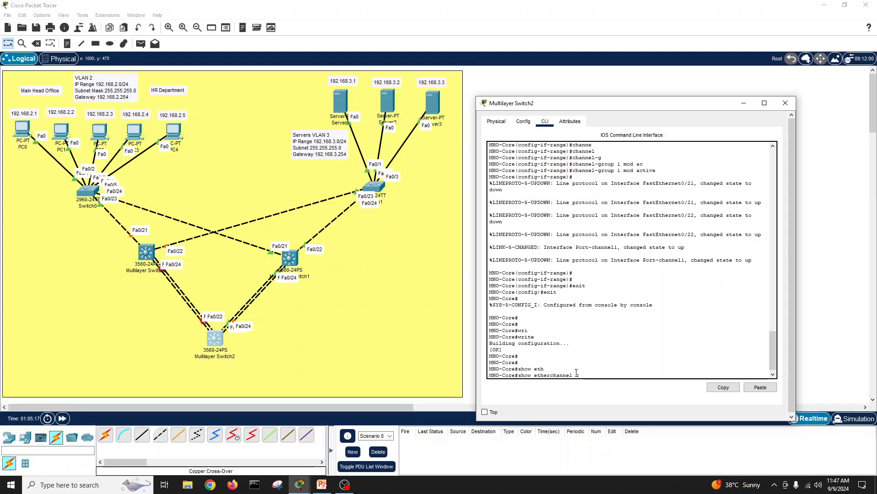
key("Tab")
key("BackSpace")
key("BackSpace")
type("s")
key("Tab")
type("s")
key("Tab")
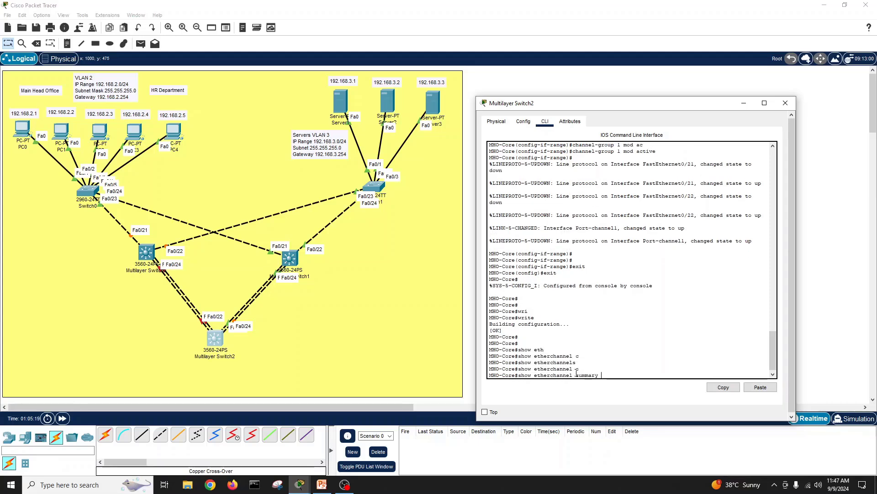
type("ummary")
key("Return")
key("Return")
key("Return")
key("Return")
key("Return")
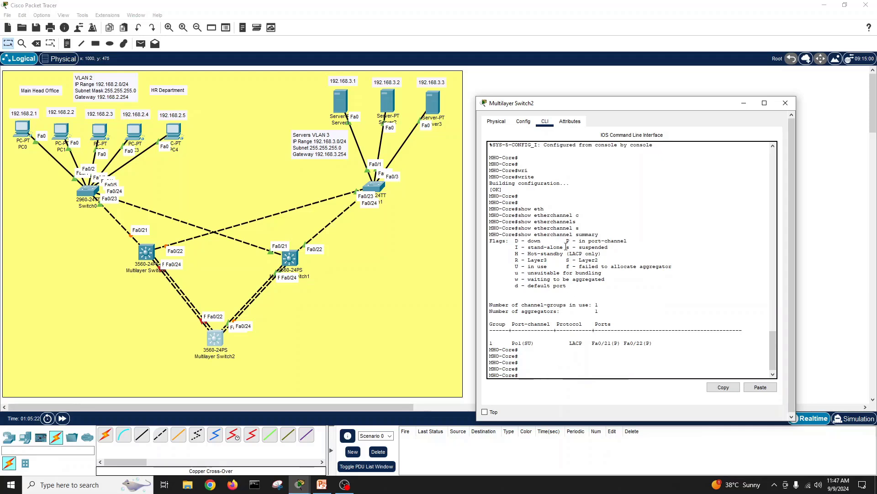
left_click_drag(566, 241, 631, 242)
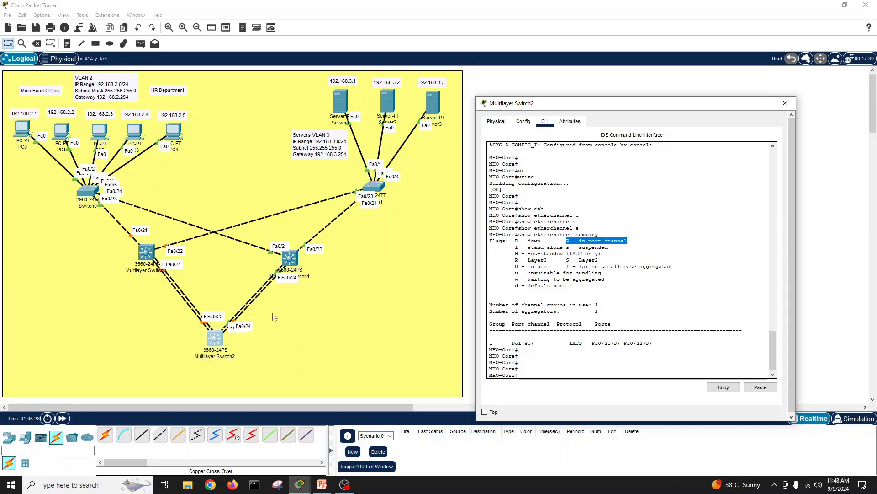
Step: On Multilayer Switch0, rerun show etherchannel summary, confirm port-channel 1, and close its window
left_click(146, 258)
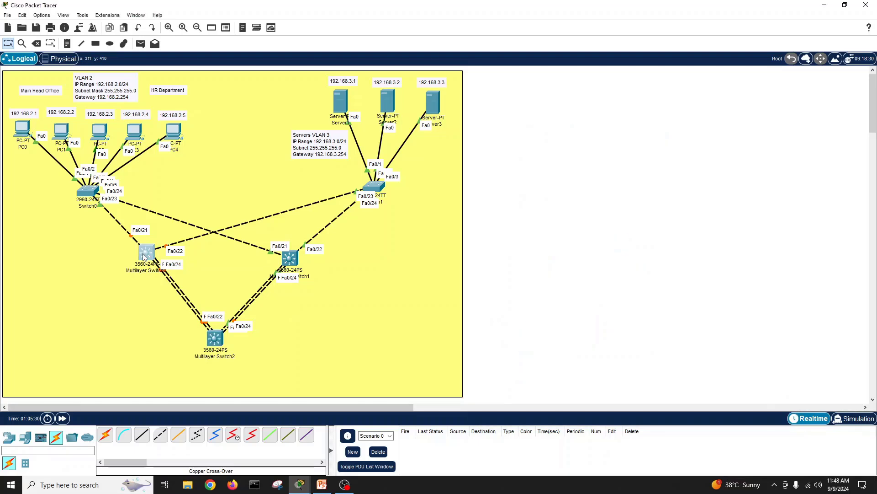
left_click(395, 325)
key("Return")
key("Return")
key("Return")
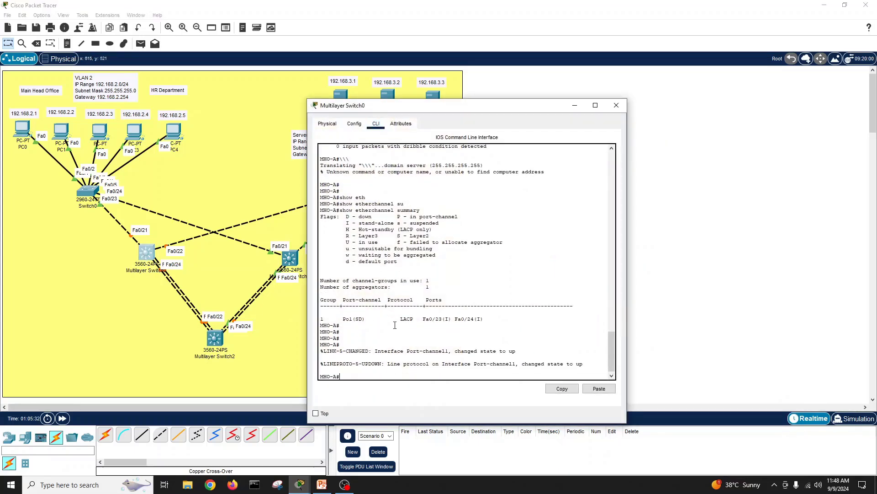
key("Up")
key("Return")
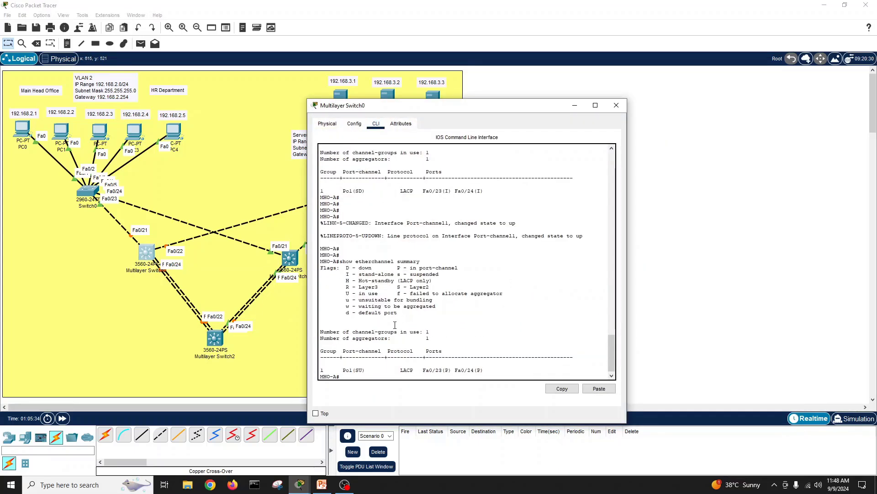
left_click_drag(361, 377, 391, 366)
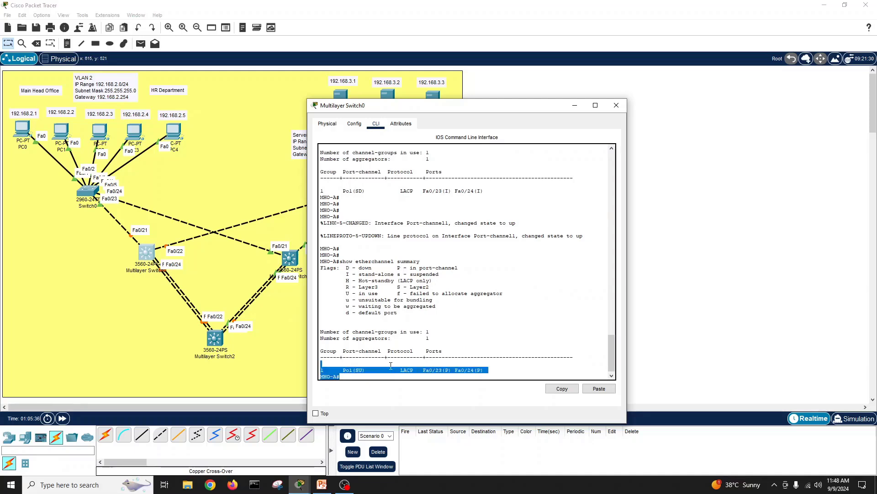
left_click(616, 105)
Step: On Multilayer Switch2, run show interfaces status and highlight the Fa0/23 and Fa0/24 rows
left_click(214, 338)
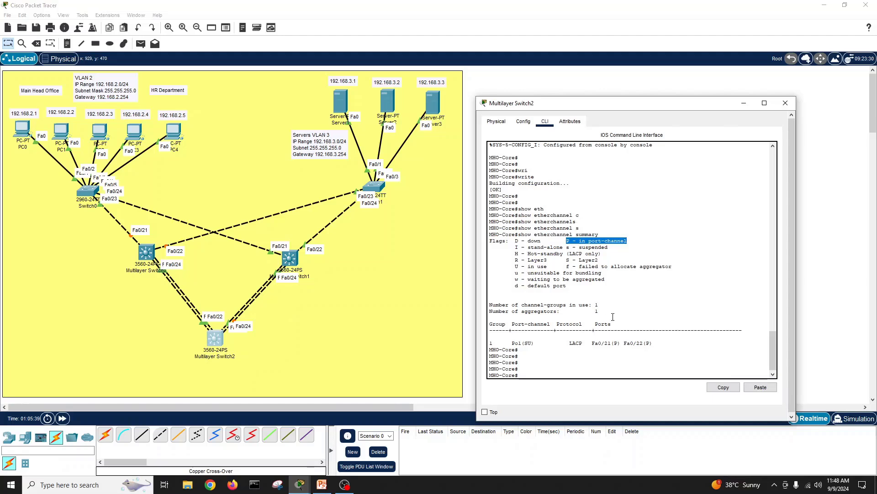
left_click(570, 363)
type("sho")
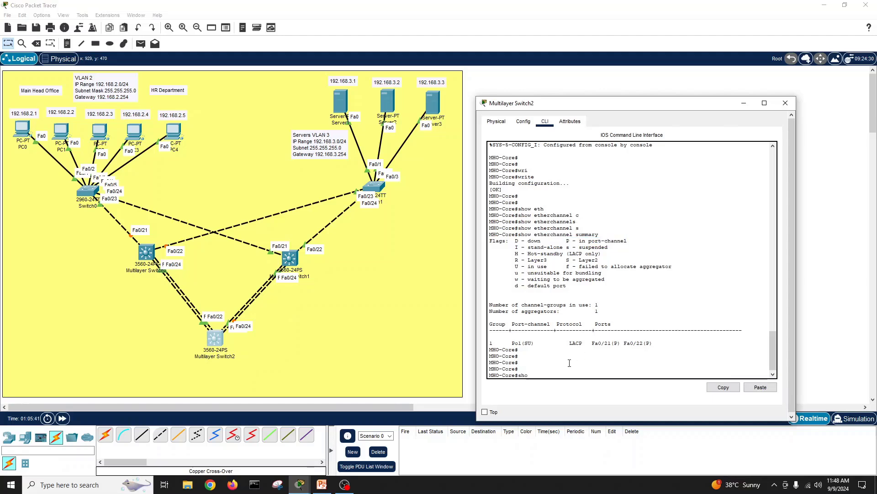
type("w int statu")
key("Tab")
key("Return")
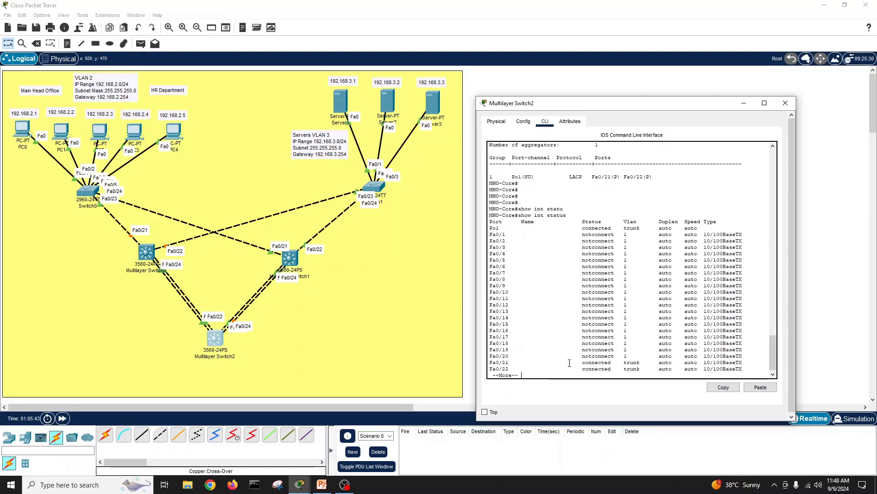
key("Return")
key("Return")
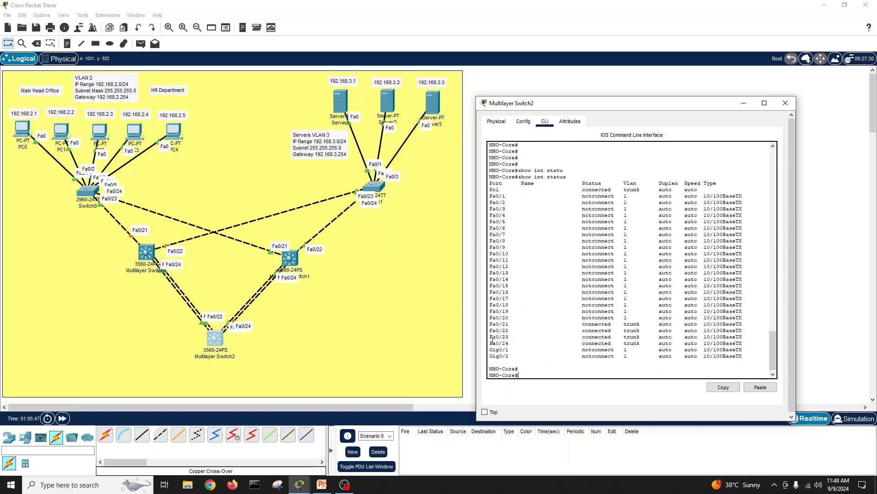
left_click_drag(490, 337, 509, 343)
Step: Create interface port-channel 2 as a dot1q trunk and bring it up with no shutdown
left_click(530, 373)
type("conf t")
key("Return")
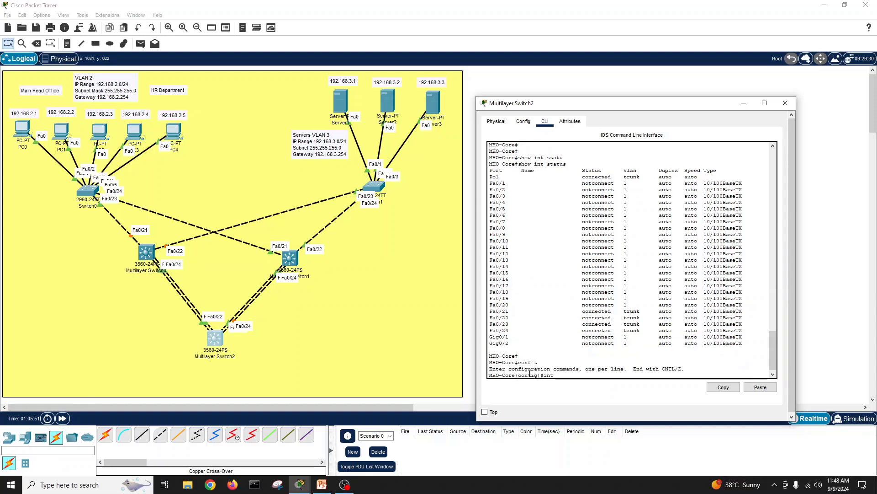
type("int por")
key("Tab")
type("2")
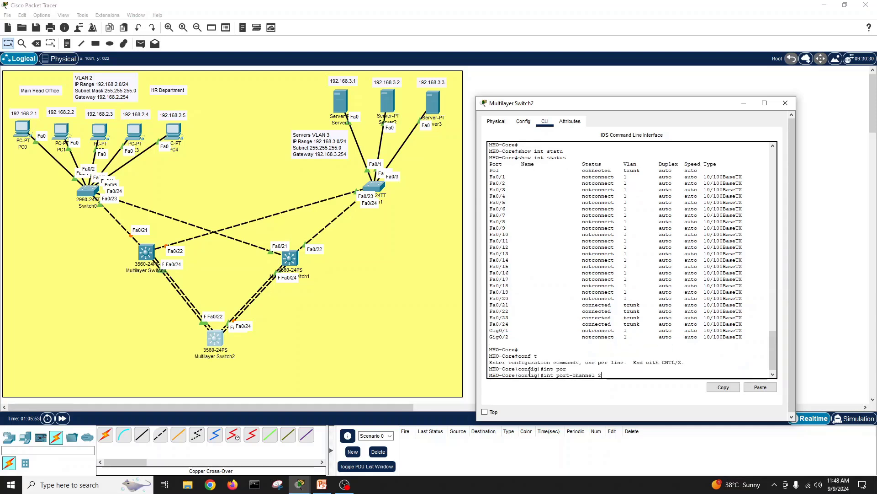
key("Return")
type("sw")
key("Tab")
key("Return")
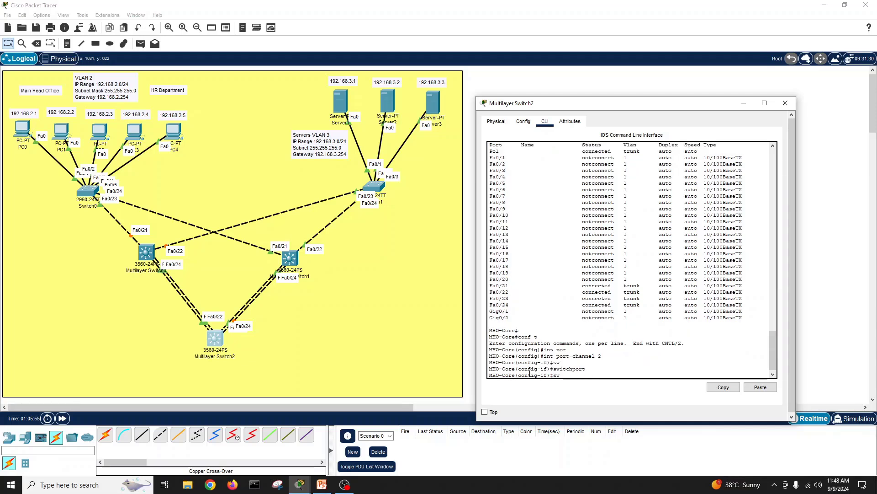
type("sww")
key("Tab")
key("BackSpace")
key("Tab")
type("tr")
key("Tab")
type("en")
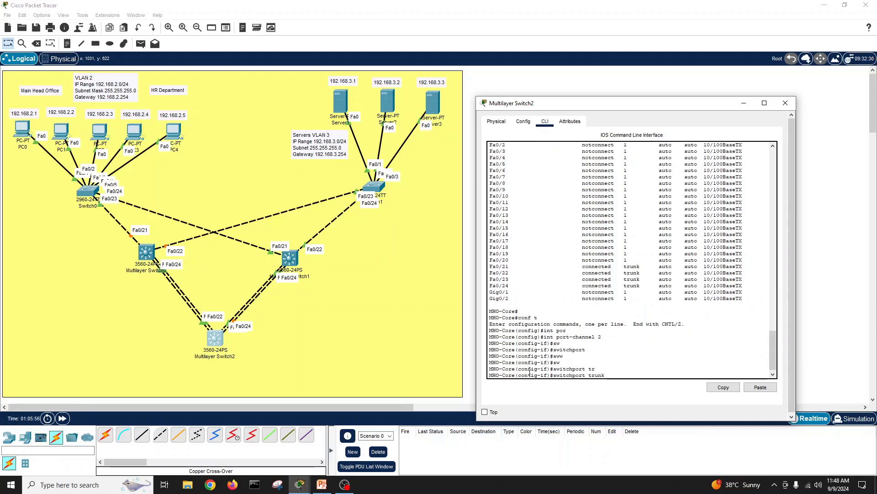
key("Tab")
type("s")
key("Tab")
key("BackSpace")
type("d")
key("Tab")
key("Return")
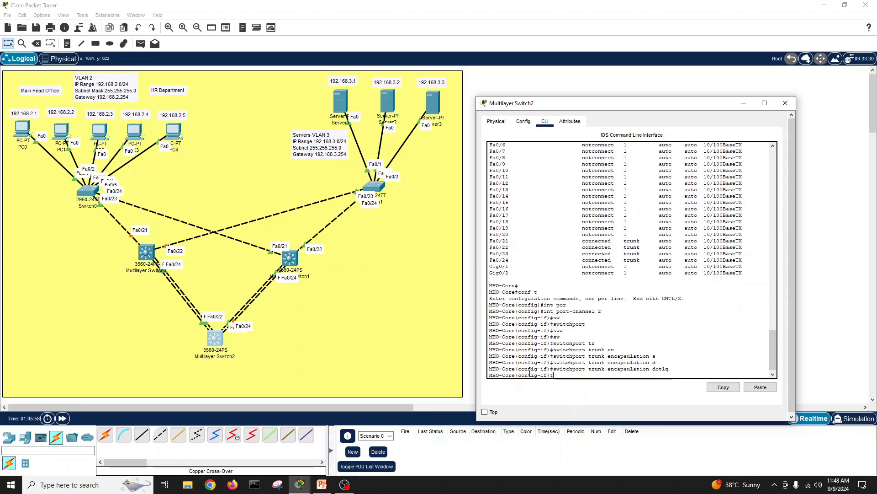
type("sw")
key("Tab")
type("mod tr")
key("Tab")
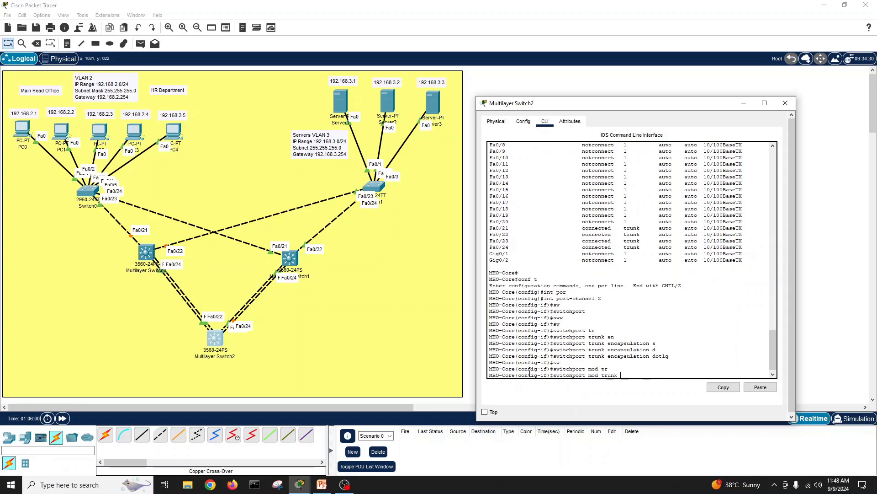
key("Return")
type("no sh")
key("Return")
type("exit")
key("Return")
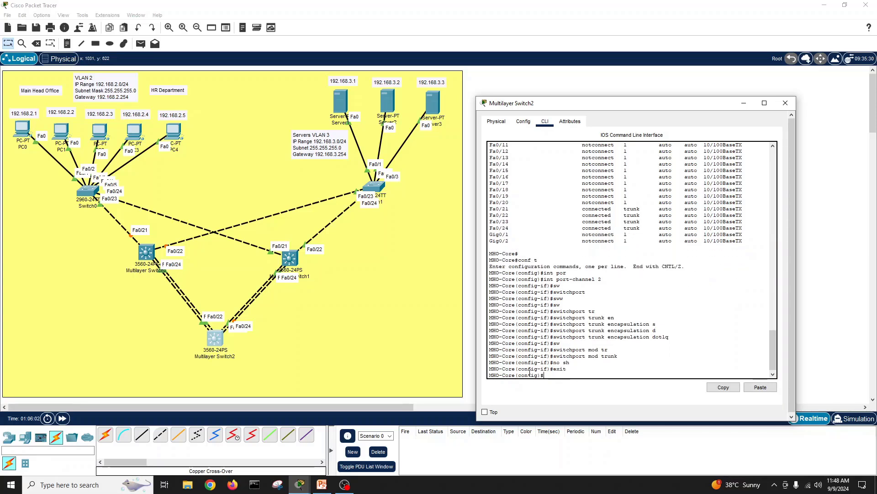
Step: Make Fa0/23-24 dot1q trunks and join them to channel-group 2 in active mode
type("int r")
key("Tab")
type("fa")
key("Tab")
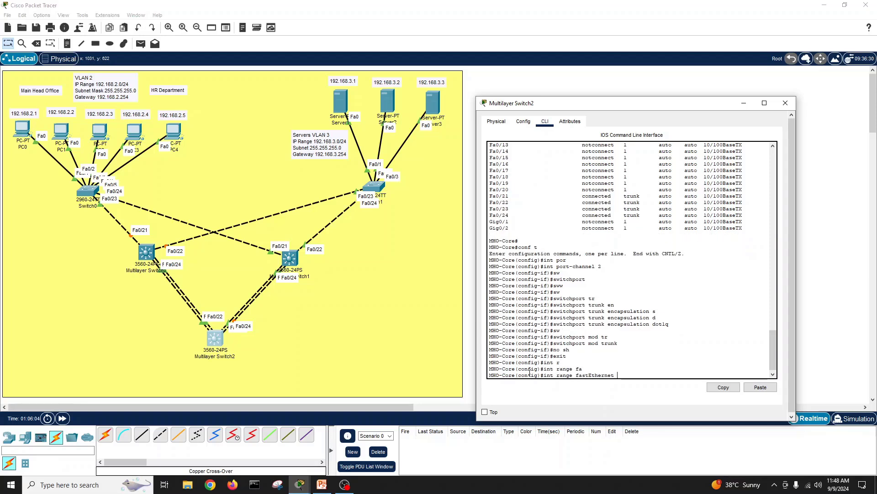
type("0/22")
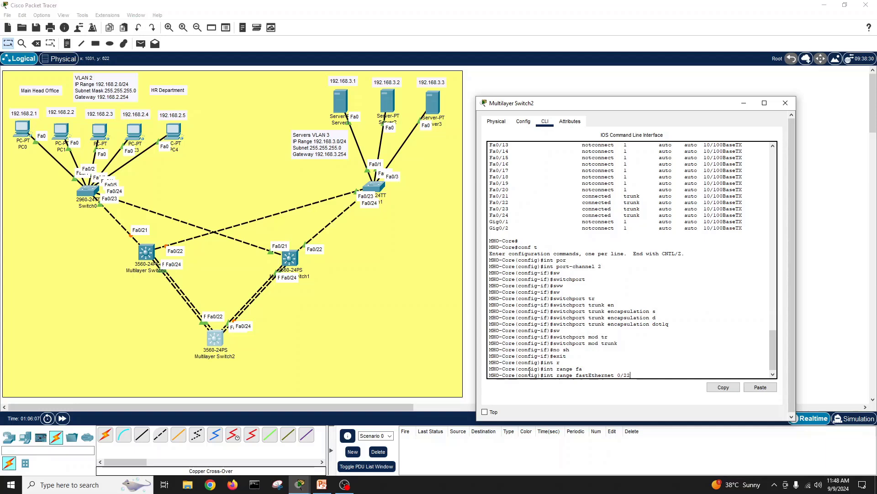
key("BackSpace")
type("3-24")
key("Return")
type("sw")
key("Tab")
key("Return")
type("s")
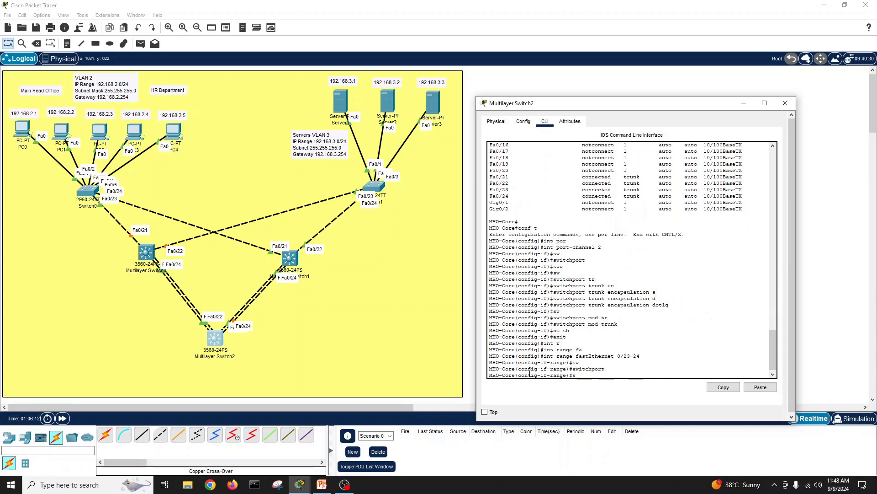
type("w")
key("Tab")
type("tr")
key("Tab")
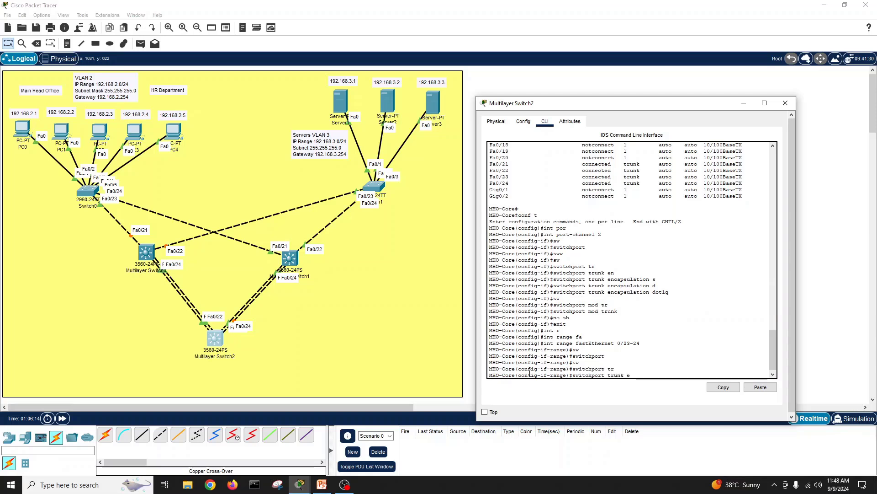
type("en")
key("Tab")
type("d")
key("Tab")
key("Return")
type("sw")
key("Tab")
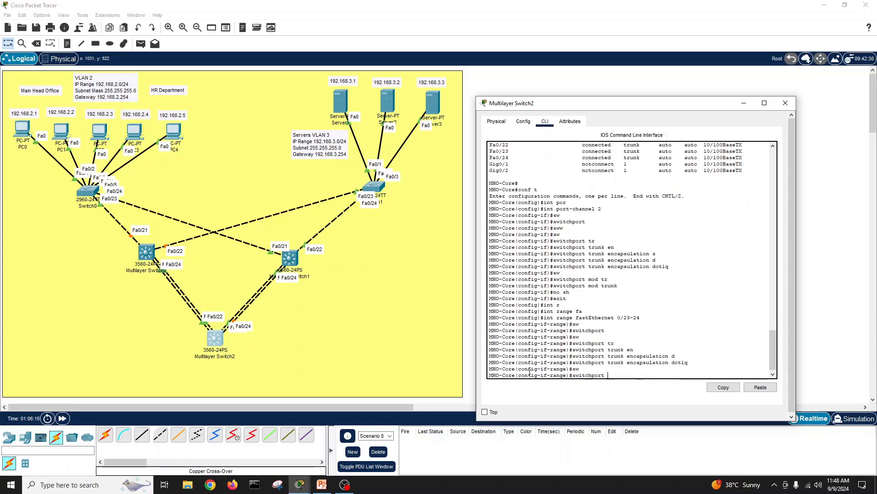
type("mod")
key("Tab")
type("tr")
key("Tab")
key("Return")
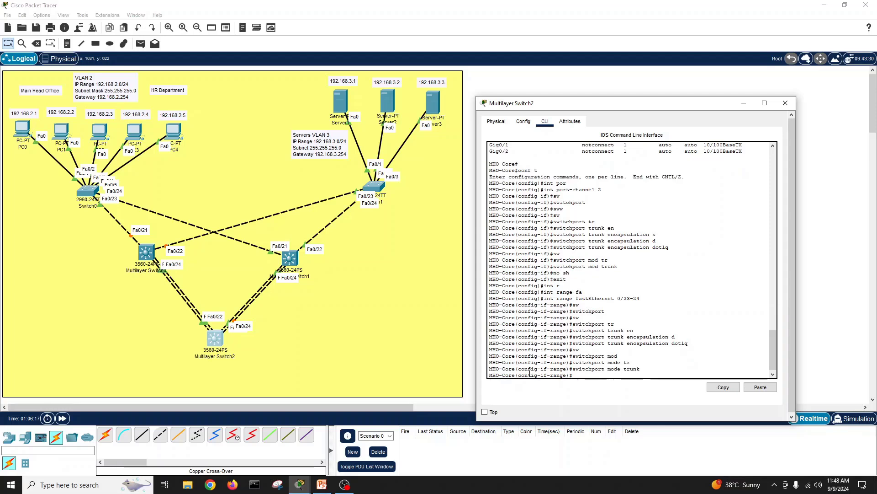
type("chn")
type("nnel-group")
key("Tab")
type("2 m")
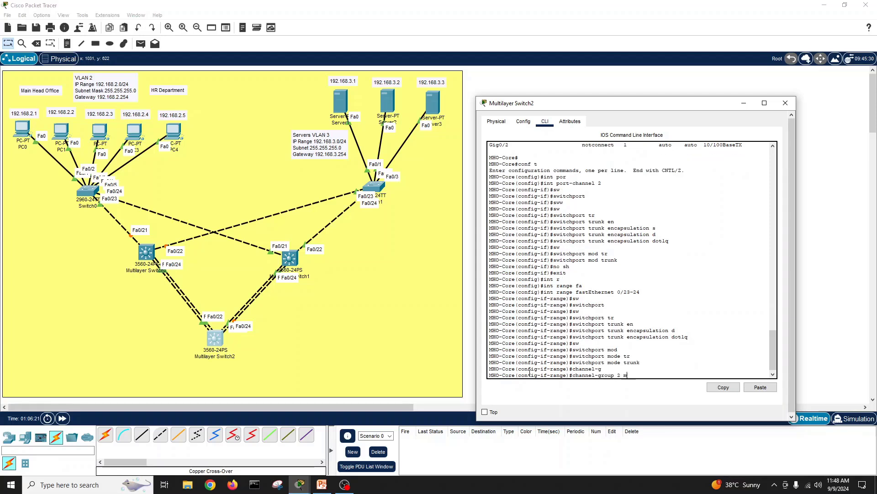
type("od ")
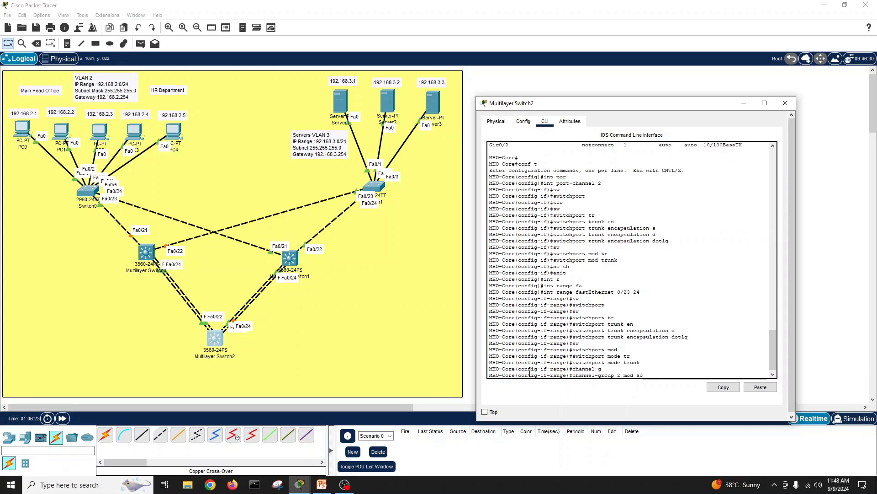
type("ac")
key("Tab")
key("Return")
key("Return")
key("Return")
key("Return")
key("Return")
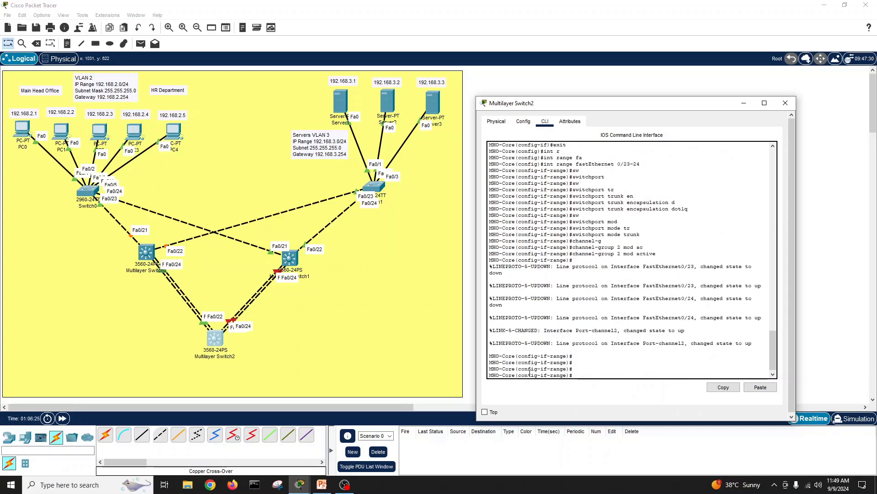
Step: Exit configuration mode and save Multilayer Switch2's running configuration with write memory
type("exit")
key("Return")
type("exit")
key("Return")
type("w")
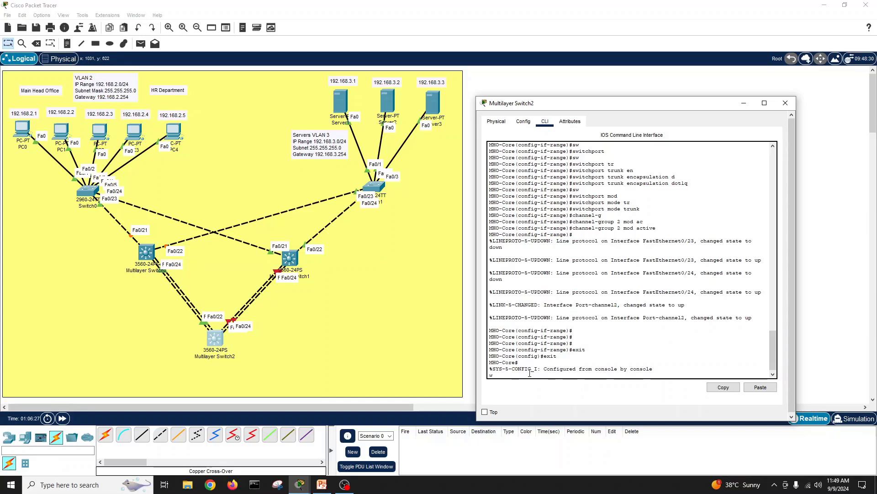
type("ri")
key("Tab")
type("me")
key("Tab")
key("Return")
key("Return")
key("Return")
key("Return")
key("Return")
Step: Run show etherchannel summary and inspect the Po1 and Po2 member ports
type("sh")
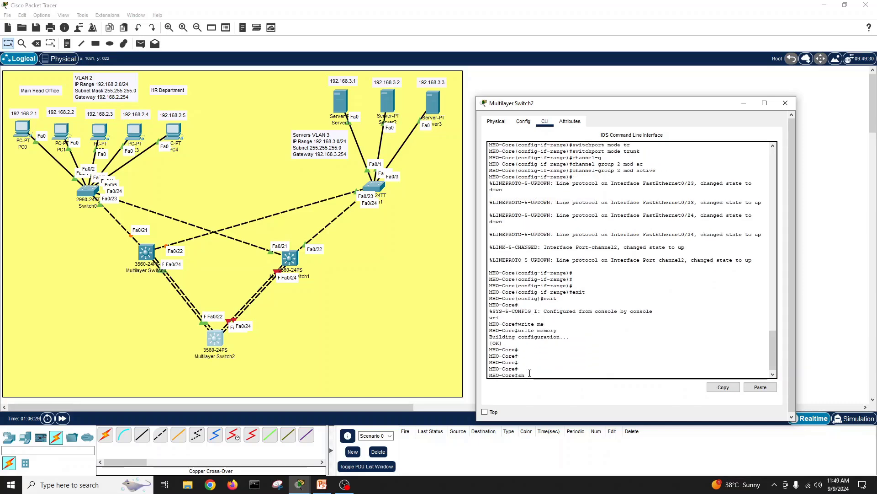
type("ow eth")
key("Tab")
type("su")
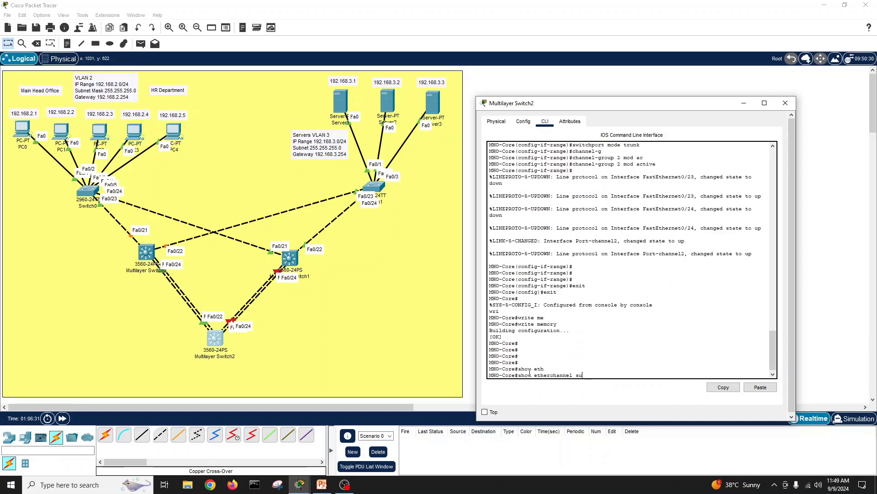
key("Tab")
key("Return")
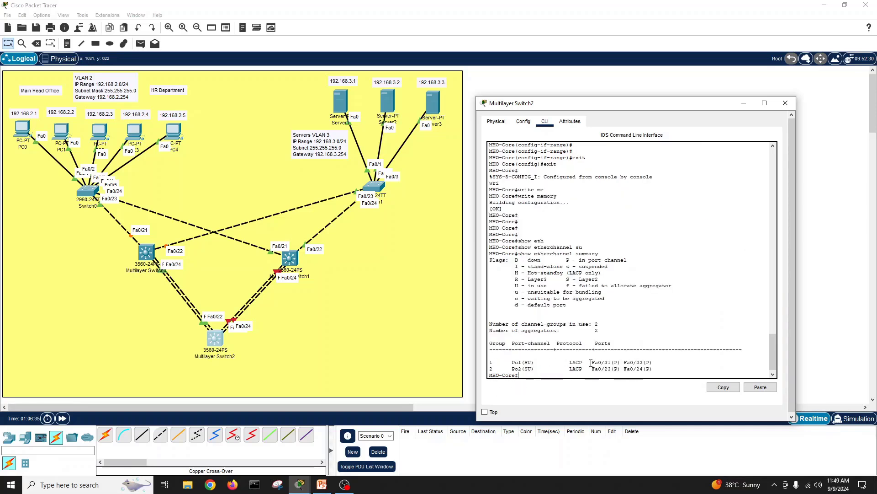
left_click_drag(592, 363, 650, 362)
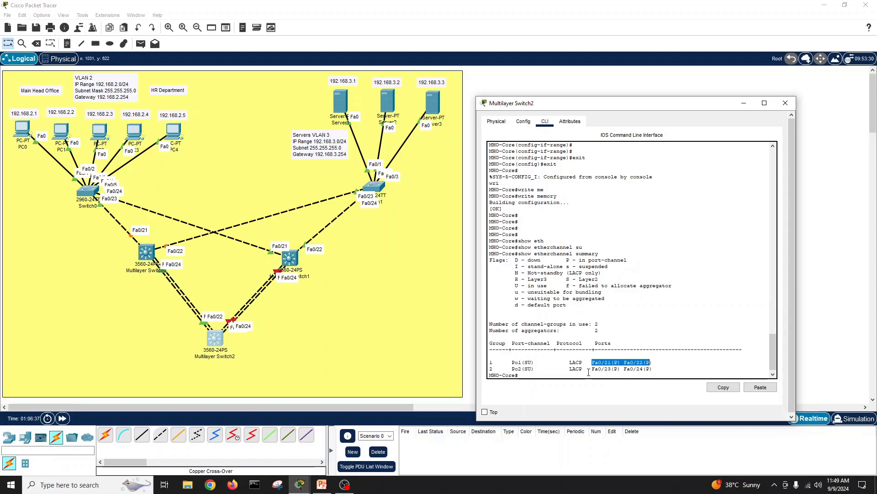
left_click_drag(592, 369, 649, 369)
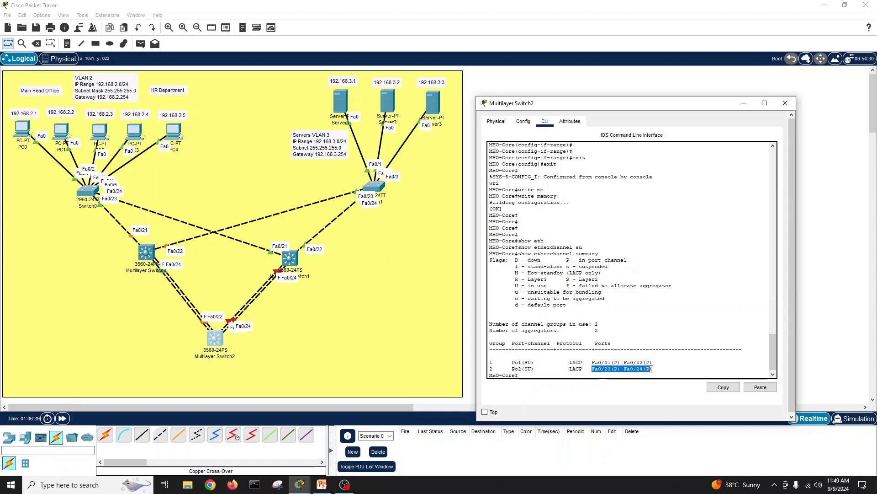
left_click(651, 365)
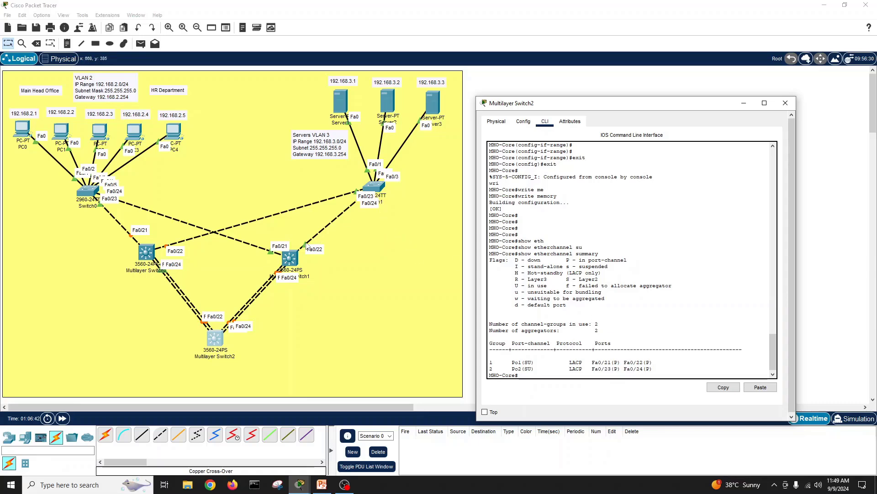
Step: On Multilayer Switch1, run show etherchannel summary to confirm Po1 is up, then close its window
left_click(288, 258)
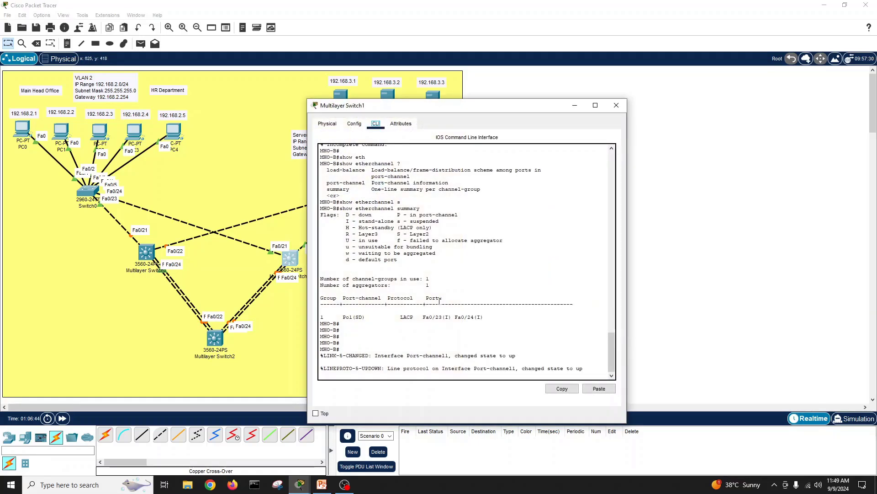
key("Return")
key("Return")
key("Return")
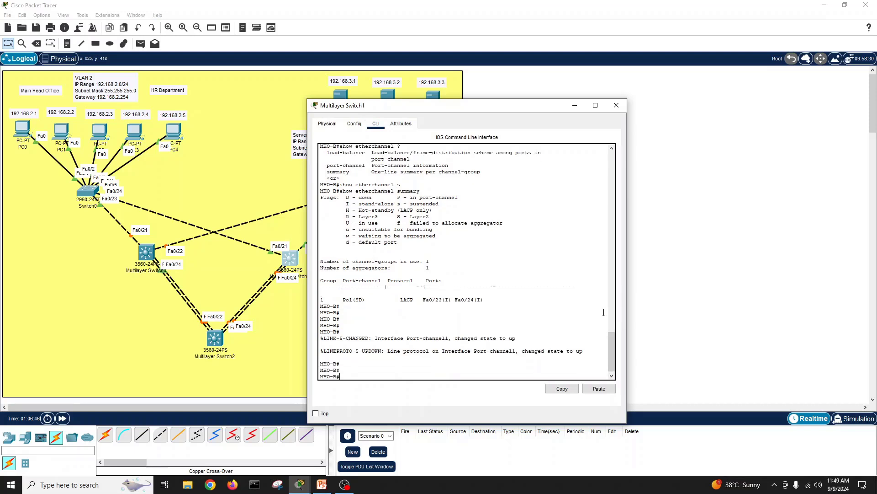
type("show eth")
key("Tab")
type("su")
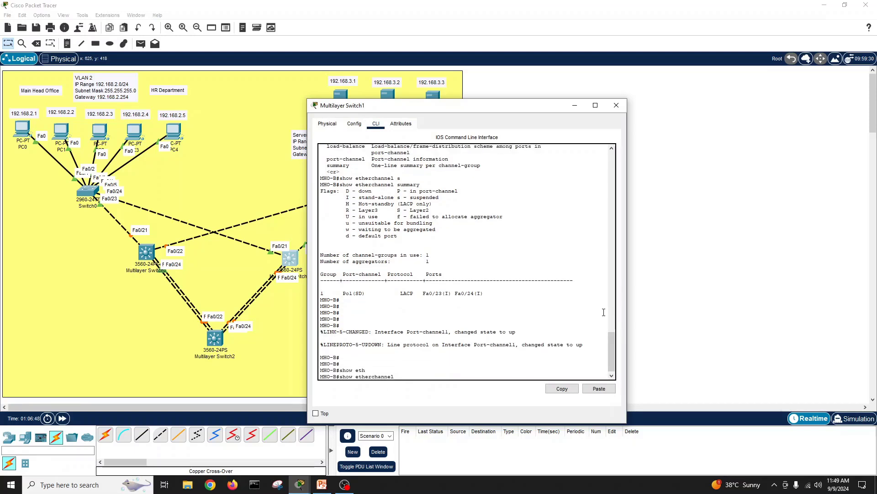
key("Tab")
key("Return")
key("Return")
key("Return")
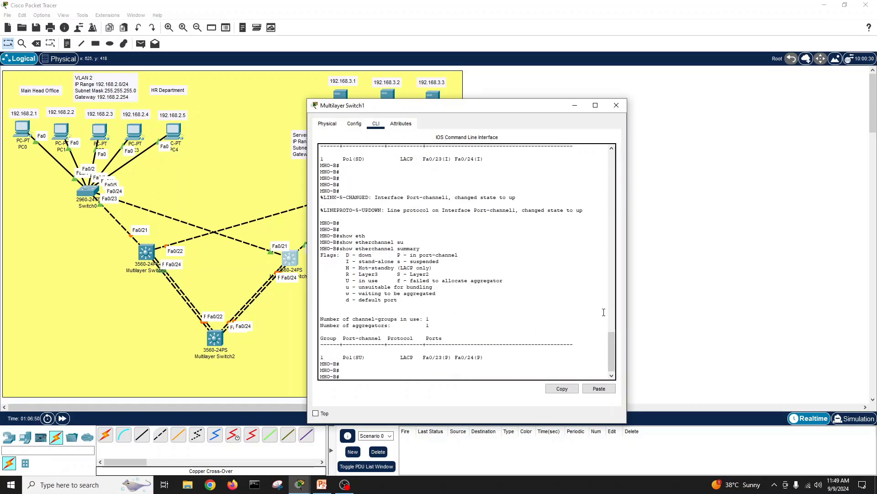
left_click(616, 105)
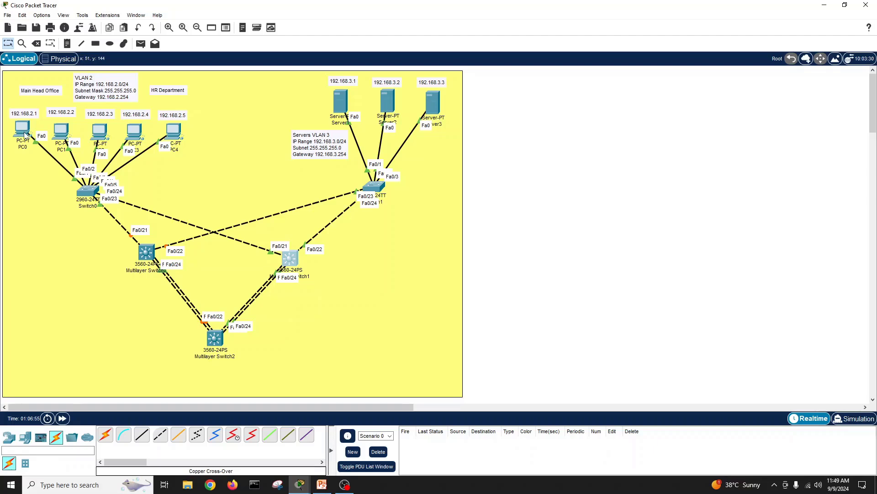
Step: From PC0's Command Prompt, ping 192.168.3.1; all four requests time out
mouse_move(26, 134)
left_click(22, 129)
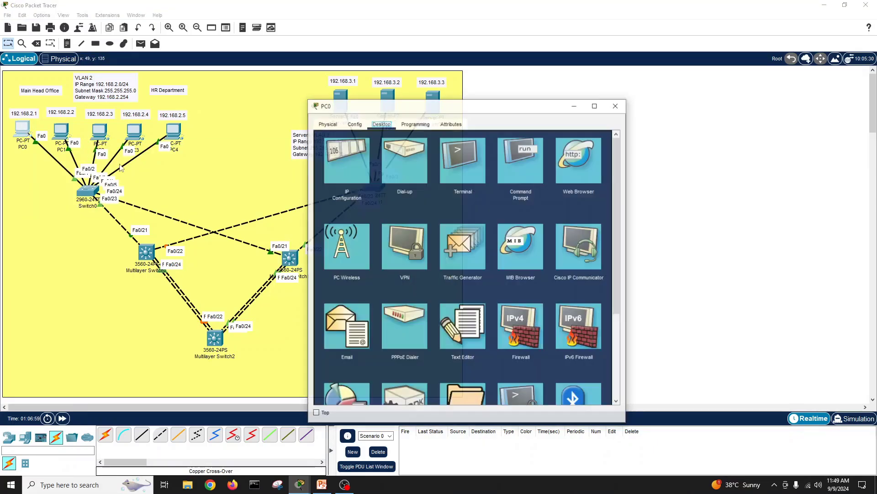
left_click_drag(438, 113, 627, 86)
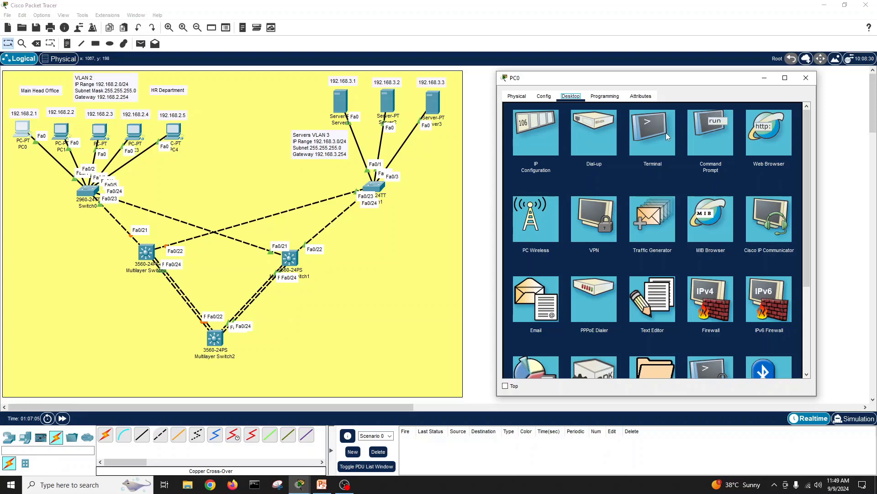
left_click(704, 133)
type("ping")
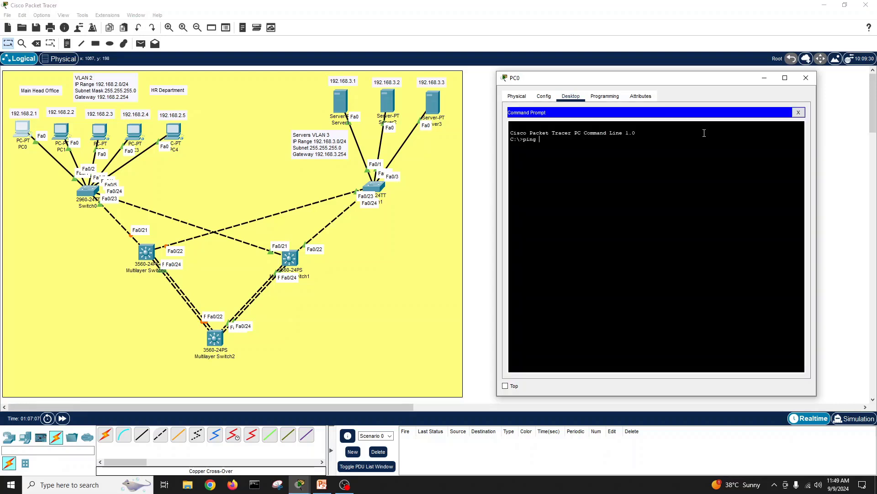
type(" 192.168.3.1")
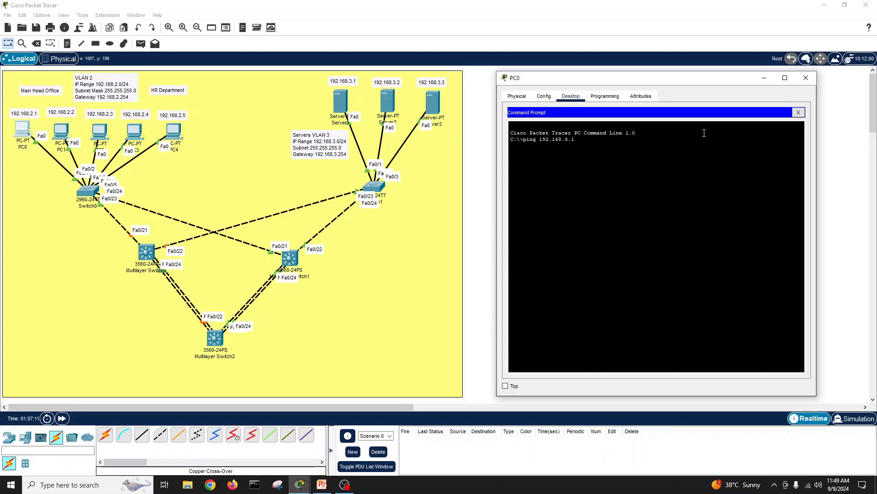
key("Return")
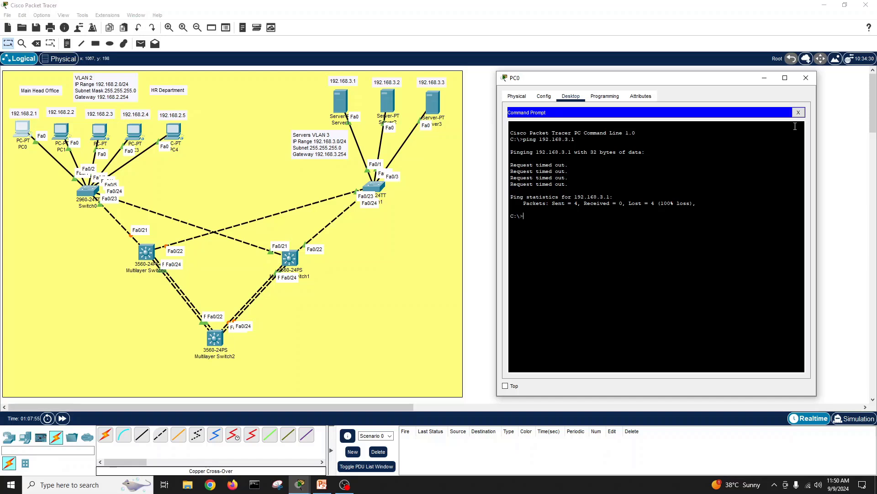
Step: Run ipconfig on PC0 and note its default gateway 192.168.2.254
left_click(799, 112)
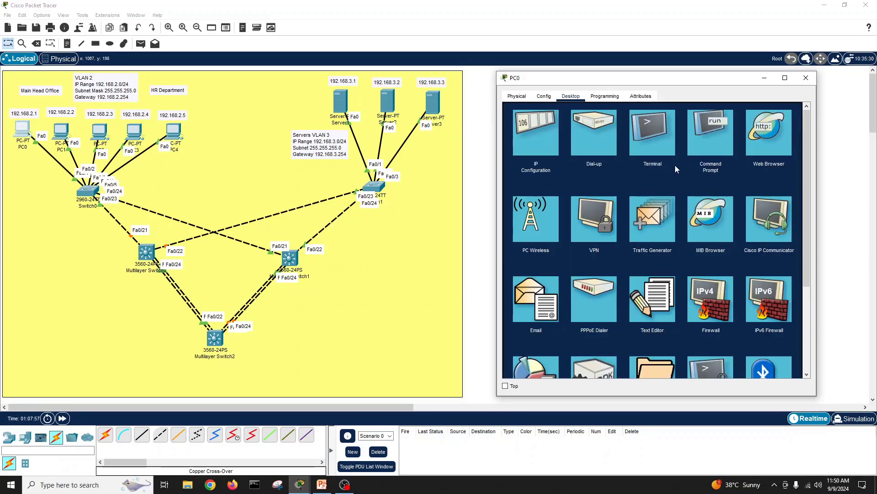
left_click(721, 145)
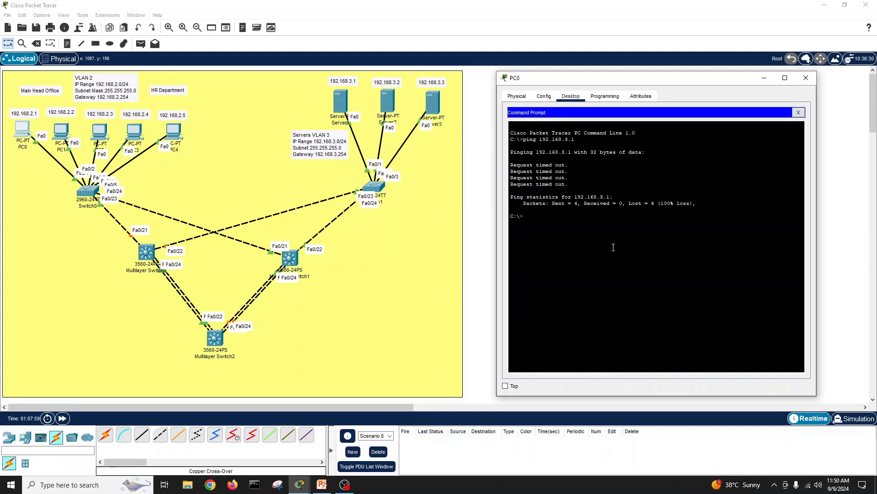
key("Up")
key("BackSpace")
key("BackSpace")
key("BackSpace")
key("BackSpace")
key("BackSpace")
key("BackSpace")
key("BackSpace")
key("BackSpace")
key("BackSpace")
key("BackSpace")
key("BackSpace")
key("BackSpace")
type("ipconfig")
key("Return")
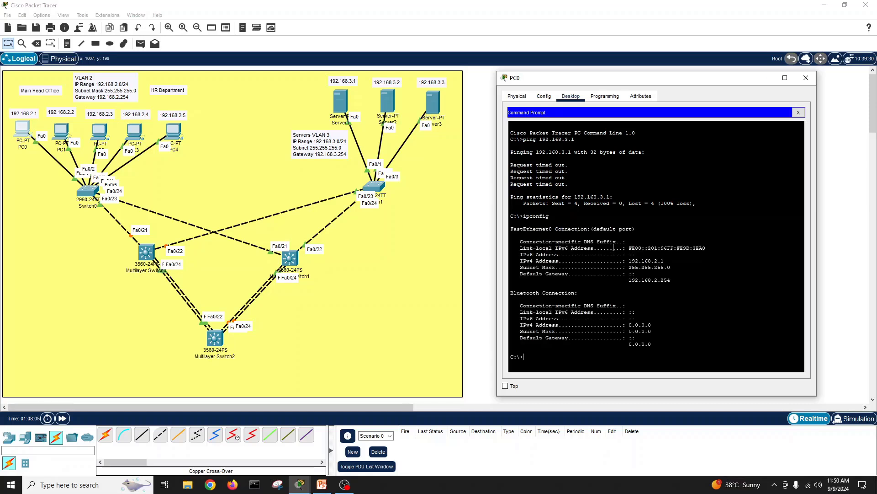
left_click_drag(629, 280, 673, 282)
left_click(668, 305)
Step: Ping 192.168.2.1 successfully, then ping gateway 192.168.2.254, which times out, and close PC0's window
type("ping 192.168.2.1")
key("Return")
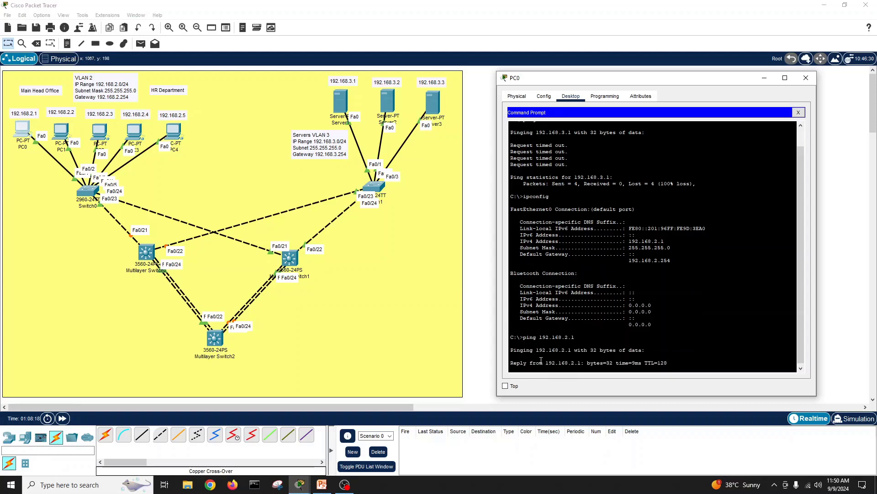
key("ctrl+c")
key("Up")
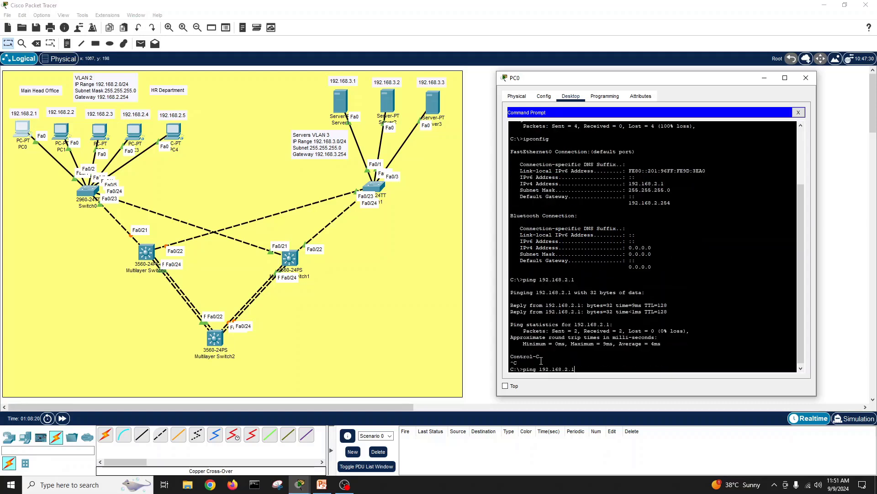
type("254")
key("Return")
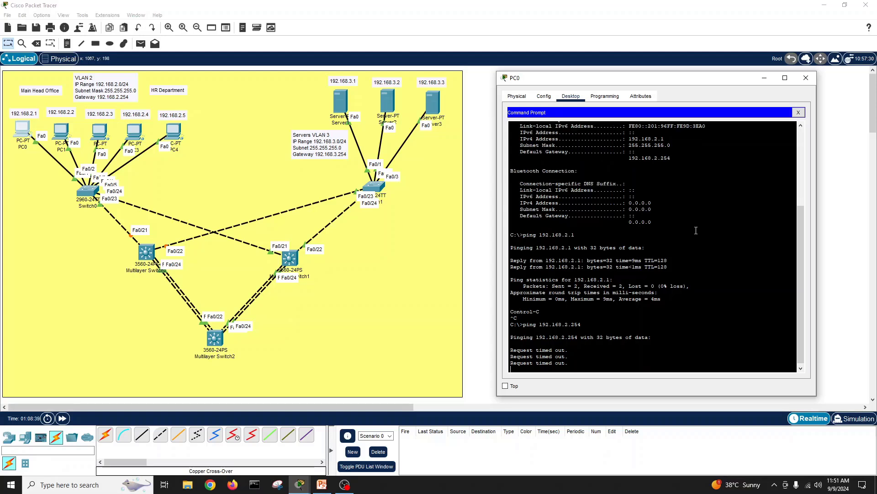
left_click(218, 359)
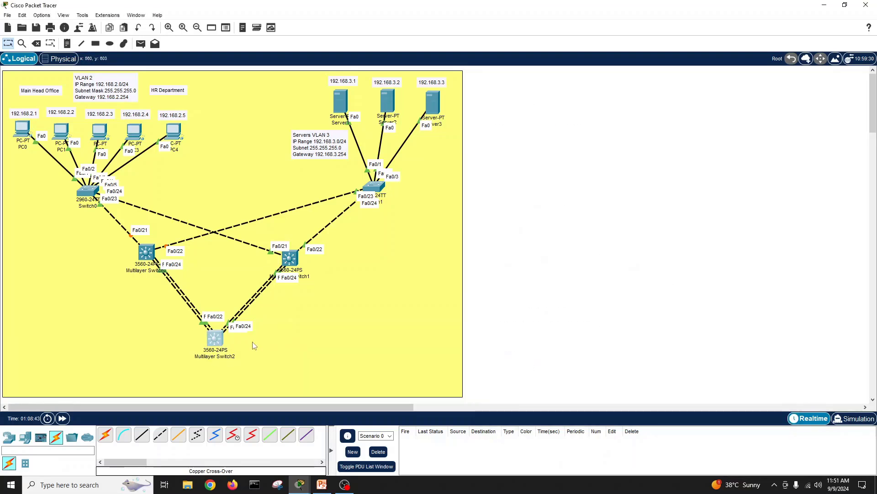
Step: On Multilayer Switch2, create VLAN 2 and name it HR-Department
left_click(214, 338)
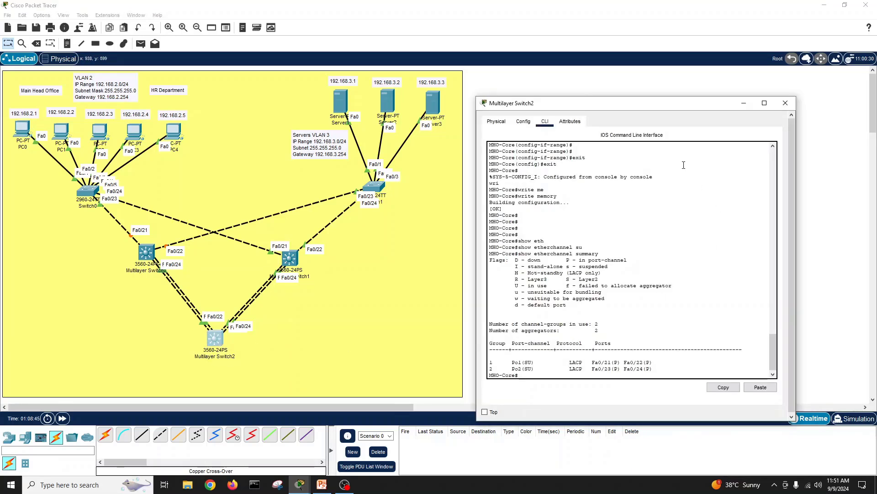
left_click_drag(628, 107, 631, 76)
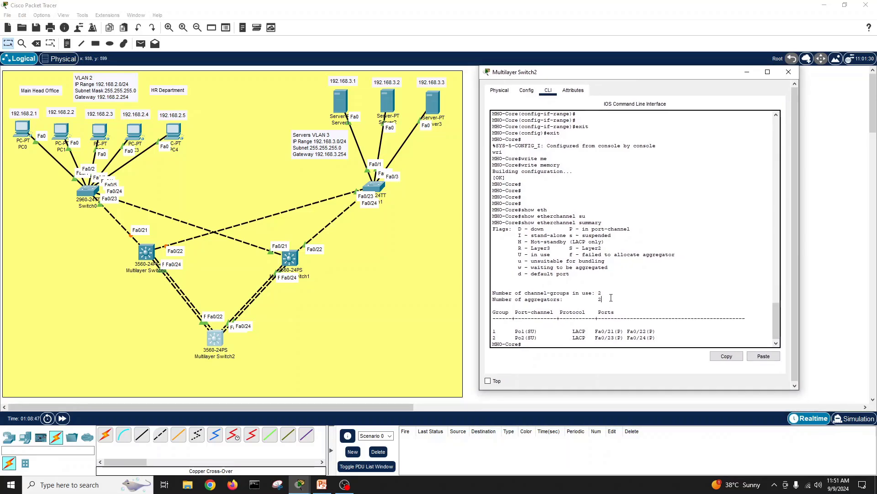
key("Return")
key("Return")
key("Return")
key("Return")
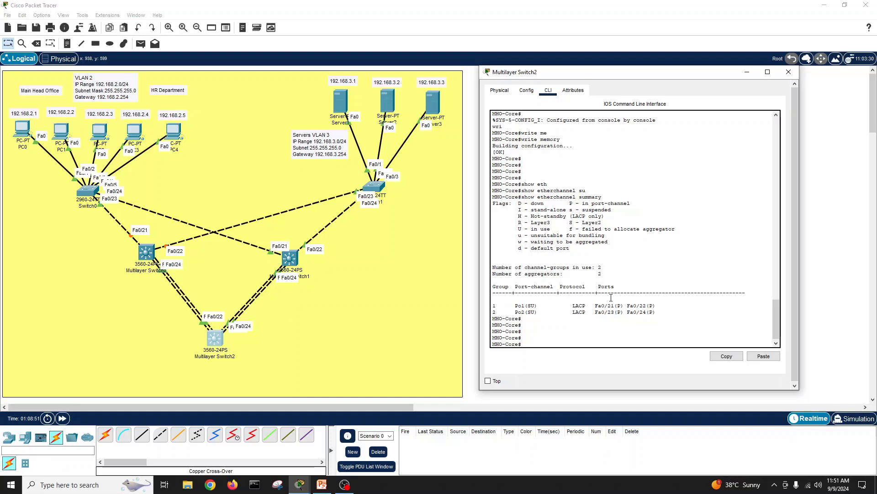
type("conf t")
key("Return")
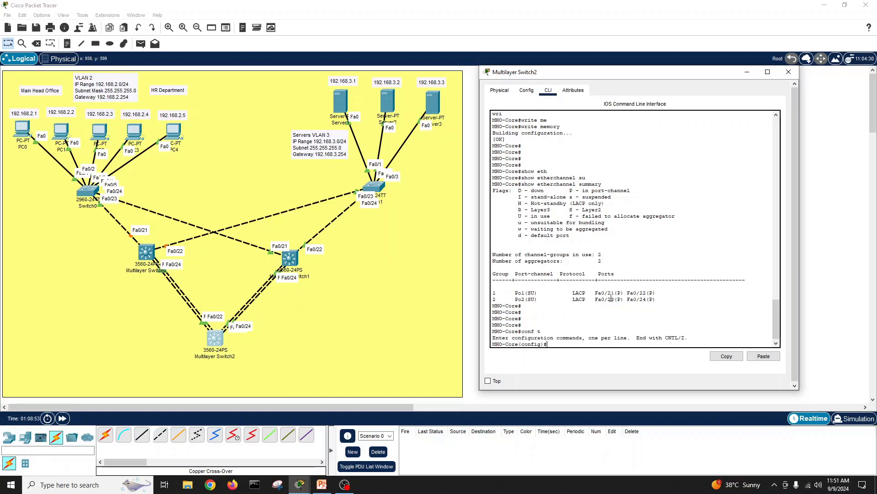
key("Return")
key("Return")
key("Return")
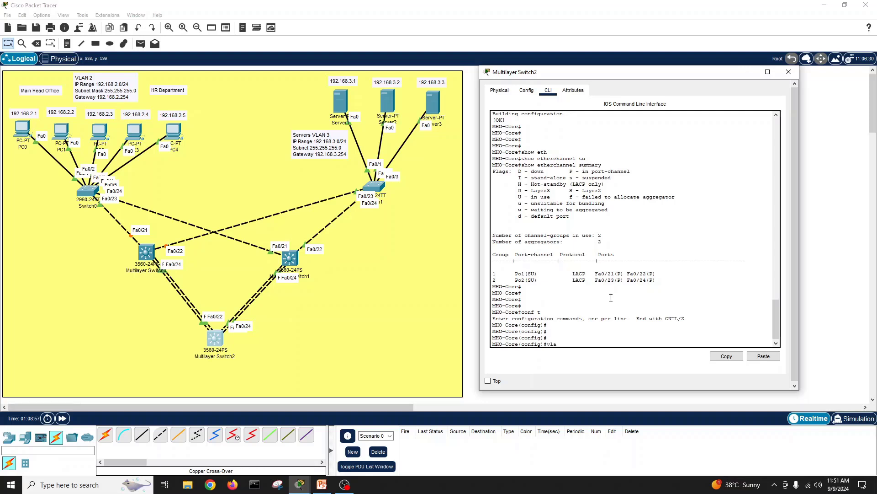
type("vlabn")
key("BackSpace")
key("Return")
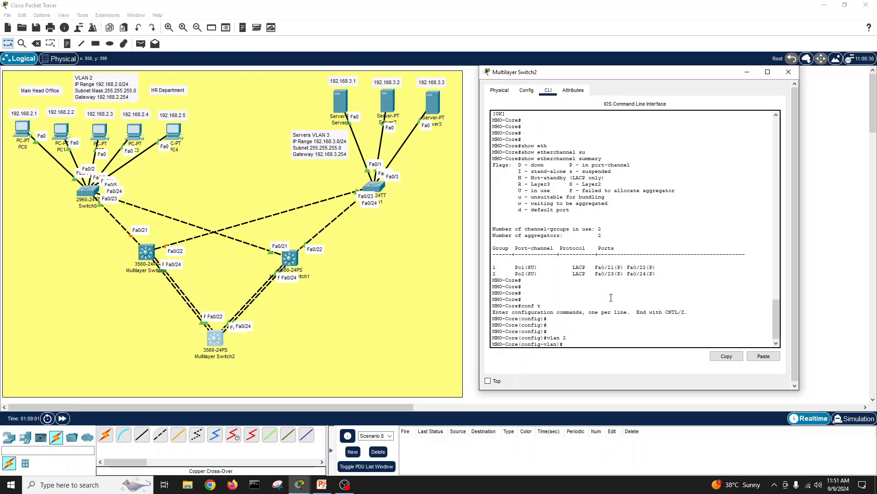
type("name HR -Department")
key("Return")
key("Return")
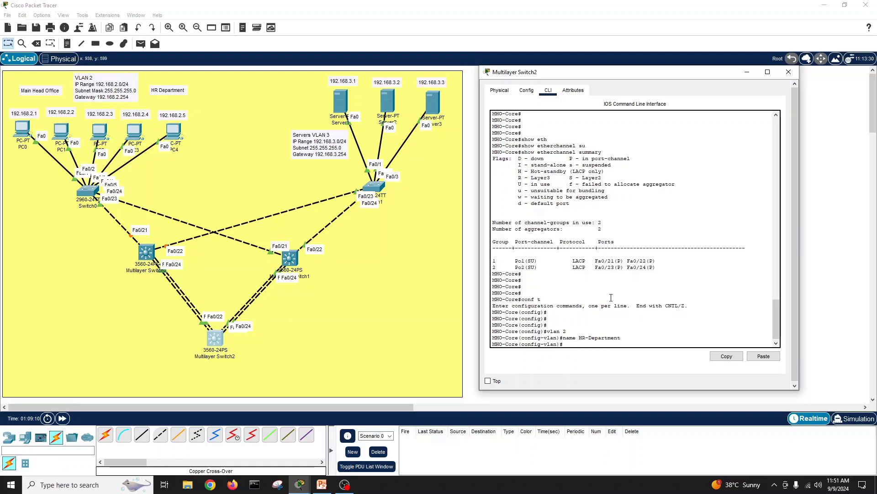
type("exit")
key("Return")
key("Return")
key("Return")
key("Return")
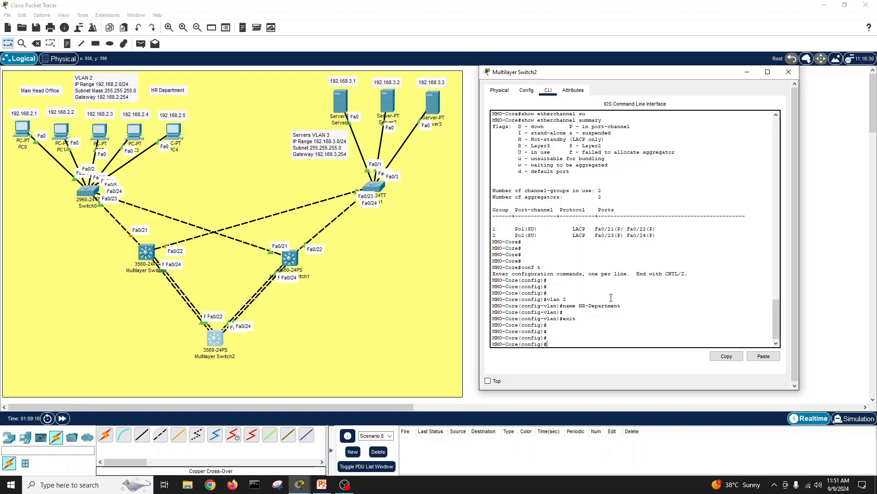
Step: Give interface VLAN 2 the address 192.168.2.254 255.255.255.0 and bring it up
type("inter")
key("Tab")
type("v")
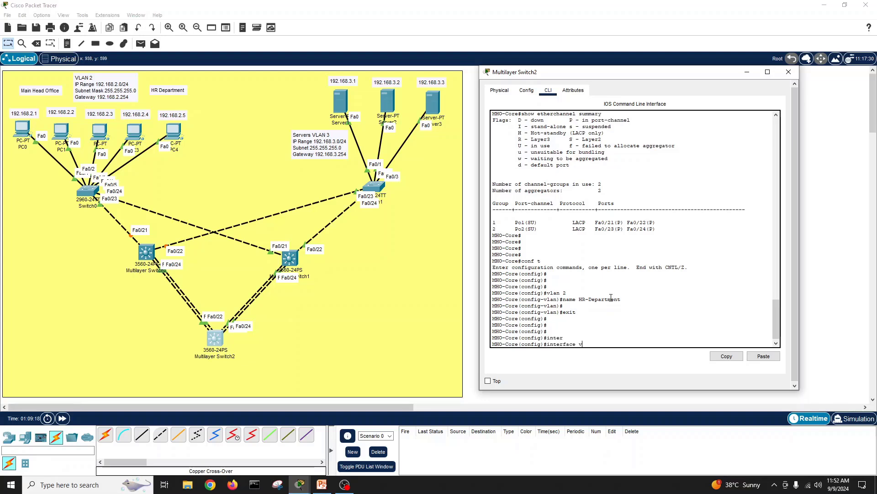
type("l")
key("Tab")
type("2")
key("Return")
key("Return")
key("Return")
key("Return")
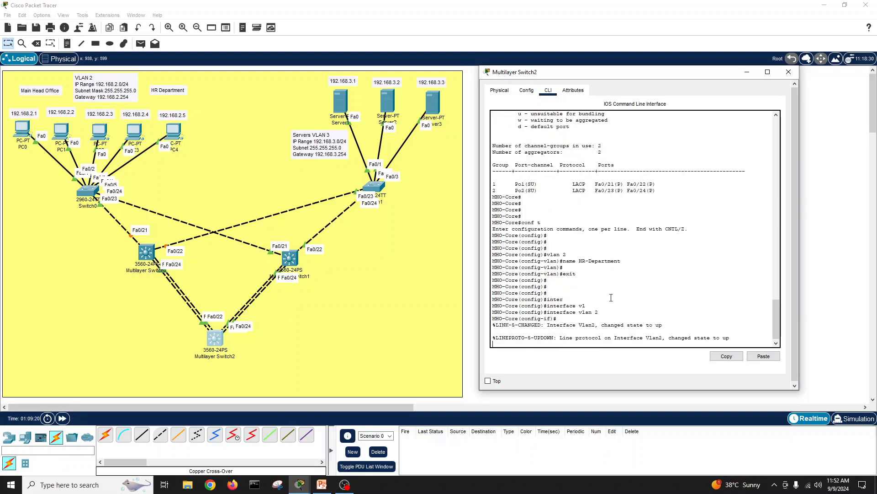
type("ip")
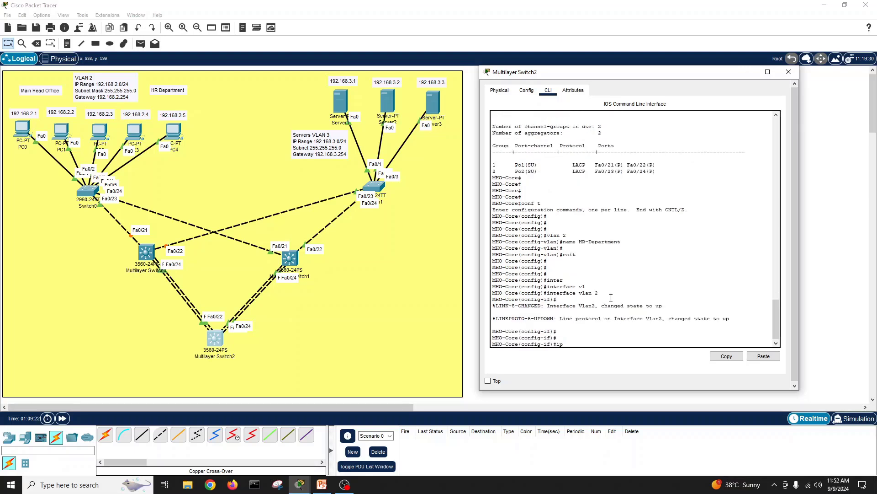
type(" add 192.168.2.254")
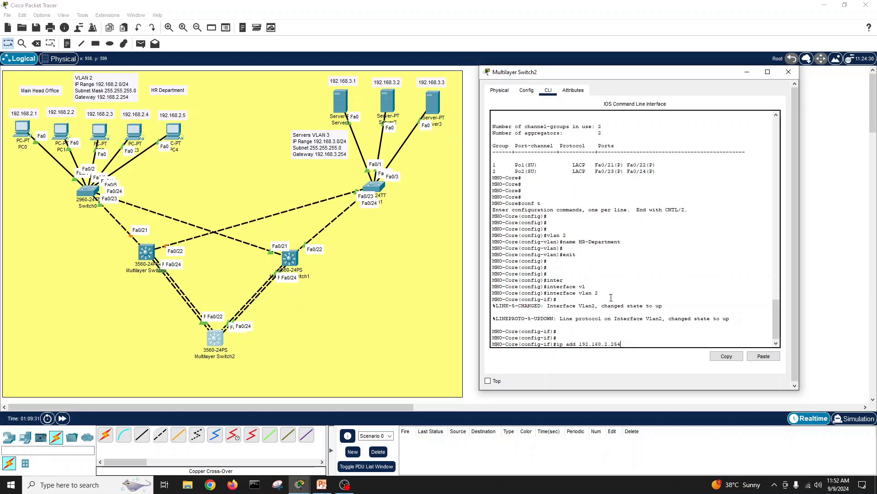
type("255.255.255.0")
key("Return")
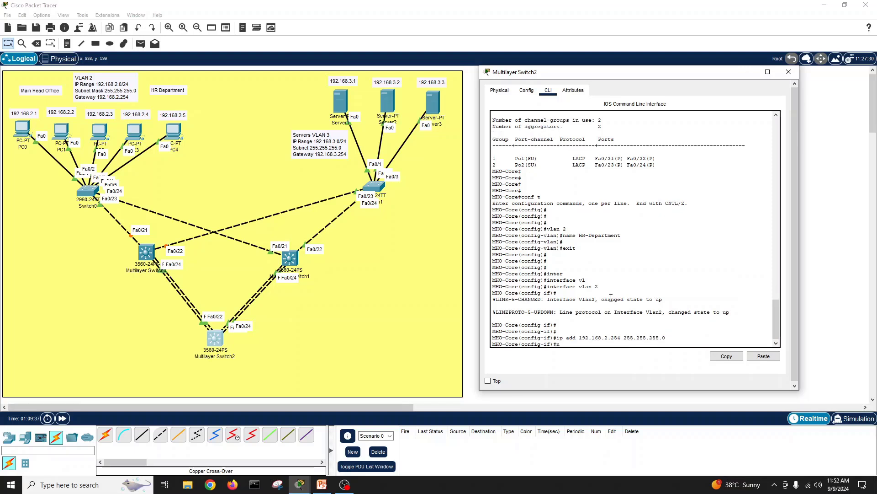
key("Return")
key("Return")
type("exit")
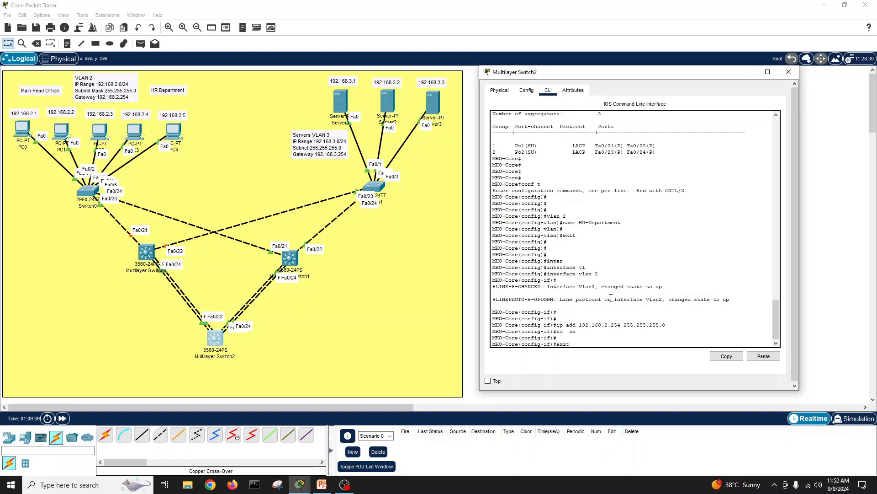
key("Return")
type("exit")
key("Return")
Step: Save the core switch configuration with write memory and return to PC0's command prompt
key("Return")
key("Return")
type("wri")
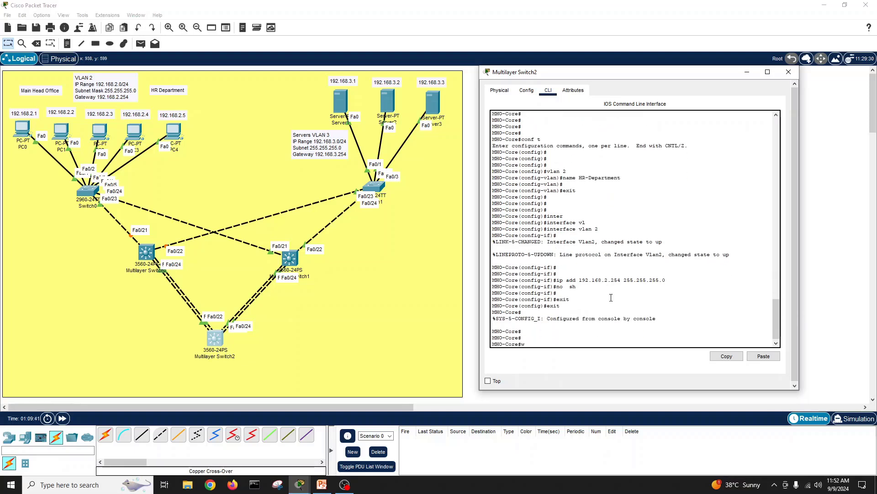
key("Tab")
type("me")
key("Tab")
key("Return")
key("Return")
key("Return")
key("Return")
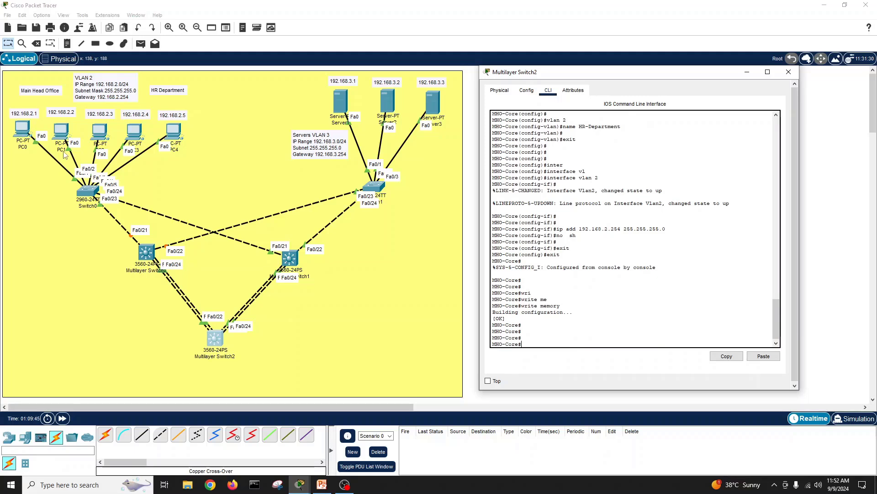
left_click(22, 131)
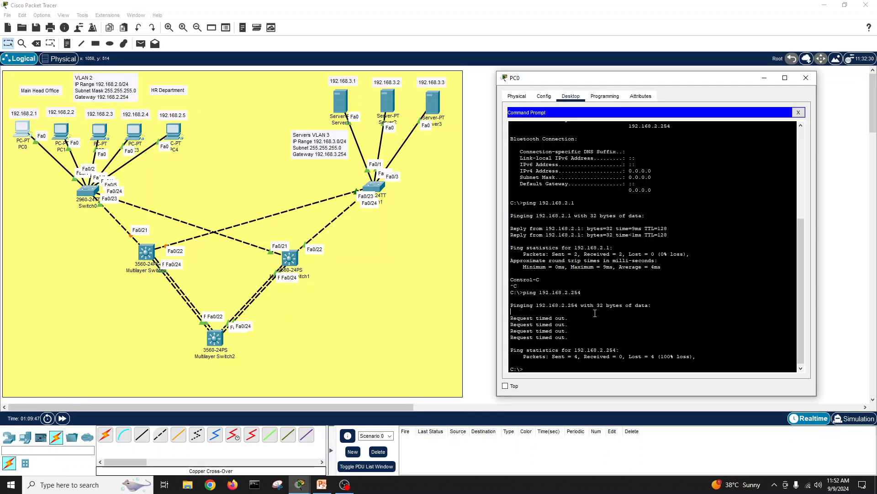
Step: Repeat PC0's ping to 192.168.2.254, which still times out, then reopen Multilayer Switch2's CLI
key("Up")
key("Return")
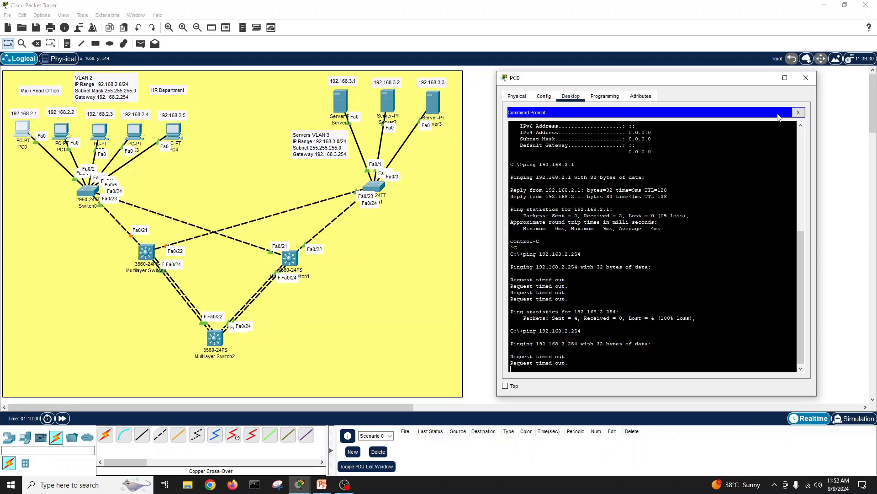
left_click(799, 112)
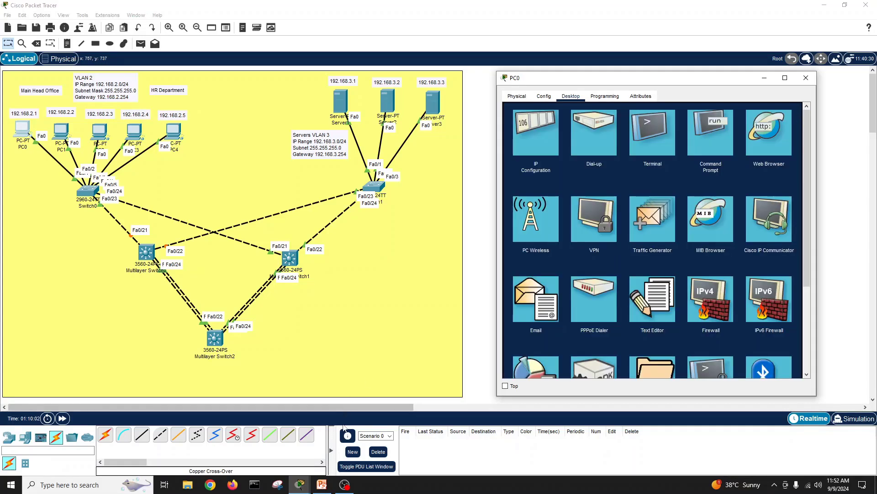
left_click(215, 339)
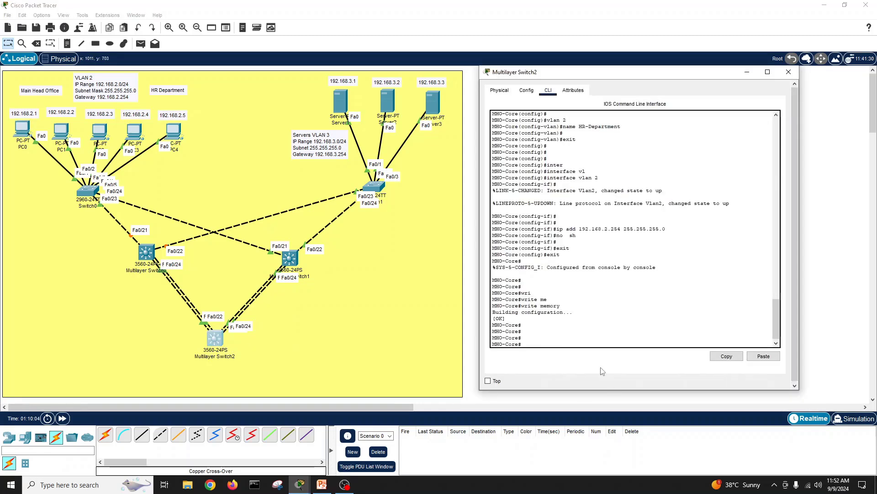
Step: Enable ip routing in global configuration mode on Multilayer Switch2
left_click(564, 324)
type("conf t")
key("Tab")
key("Return")
type("ip rou")
key("Tab")
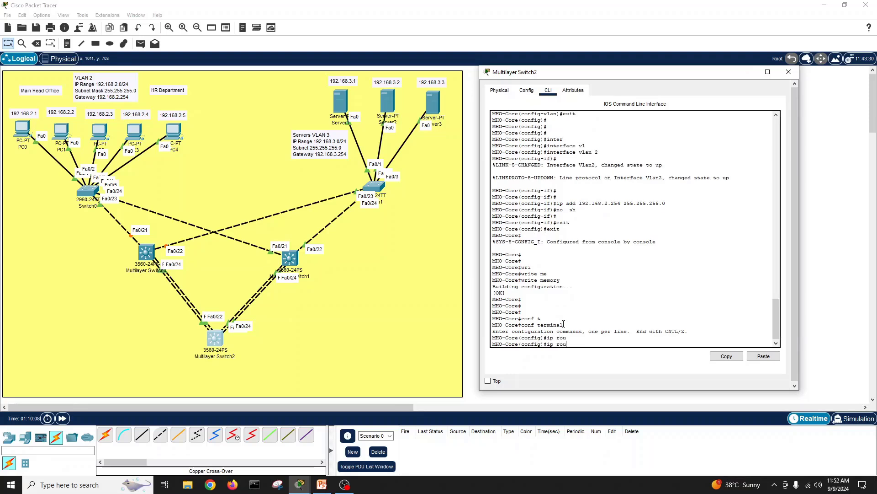
key("Tab")
key("BackSpace")
key("BackSpace")
key("BackSpace")
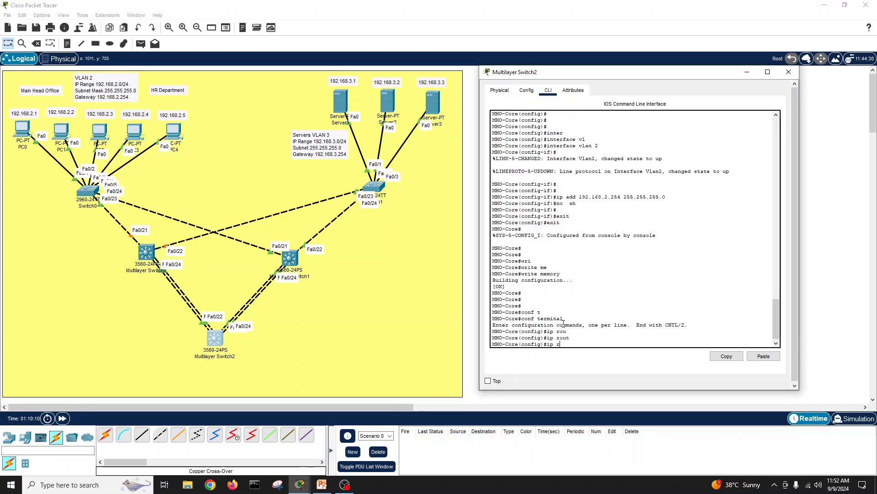
type("?")
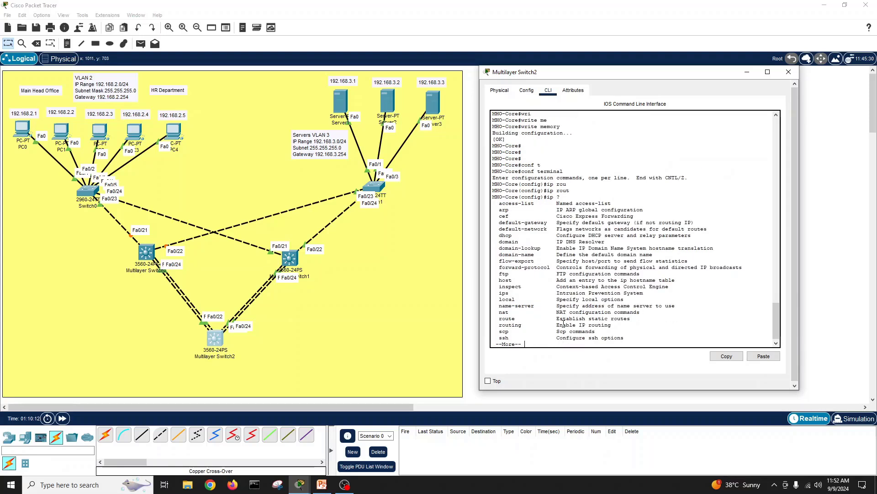
key("Return")
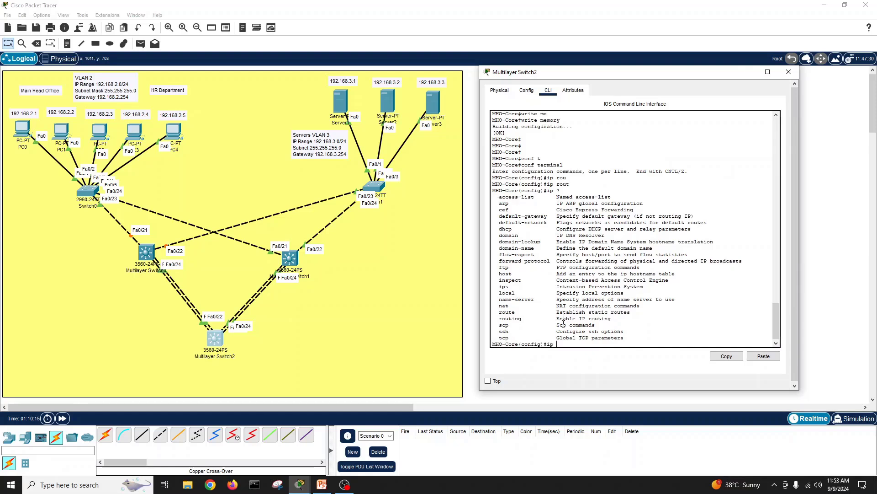
type("rout")
key("Tab")
type("i")
key("Tab")
type("?")
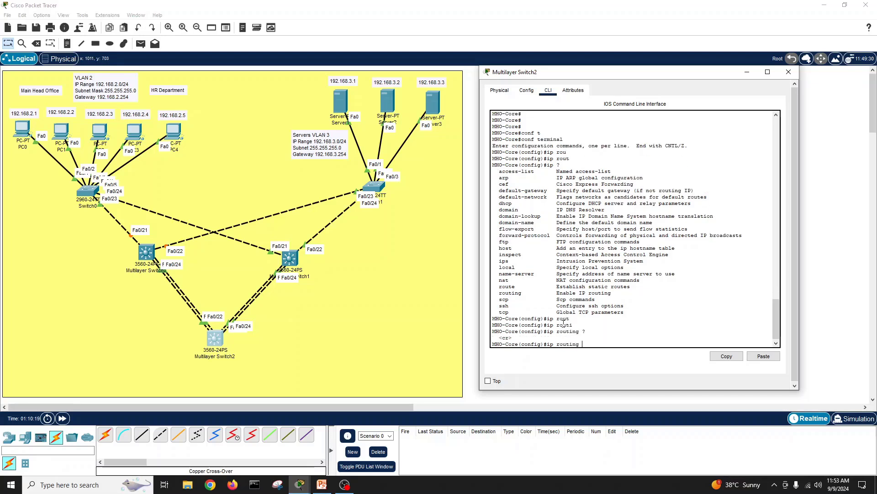
key("Return")
Step: Exit configuration mode and save the switch configuration with write memory
key("Return")
key("Return")
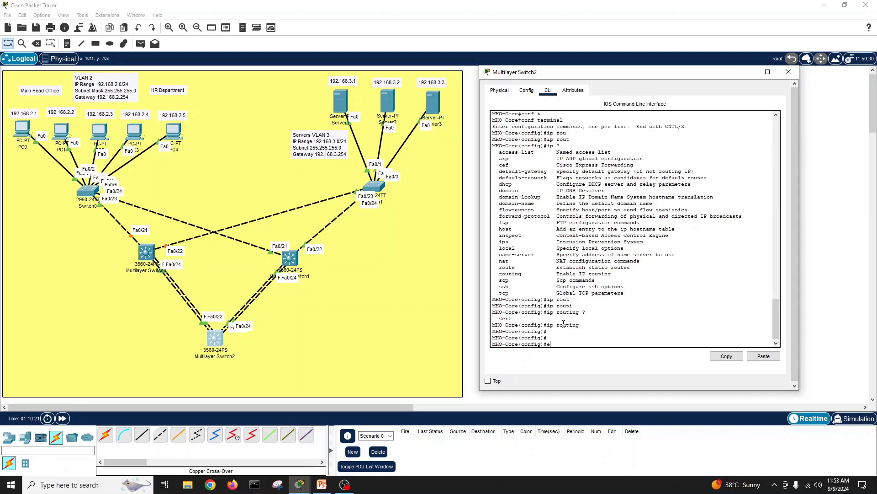
type("exit")
key("Return")
key("Return")
key("Return")
type("wri")
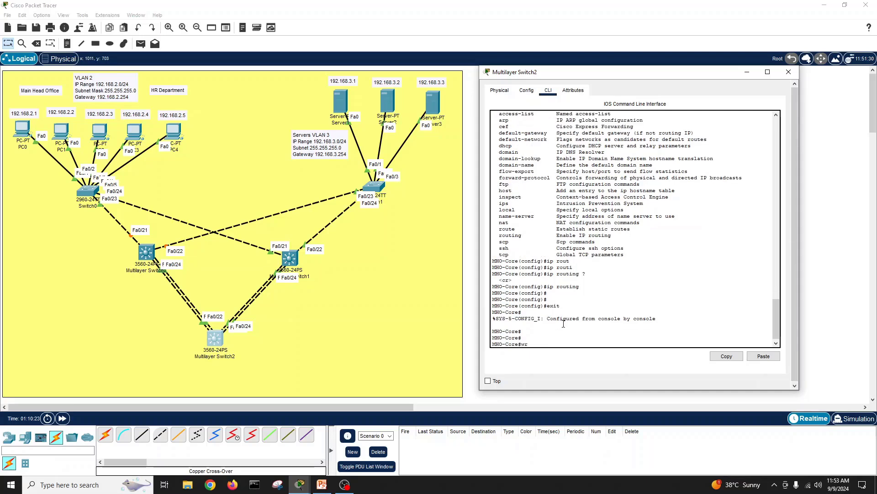
key("Tab")
type("me")
key("Tab")
key("Return")
key("Return")
key("Return")
key("Return")
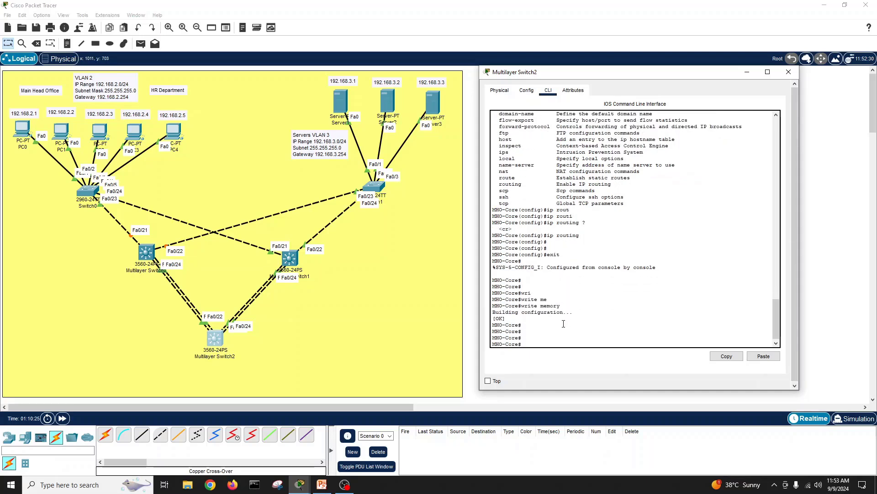
Step: Open PC0's command prompt and re-run the ping to 192.168.2.254, which times out
left_click(22, 130)
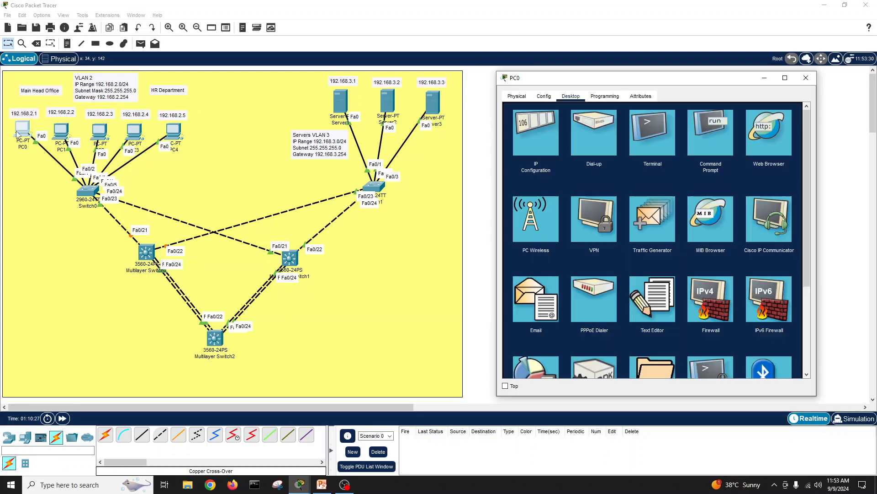
left_click(720, 134)
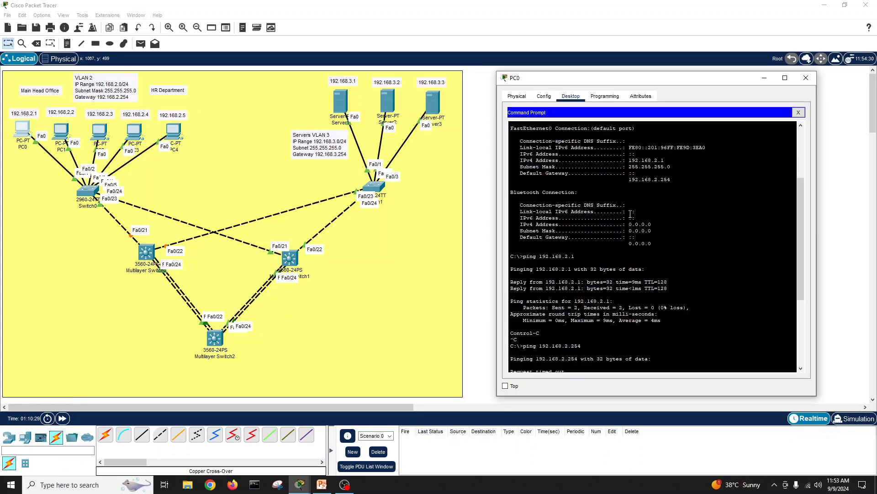
key("Return")
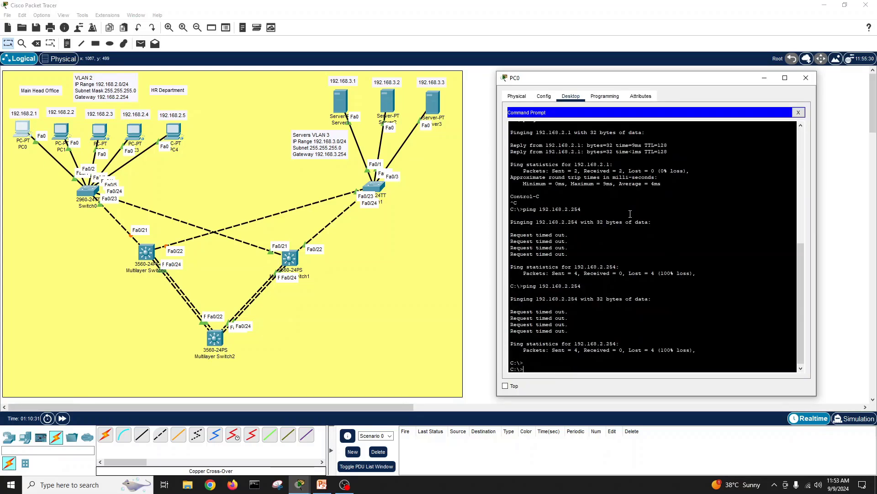
key("Up")
key("Return")
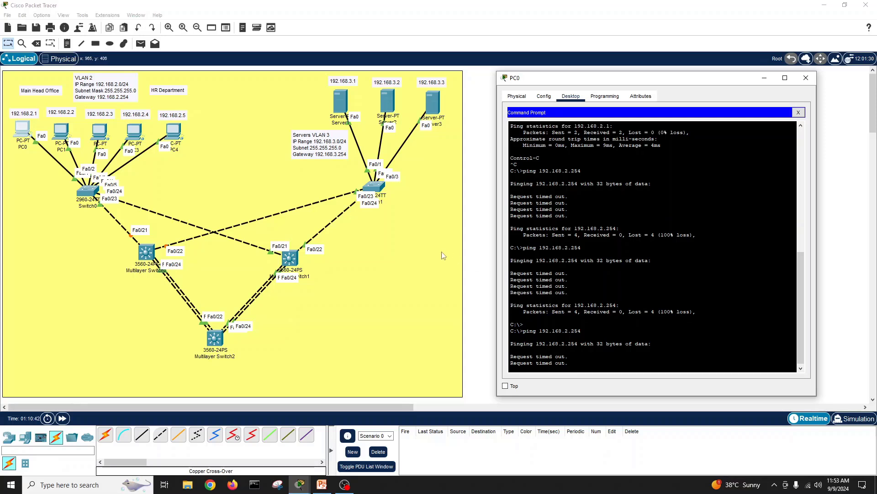
Step: Open Multilayer Switch0's CLI and list its existing VLANs with show vlan
left_click(150, 257)
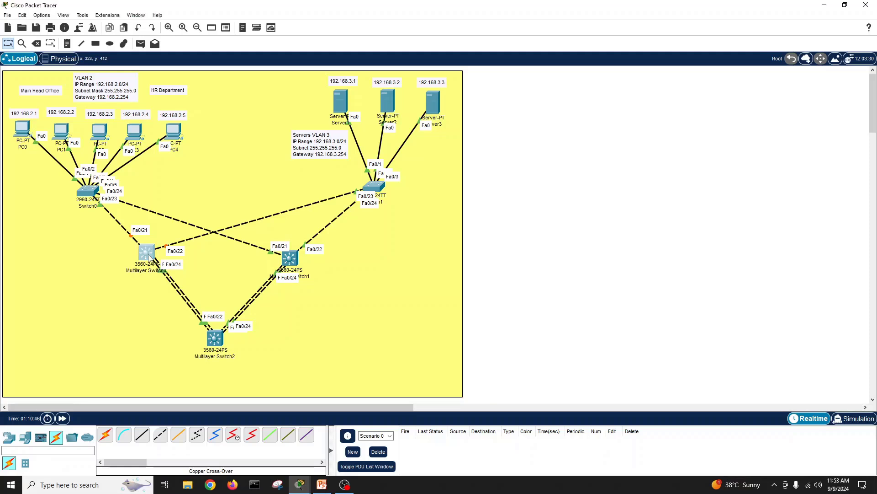
left_click_drag(474, 101, 640, 83)
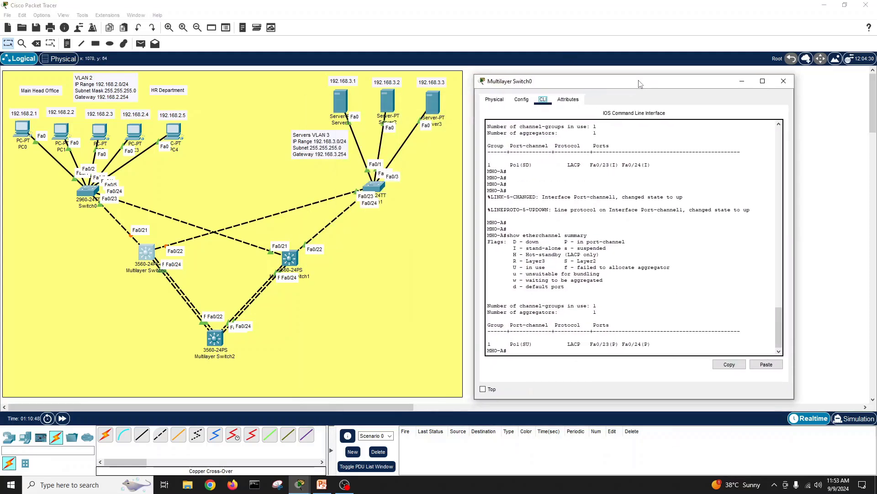
key("Return")
key("Return")
key("Return")
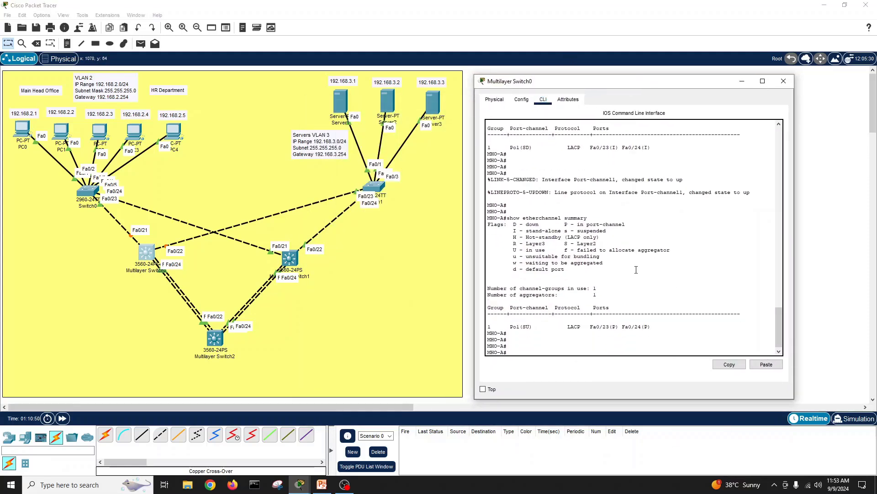
type("show vl")
key("Tab")
key("Return")
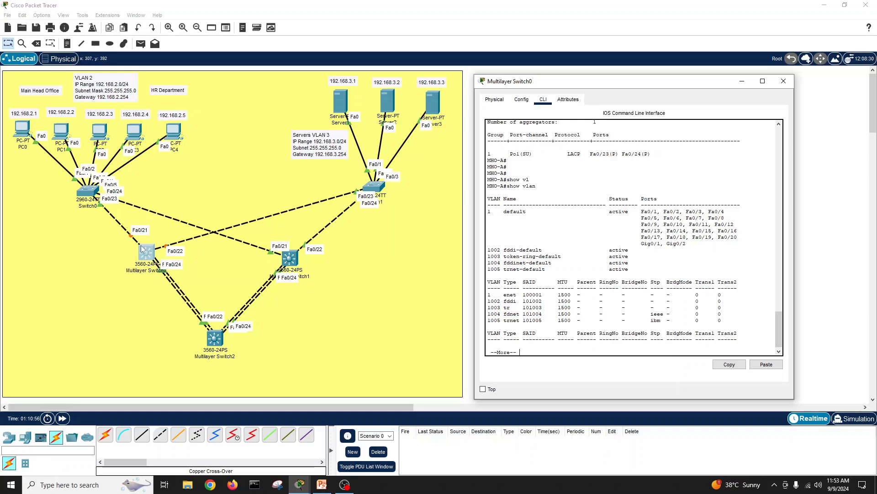
key("space")
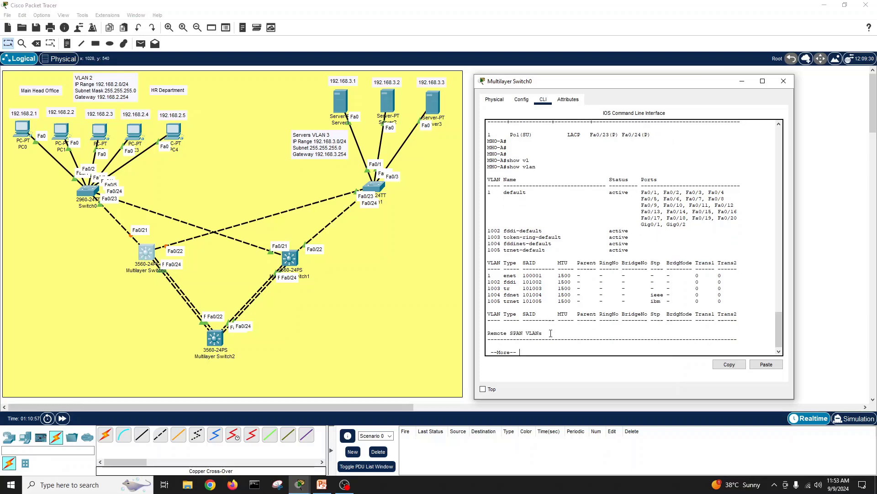
Step: Create VLAN 2 on Multilayer Switch0 and name it HR-department
type("con")
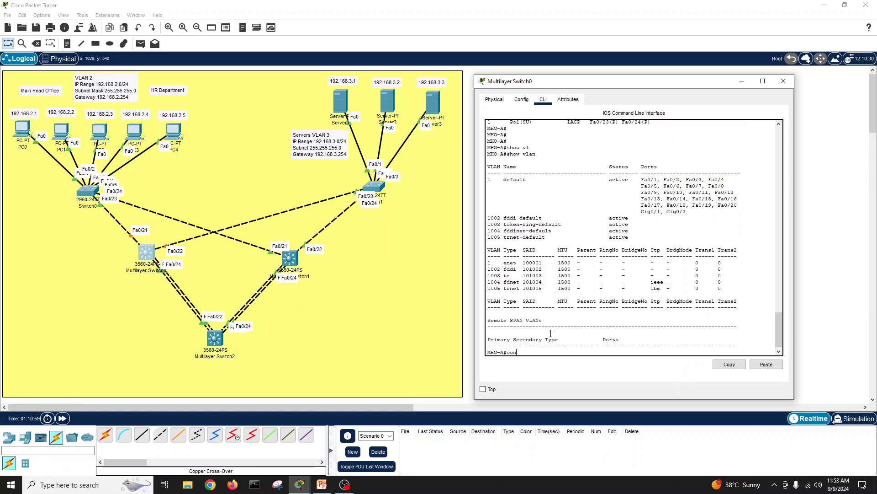
type("f t")
key("Return")
type("vlan")
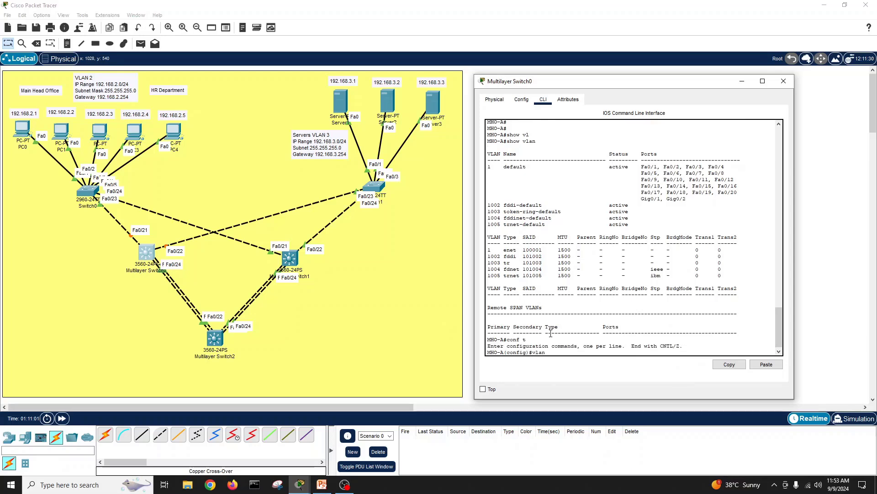
type(" 2")
key("Return")
type("name")
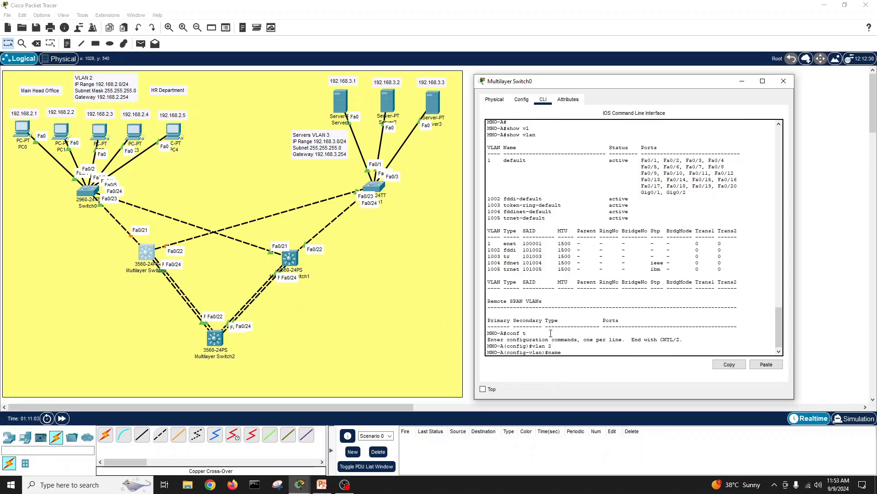
type(" HR departme")
key("BackSpace")
key("BackSpace")
type("epartment")
key("Return")
key("Up")
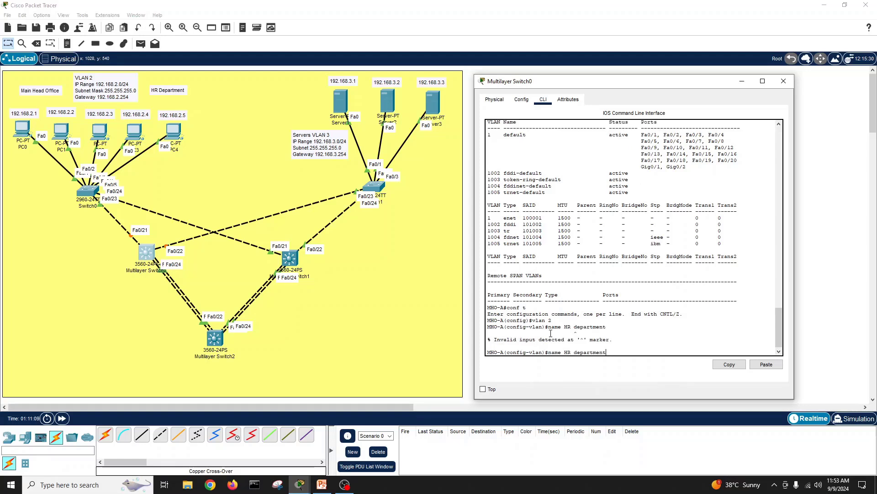
key("Left")
key("Left")
key("Left")
key("Left")
key("Left")
key("Left")
key("Left")
key("Left")
key("Left")
key("Left")
key("BackSpace")
type("-")
key("Return")
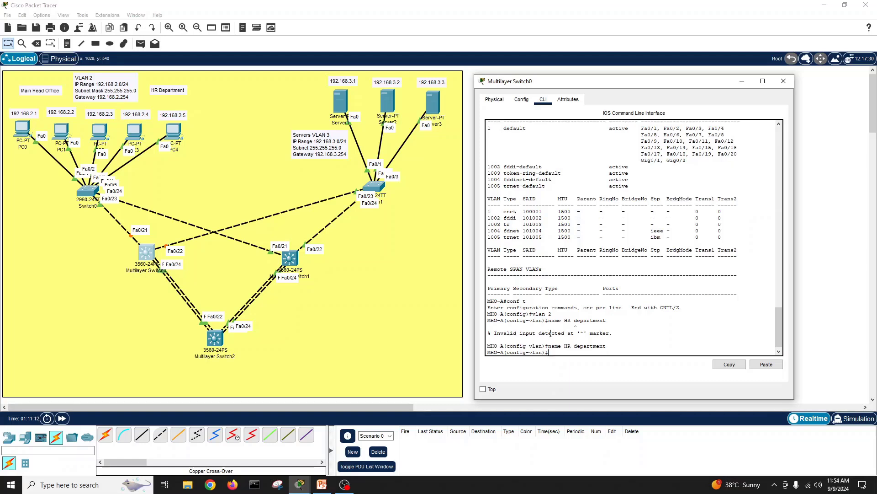
Step: Leave configuration mode and save Multilayer Switch0's configuration with write memory
type("no sh")
key("Return")
type("exit")
key("Return")
type("e")
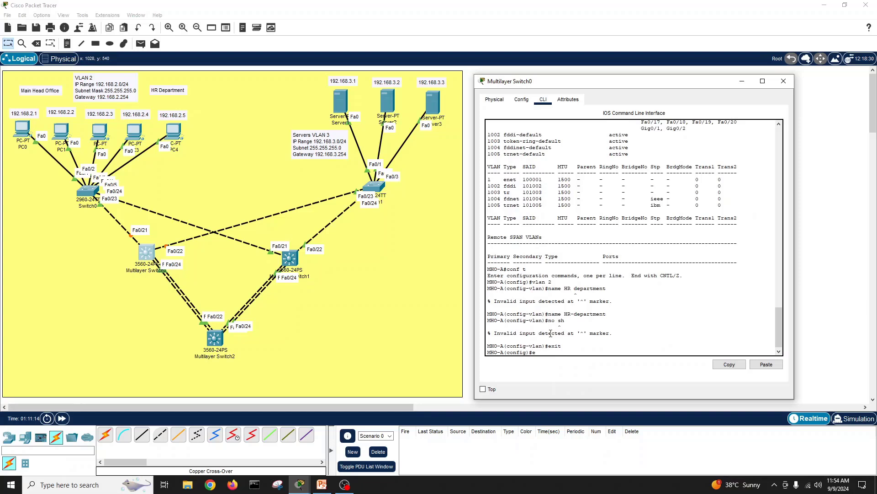
type("xit")
key("Return")
key("Return")
type("wr")
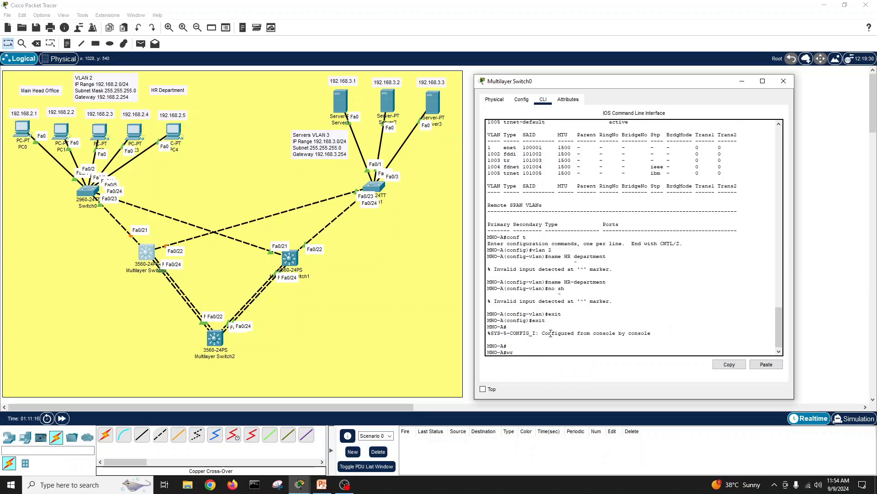
type("i")
key("Tab")
type("me")
key("Tab")
Step: Confirm VLAN 2 HR-department appears in show vlan, then return to PC0's prompt
key("Return")
key("Return")
key("Return")
type("show v")
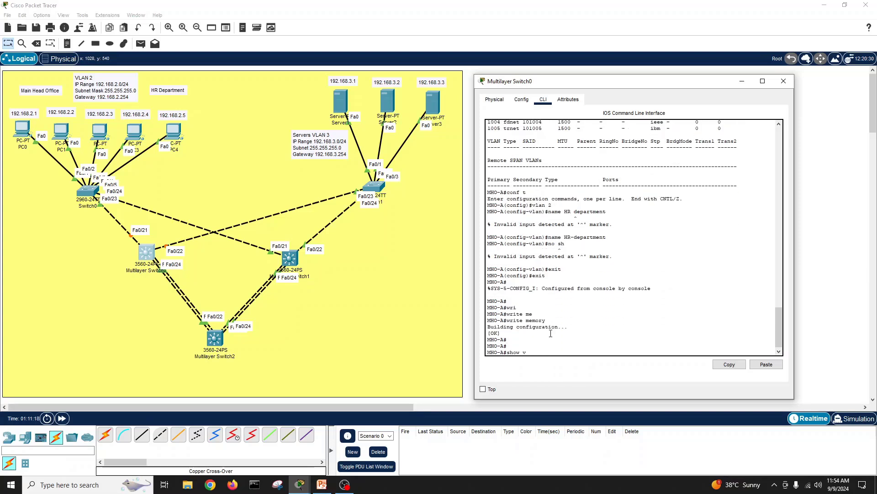
type("l")
key("Tab")
key("Return")
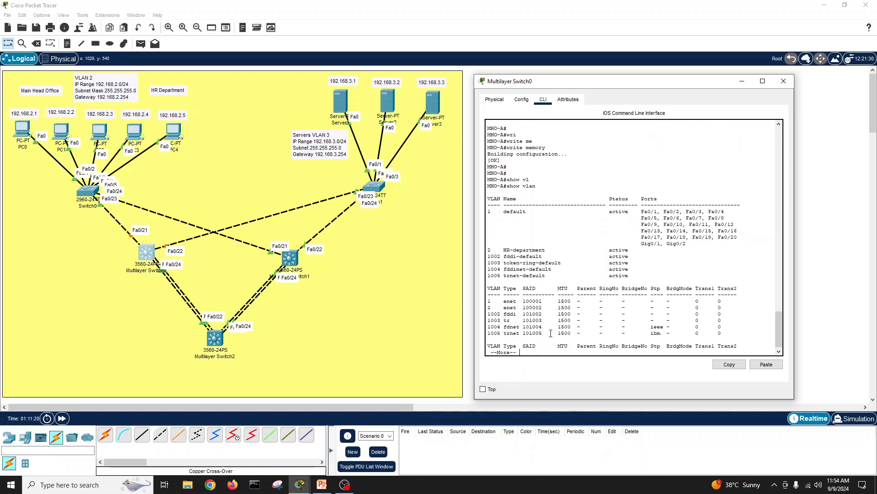
left_click_drag(487, 251, 639, 249)
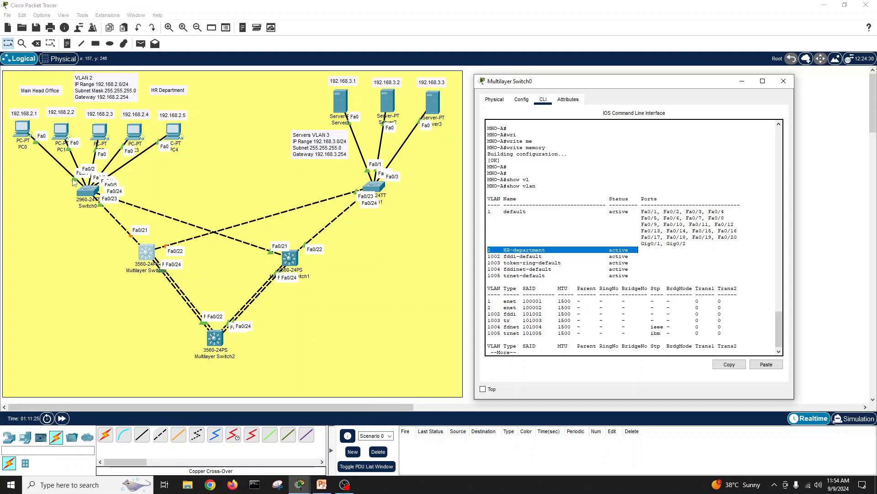
left_click(23, 130)
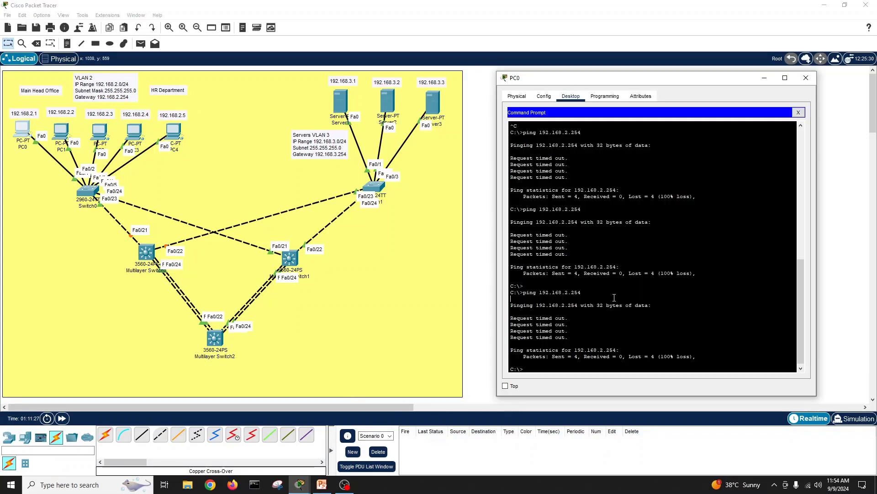
Step: Ping the gateway 192.168.2.254 from PC0 twice, now getting replies with 0% loss
key("Up")
key("Return")
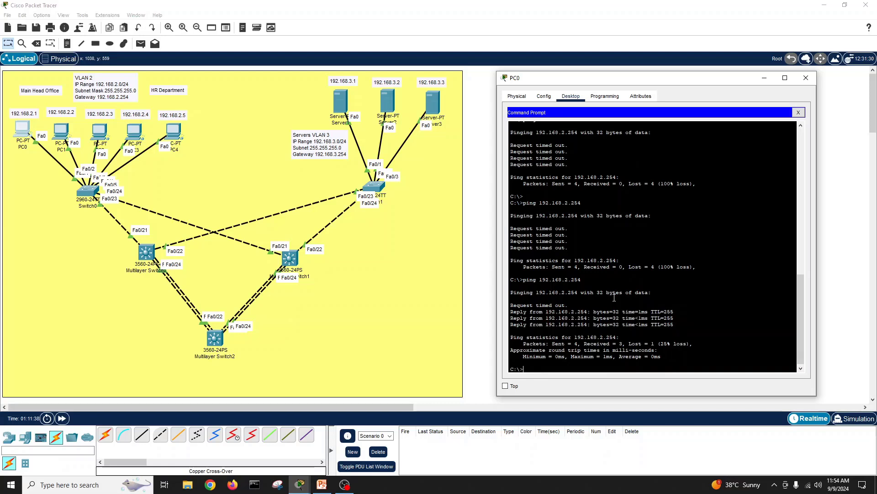
key("Up")
key("Return")
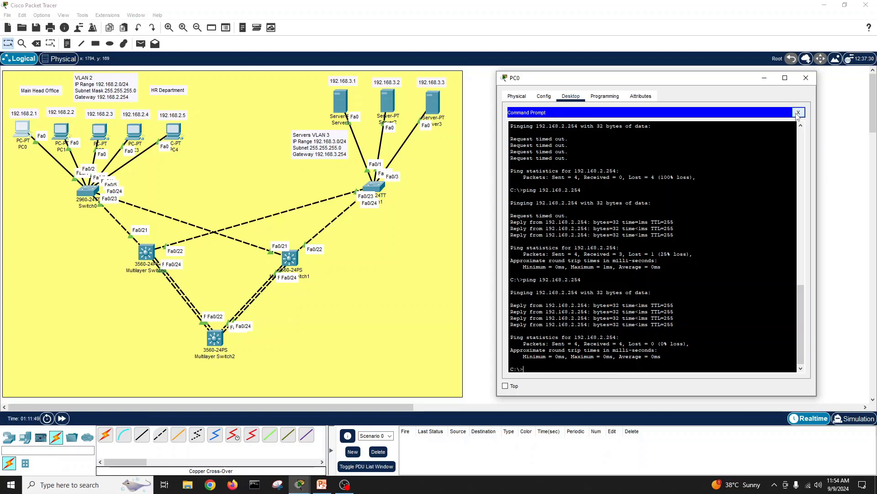
Step: Ping server 192.168.3.1, which returns destination host unreachable
key("Up")
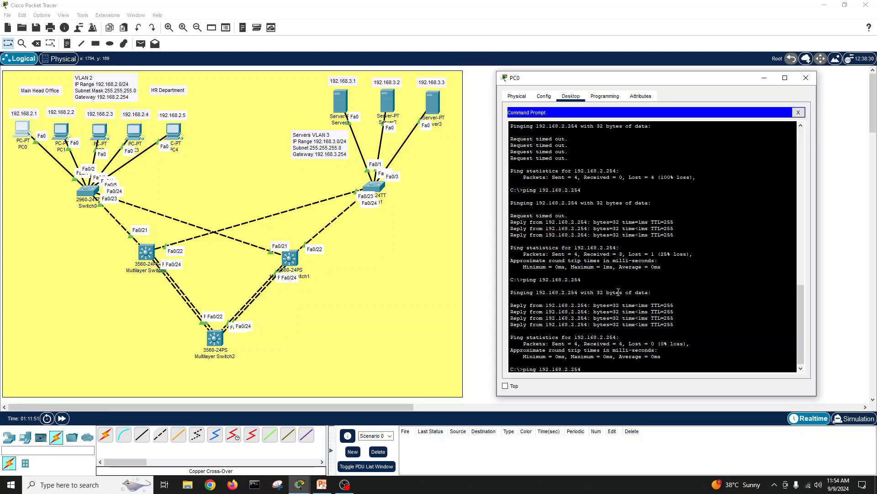
key("BackSpace")
key("BackSpace")
key("BackSpace")
type("3.1")
key("Return")
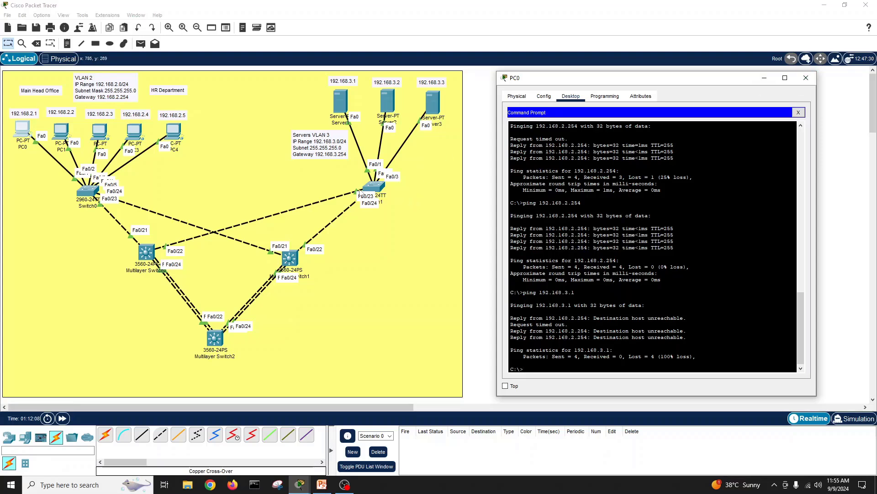
Step: Run show vlan on Switch1 to confirm Server-VLAN 3 on Fa0/1–Fa0/3, then close it
left_click(372, 186)
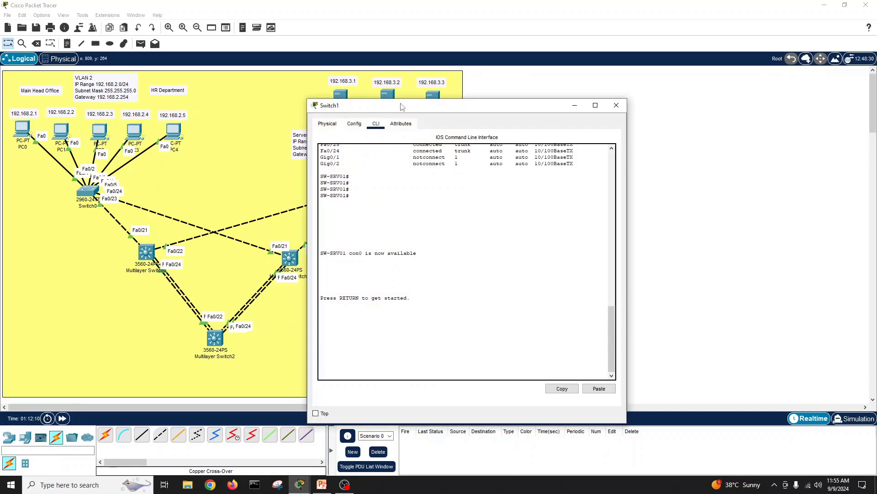
left_click_drag(402, 106, 597, 92)
key("Return")
key("Return")
key("Return")
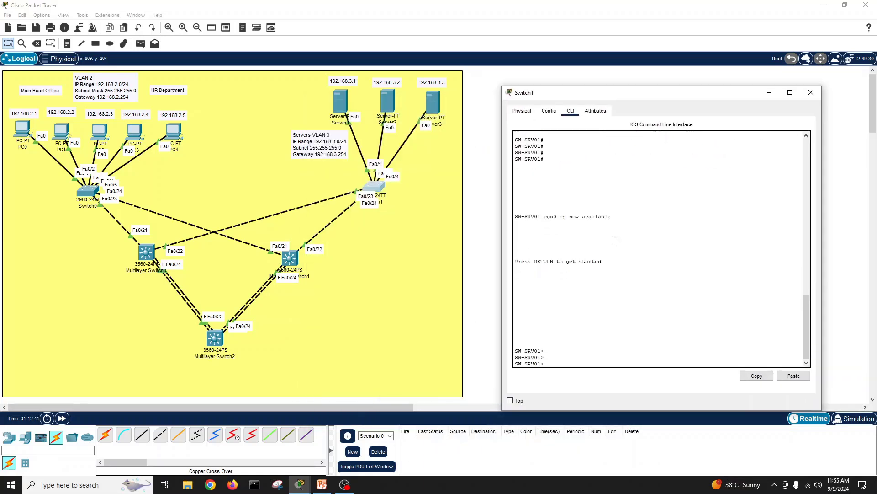
type("en")
key("Return")
key("Return")
key("Return")
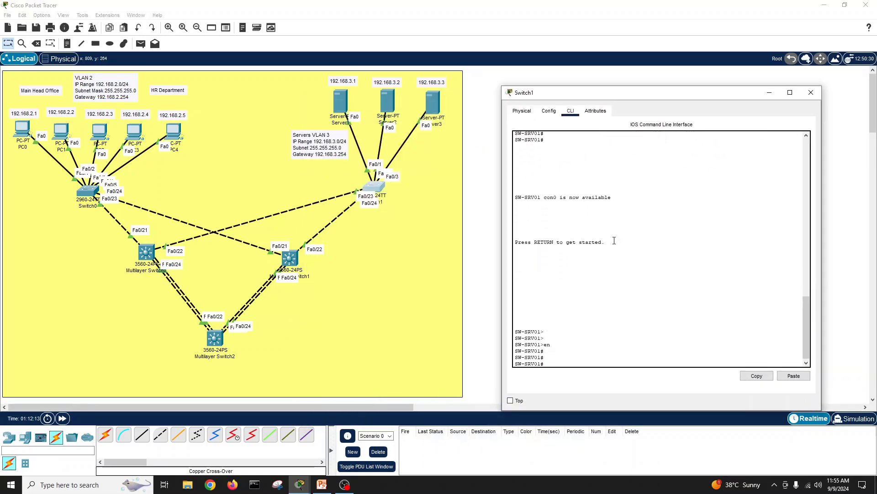
type("show vl")
key("Tab")
key("Return")
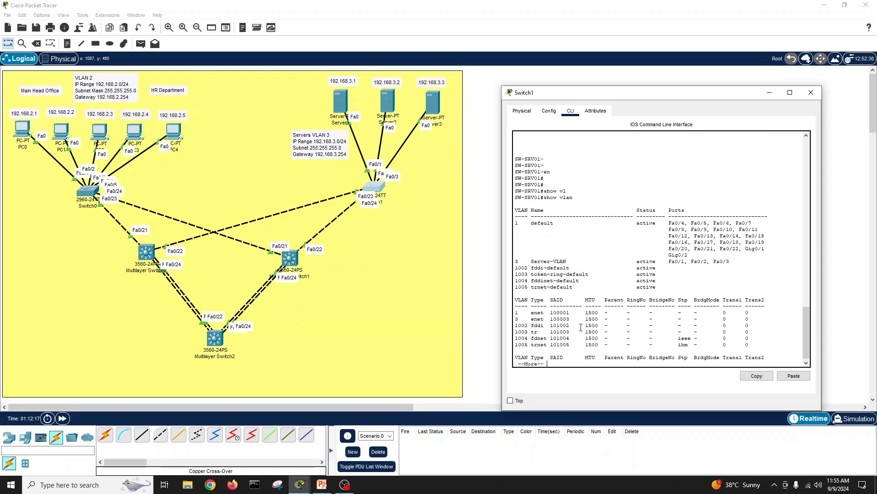
key("space")
key("Return")
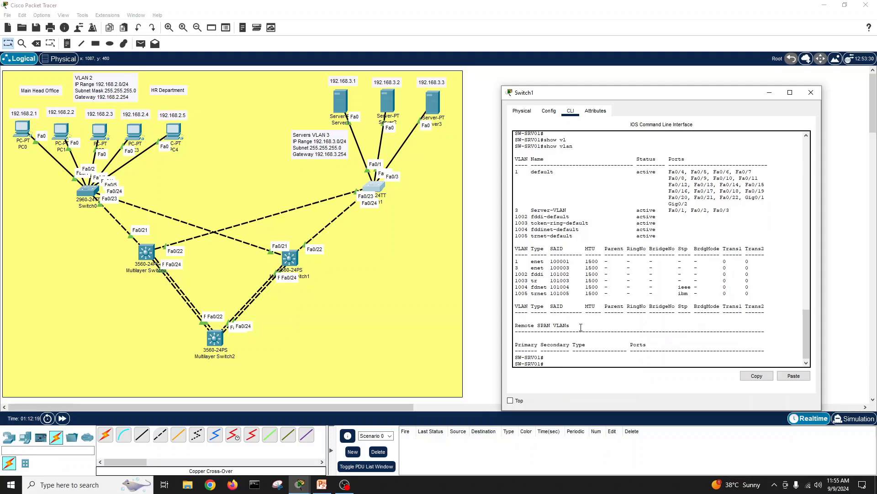
left_click(811, 93)
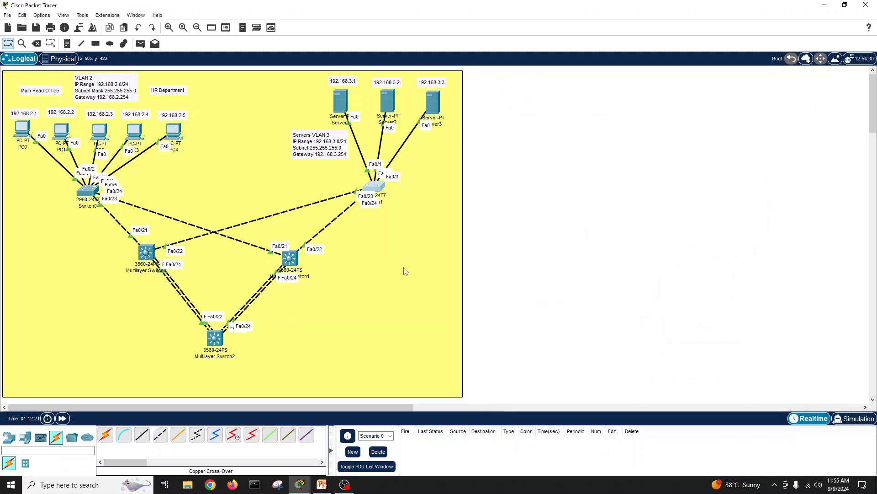
Step: Open Multilayer Switch1's CLI and review its current VLAN table with show vlan
left_click(291, 258)
left_click_drag(442, 109, 660, 89)
left_click(639, 237)
key("Return")
key("Return")
key("Return")
key("Return")
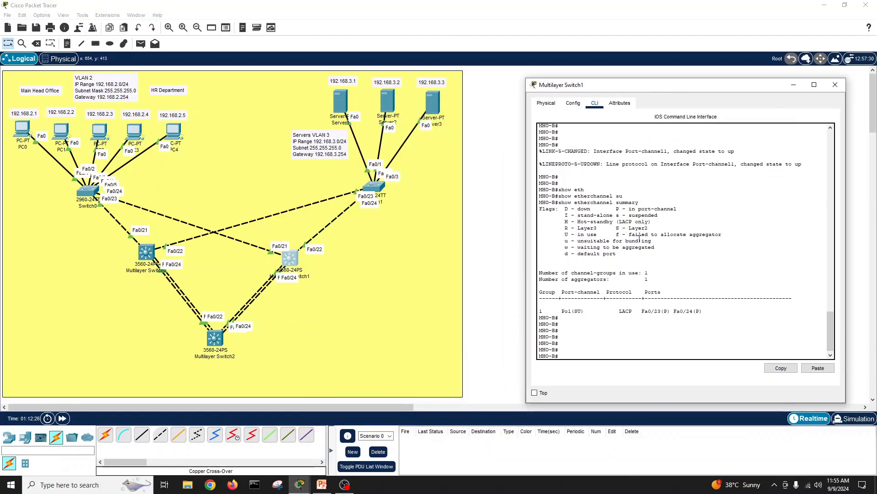
type("co")
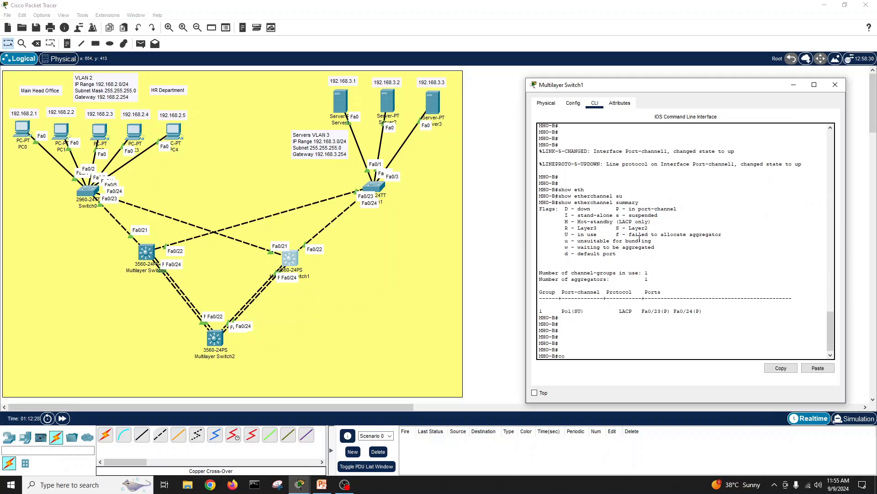
type("nf t")
key("Return")
key("Return")
key("Return")
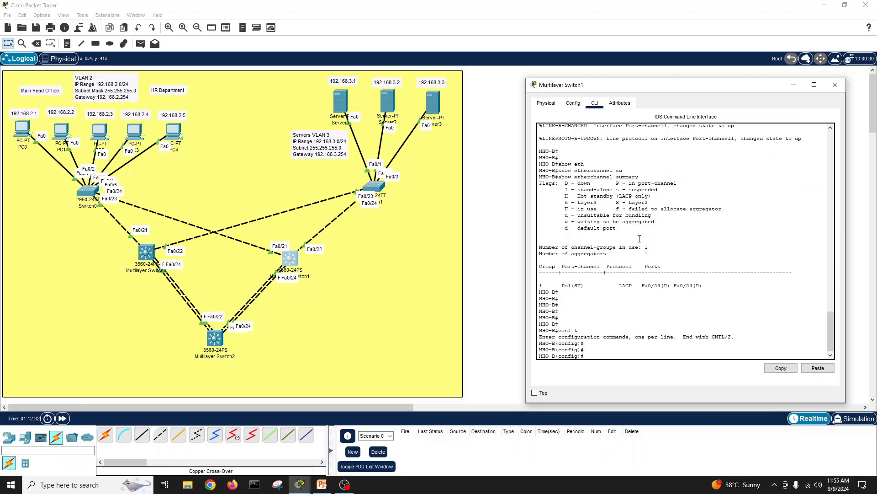
type("exit")
key("Return")
key("Return")
key("Return")
key("Return")
type("show vl")
key("Tab")
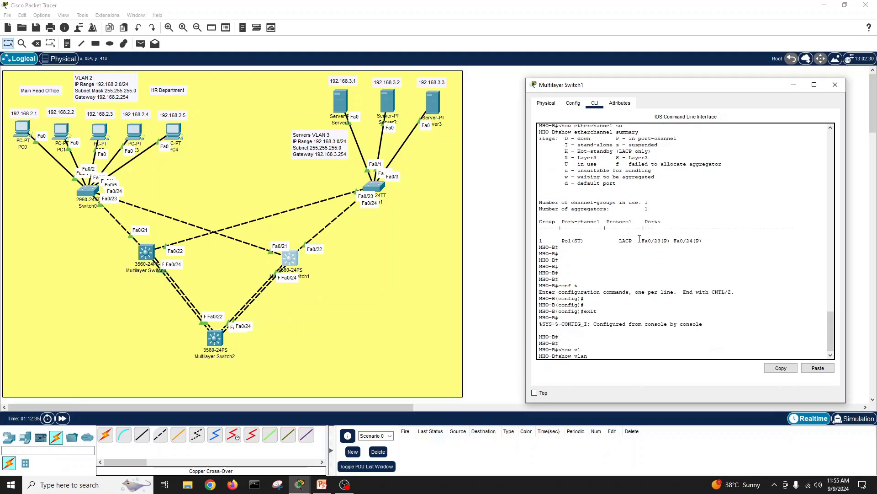
key("Return")
key("space")
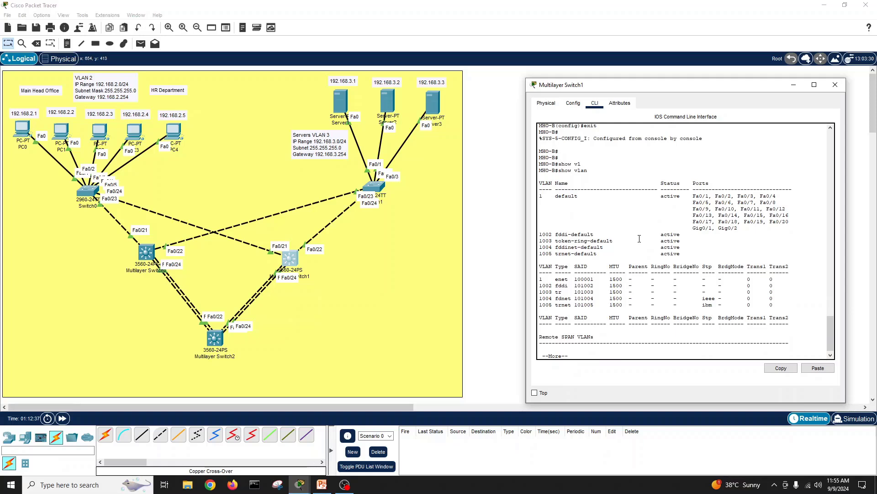
Step: In global configuration, create VLAN 3 and name it SRV-VLAN
type("conf t")
key("Return")
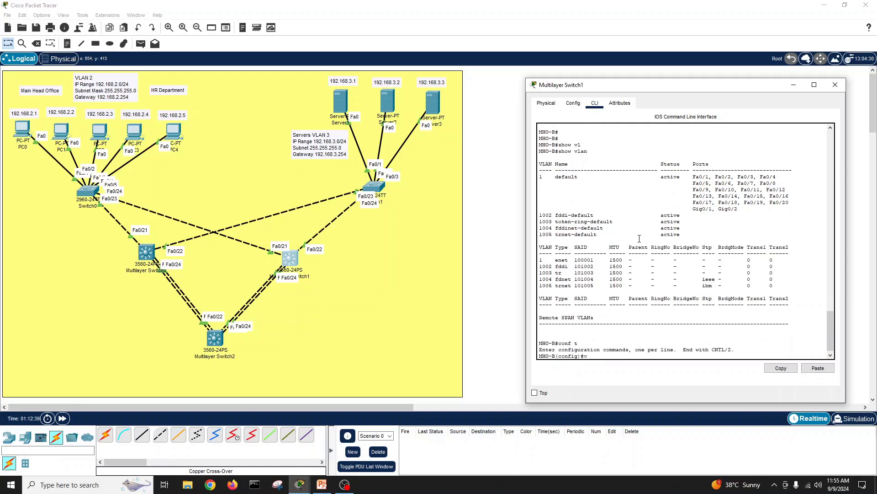
type("vlan 3")
key("Return")
type("naem S")
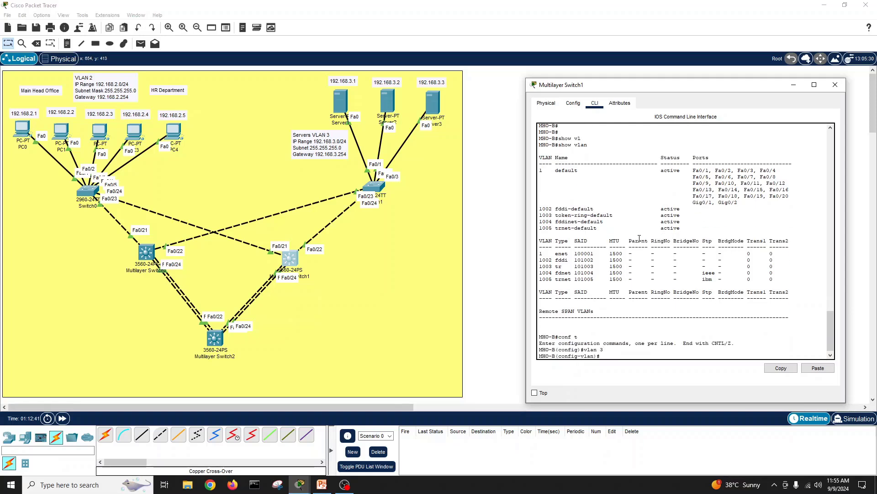
key("BackSpace")
key("BackSpace")
key("BackSpace")
key("BackSpace")
key("Tab")
type("SR")
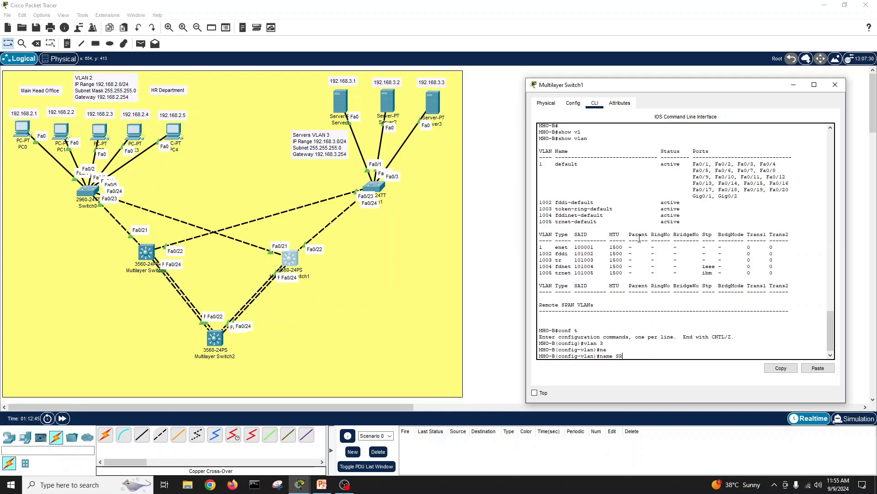
type("V-VLAN")
key("Return")
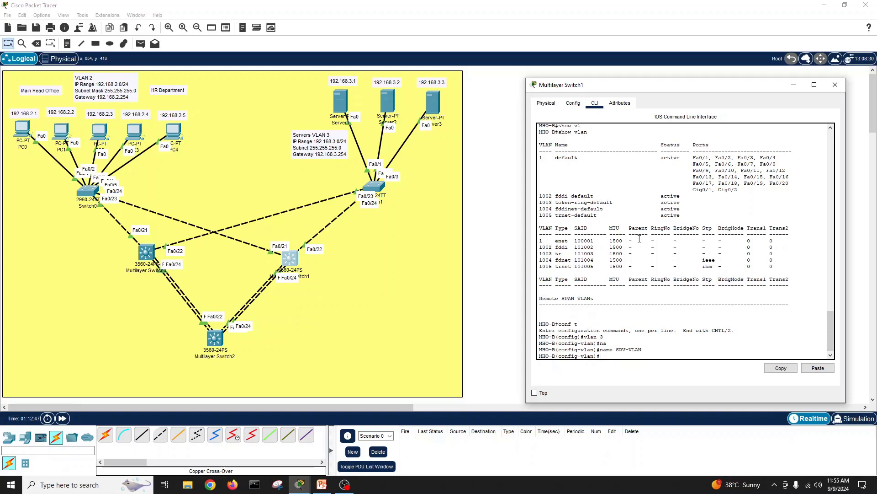
type("no sh")
key("Return")
type("exit")
key("Return")
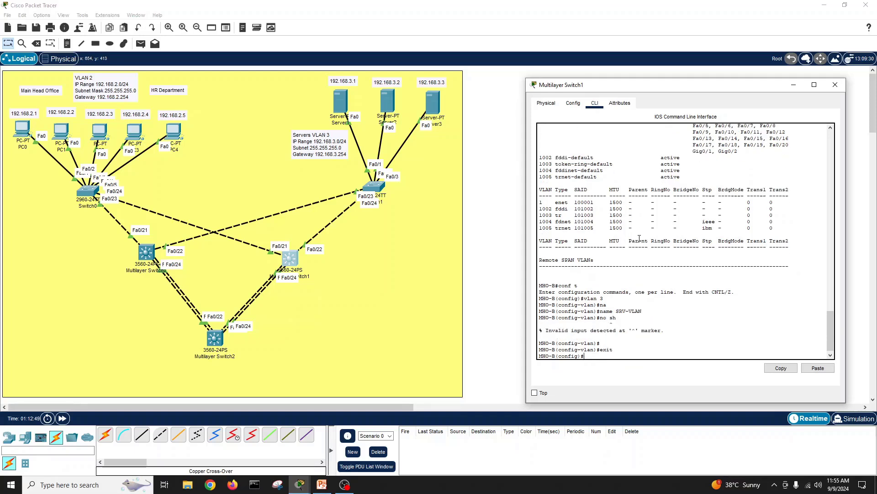
key("Return")
key("Return")
Step: Save the configuration with write memory and confirm VLAN 3 SRV-VLAN appears in show vlan
key("Return")
type("e")
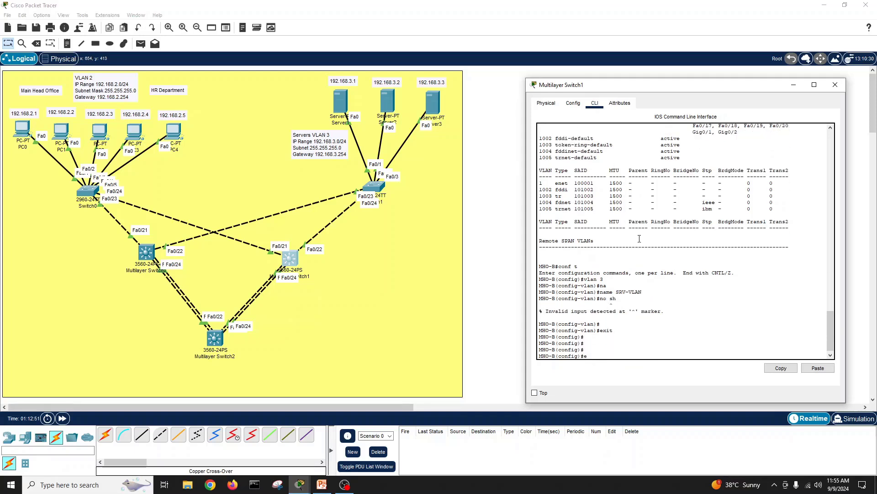
type("xit")
key("Return")
key("Return")
type("wri")
key("Tab")
type("me")
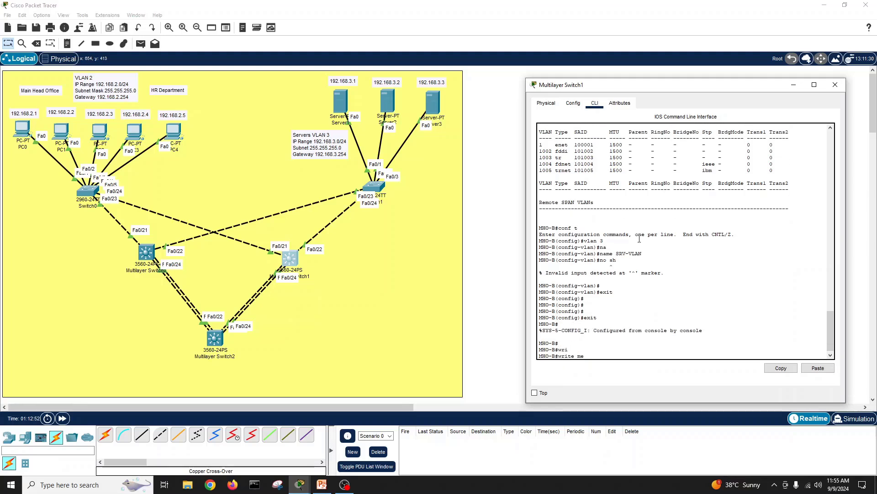
key("Tab")
key("Return")
key("Return")
key("Return")
key("Return")
type("show vl")
key("Tab")
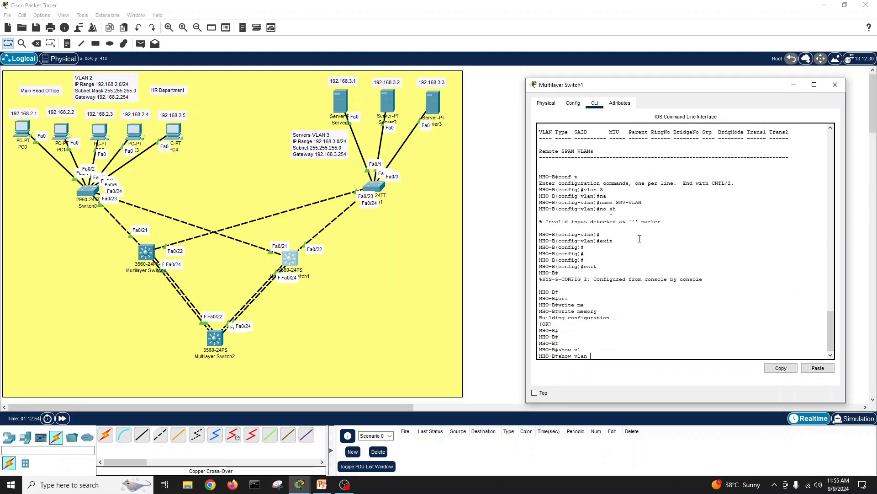
key("Return")
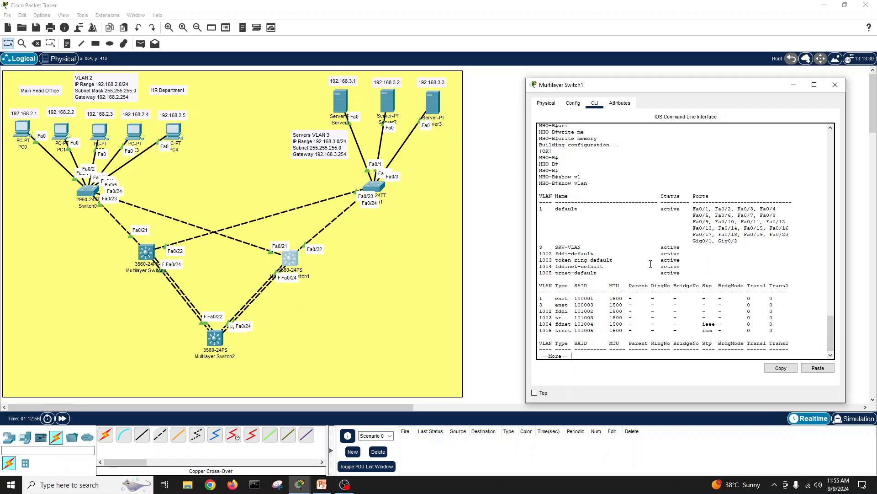
key("space")
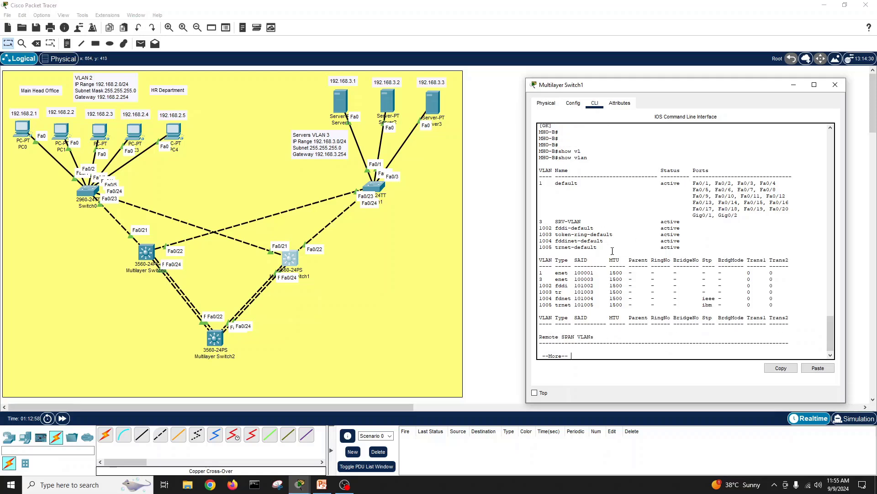
Step: On Server1, run ipconfig (192.168.3.1, gateway 192.168.3.254) and ping 192.168.3.254, which times out
left_click(836, 86)
left_click(333, 110)
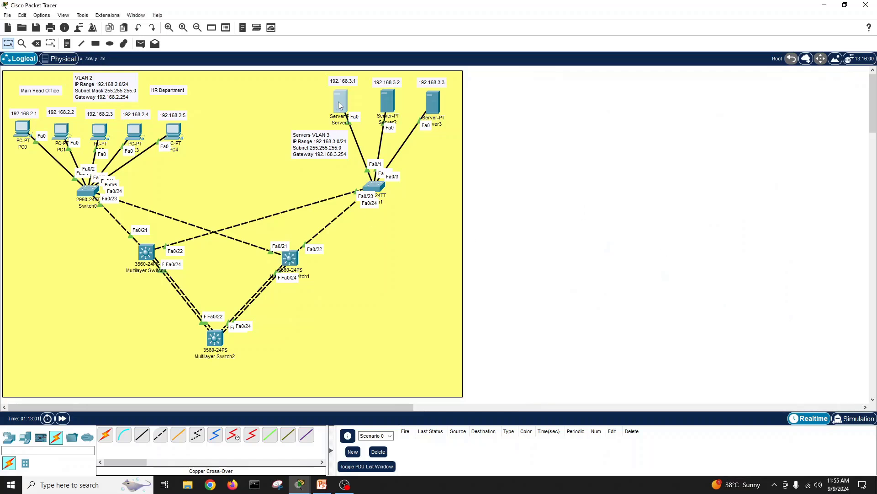
left_click_drag(523, 105, 761, 71)
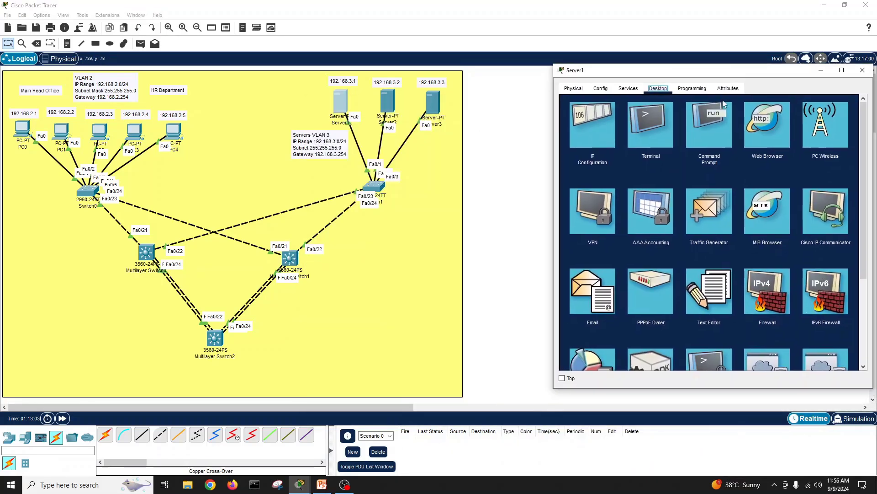
left_click(711, 126)
type("pconfig")
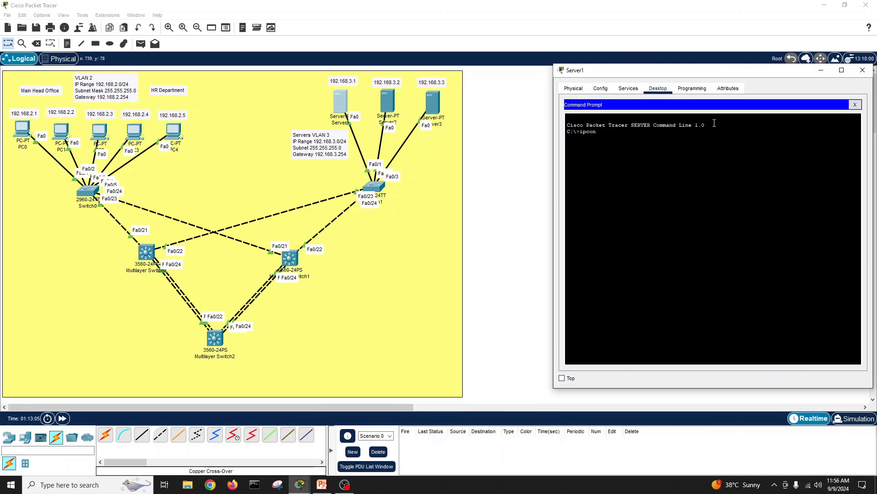
key("Return")
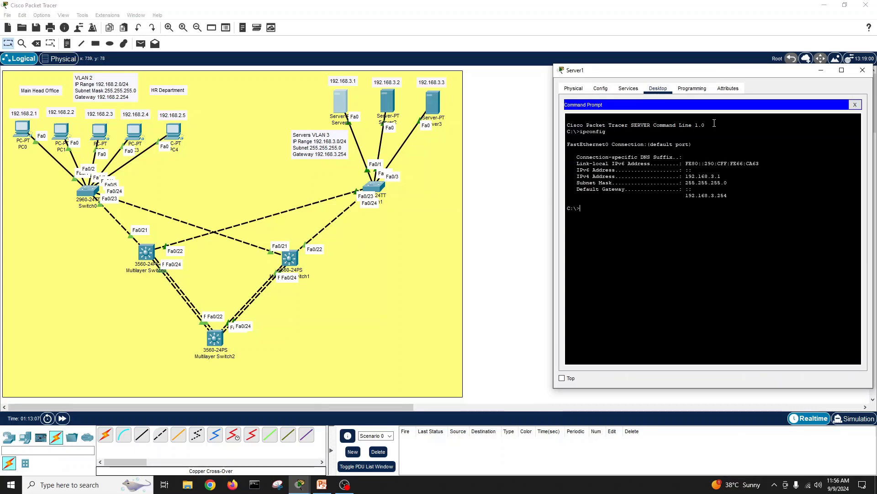
type("ping 192.168.3.254")
key("Return")
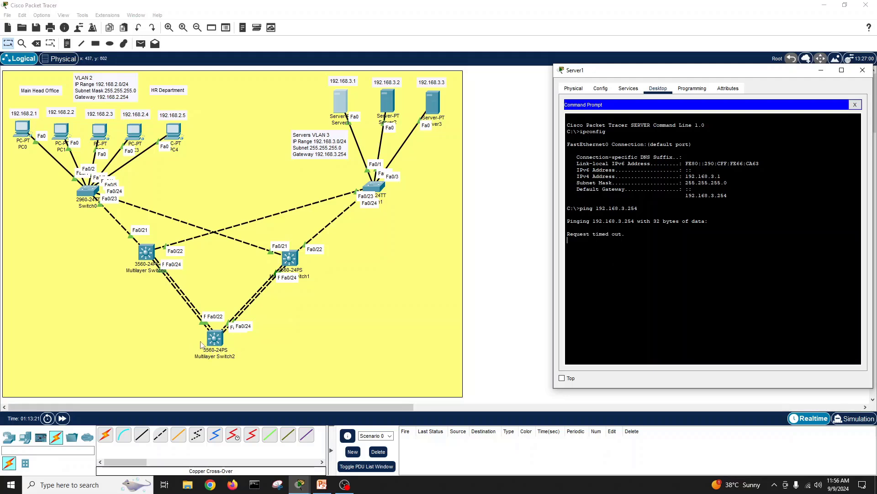
Step: On Multilayer Switch2, list interfaces with show ip int brief, noting Vlan2 at 192.168.2.254
left_click(213, 342)
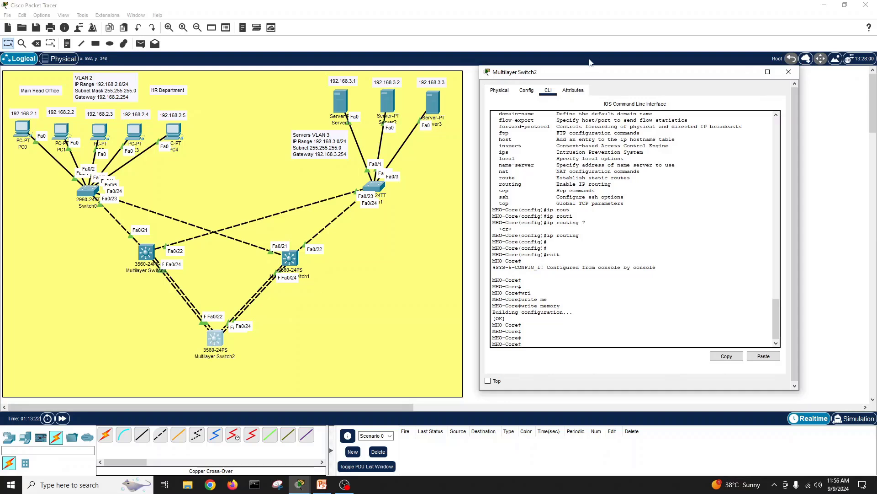
left_click_drag(589, 74, 573, 84)
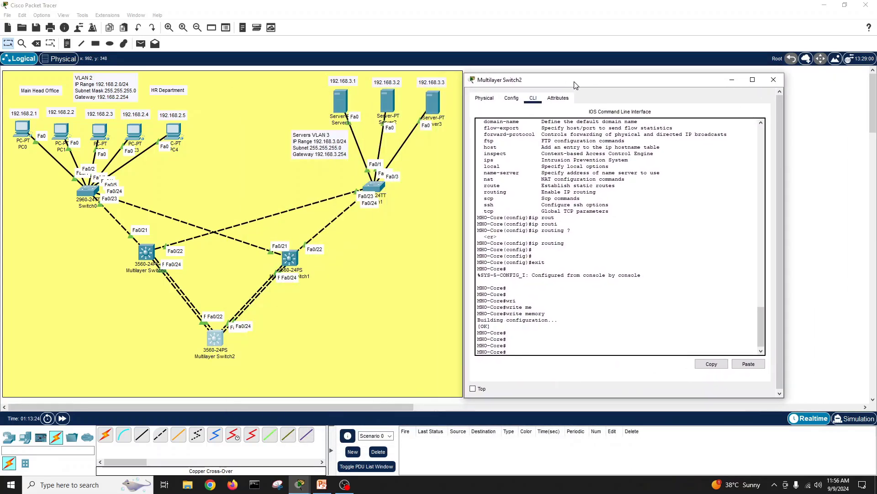
type("show int vl")
key("Tab")
type("?")
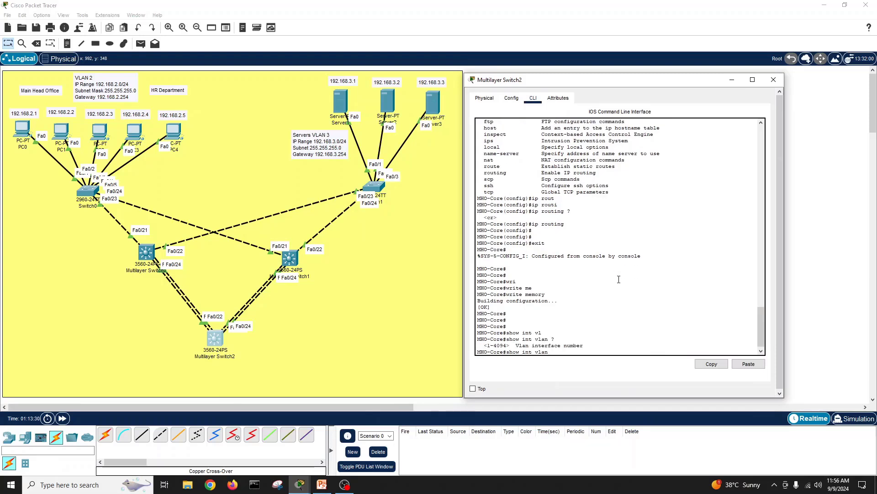
key("BackSpace")
key("BackSpace")
key("BackSpace")
key("BackSpace")
type("p int bri")
key("Tab")
key("Return")
key("Return")
key("Return")
key("Return")
key("Return")
key("Return")
key("Return")
key("Return")
key("Return")
key("Return")
key("Return")
key("Return")
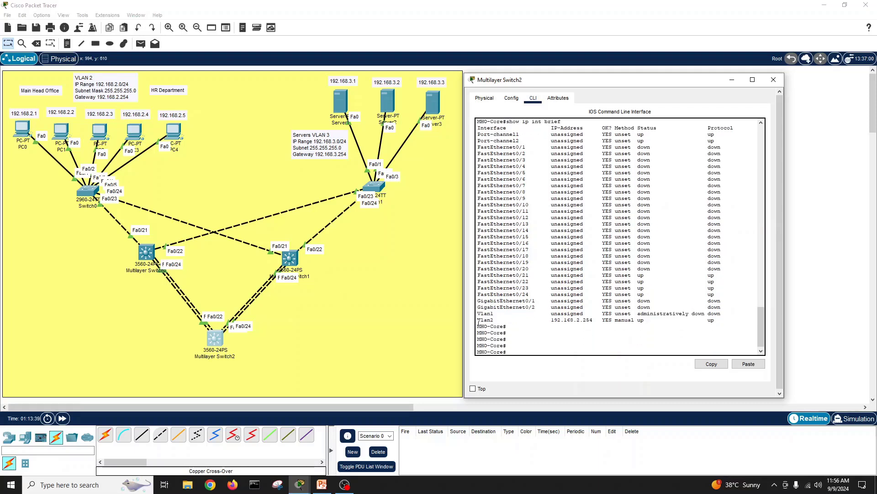
left_click_drag(478, 322, 716, 322)
left_click(517, 350)
Step: Create VLAN 3 named SRv-LAN on the core switch
type("conf t")
key("Return")
type("vla")
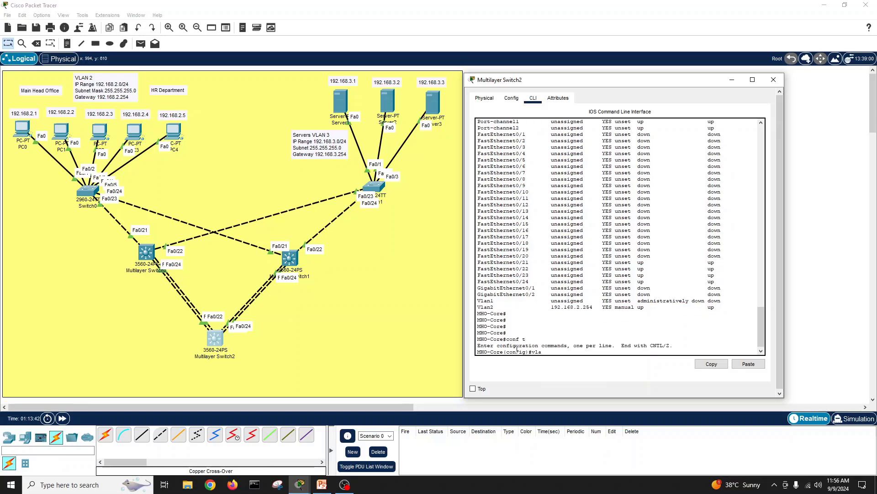
type("n 3")
key("Return")
type("name ")
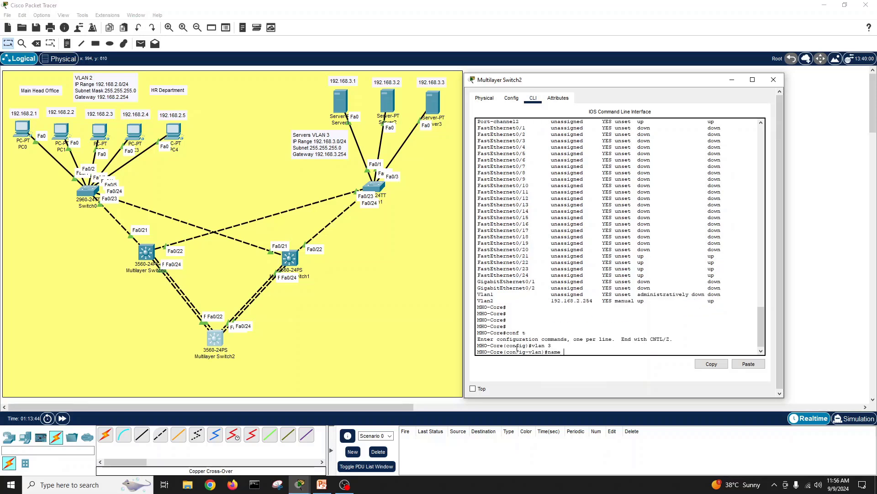
type("SRv")
type("-LAN")
key("Return")
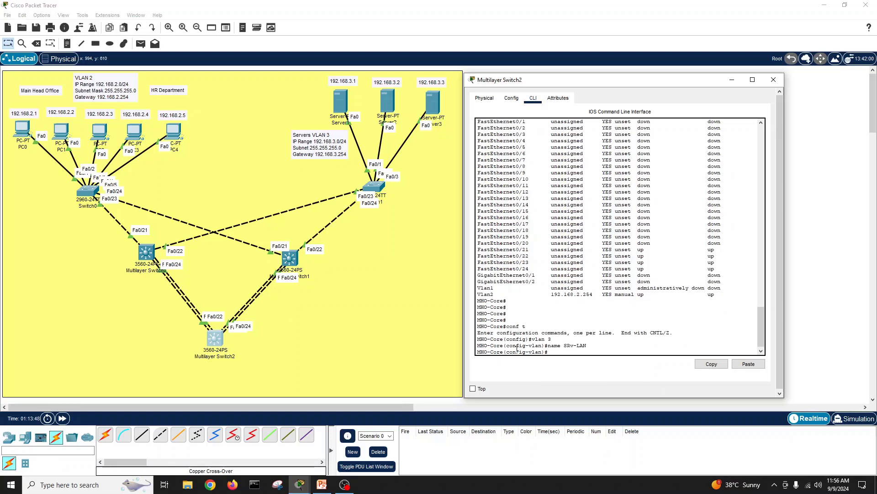
type("exit")
key("Return")
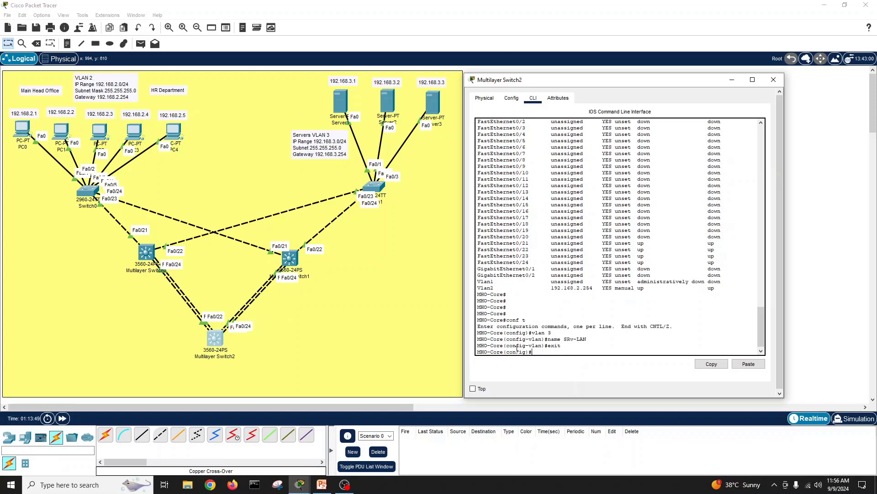
Step: Give interface vlan 3 the address 192.168.3.254 255.255.255.0 and bring it up
type("int vla")
key("Tab")
type("3")
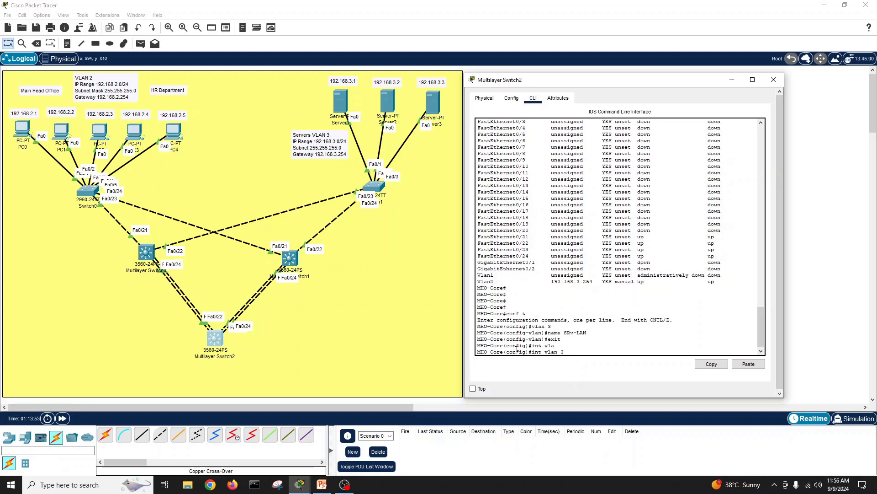
key("Return")
type("ip a")
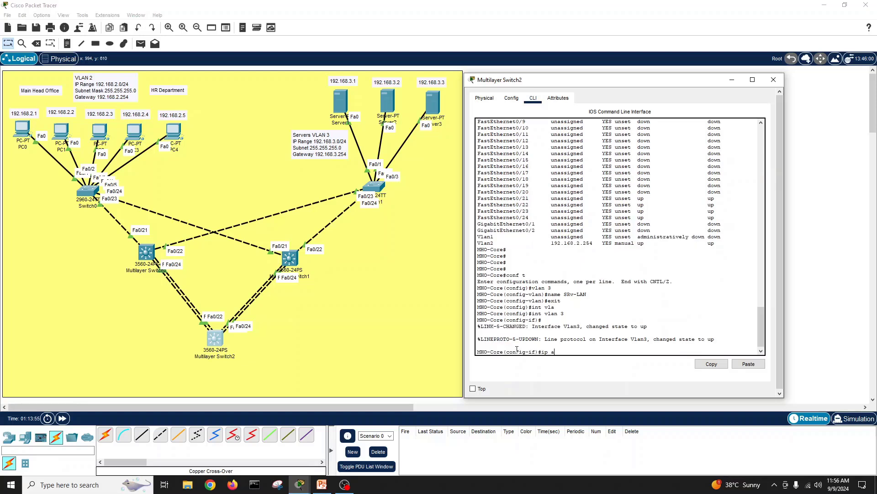
type("dd 192.168.3.254 255.25")
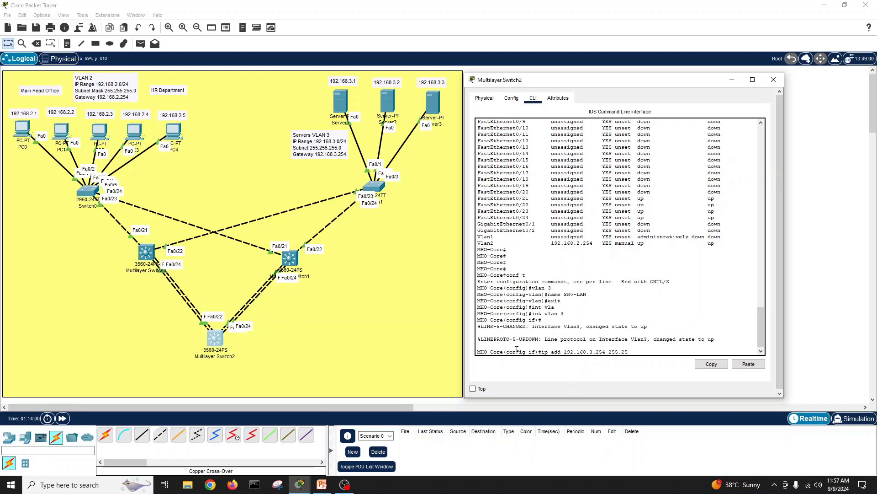
type("5.255.0")
key("Return")
type("no s")
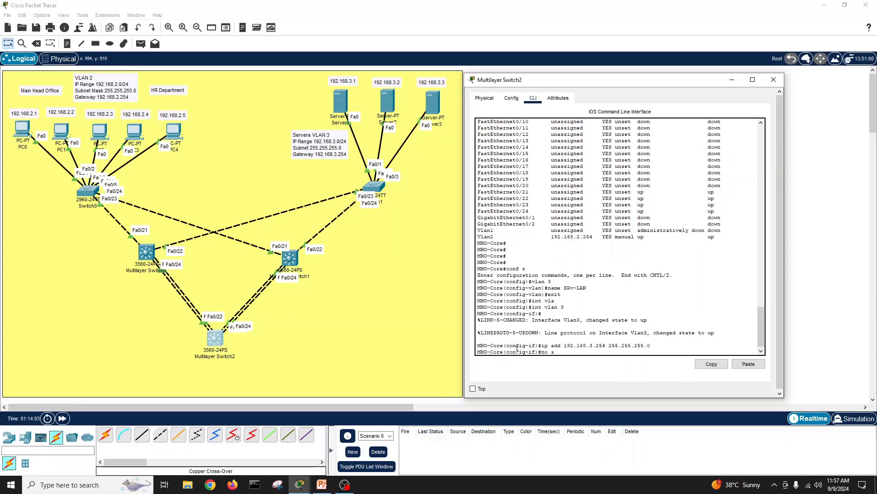
type("h")
key("Return")
key("Return")
key("Return")
type("exit")
key("Return")
type("exit")
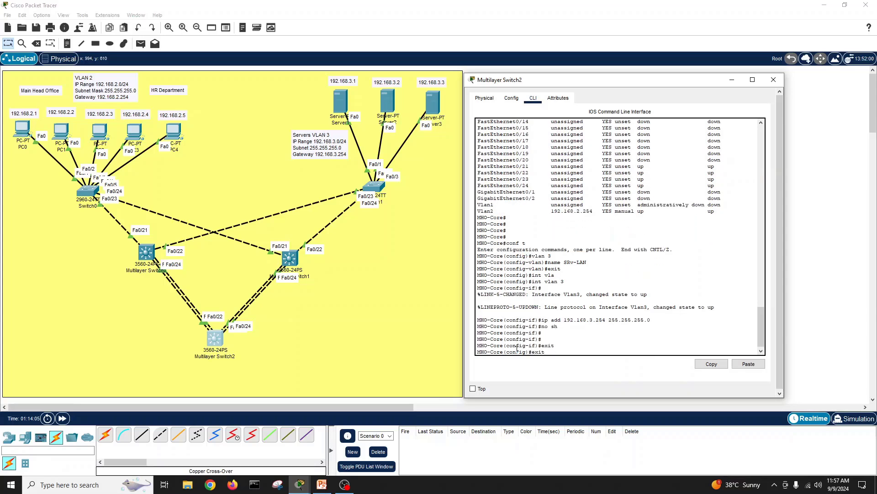
key("Return")
Step: Save the core switch configuration with write memory
key("Return")
key("Return")
type("wri")
key("Tab")
type("m")
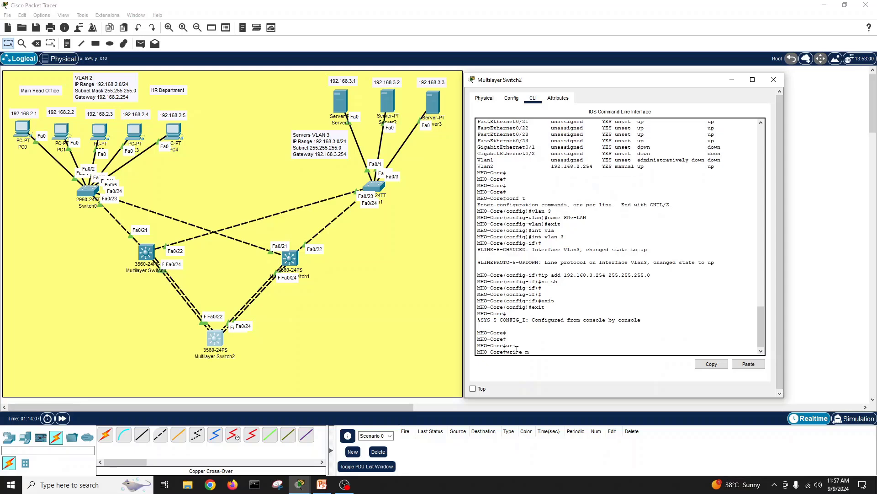
type("e")
key("Tab")
key("Return")
key("Return")
key("Return")
key("Return")
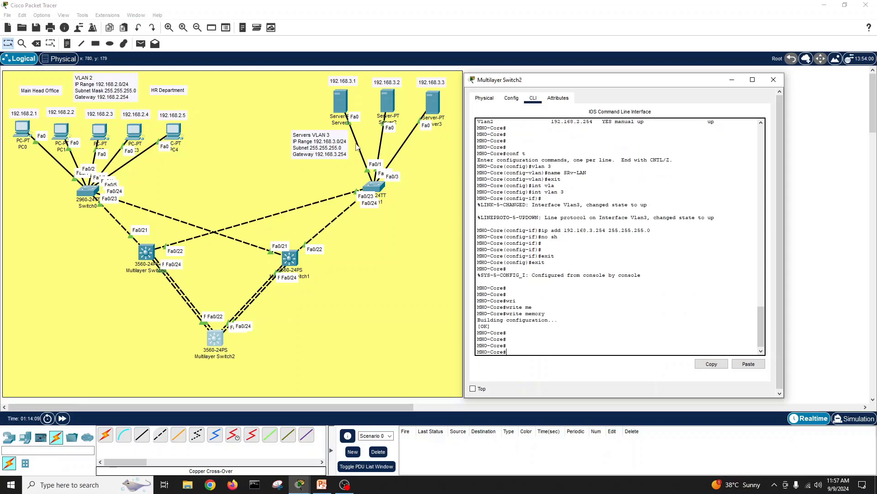
left_click(341, 102)
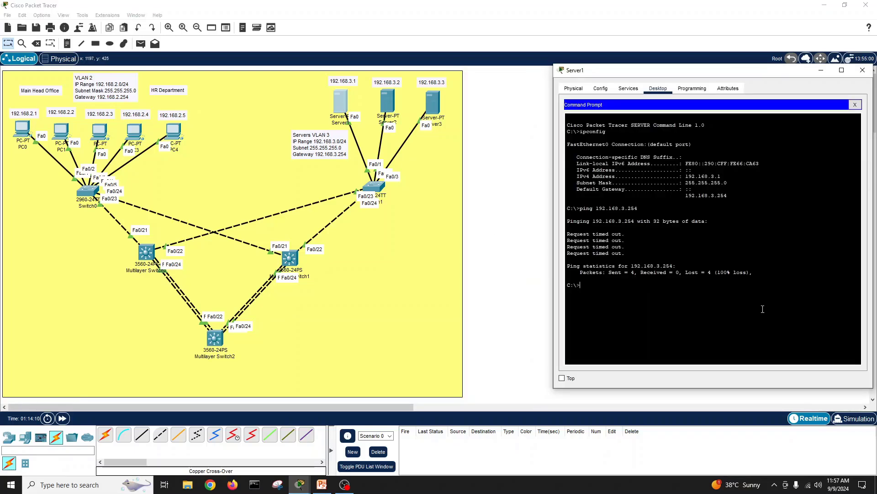
Step: Rerun the ping to 192.168.3.254 from Server1, now getting replies, and close its window
key("Up")
key("Return")
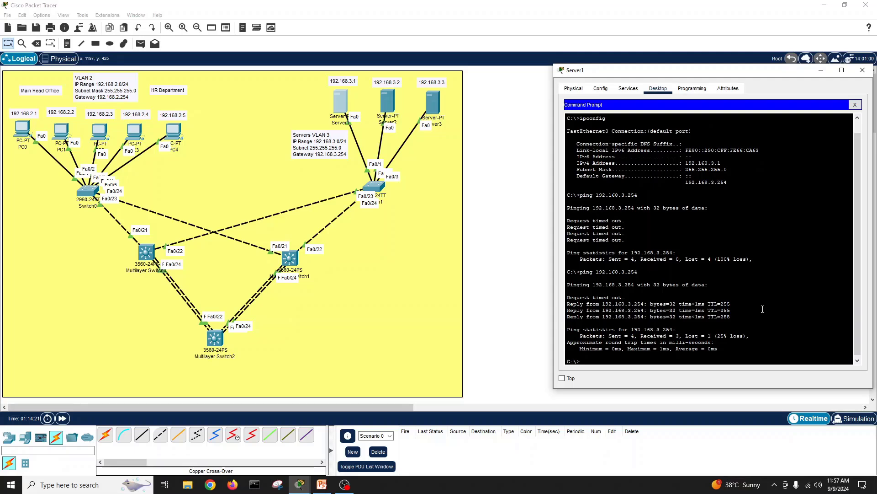
left_click(862, 69)
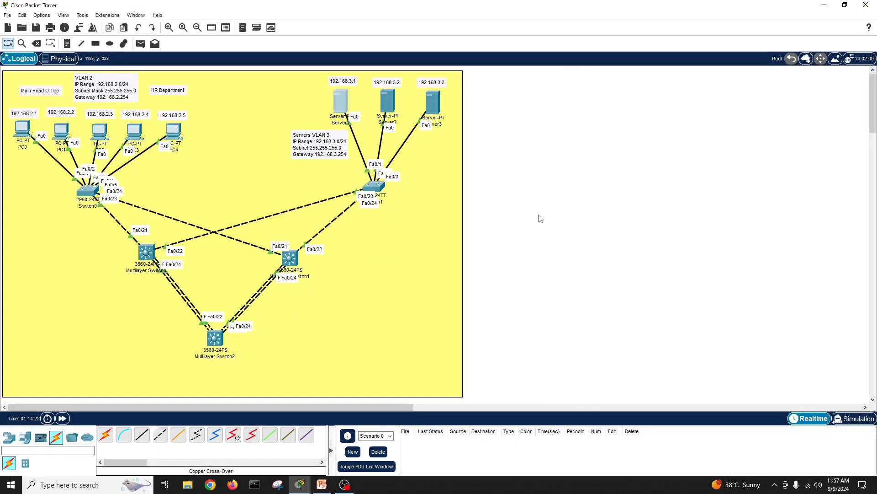
Step: From PC0, ping the servers at 192.168.3.1, 192.168.3.2 and 192.168.3.3
left_click(19, 137)
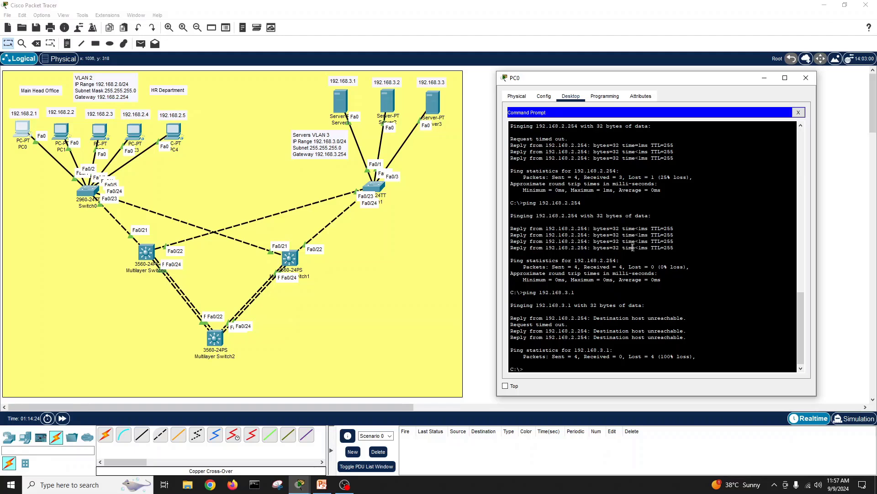
key("Return")
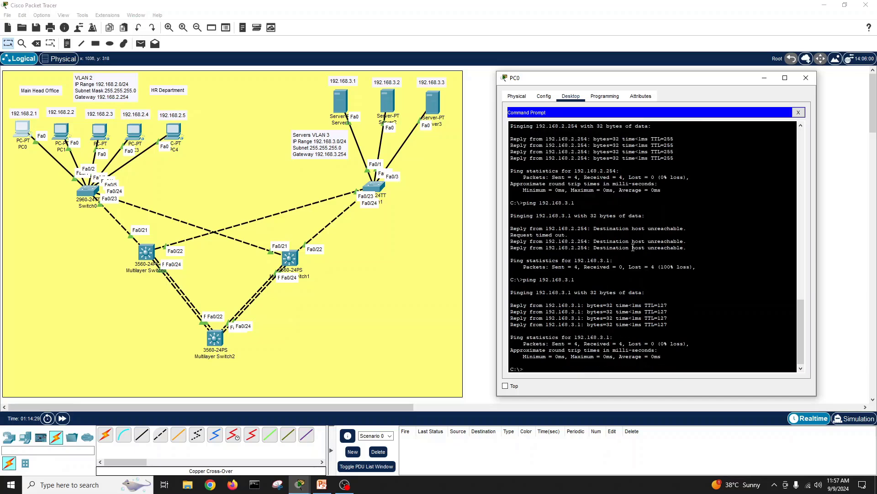
key("Up")
key("BackSpace")
type("2.168.3.2")
key("Return")
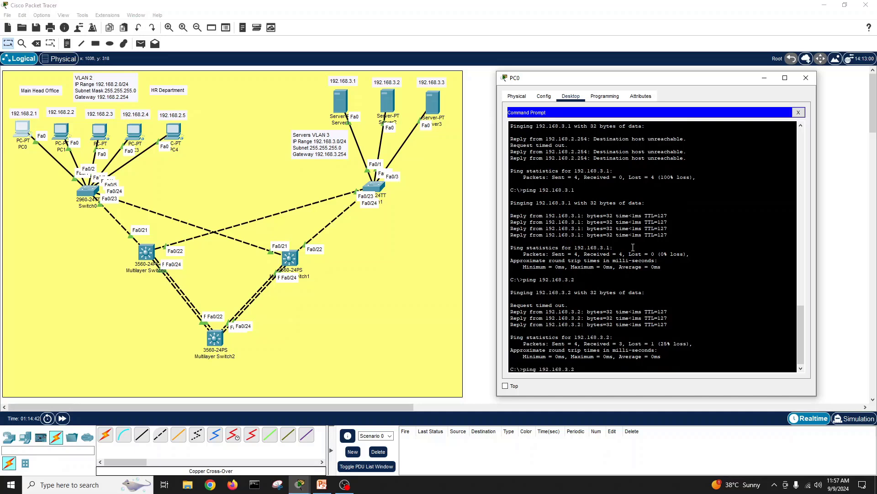
type("3")
key("Return")
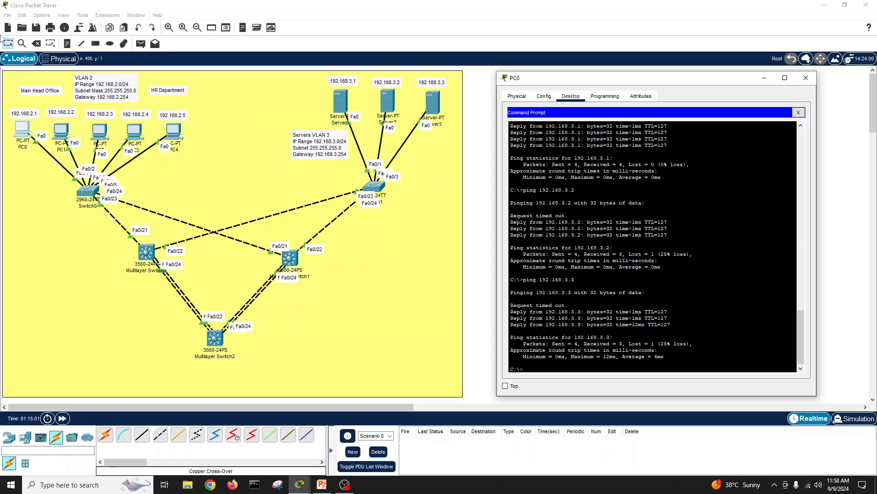
Step: Save the topology as Office network.pkt in Documents and switch to PowerPoint
left_click(13, 17)
left_click(10, 15)
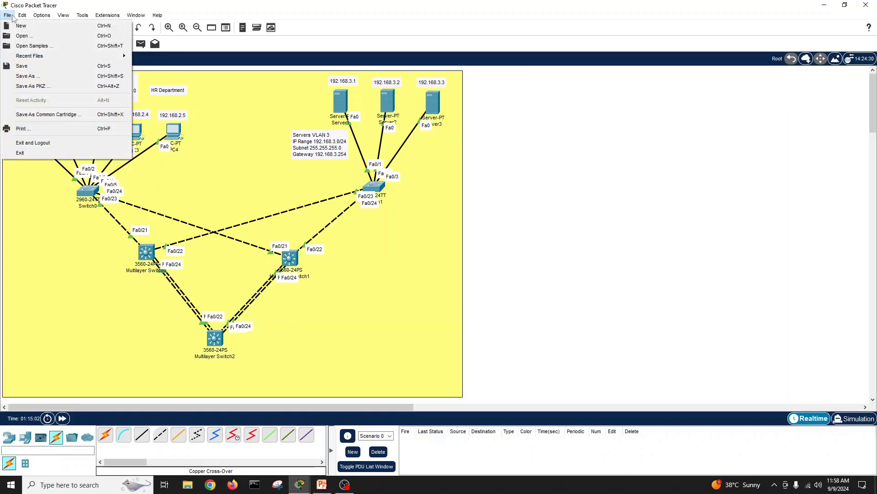
left_click(35, 77)
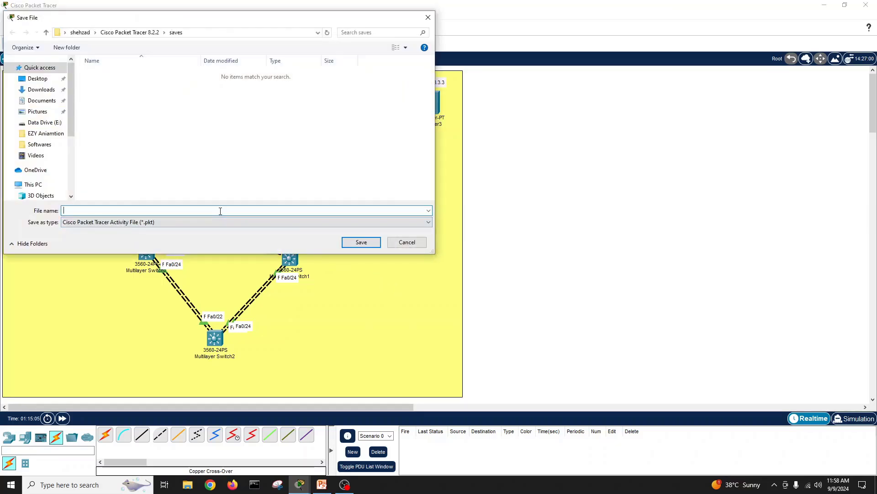
type("Office network")
left_click(40, 101)
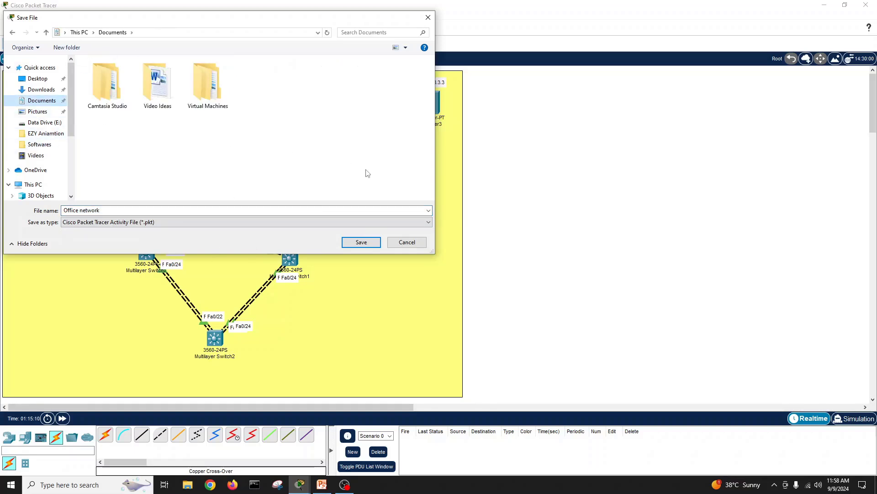
left_click(367, 242)
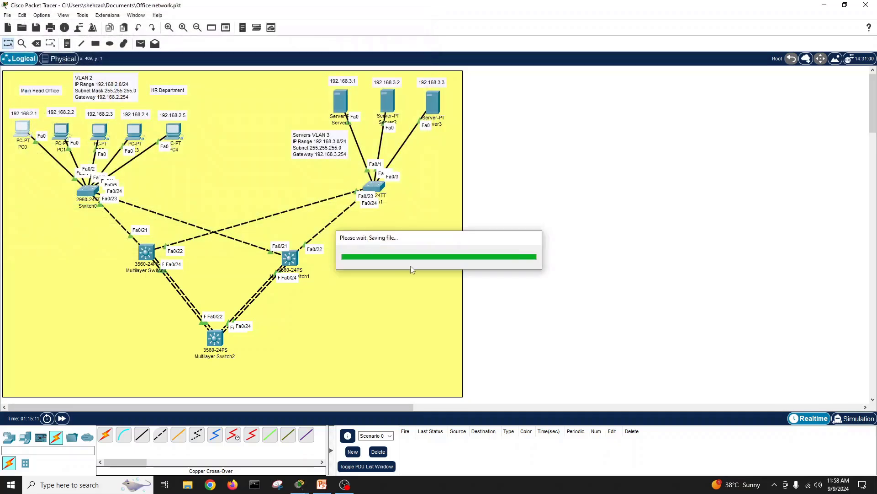
left_click(321, 484)
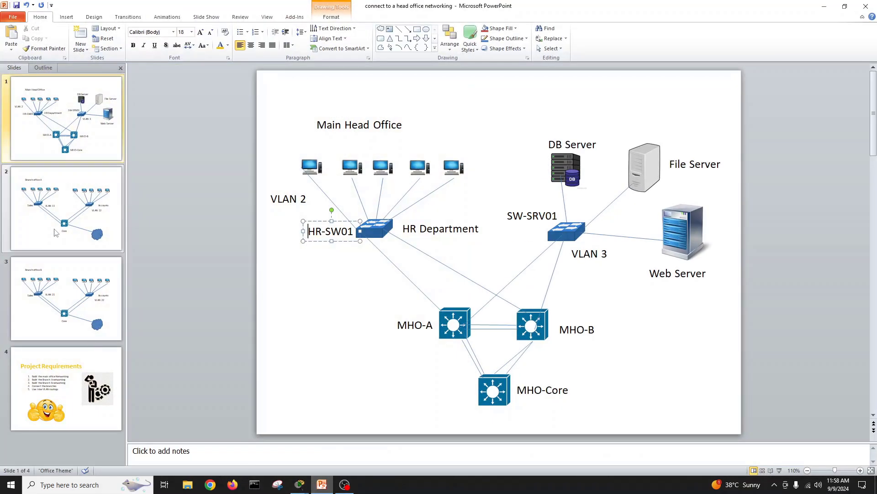
Step: Browse the Branch office A and B slides, then return to the Main Head Office slide
left_click(73, 142)
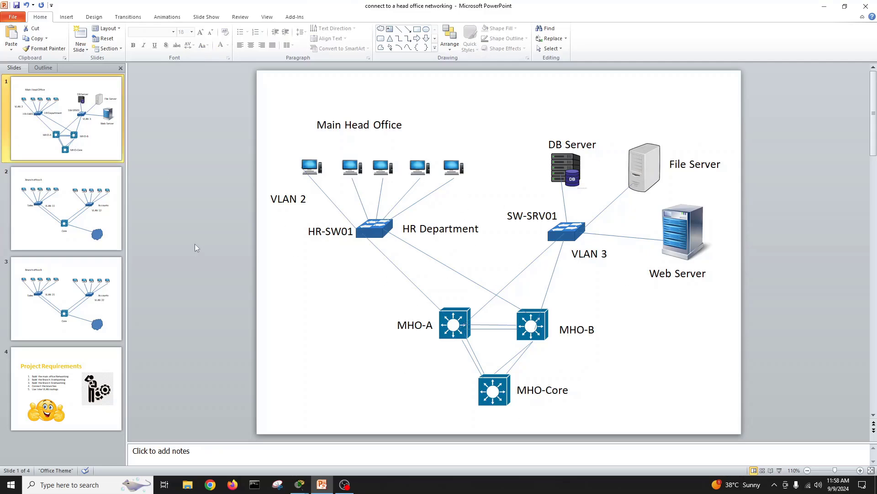
left_click(110, 214)
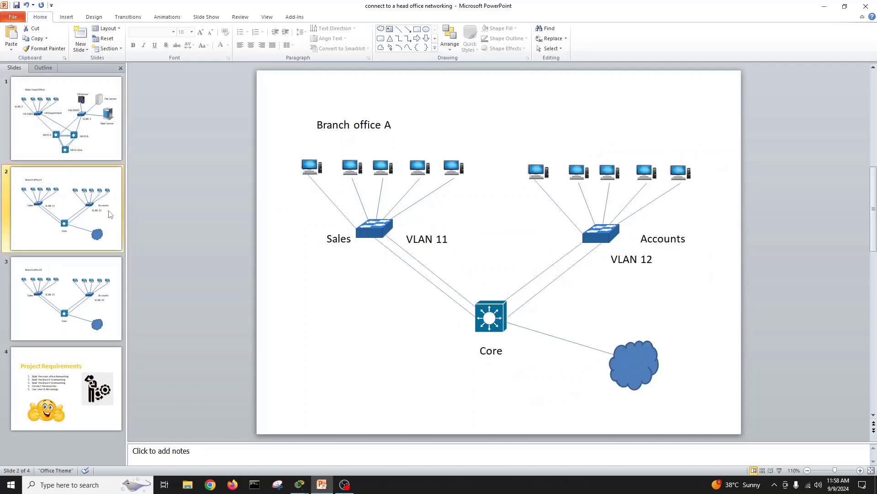
left_click(99, 296)
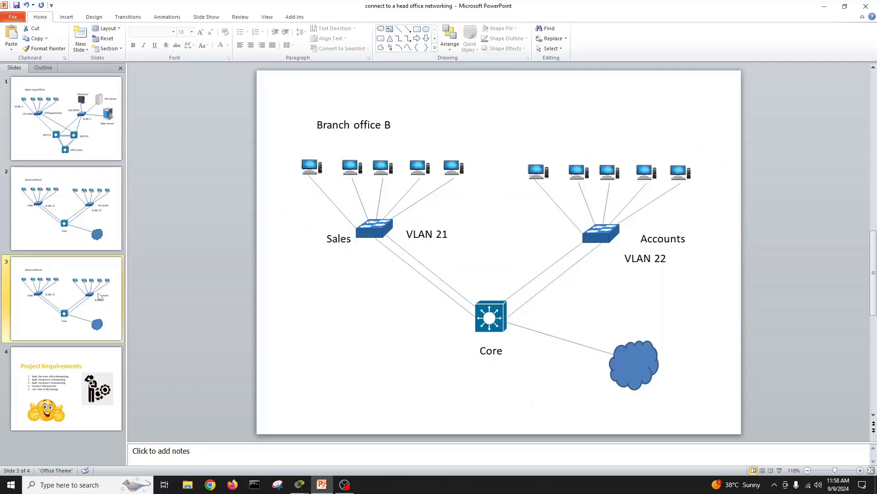
left_click(66, 208)
left_click(66, 119)
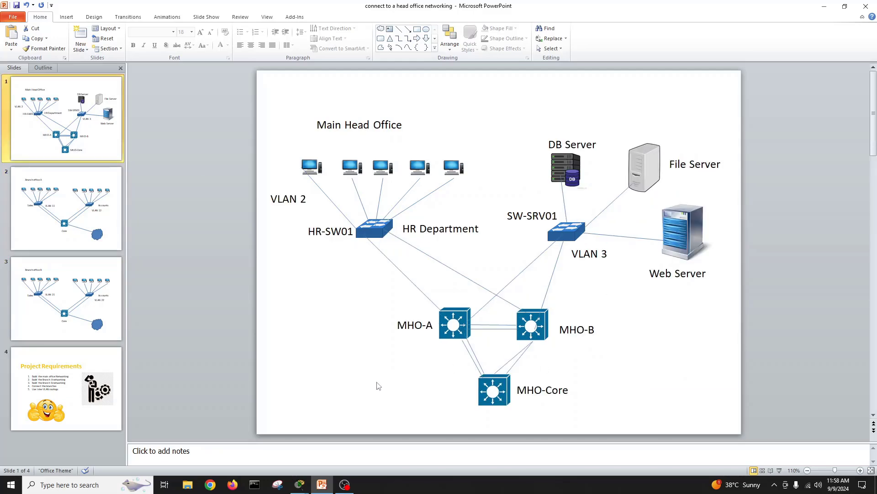
Step: Minimize Packet Tracer and close the leftover PC0 and multilayer switch windows
left_click(298, 485)
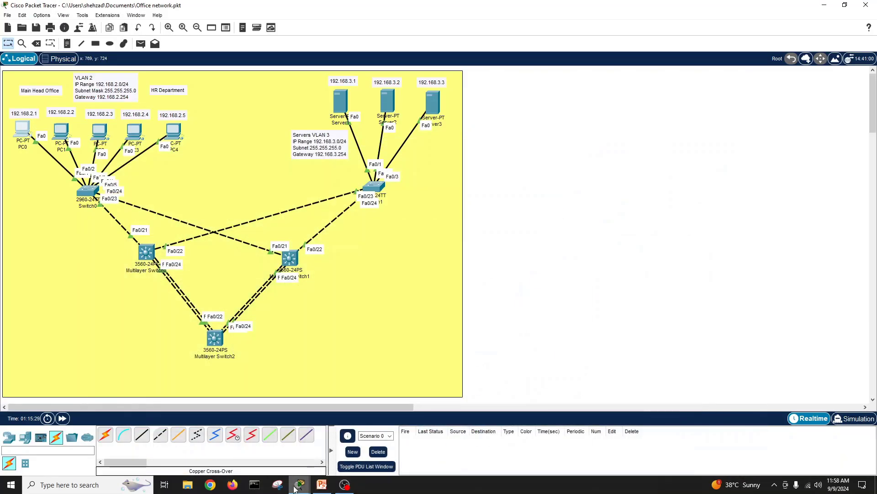
left_click(825, 5)
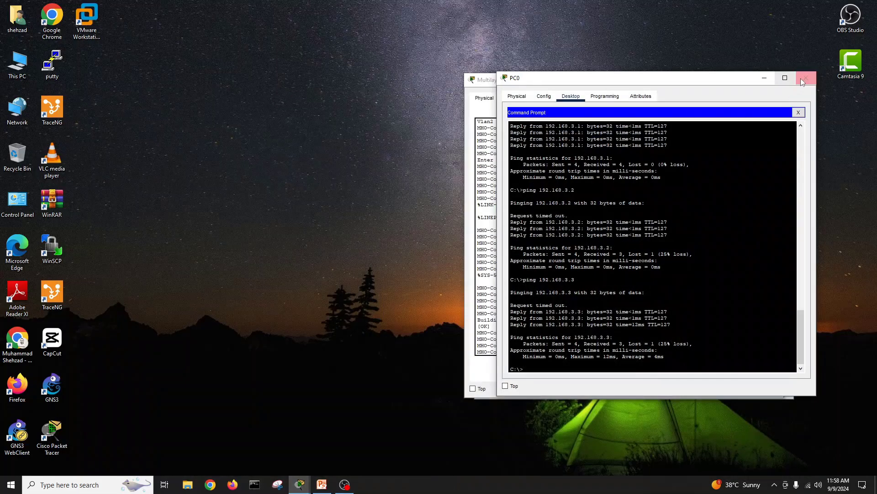
left_click(802, 79)
left_click(778, 80)
left_click(778, 81)
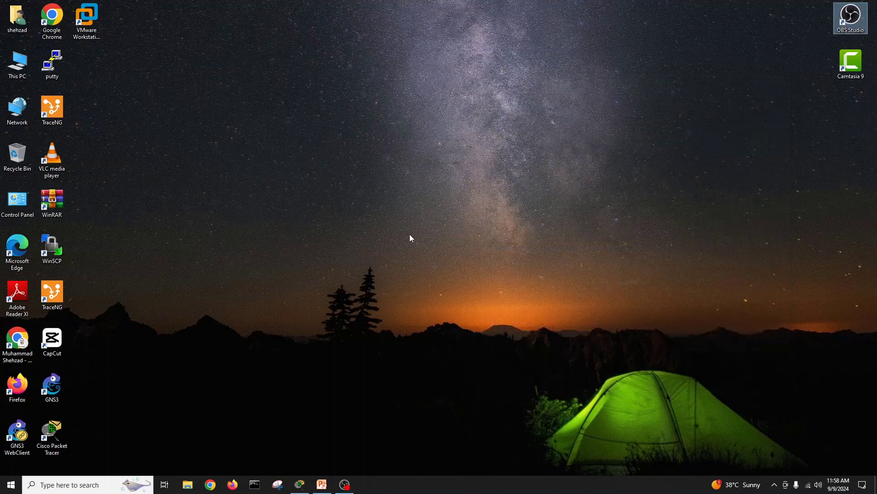